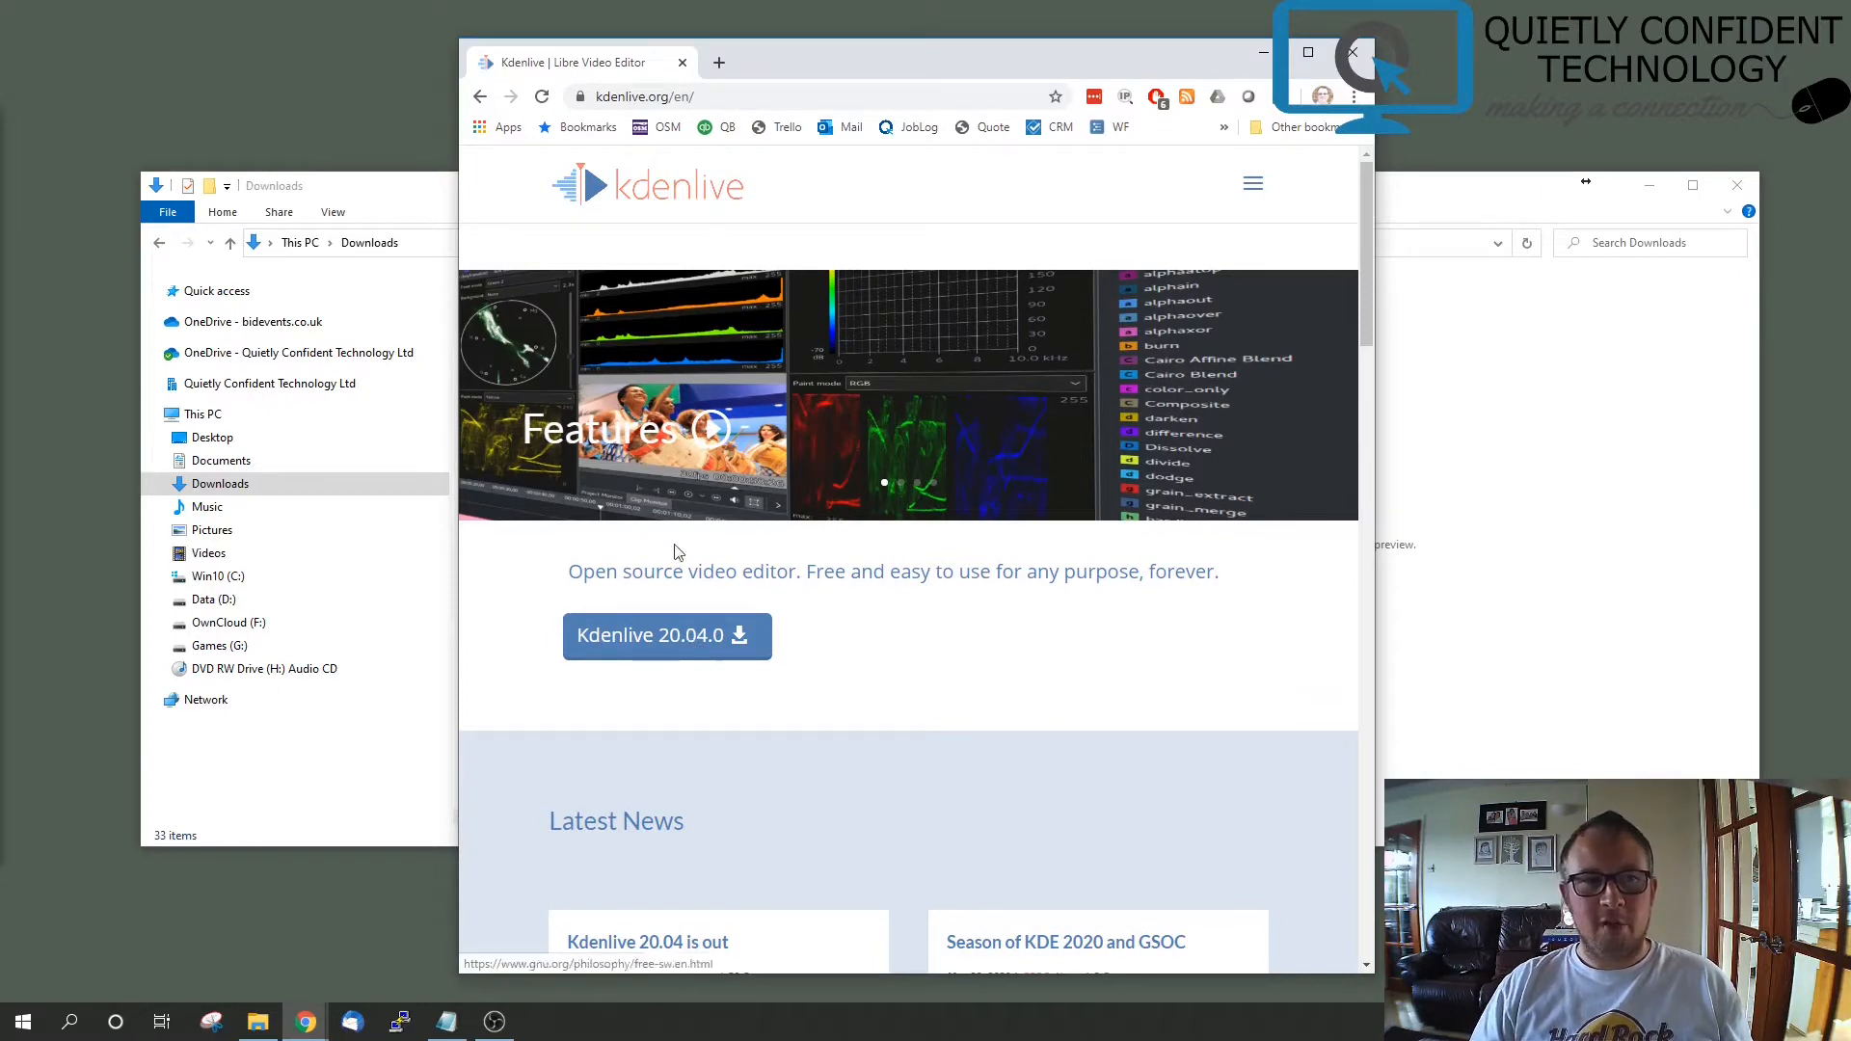
Open the Kdenlive download page and try to download the Windows installer for version 20.04.0
left_click(687, 641)
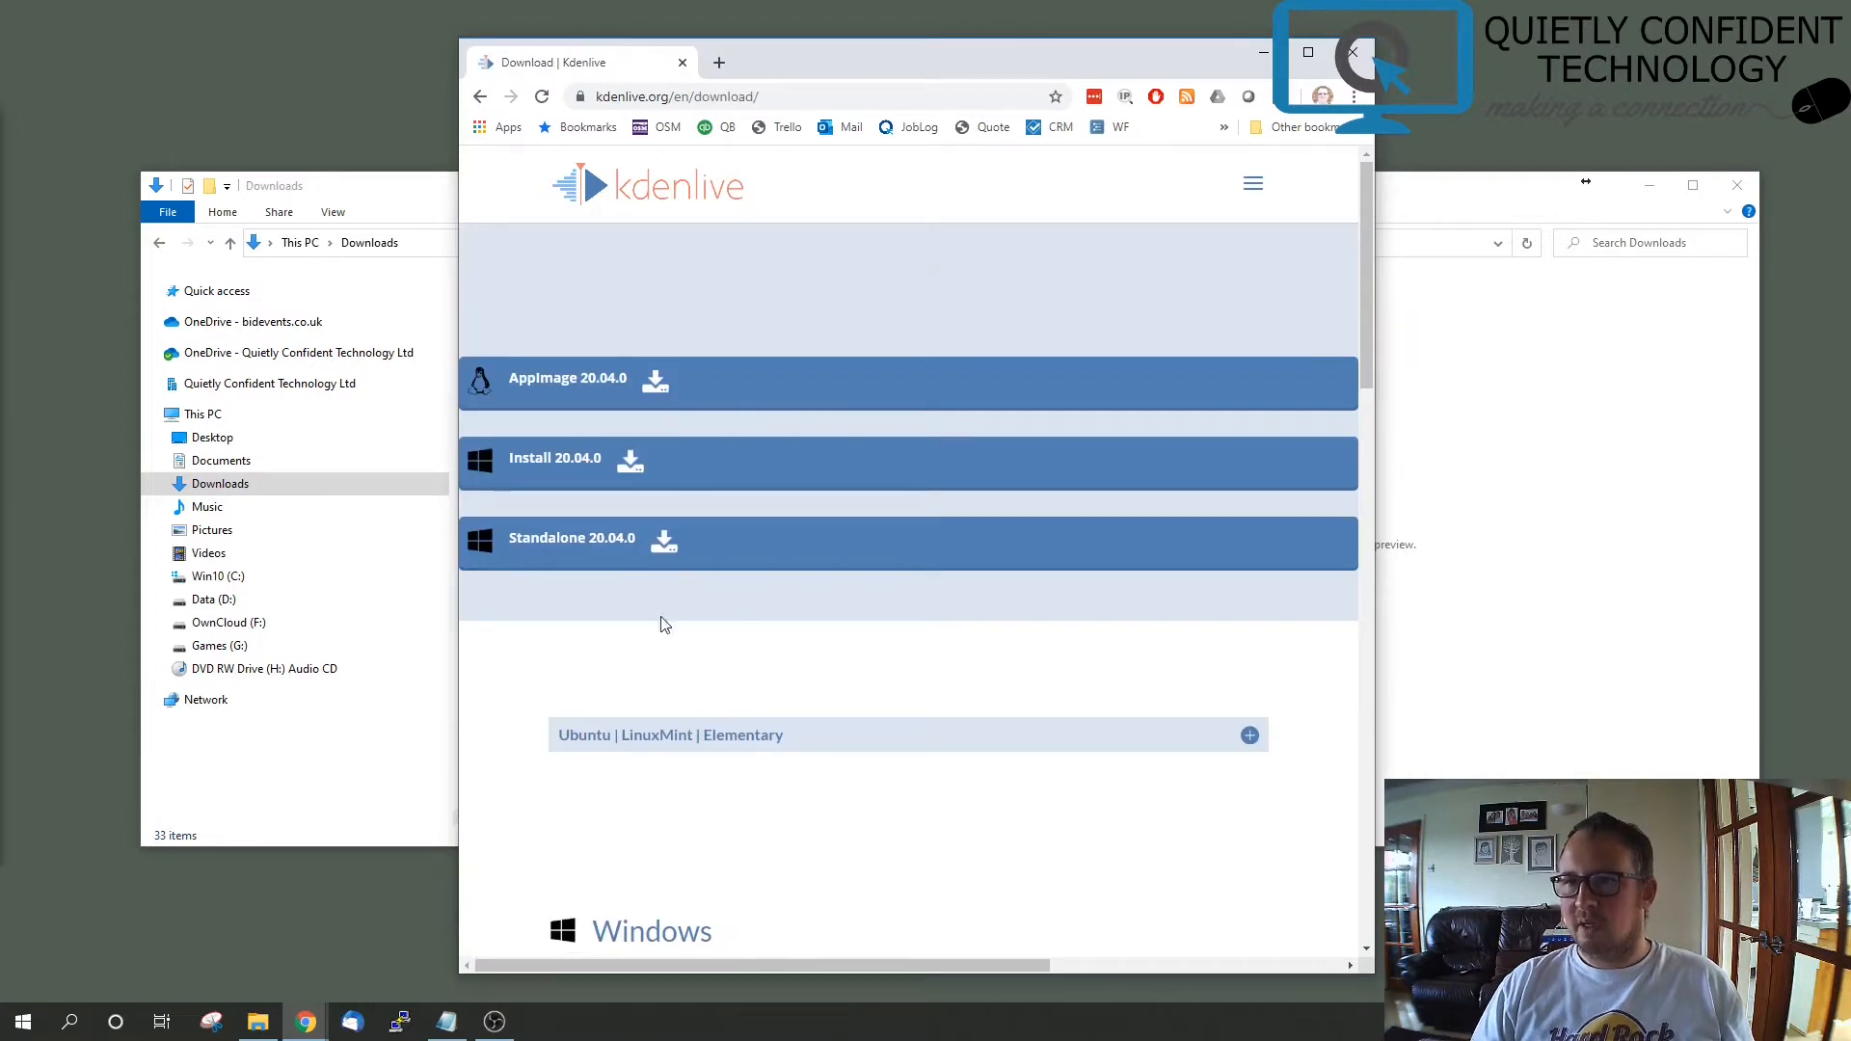
left_click(585, 470)
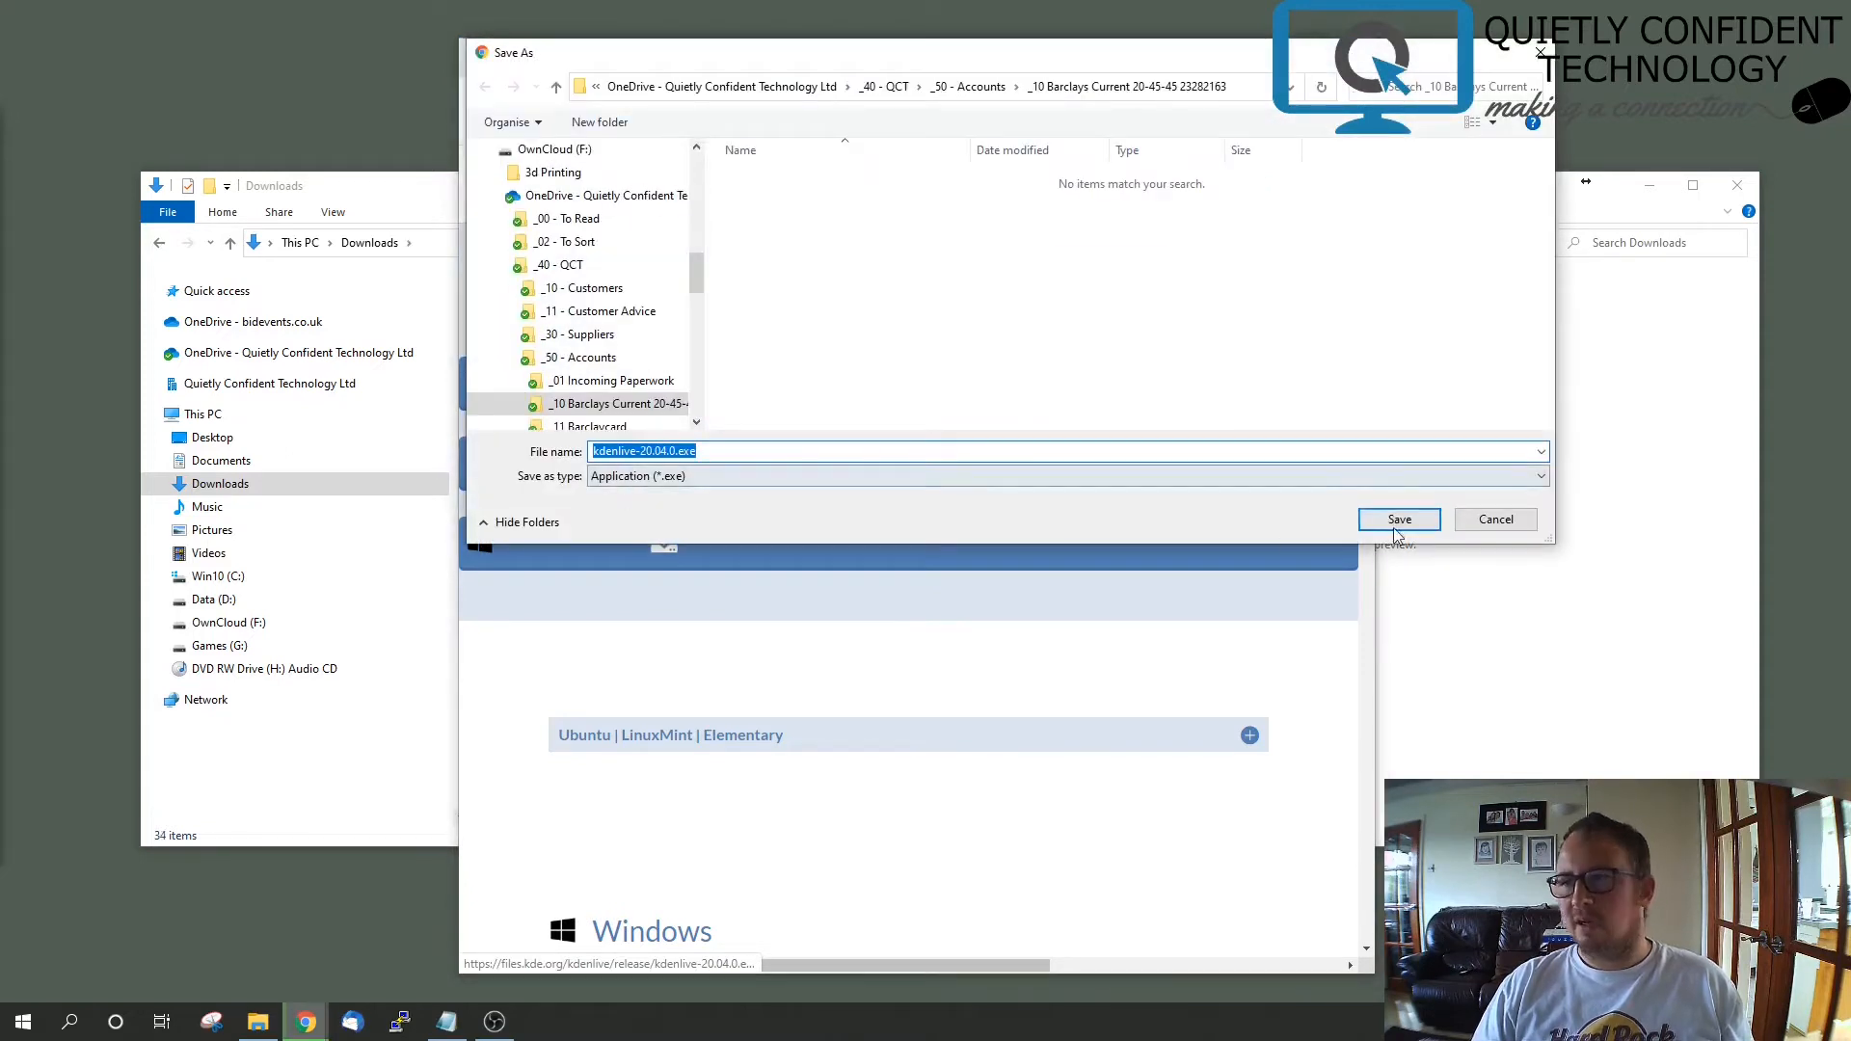
left_click(1496, 519)
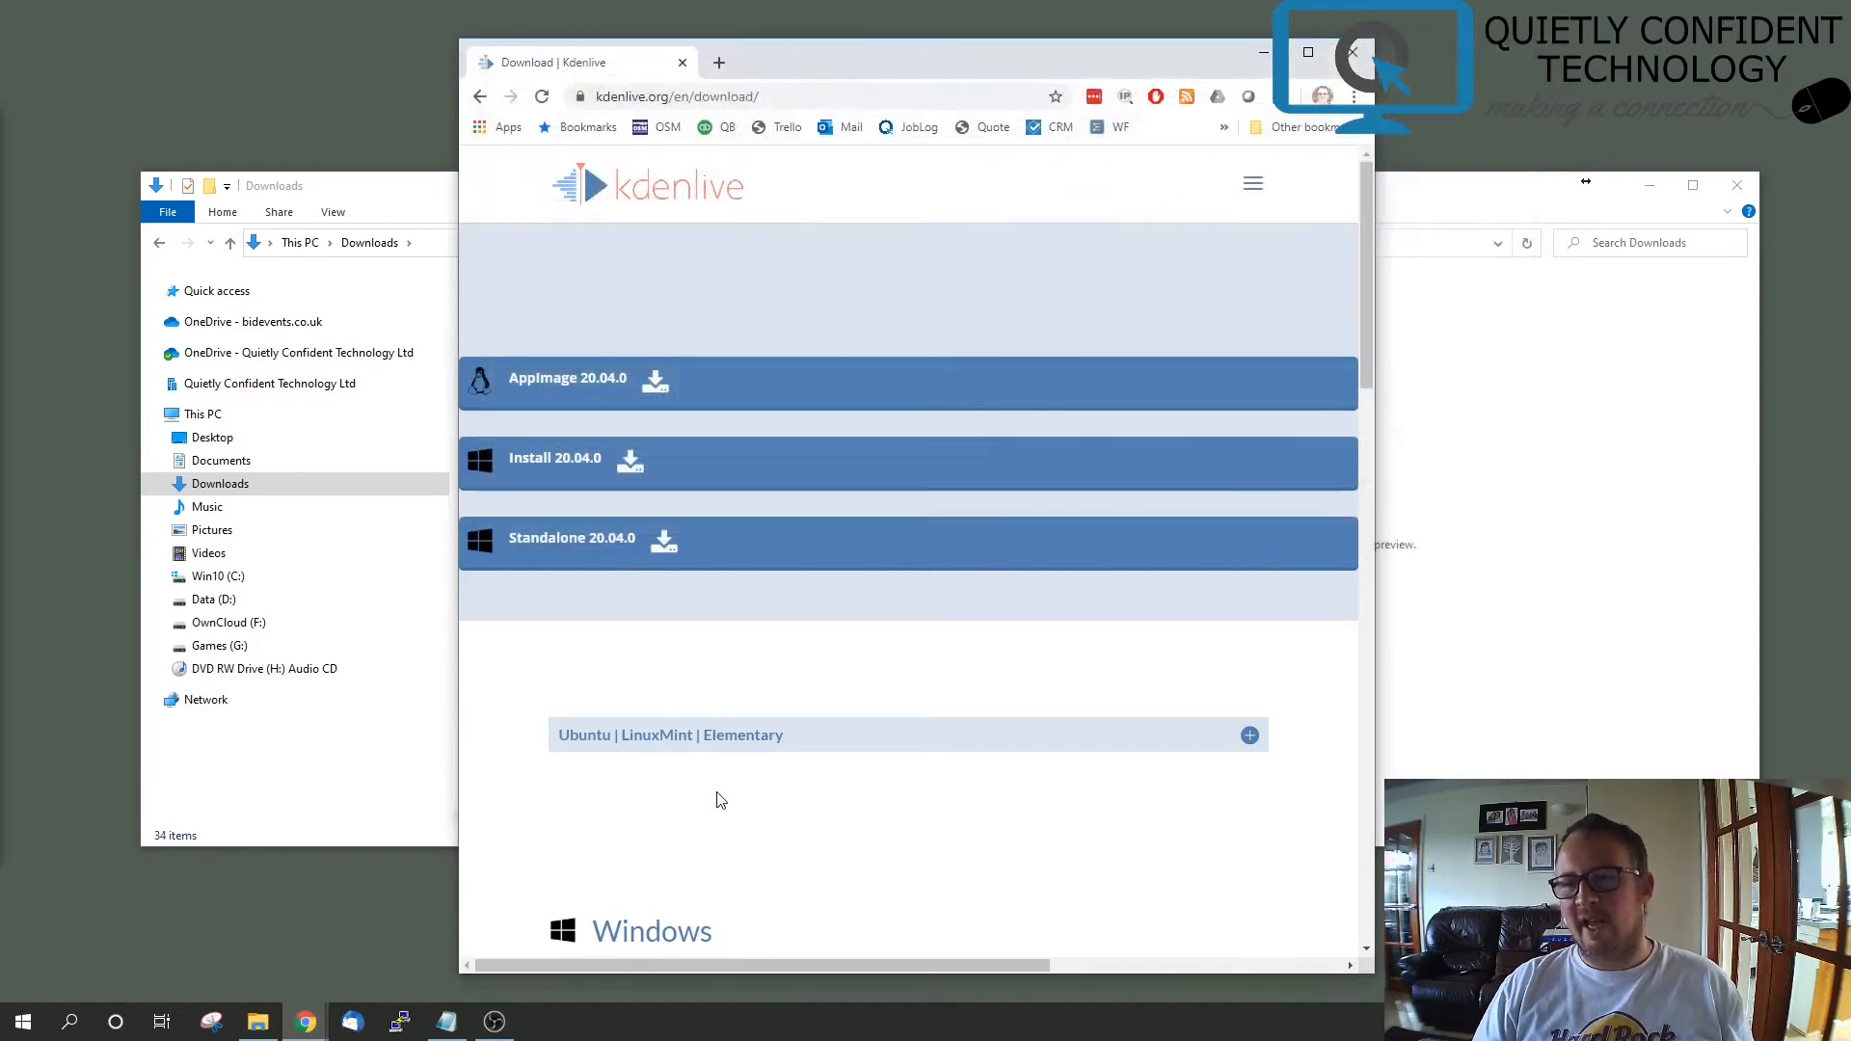
Run kdenlive-20.04.0.exe from the Downloads folder and install Kdenlive with the default setup options
left_click(390, 195)
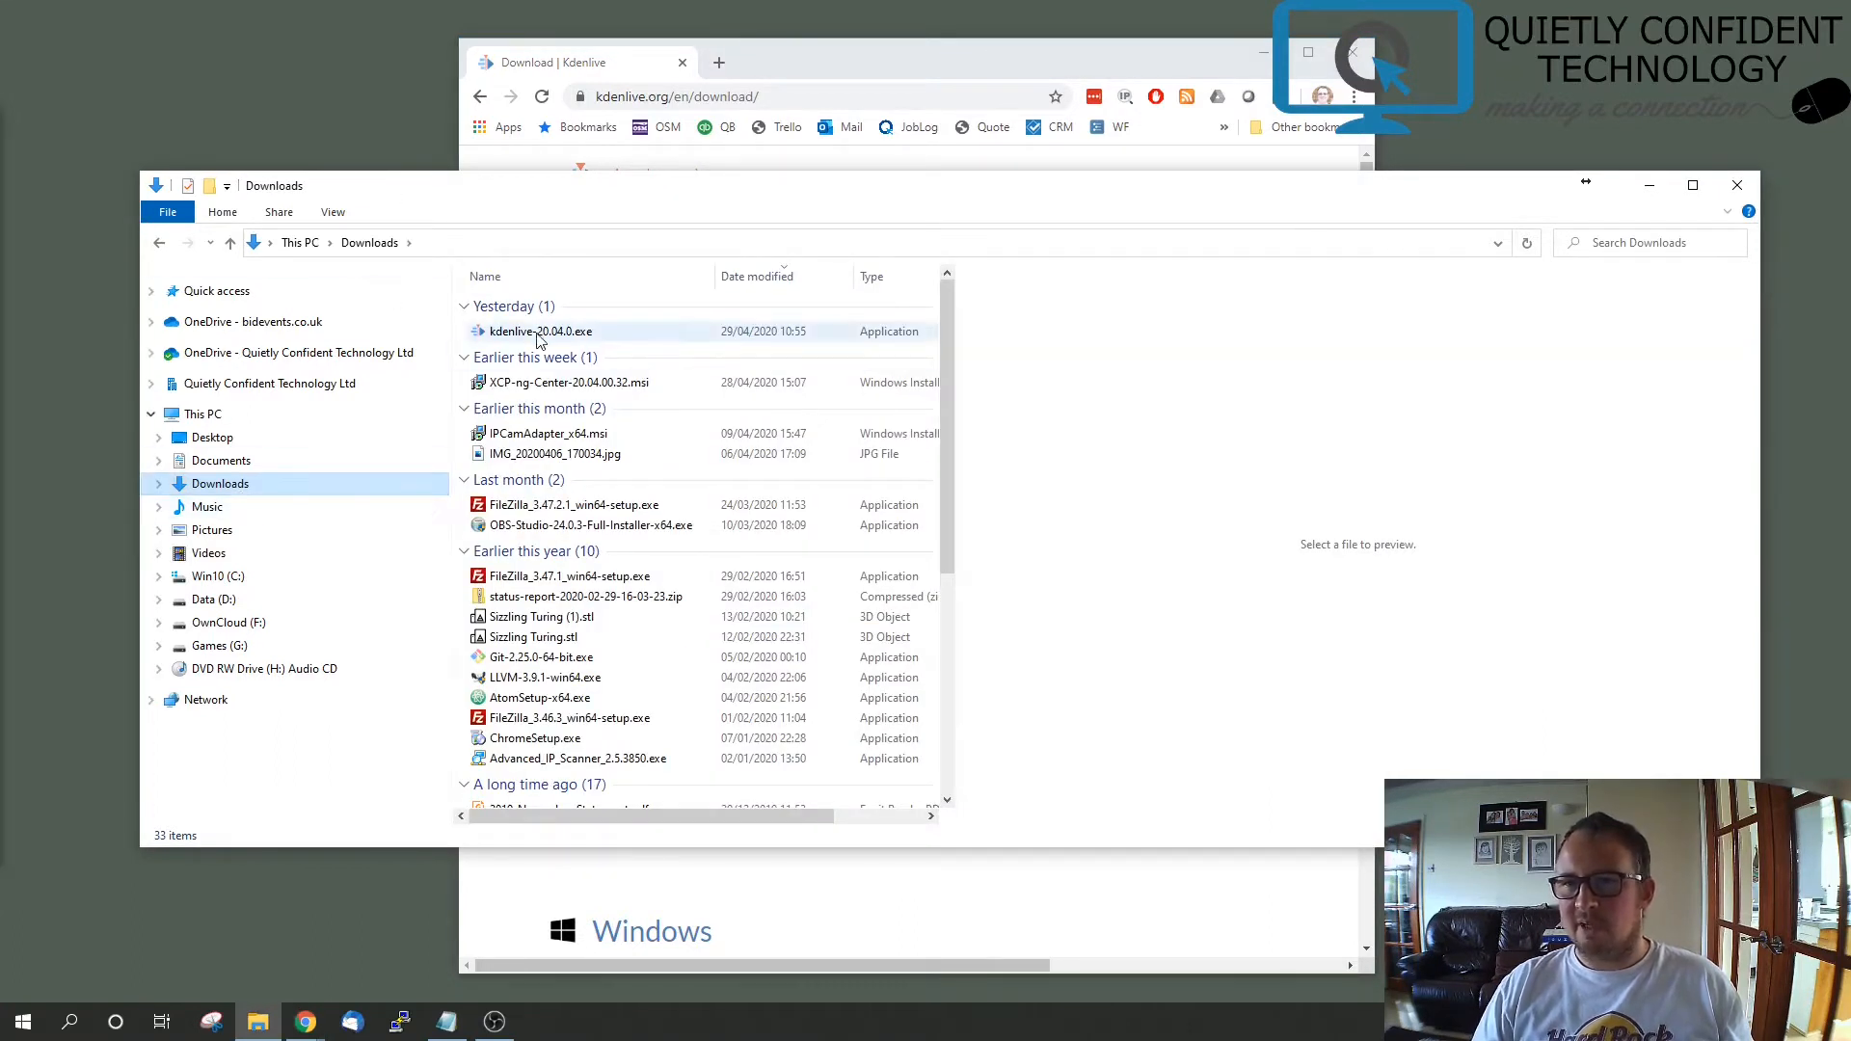
left_click(546, 338)
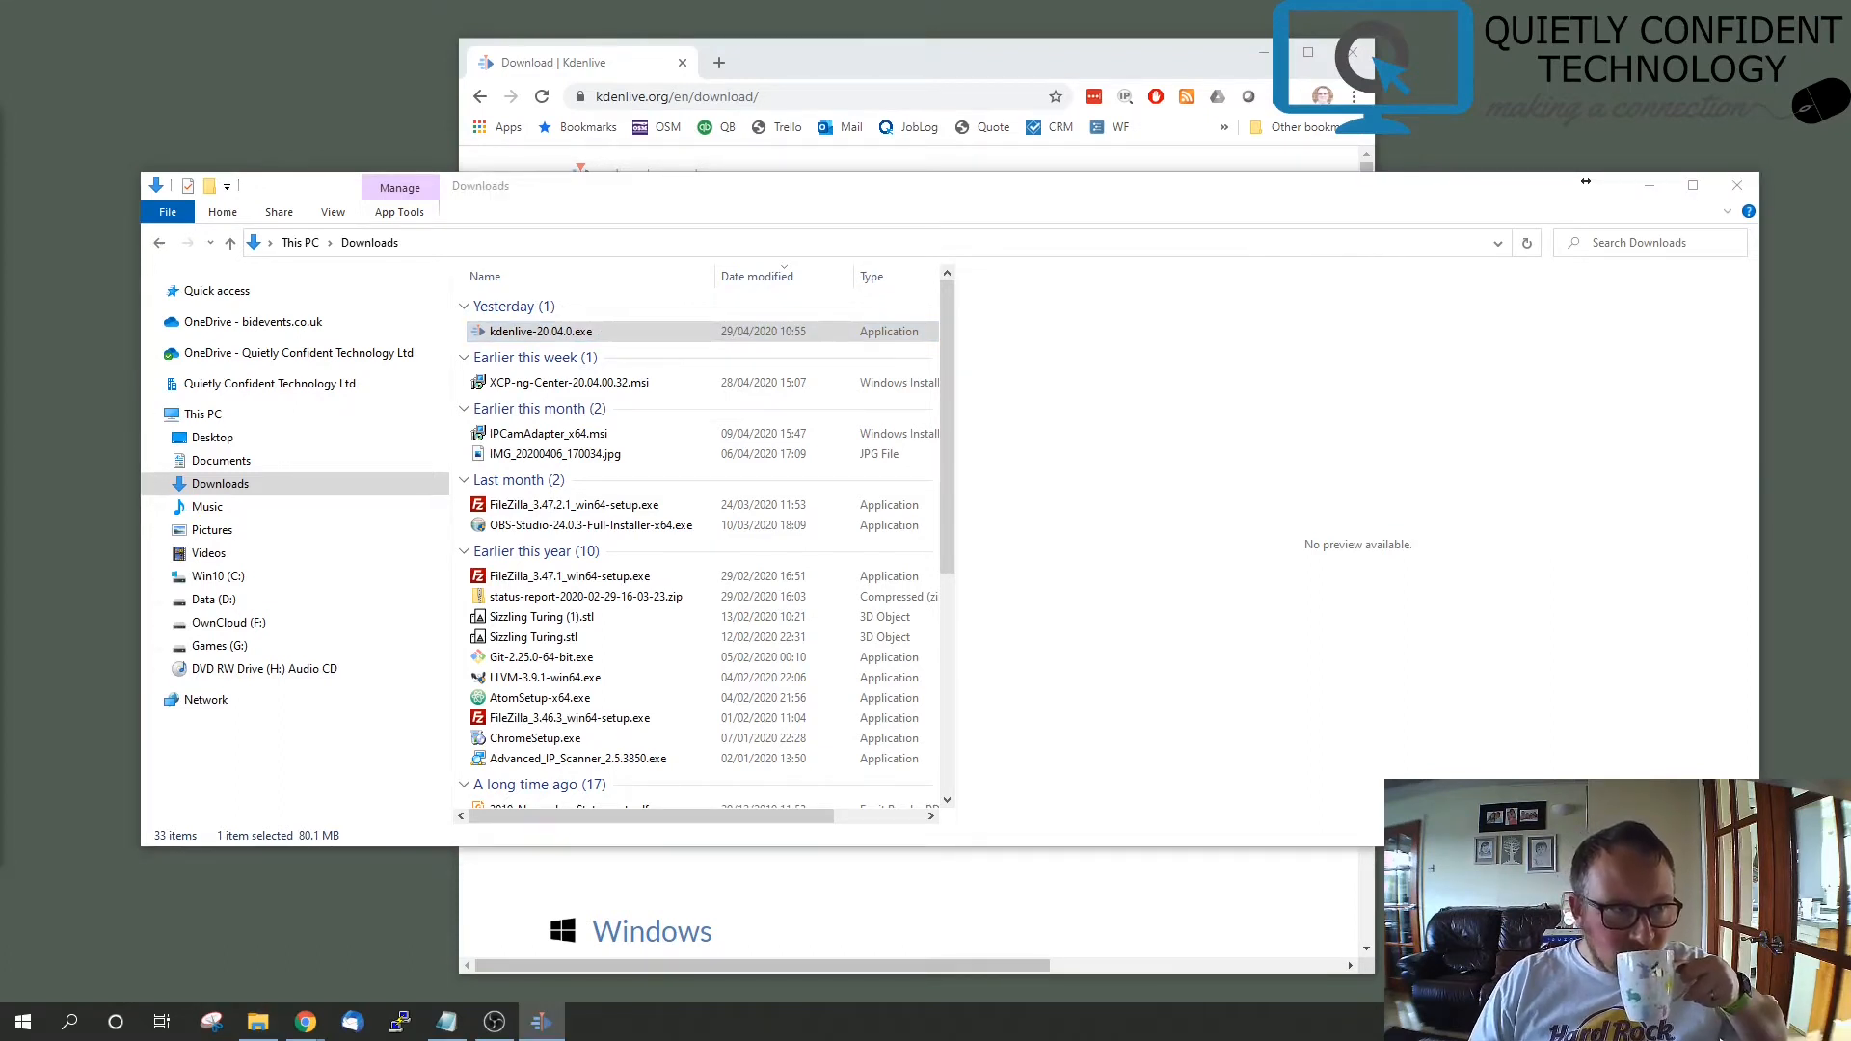
left_click_drag(2, 434, 831, 248)
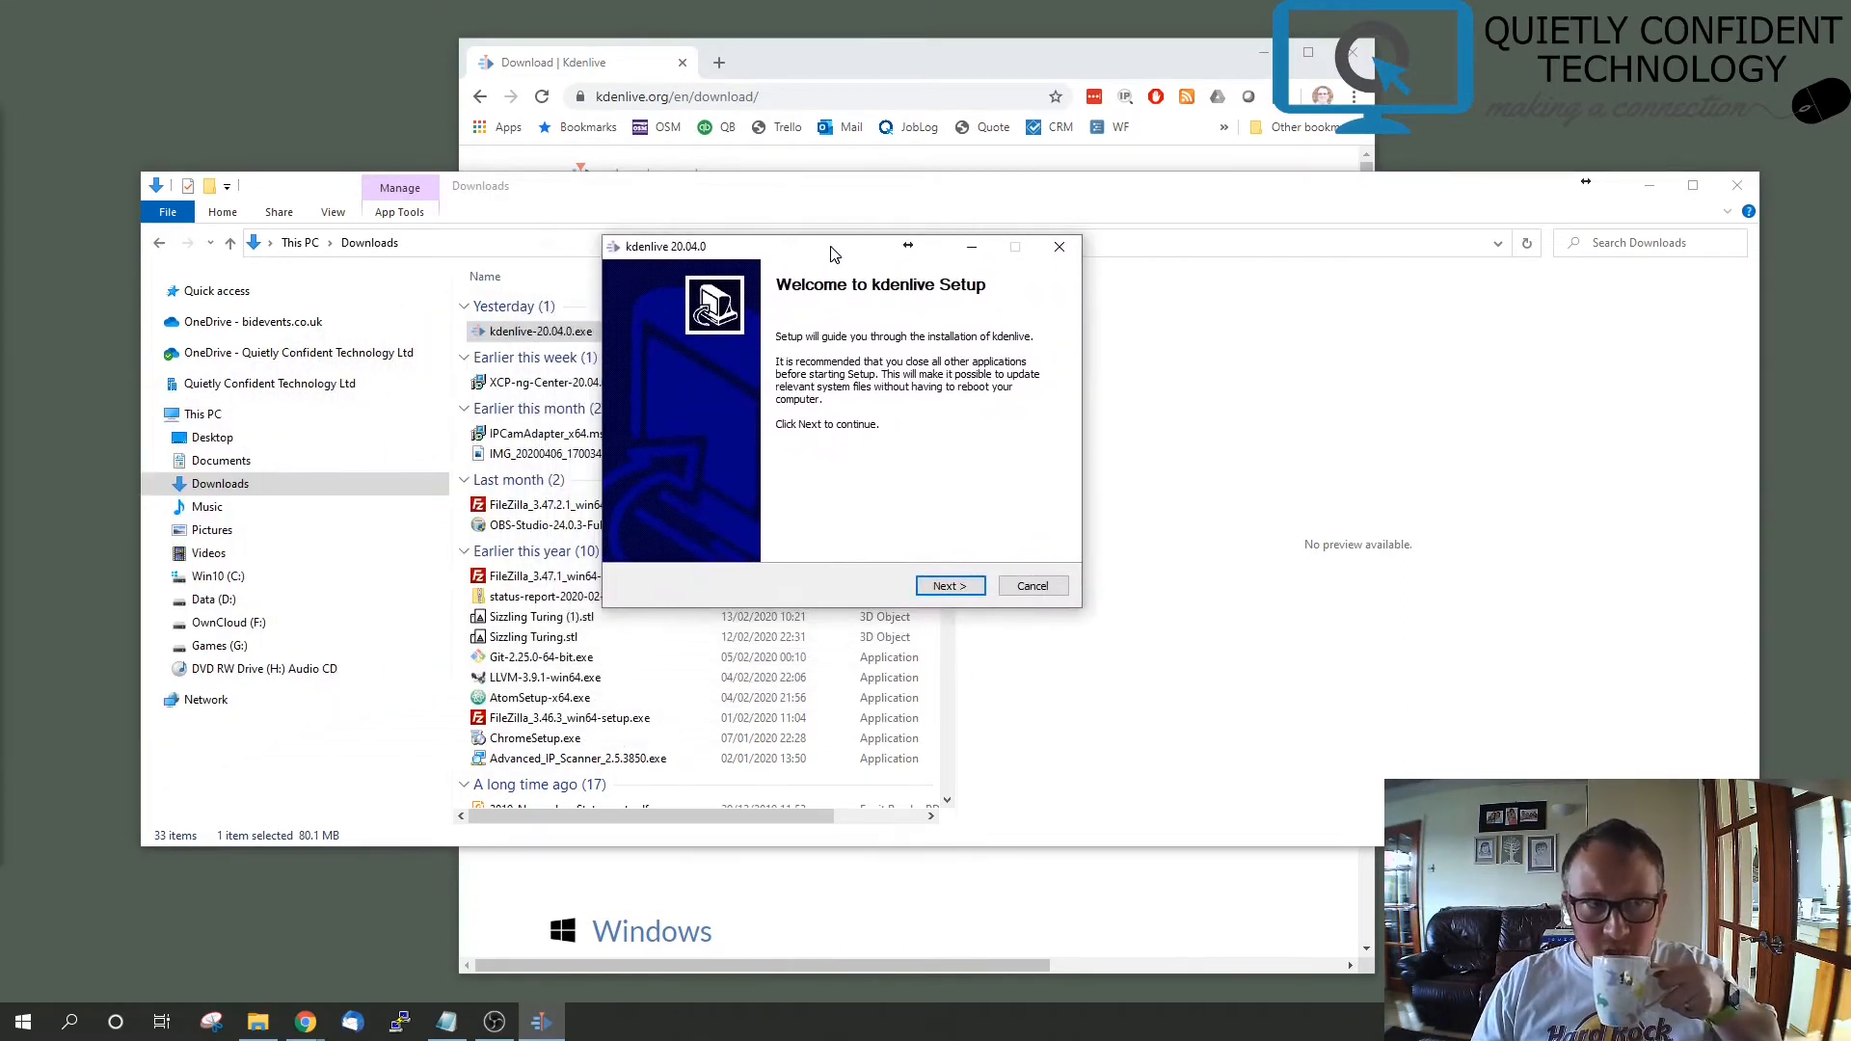
left_click(943, 587)
left_click(943, 587)
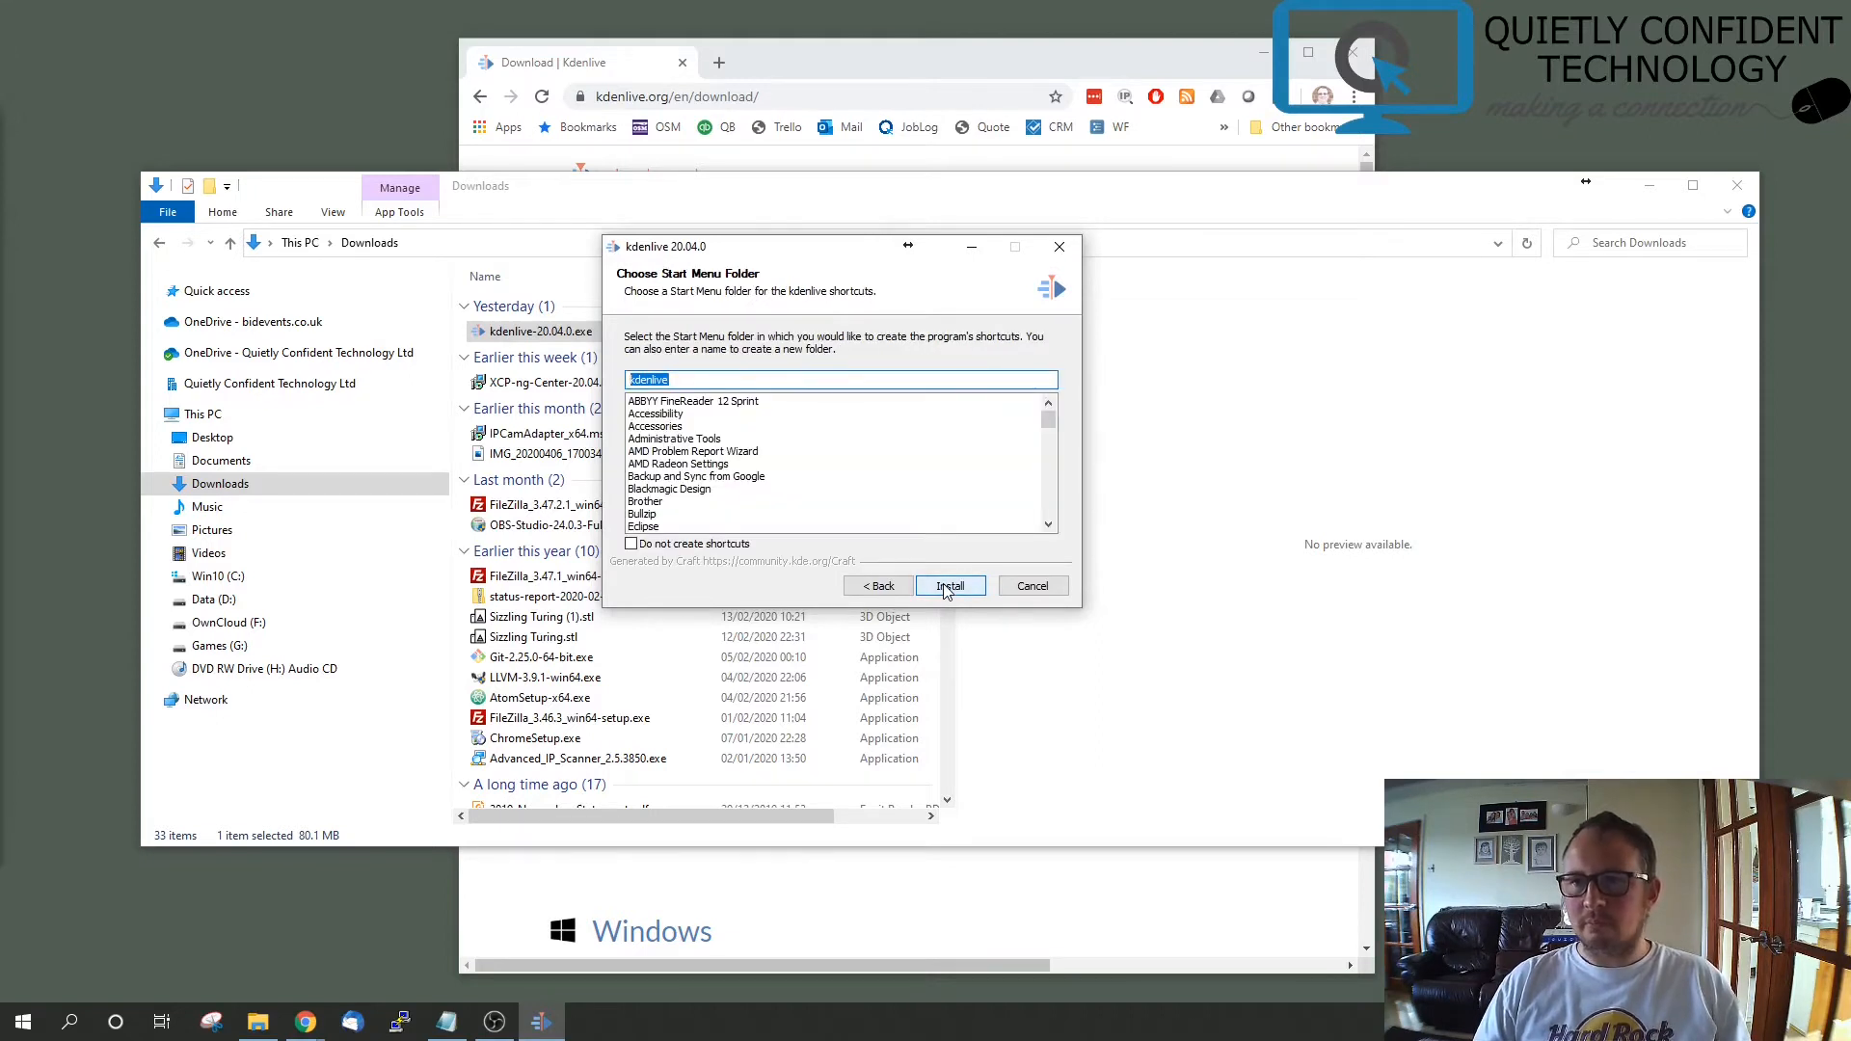
left_click(945, 588)
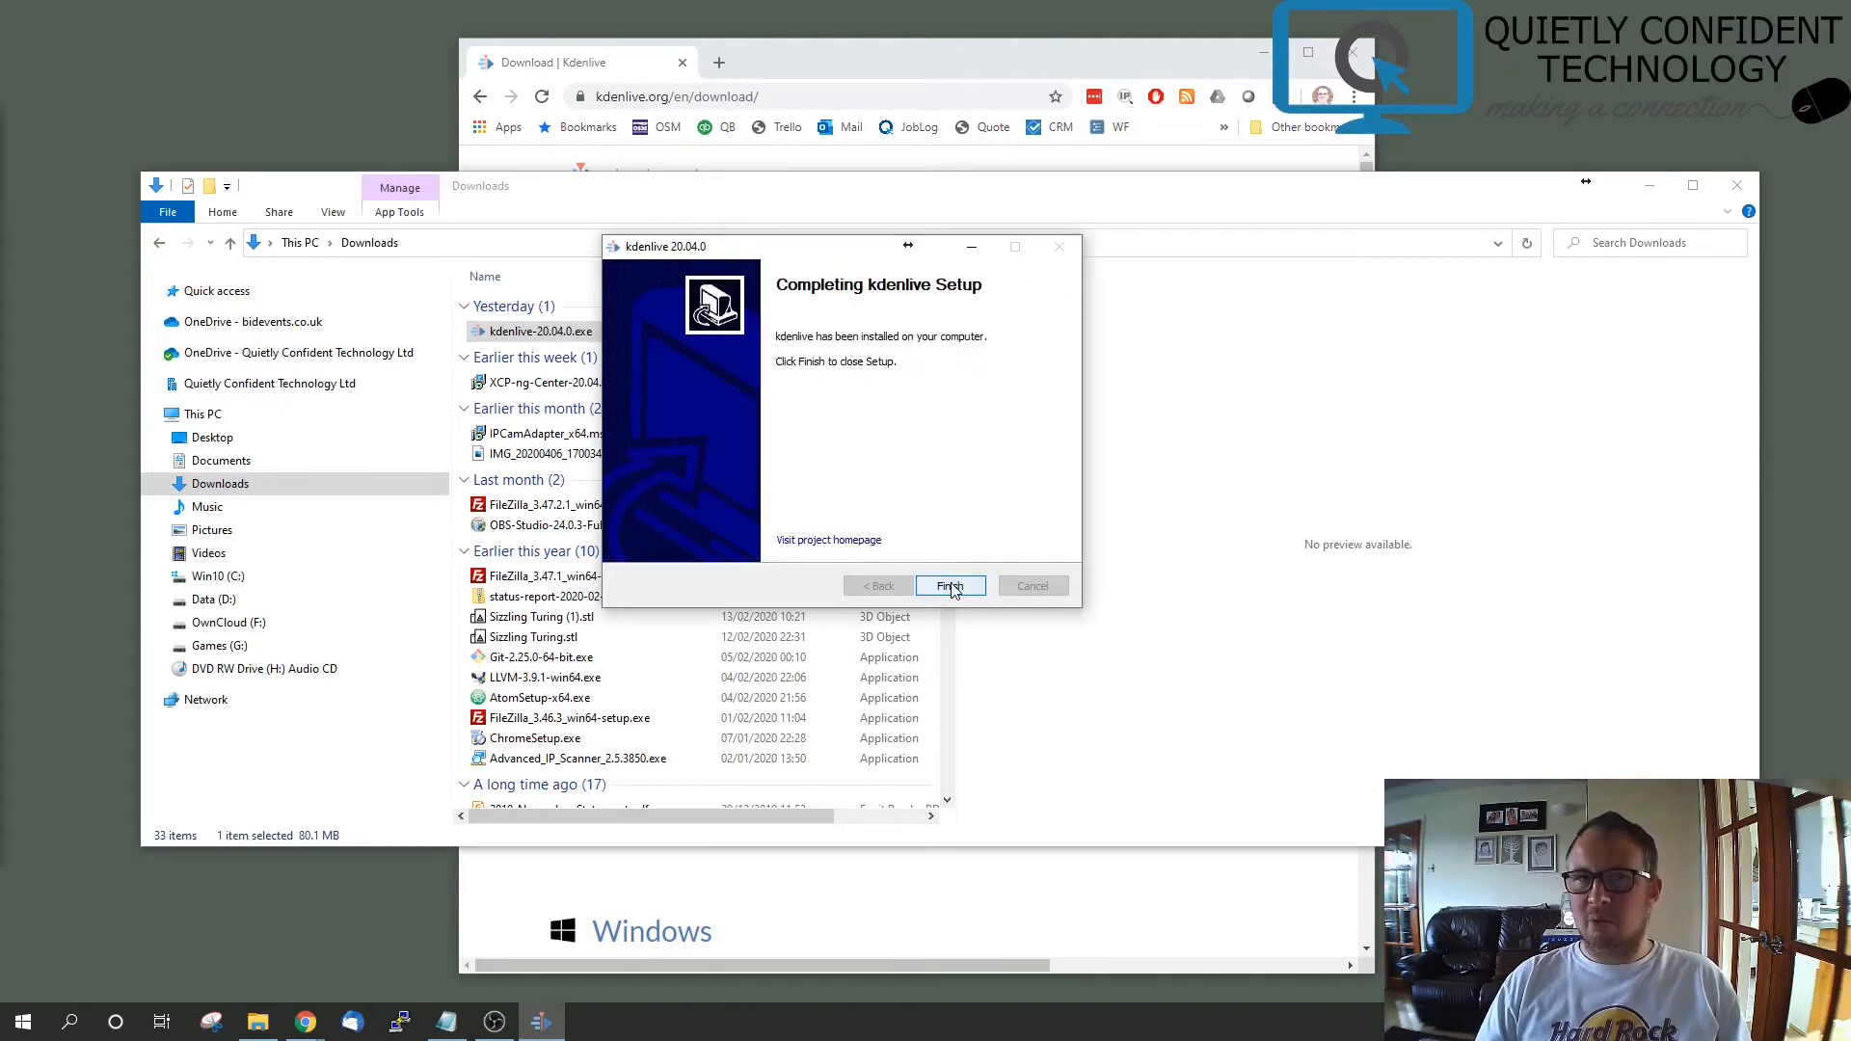
left_click(950, 587)
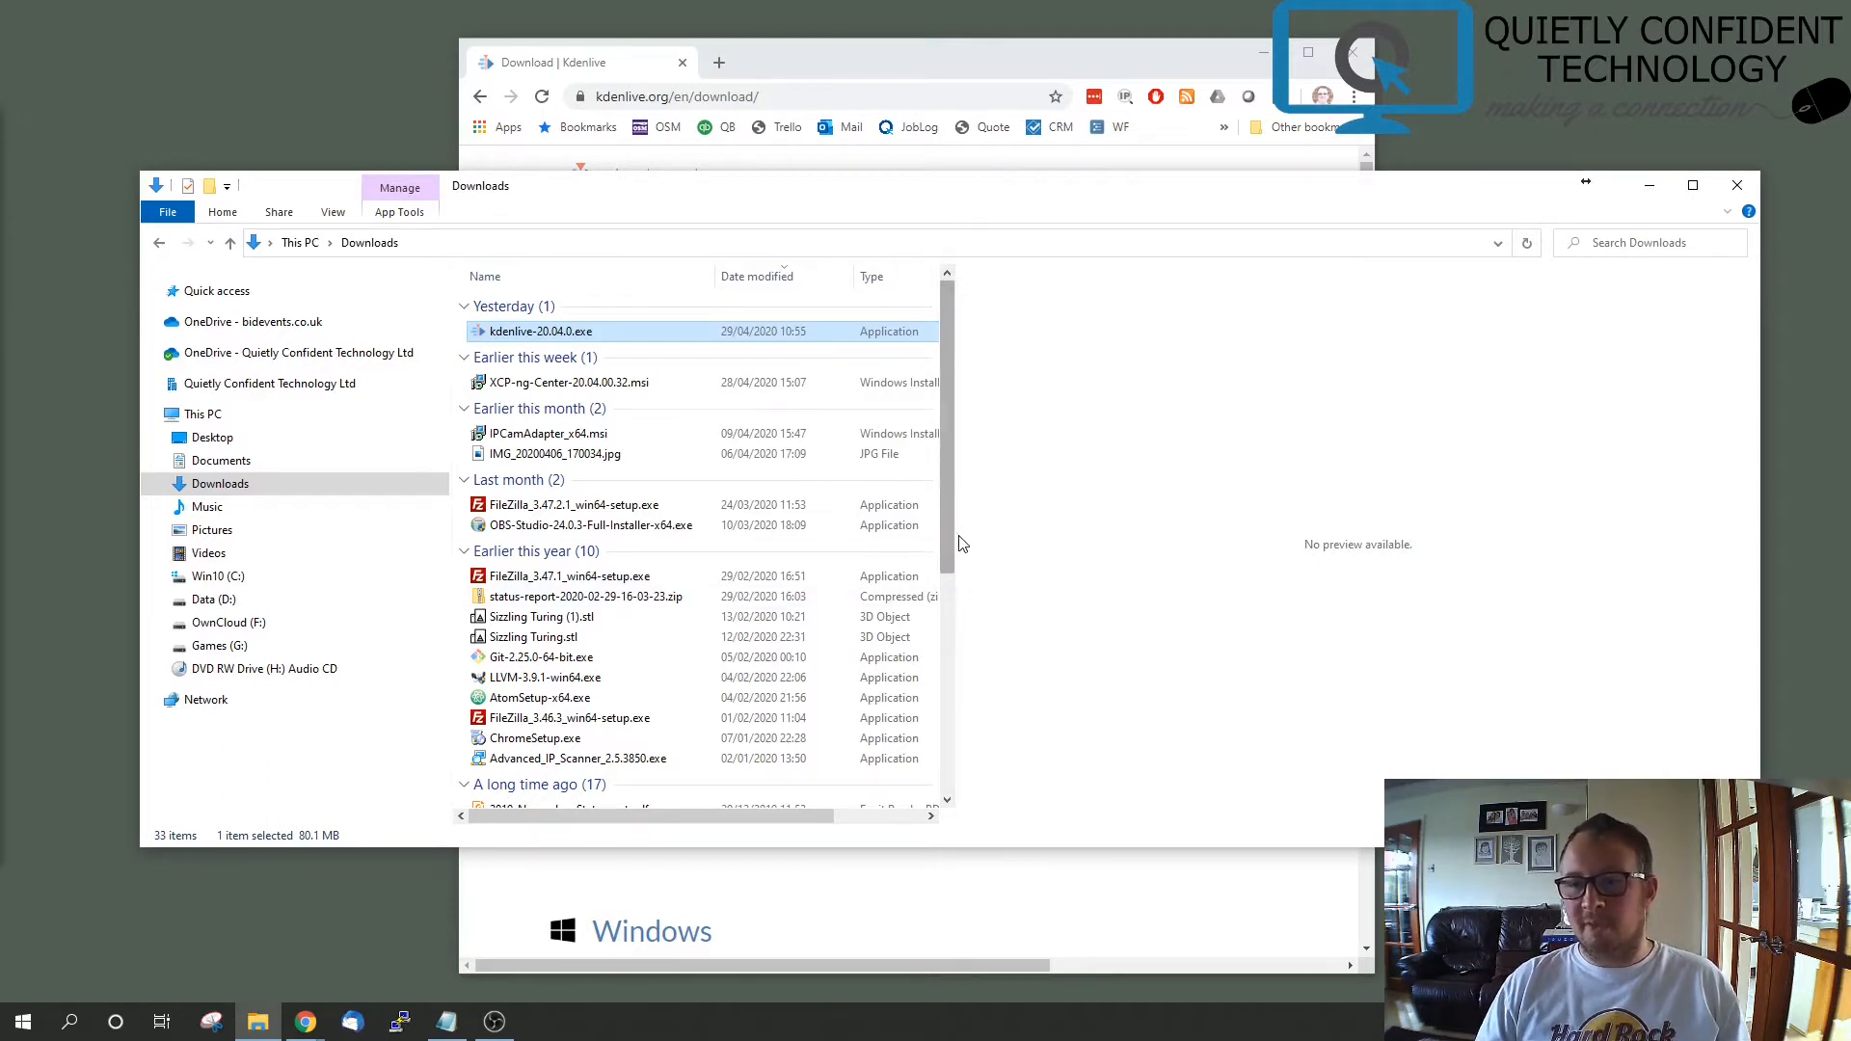
Minimize the file window, search Windows for "kden" and launch the Kdenlive app
left_click(1649, 184)
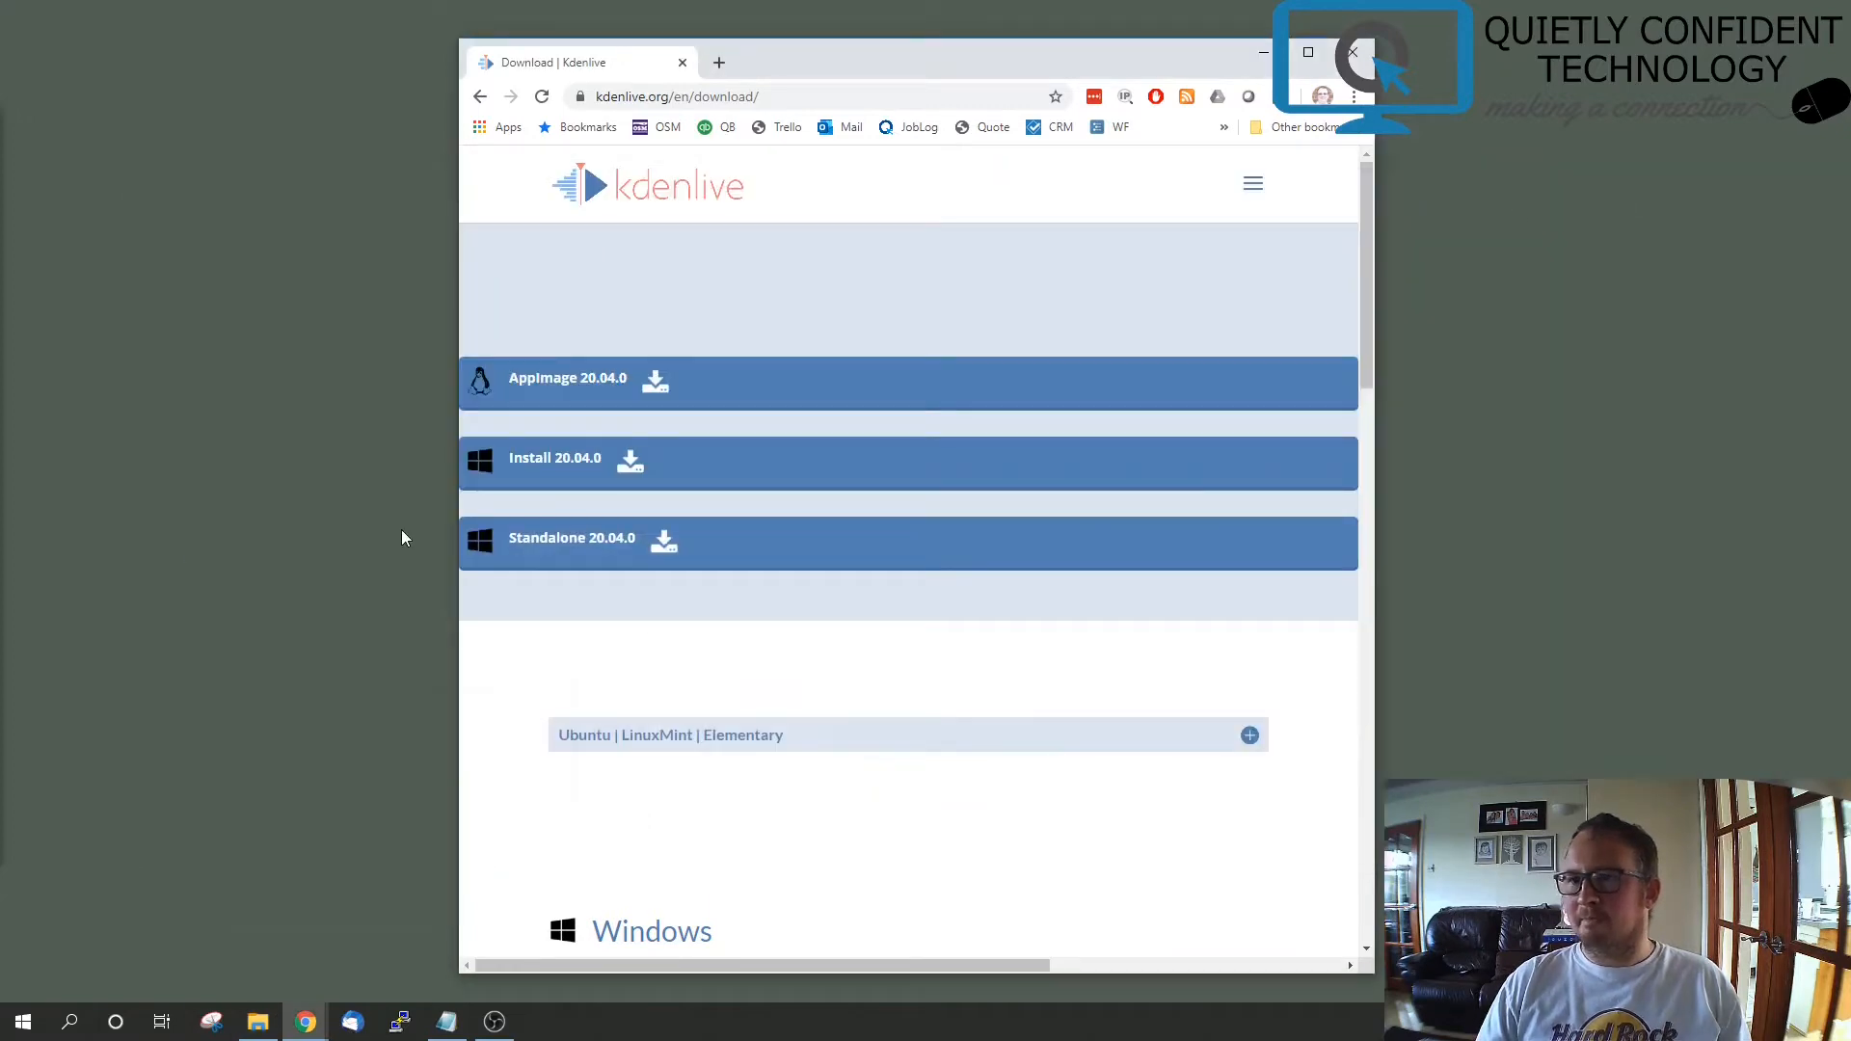
left_click(22, 1021)
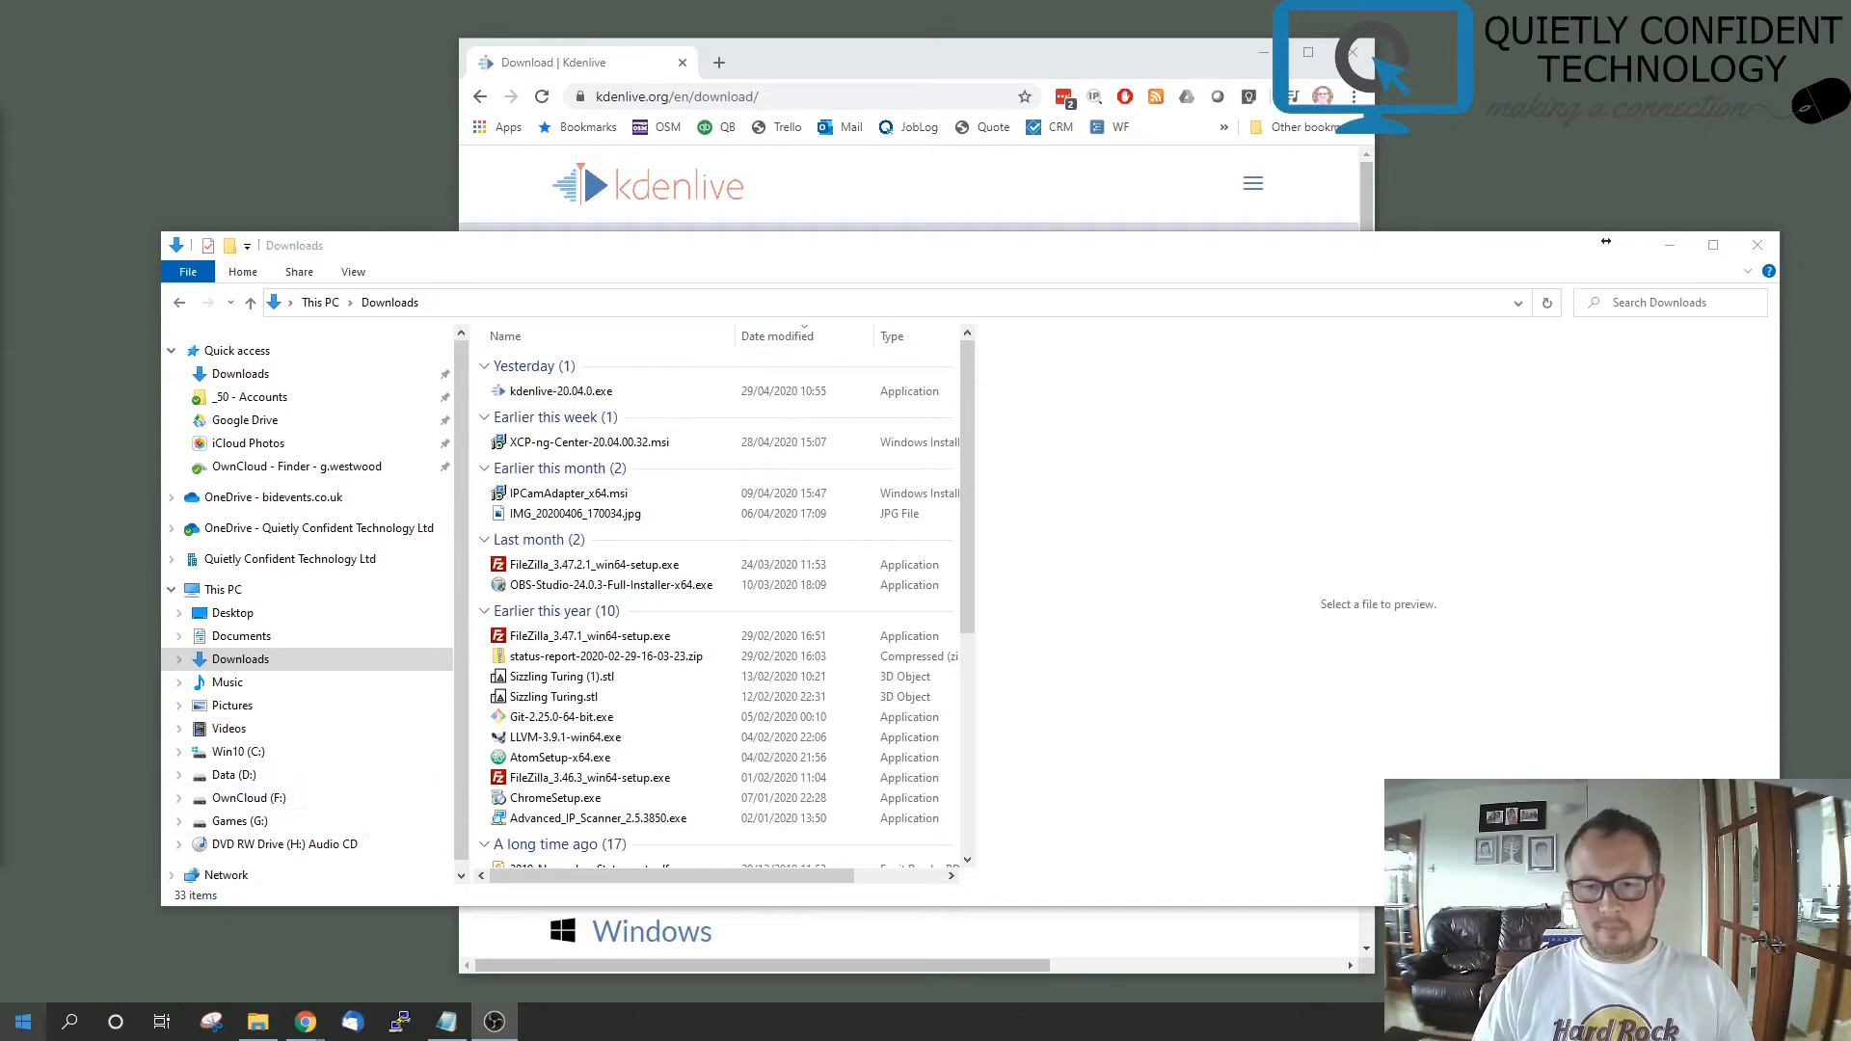
left_click(38, 1019)
type("kden")
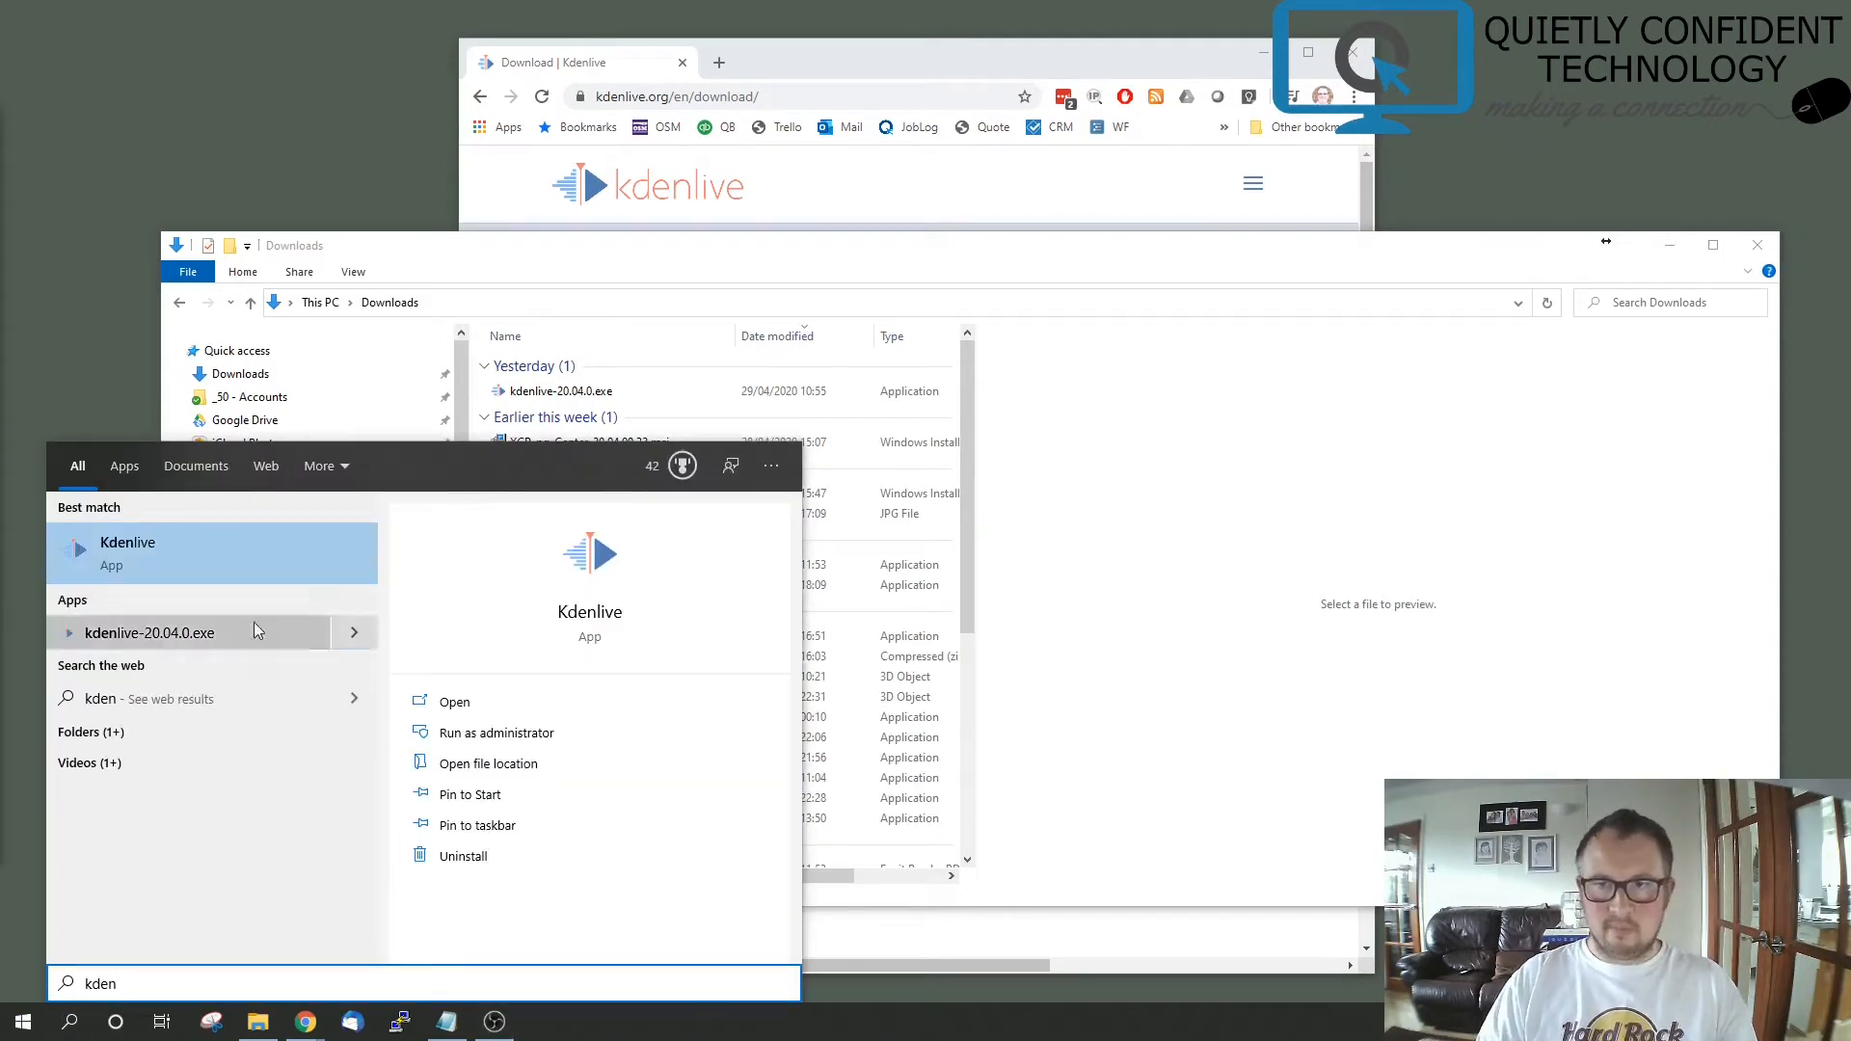
left_click(202, 547)
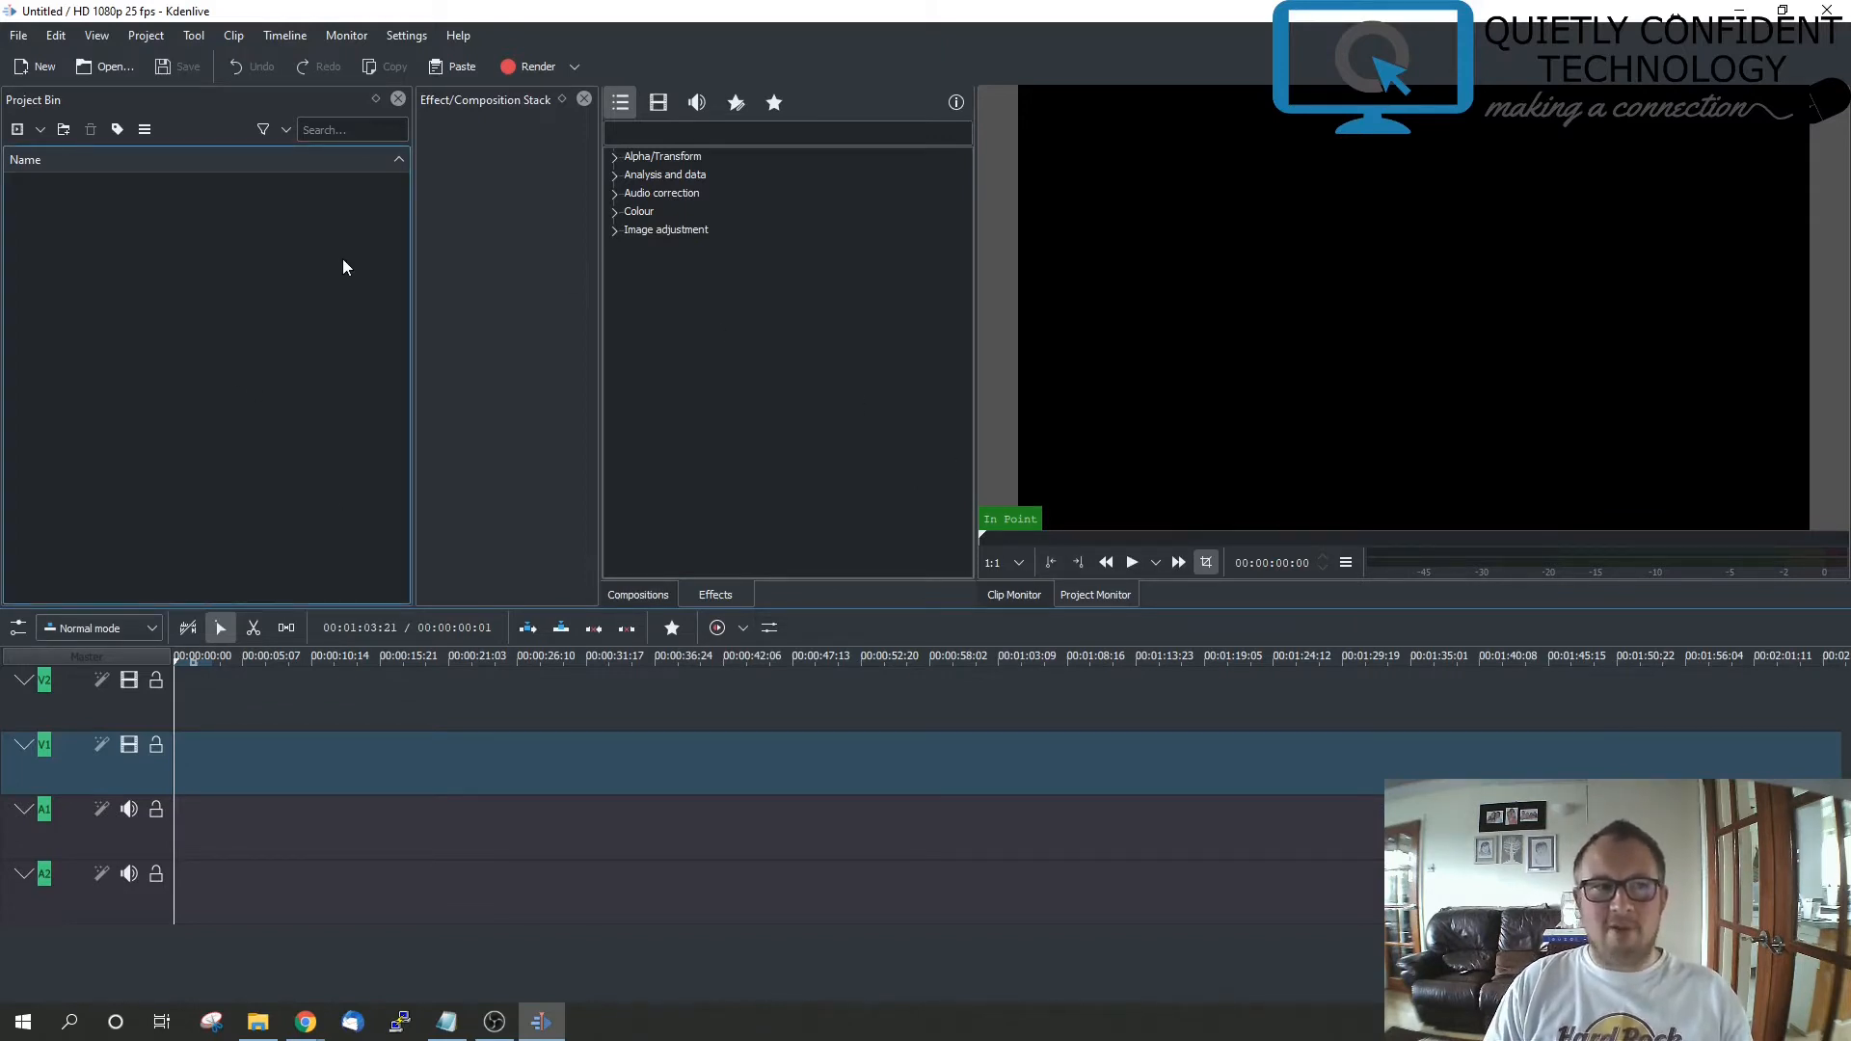
Arrange the Kdenlive and File Explorer windows so both are reachable, and open the "win10_1909 image build" folder in Videos
left_click_drag(637, 19, 1250, 188)
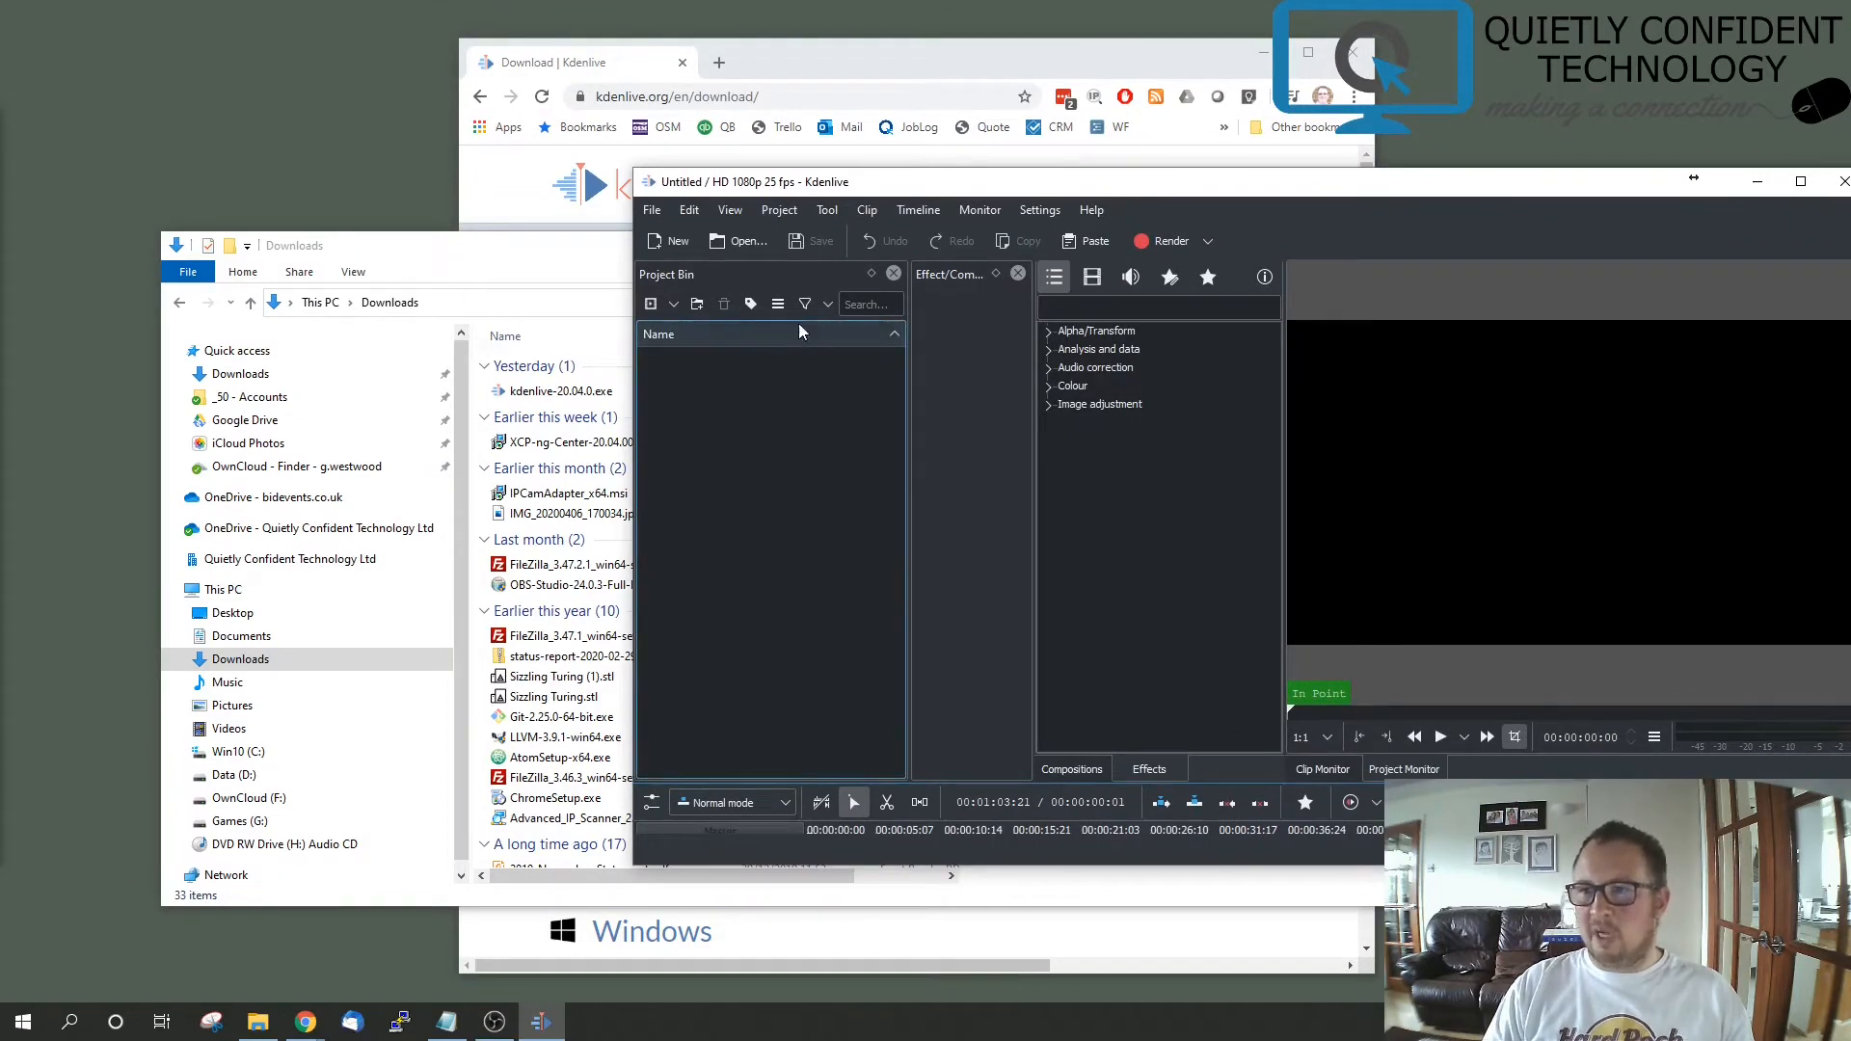
left_click(446, 243)
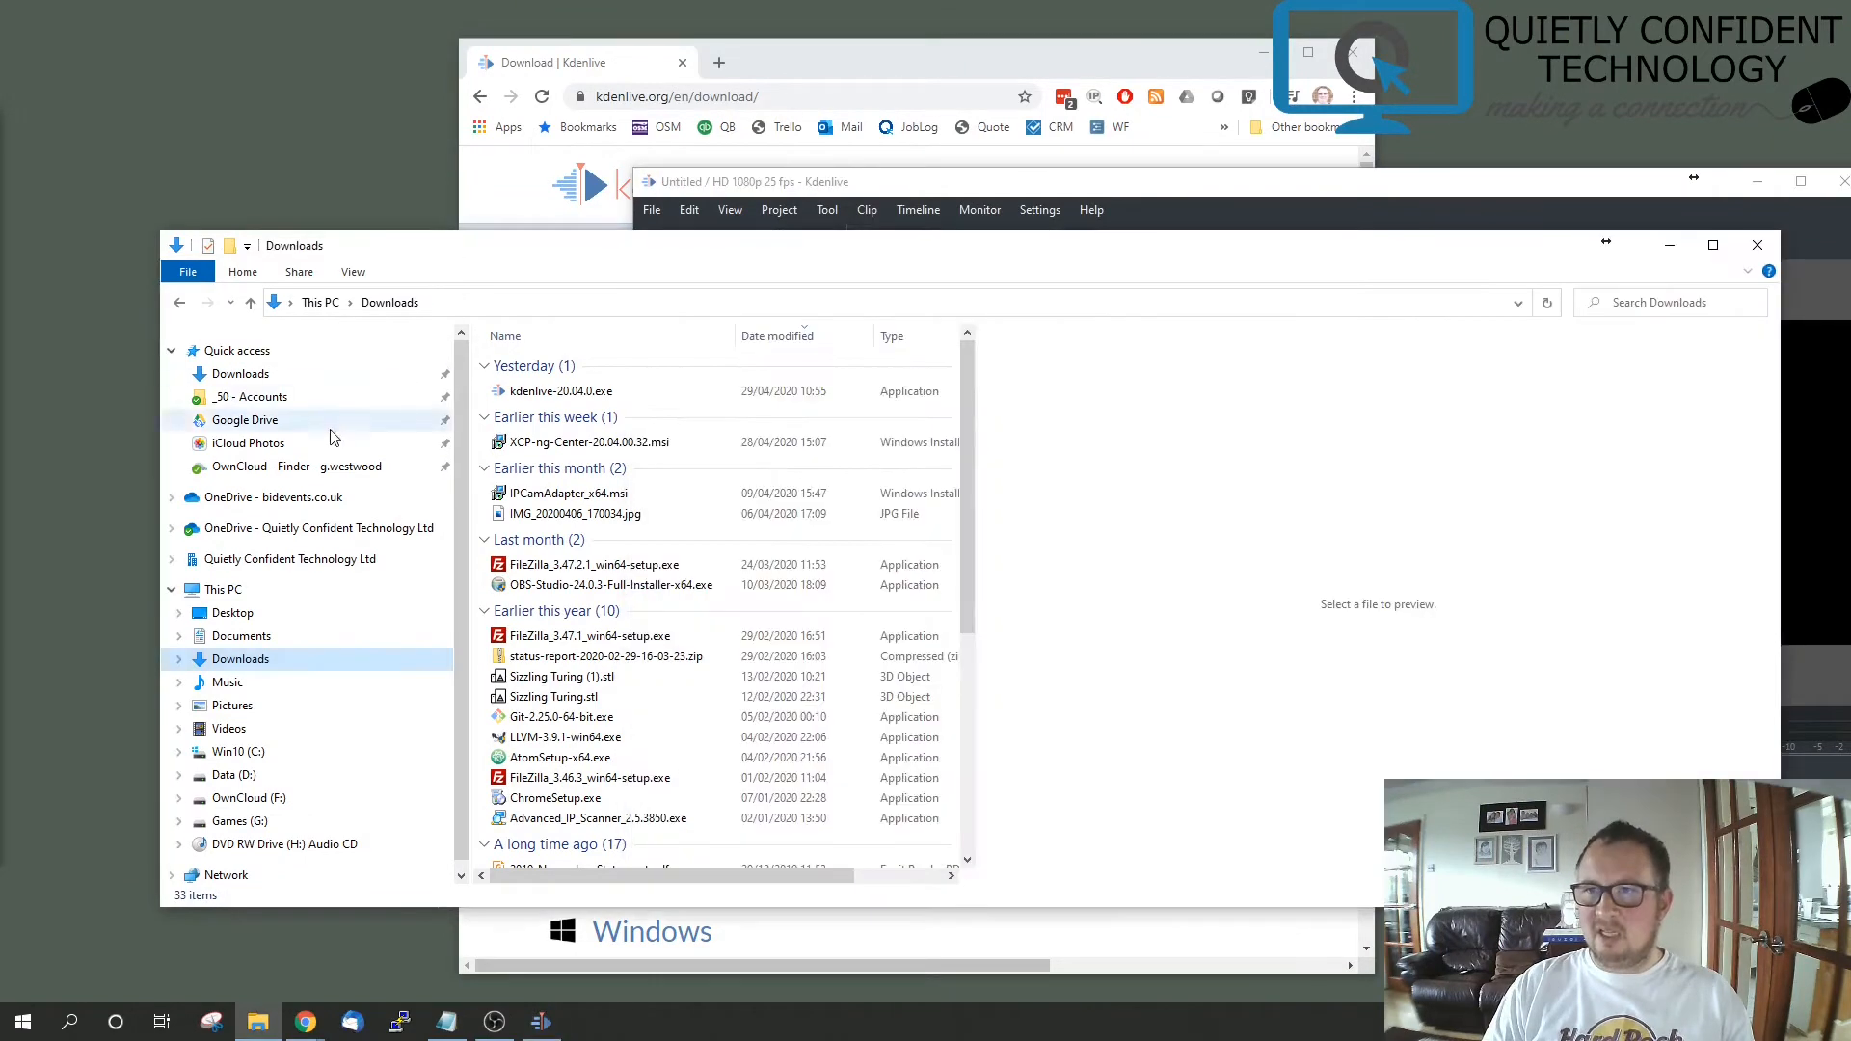
left_click_drag(755, 259, 874, 493)
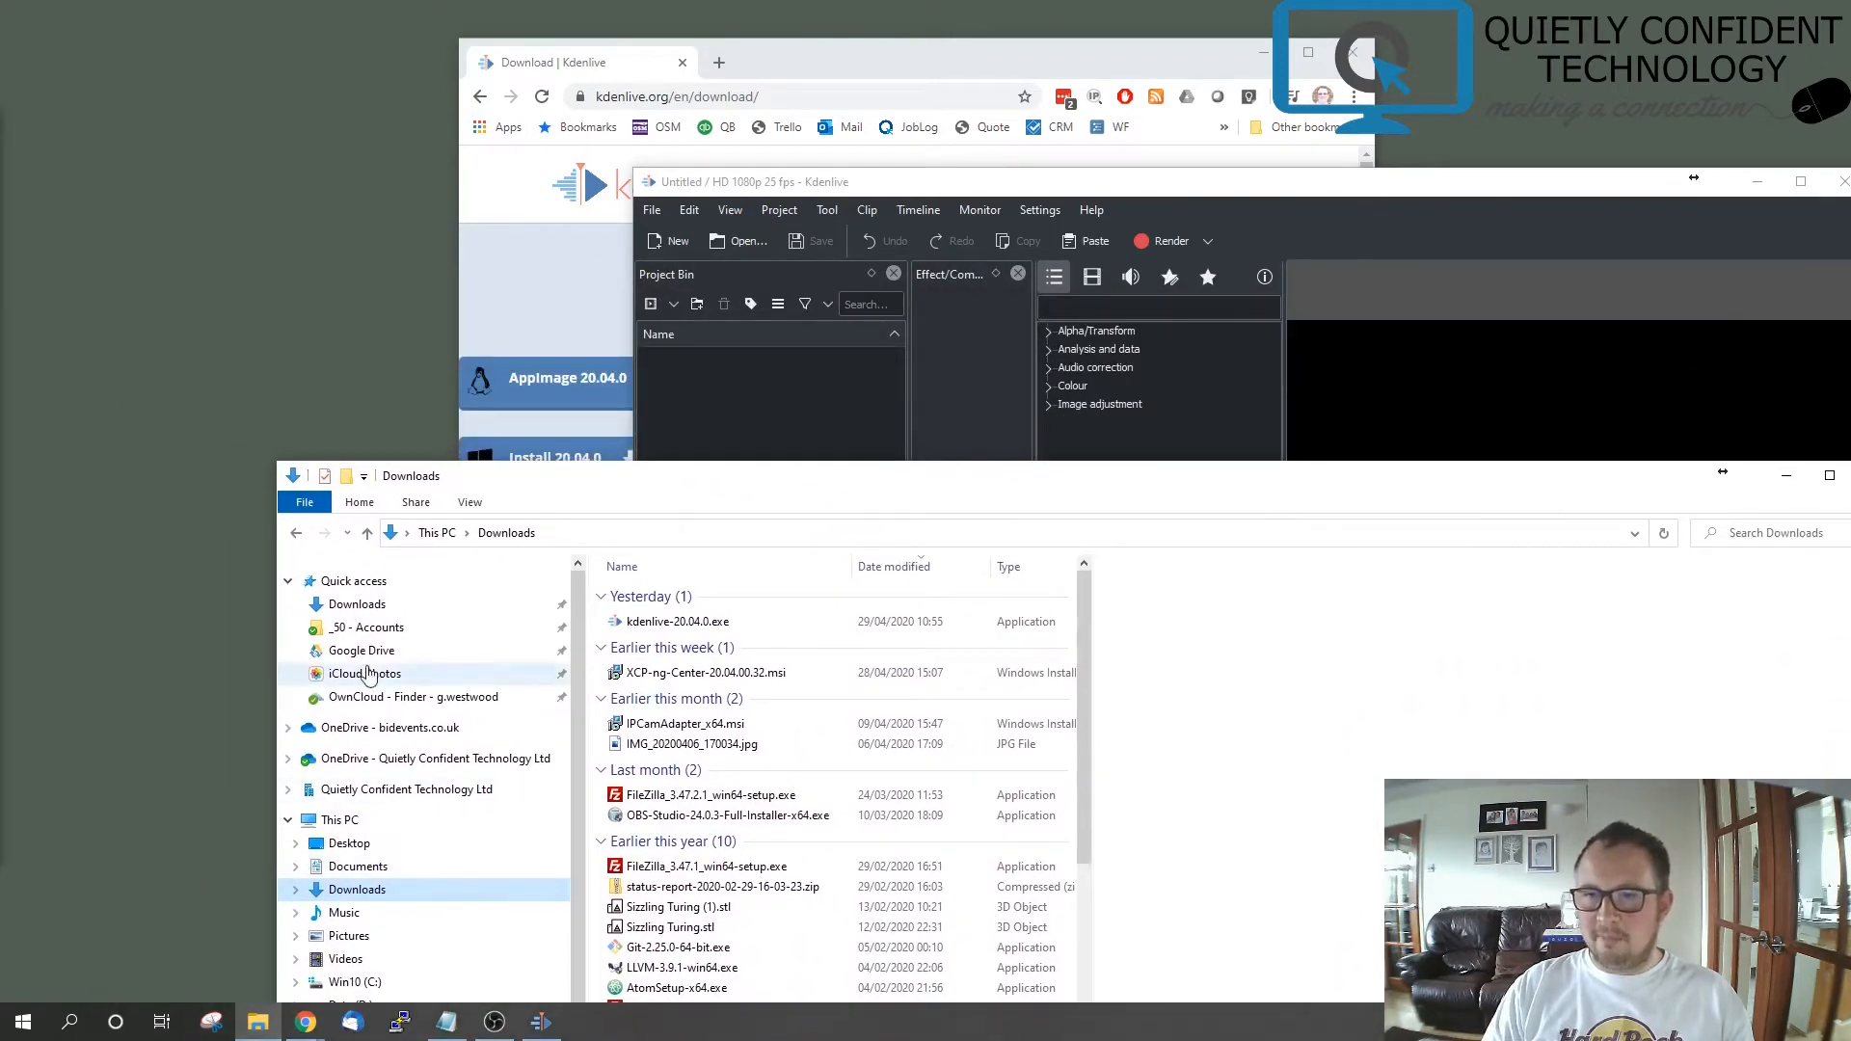
left_click(345, 959)
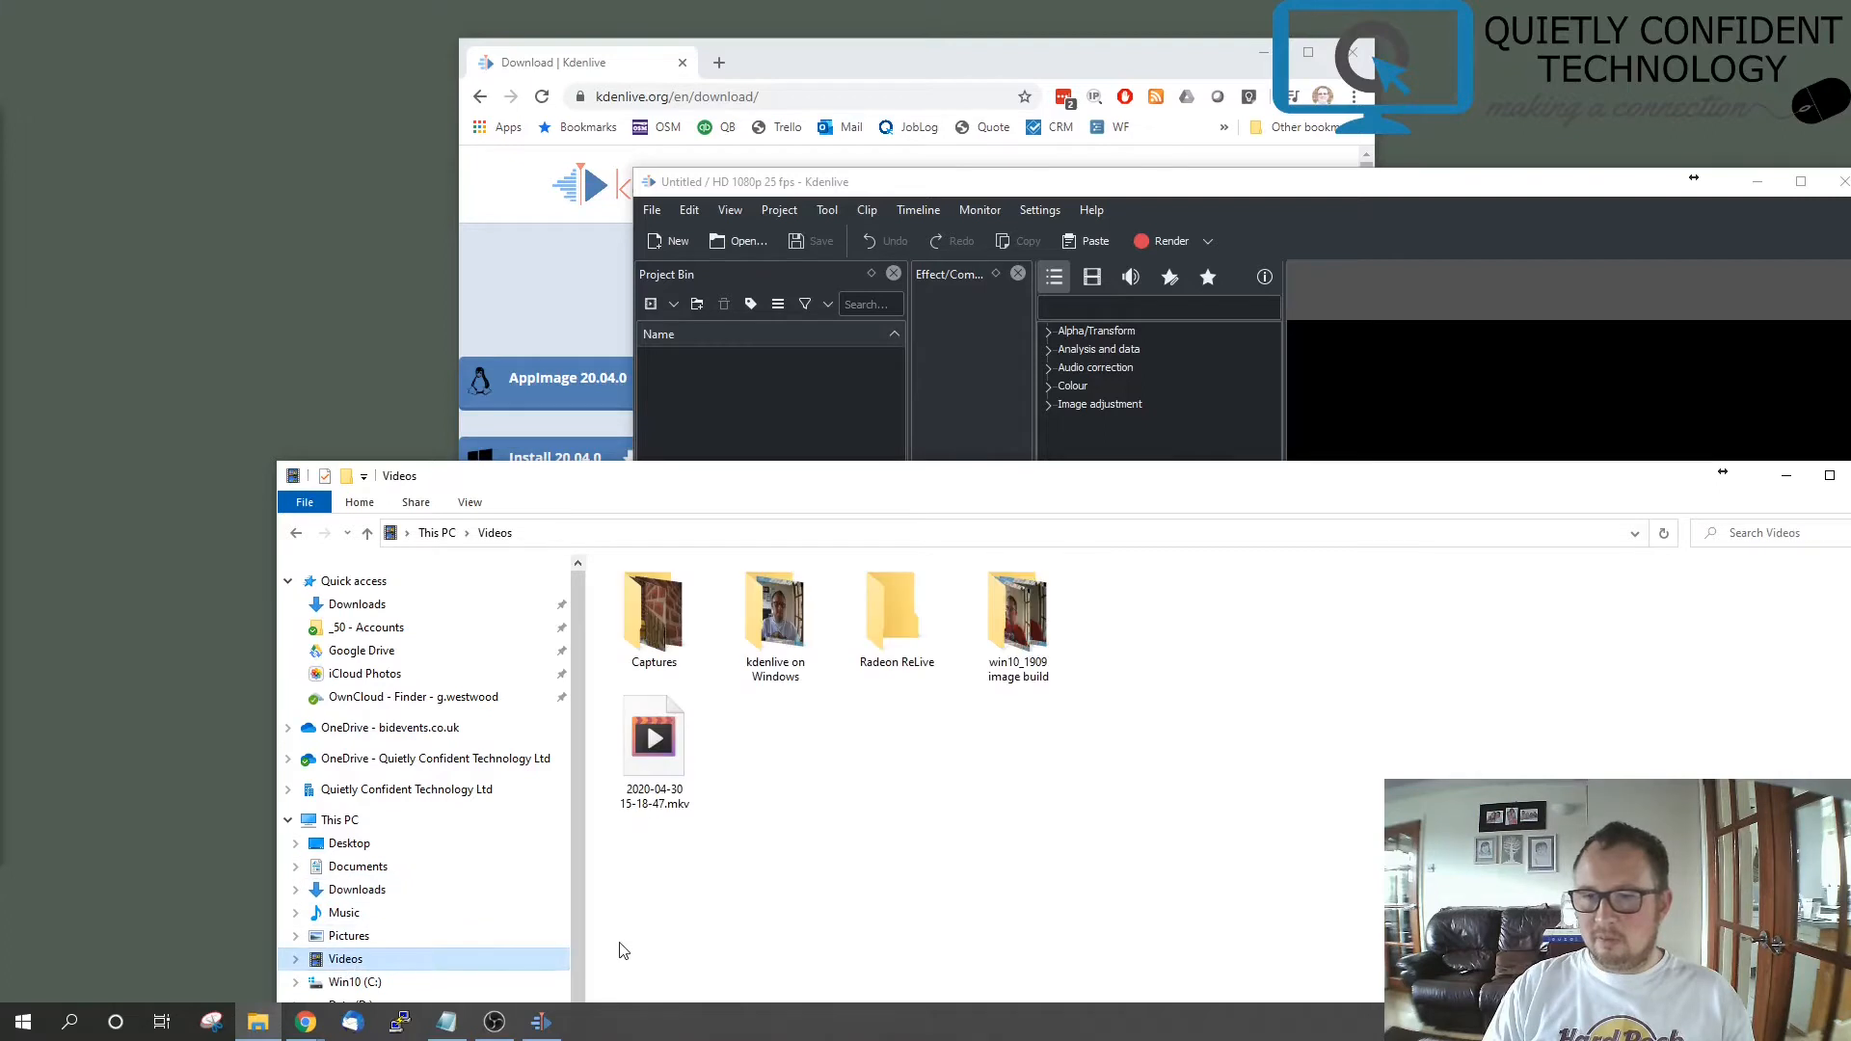
double_click(1030, 632)
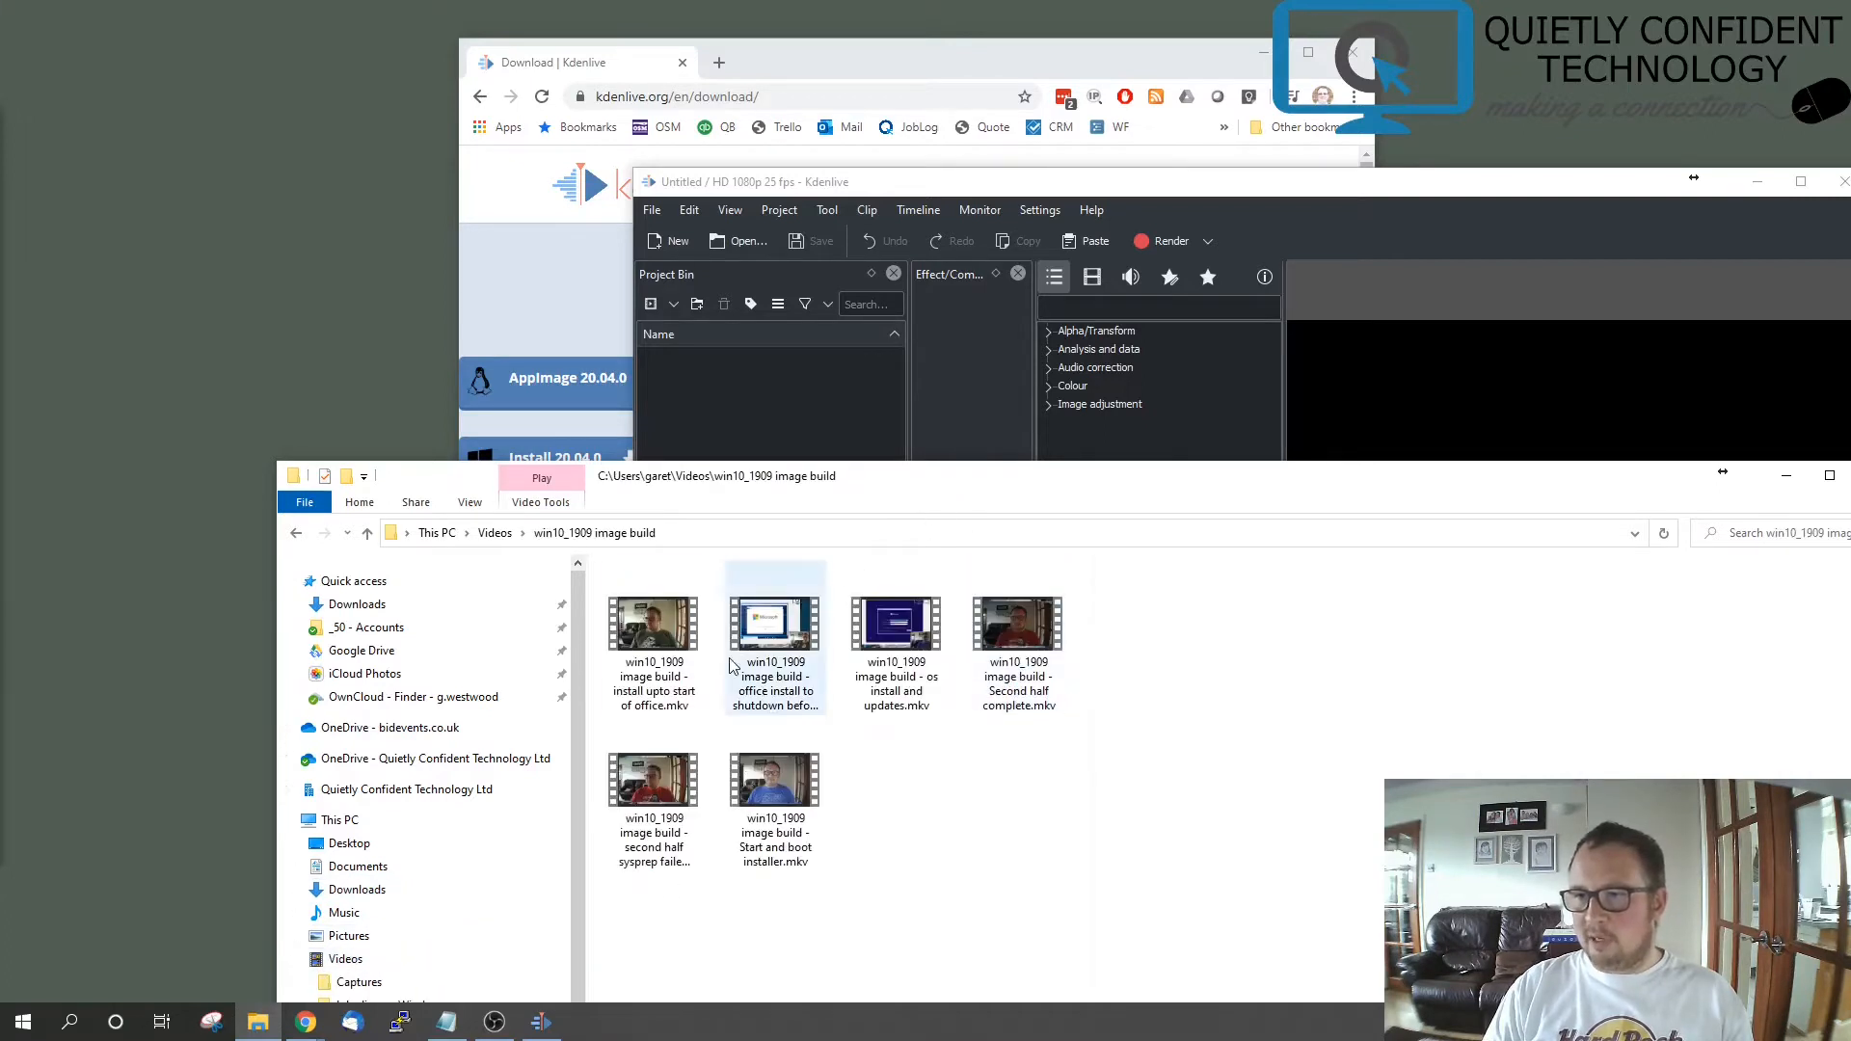
Add every video in the folder except the "second half sysprep" recording to Kdenlive's project bin
left_click(656, 622)
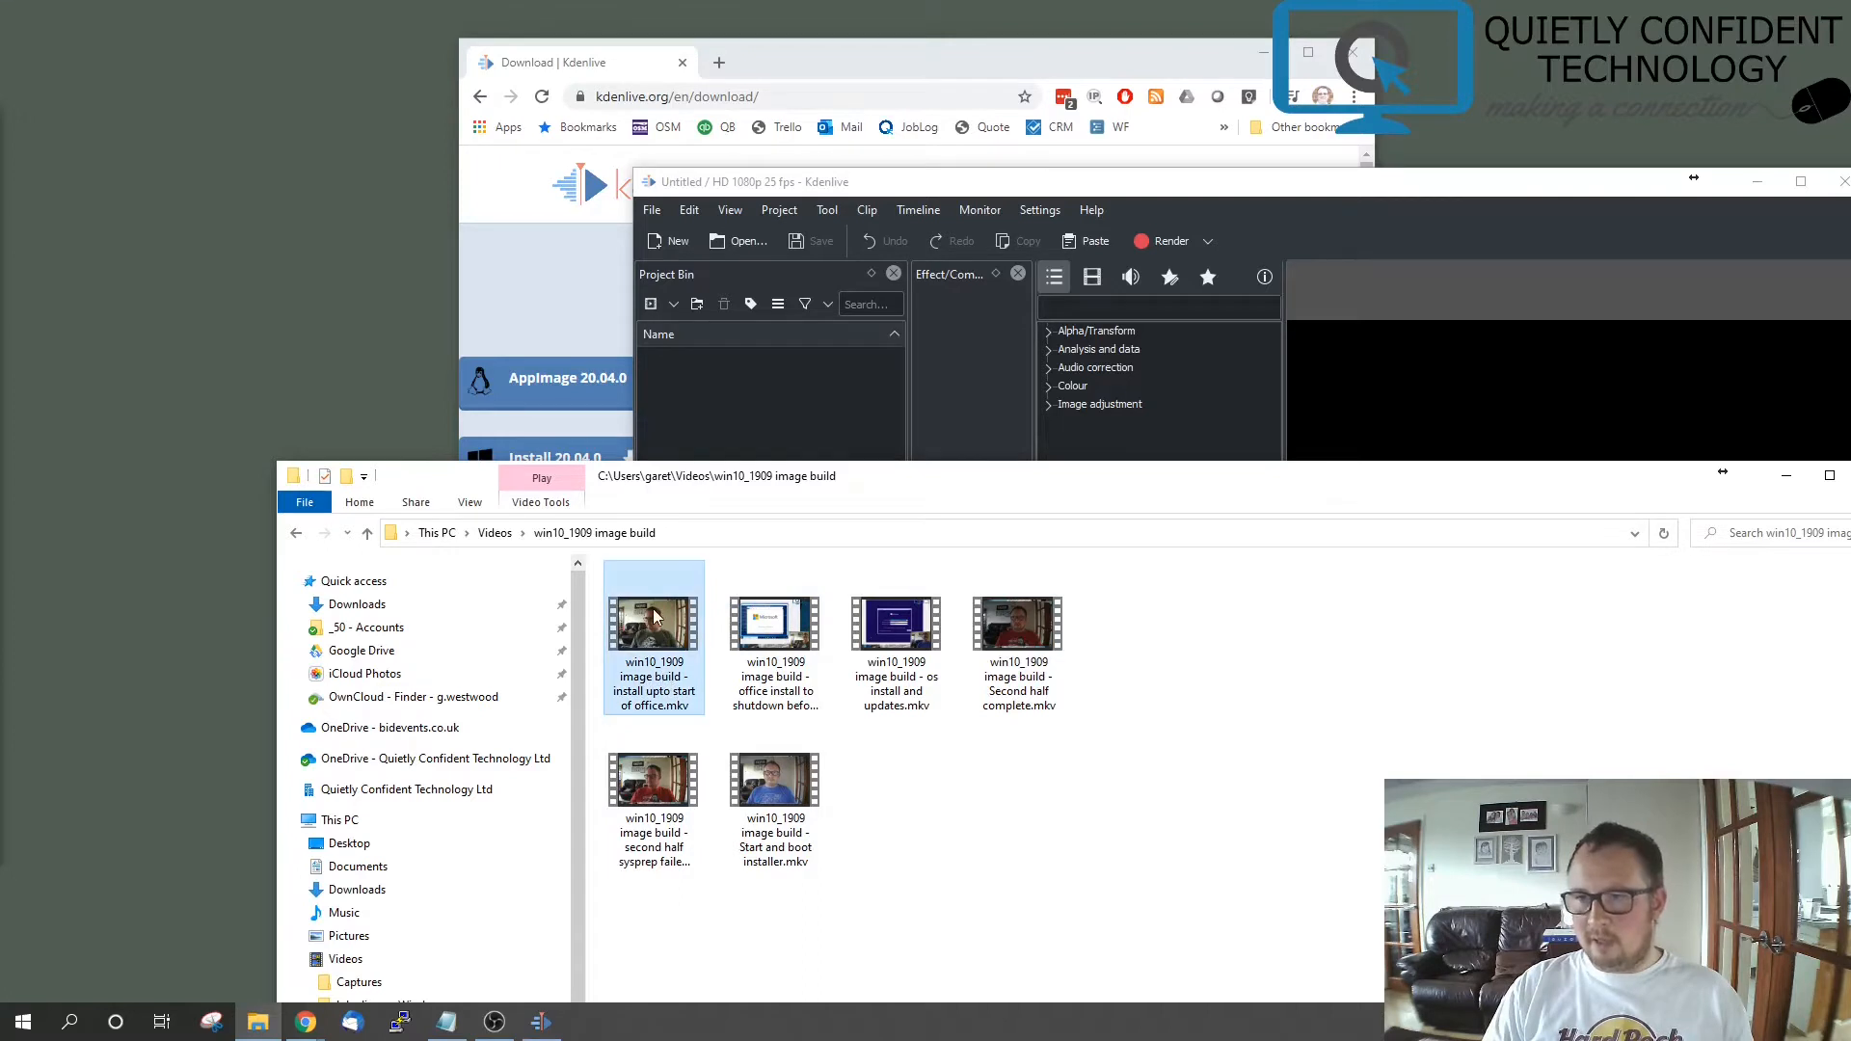
key("ctrl+a")
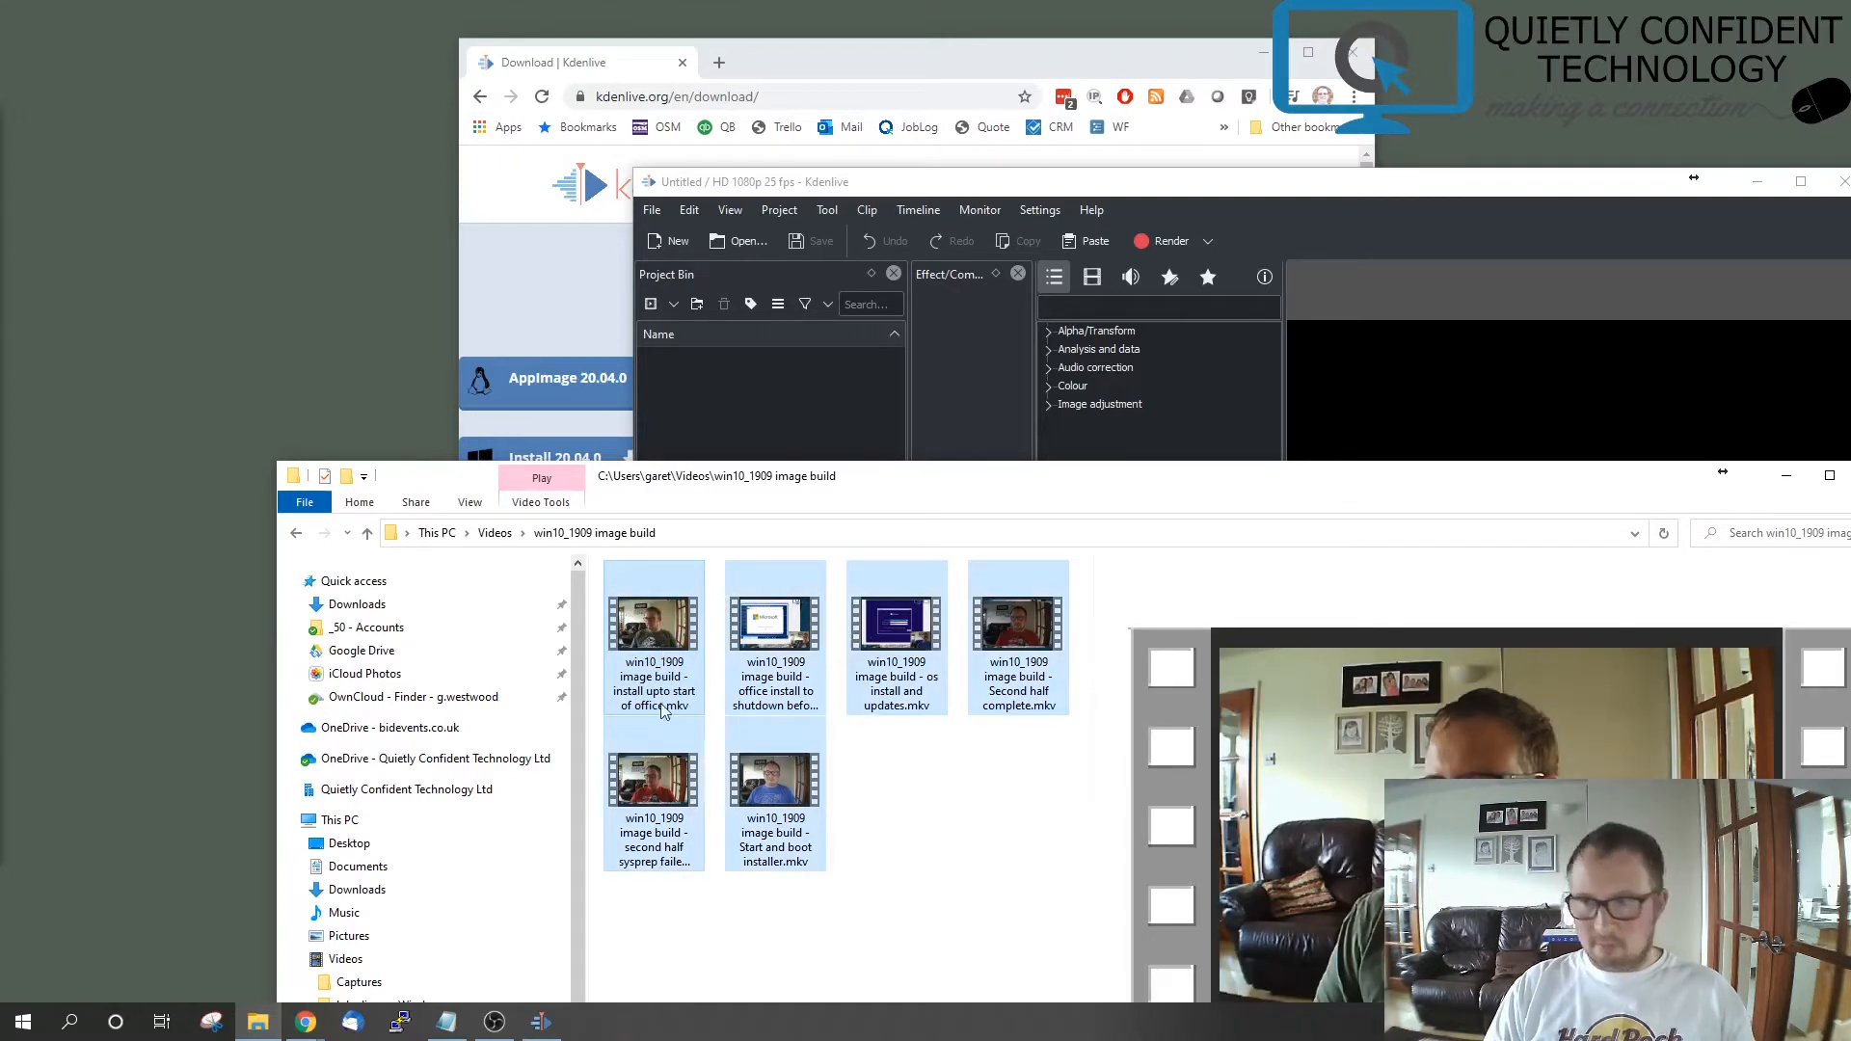
left_click(694, 792, "ctrl")
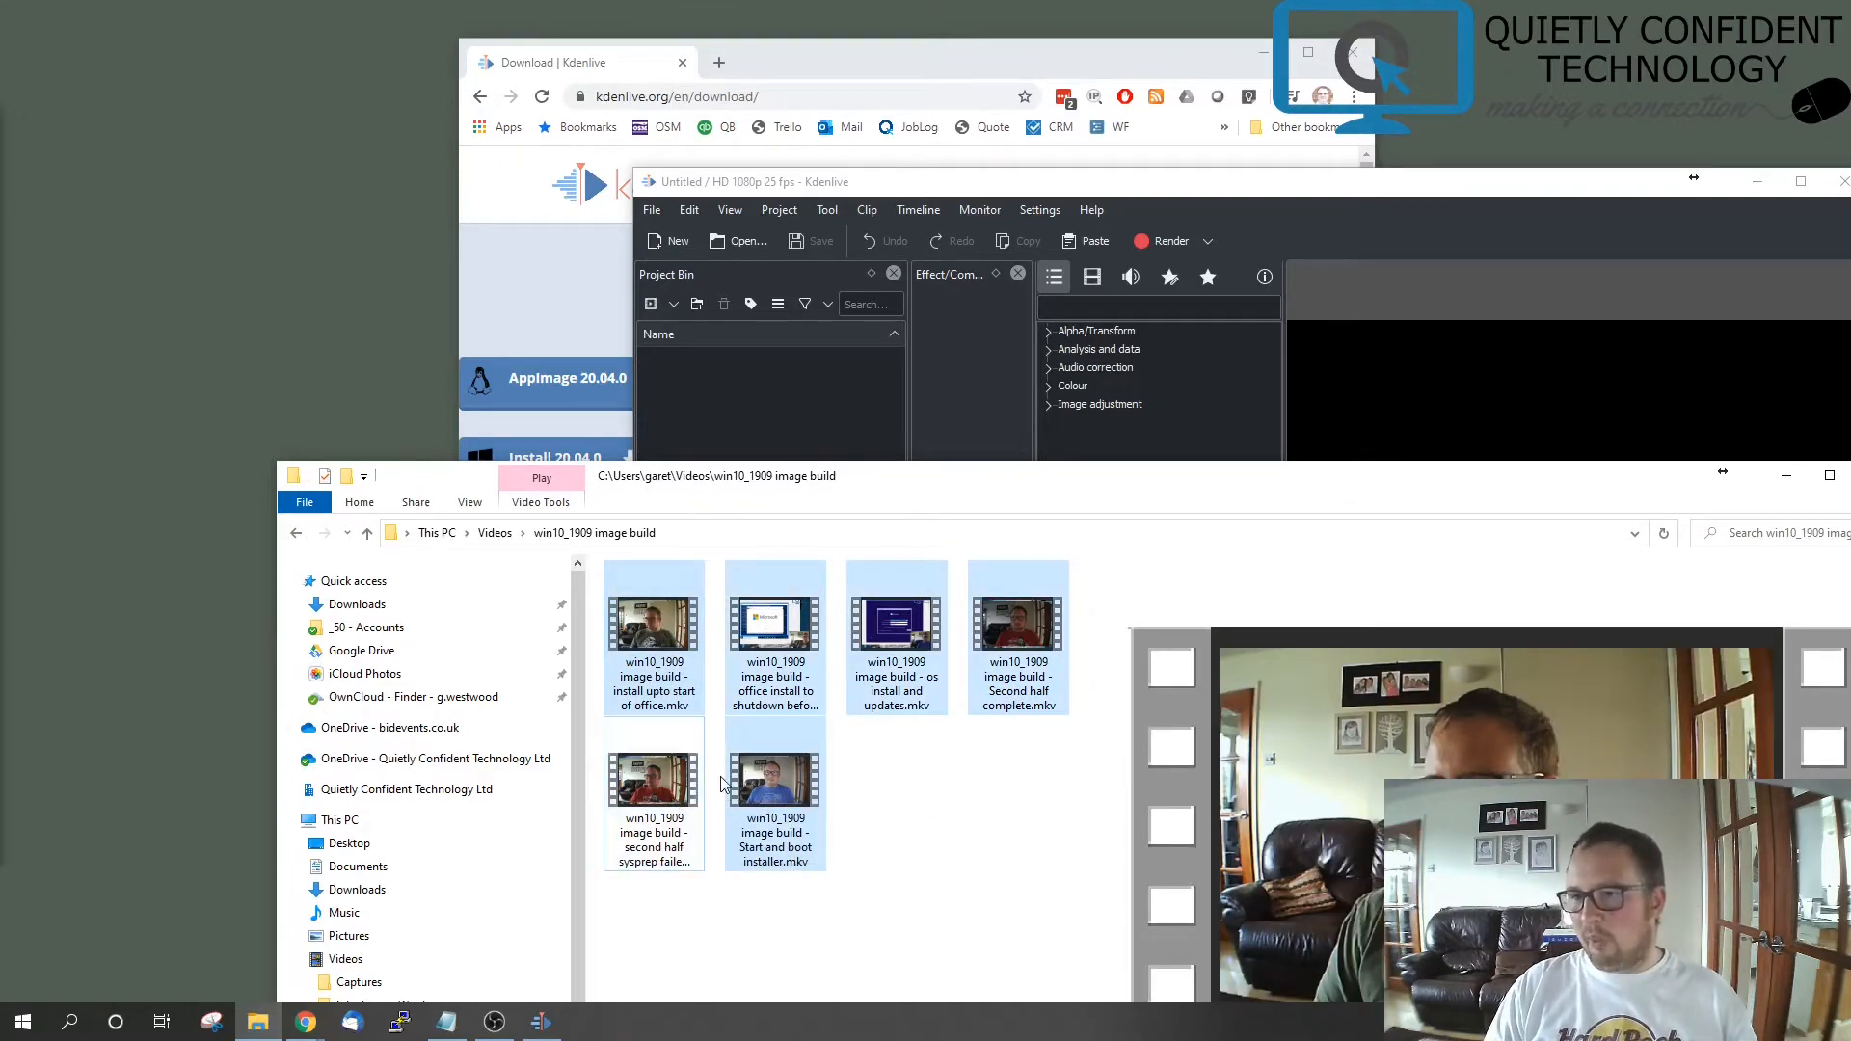
left_click_drag(783, 644, 779, 417)
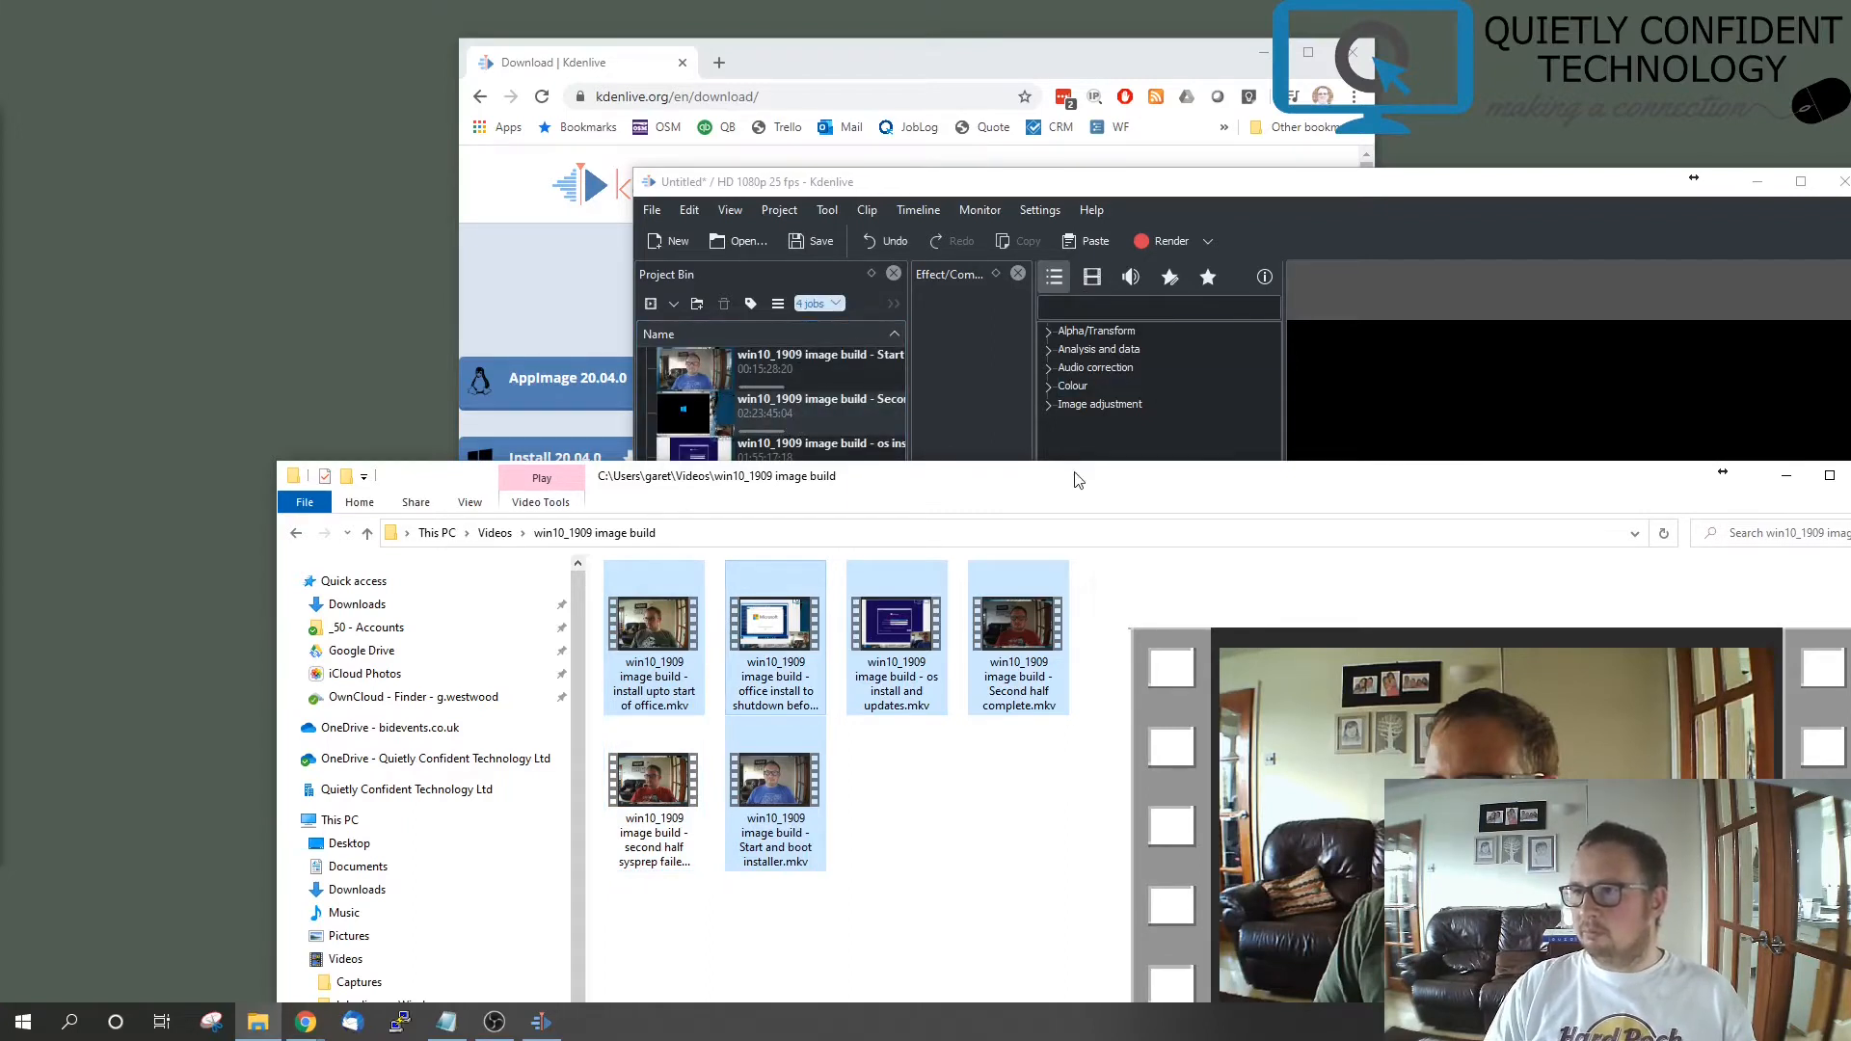
Bring Kdenlive to the front, switch the project to the HD 1080p 30 fps clip profile and maximize its window
left_click_drag(1052, 475, 983, 257)
left_click(1076, 181)
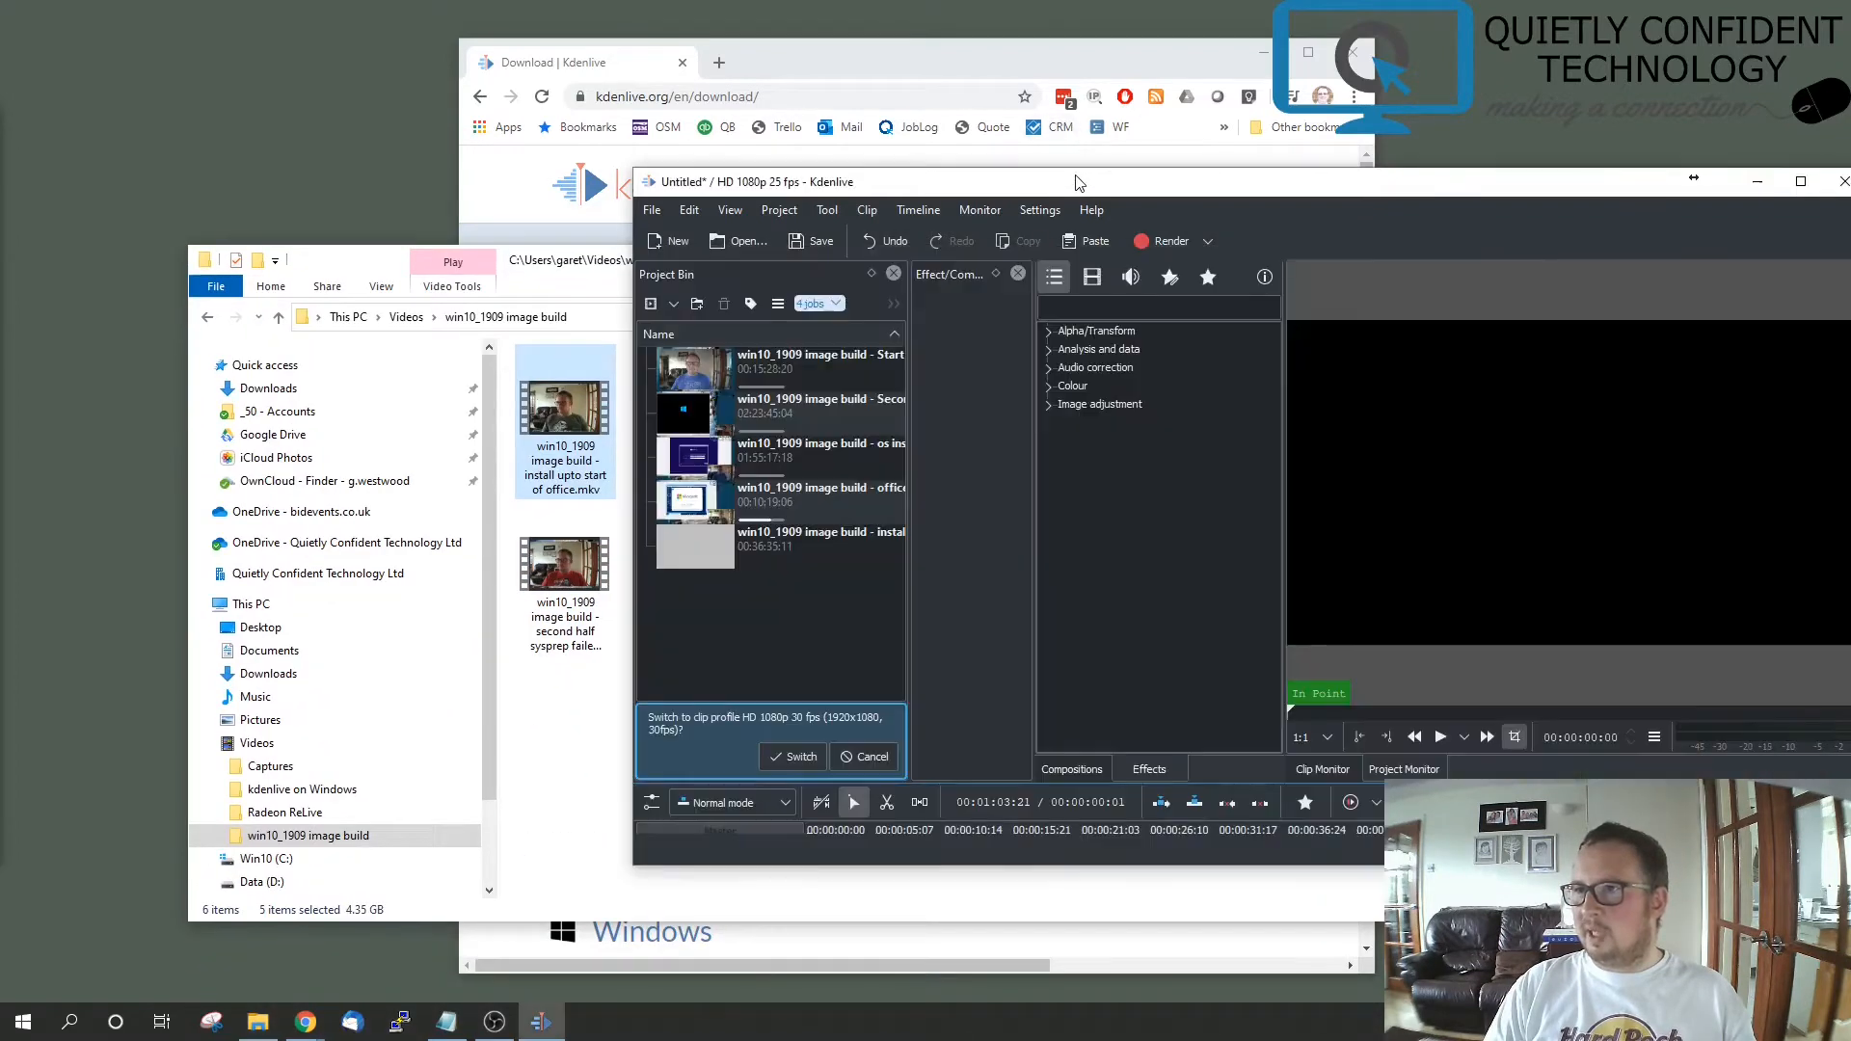
left_click_drag(1188, 183, 919, 186)
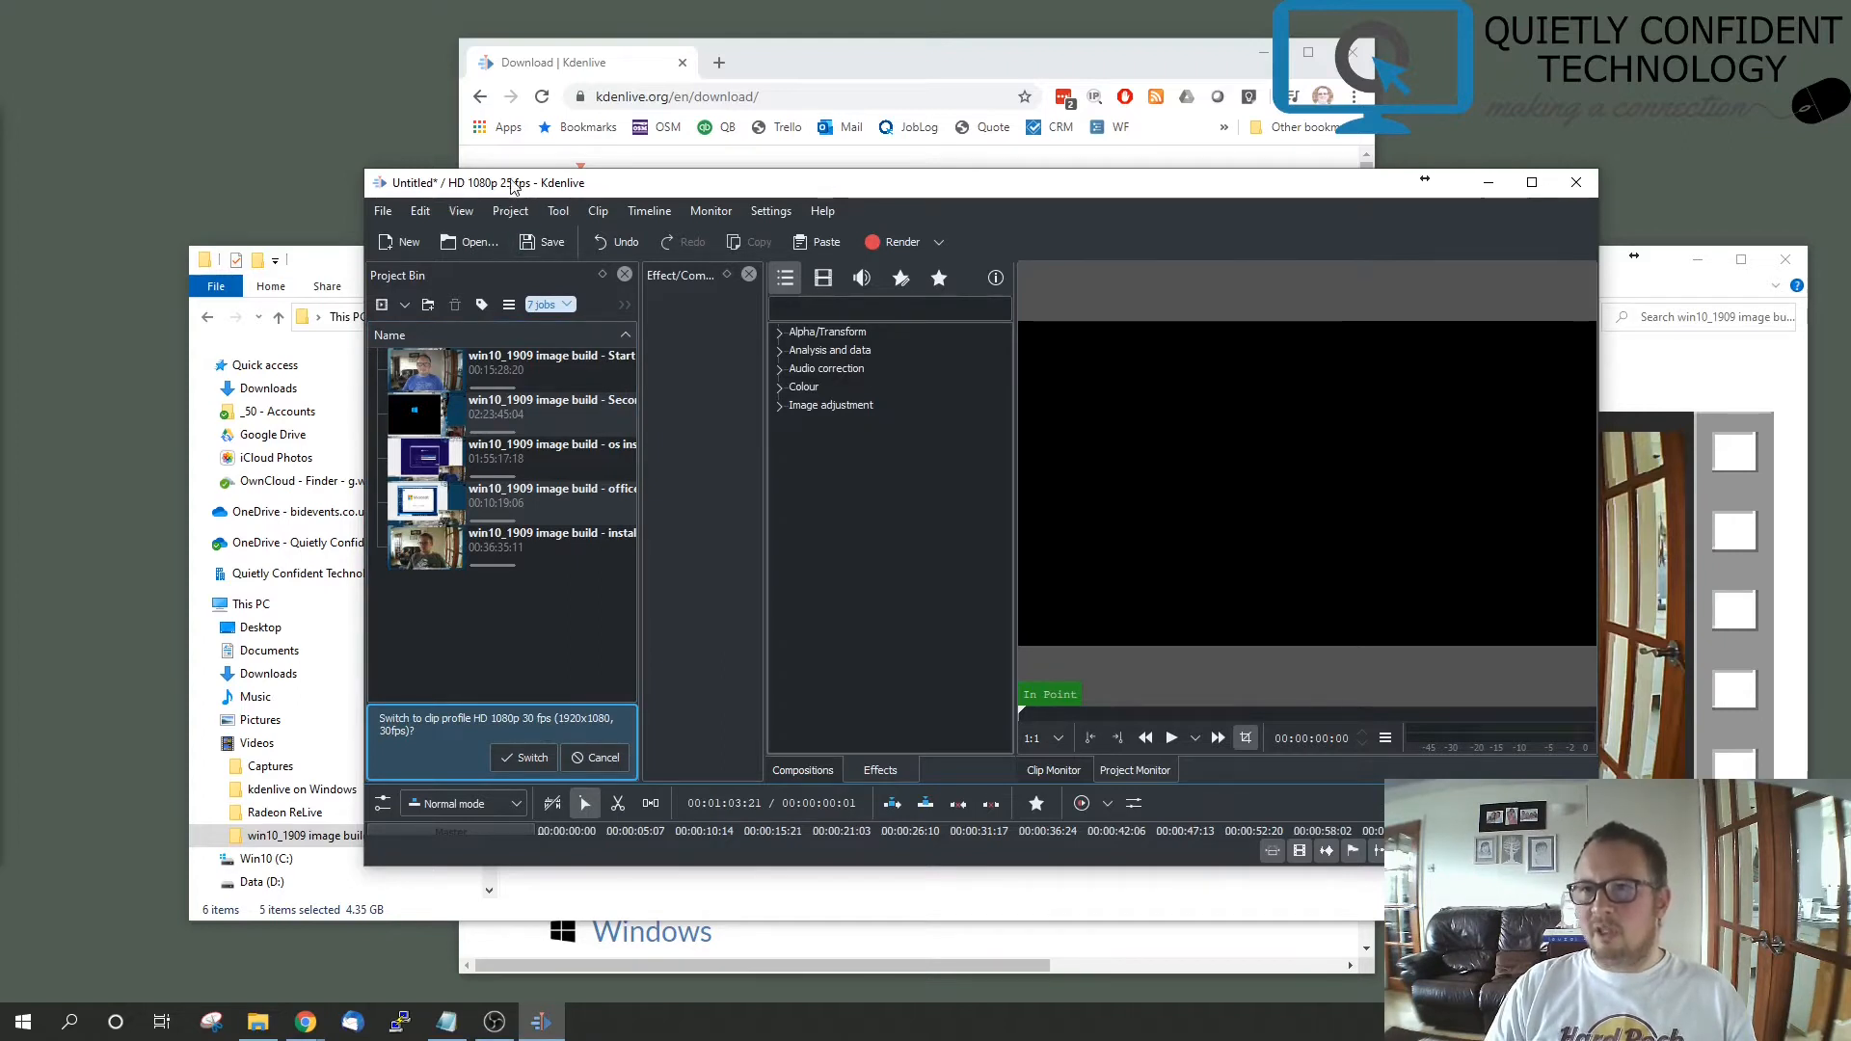
left_click(526, 757)
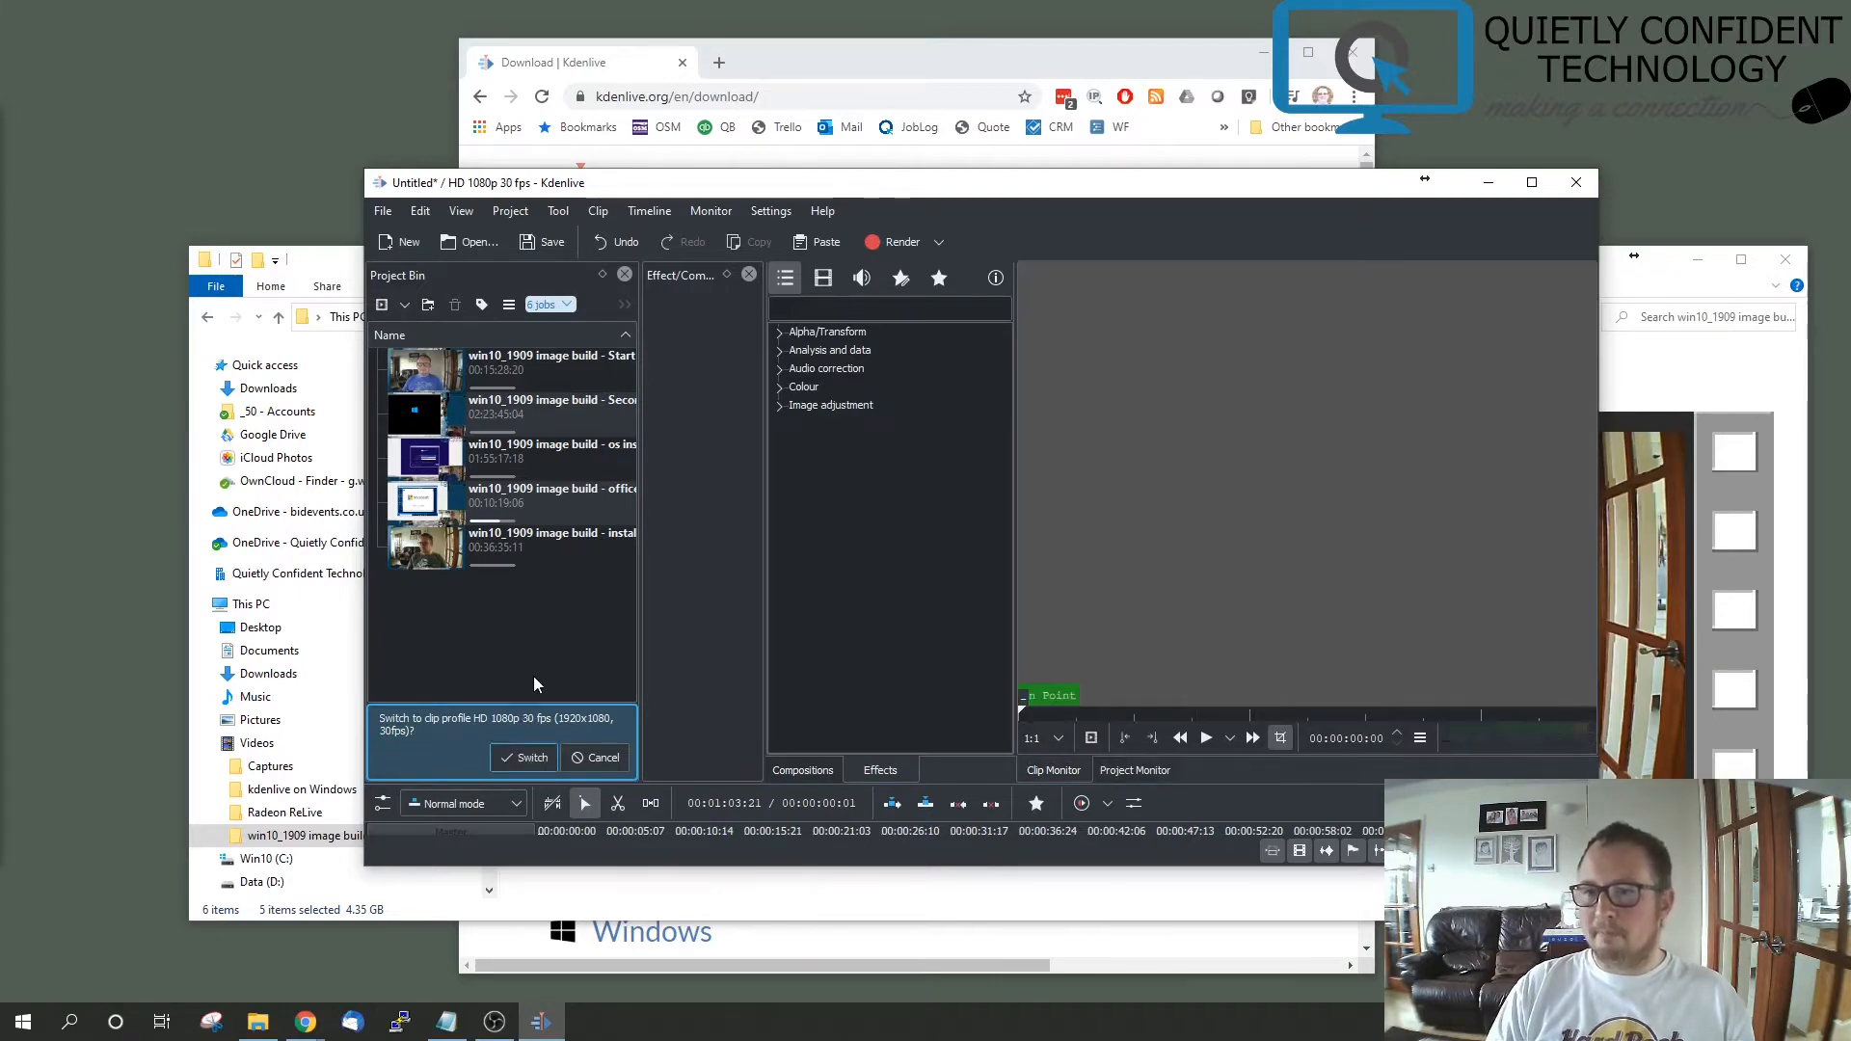
left_click(1533, 184)
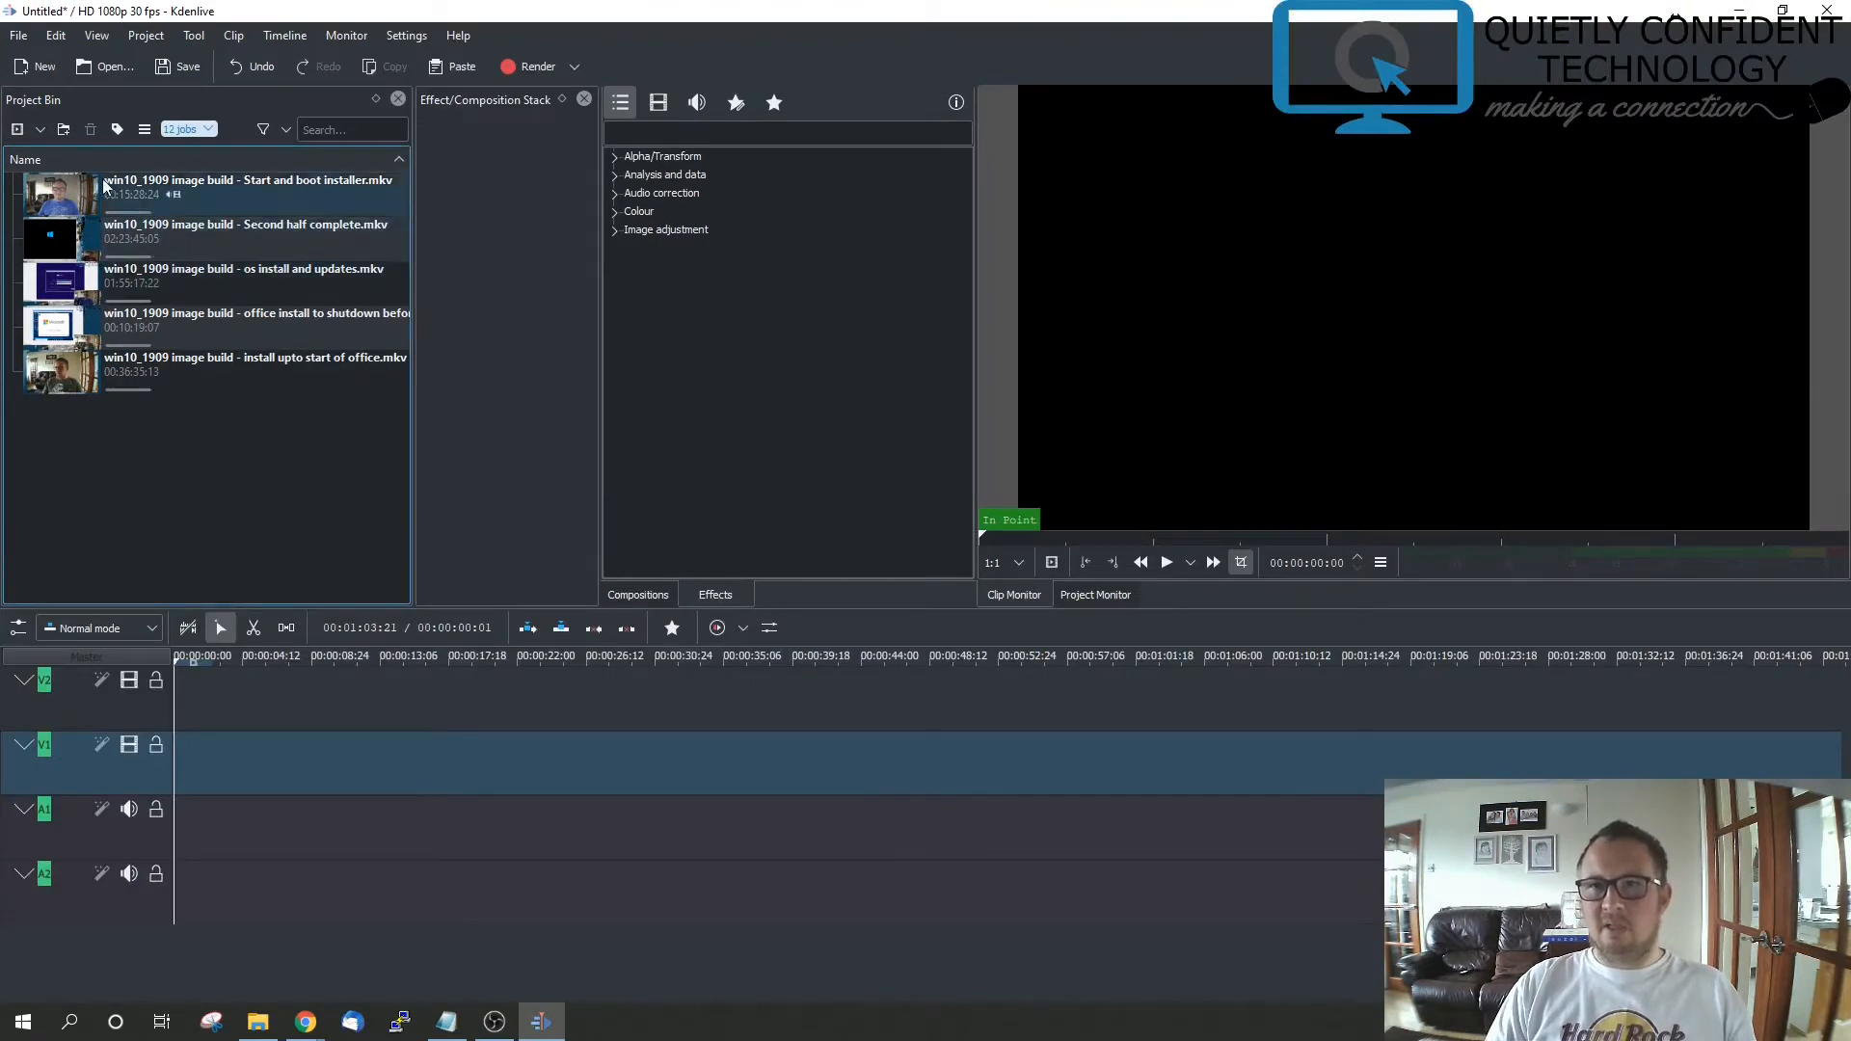
Import Channel Art.jpg from the youtube folder into the project bin
left_click(18, 131)
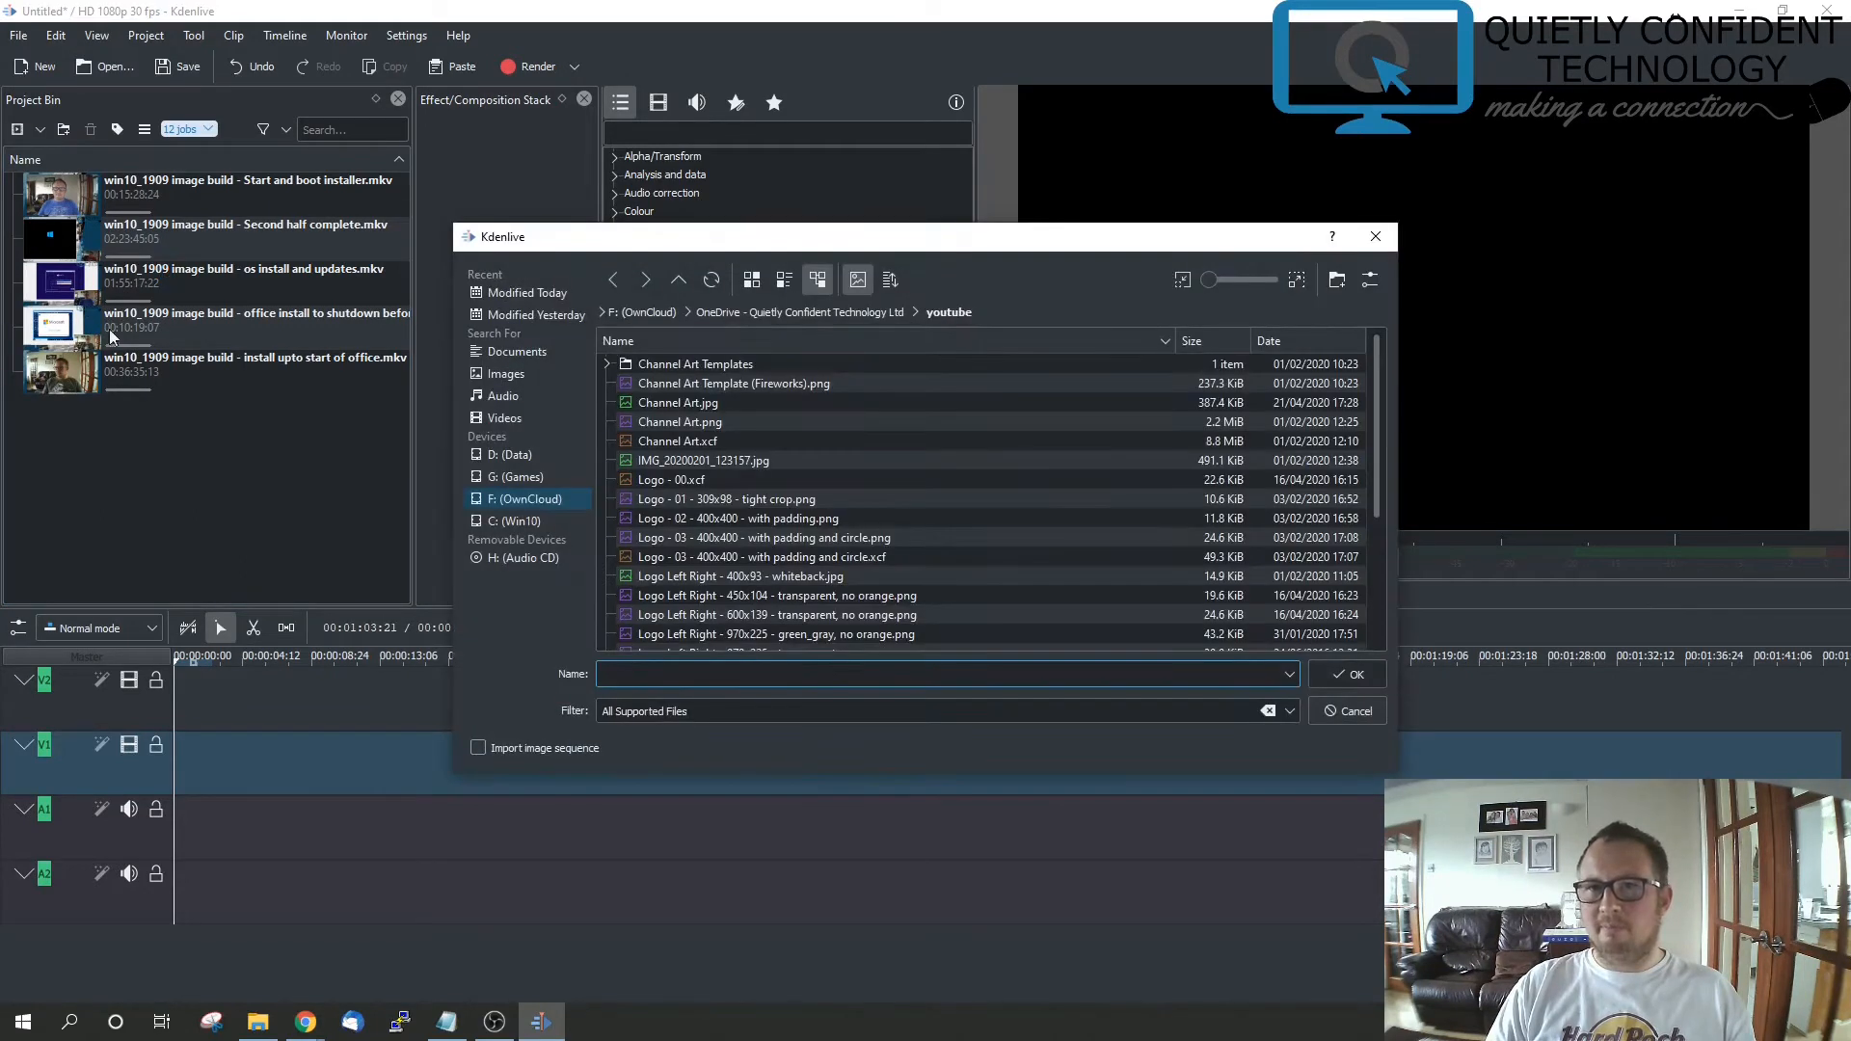
double_click(692, 405)
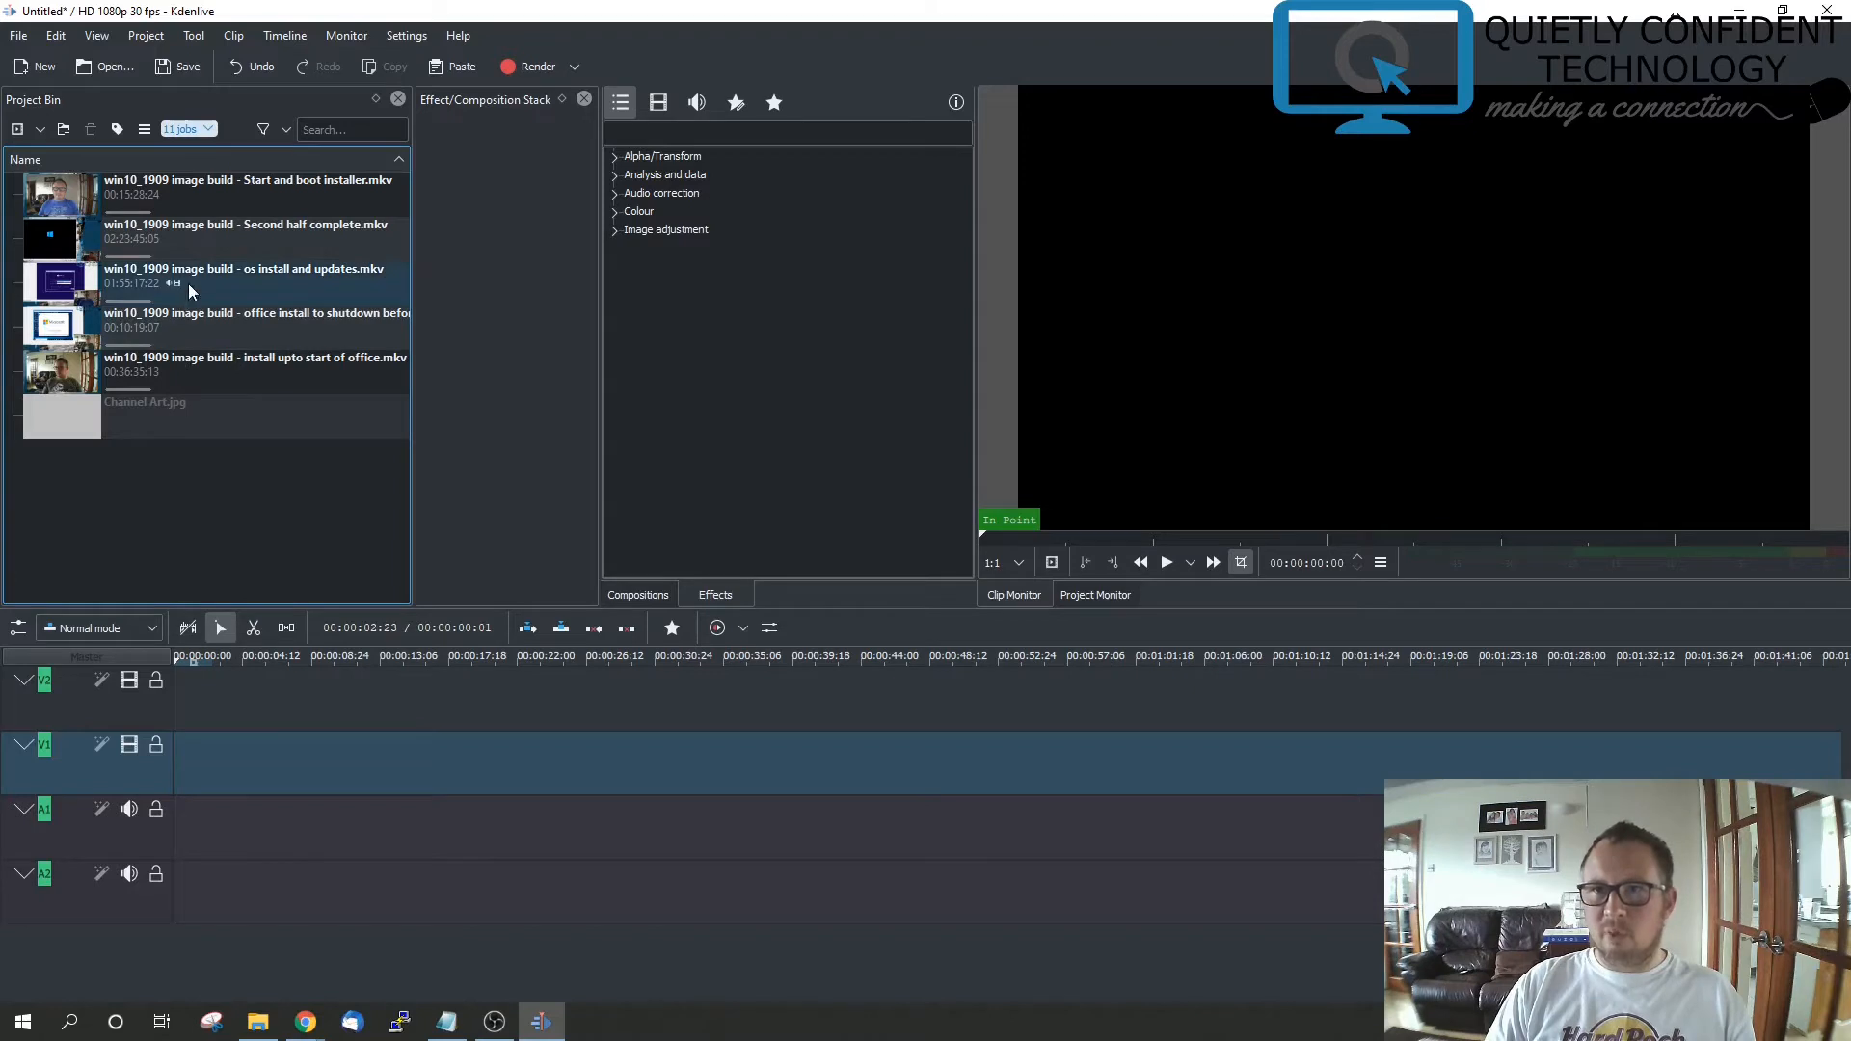
left_click(208, 130)
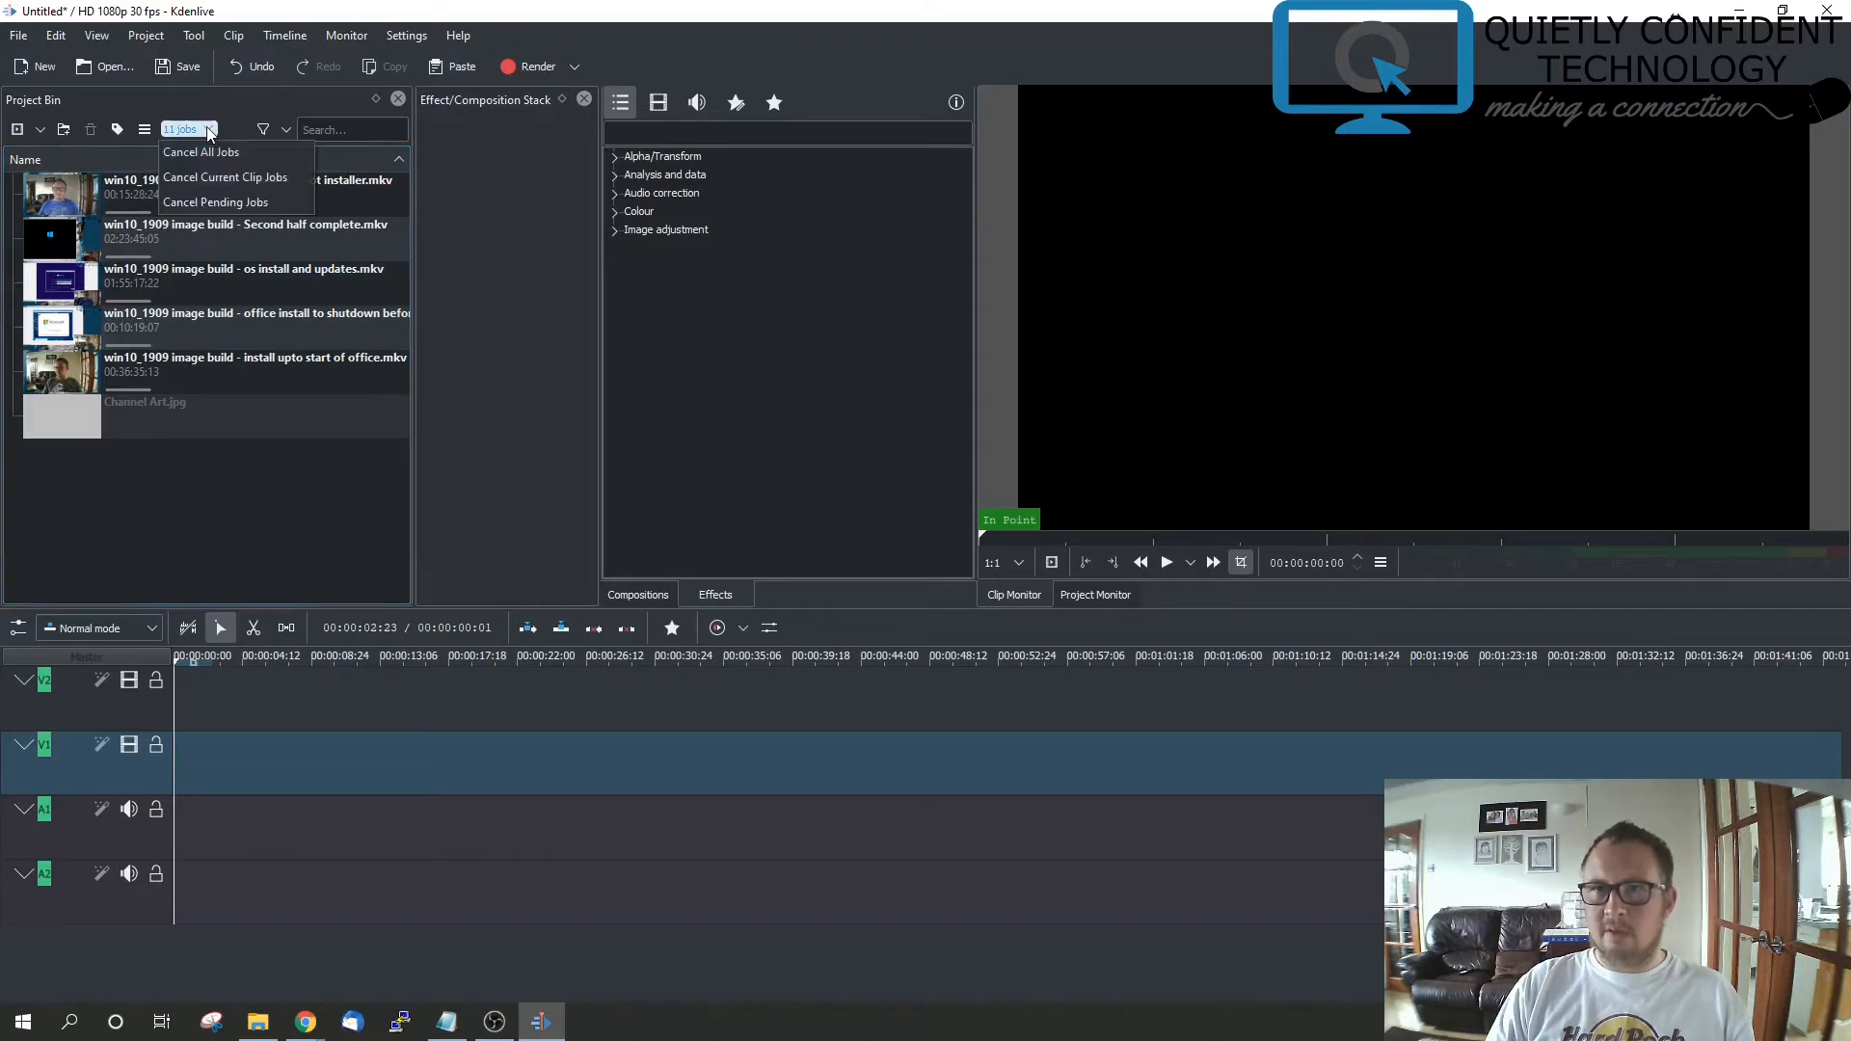
left_click(208, 130)
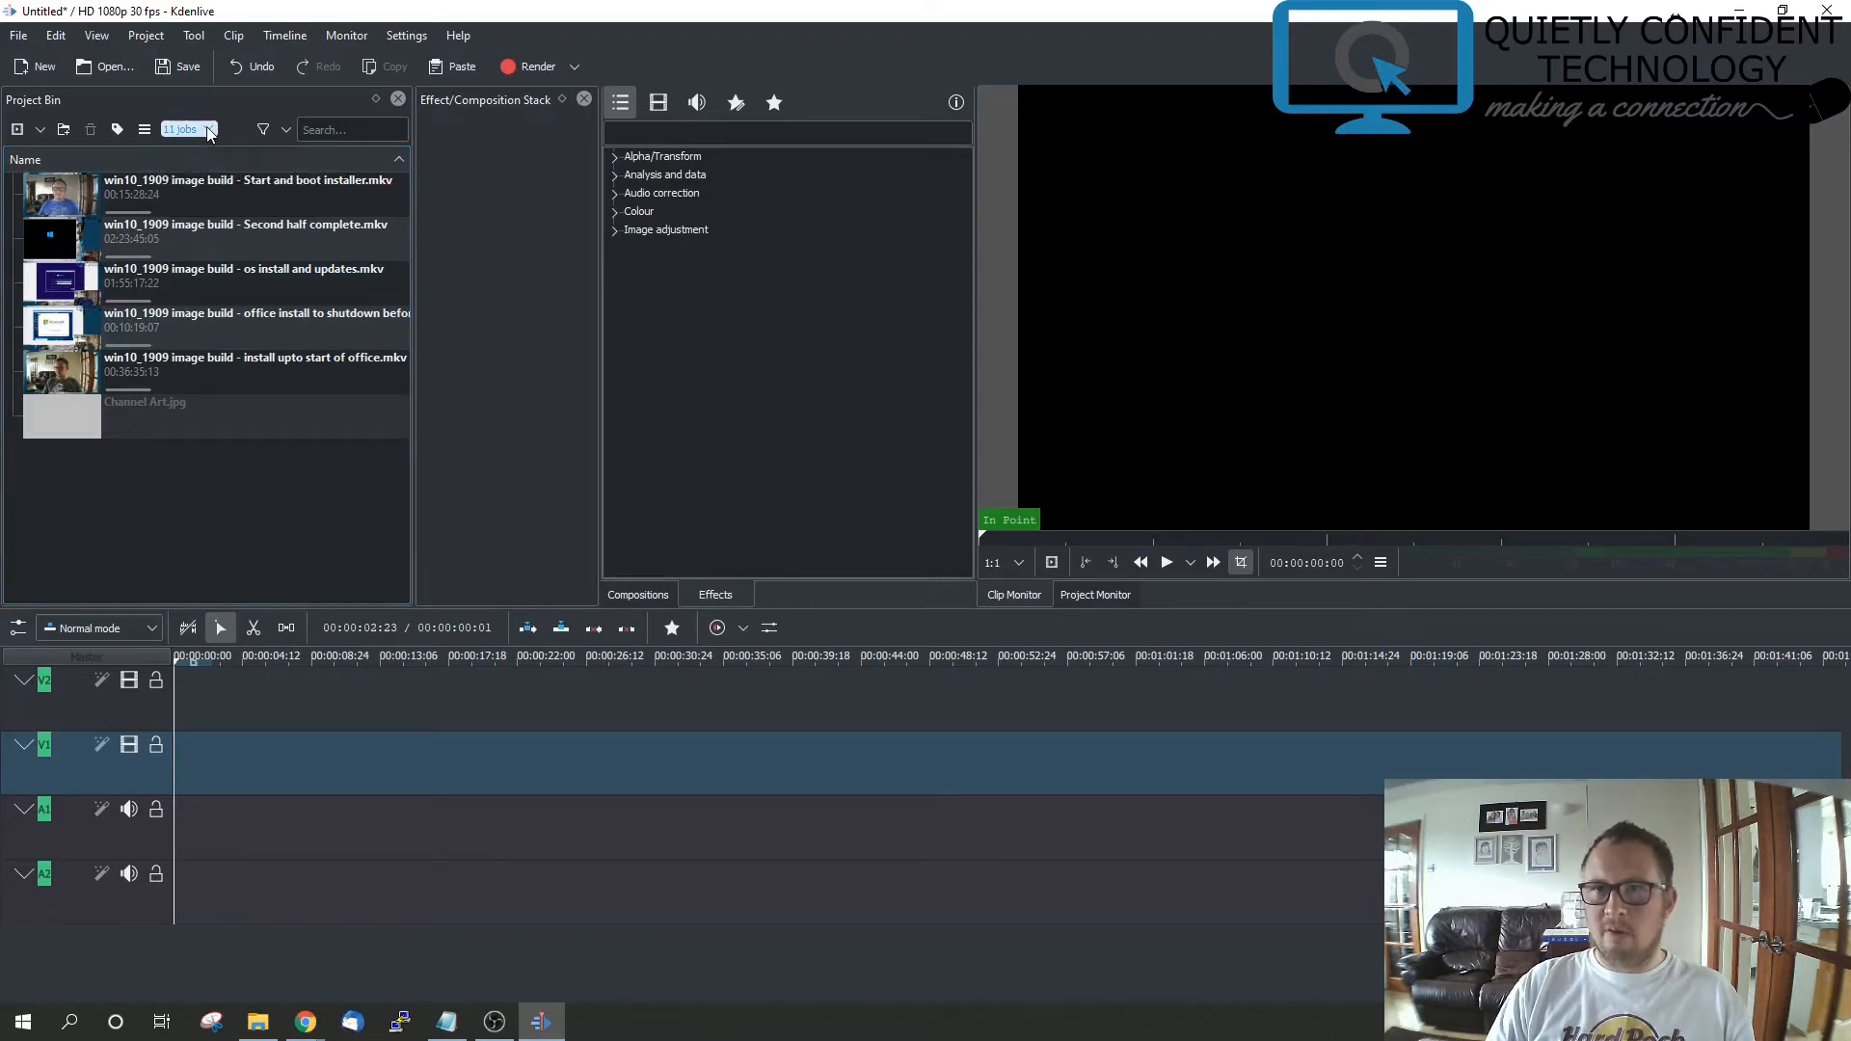
left_click(145, 132)
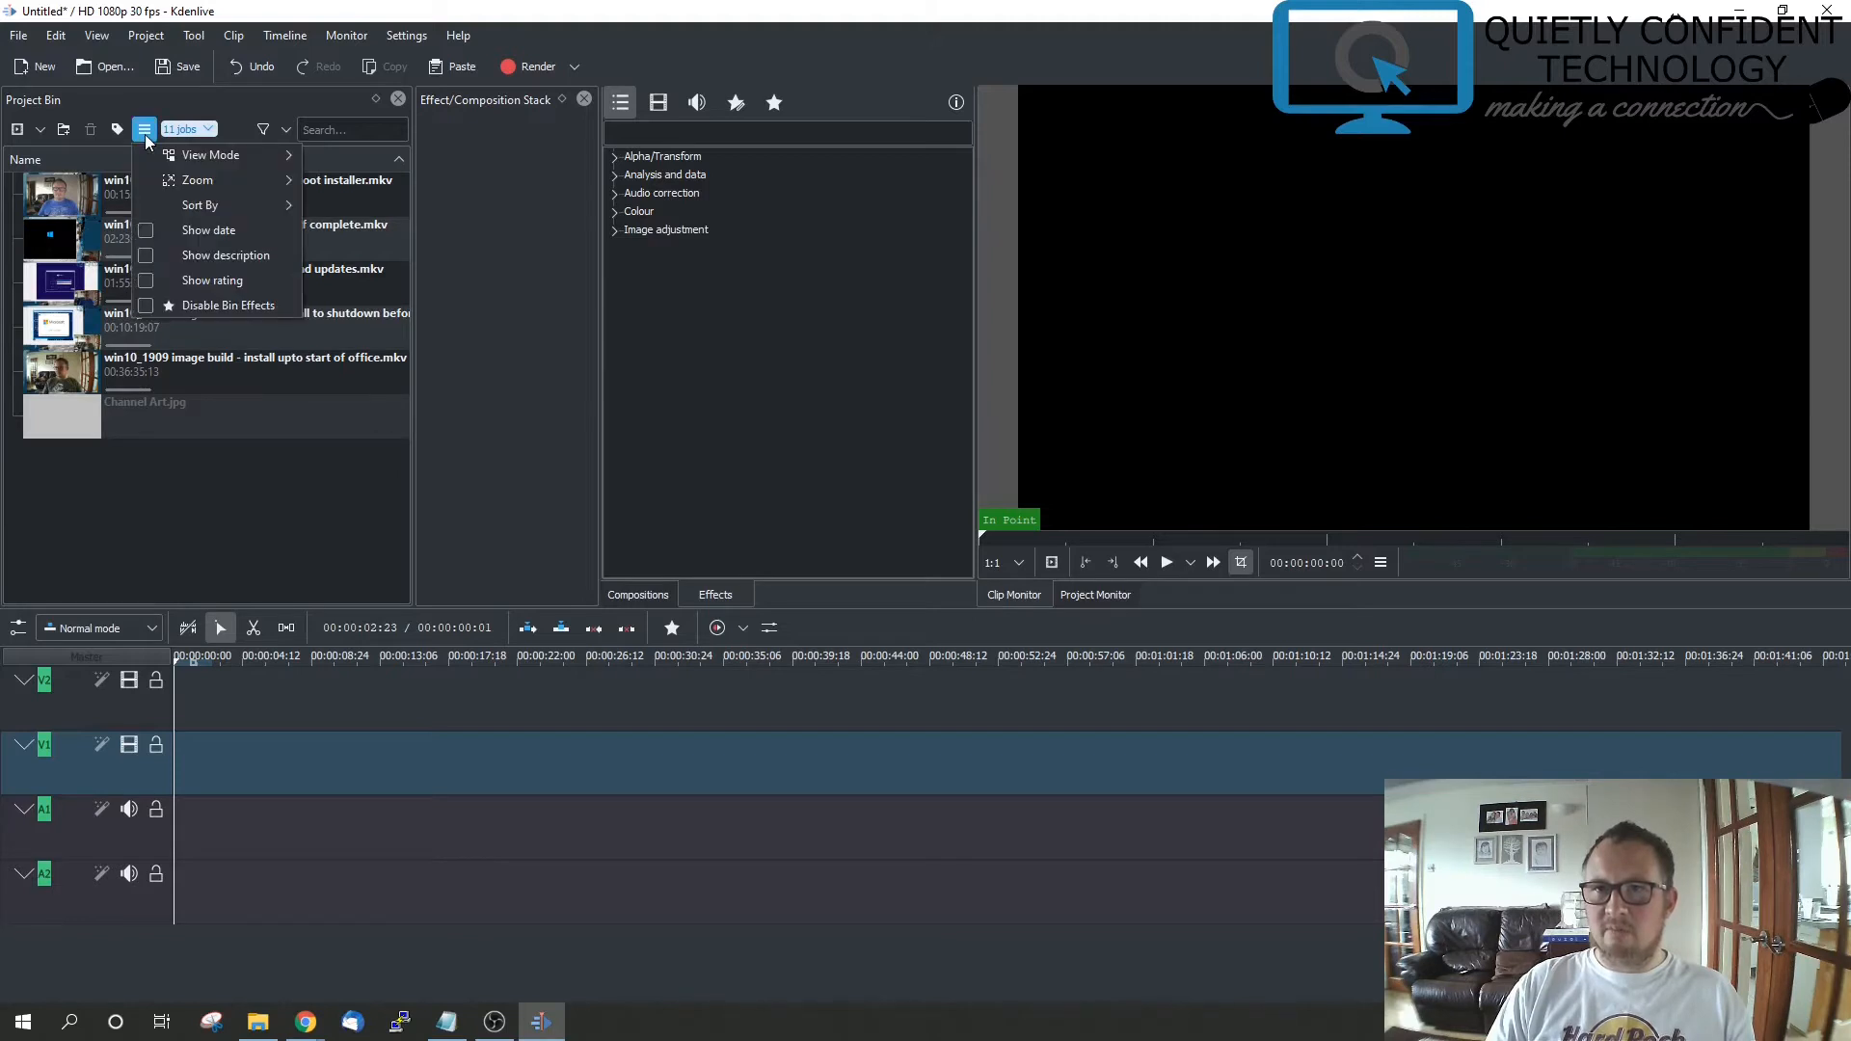
left_click(145, 135)
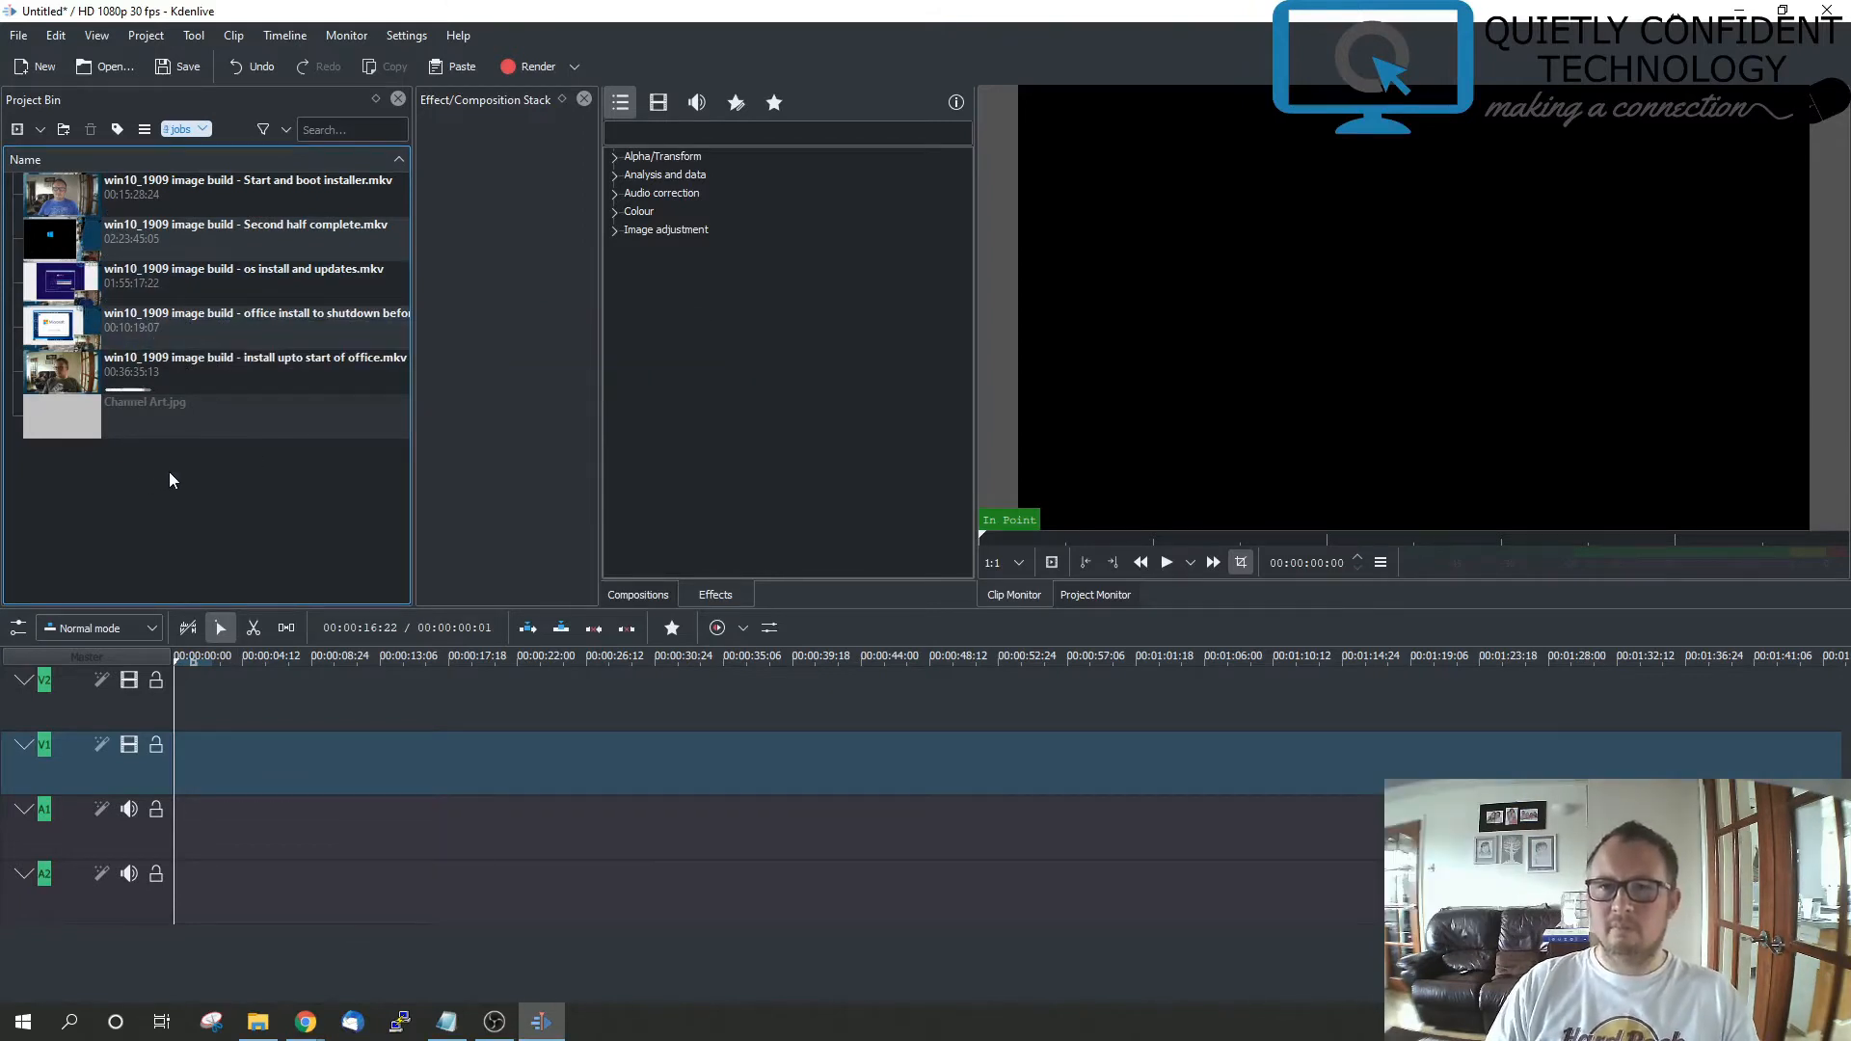
Place Channel Art.jpg from the project bin at the start of video track V2
left_click(160, 409)
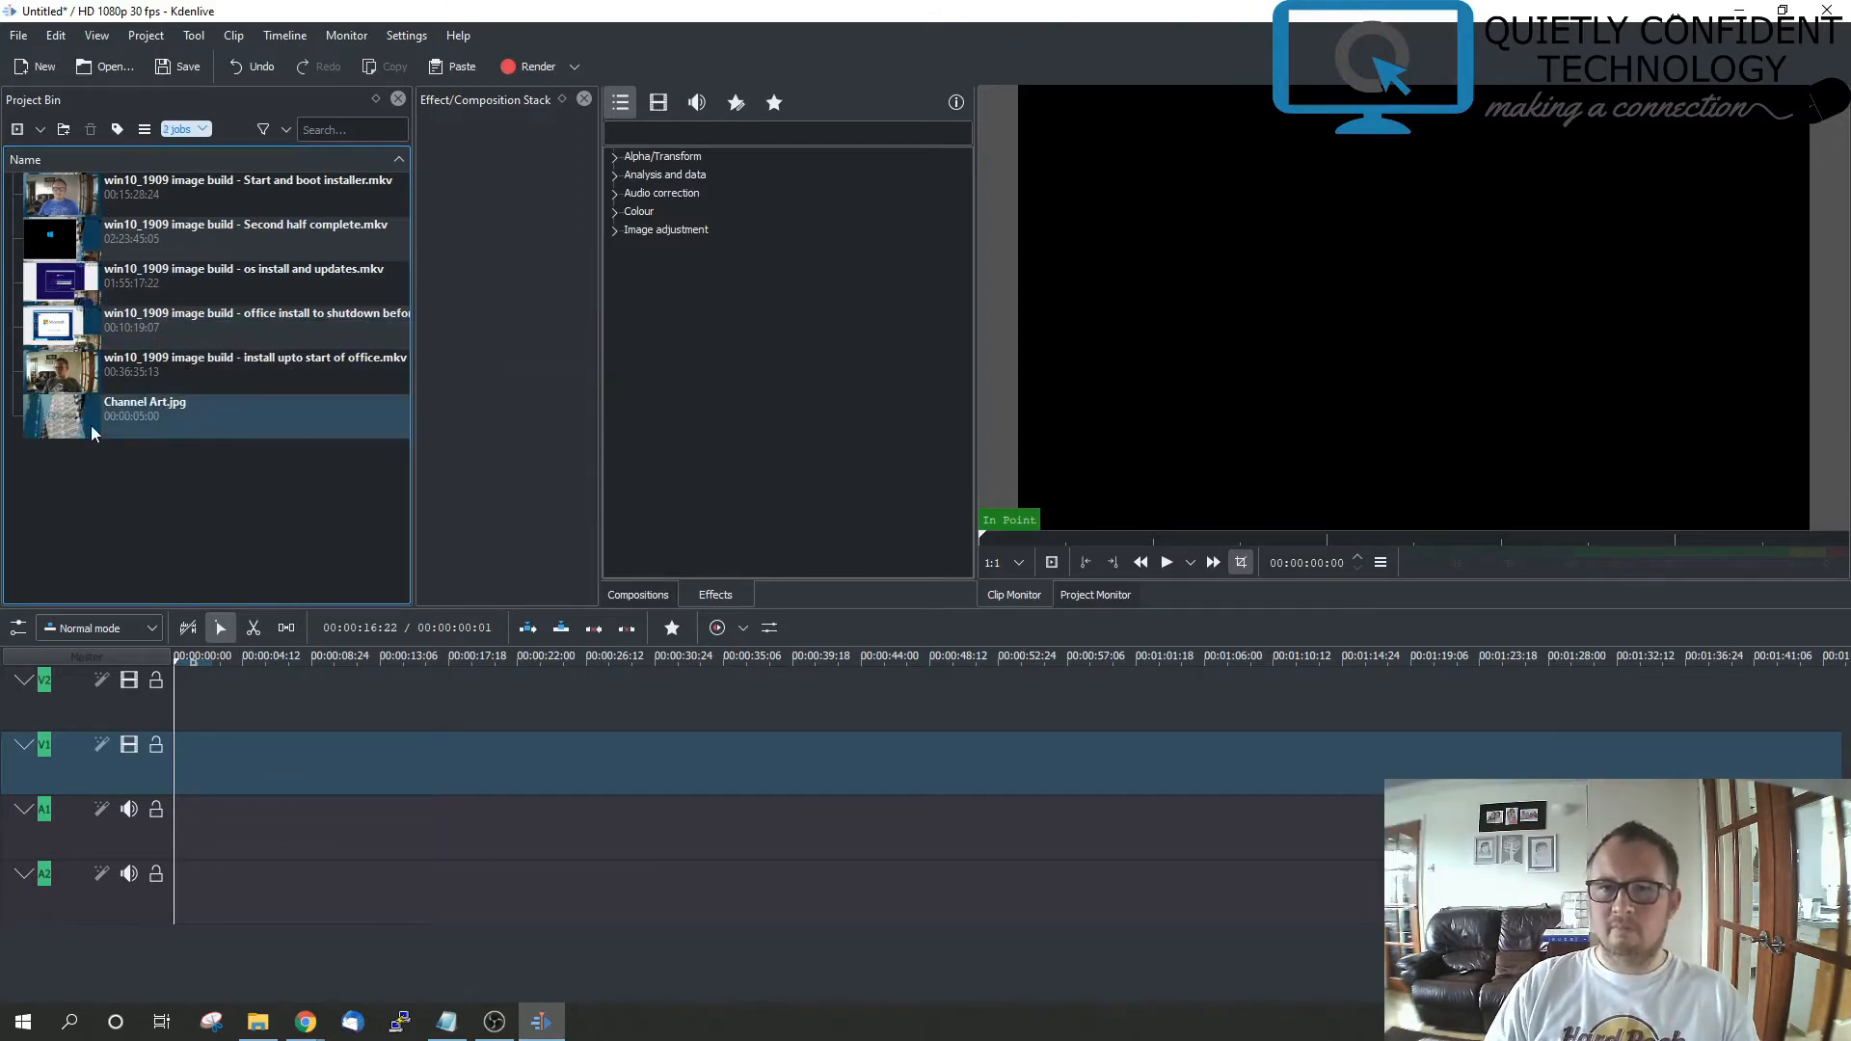
left_click(205, 419)
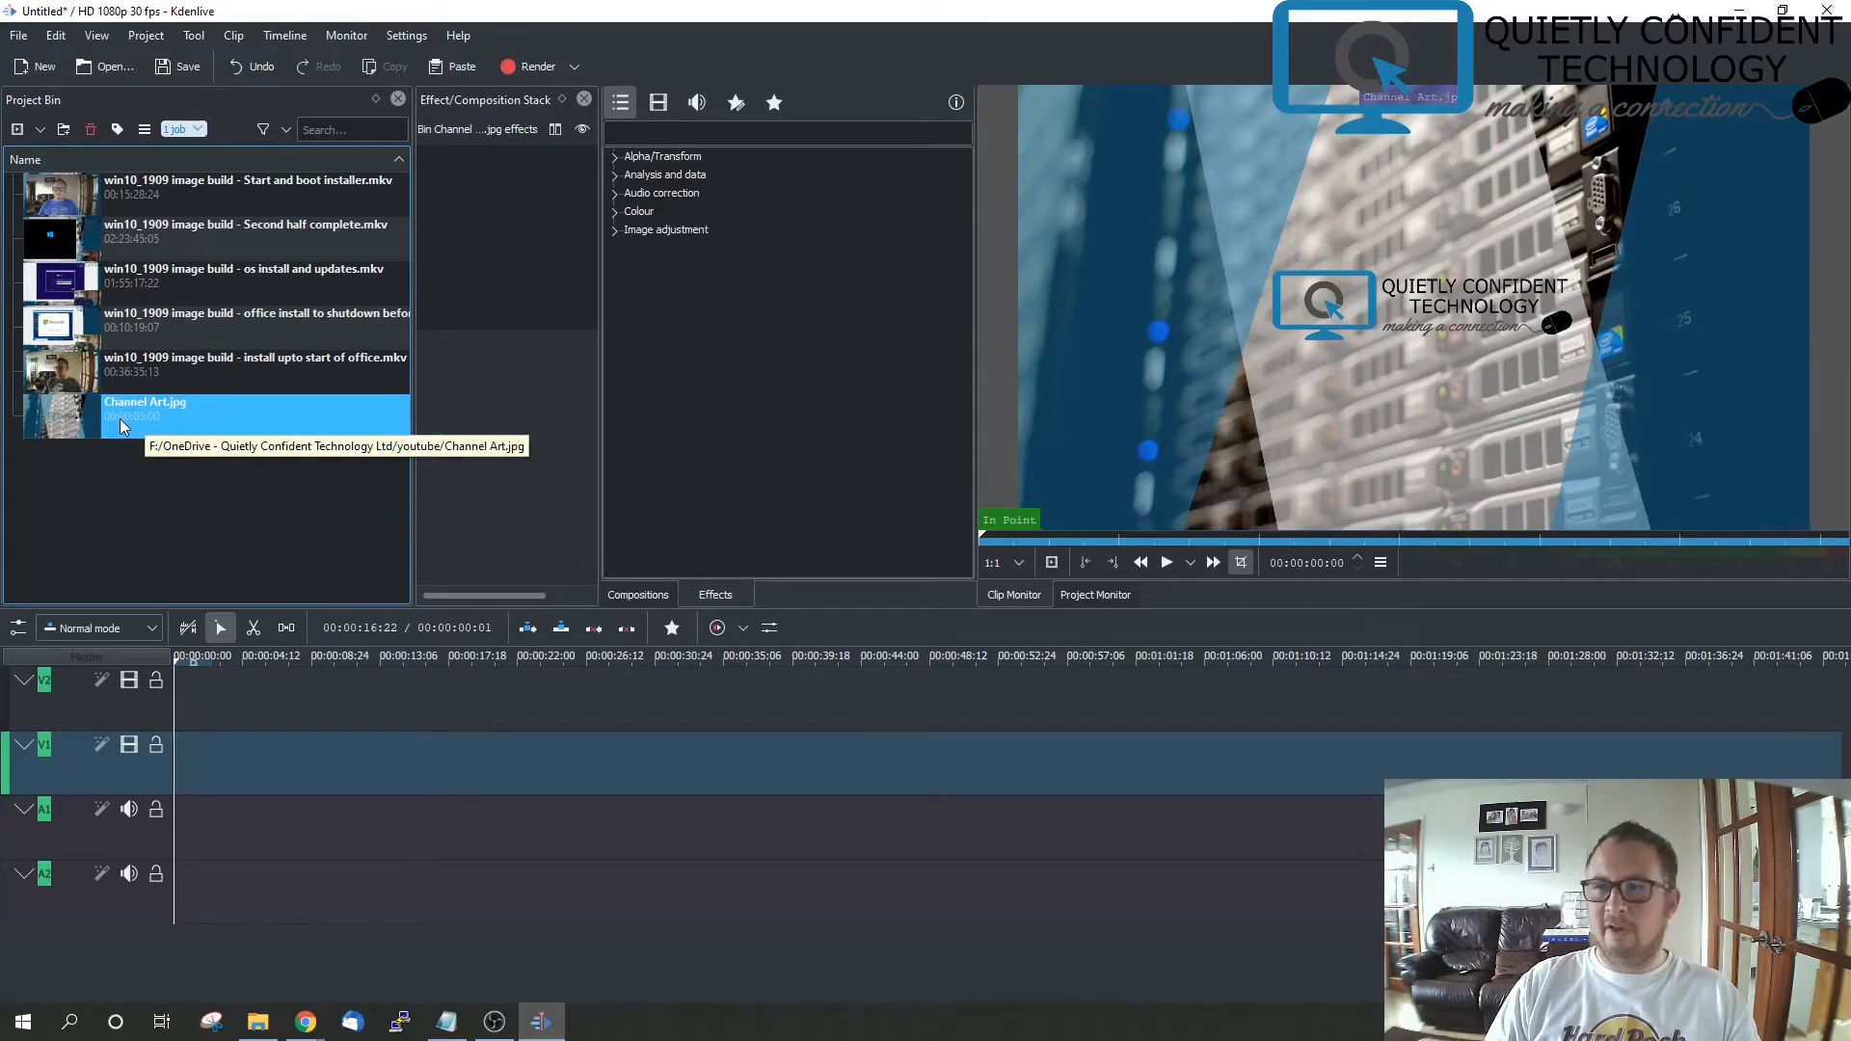
left_click_drag(77, 413, 230, 691)
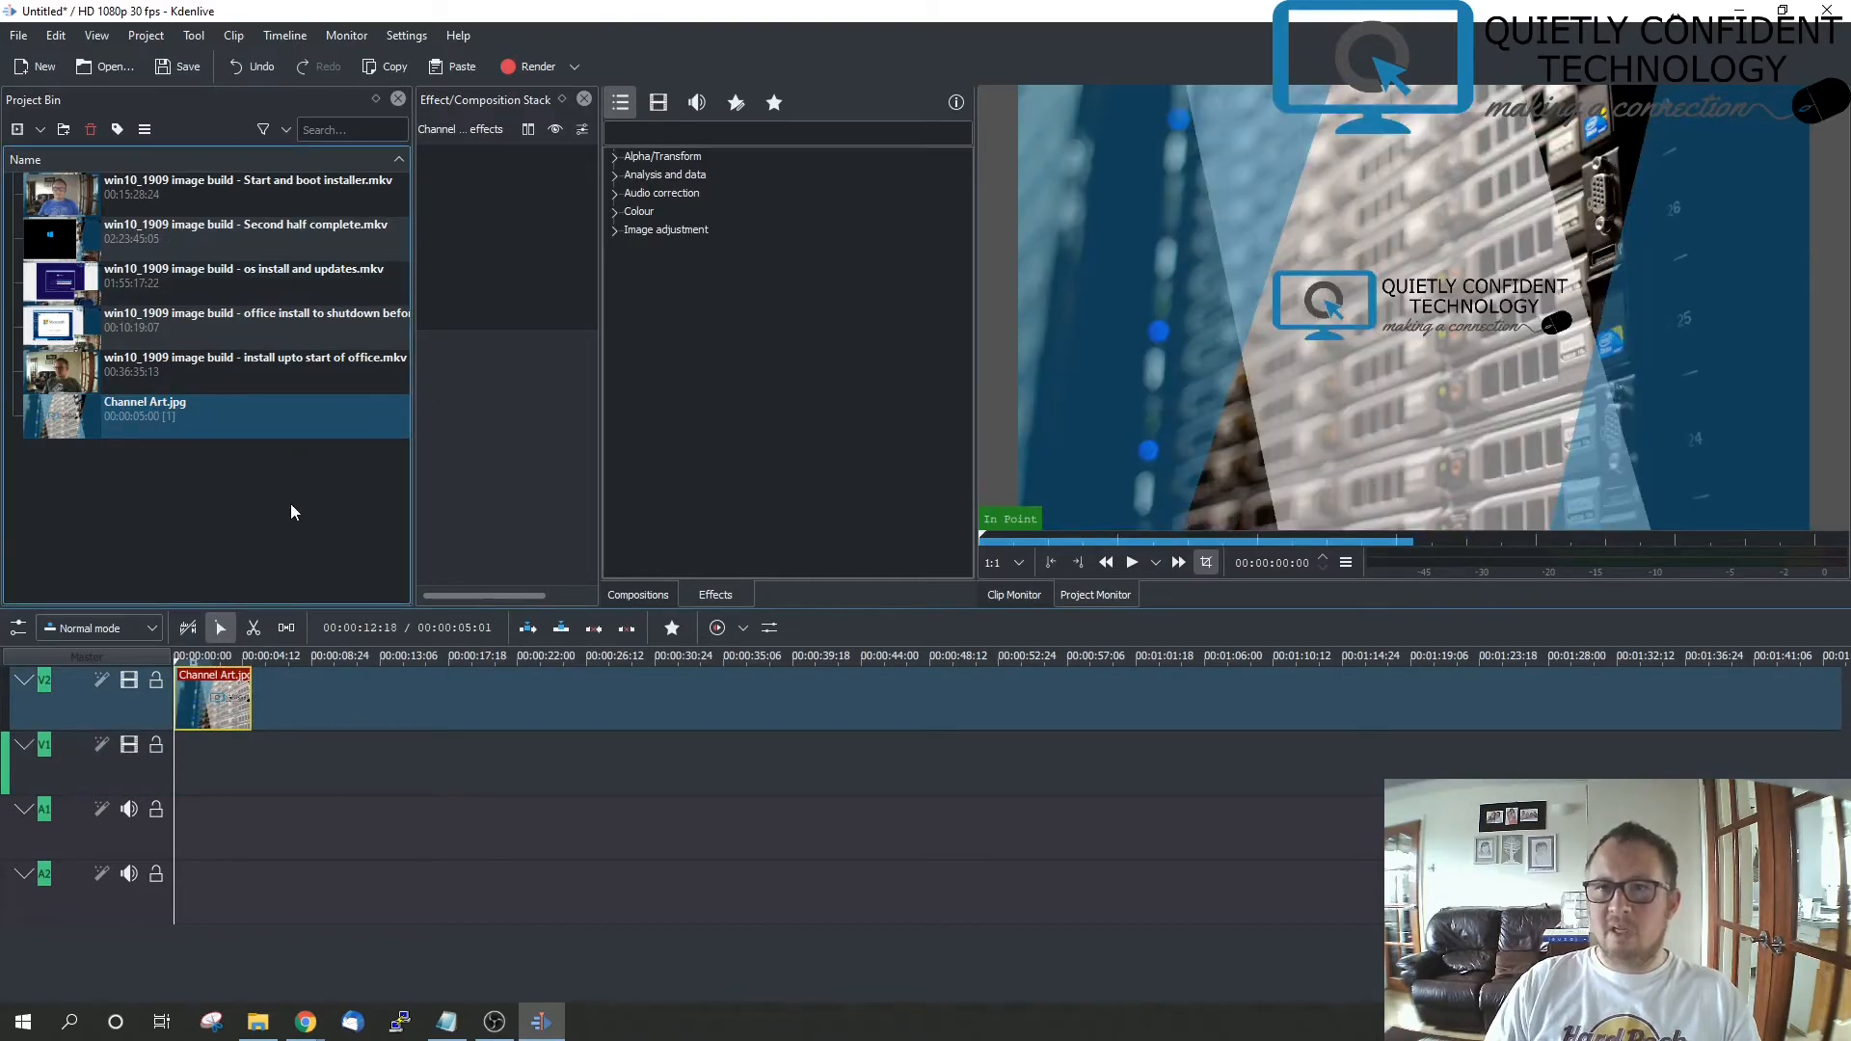
Place the "Start and boot installer" recording on video track V1, with its audio on A1, just after the channel art ends
left_click(223, 195)
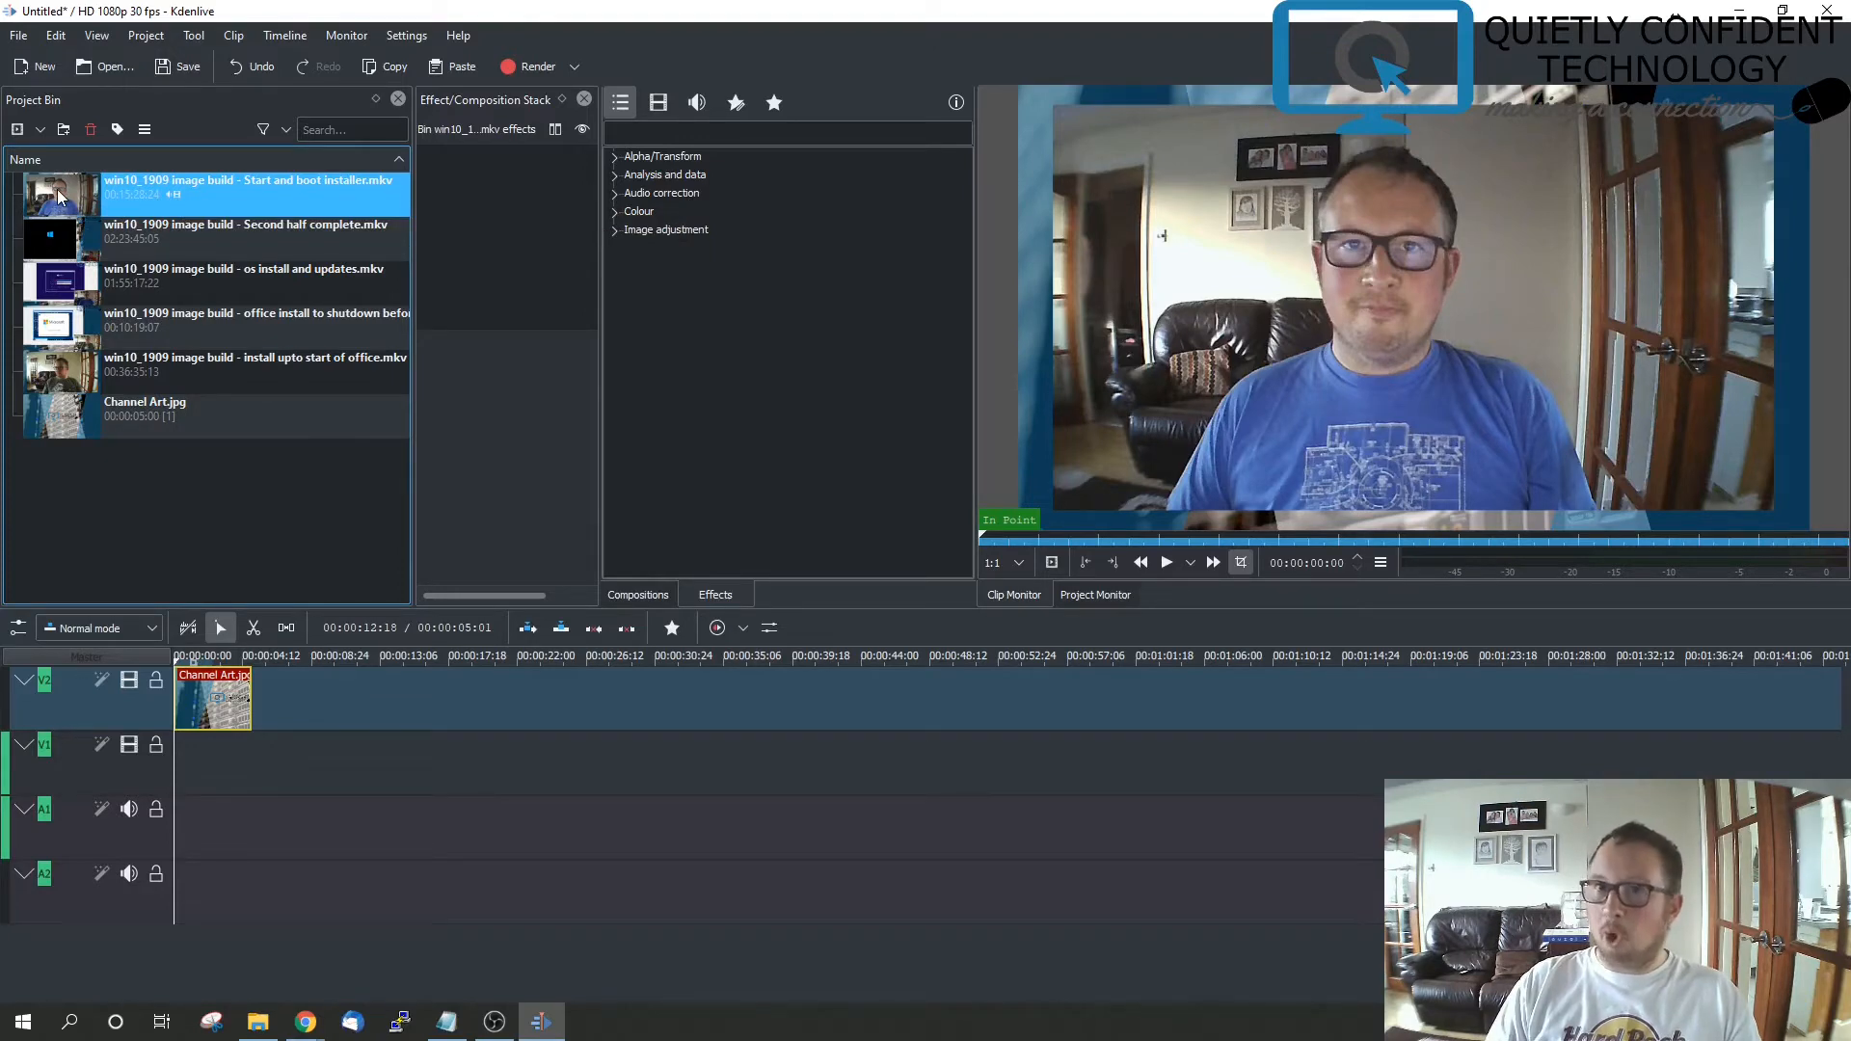
left_click_drag(57, 196, 271, 778)
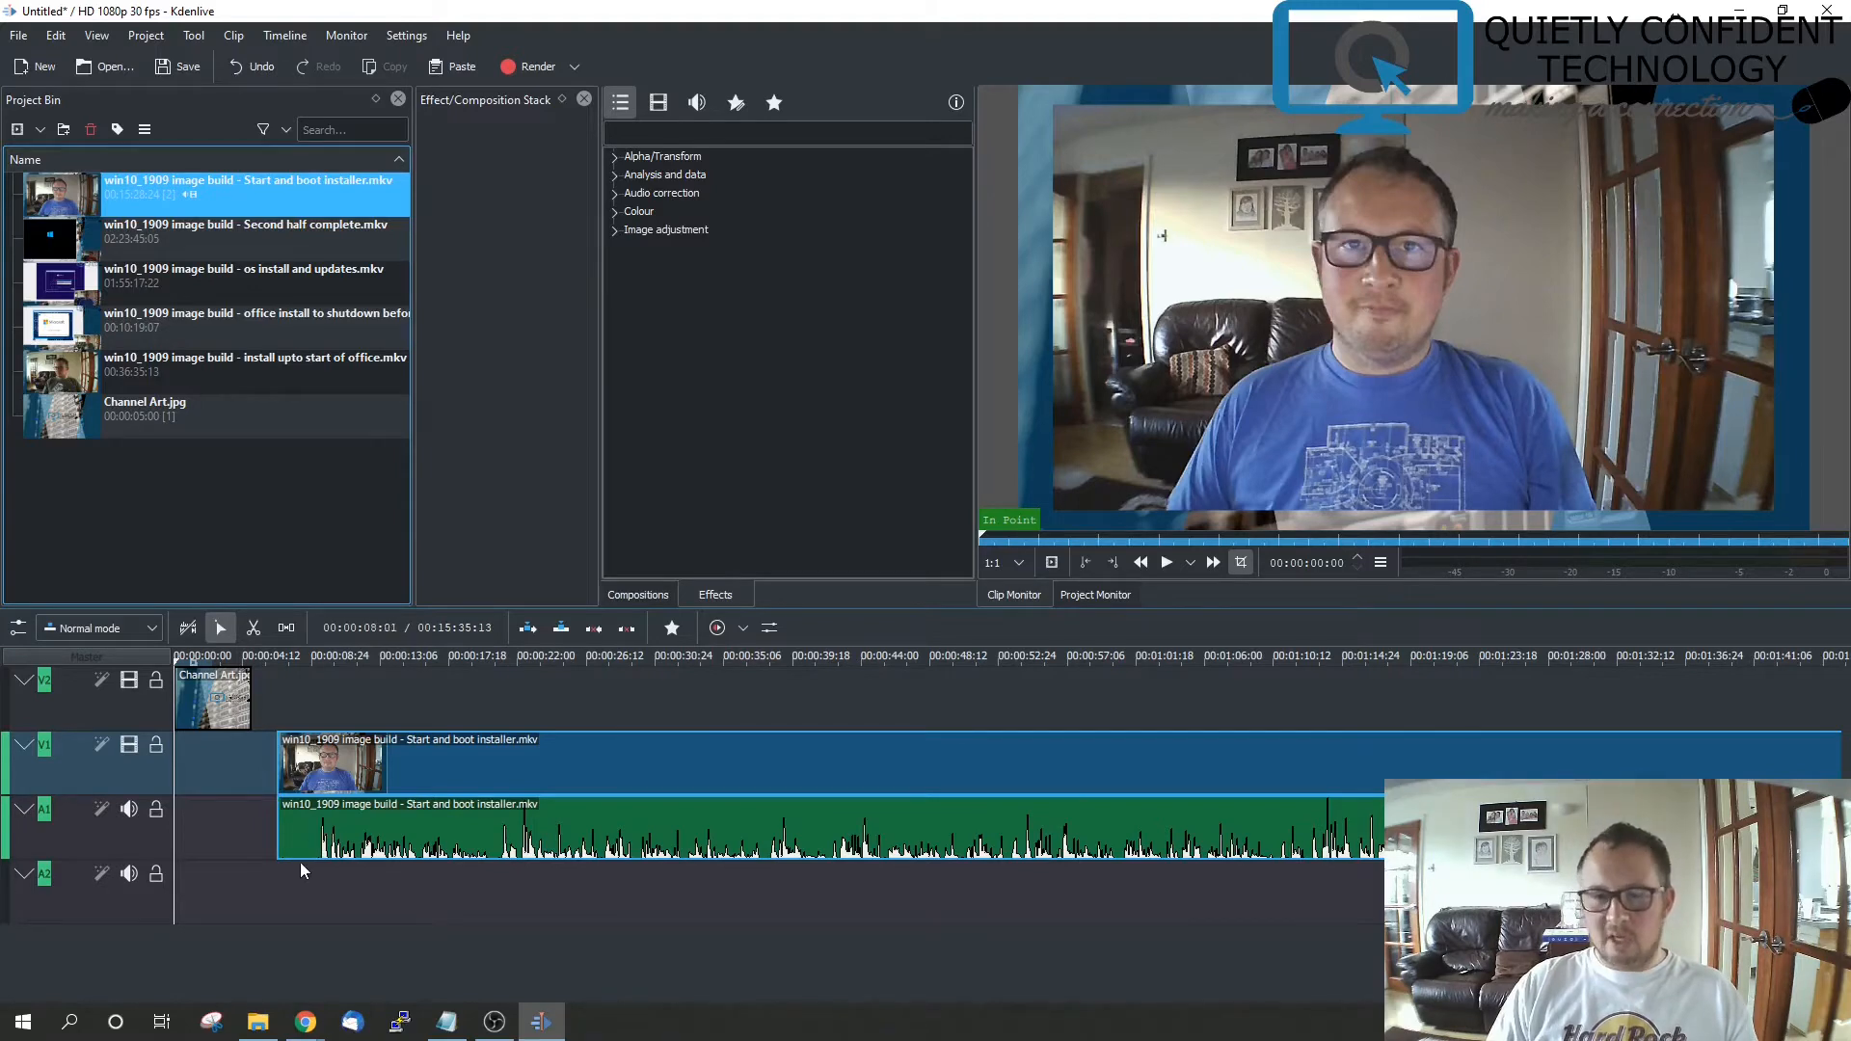
Examine the audio waveform at the start of the installer clip to locate where the speech begins
scroll(296, 838, "up", 5)
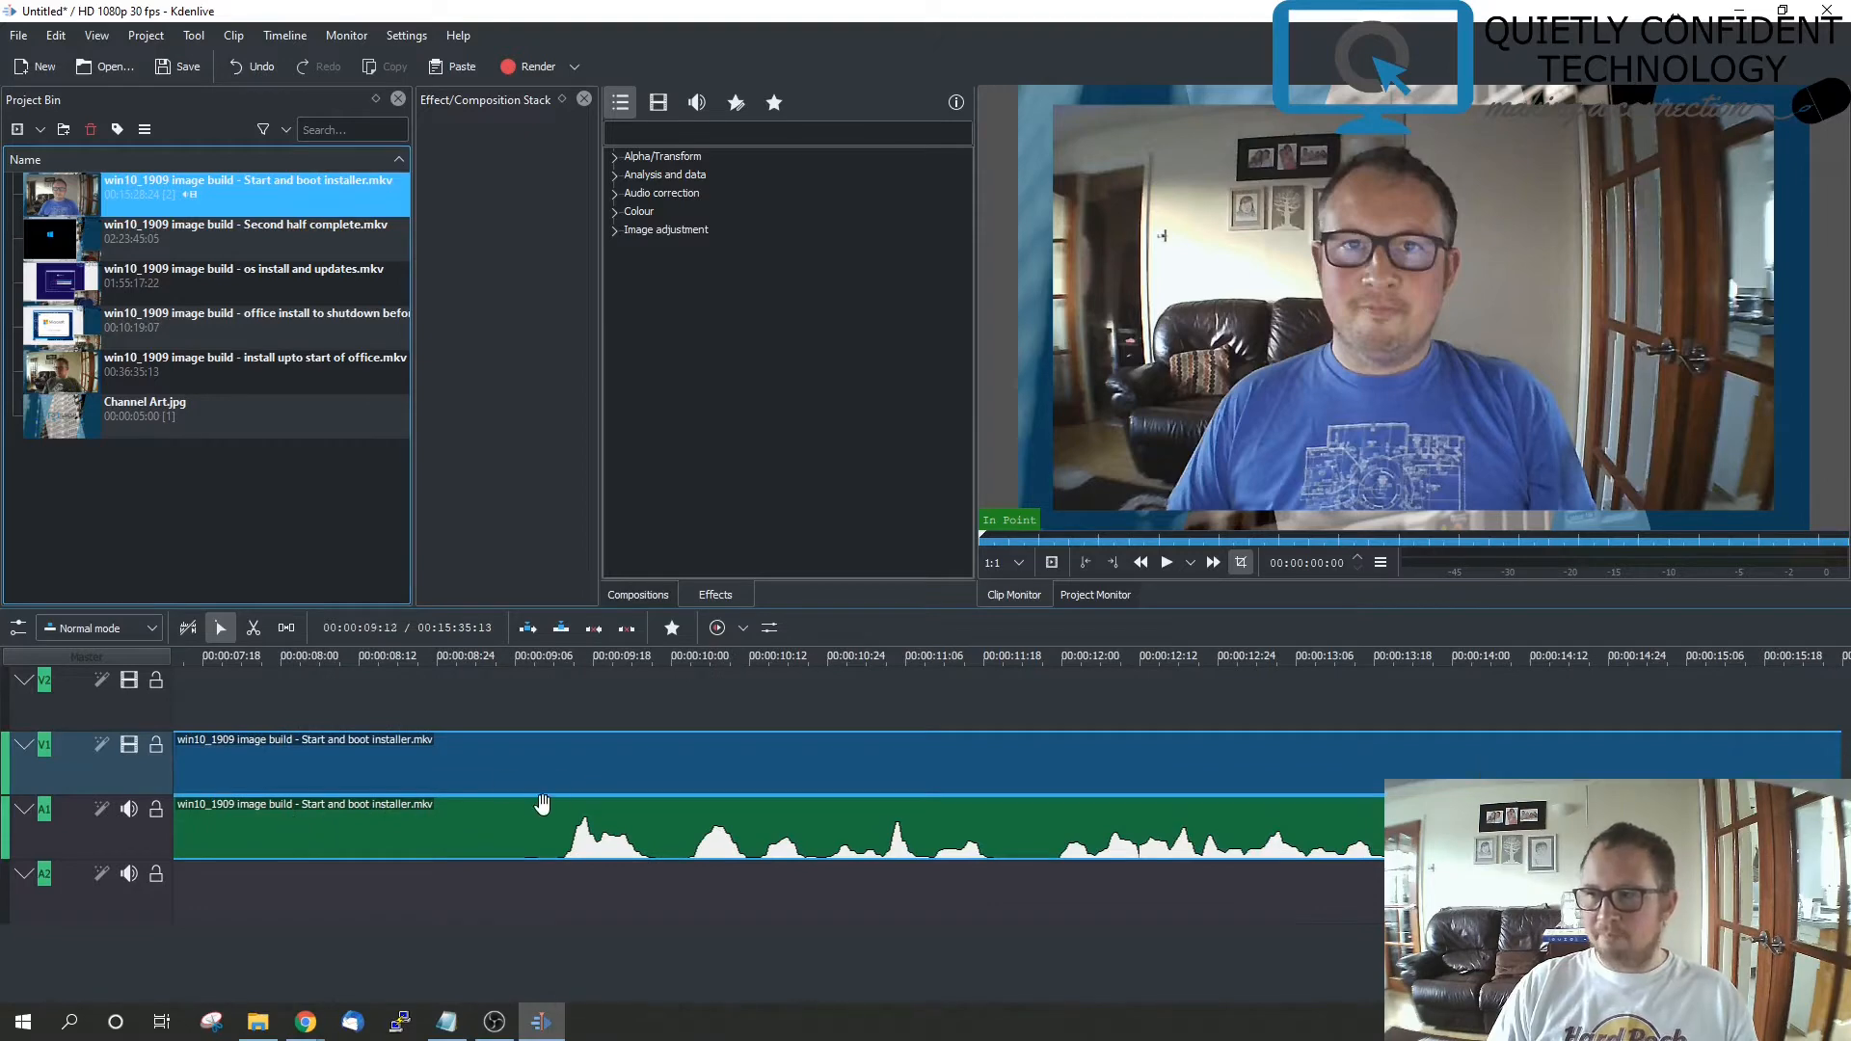
scroll(512, 816, "up", 1)
scroll(512, 817, "up", 3)
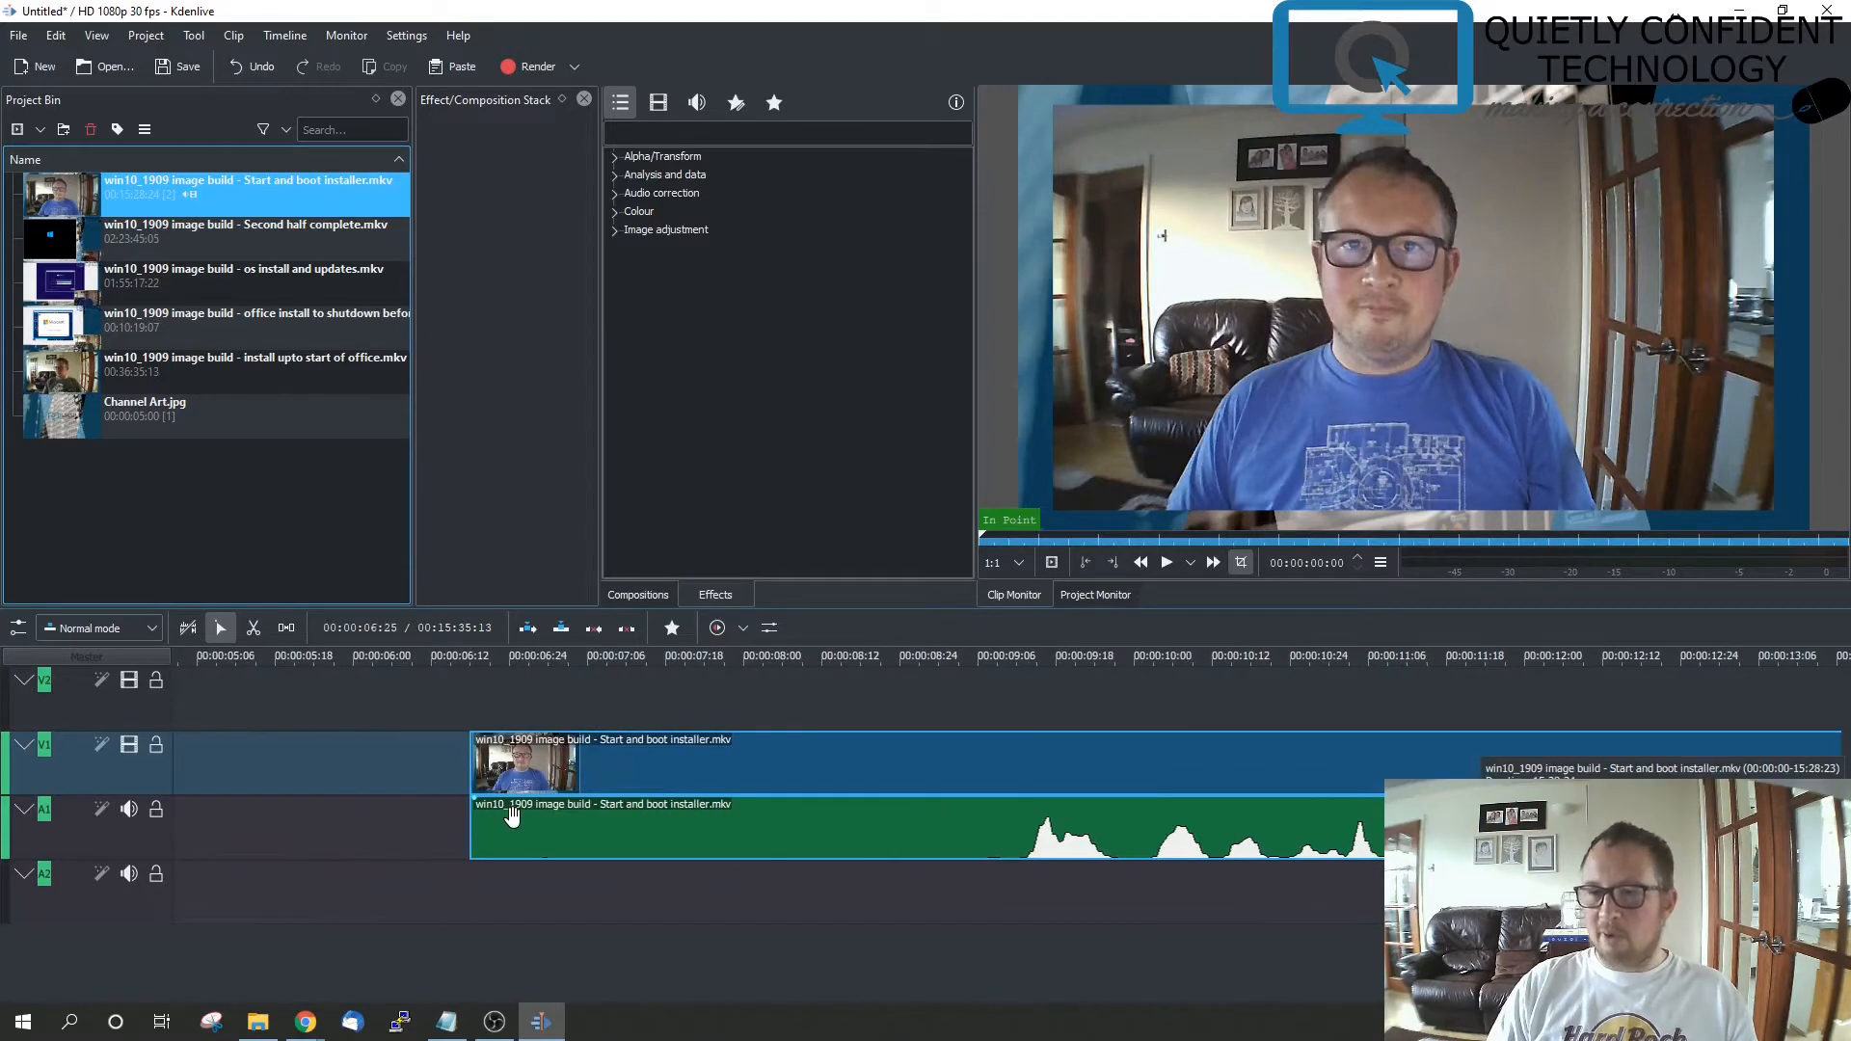
scroll(511, 816, "down", 5)
scroll(511, 817, "up", 6)
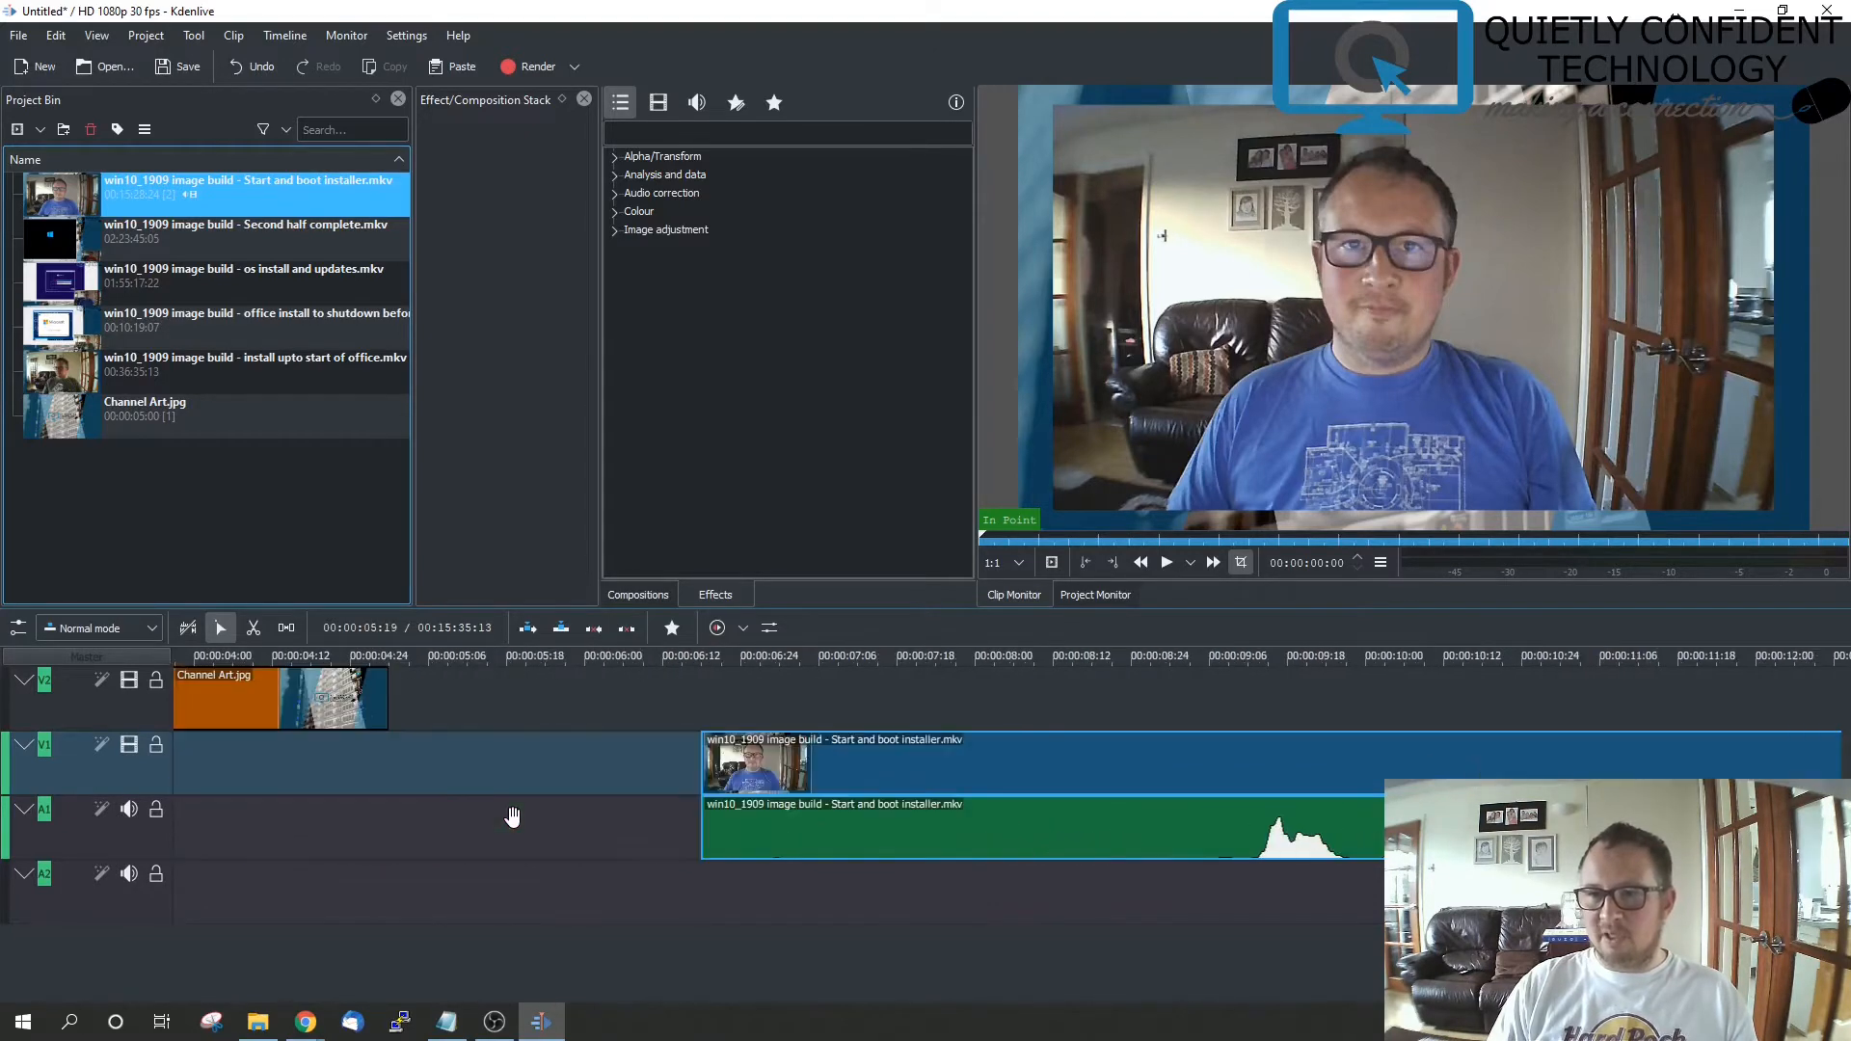
scroll(512, 816, "up", 5)
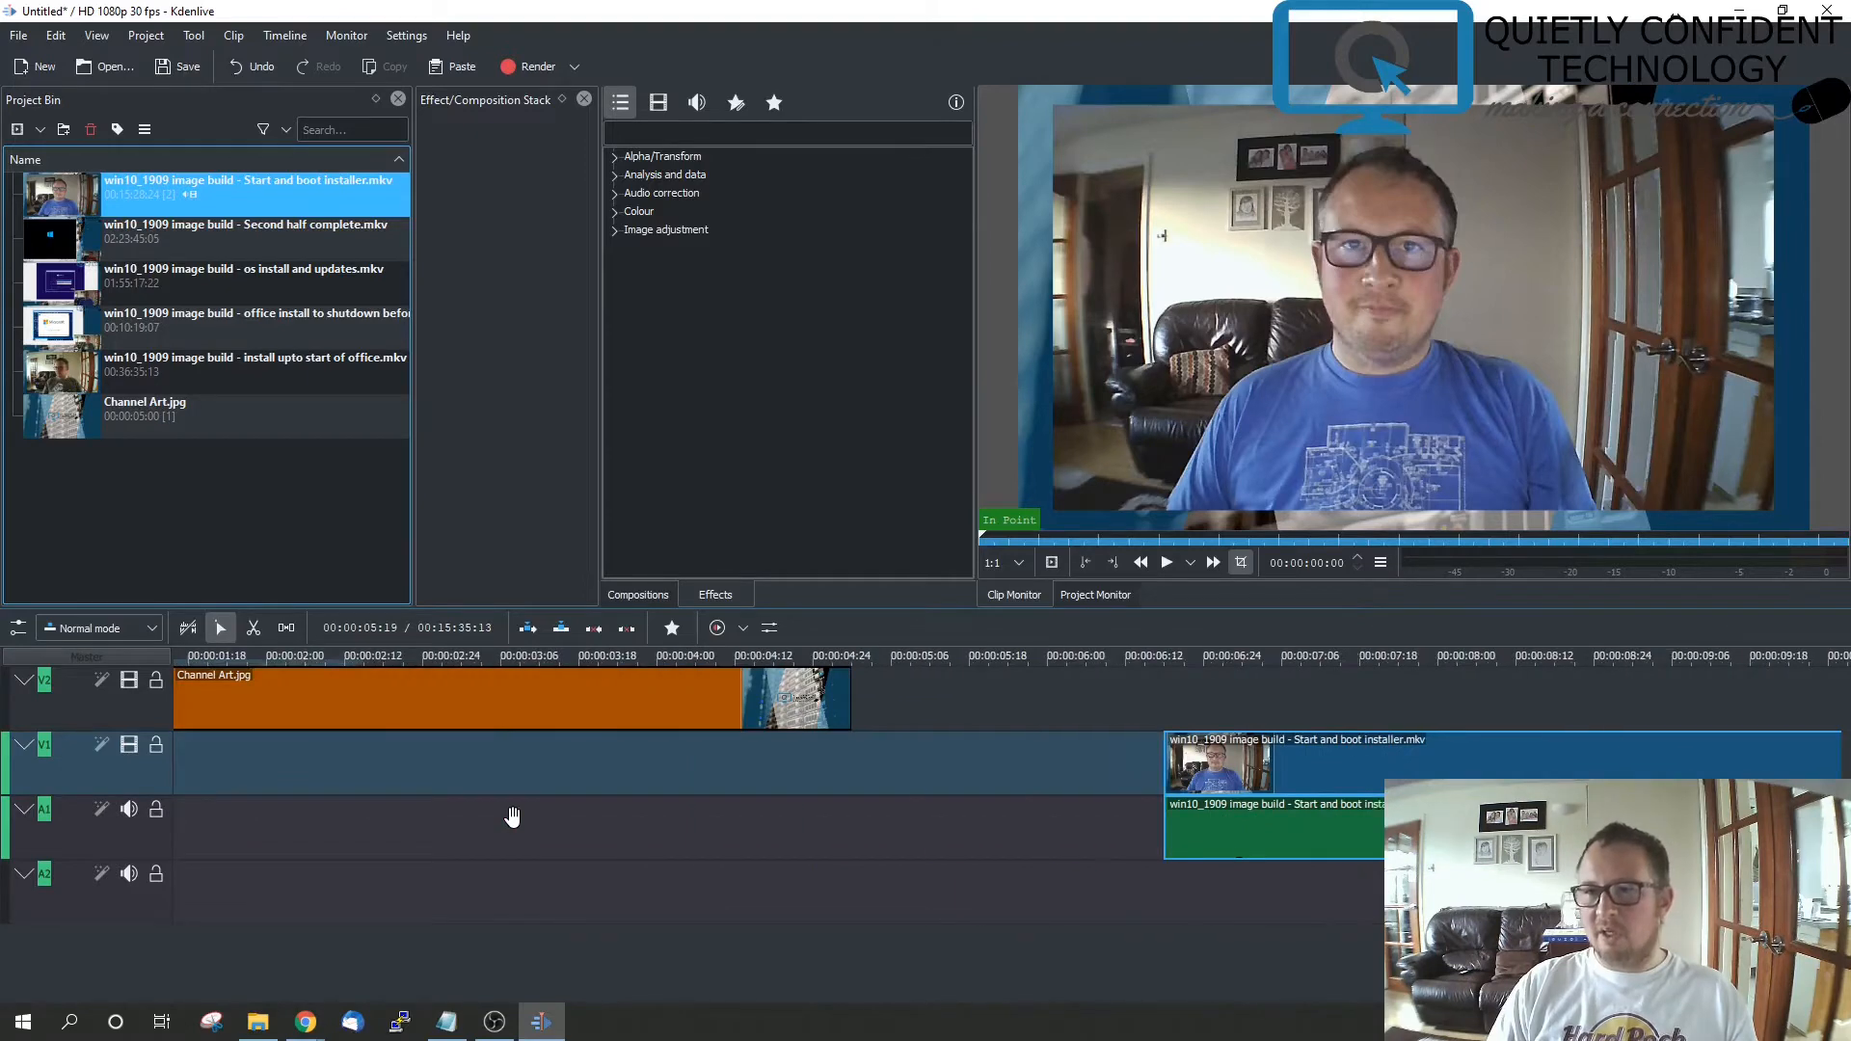
scroll(512, 817, "down", 5)
scroll(512, 816, "up", 4)
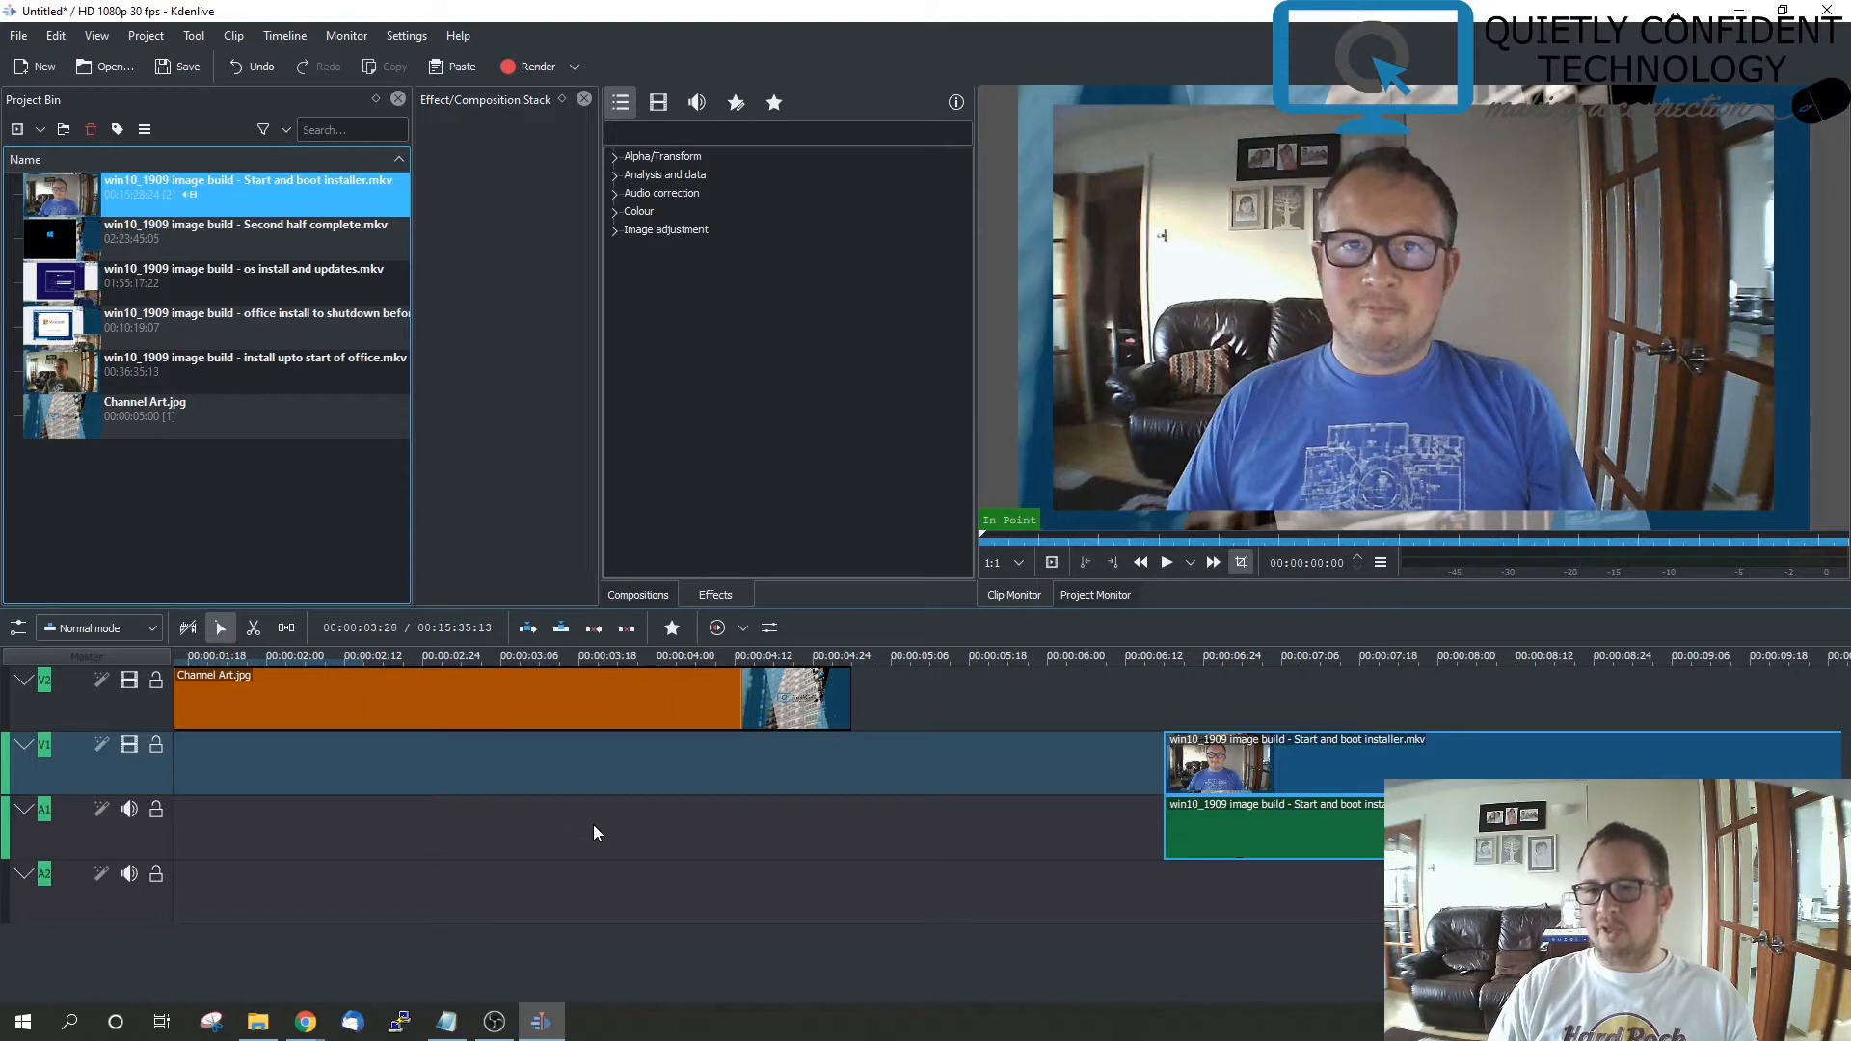
scroll(597, 822, "up", 1)
scroll(599, 821, "down", 5)
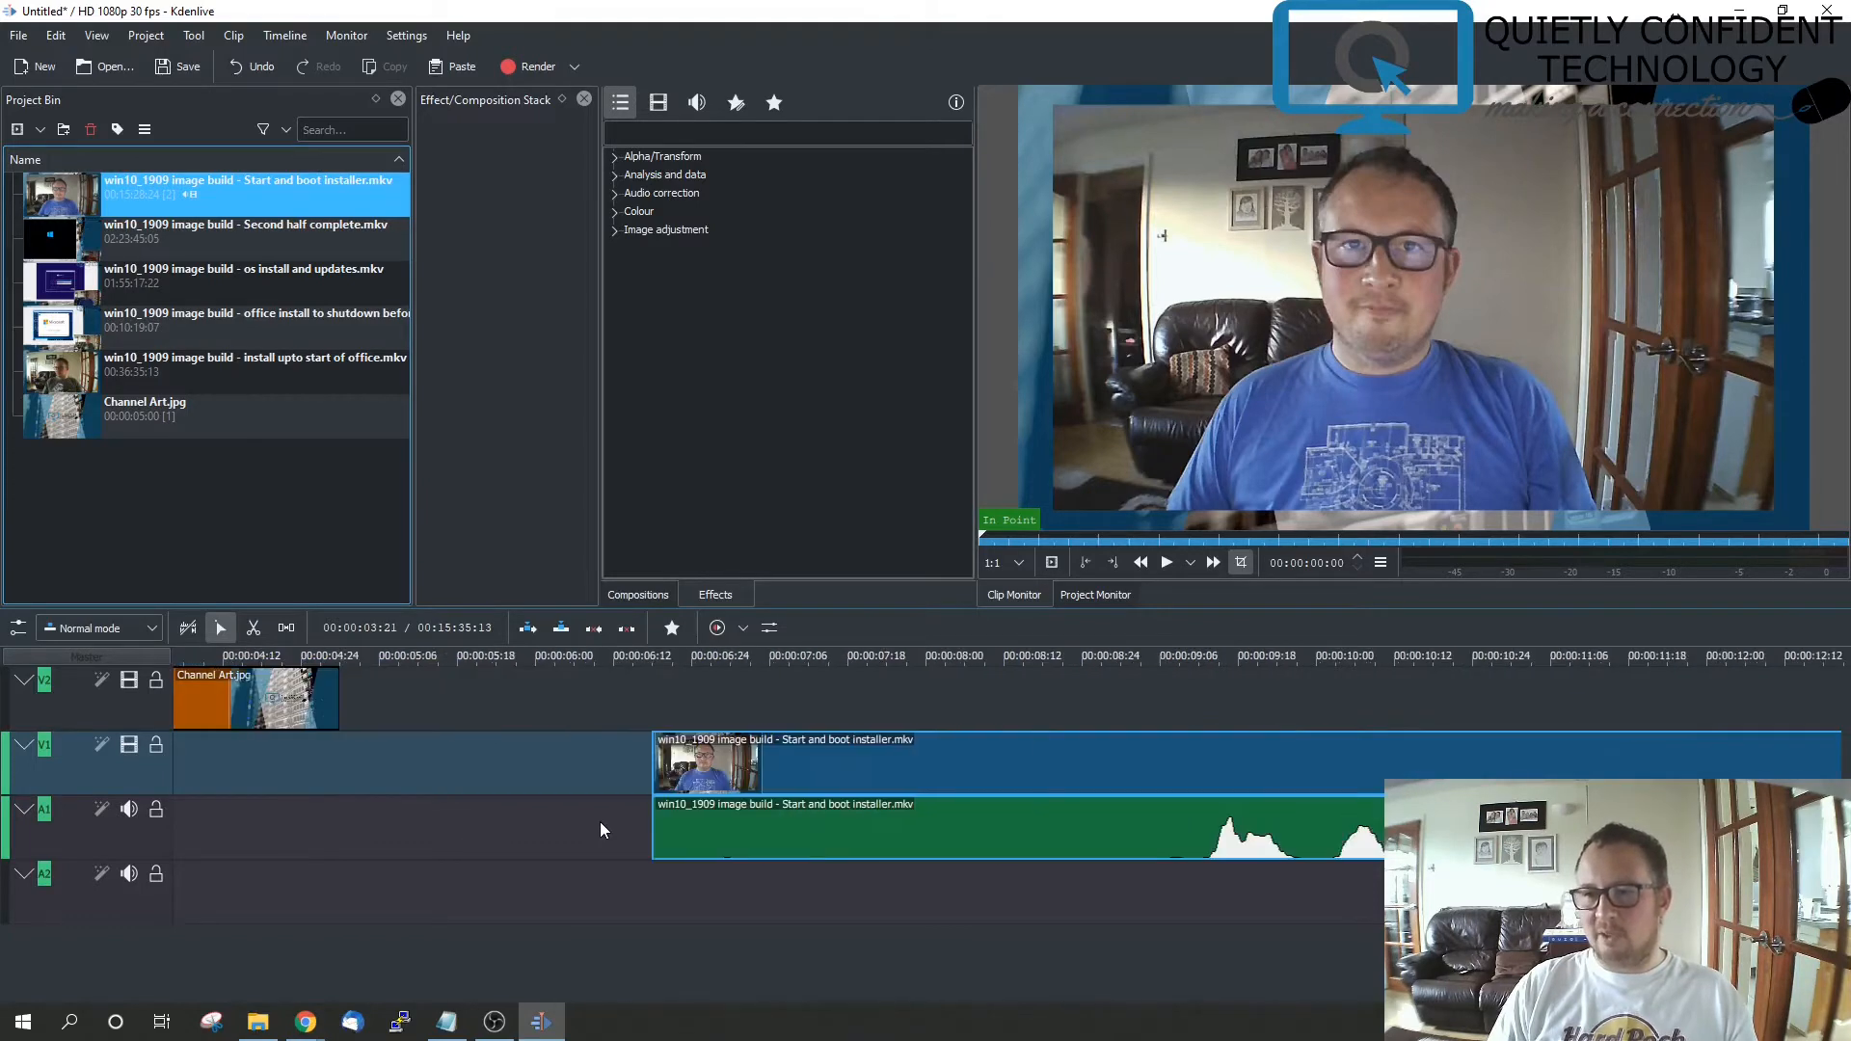
scroll(600, 821, "down", 1)
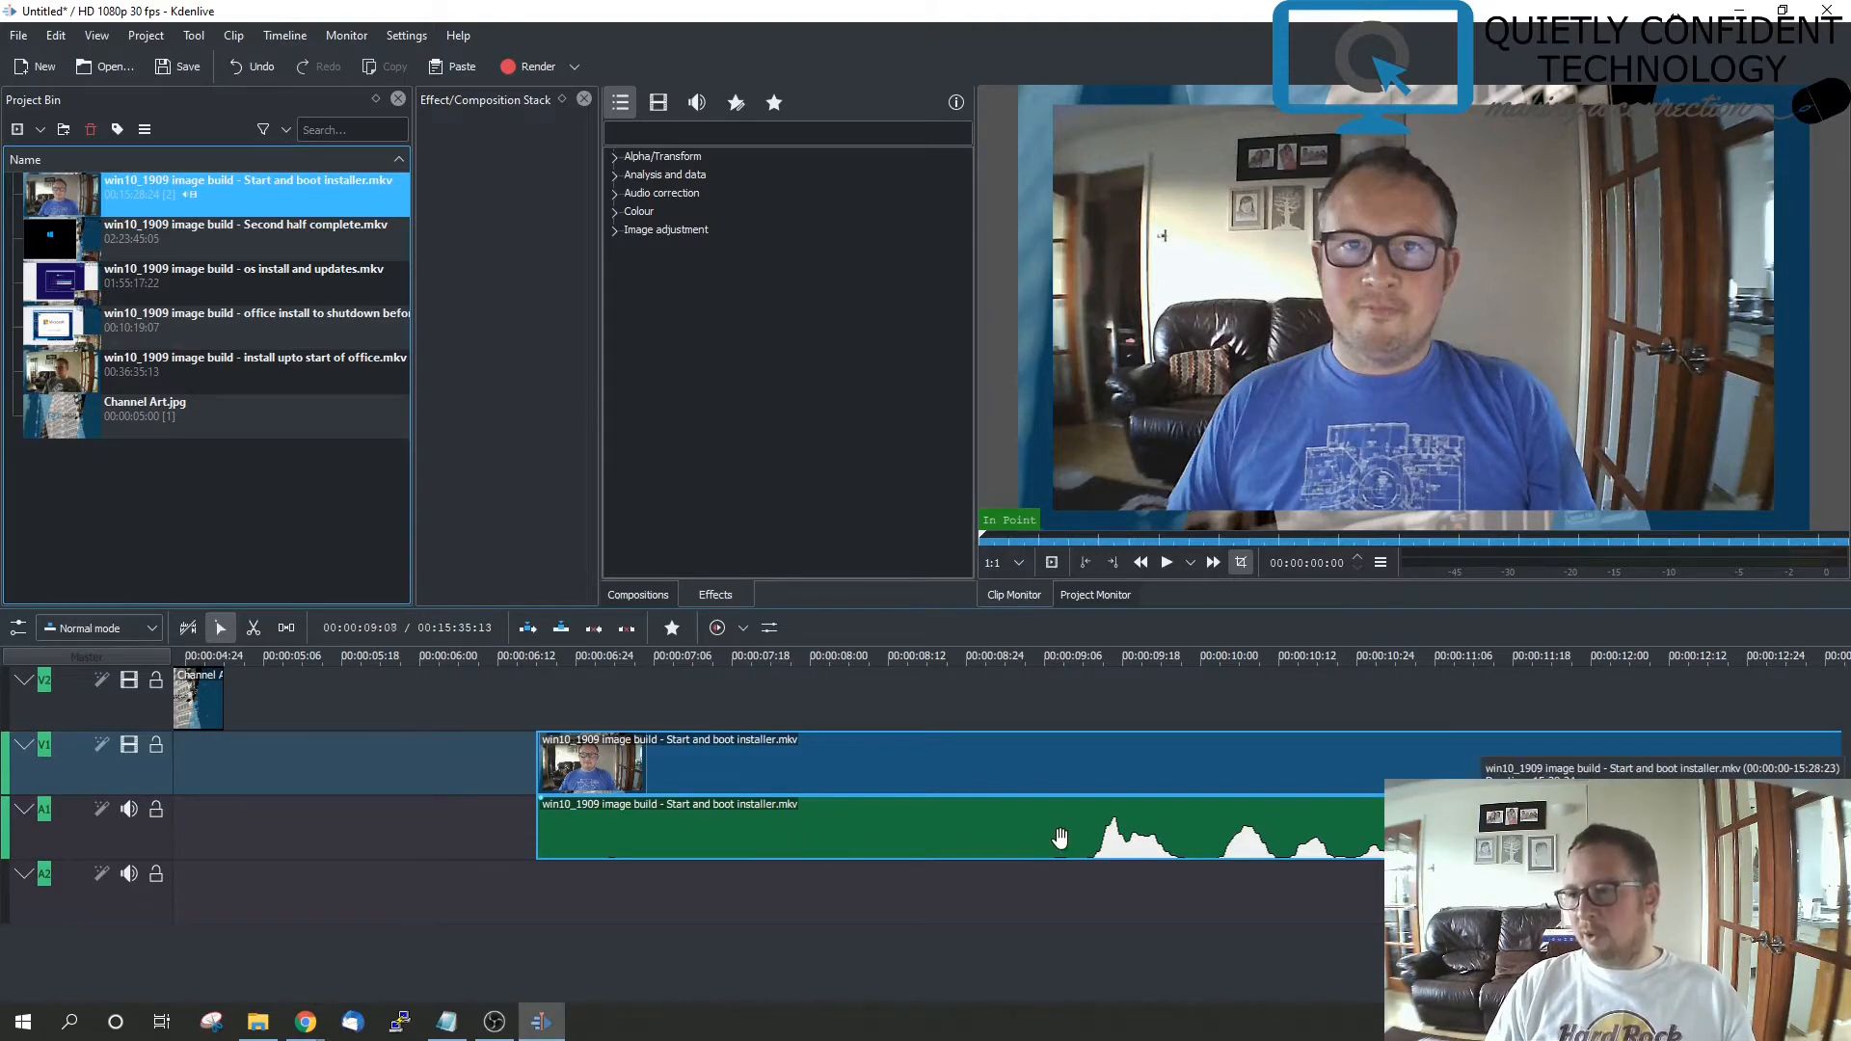
Find the frame just before the speech starts and cut the installer clip there, at about 00:00:08:24
left_click(995, 660)
left_click(1027, 662)
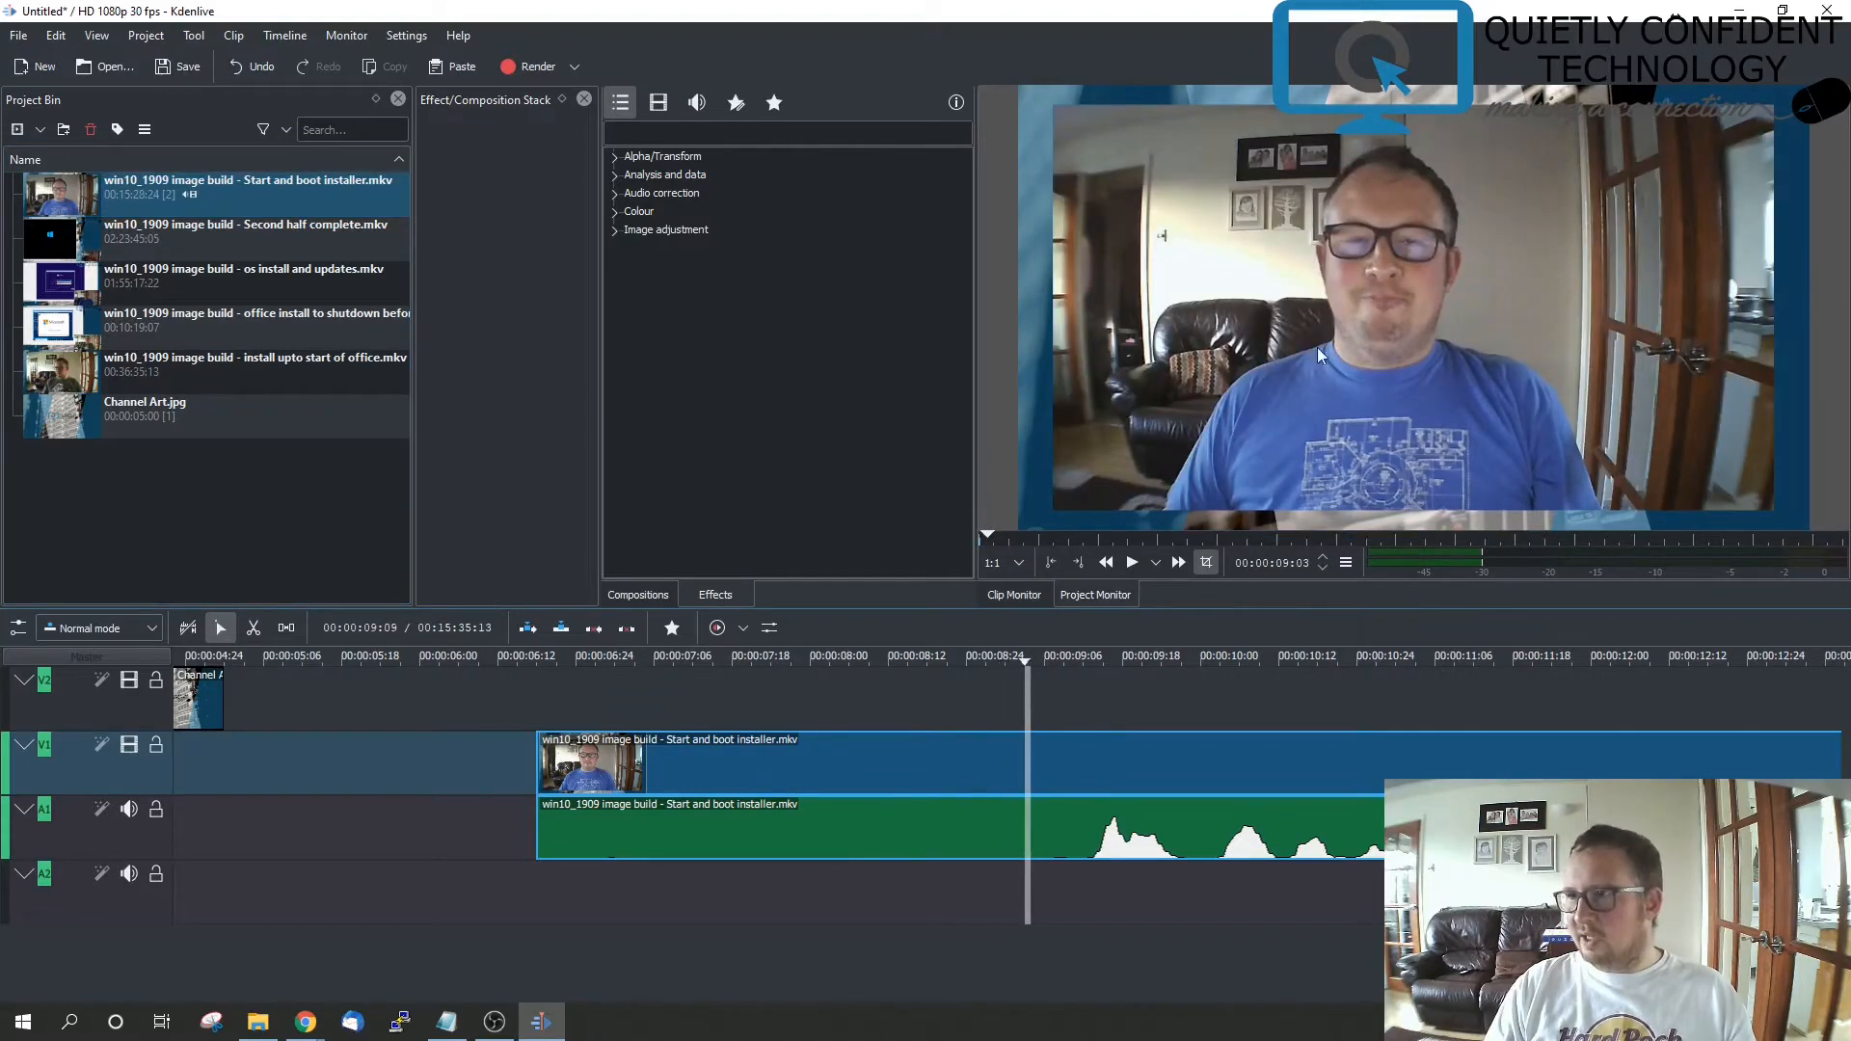
left_click(1003, 661)
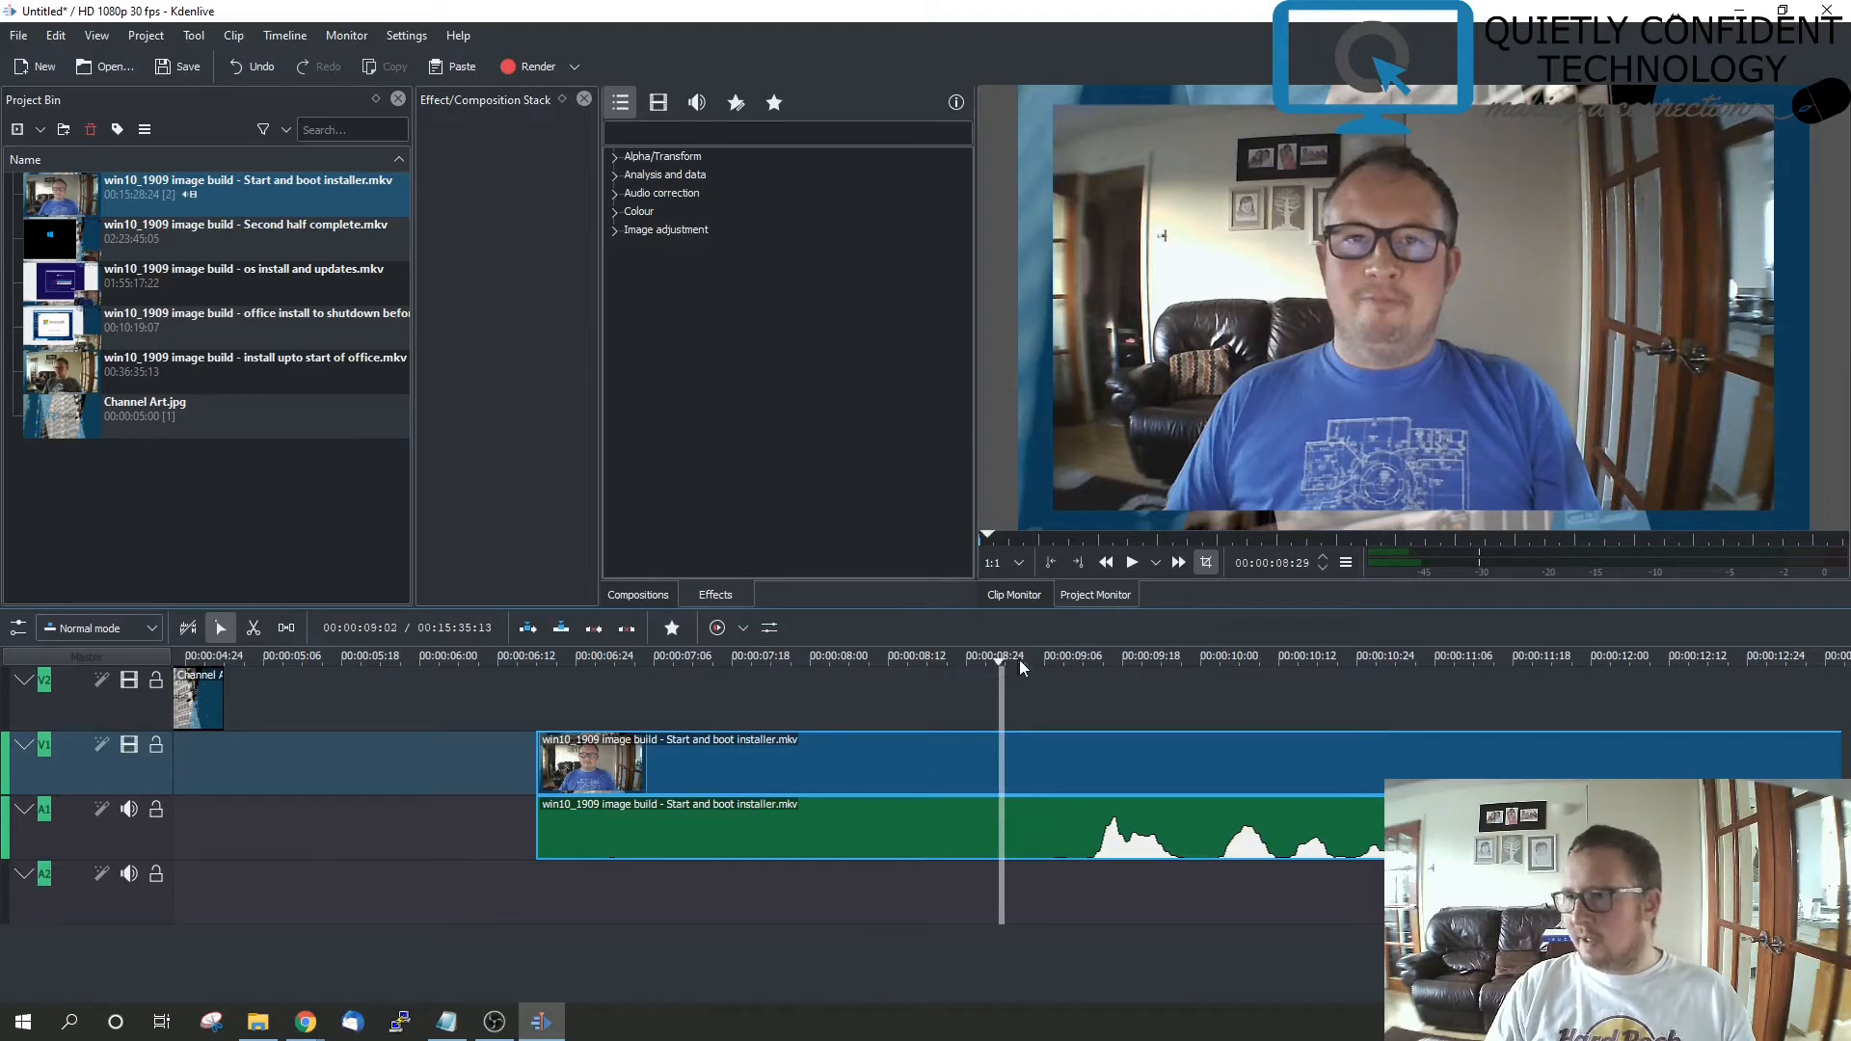
left_click(1031, 661)
left_click(1050, 659)
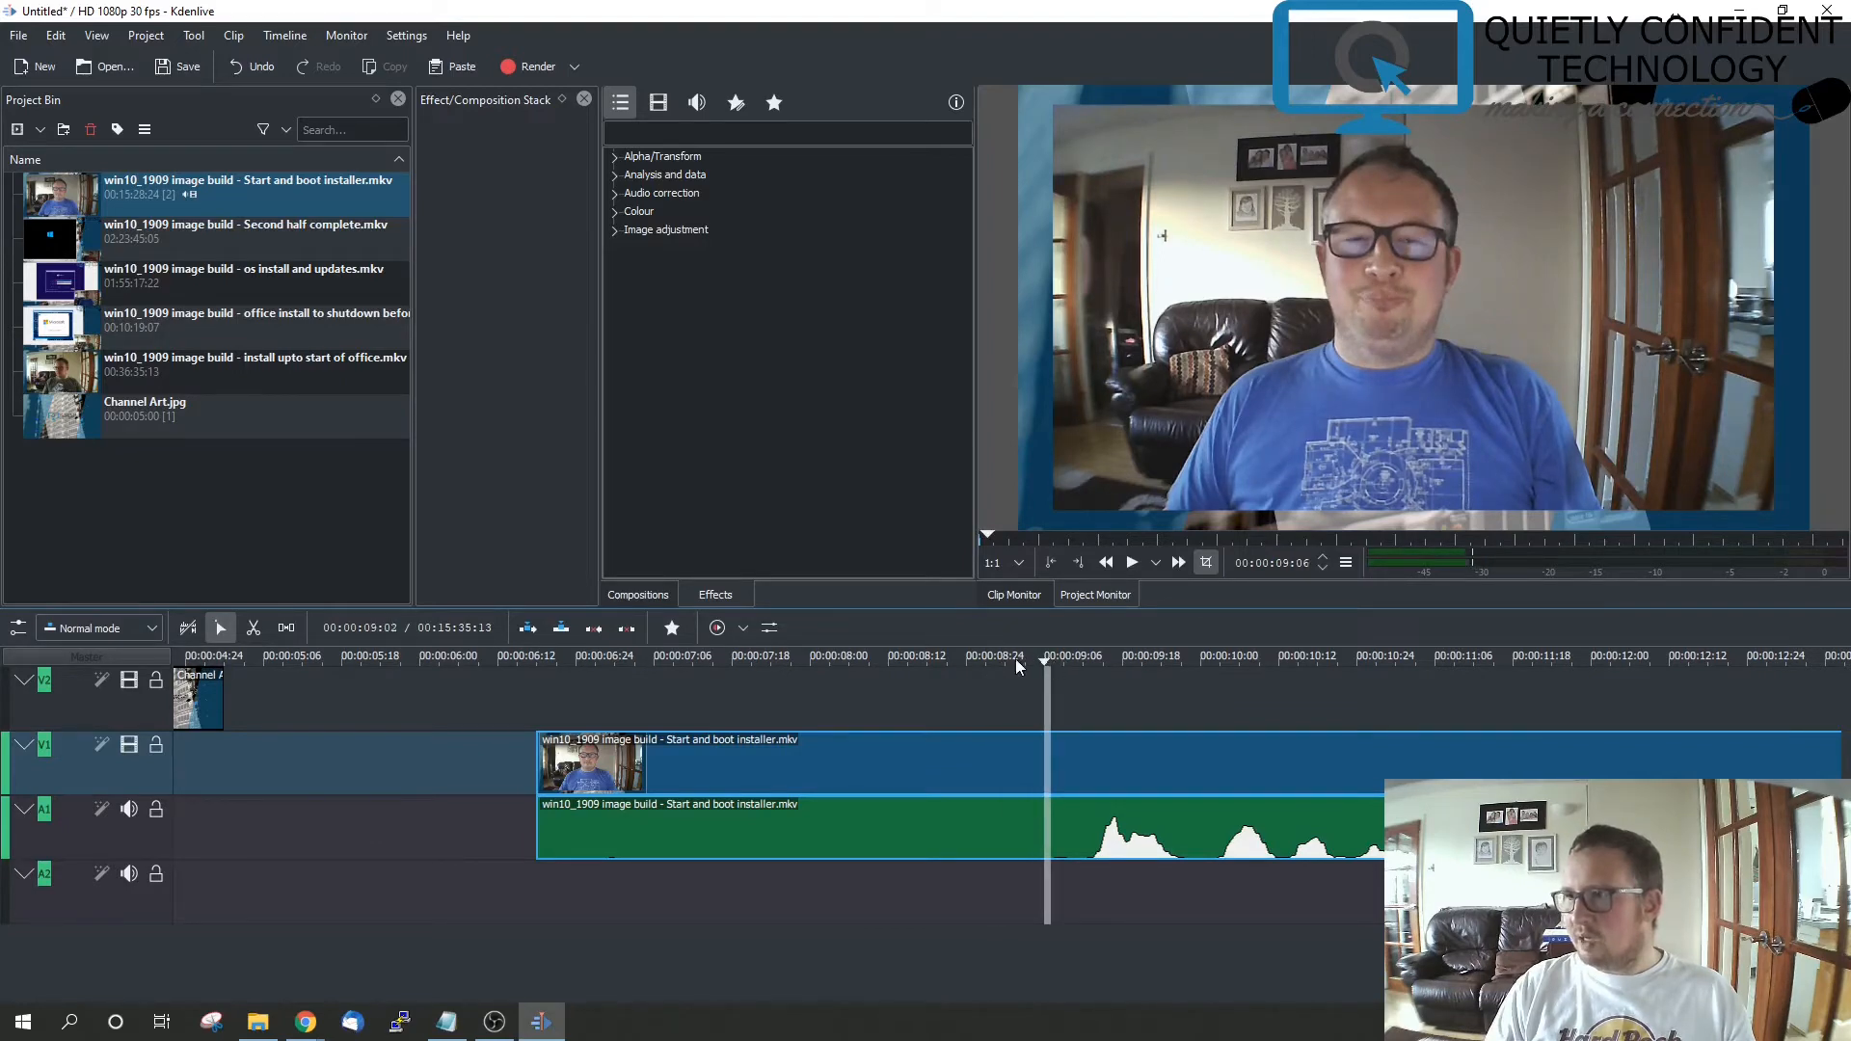
left_click(1014, 663)
left_click(981, 662)
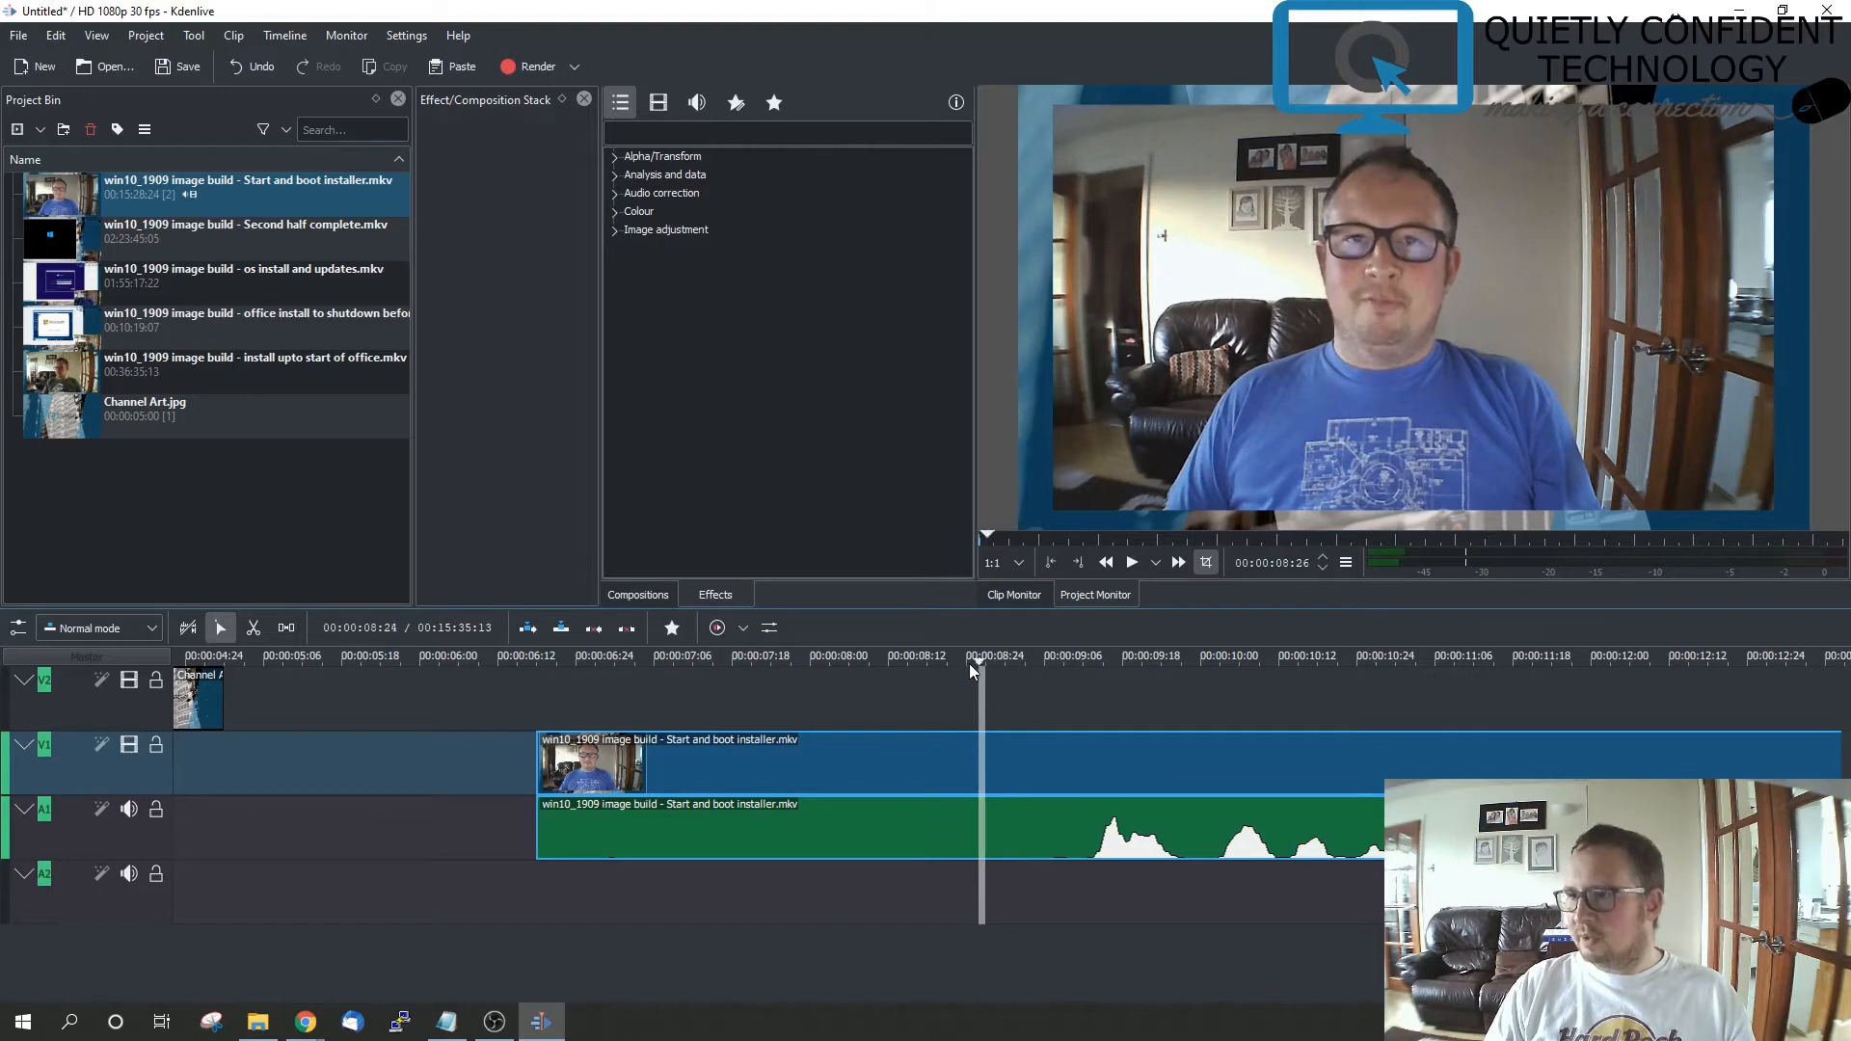
left_click(969, 662)
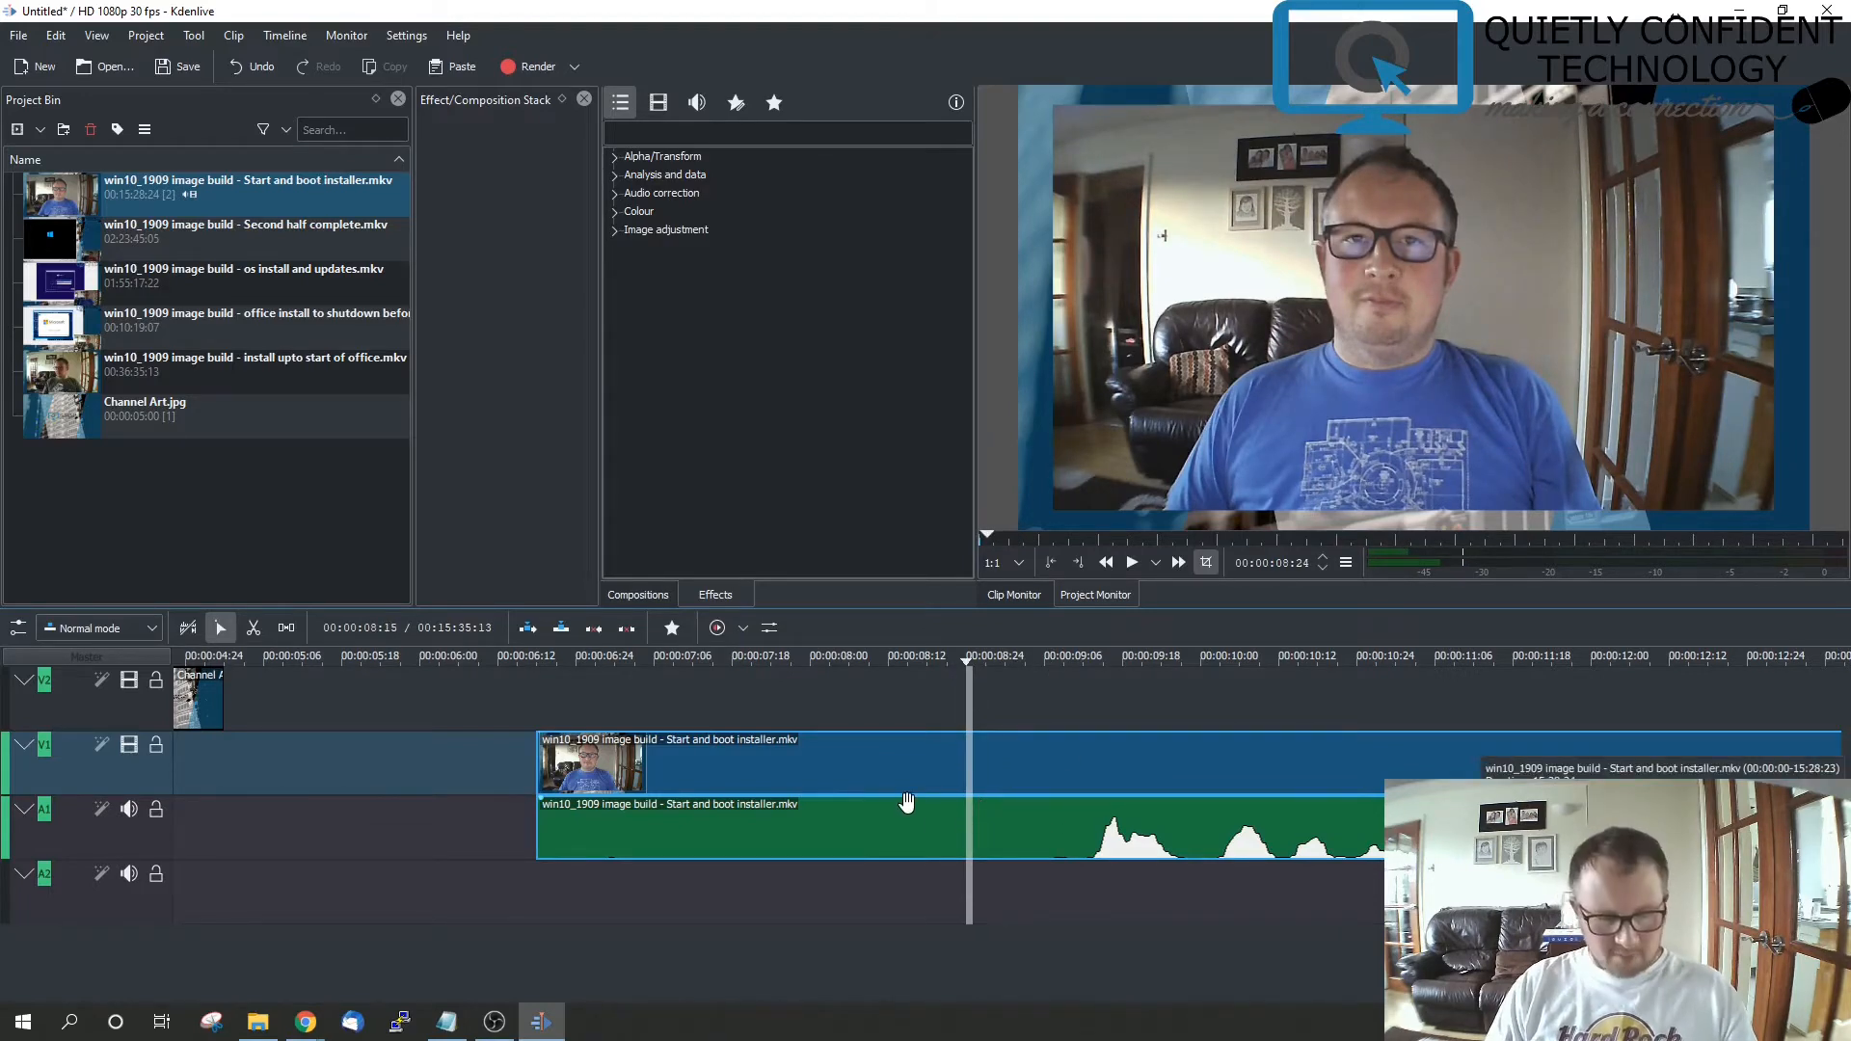
key("x")
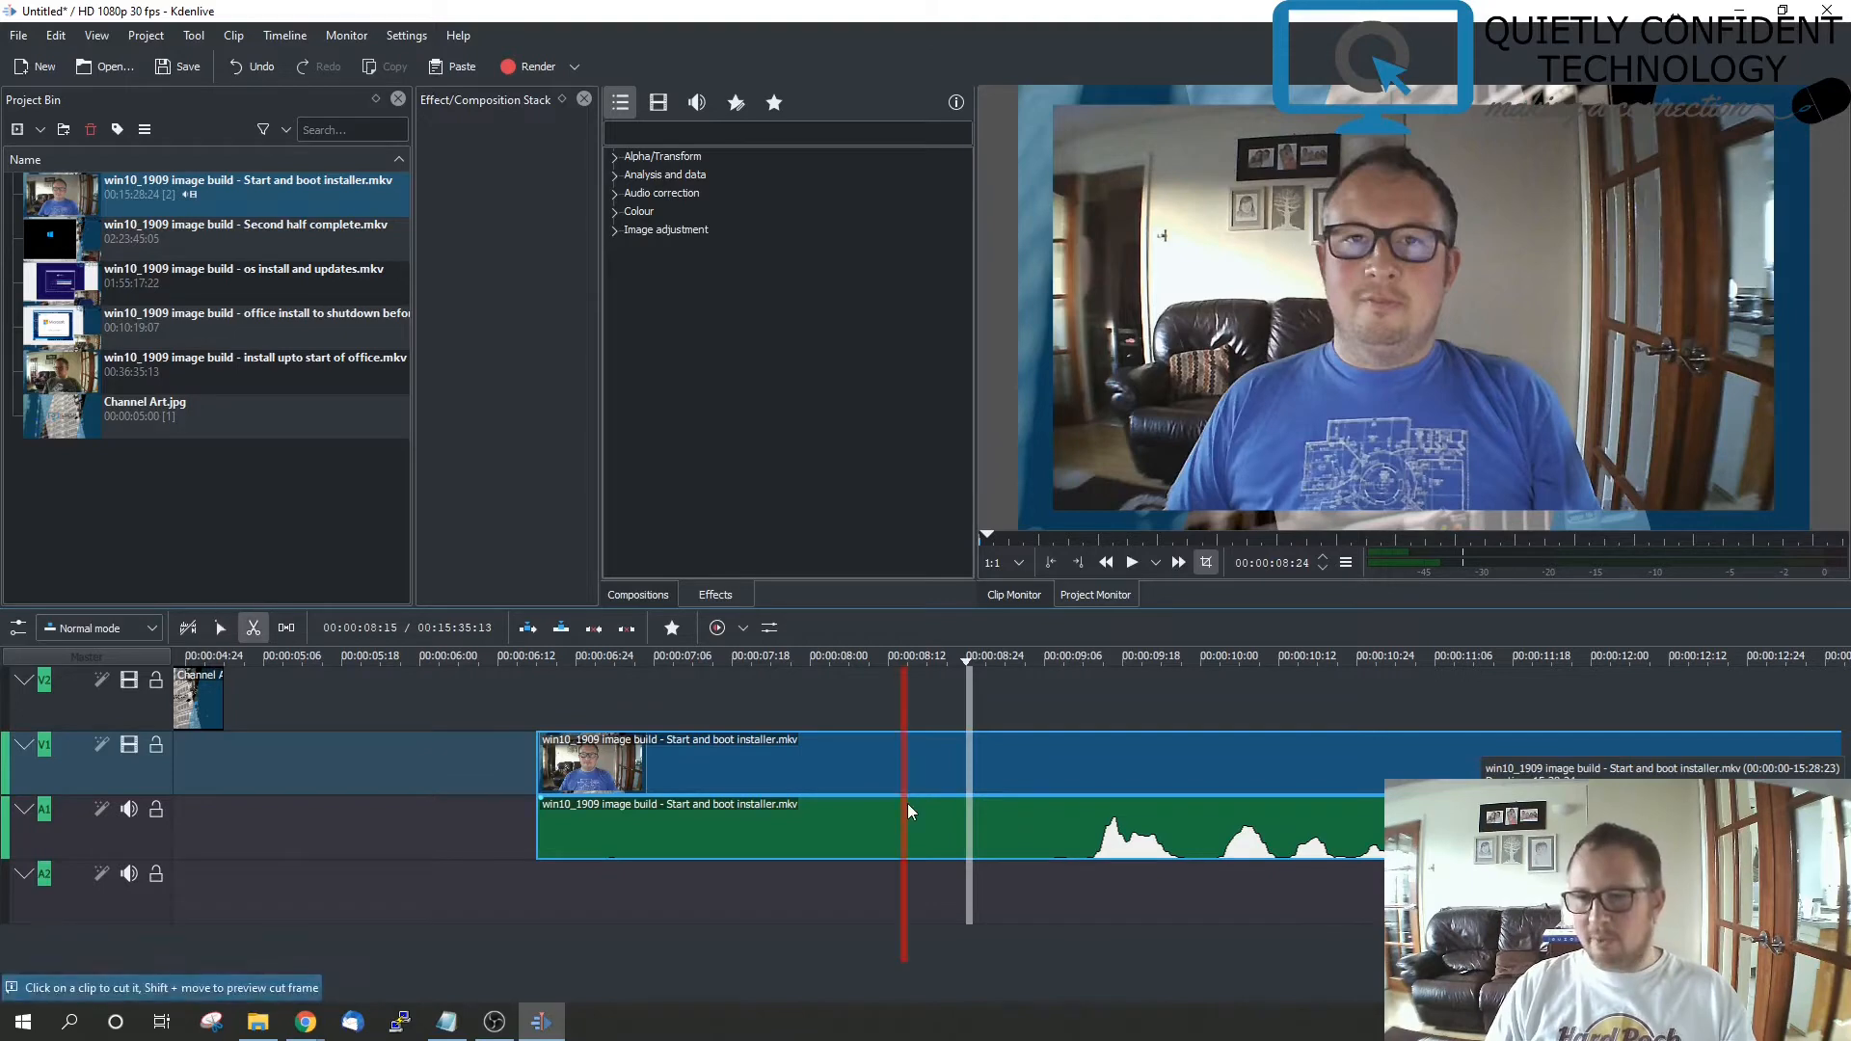
left_click(970, 824)
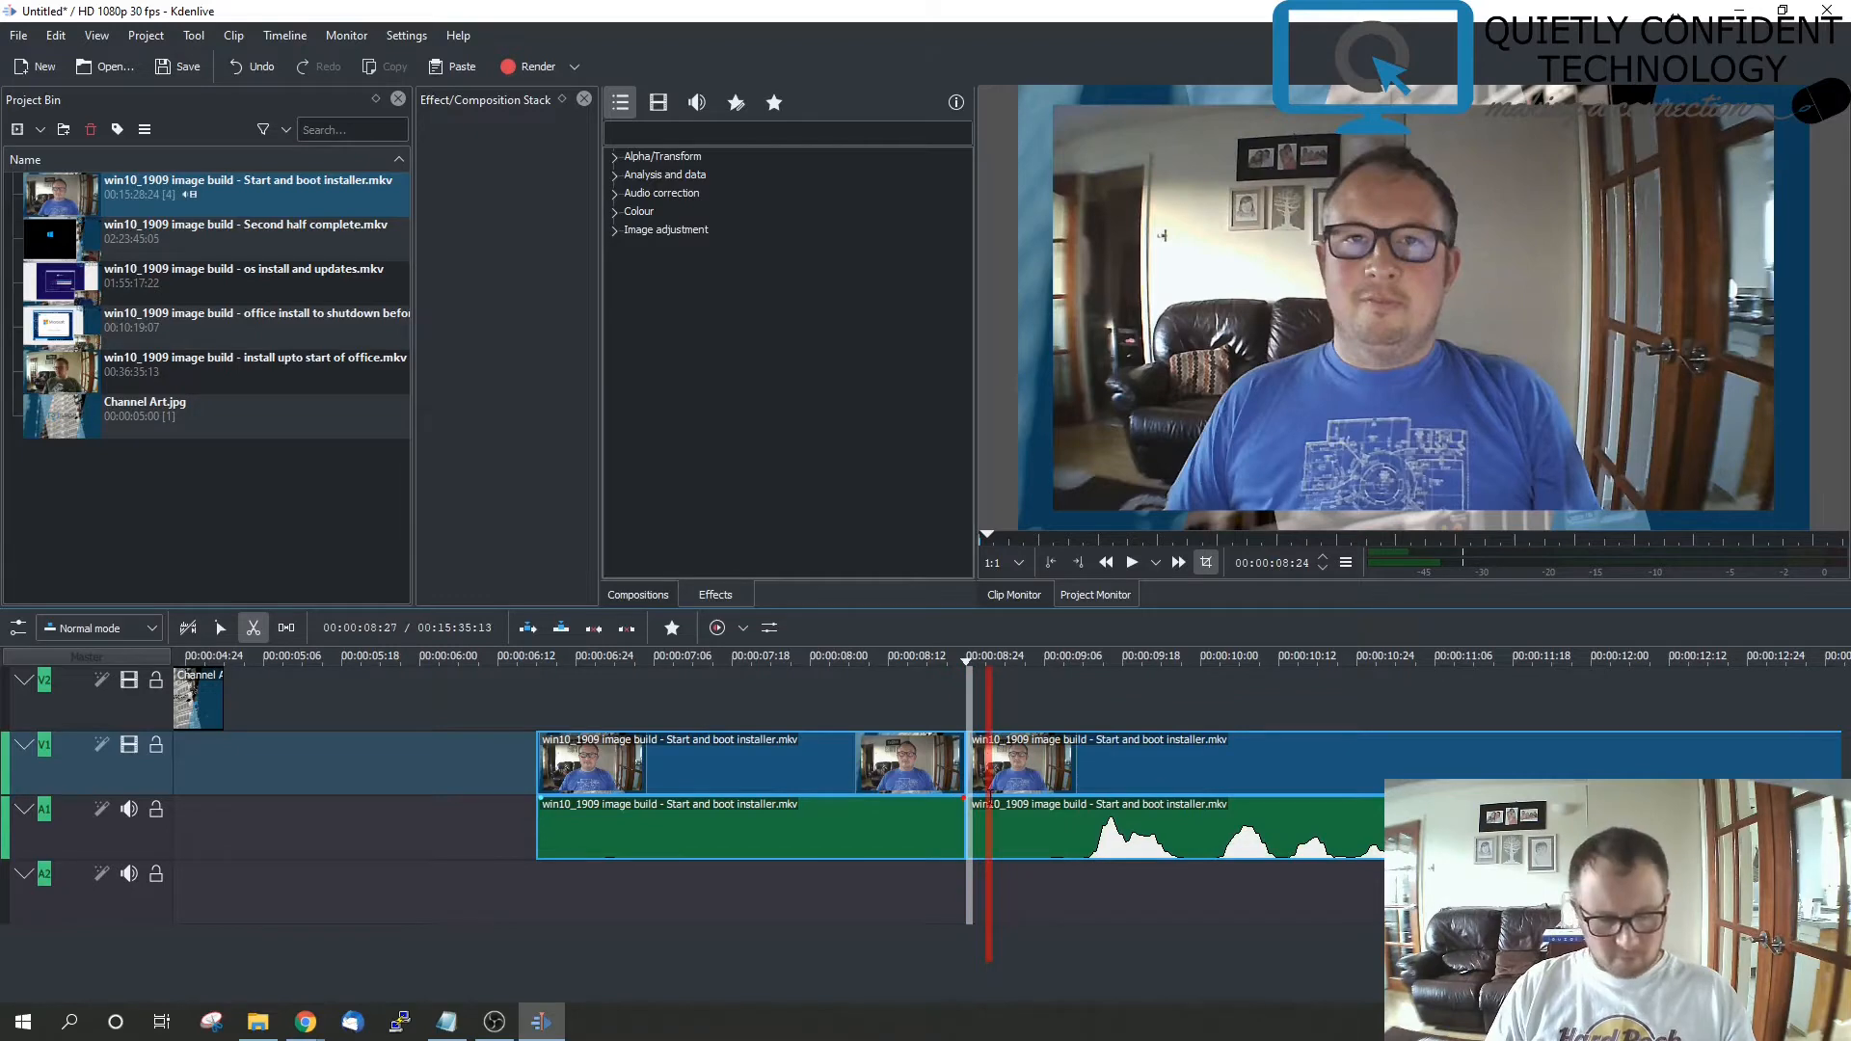
Delete the silent opening piece of the installer clip before the cut, including its audio
key("s")
left_click(771, 771)
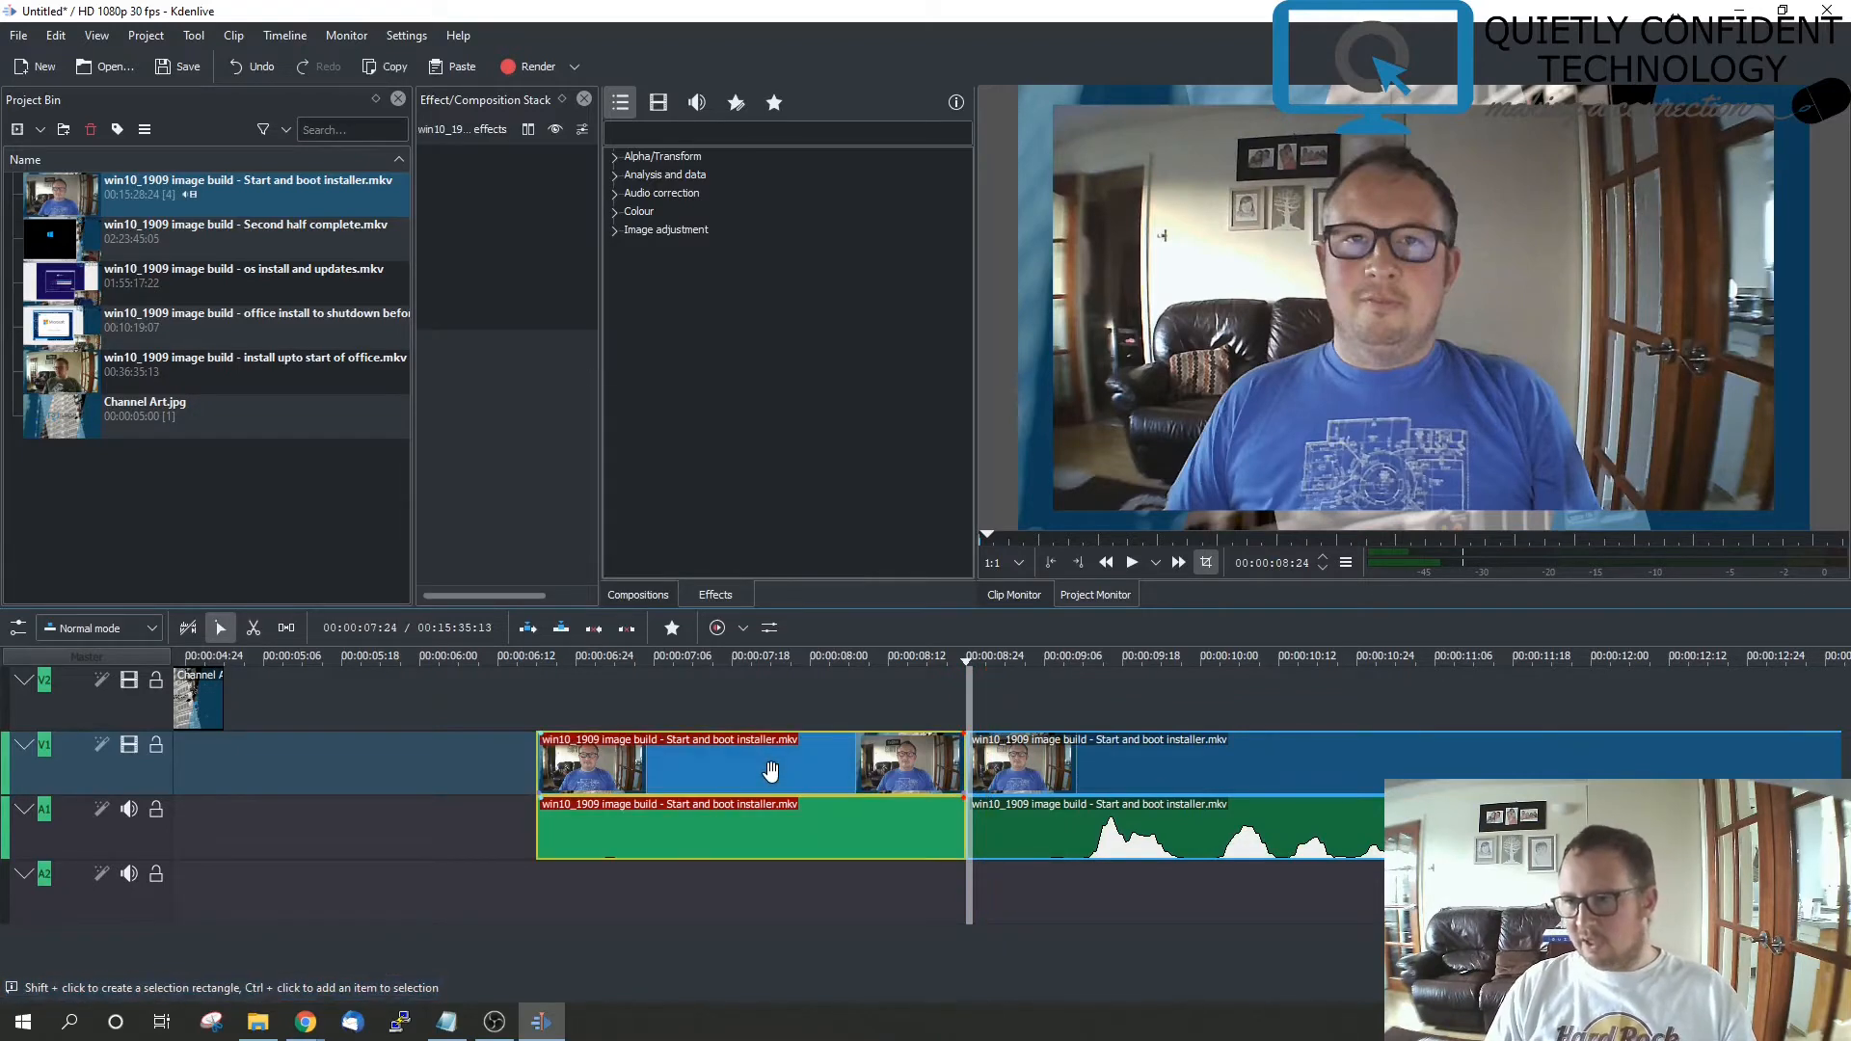
key("Delete")
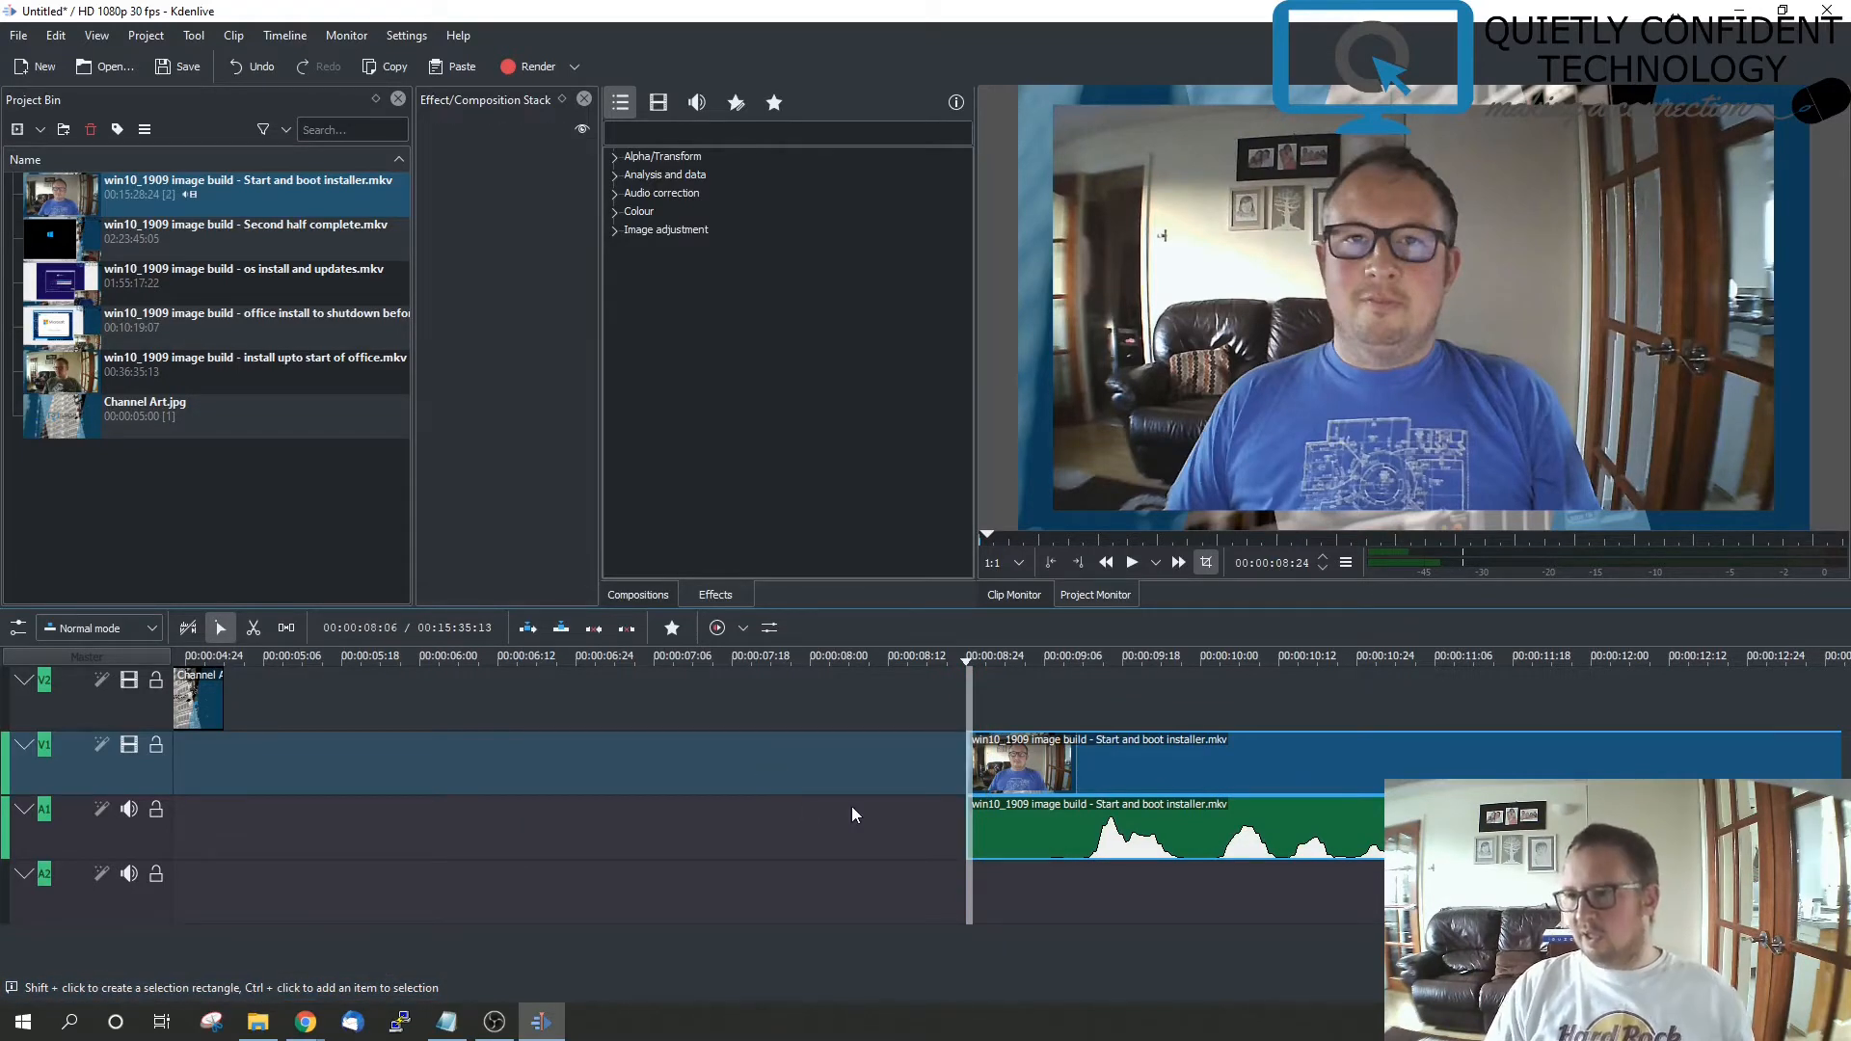
Move the trimmed installer clip to start at 00:00:03:00 so it overlaps the end of the channel art
left_click(1162, 771)
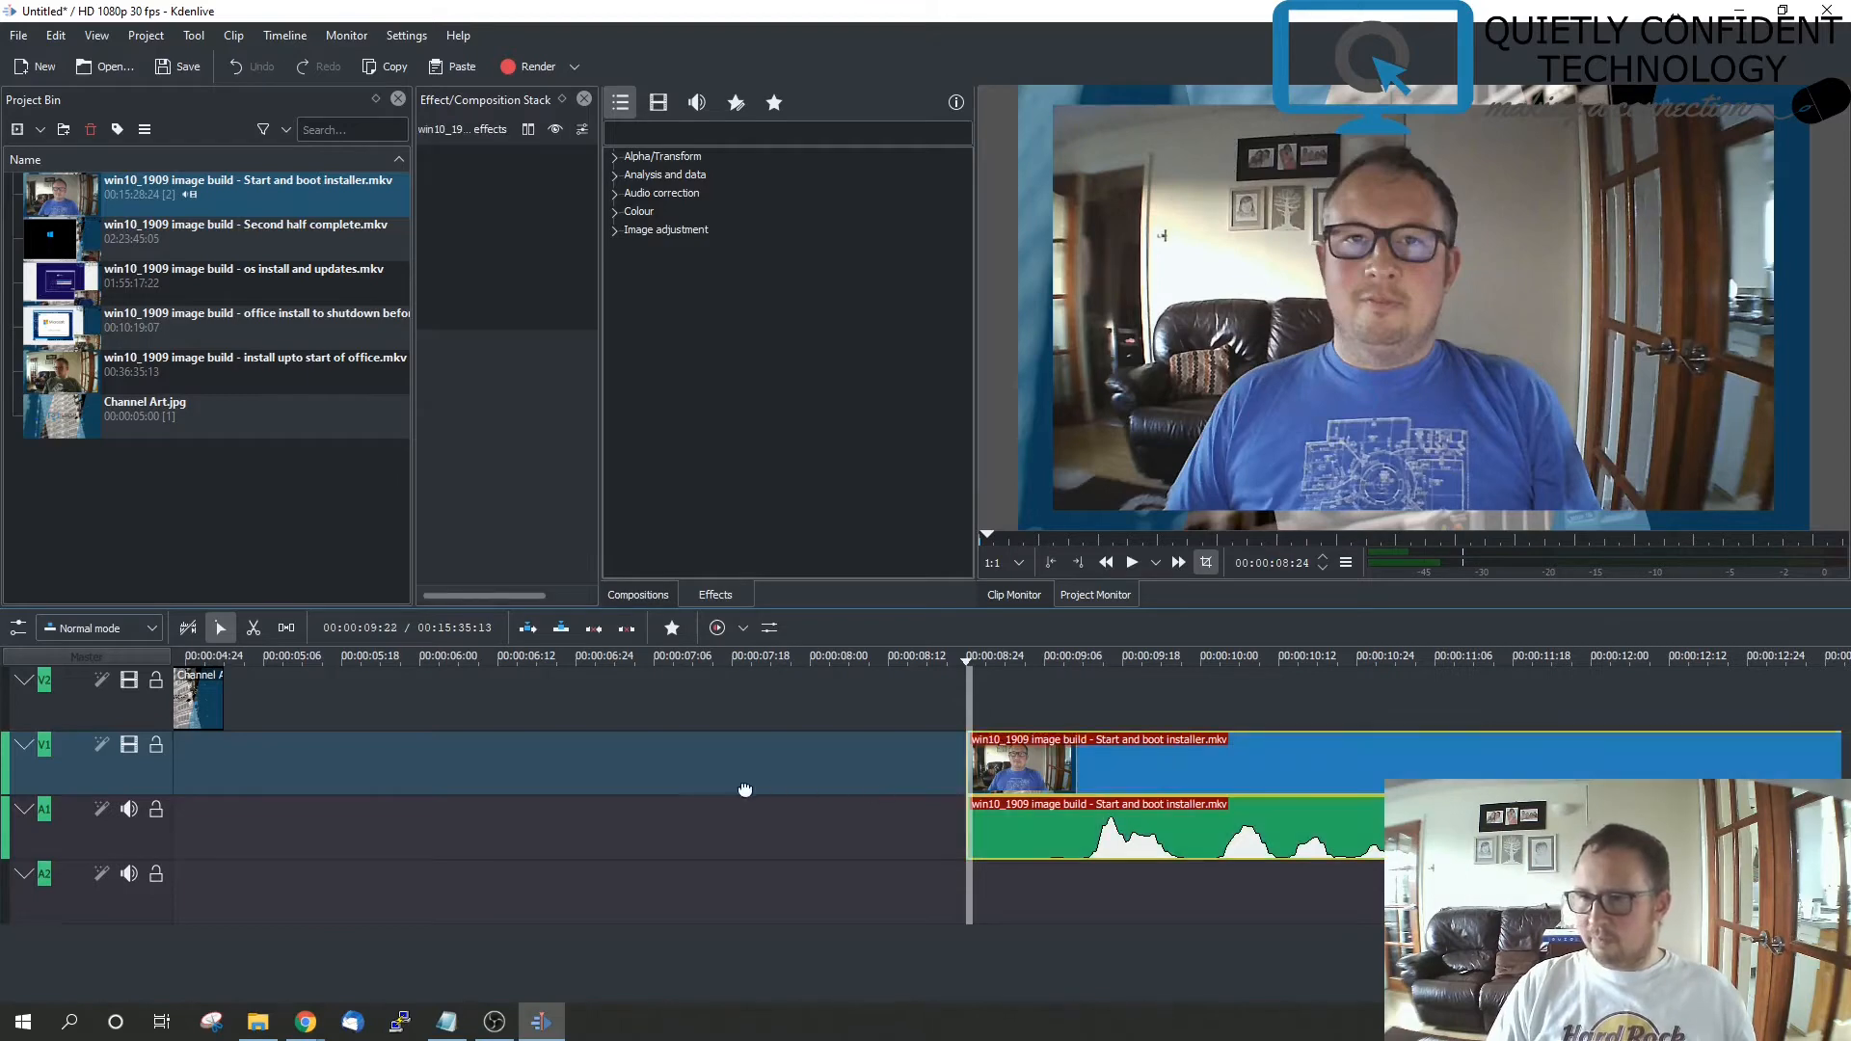
left_click_drag(745, 791, 355, 792)
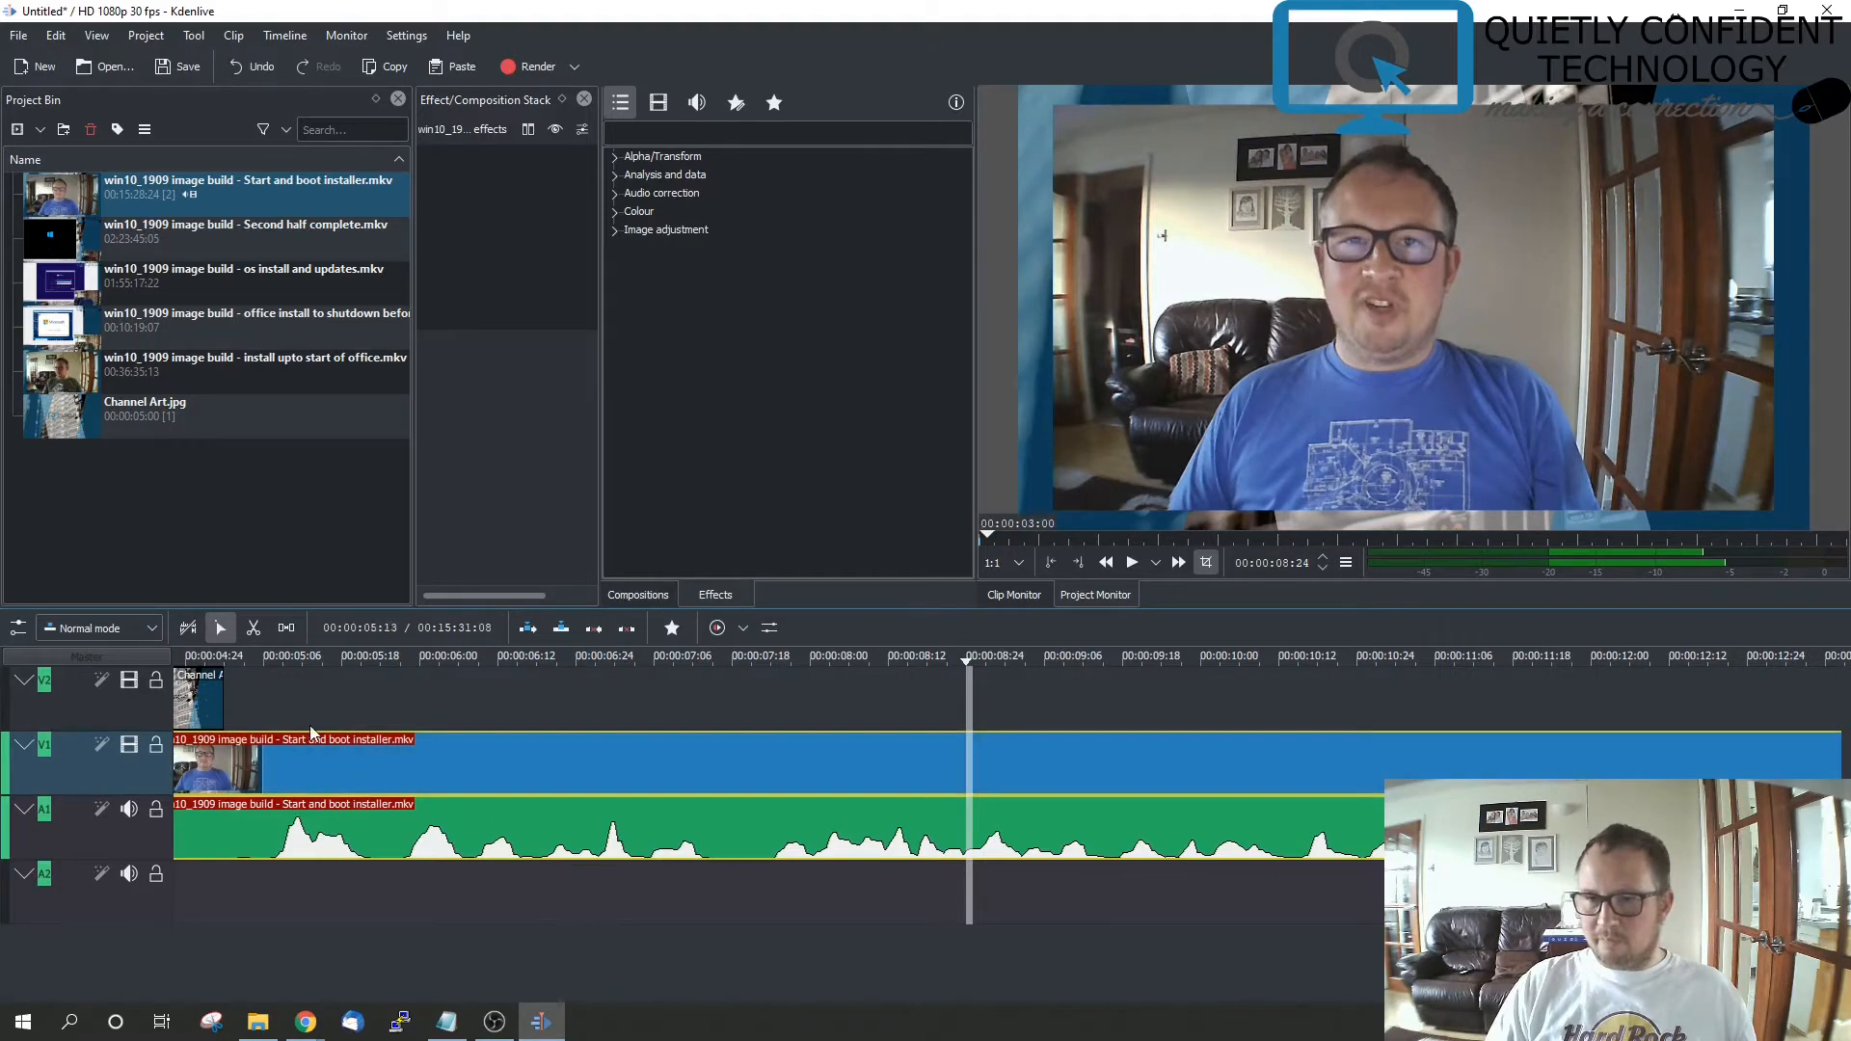
scroll(309, 737, "up", 1)
scroll(318, 742, "up", 7)
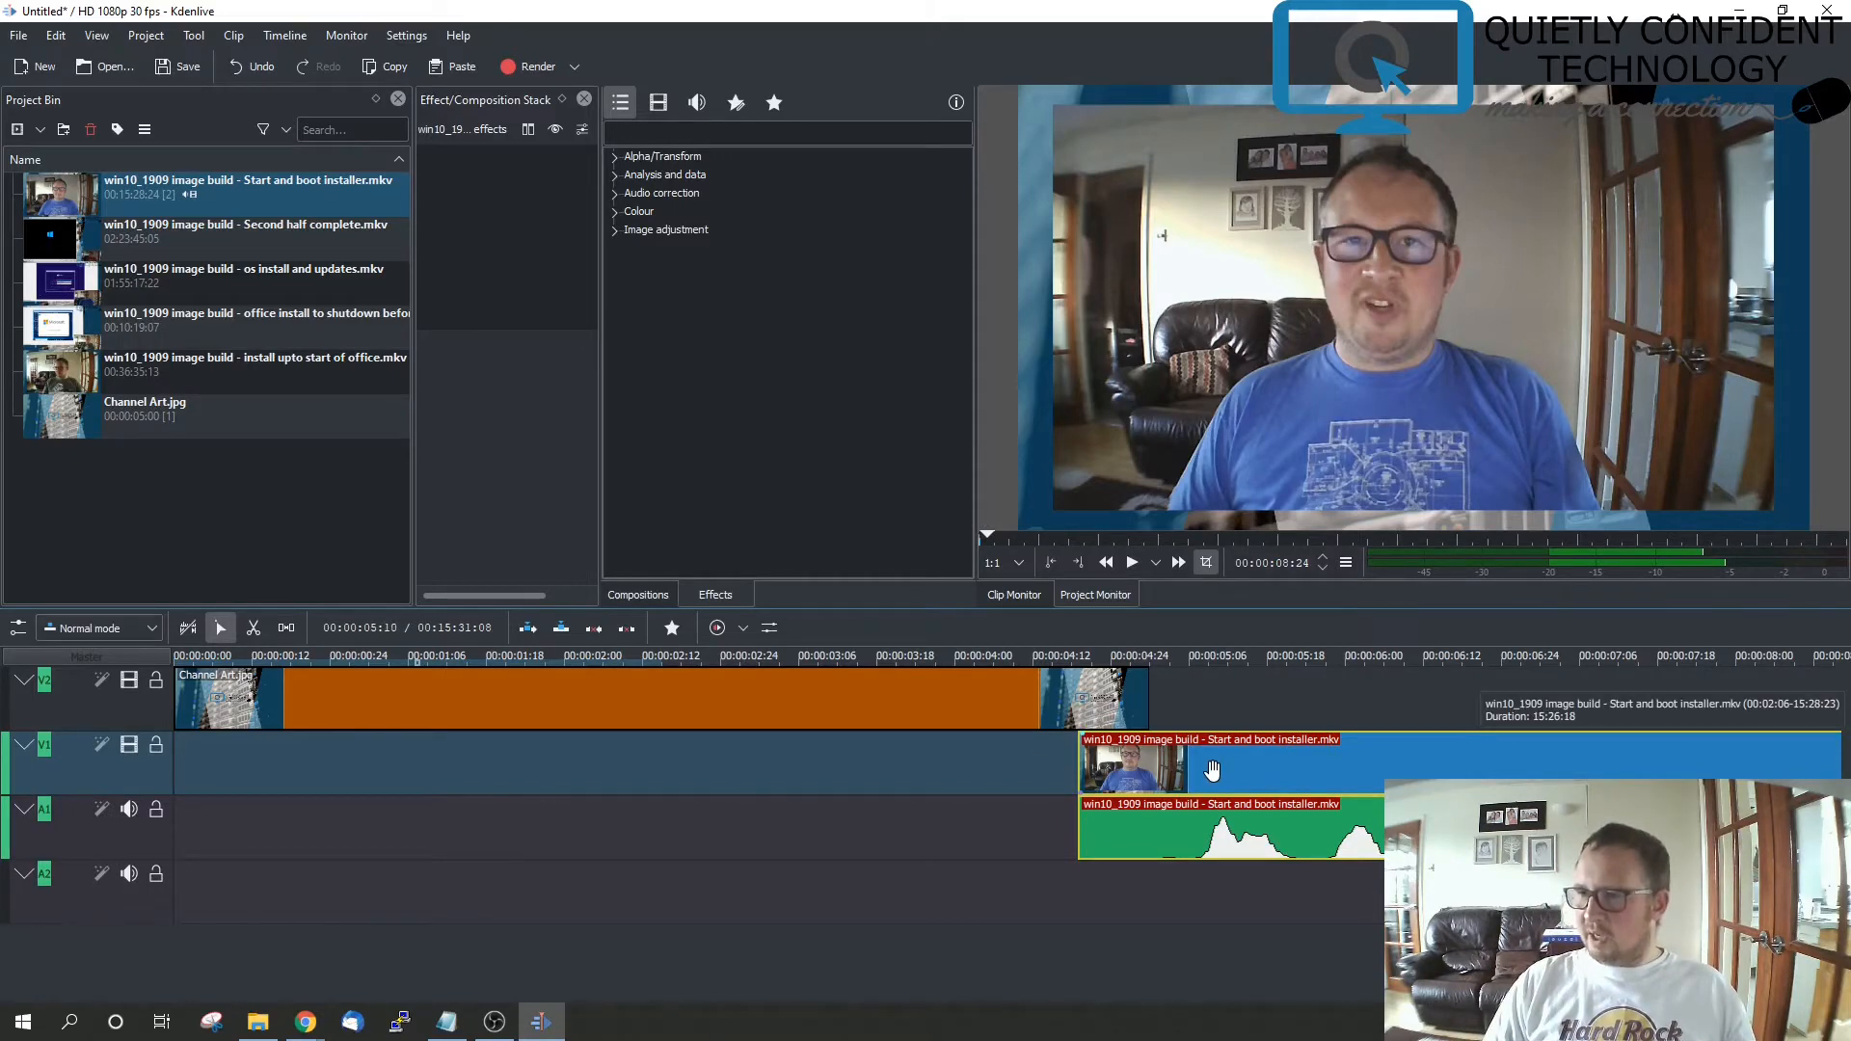
left_click_drag(1211, 769, 893, 768)
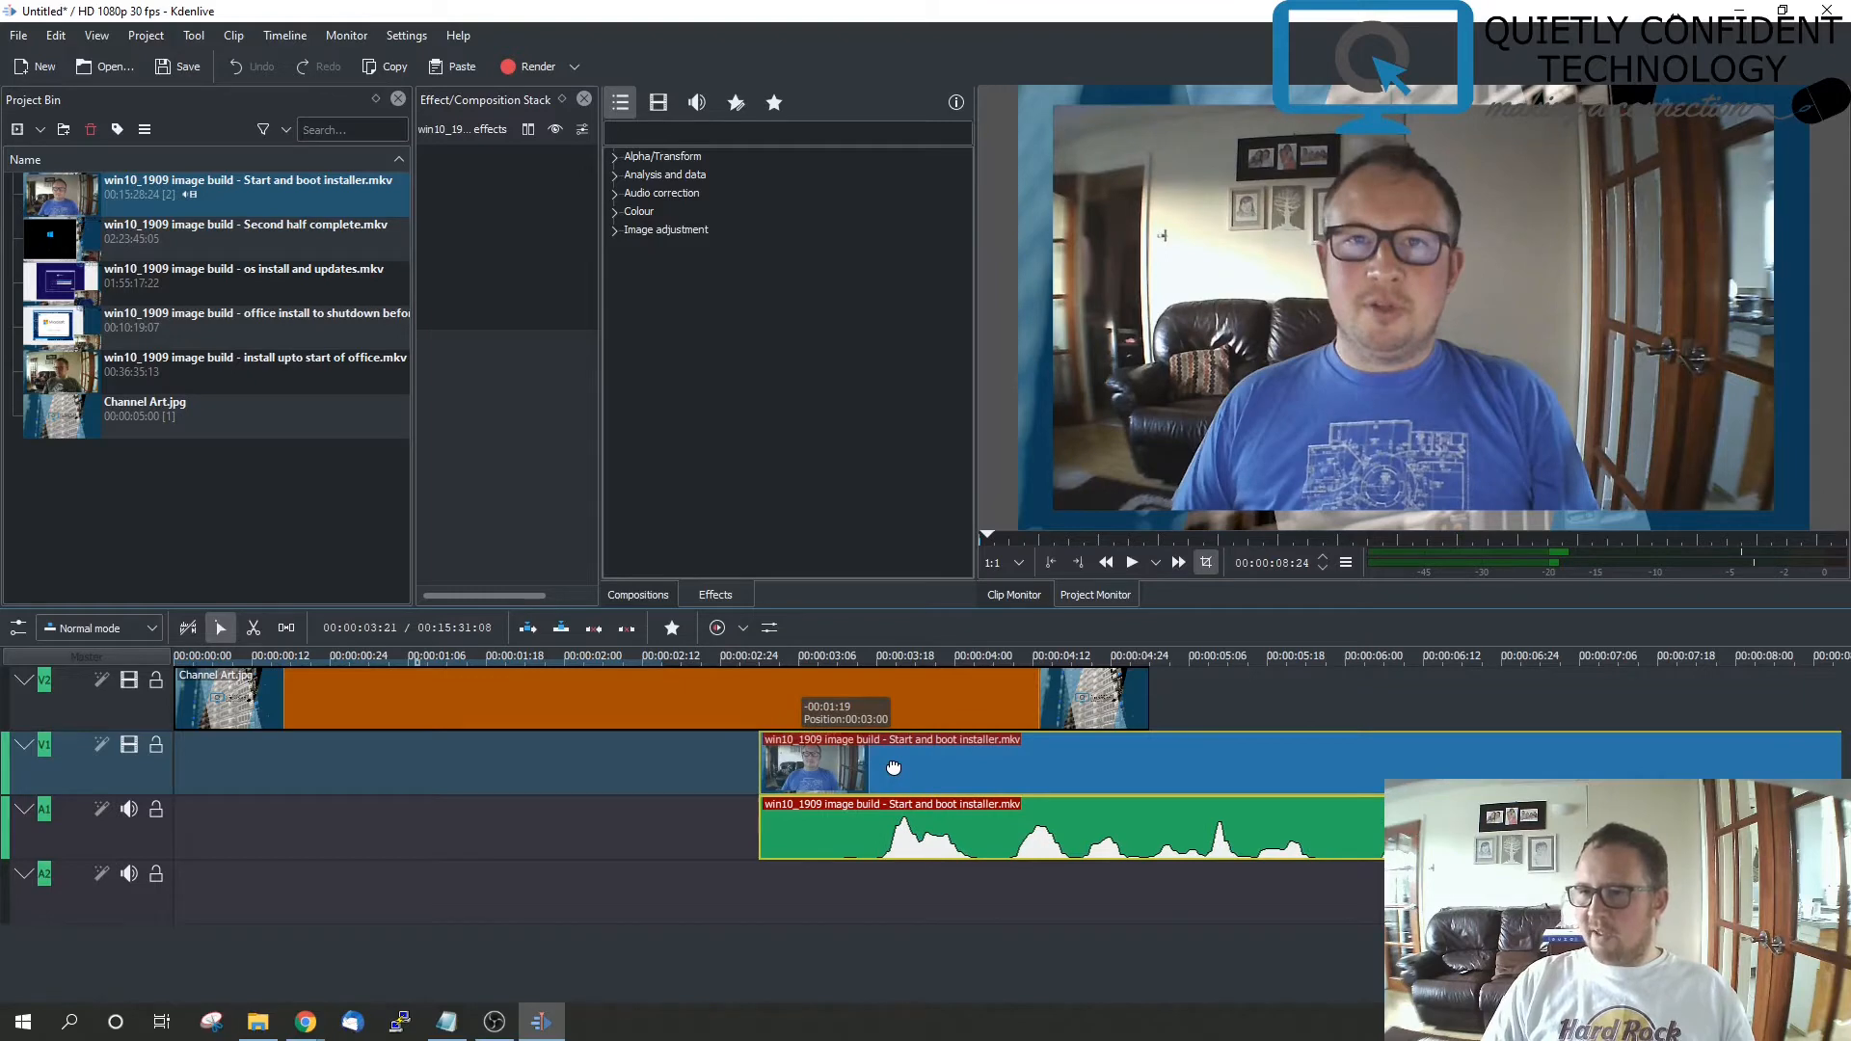
left_click_drag(894, 764, 893, 764)
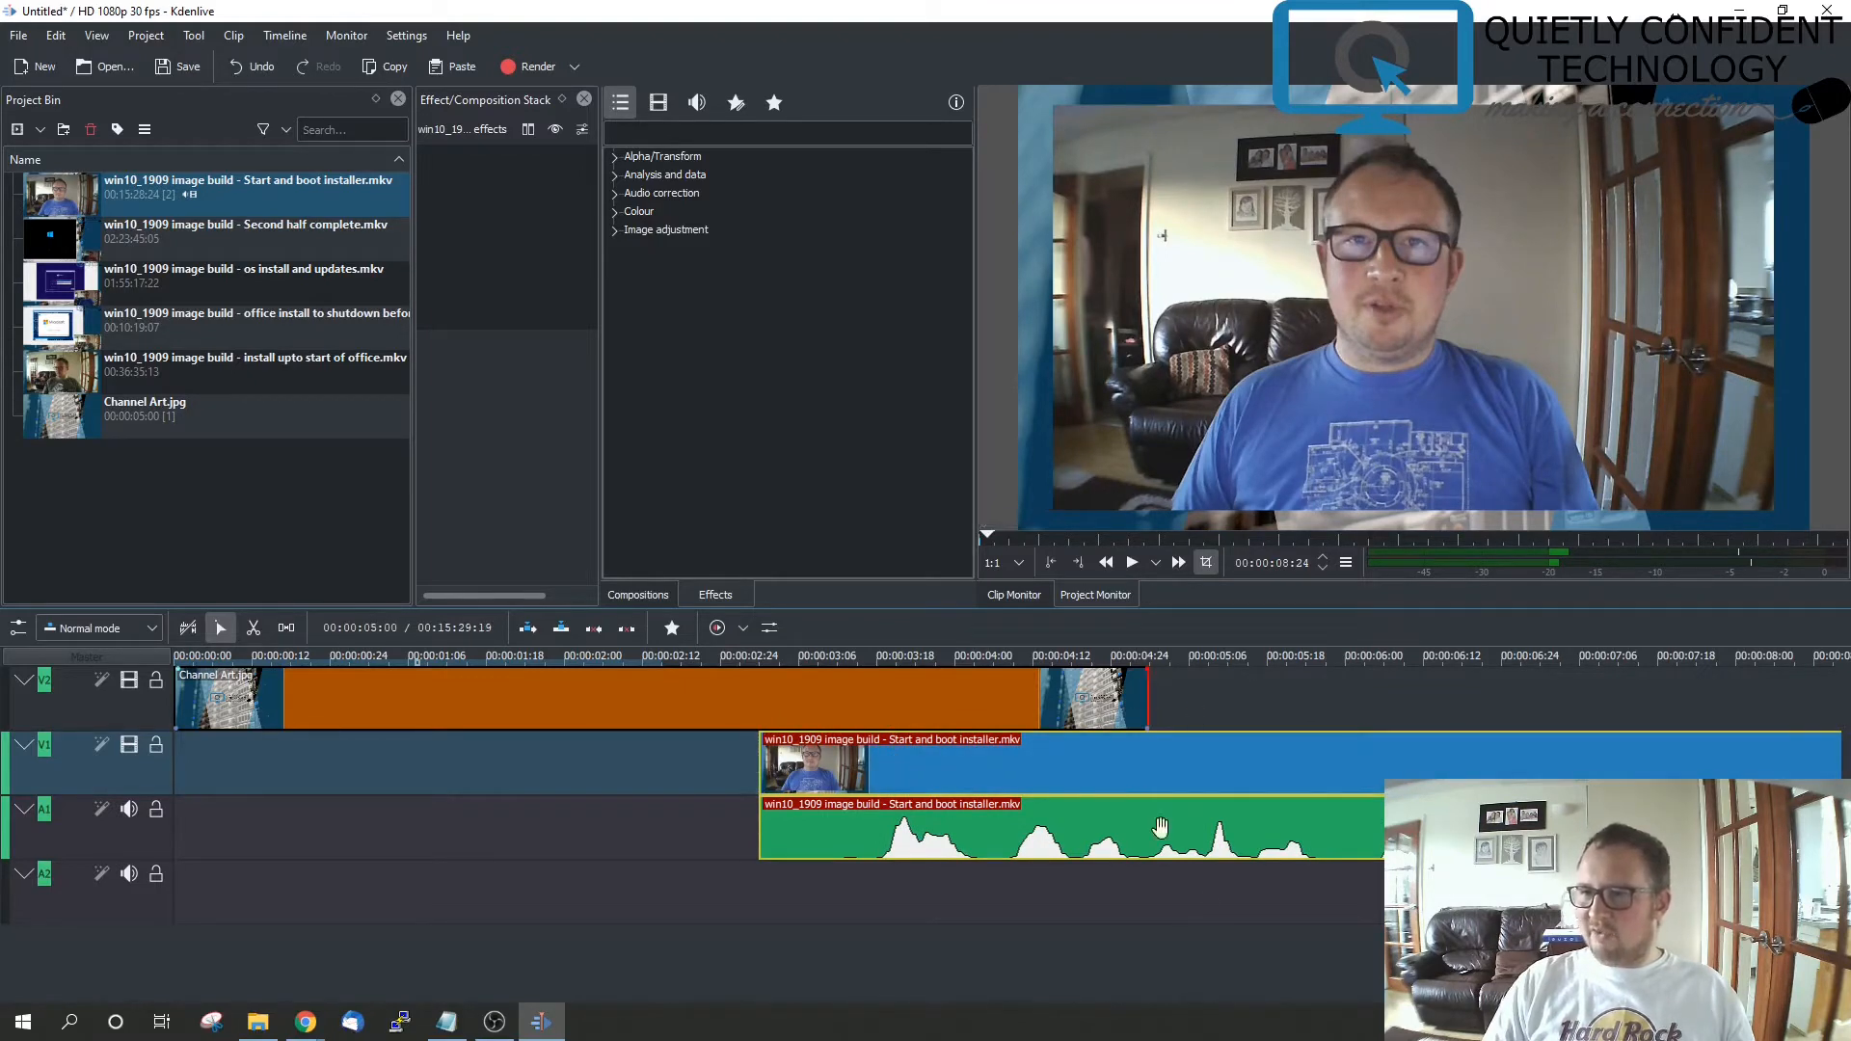
Add a Wipe composition across the overlap of the channel art and installer clip, and play it back from the start
left_click(1145, 733)
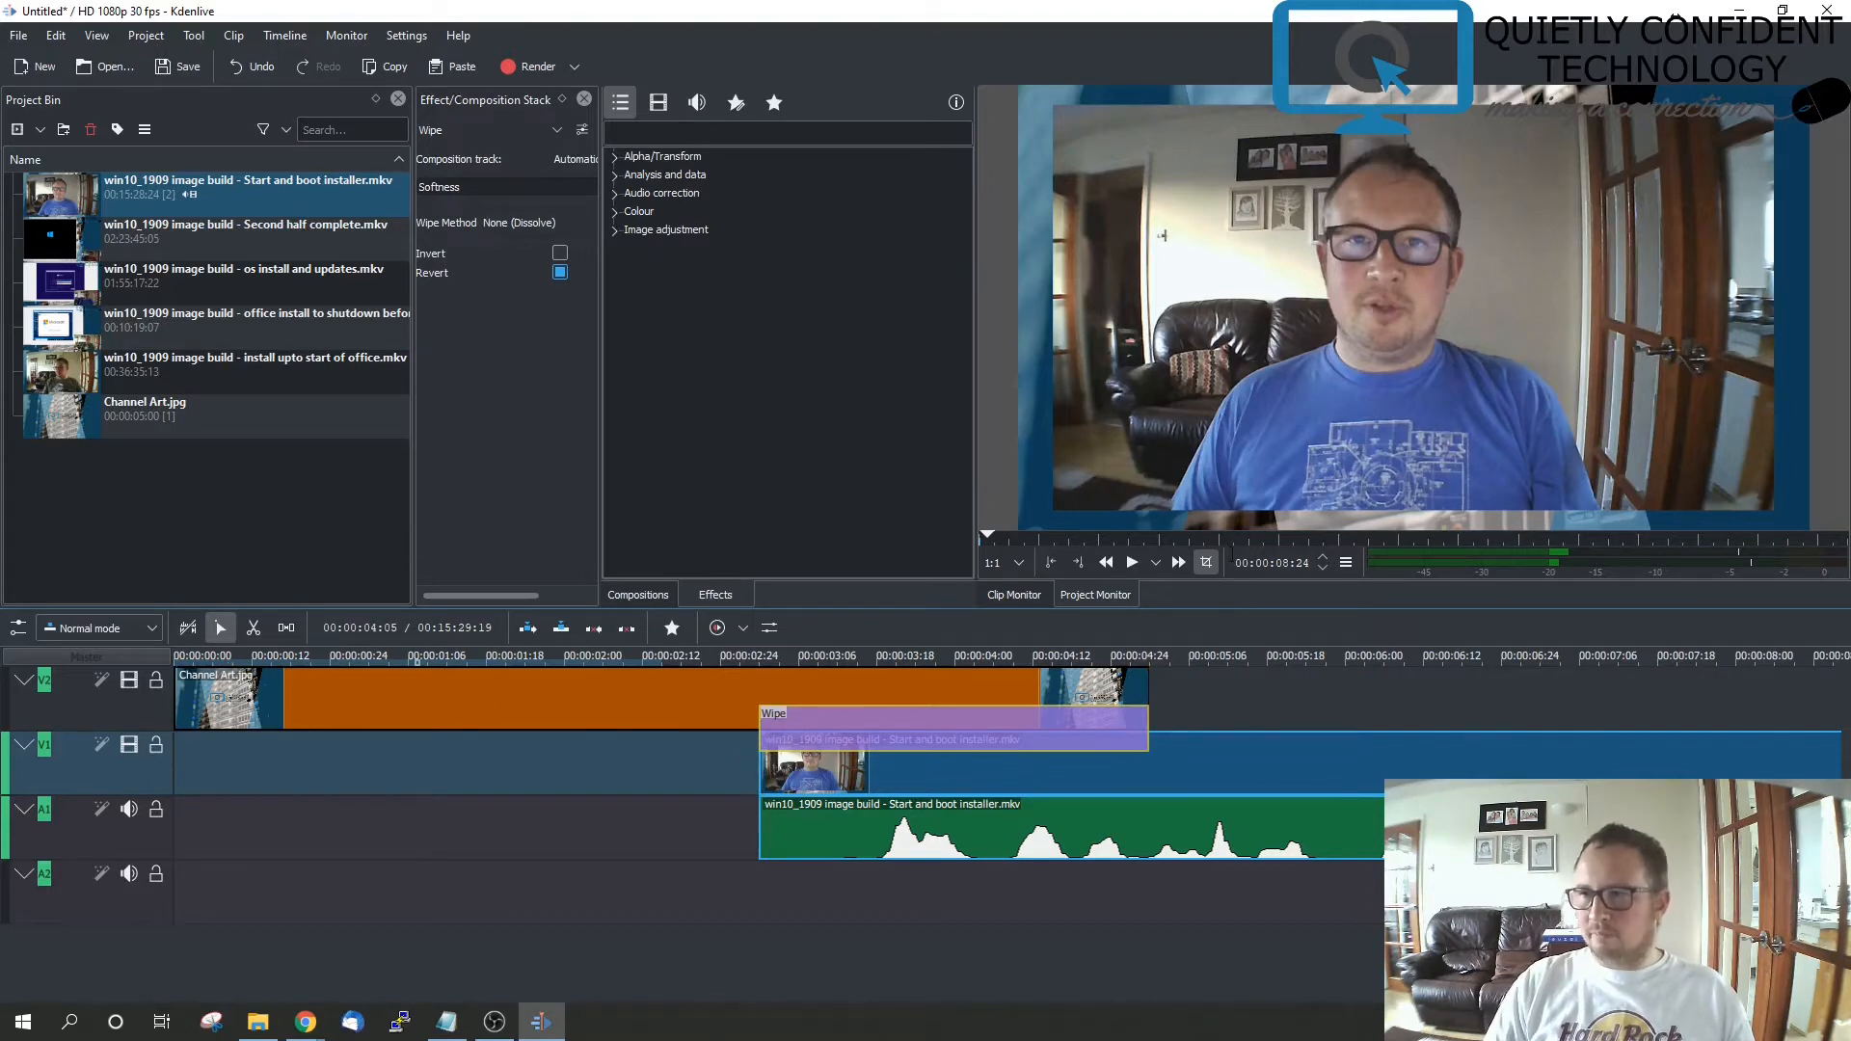
left_click(1100, 565)
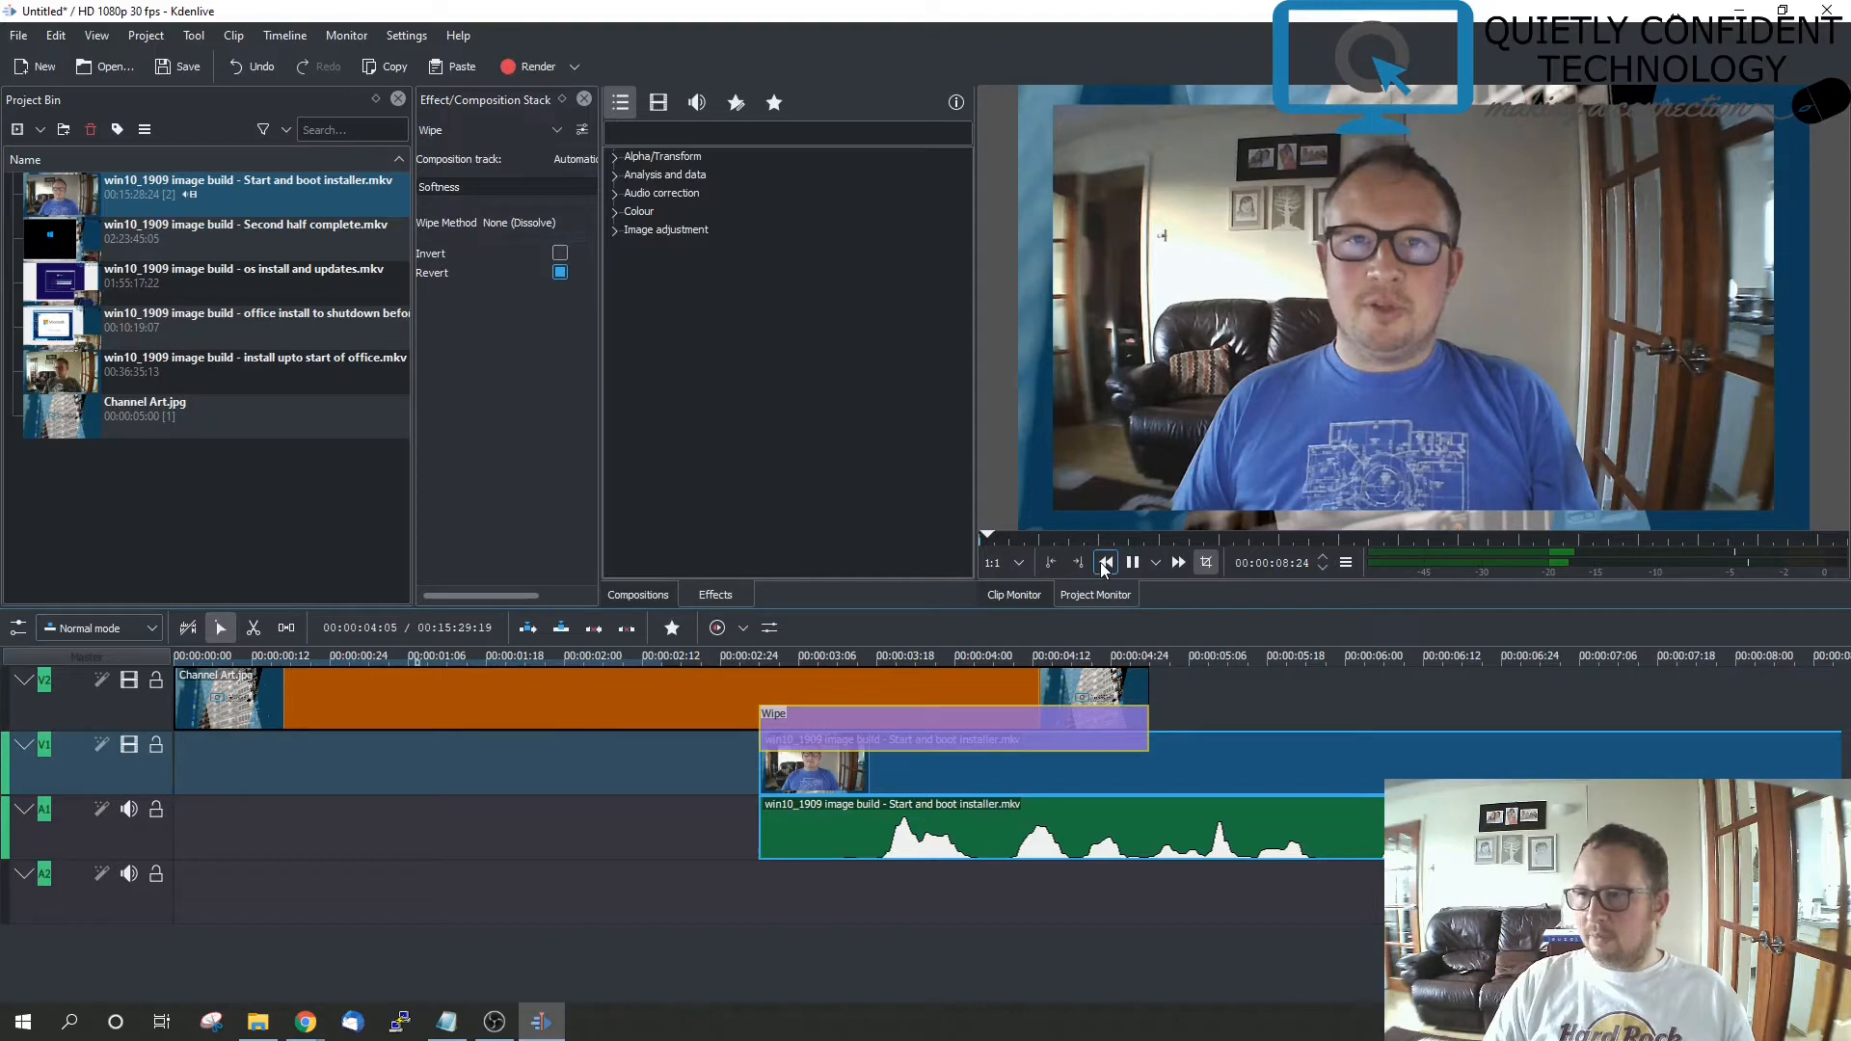
left_click(1051, 565)
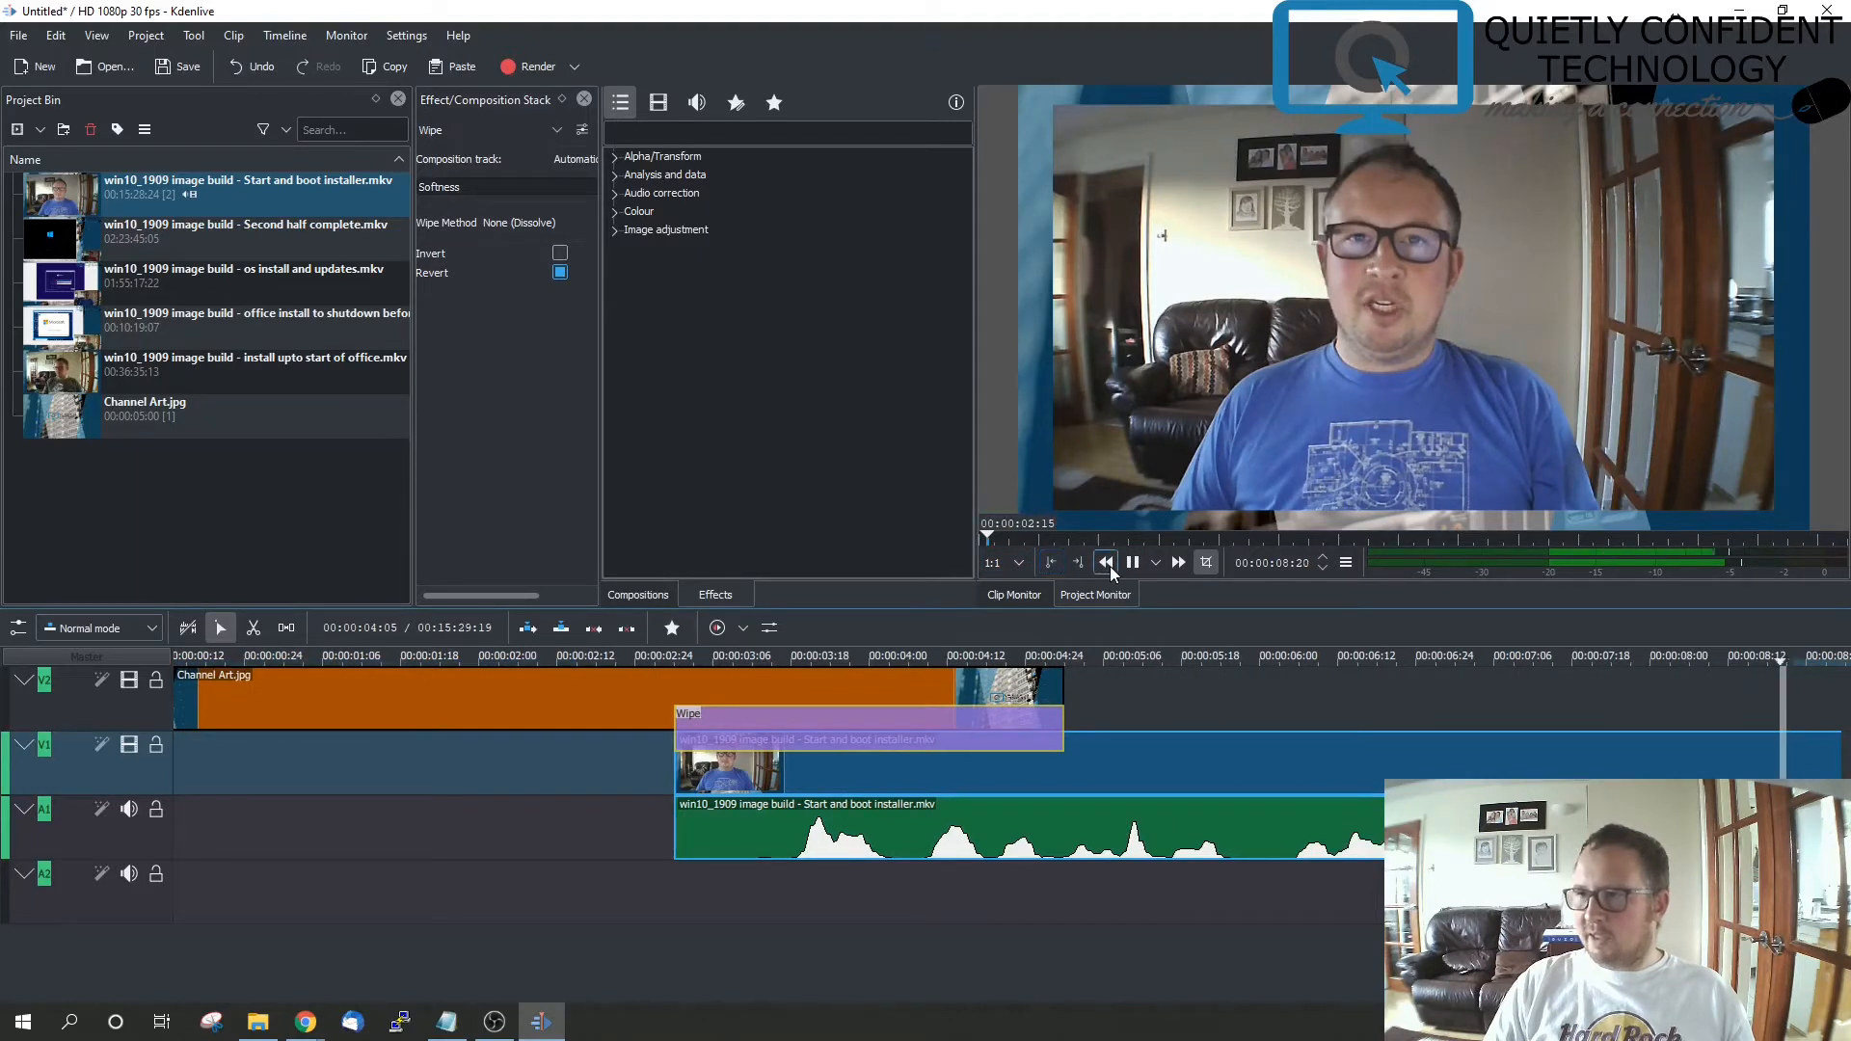
left_click(1051, 566)
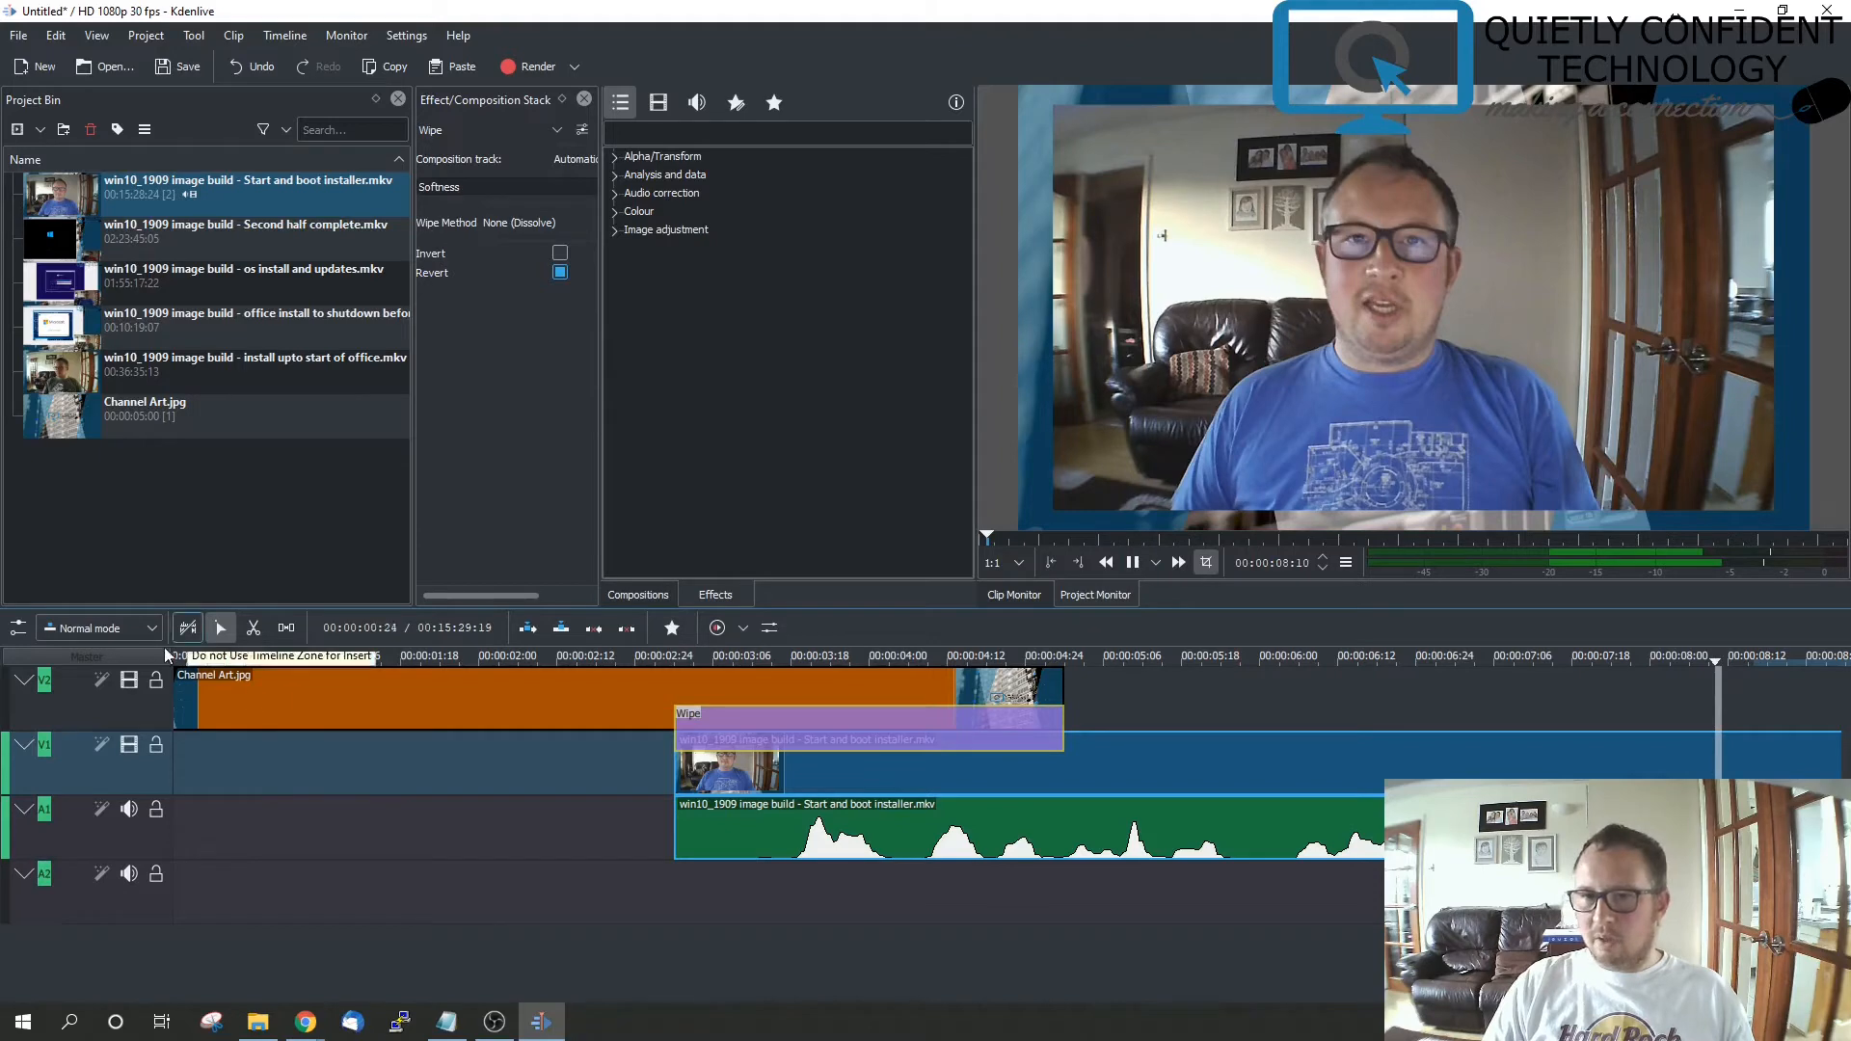
left_click(193, 659)
left_click_drag(193, 658, 169, 663)
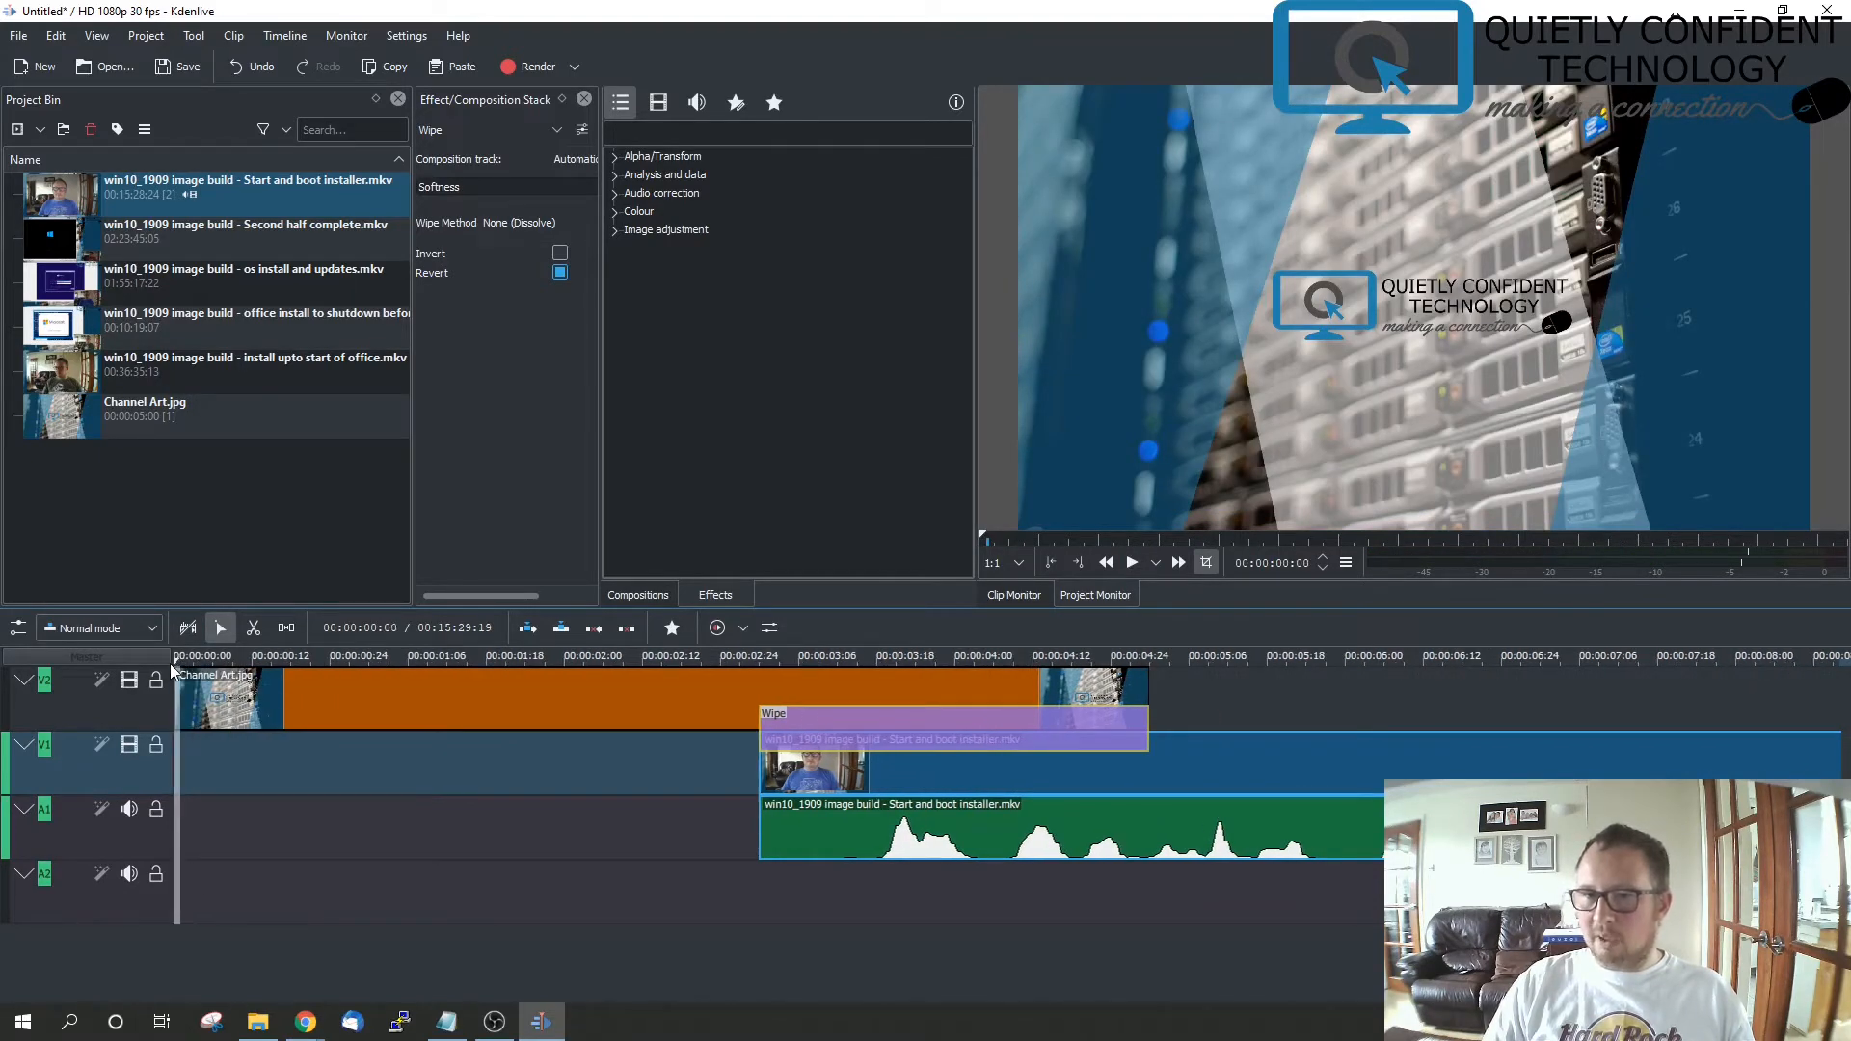
left_click(1128, 563)
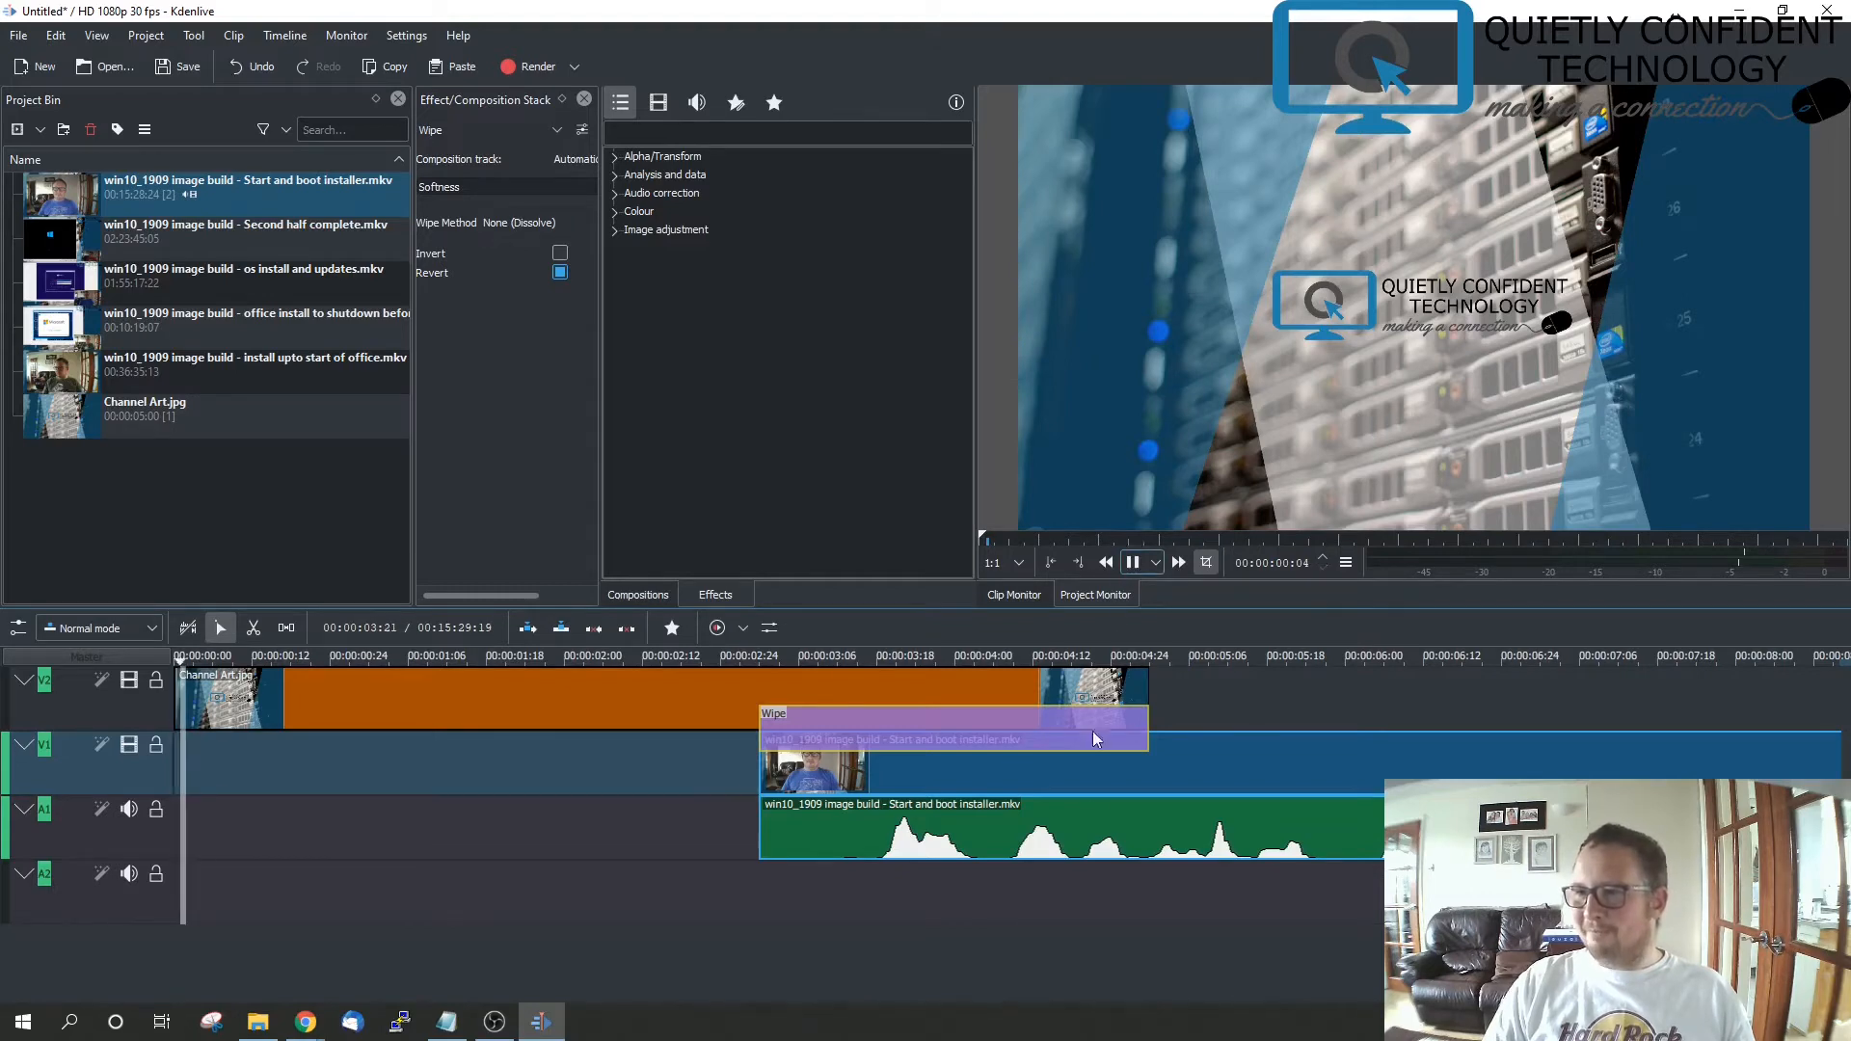
left_click(1133, 563)
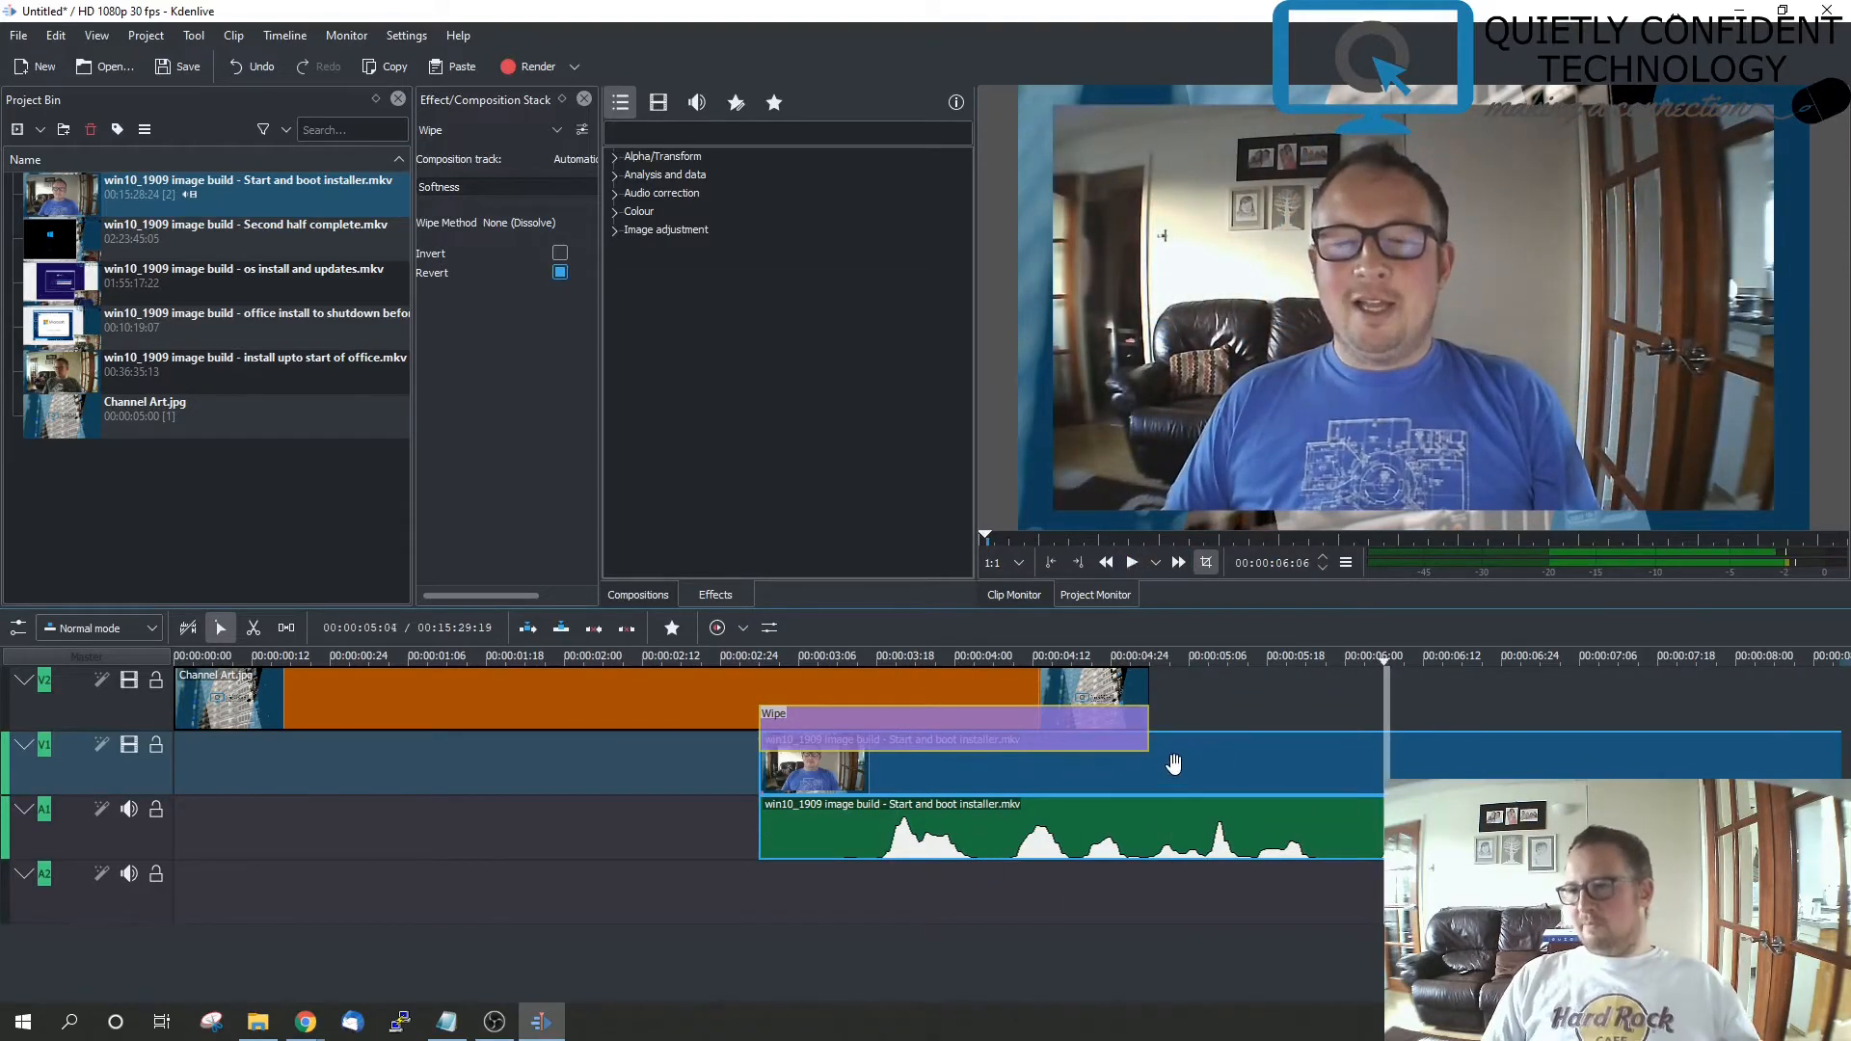
Find where the speech ends in the installer clip by playing around 00:03:32 to 00:03:43, and stop the playhead at 00:03:45:04
scroll(1252, 811, "right", 2)
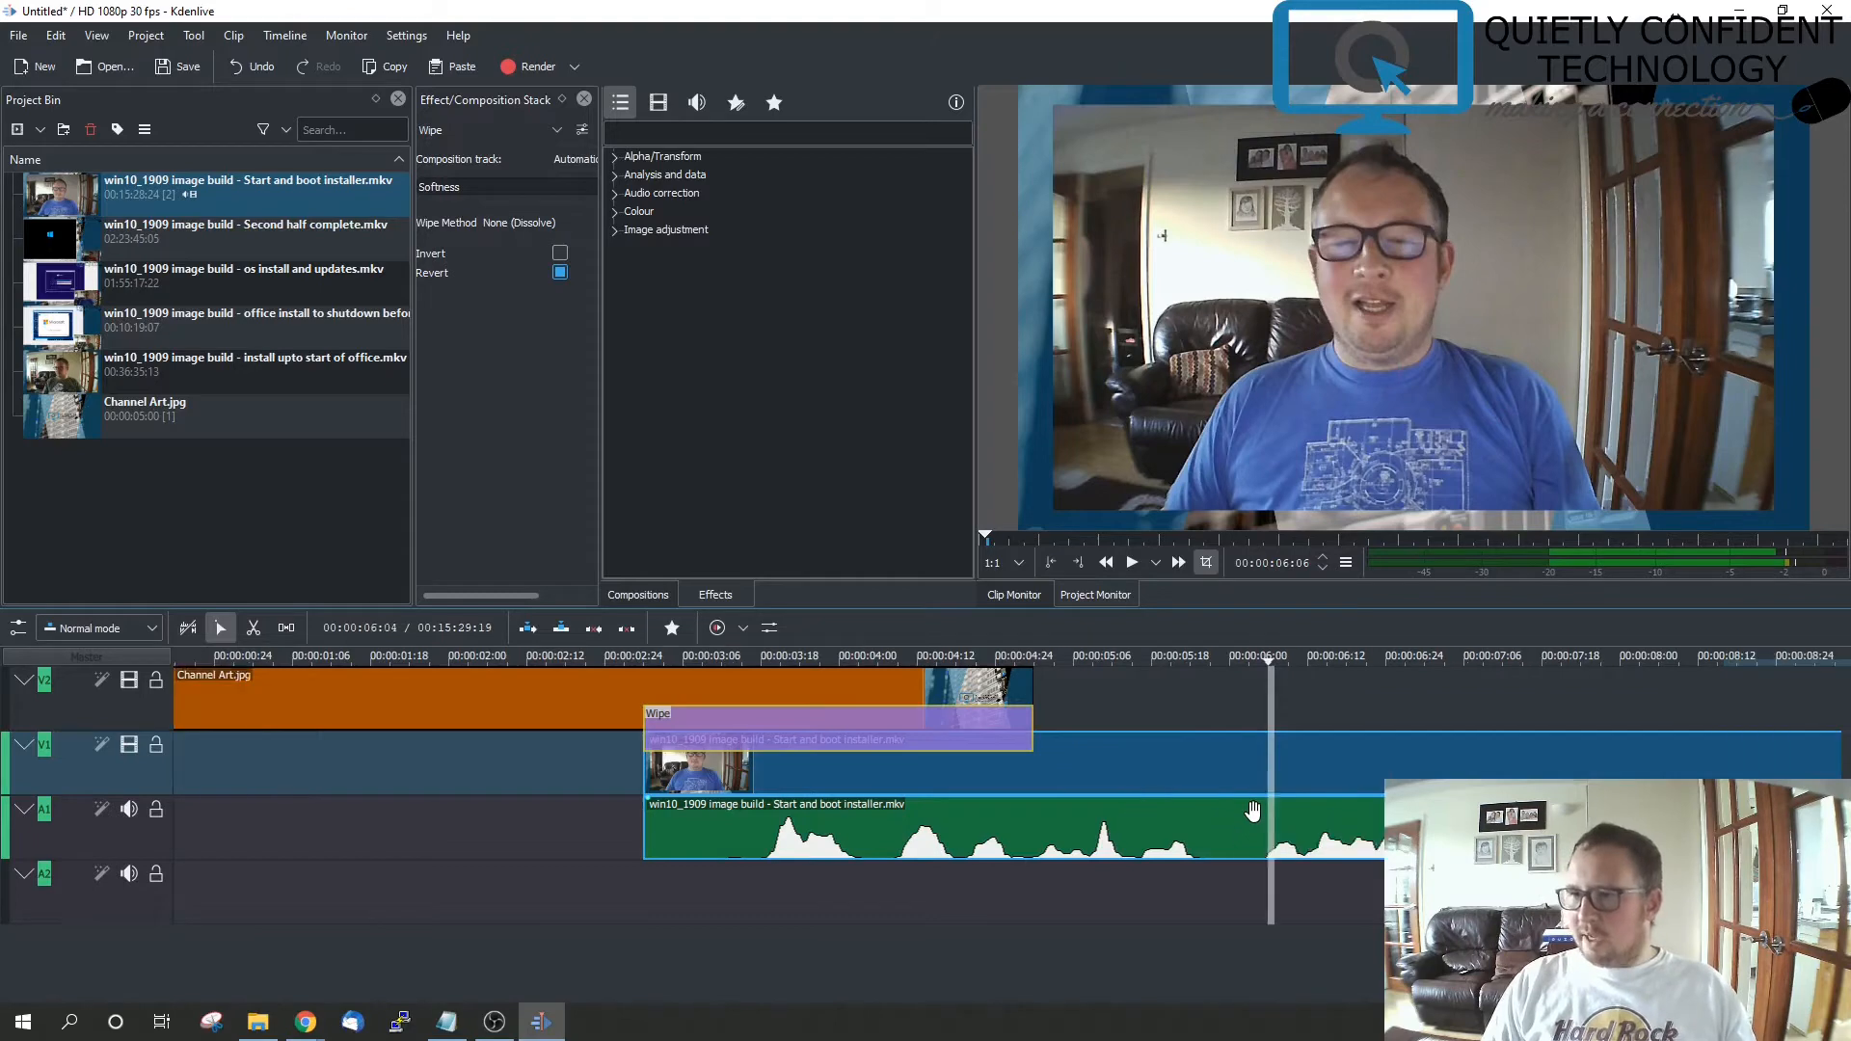
scroll(1252, 811, "down", 6)
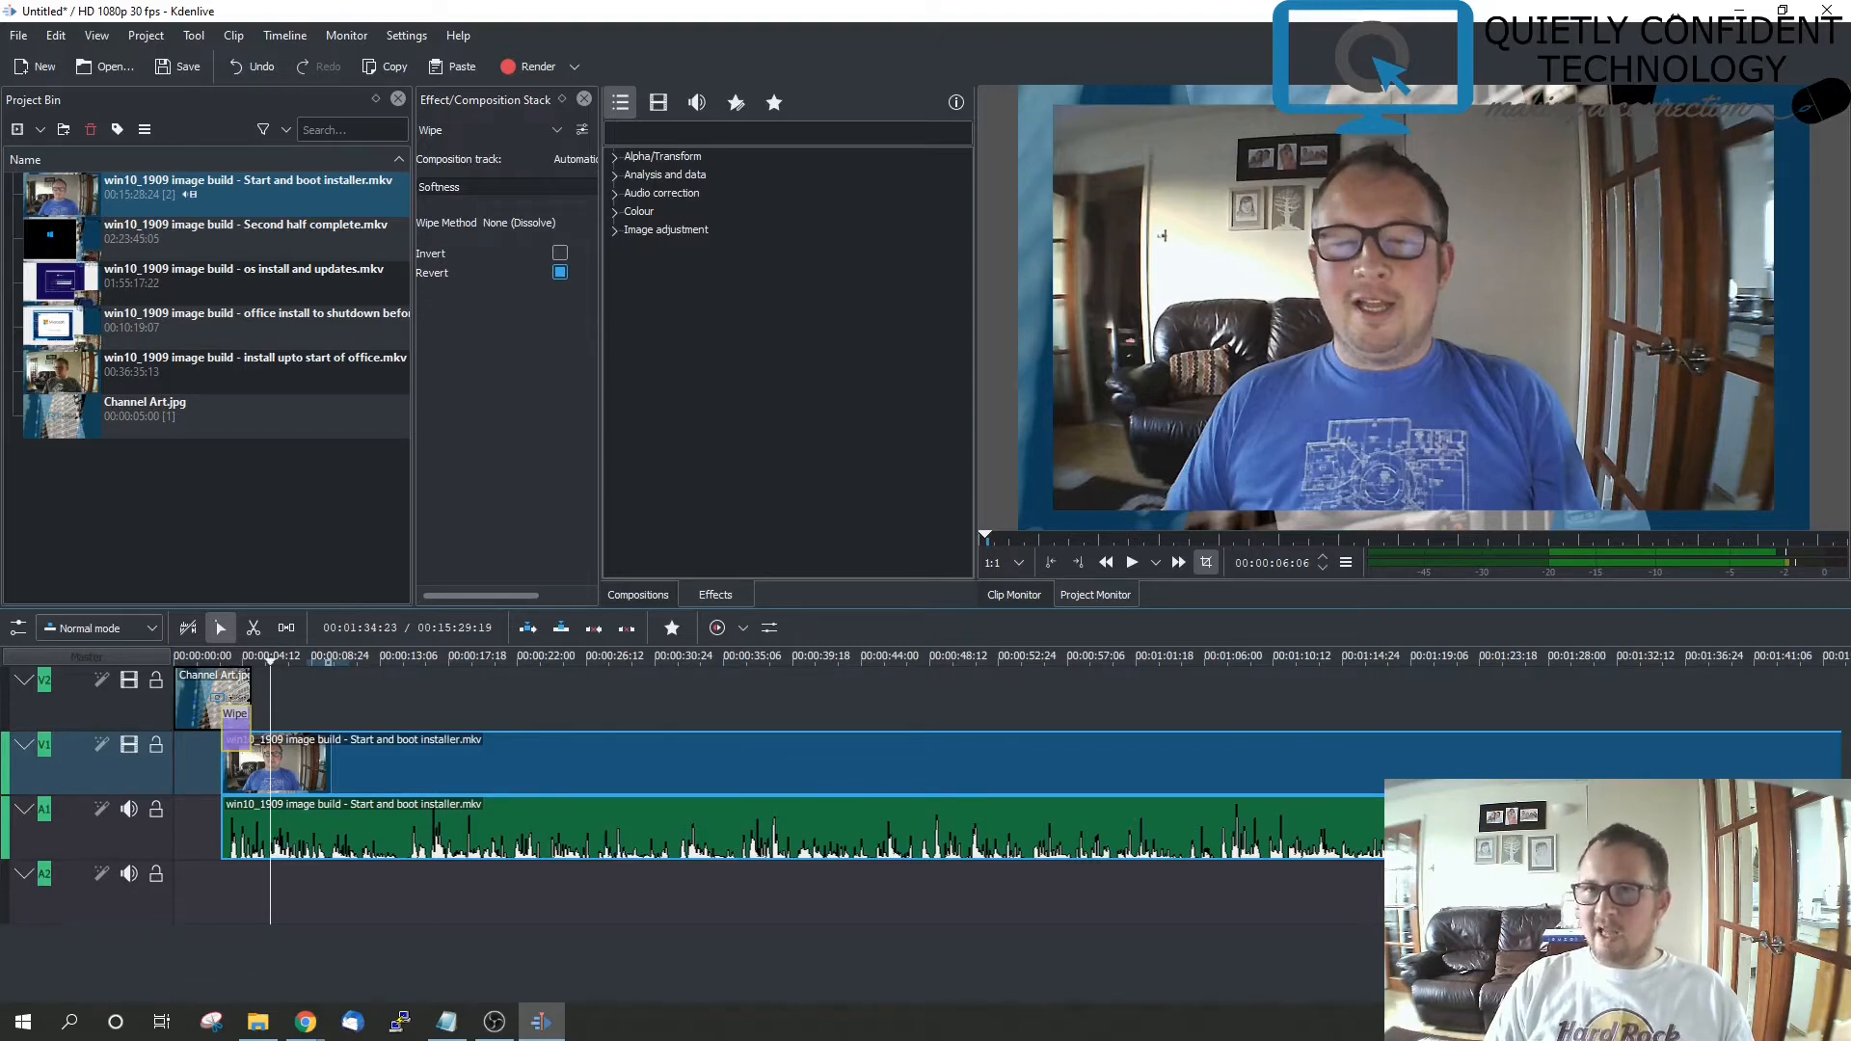
key("ctrl+0")
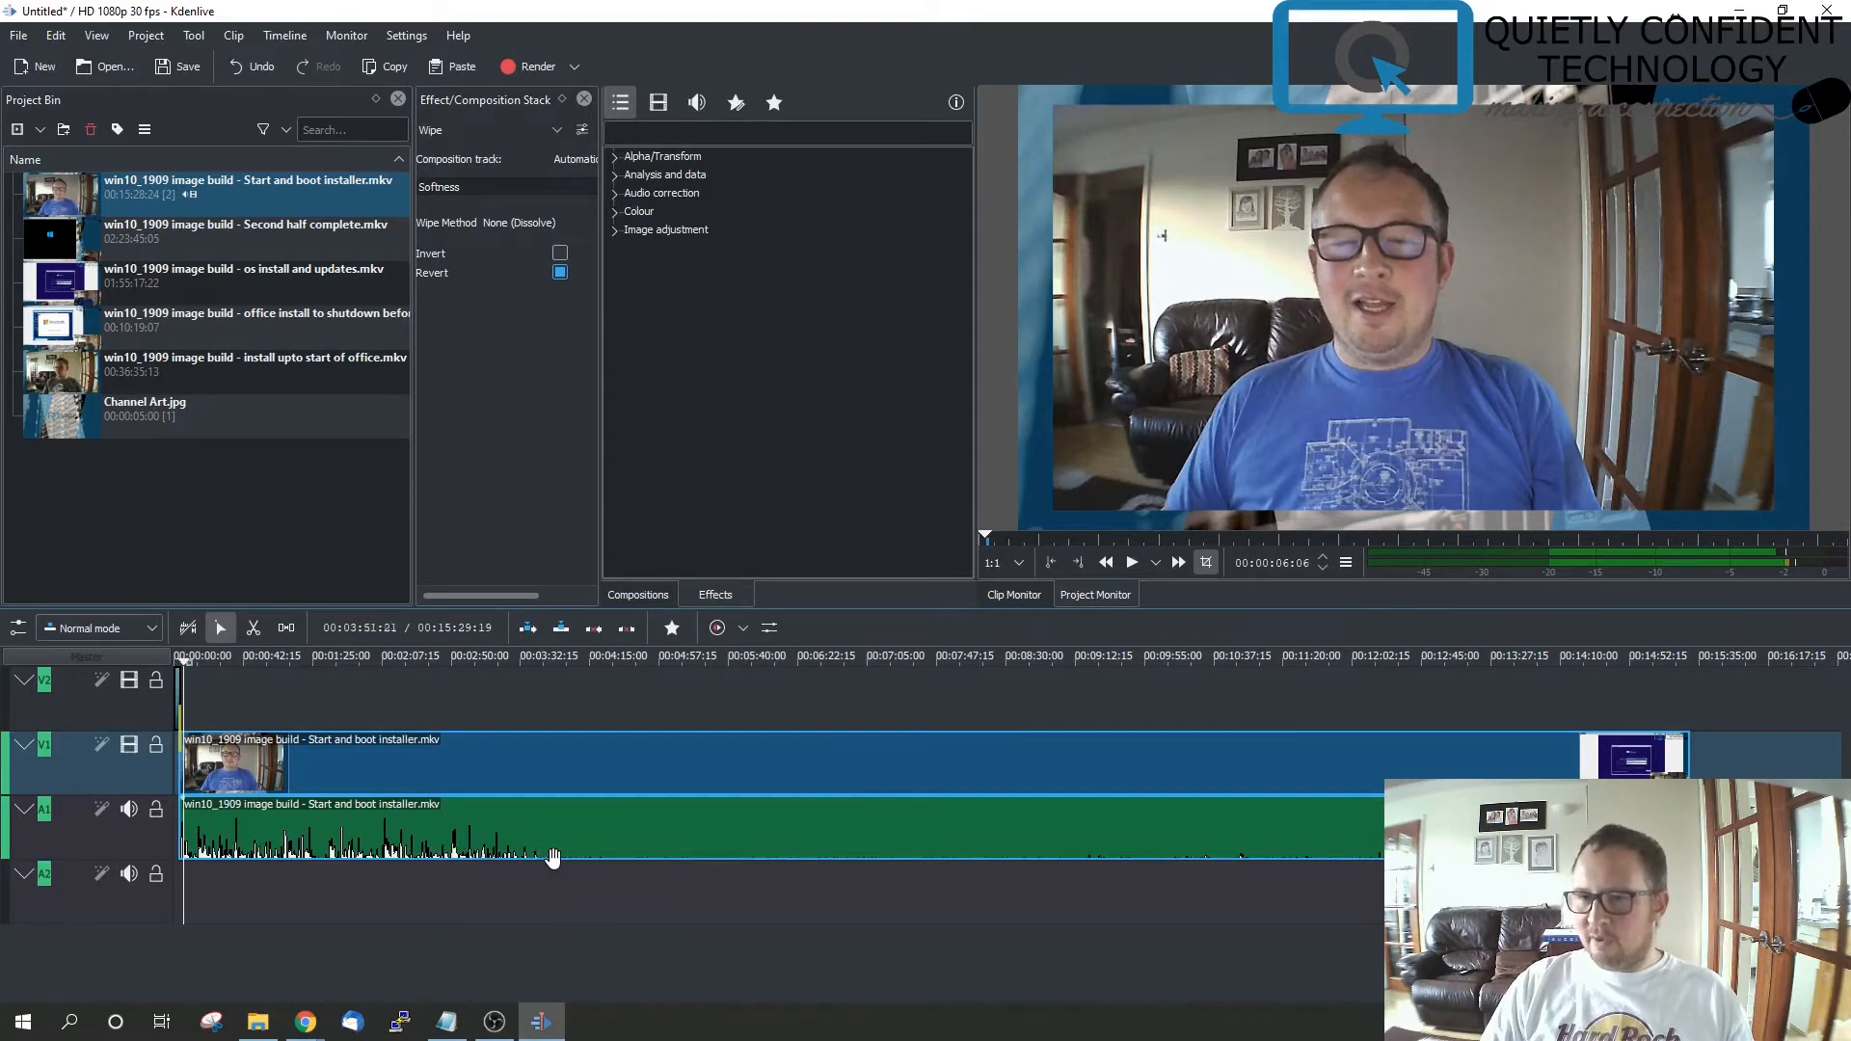
left_click(534, 662)
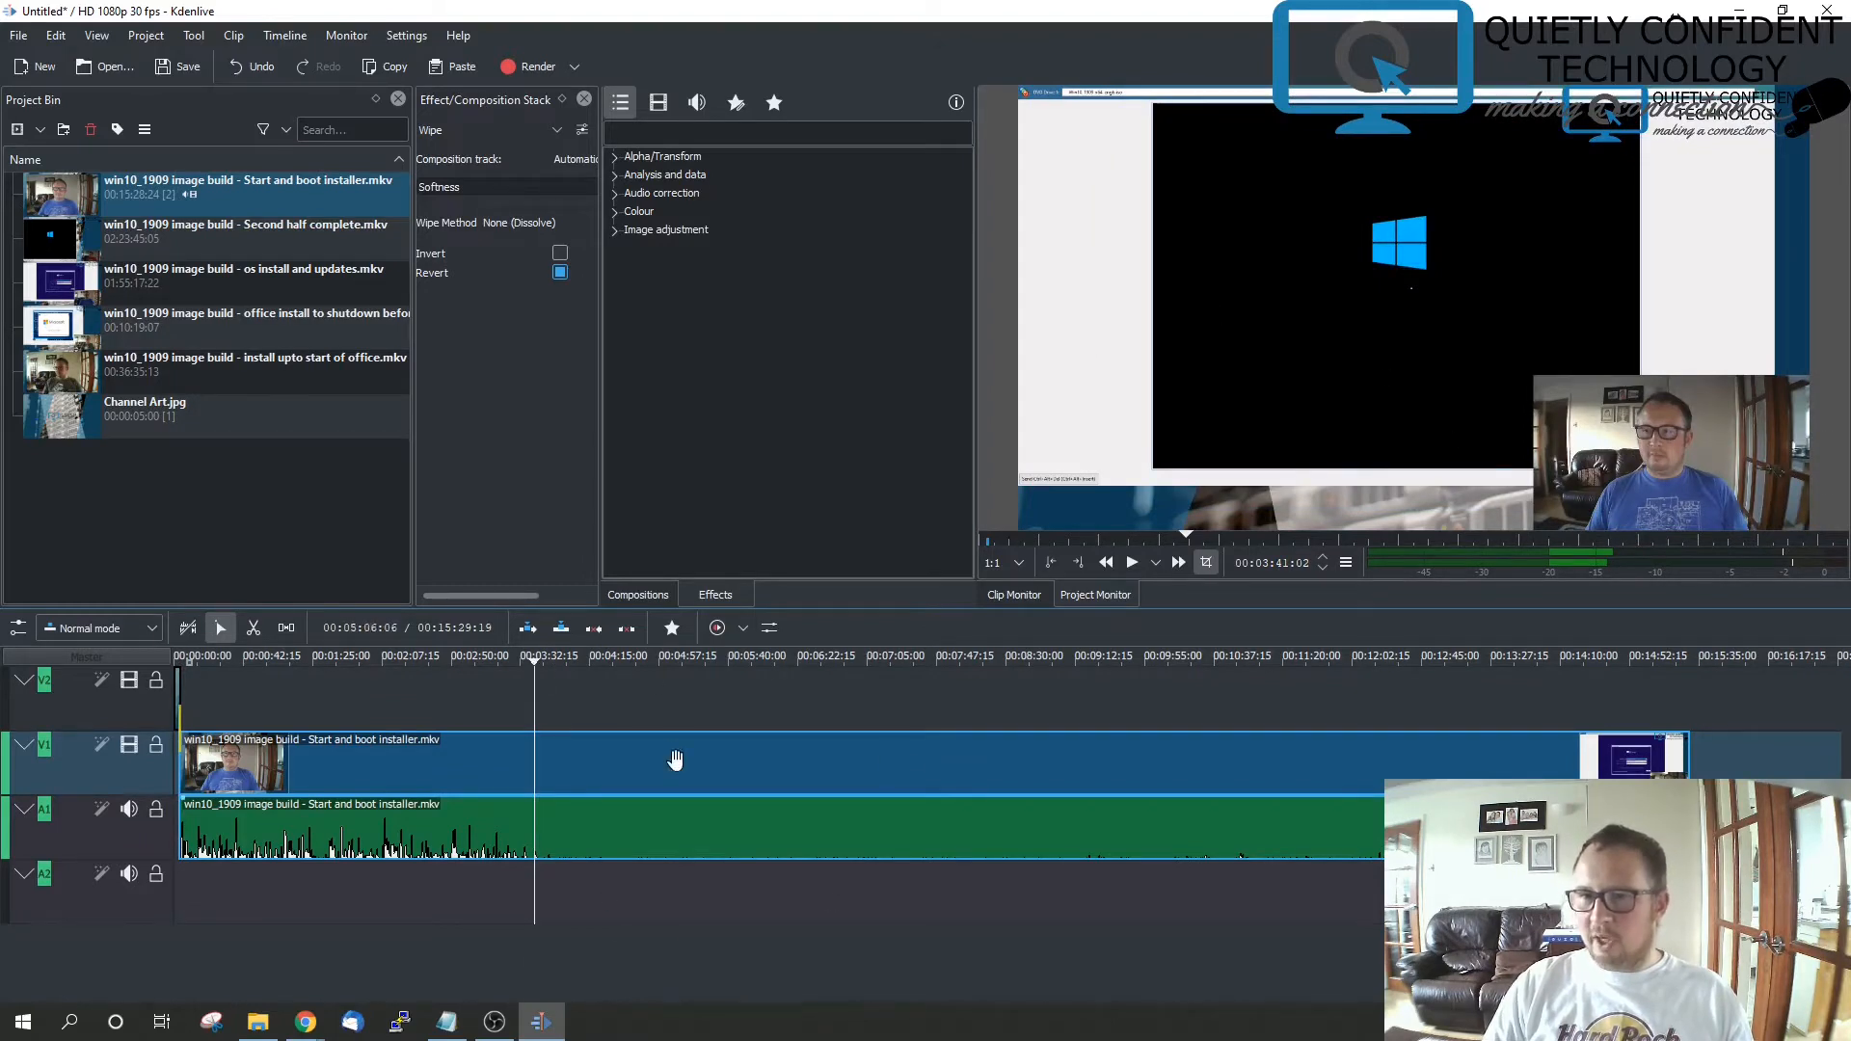
left_click(1134, 562)
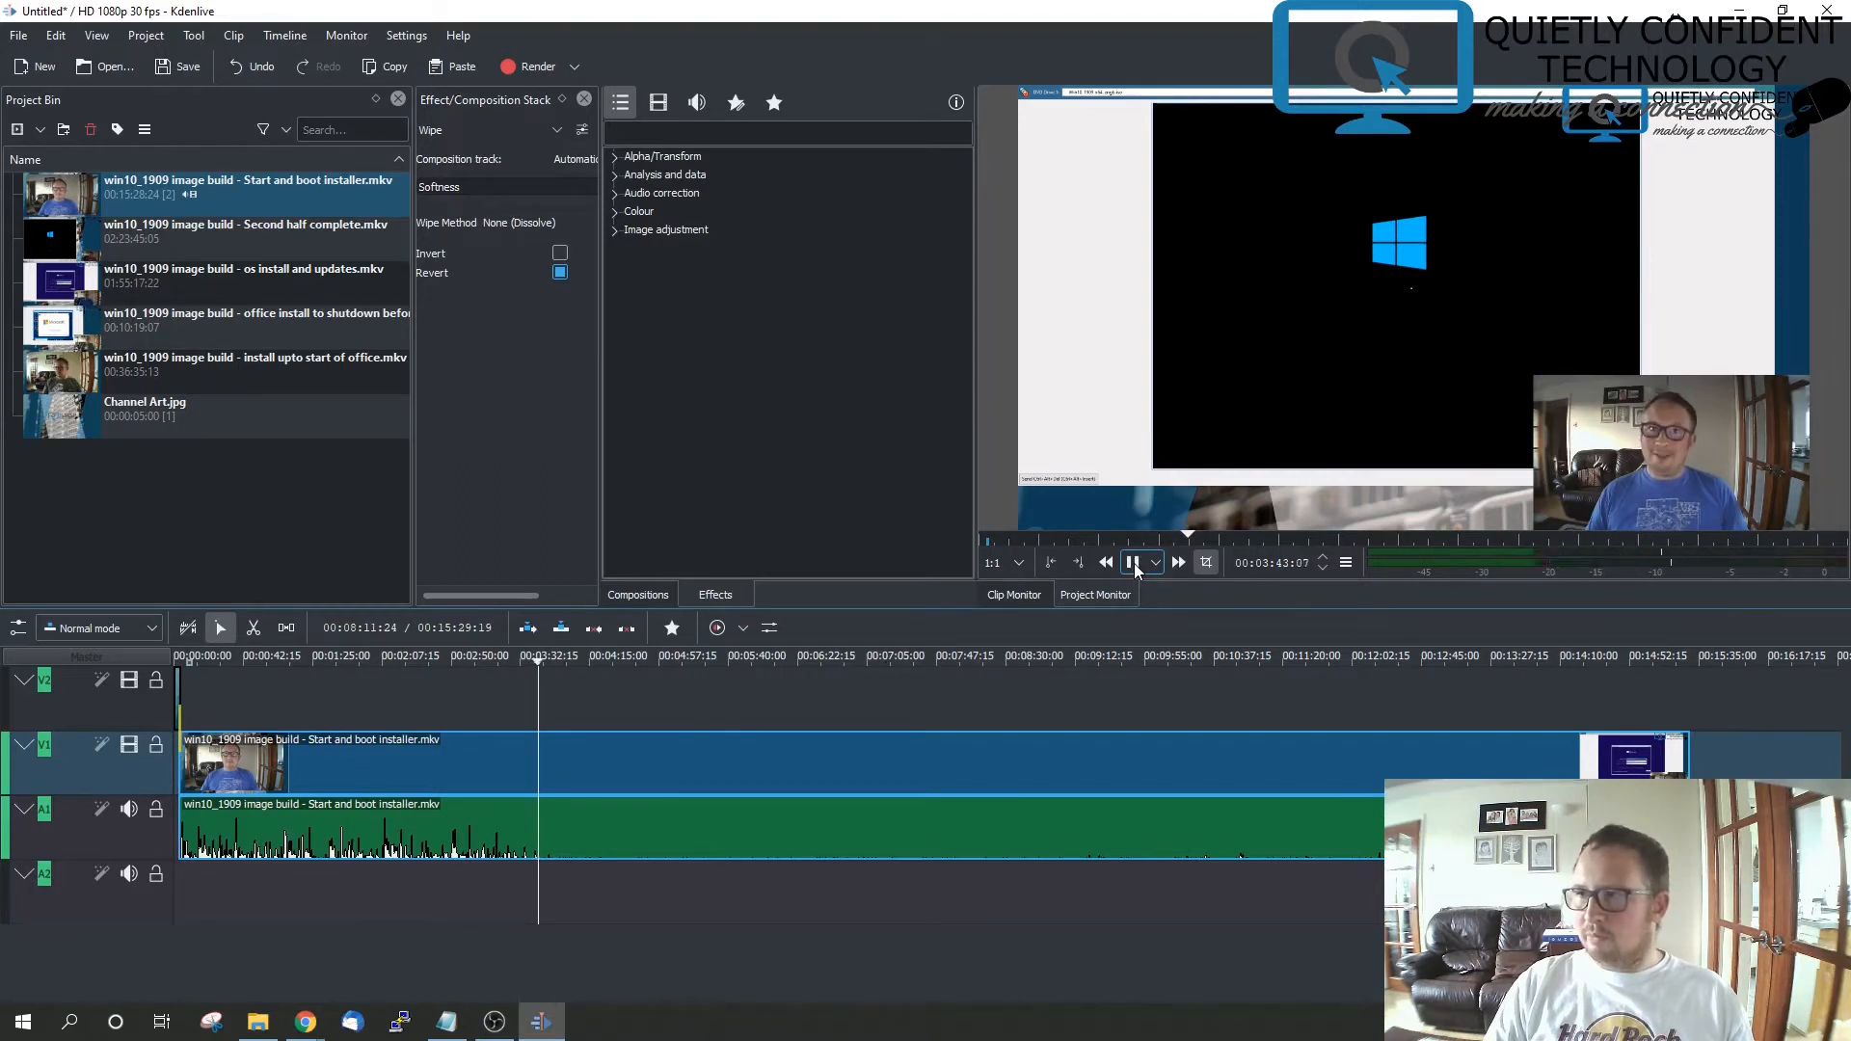
left_click(1134, 563)
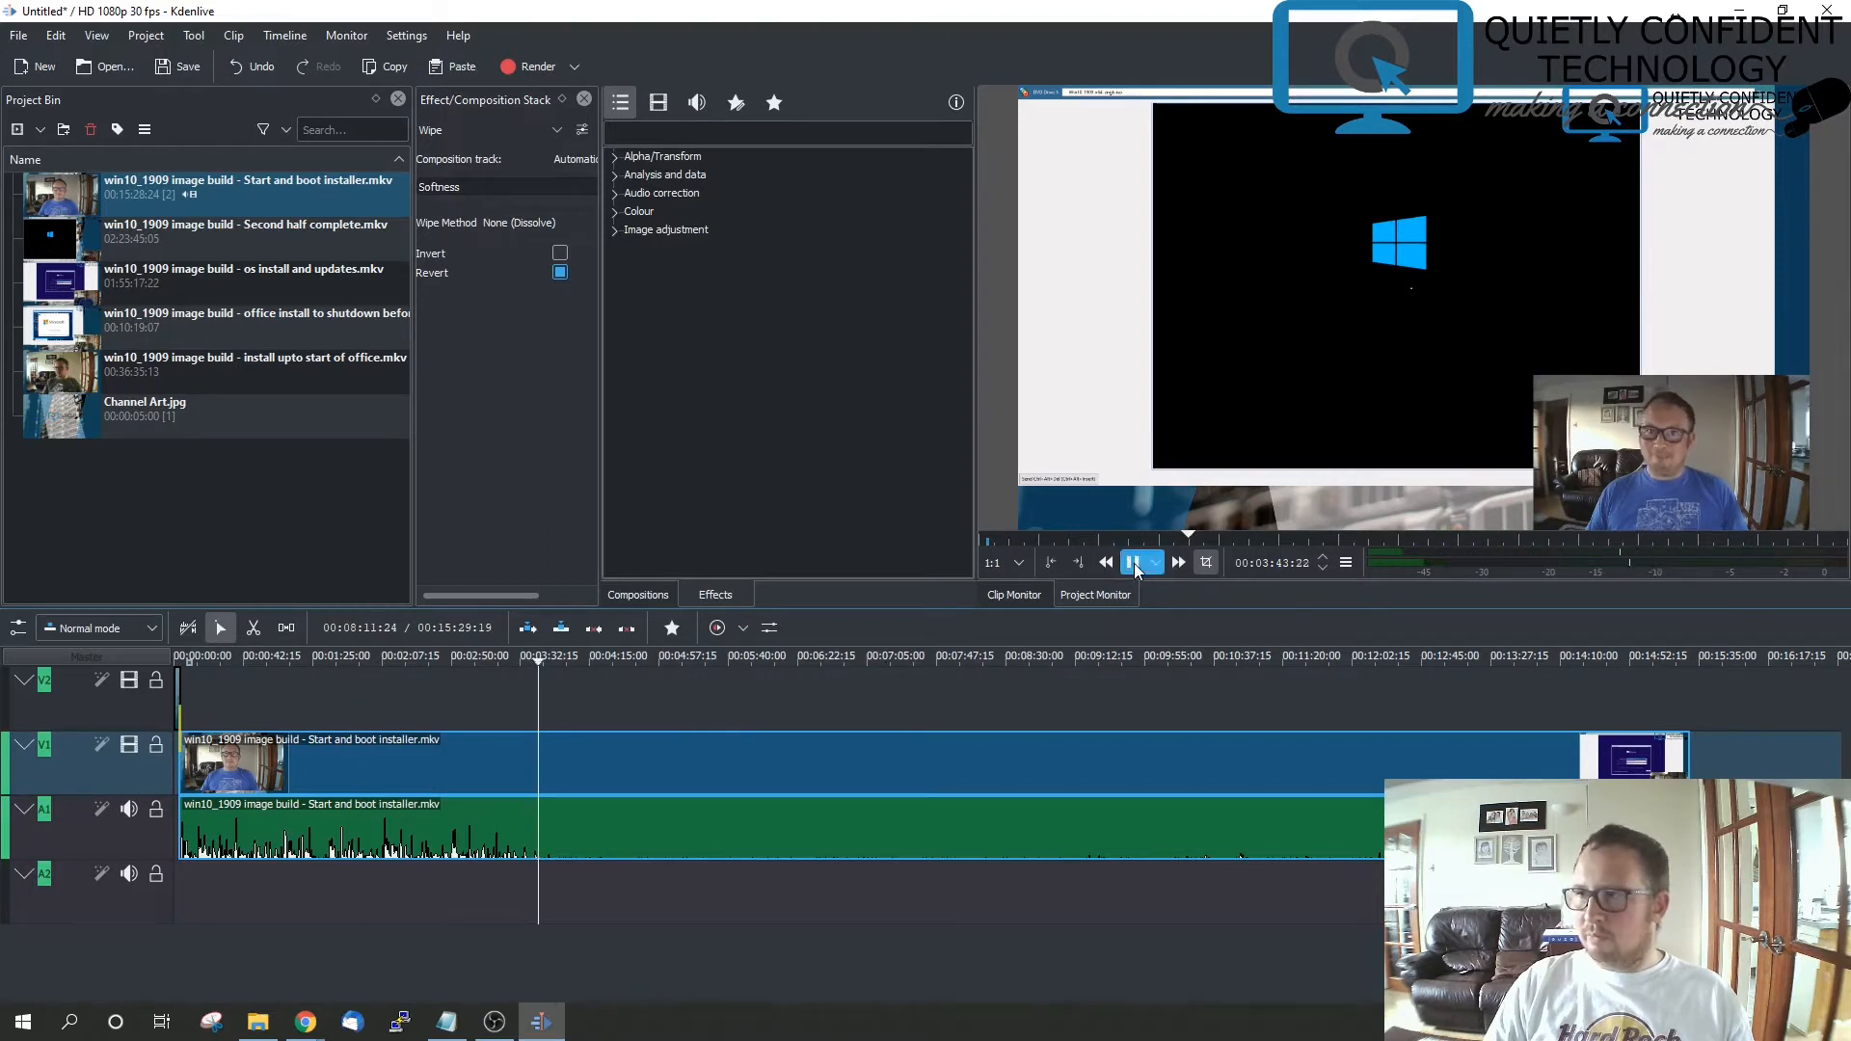
left_click(521, 661)
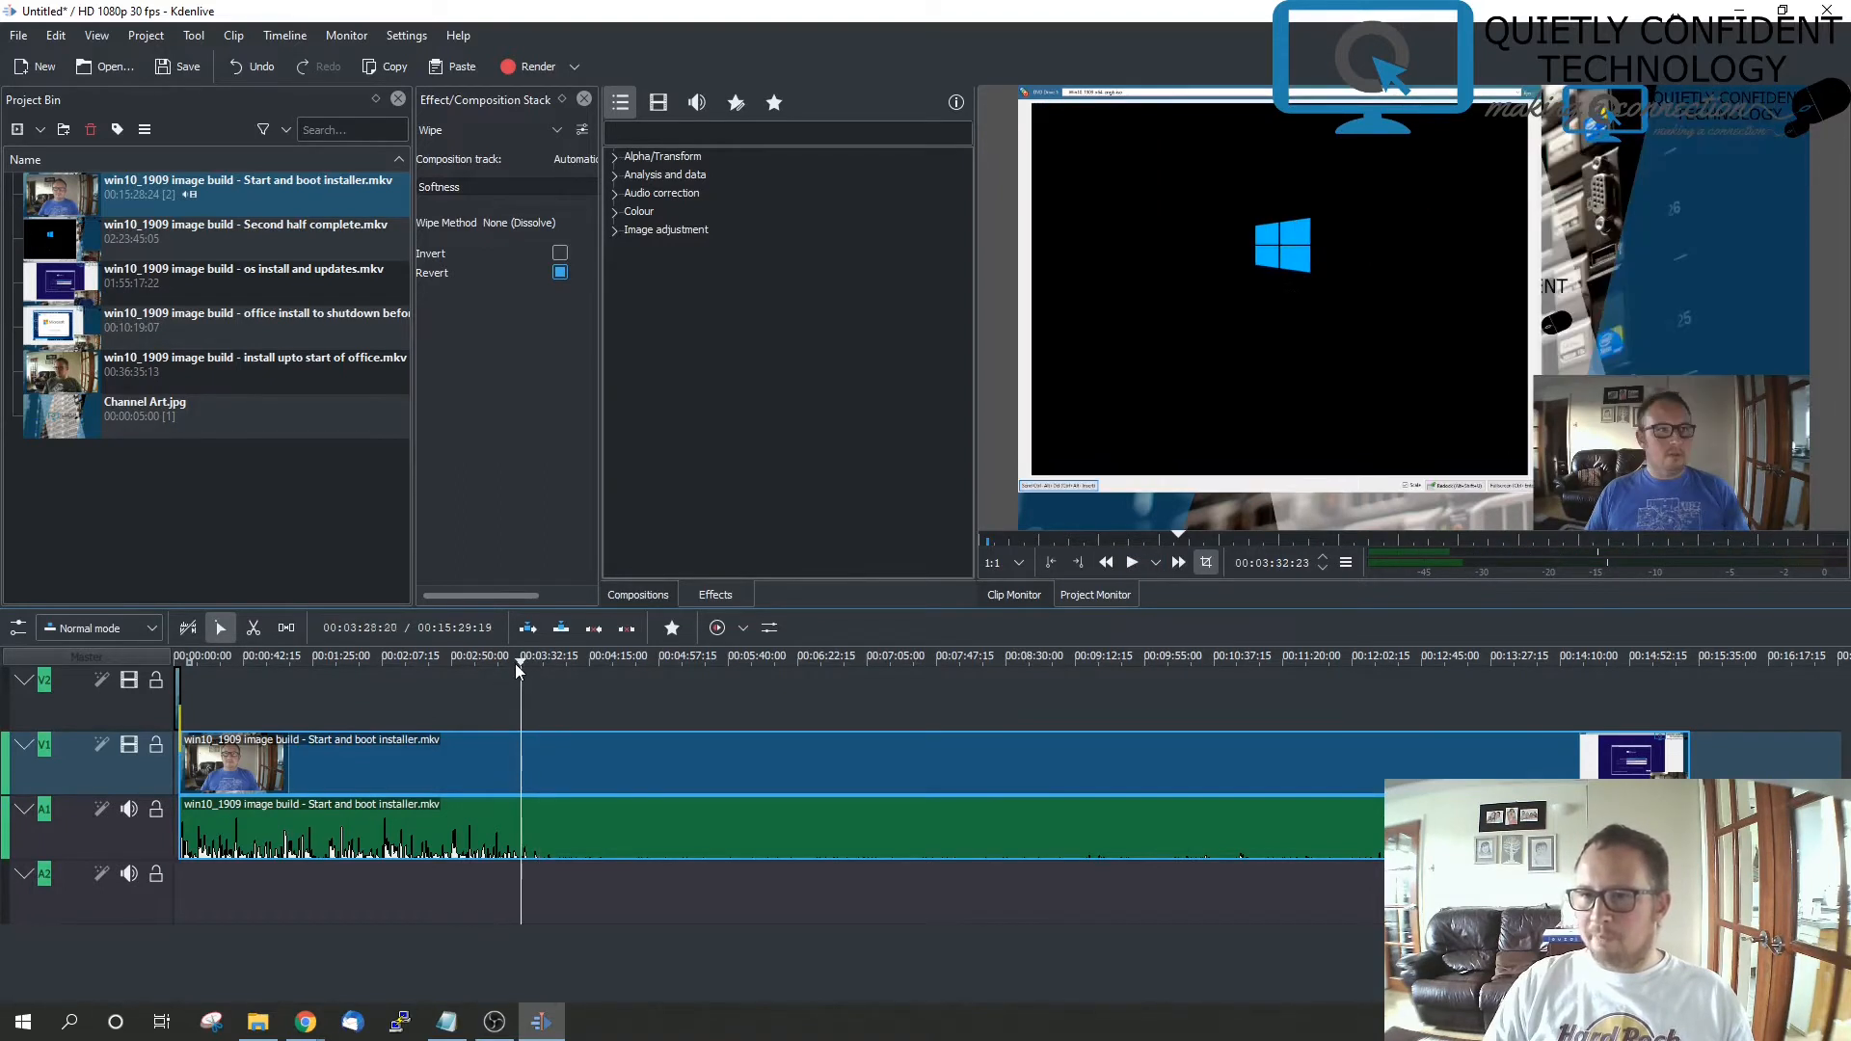
left_click(1133, 563)
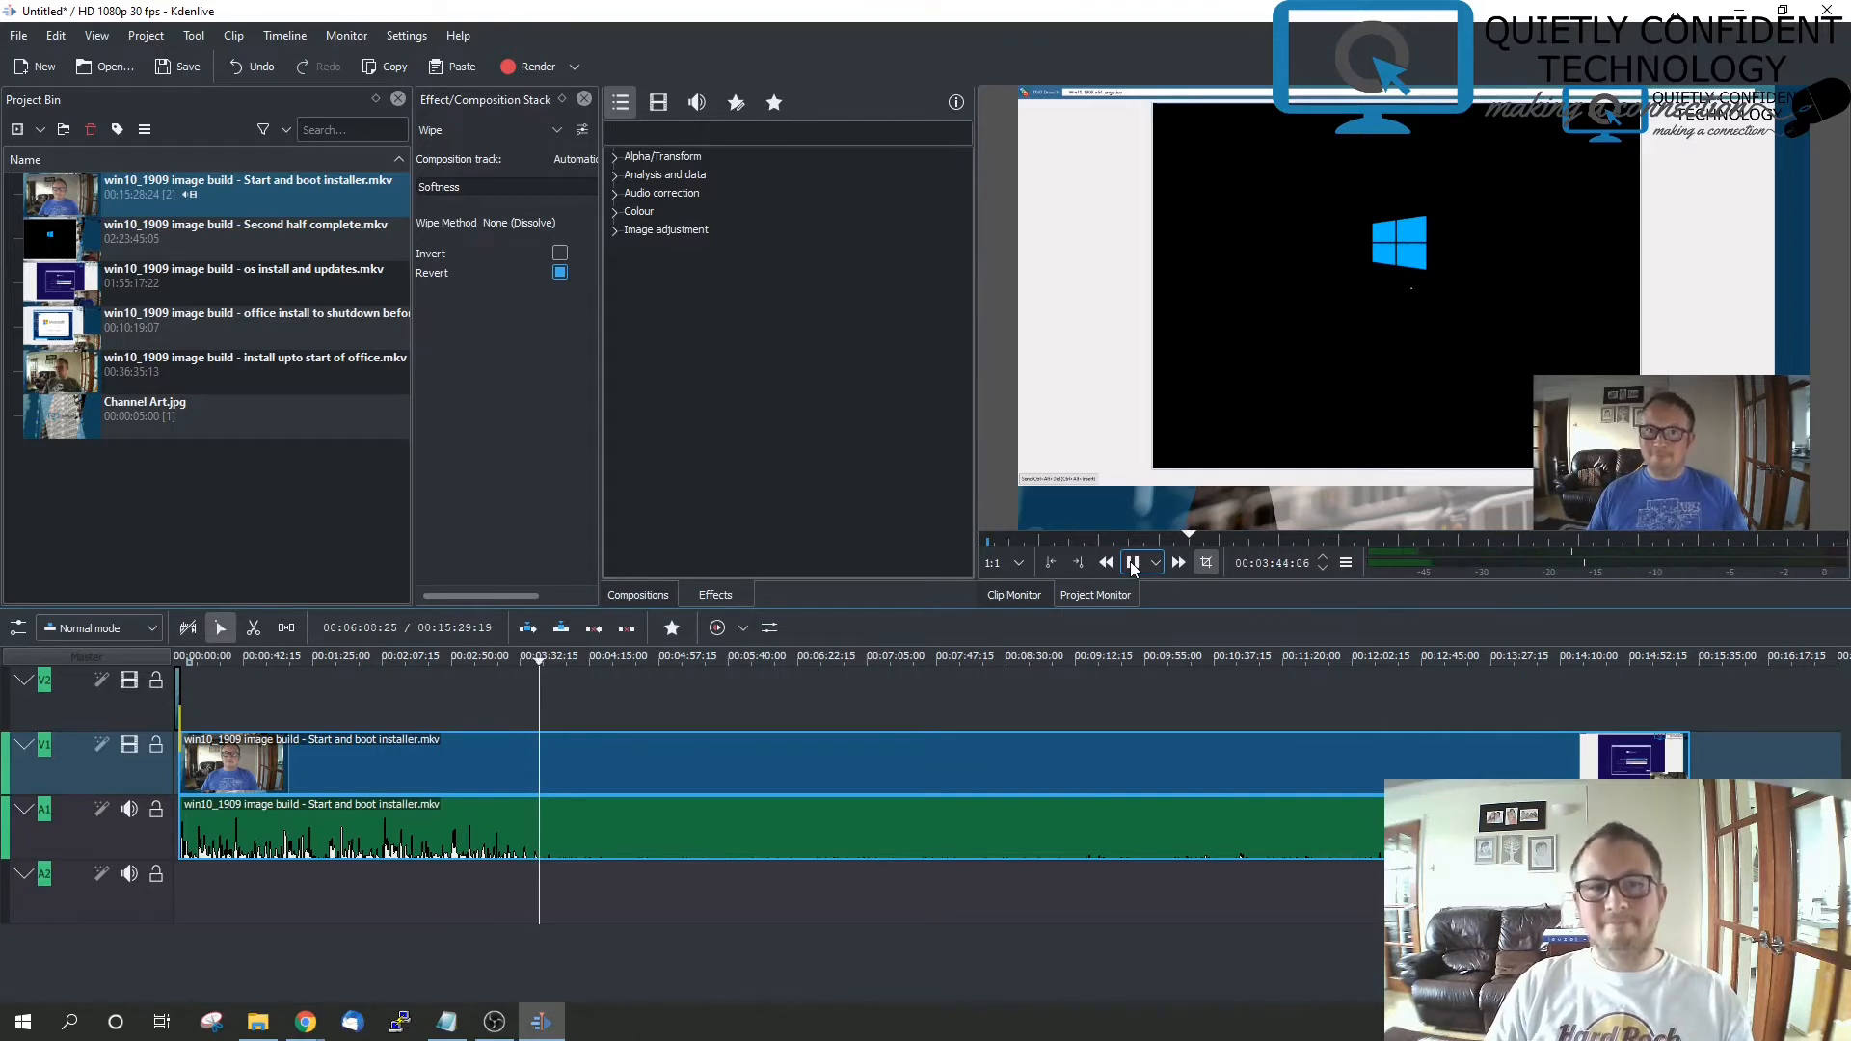
left_click(1132, 563)
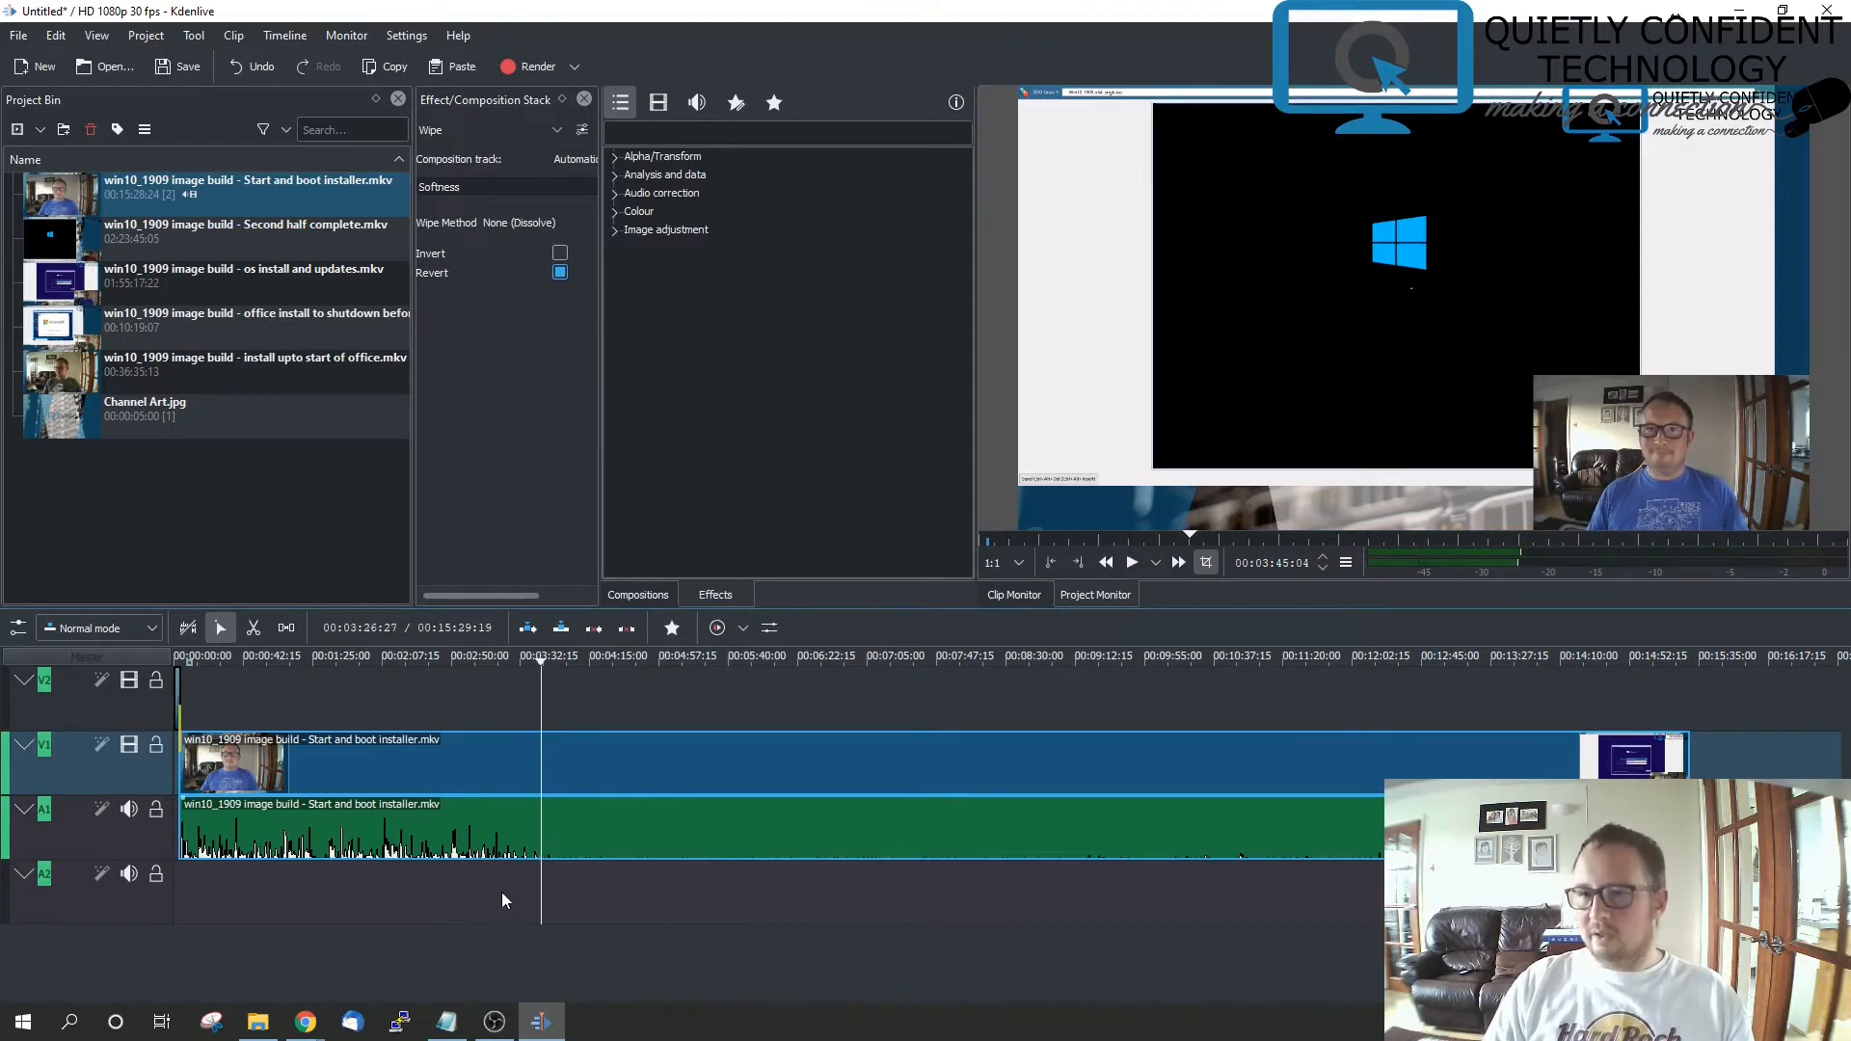
Cut the installer clip at the playhead and delete the piece after the cut, including its audio
scroll(555, 841, "up", 5)
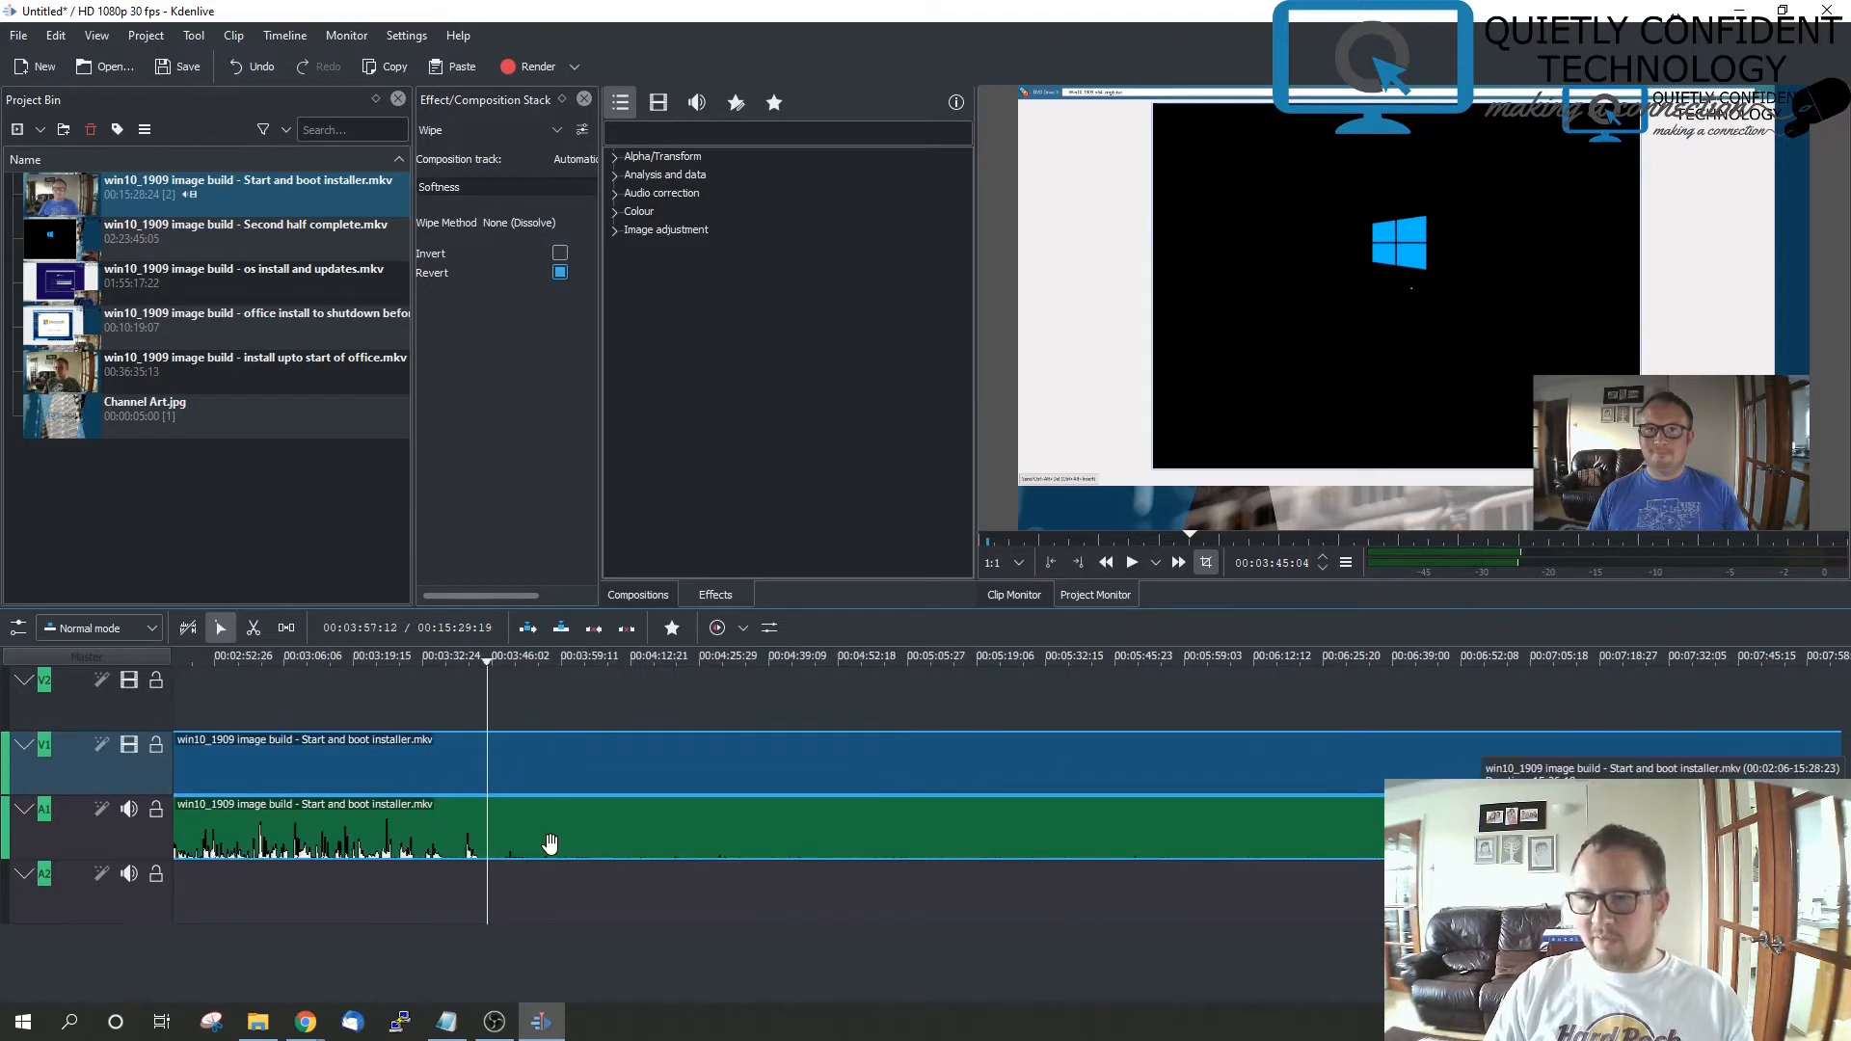
scroll(398, 837, "up", 2)
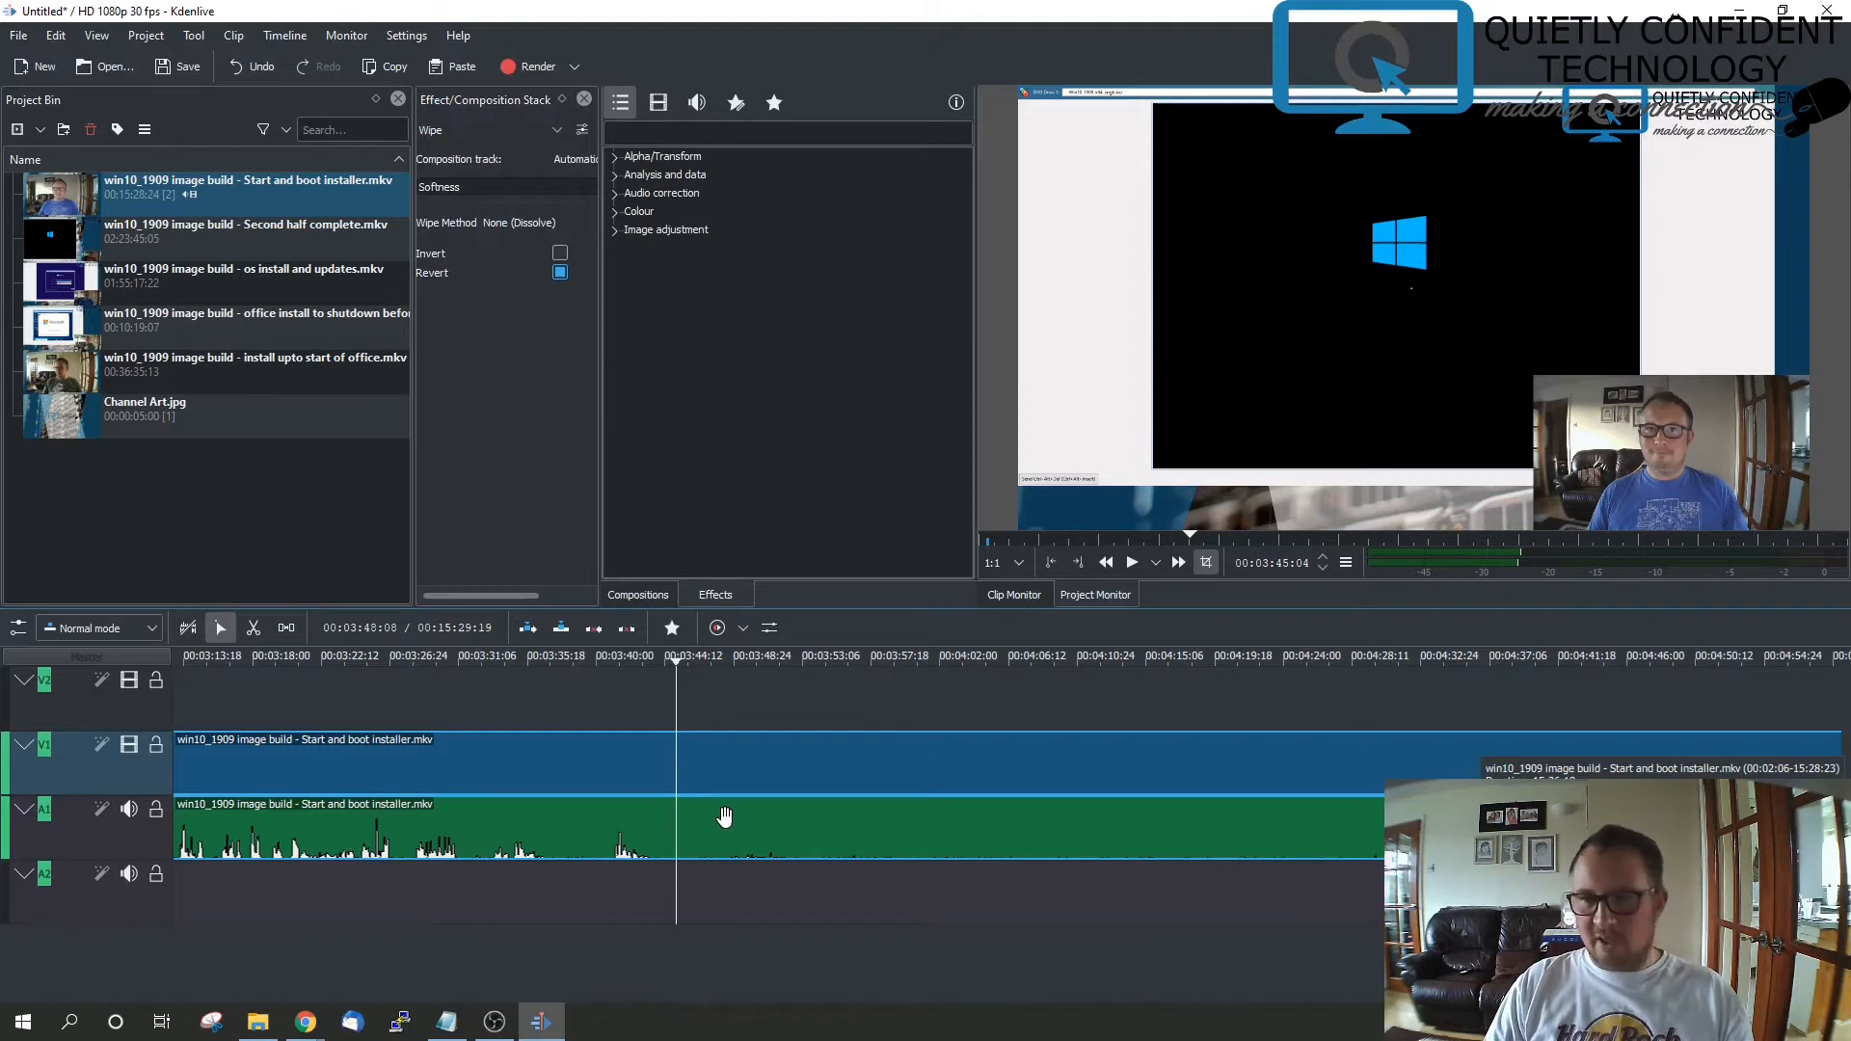
key("x")
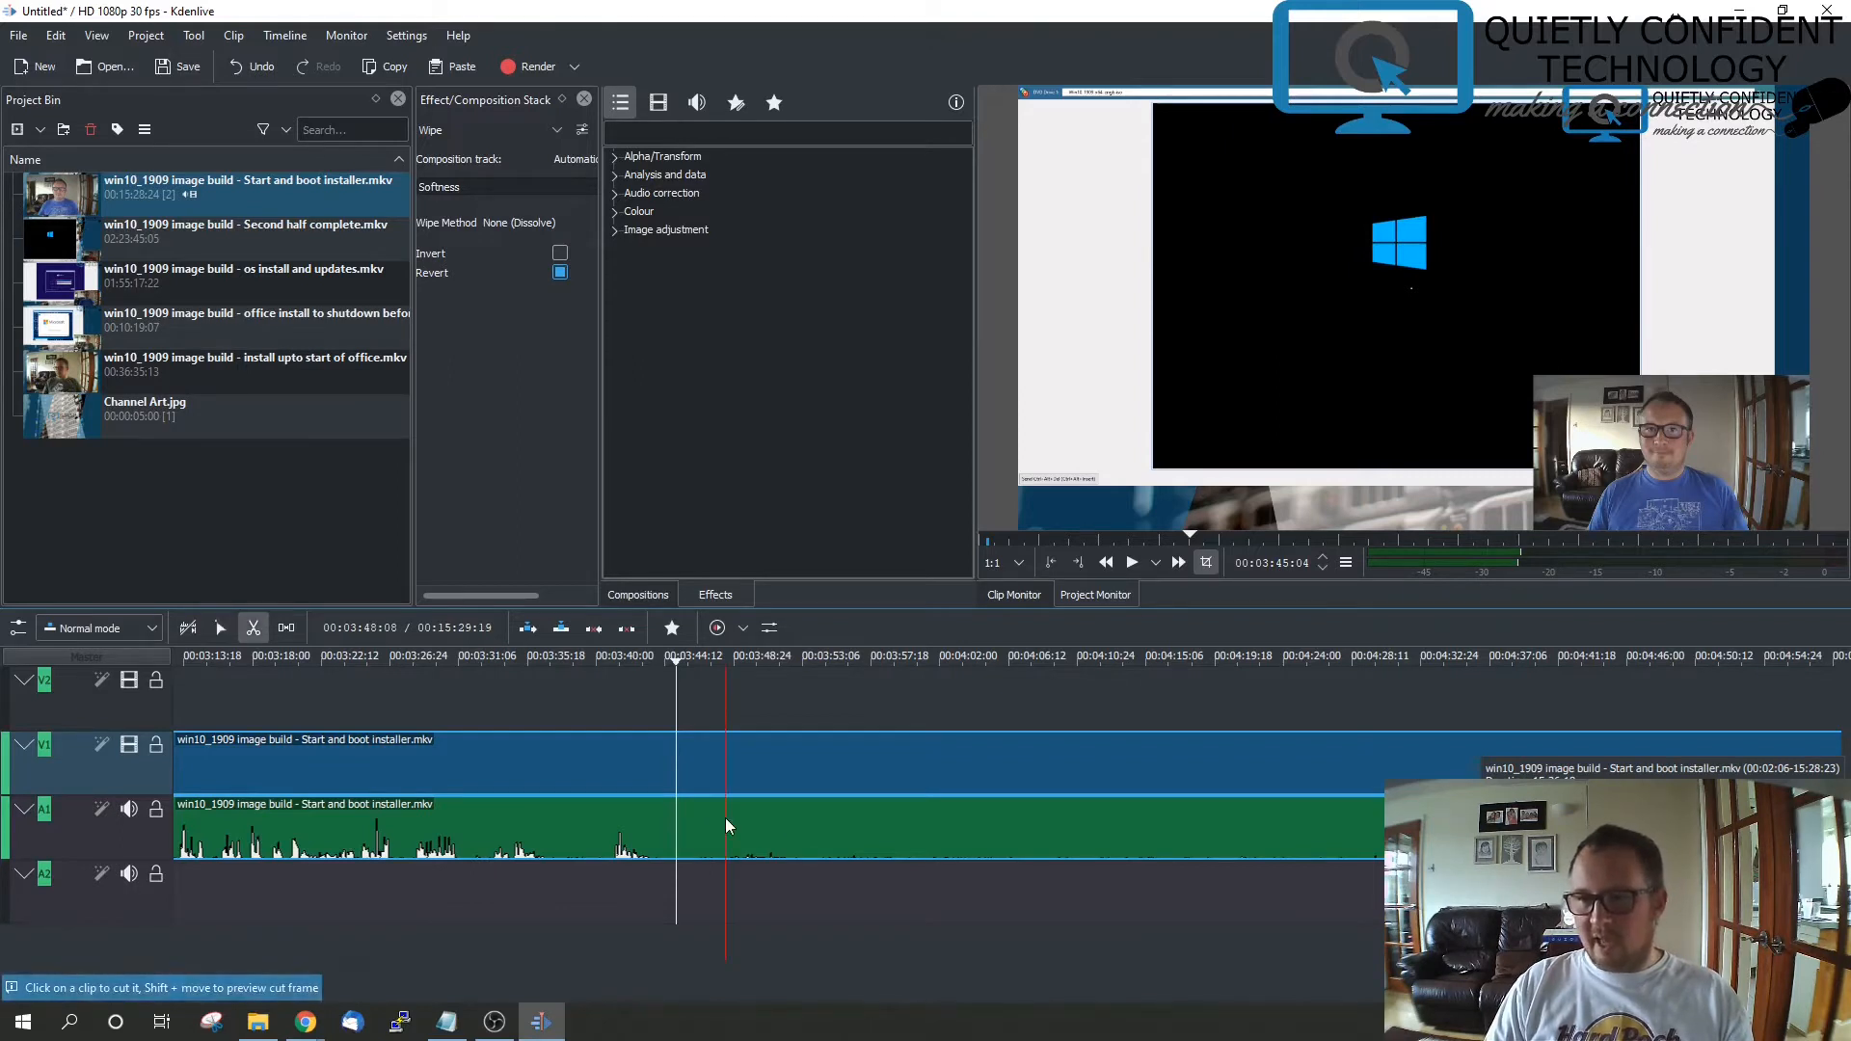
left_click(676, 829)
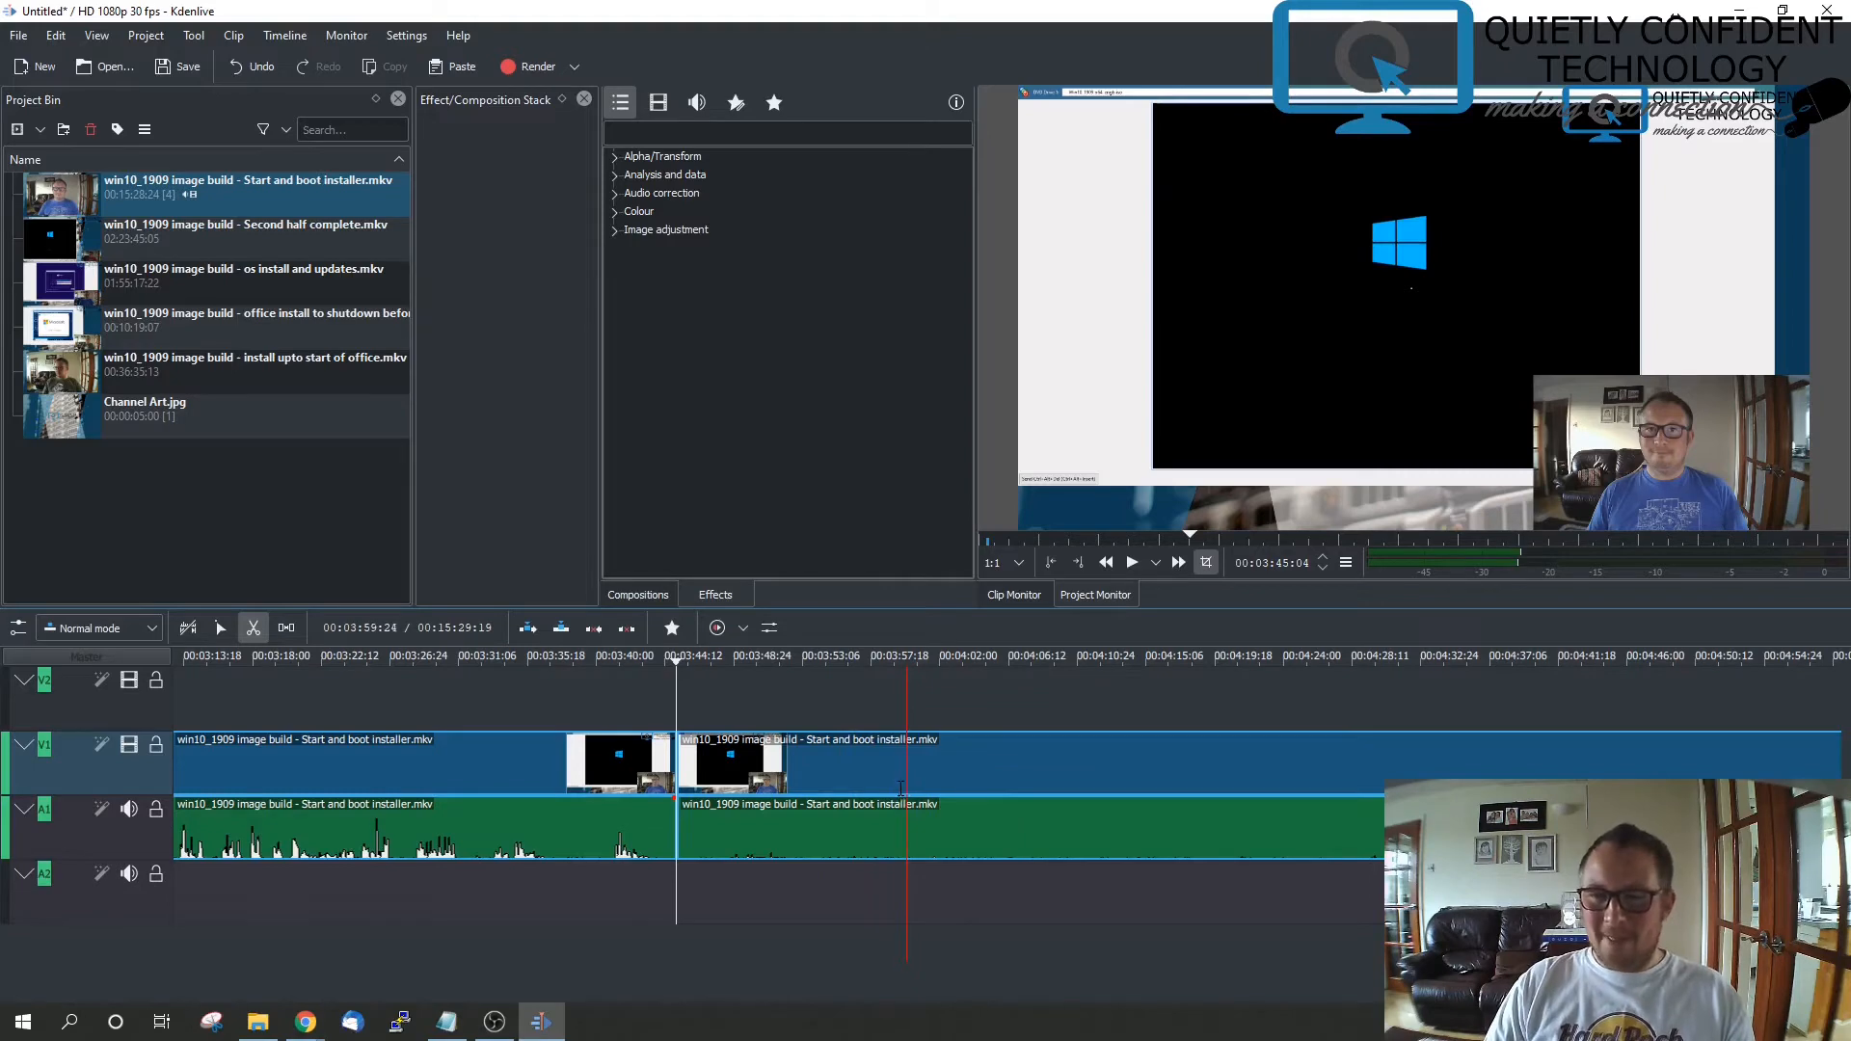
key("s")
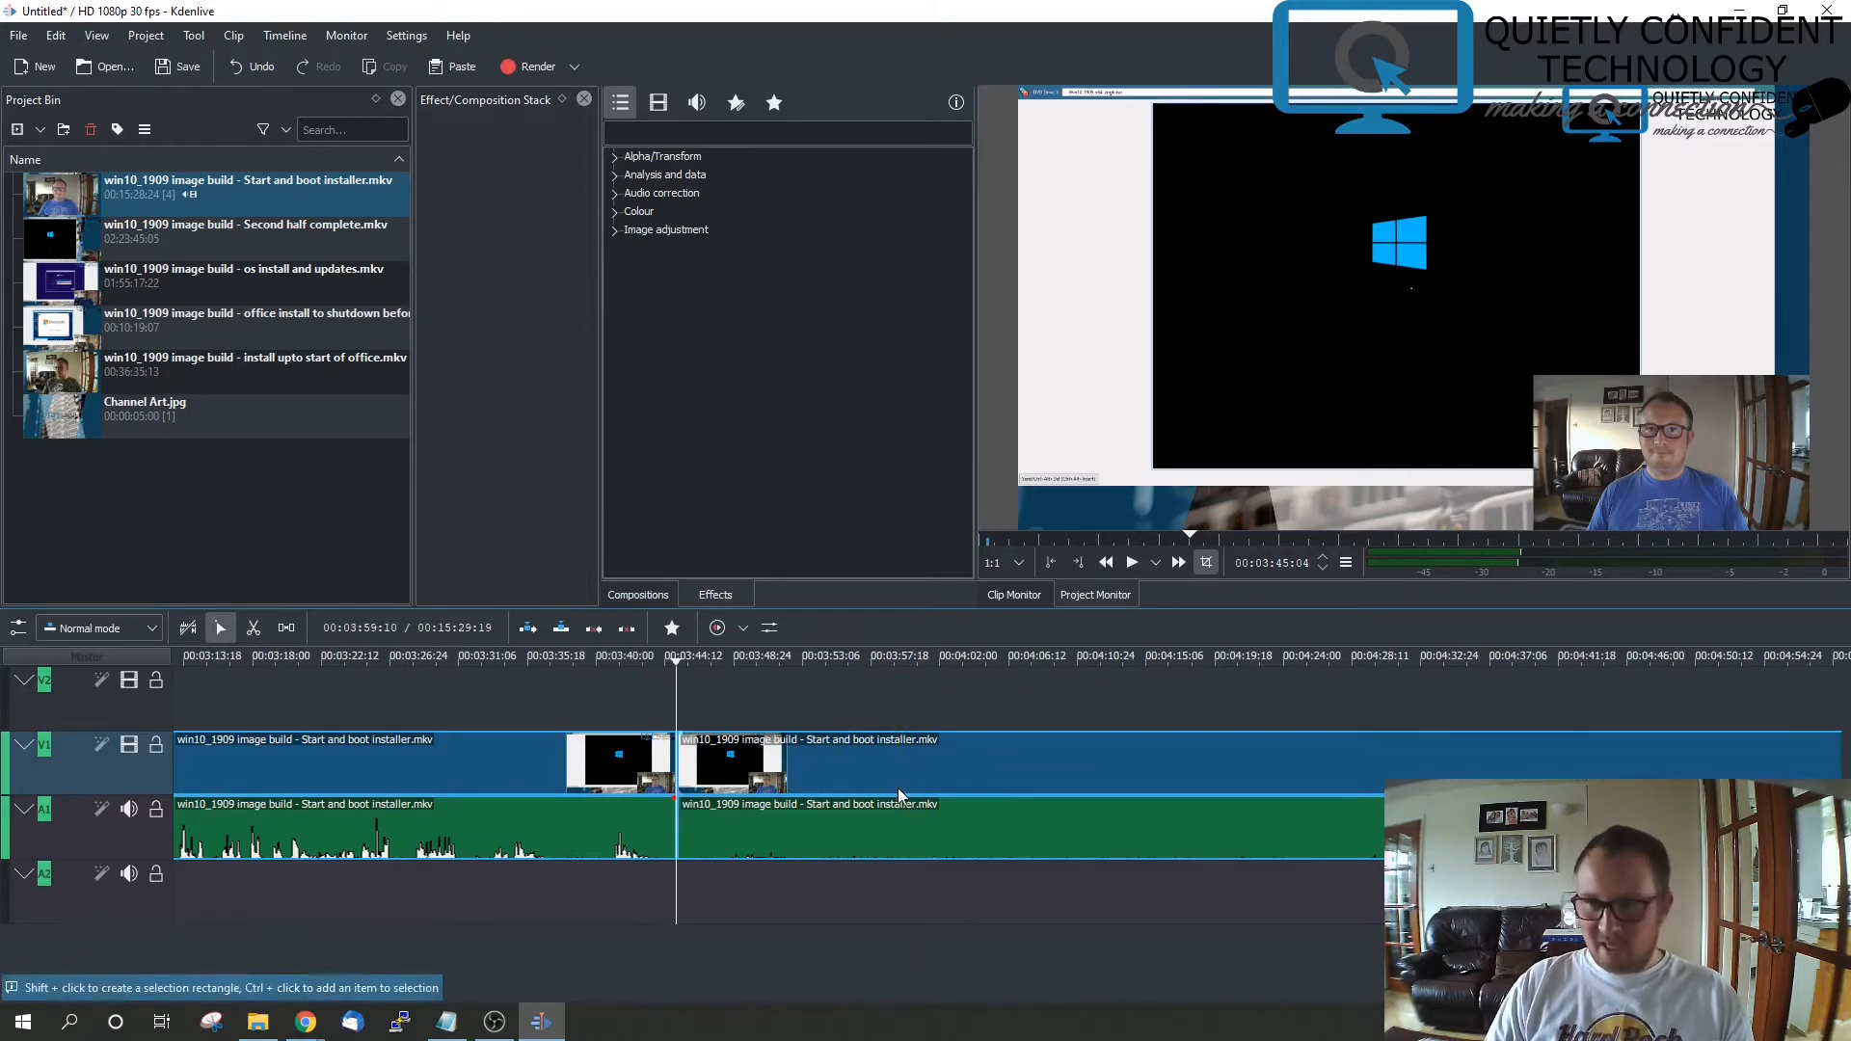
left_click(945, 771)
key("Delete")
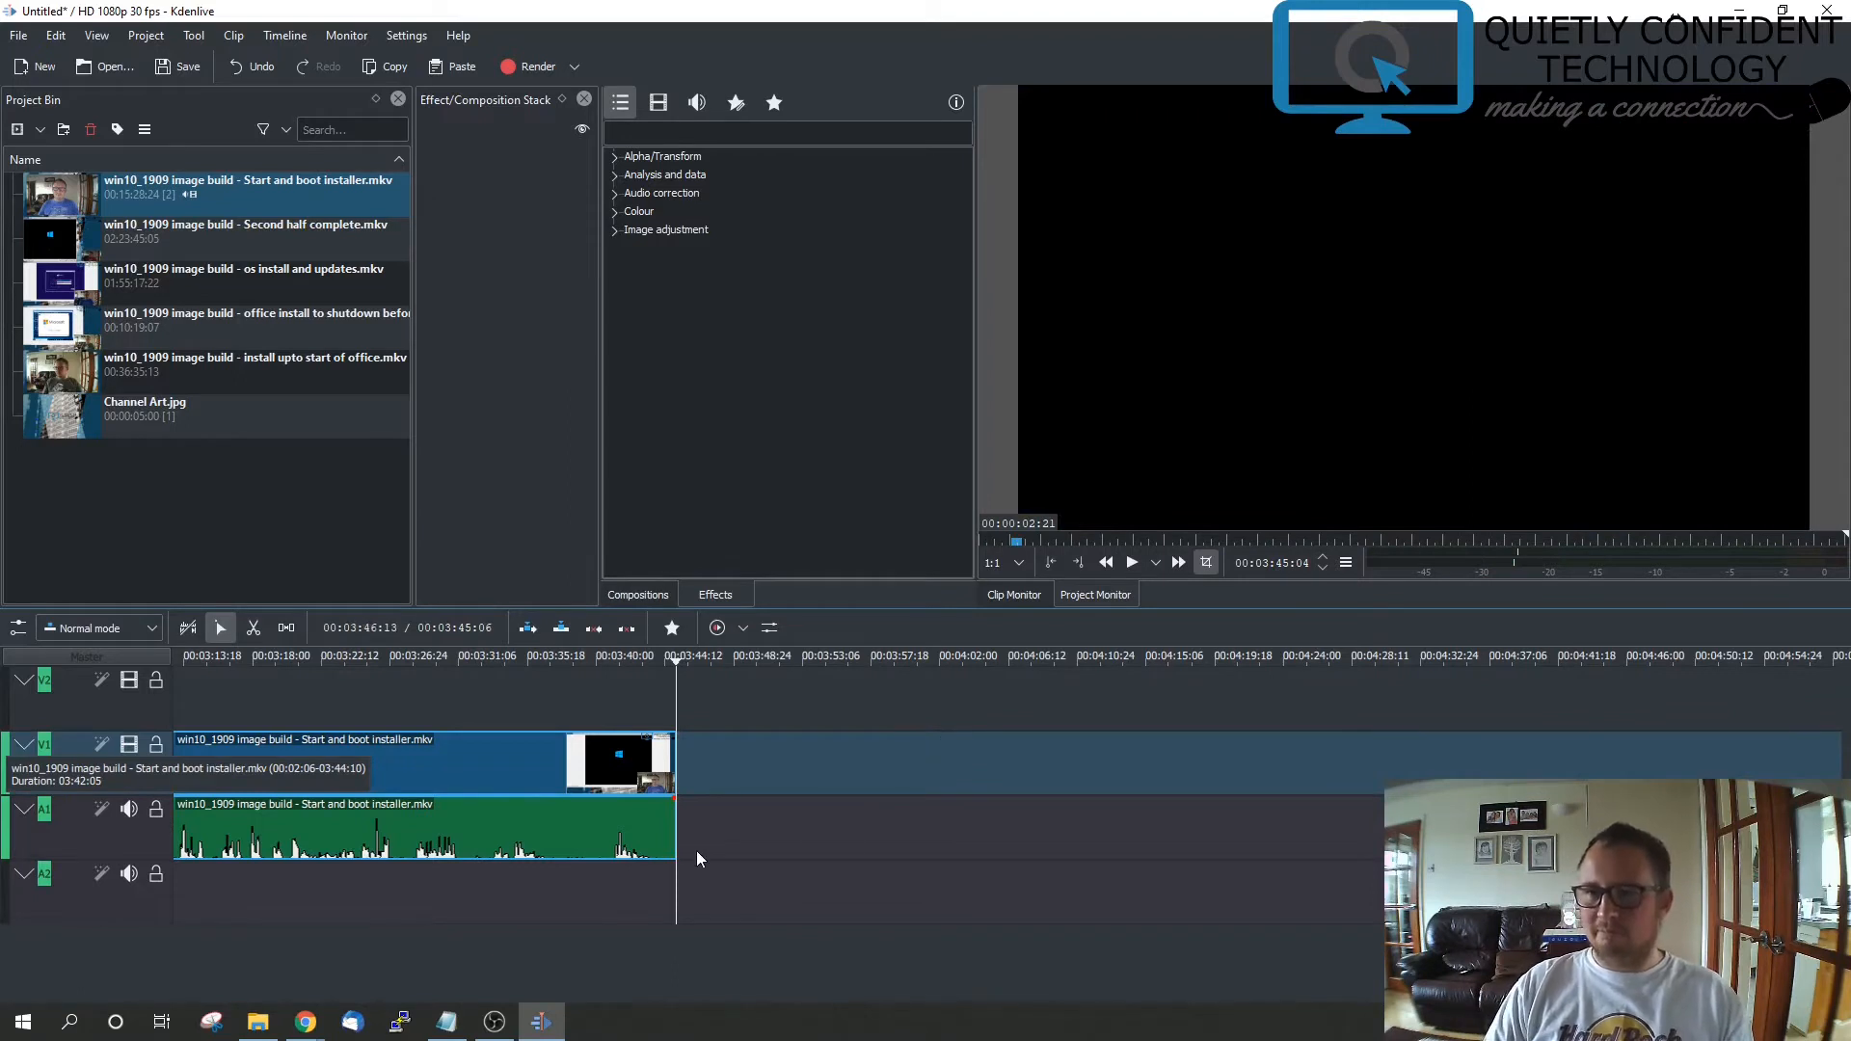
Add the "os install and updates" clip to track V2, starting at about 00:03:44 so it slightly overlaps the installer clip's end
mouse_move(110, 280)
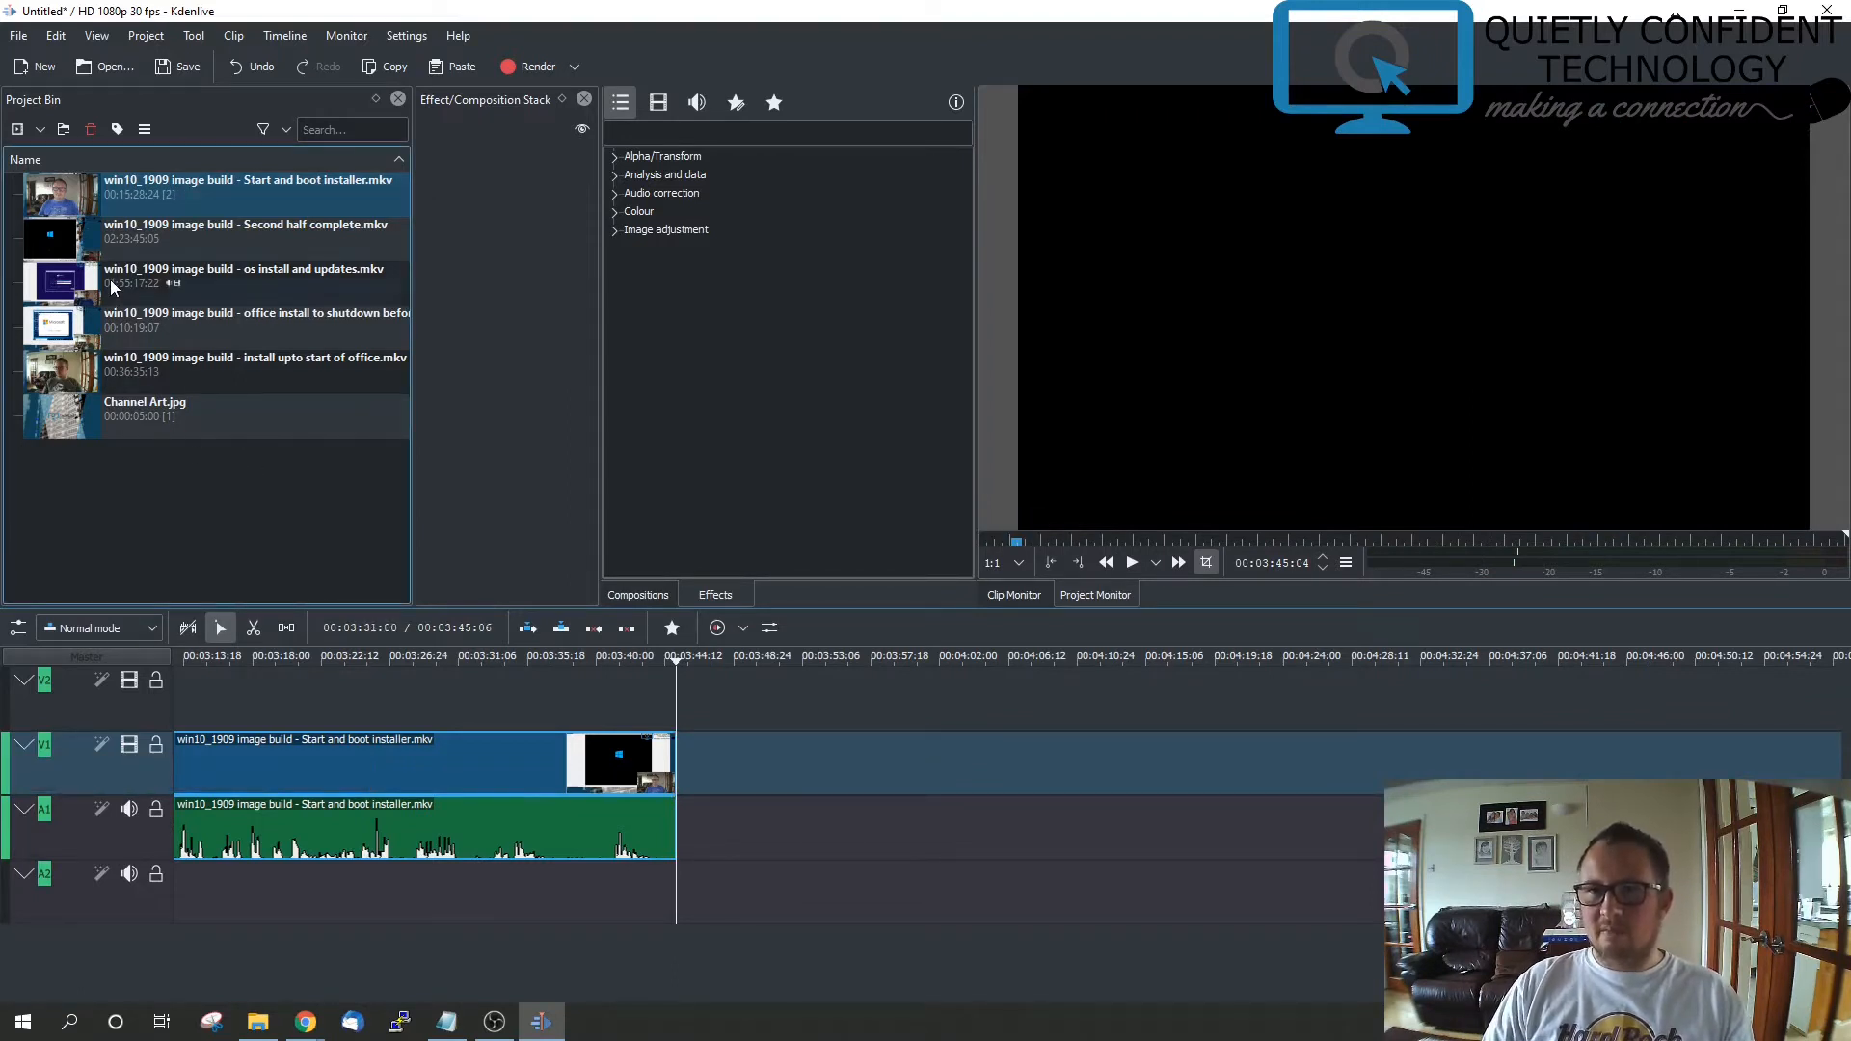
left_click(200, 281)
left_click_drag(183, 280, 670, 689)
scroll(723, 822, "up", 4)
scroll(862, 823, "down", 4)
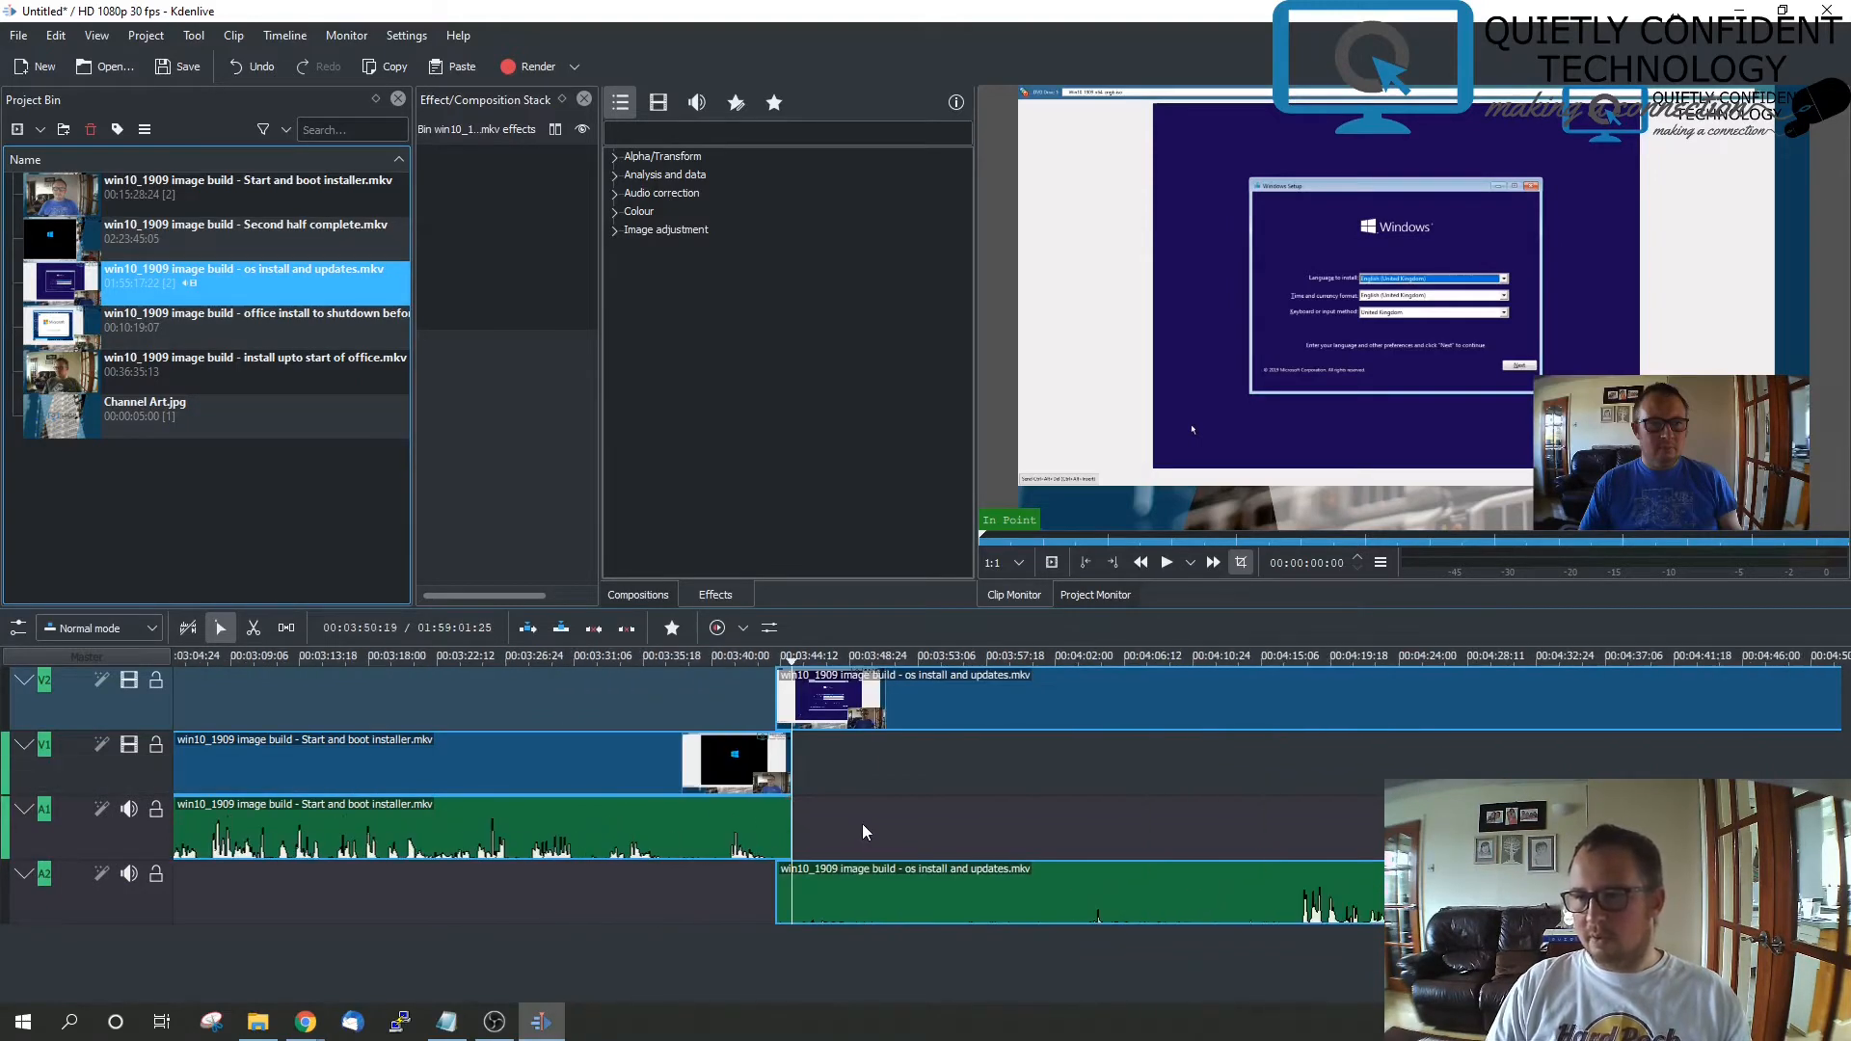
scroll(813, 810, "down", 1)
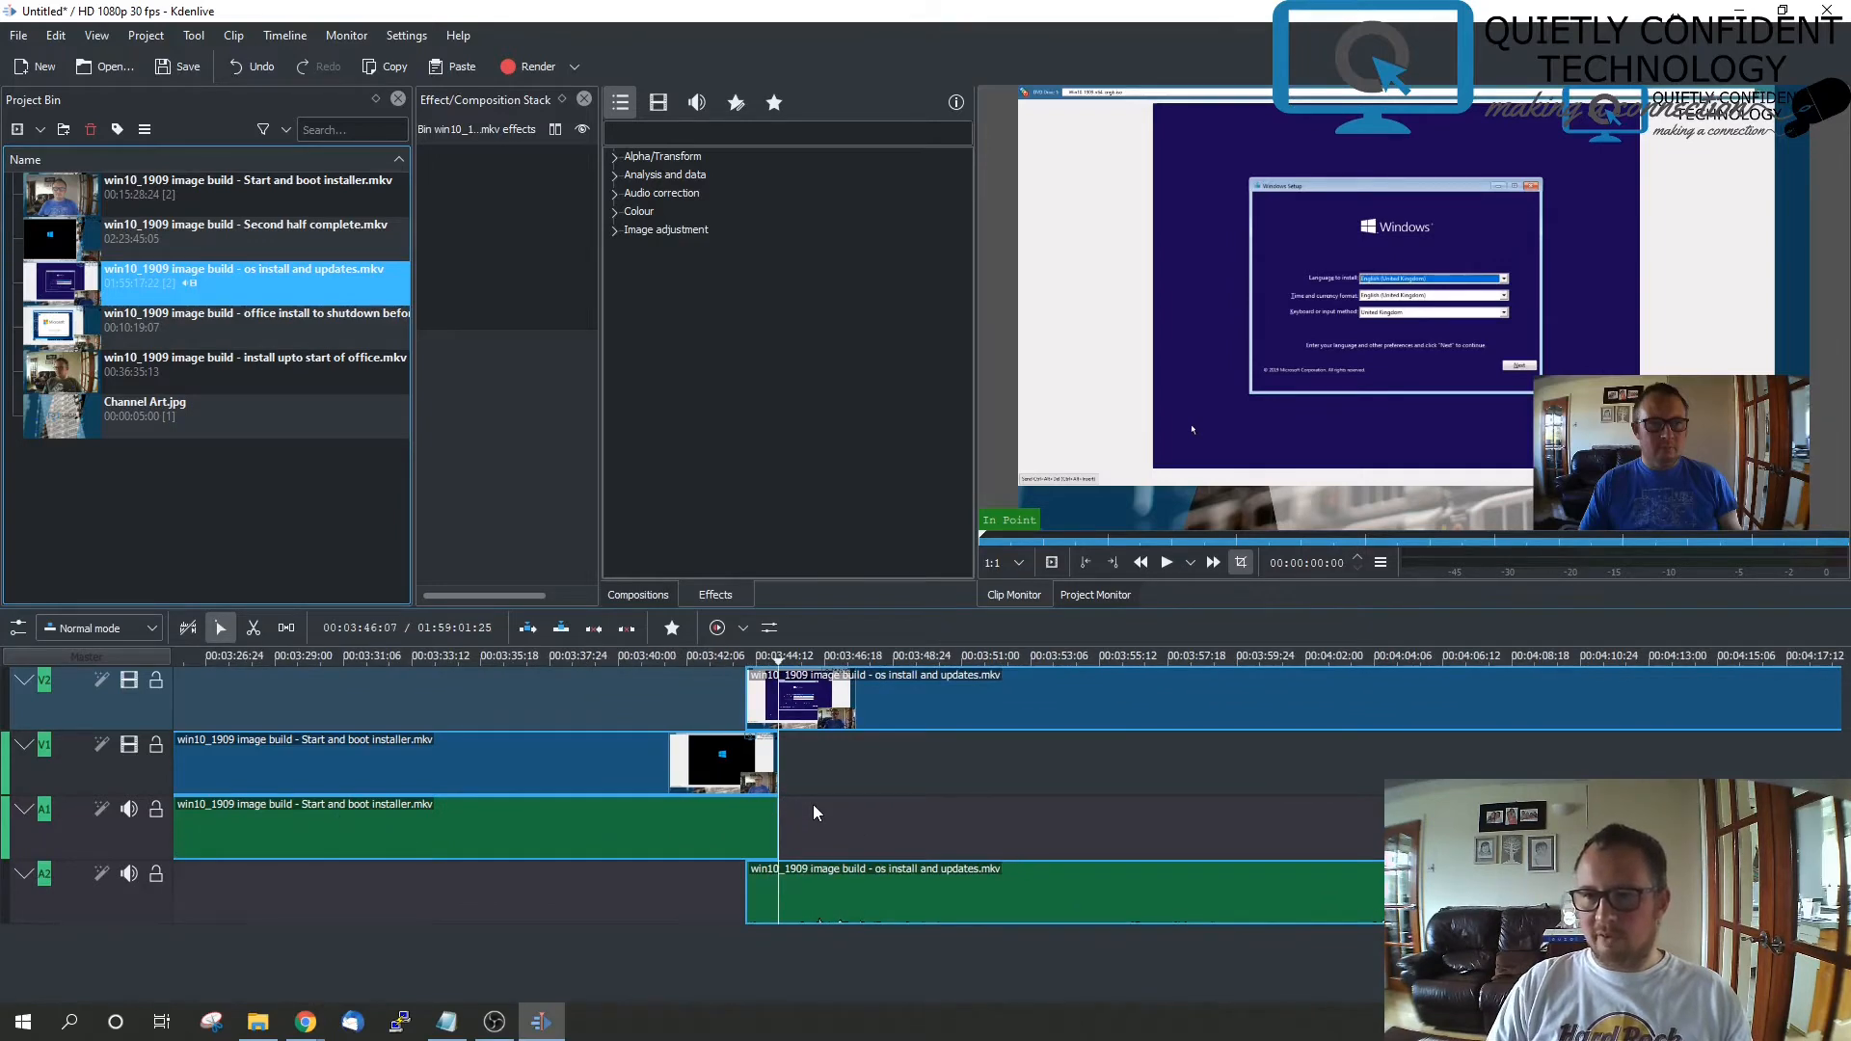
Review the timeline from the start through the installer clip to its overlap with the "os install and updates" clip
scroll(812, 804, "up", 5)
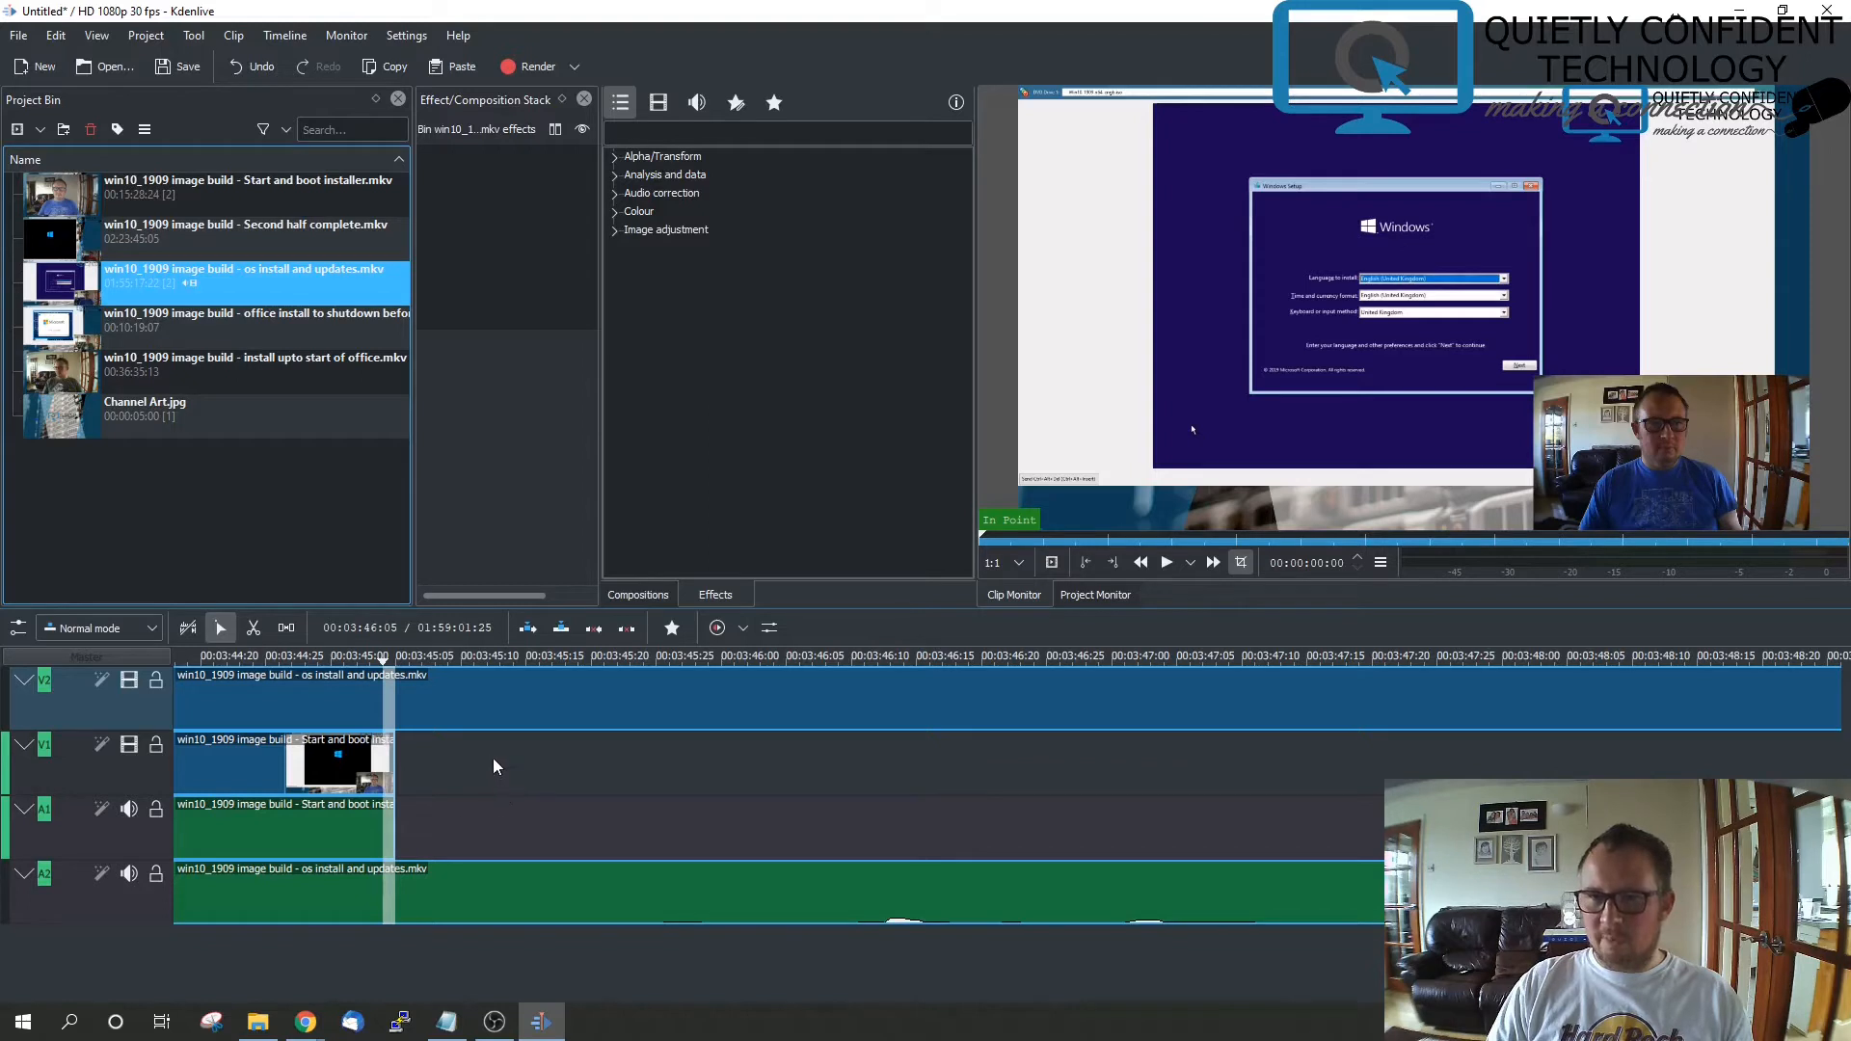
scroll(465, 834, "up", 2)
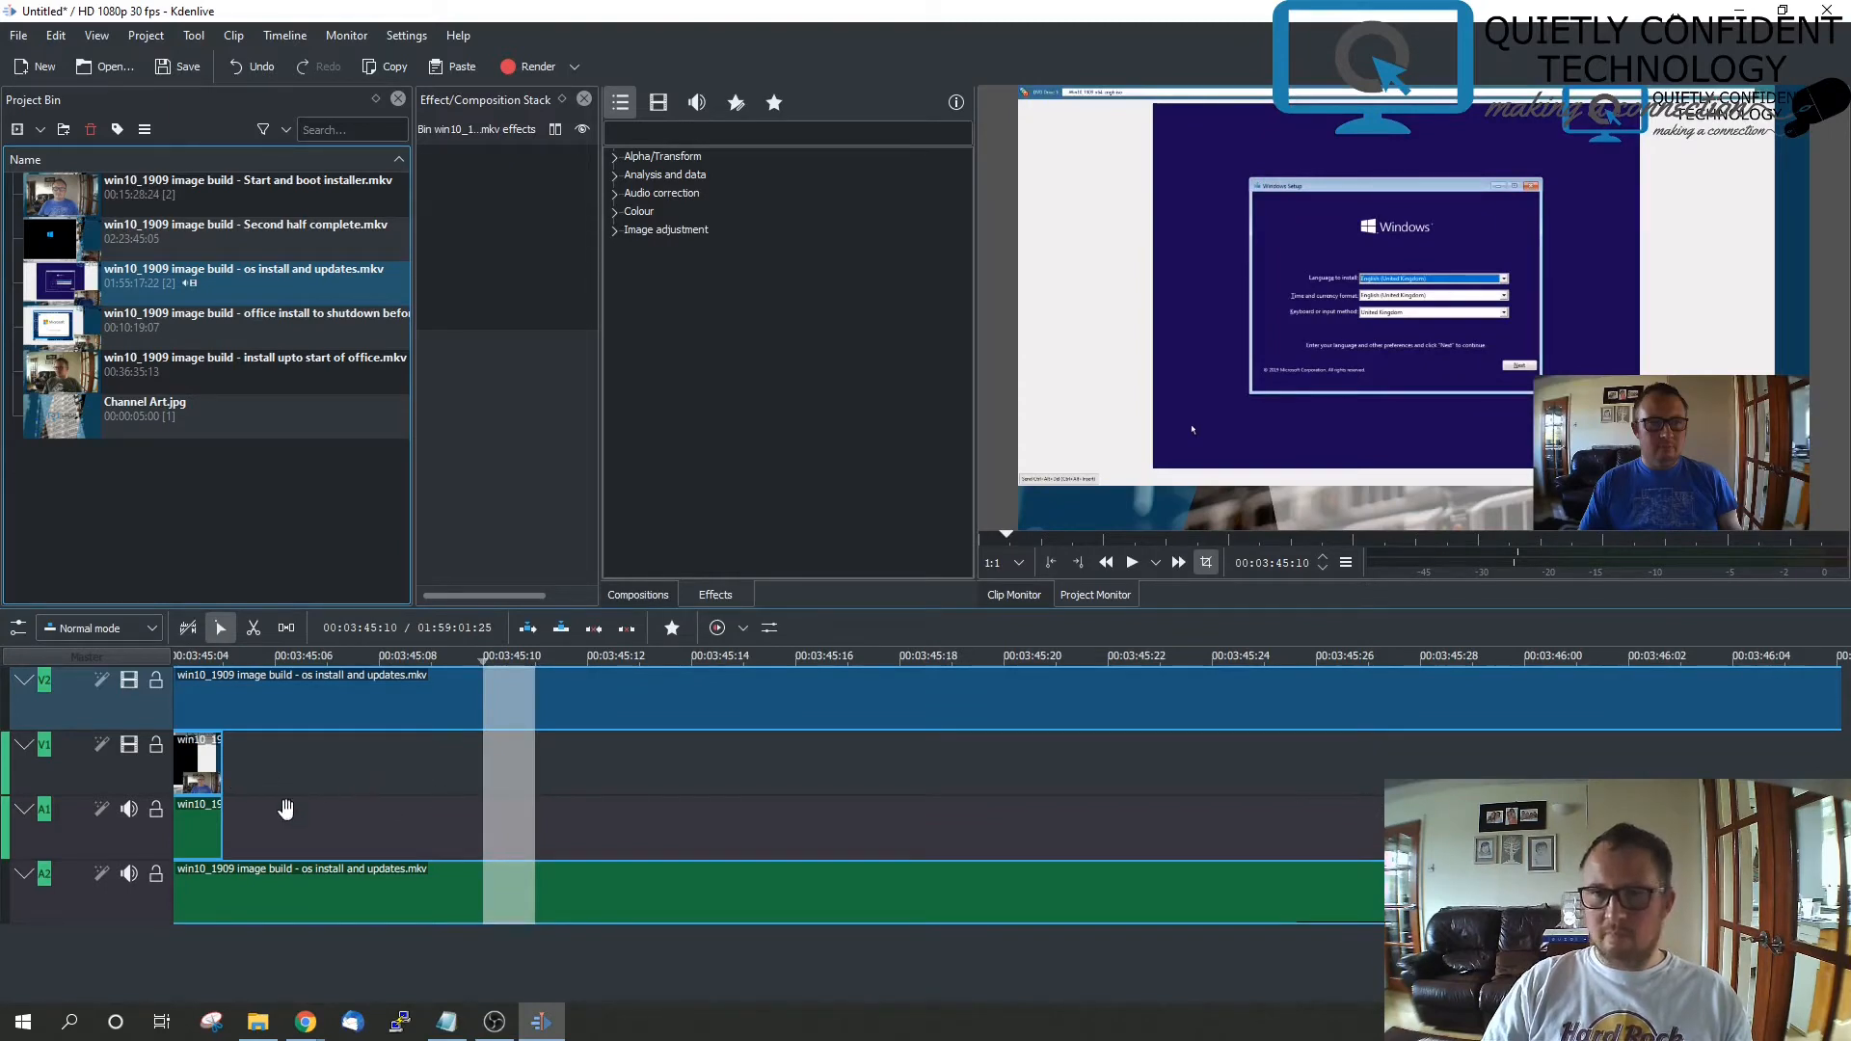
scroll(260, 800, "down", 2)
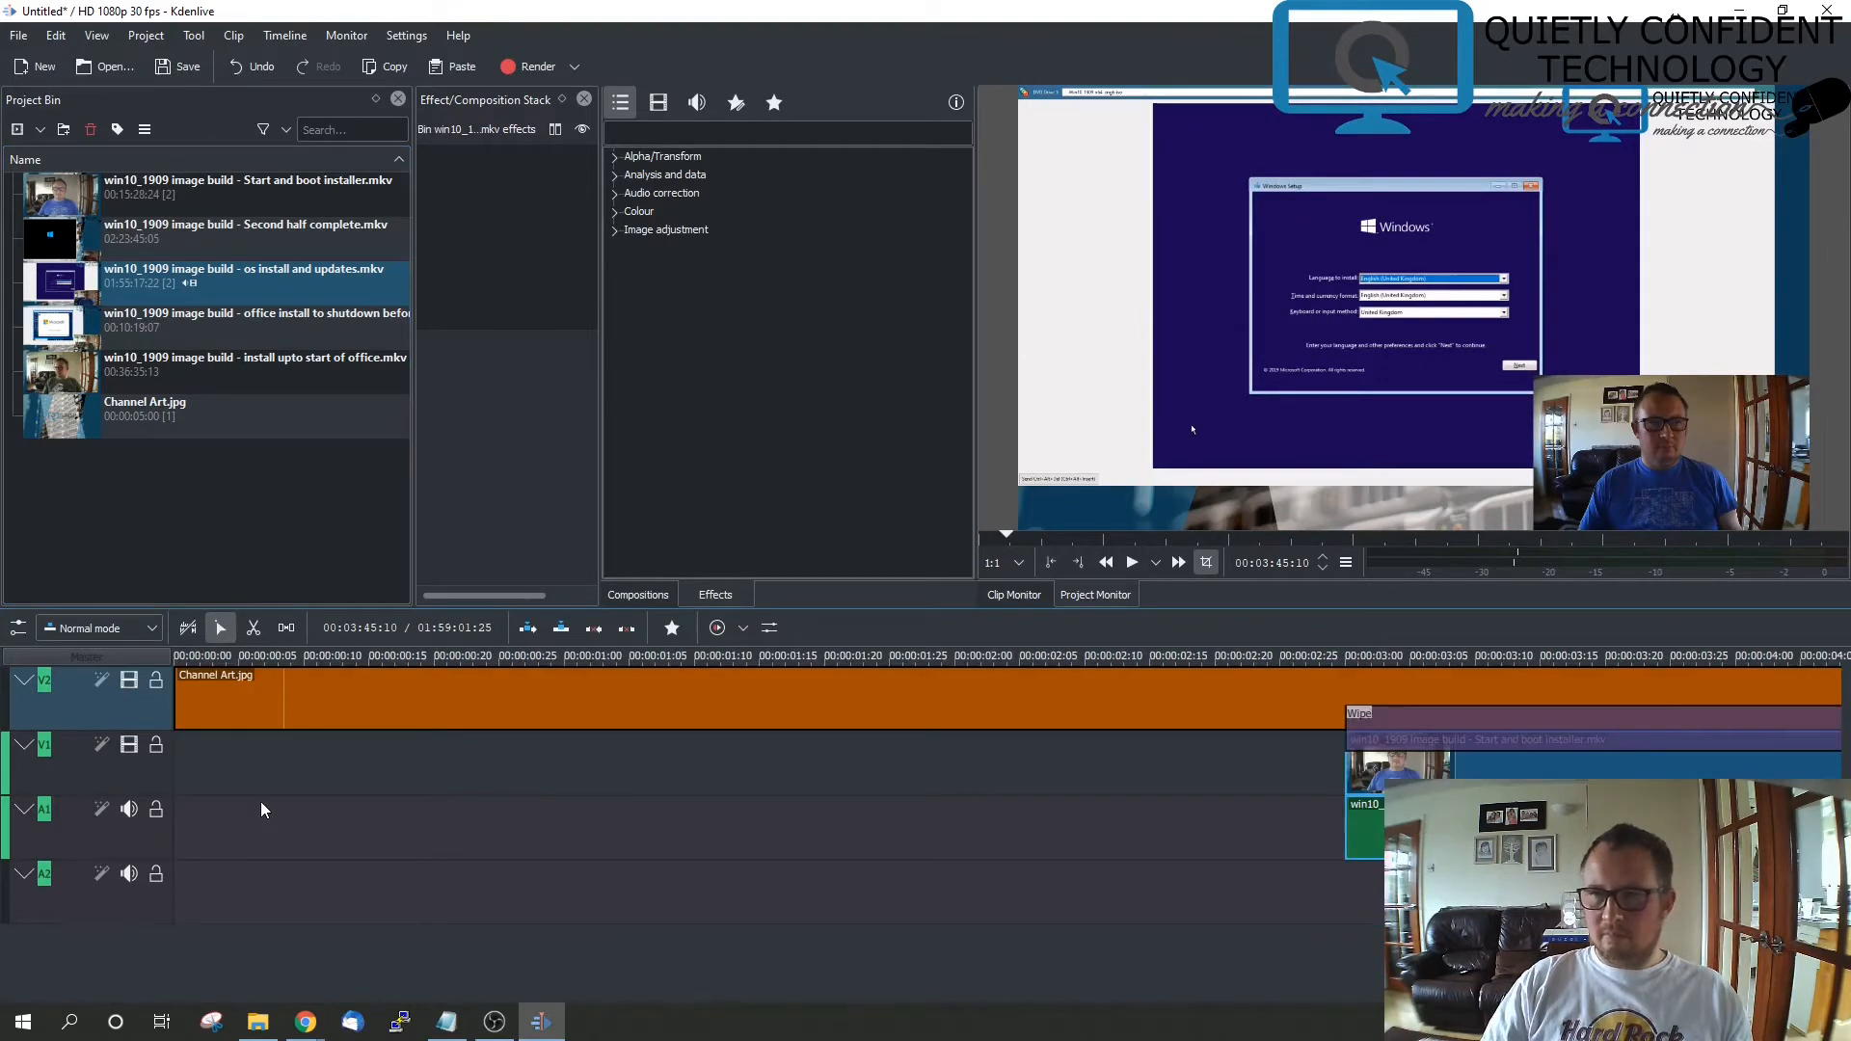
scroll(764, 766, "down", 2)
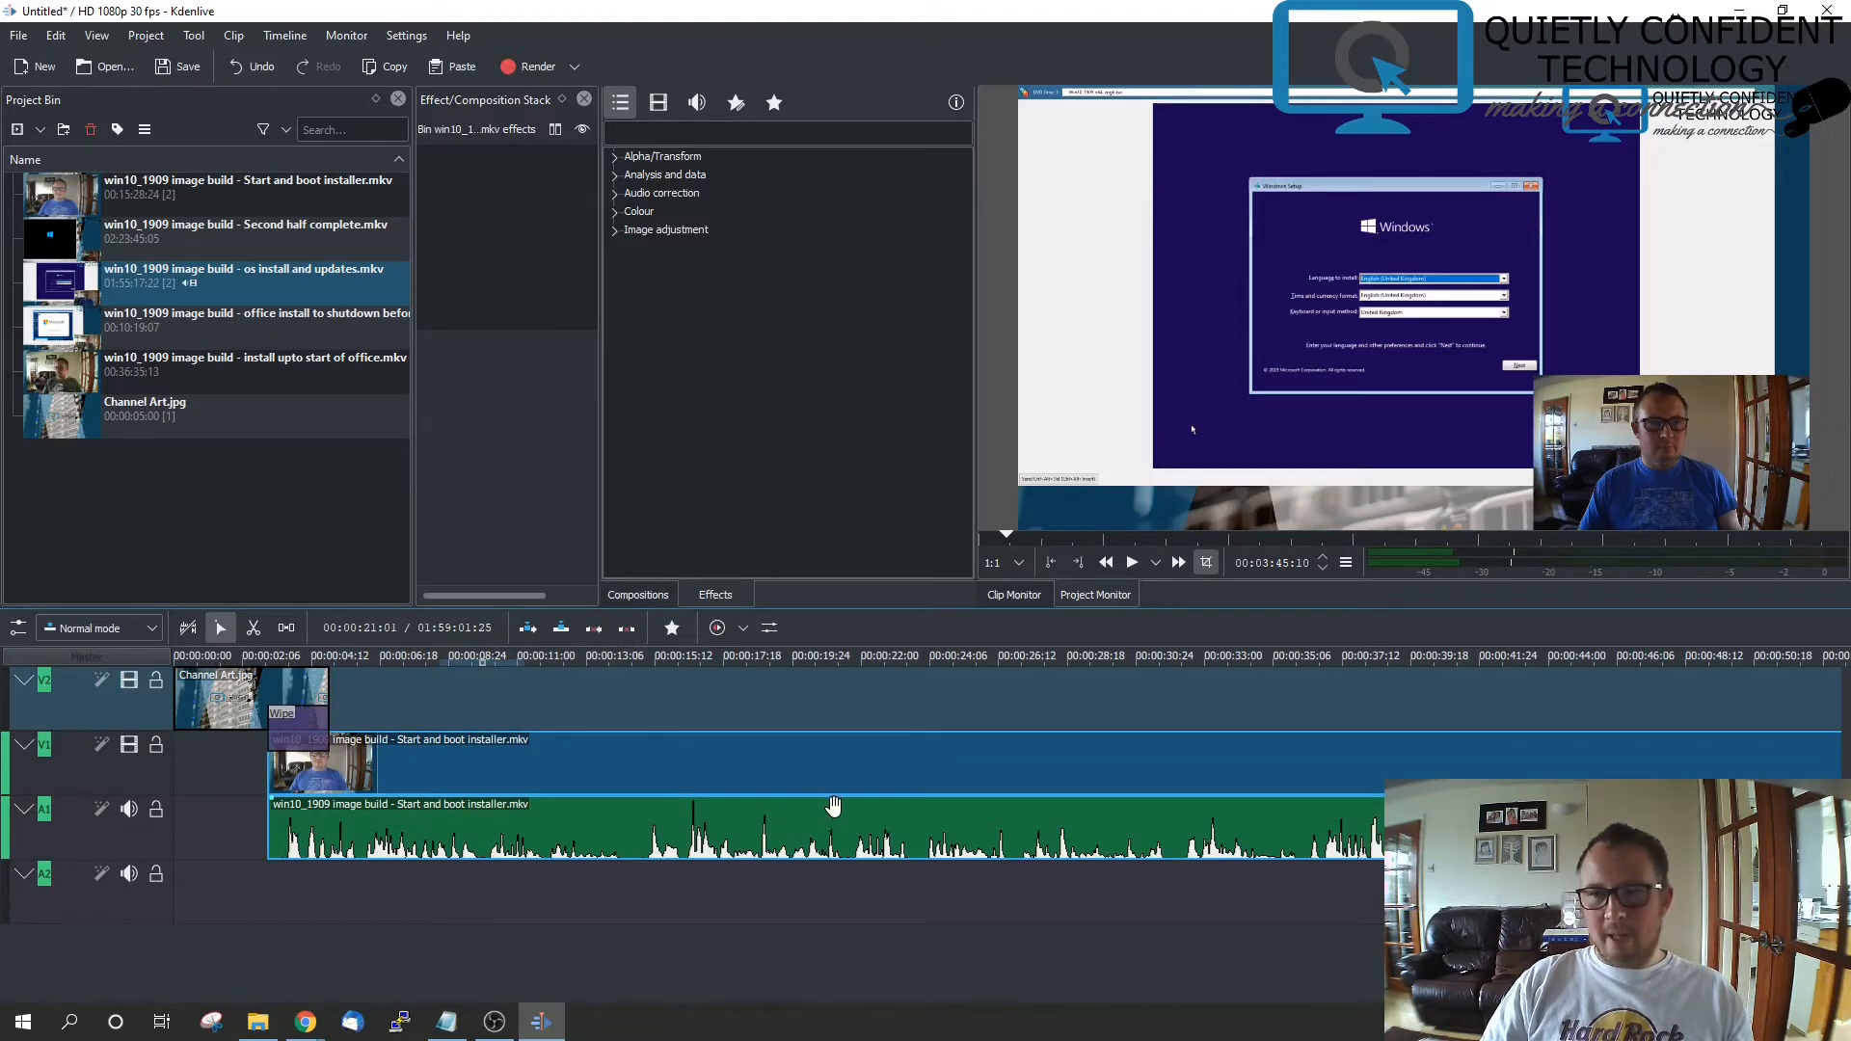
scroll(835, 804, "down", 3)
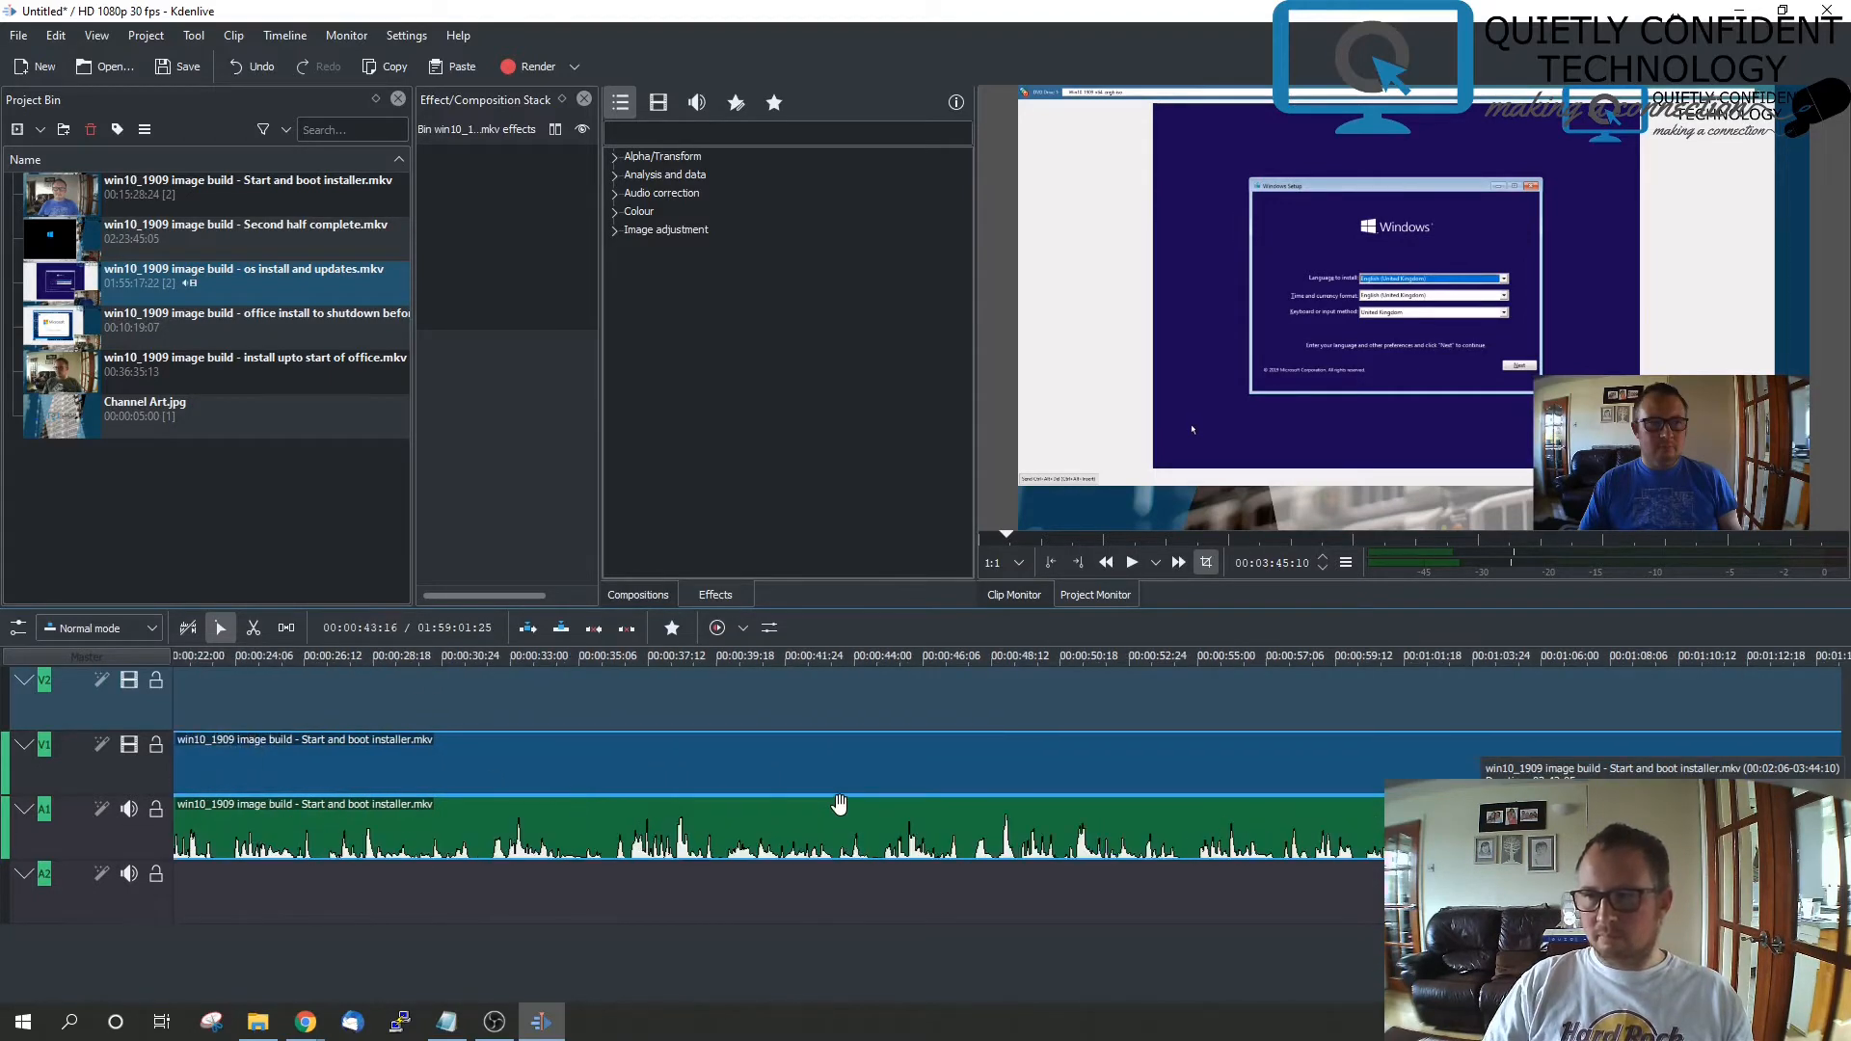
scroll(838, 803, "down", 9)
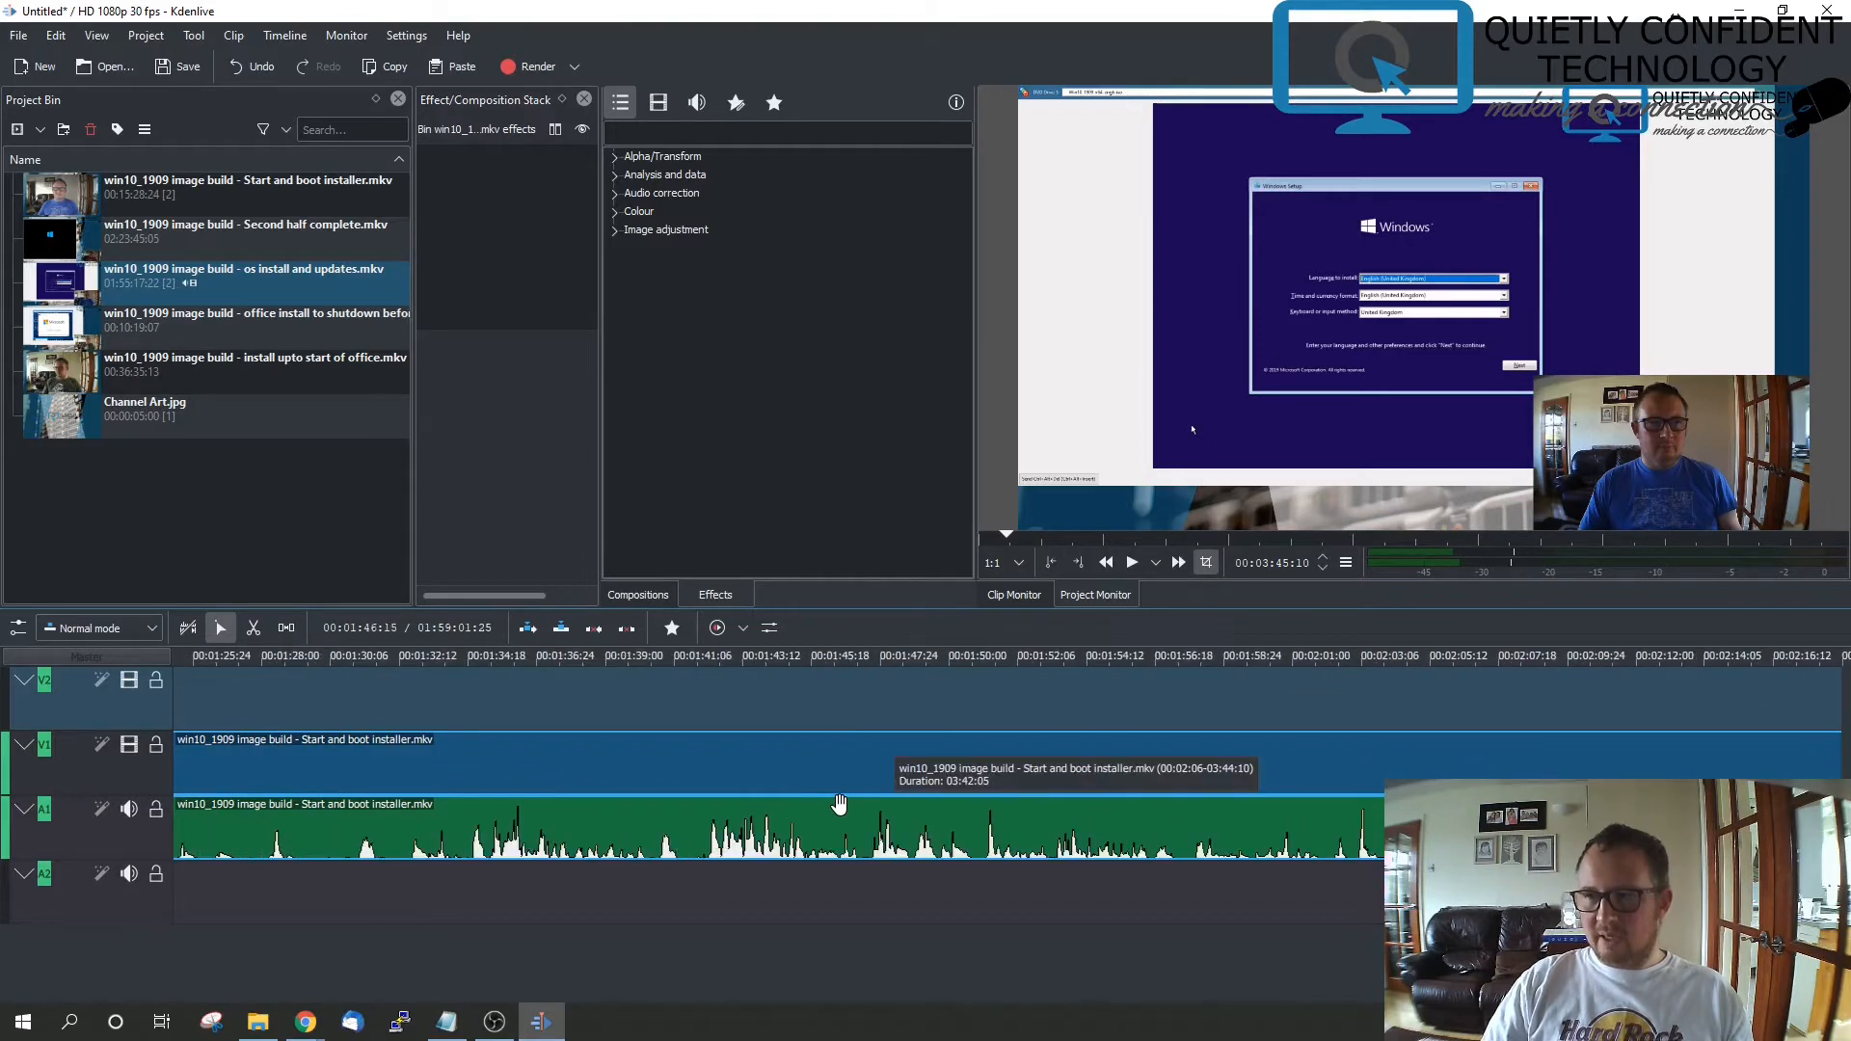
scroll(836, 800, "down", 14)
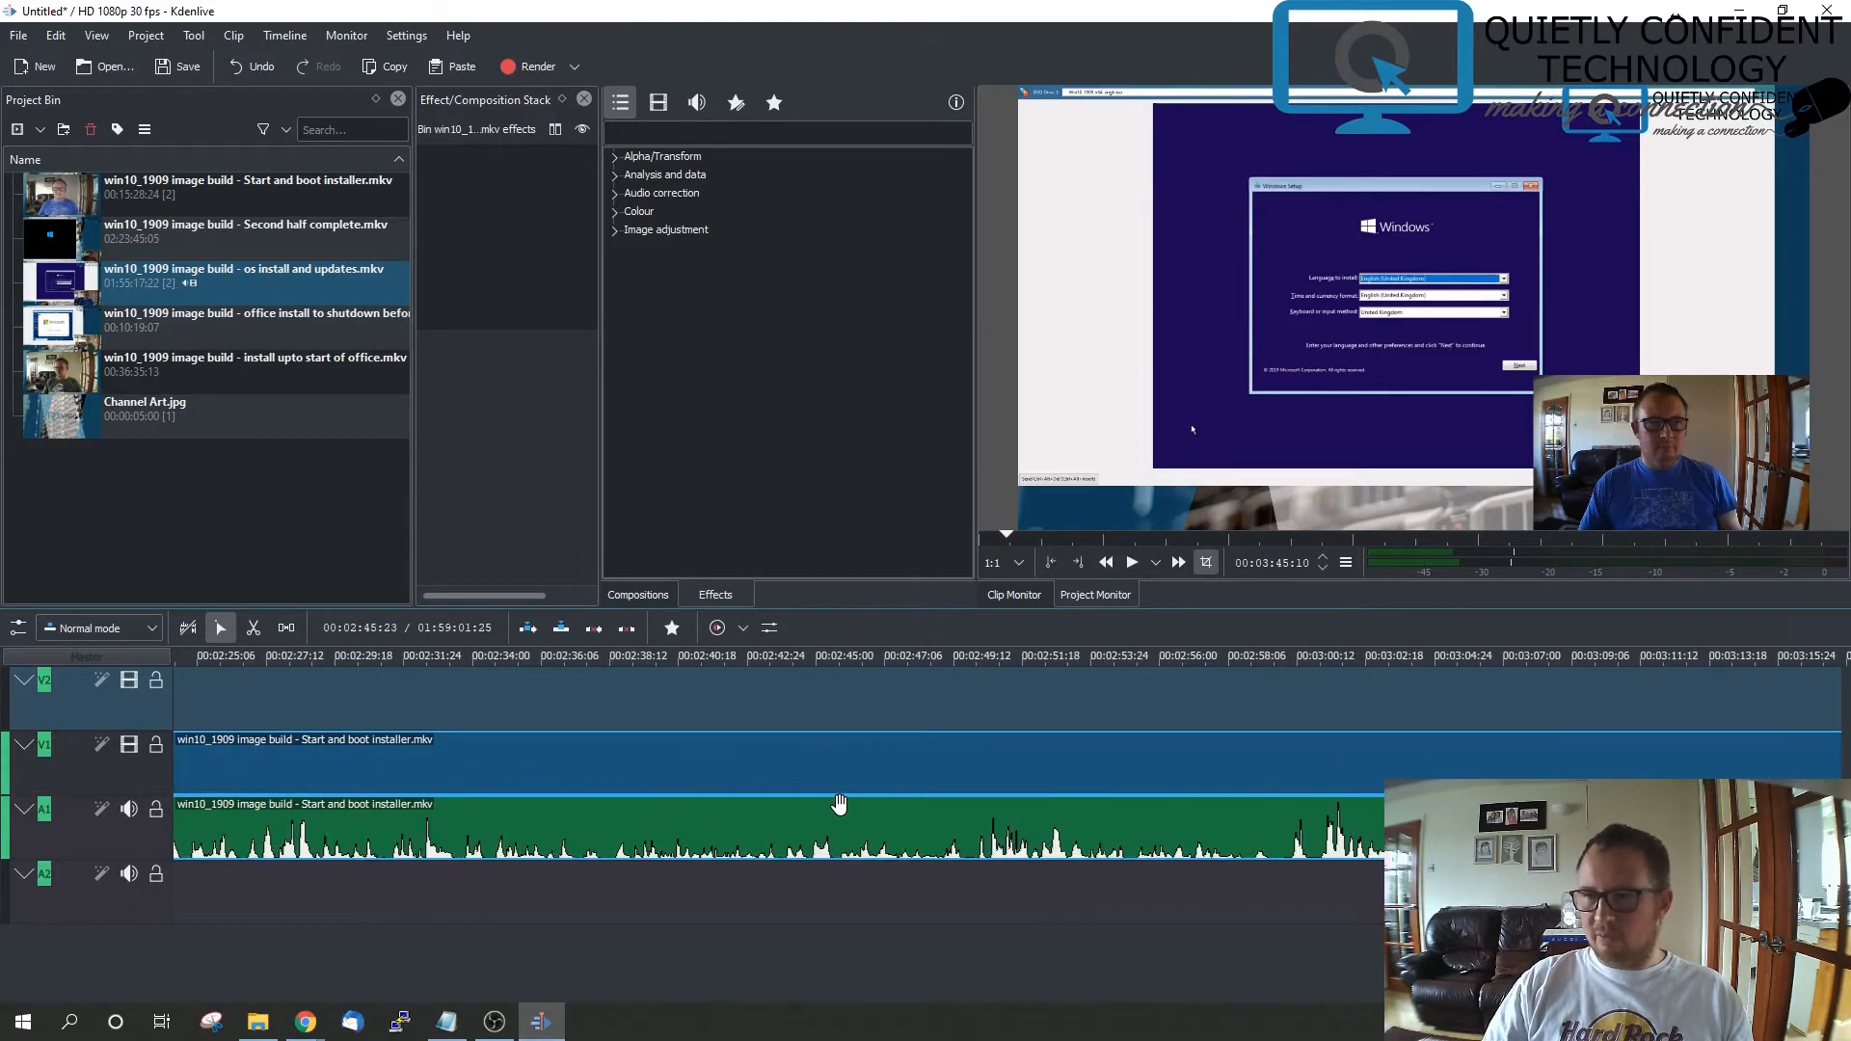
scroll(830, 777, "down", 3)
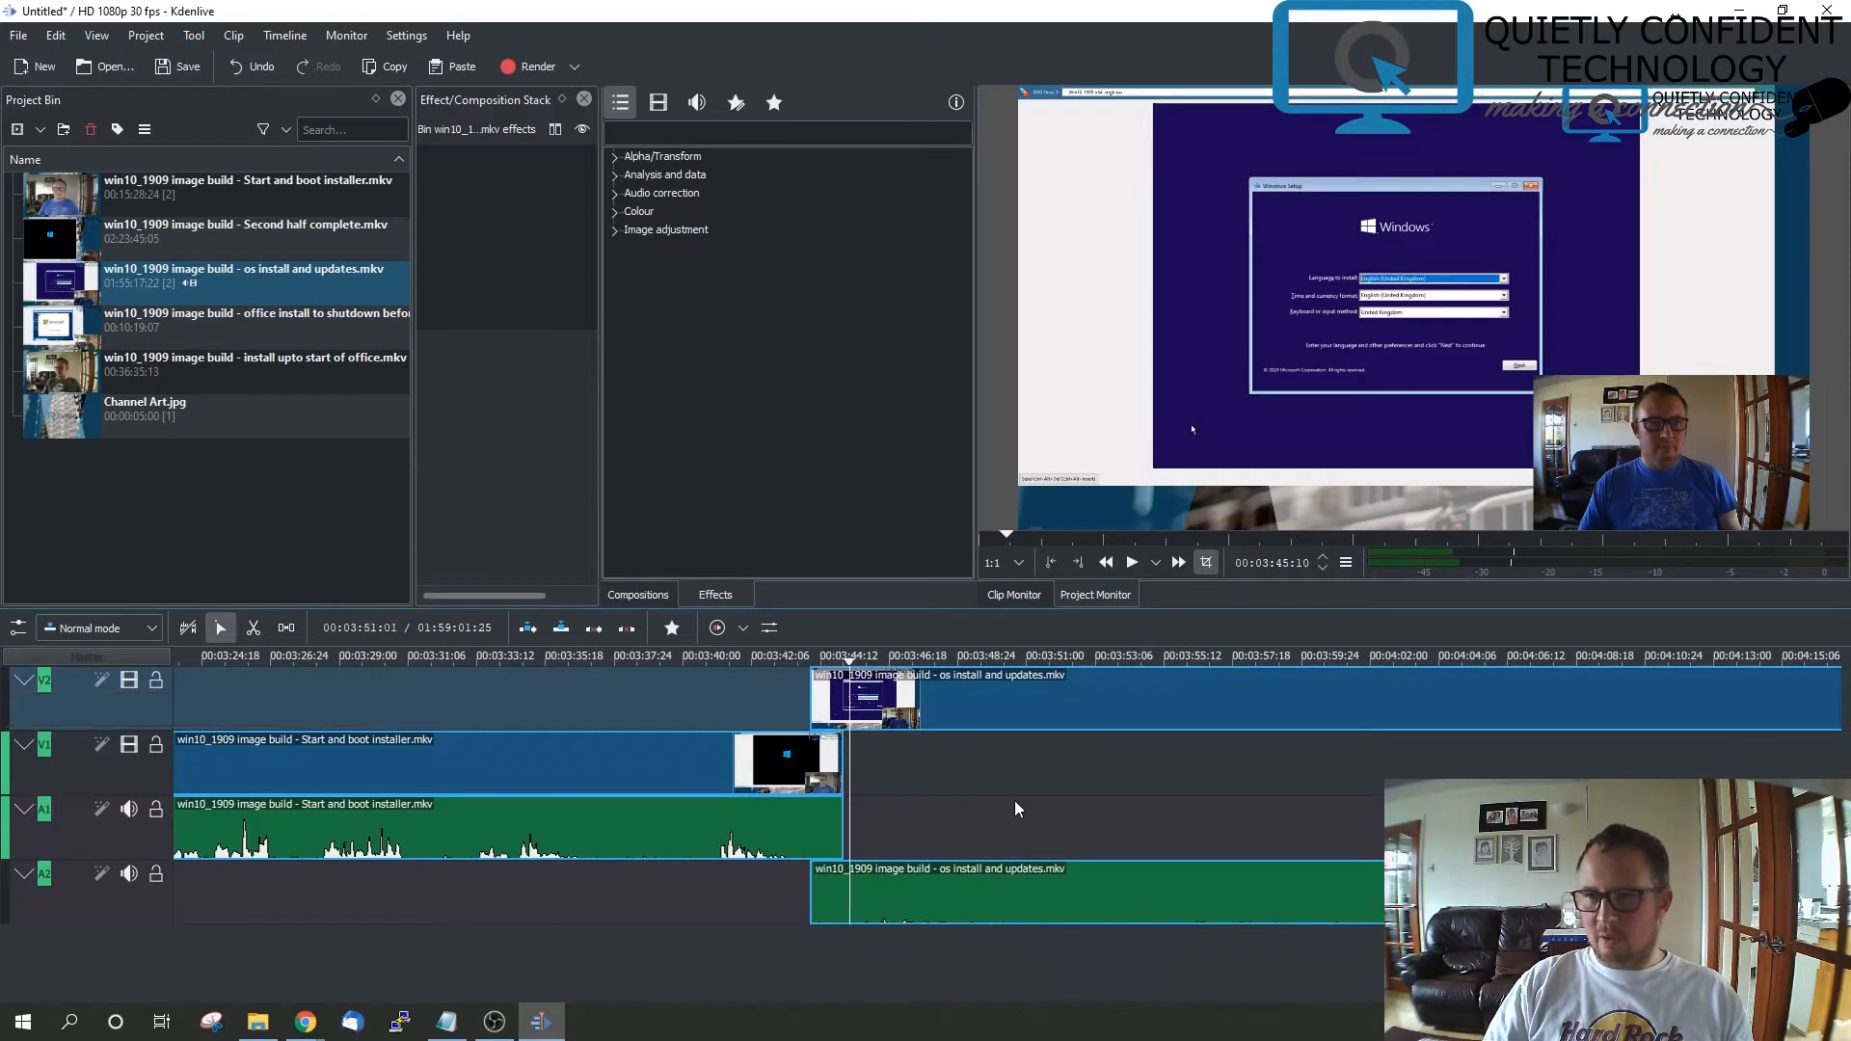
Move the "os install and updates" clip further along V2 to start at about 00:03:46:13, clear of the installer clip
scroll(926, 801, "down", 1)
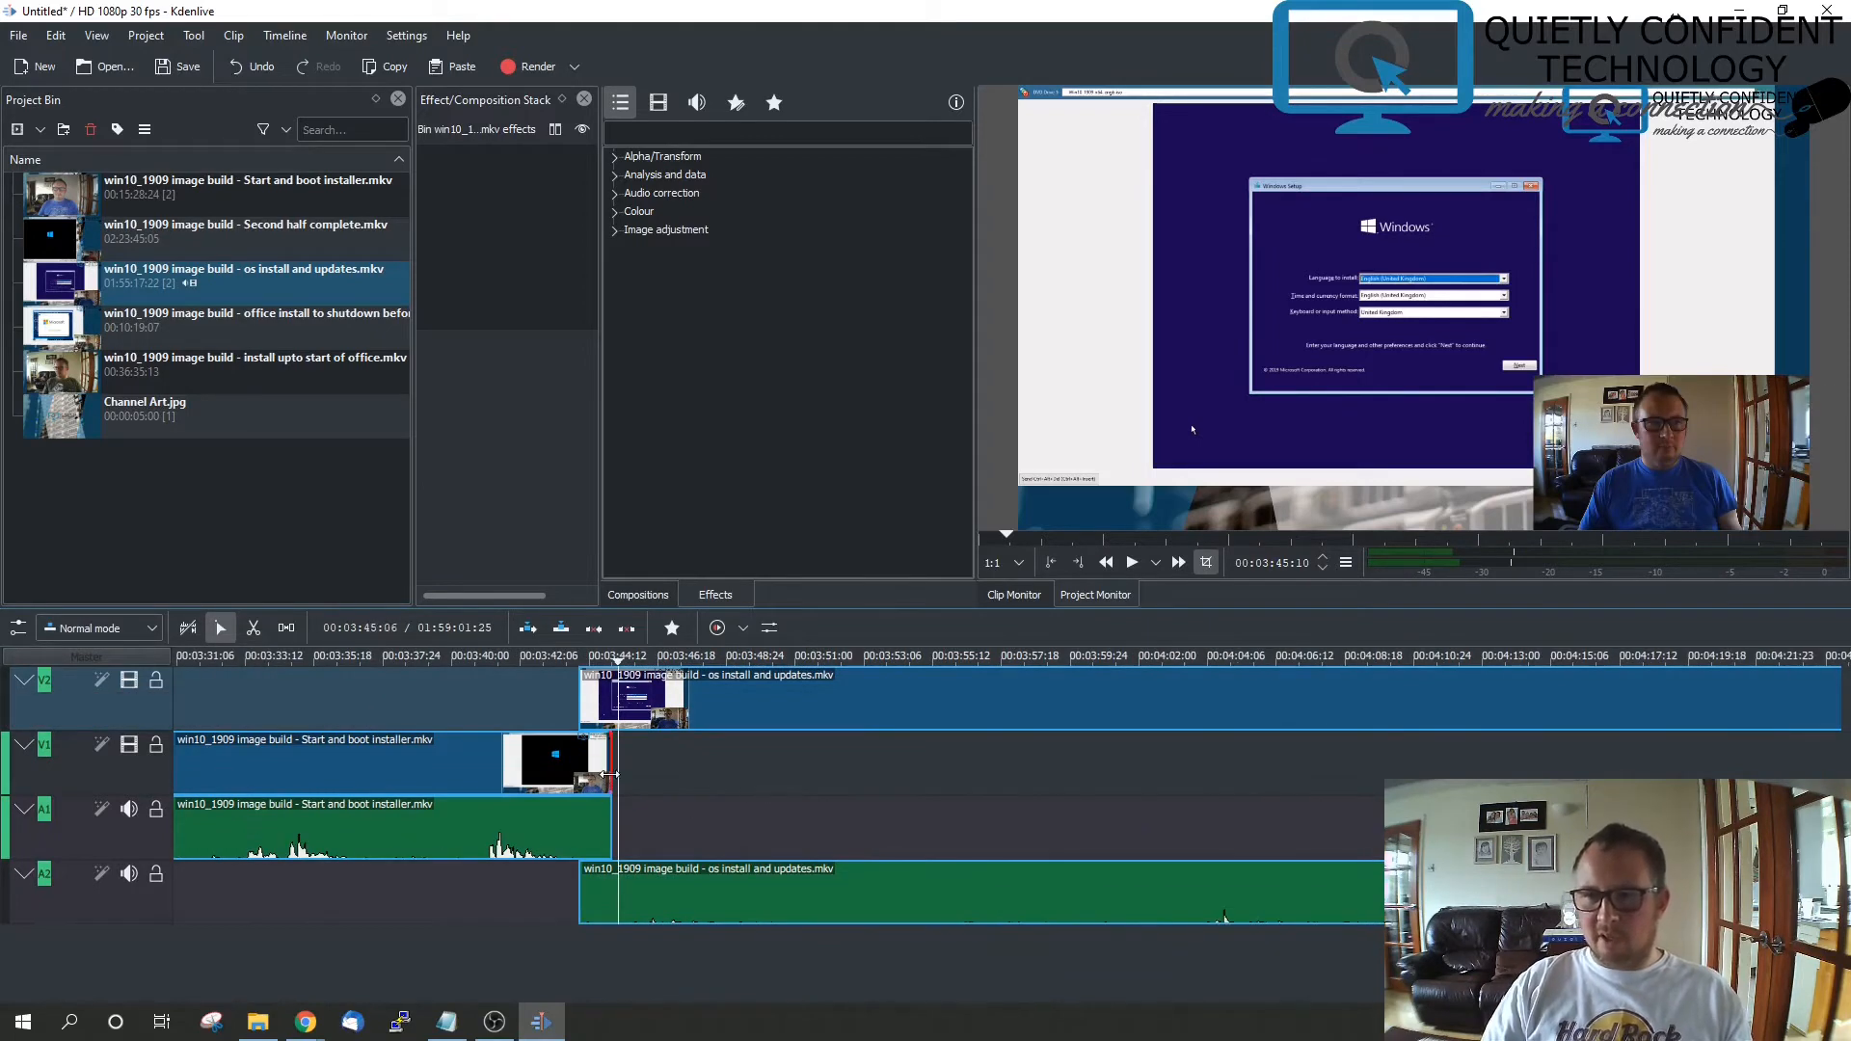
scroll(678, 779, "up", 1, "ctrl")
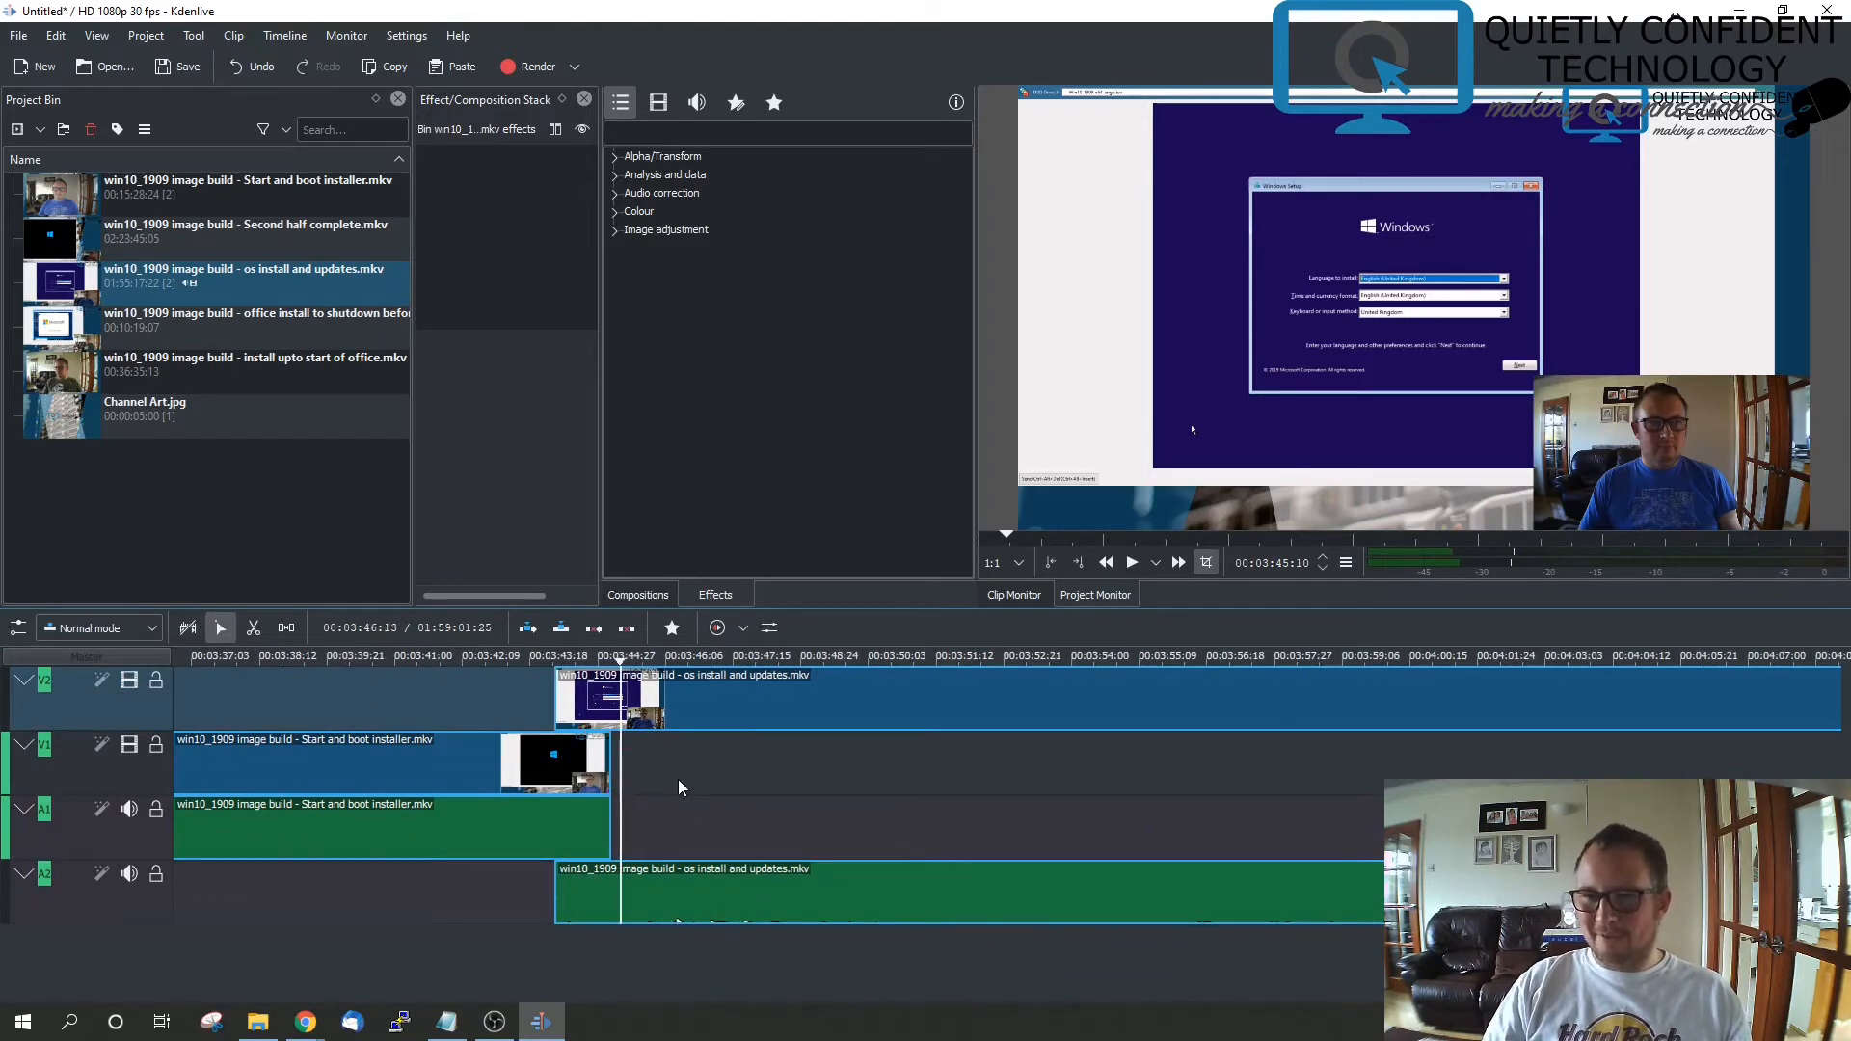
scroll(679, 779, "up", 2, "ctrl")
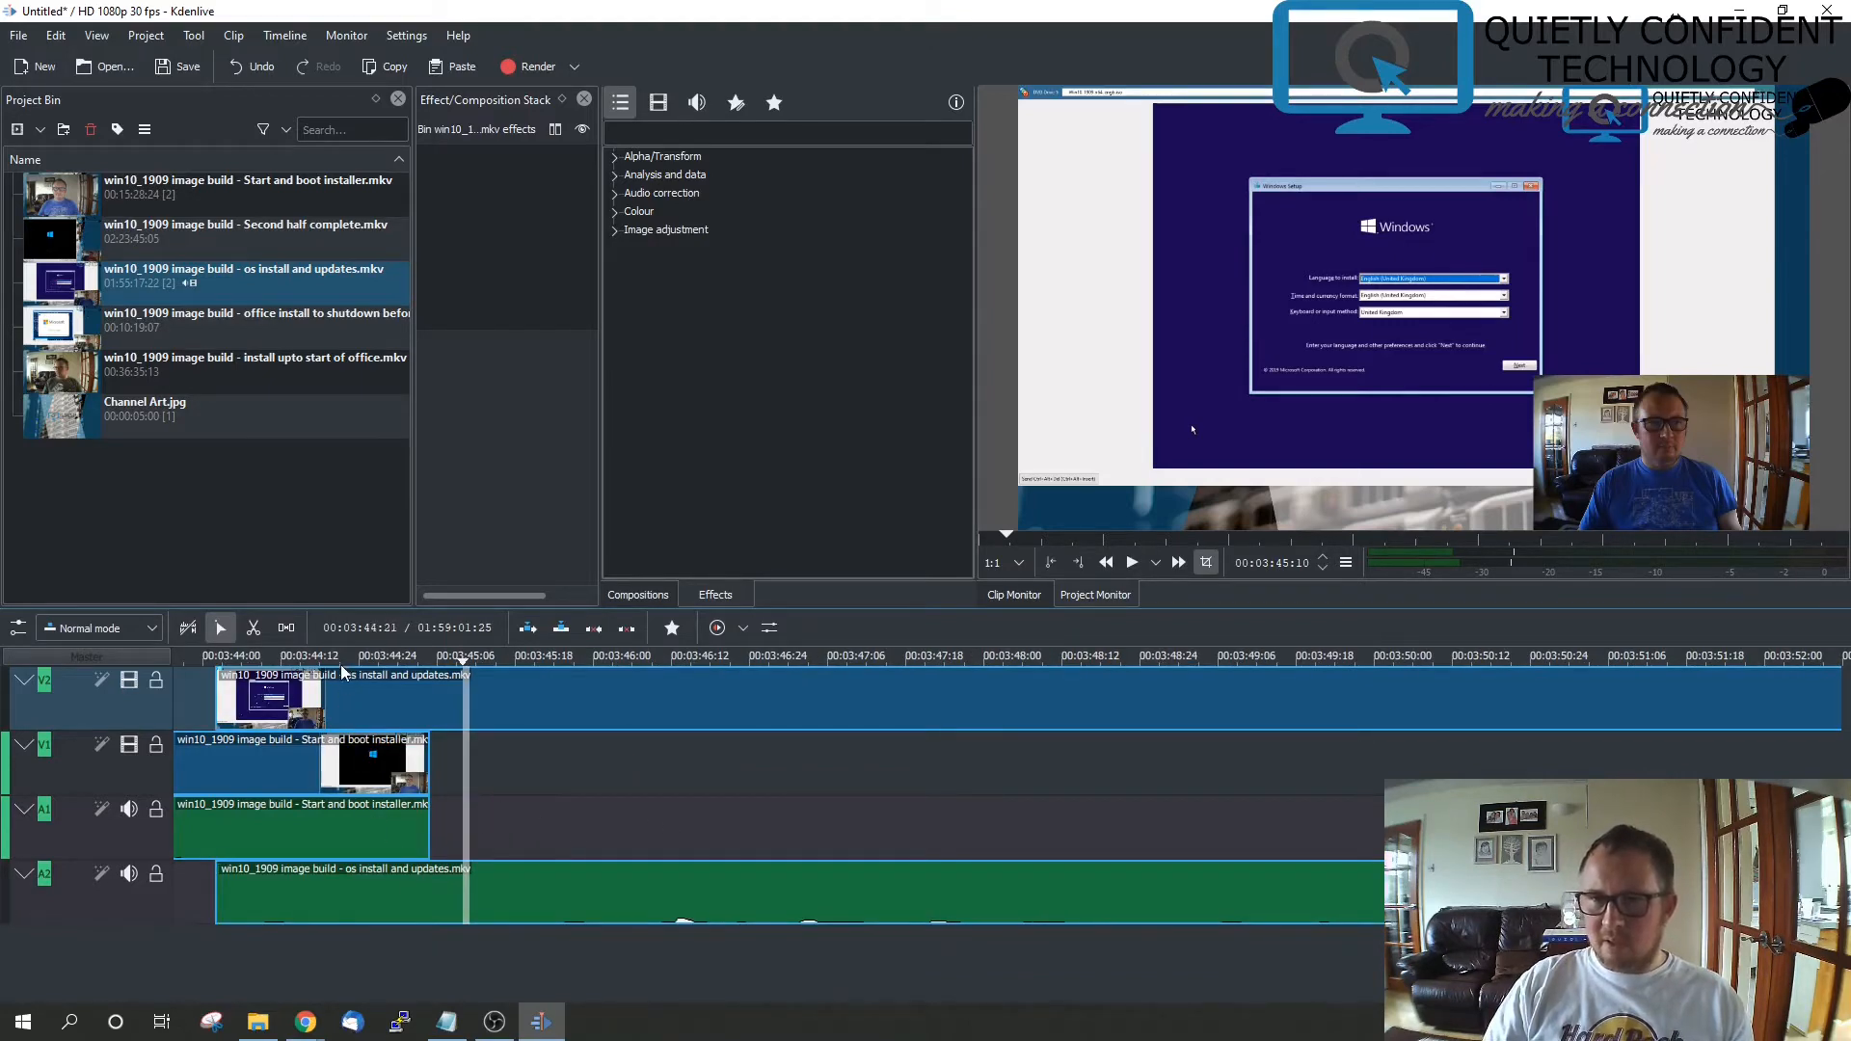
left_click(579, 698)
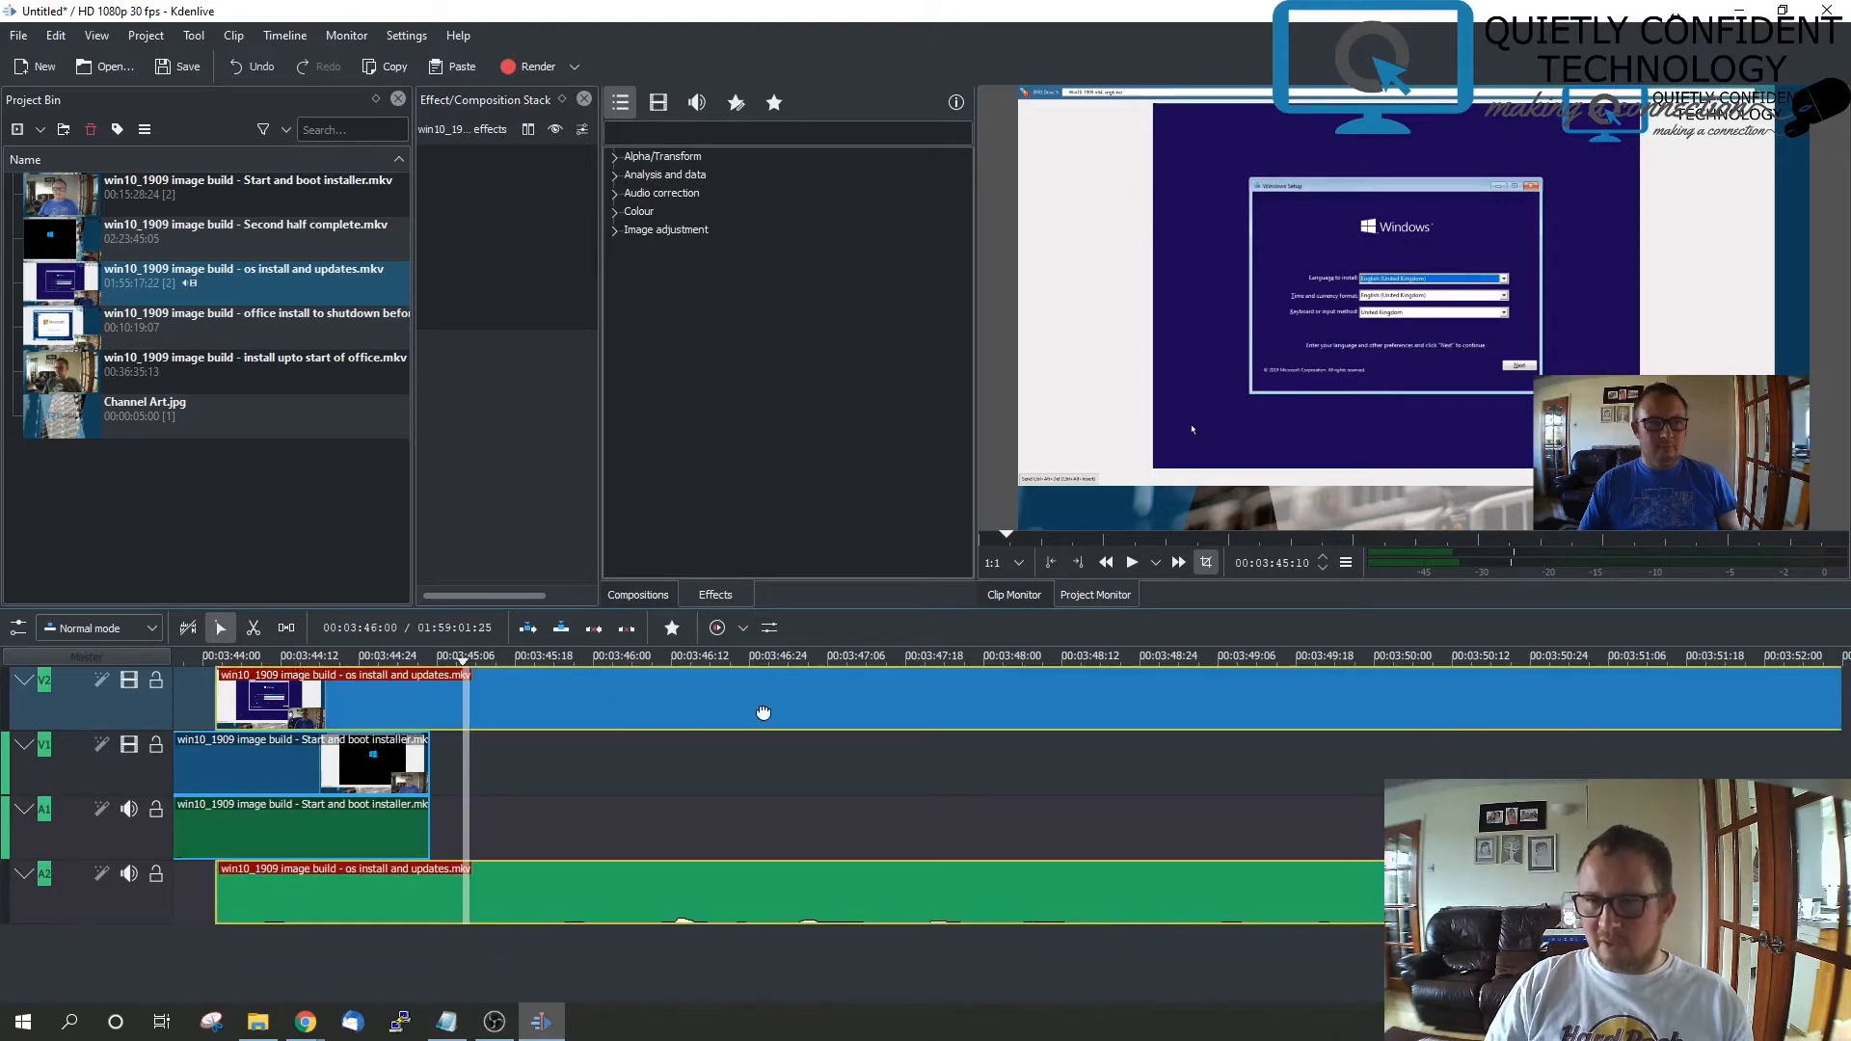
key("ctrl+z")
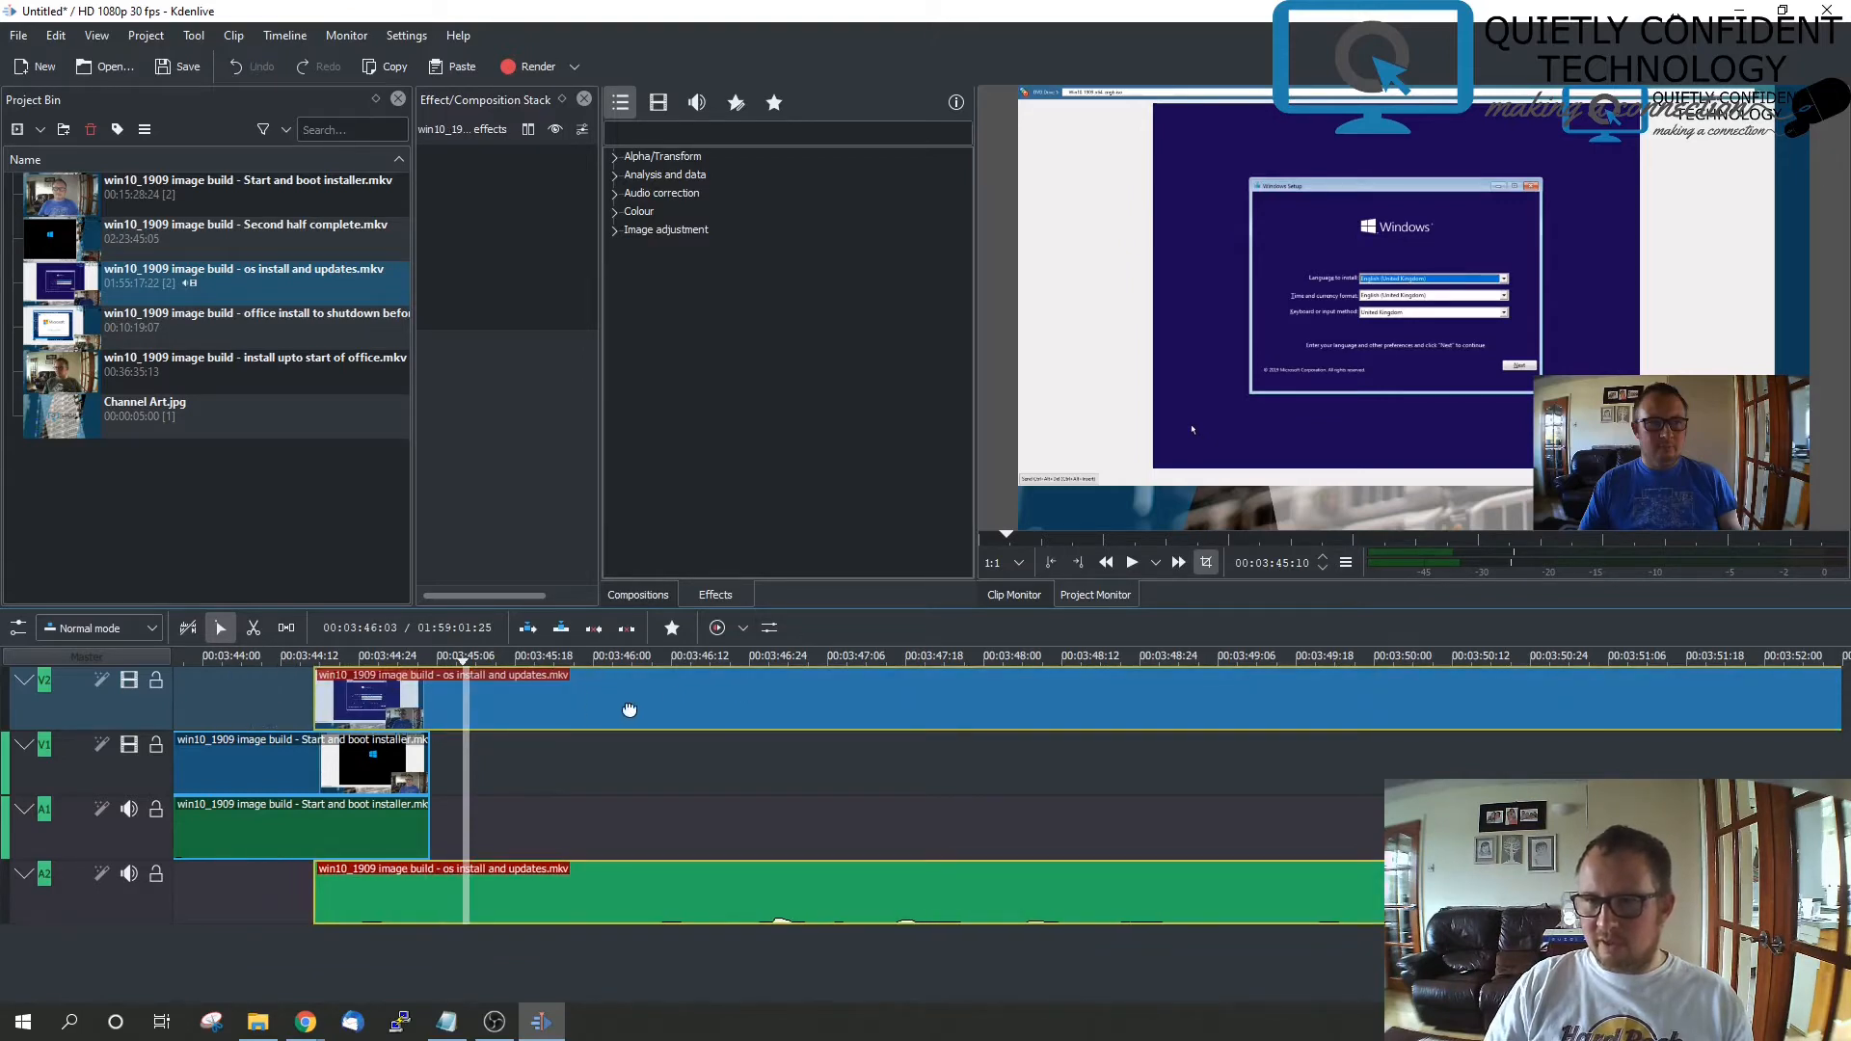
Play the "os install and updates" clip from its start at 00:03:46:13 and pause at 00:03:58:10
left_click(686, 657)
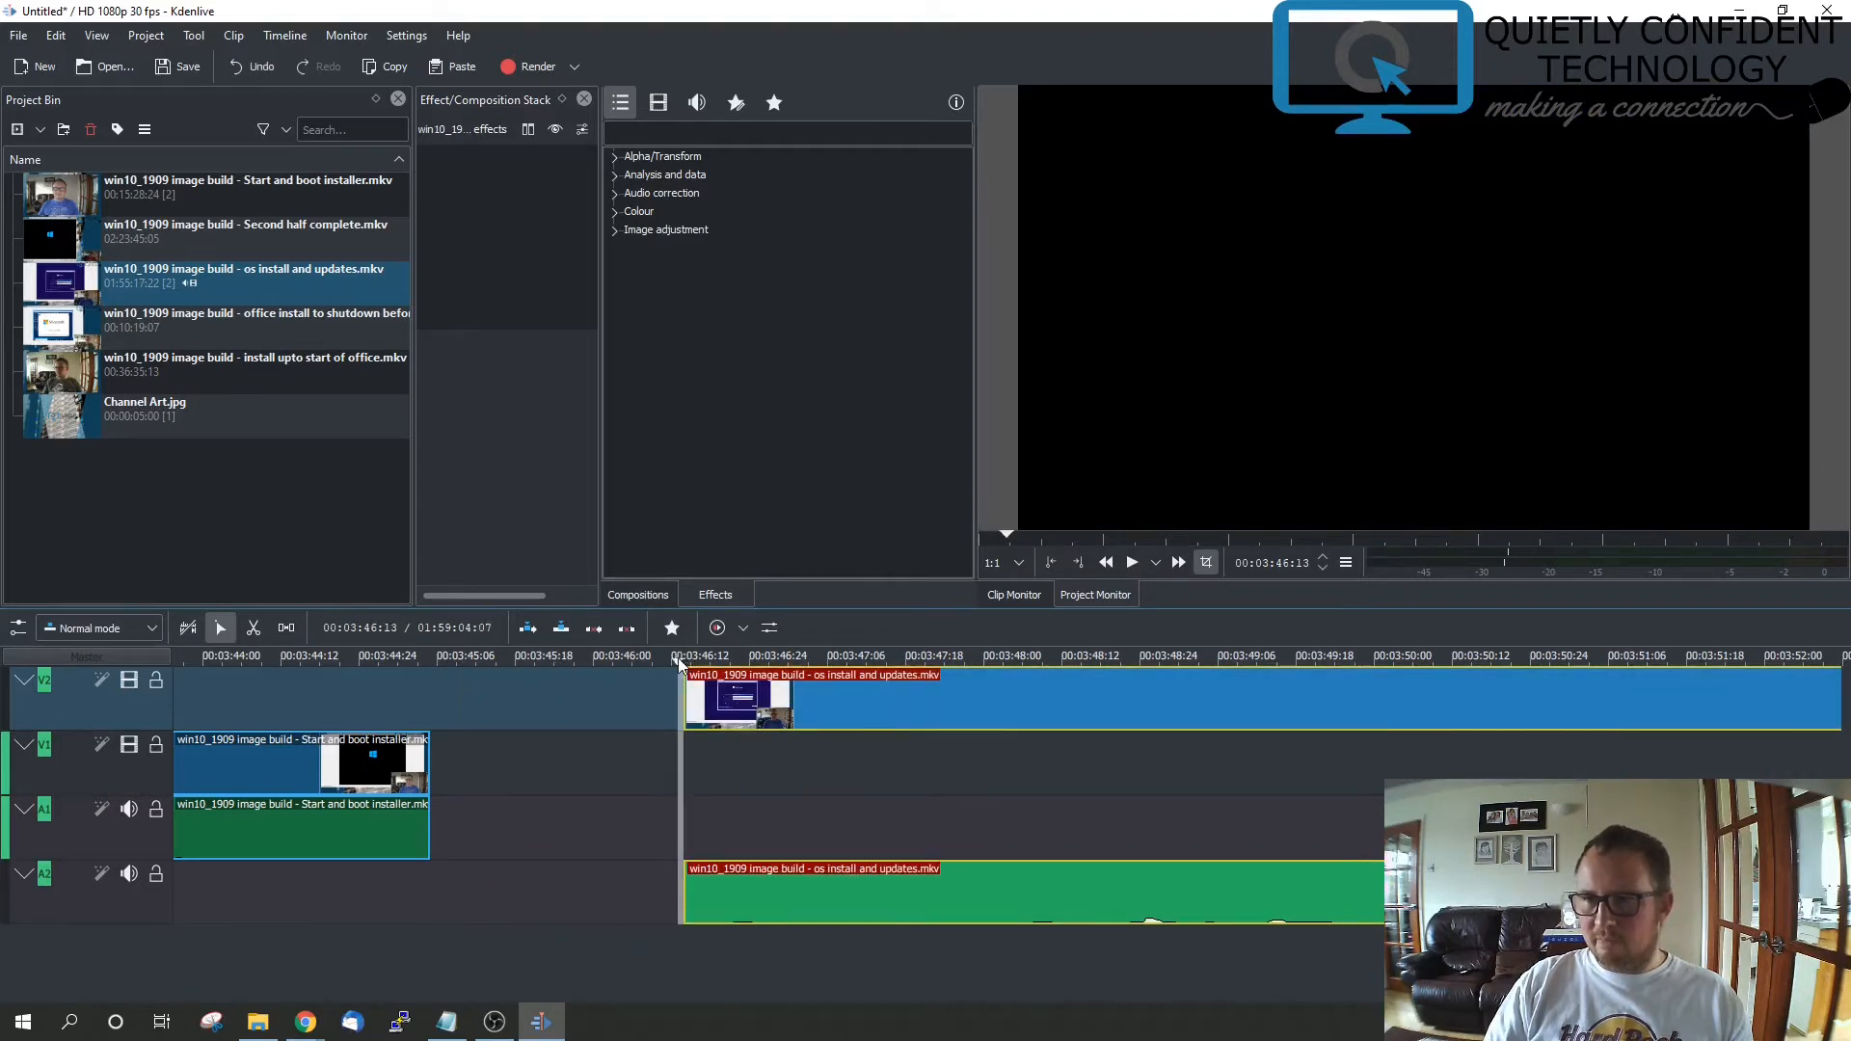
left_click(1132, 563)
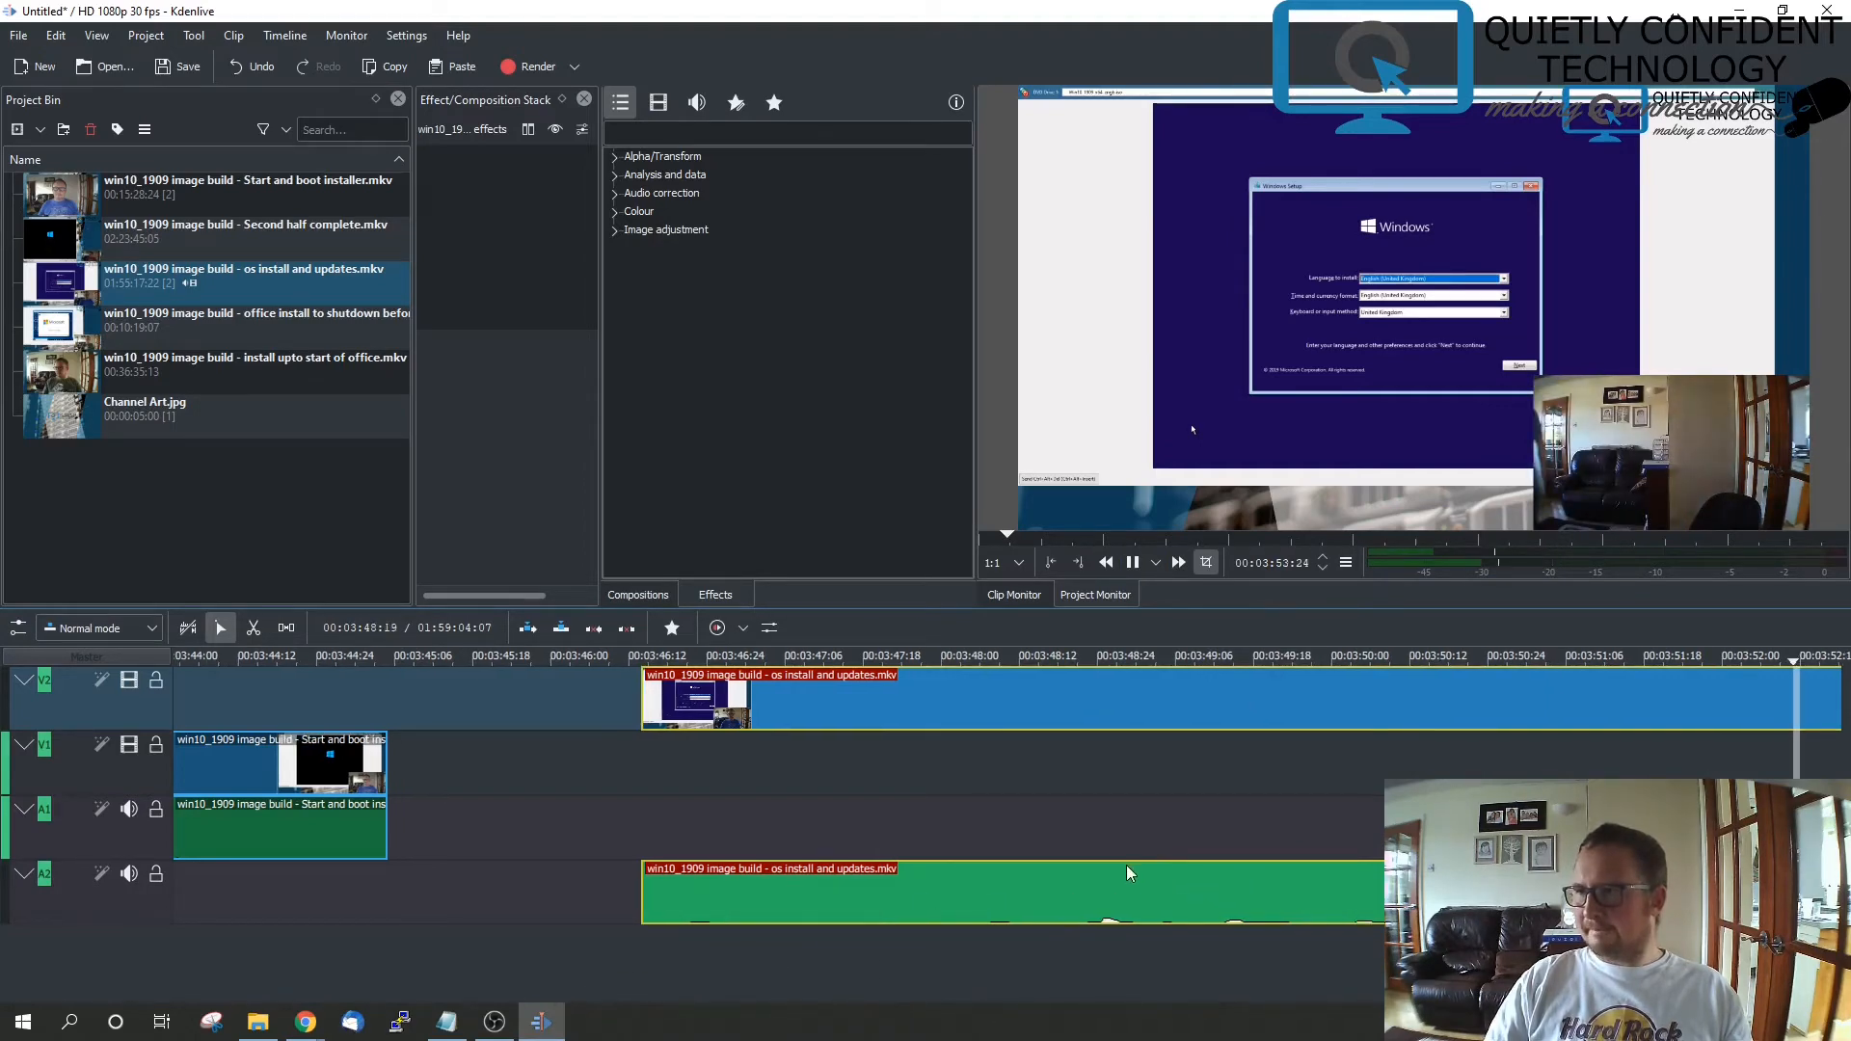
left_click(1133, 564)
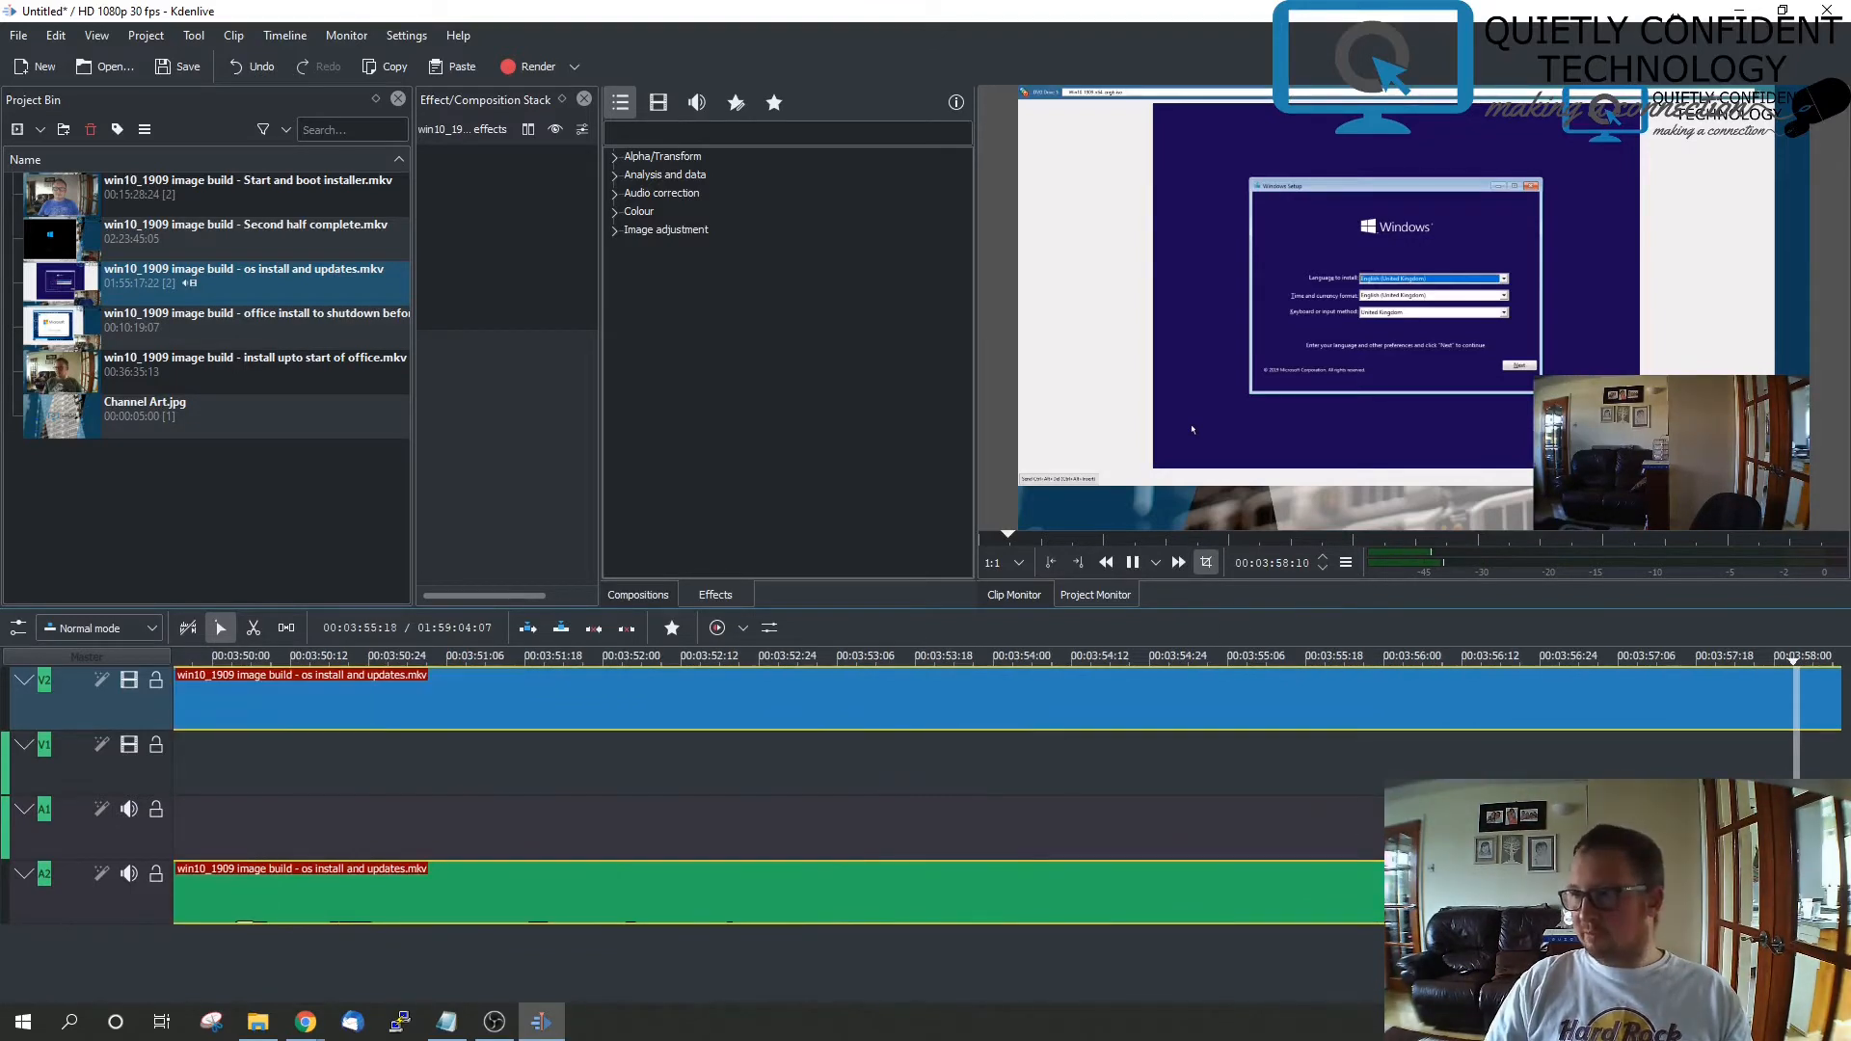
left_click(1134, 563)
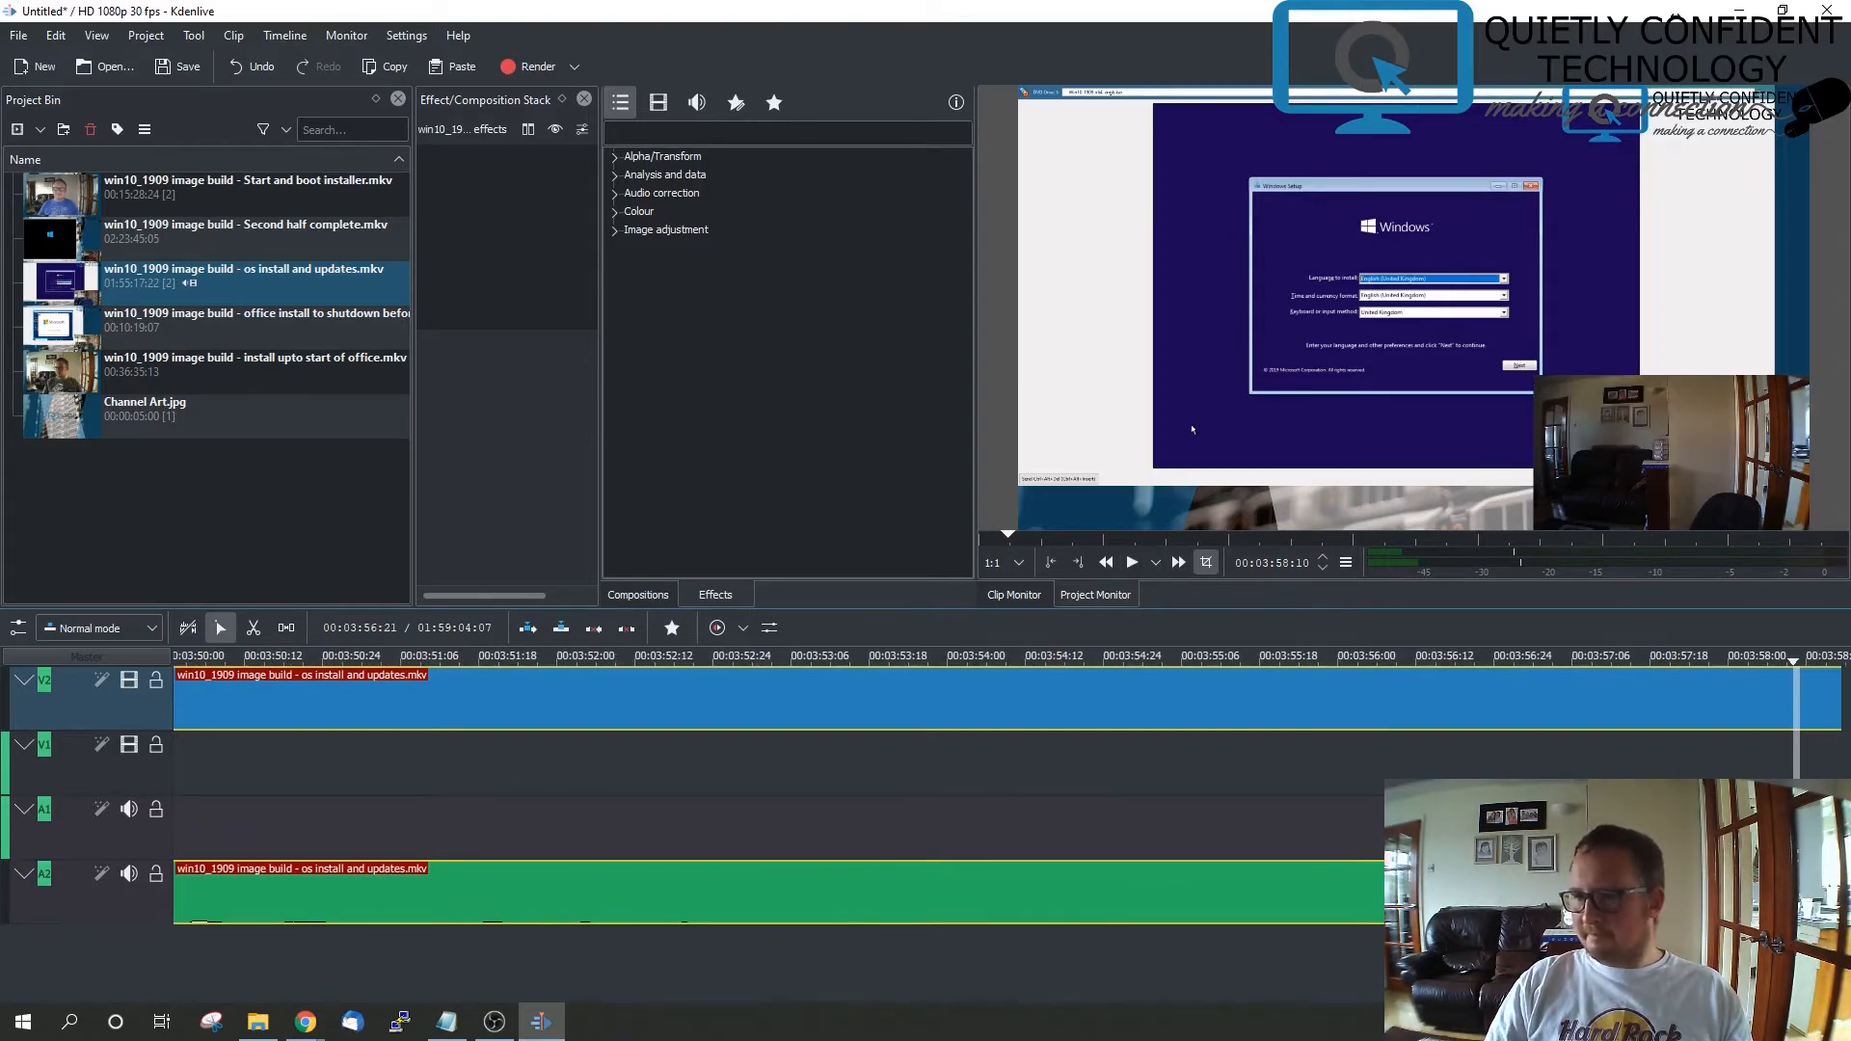
Examine the audio waveform of the "os install and updates" clip beyond 00:03:58 to find where the speech begins
scroll(1265, 786, "right", 3)
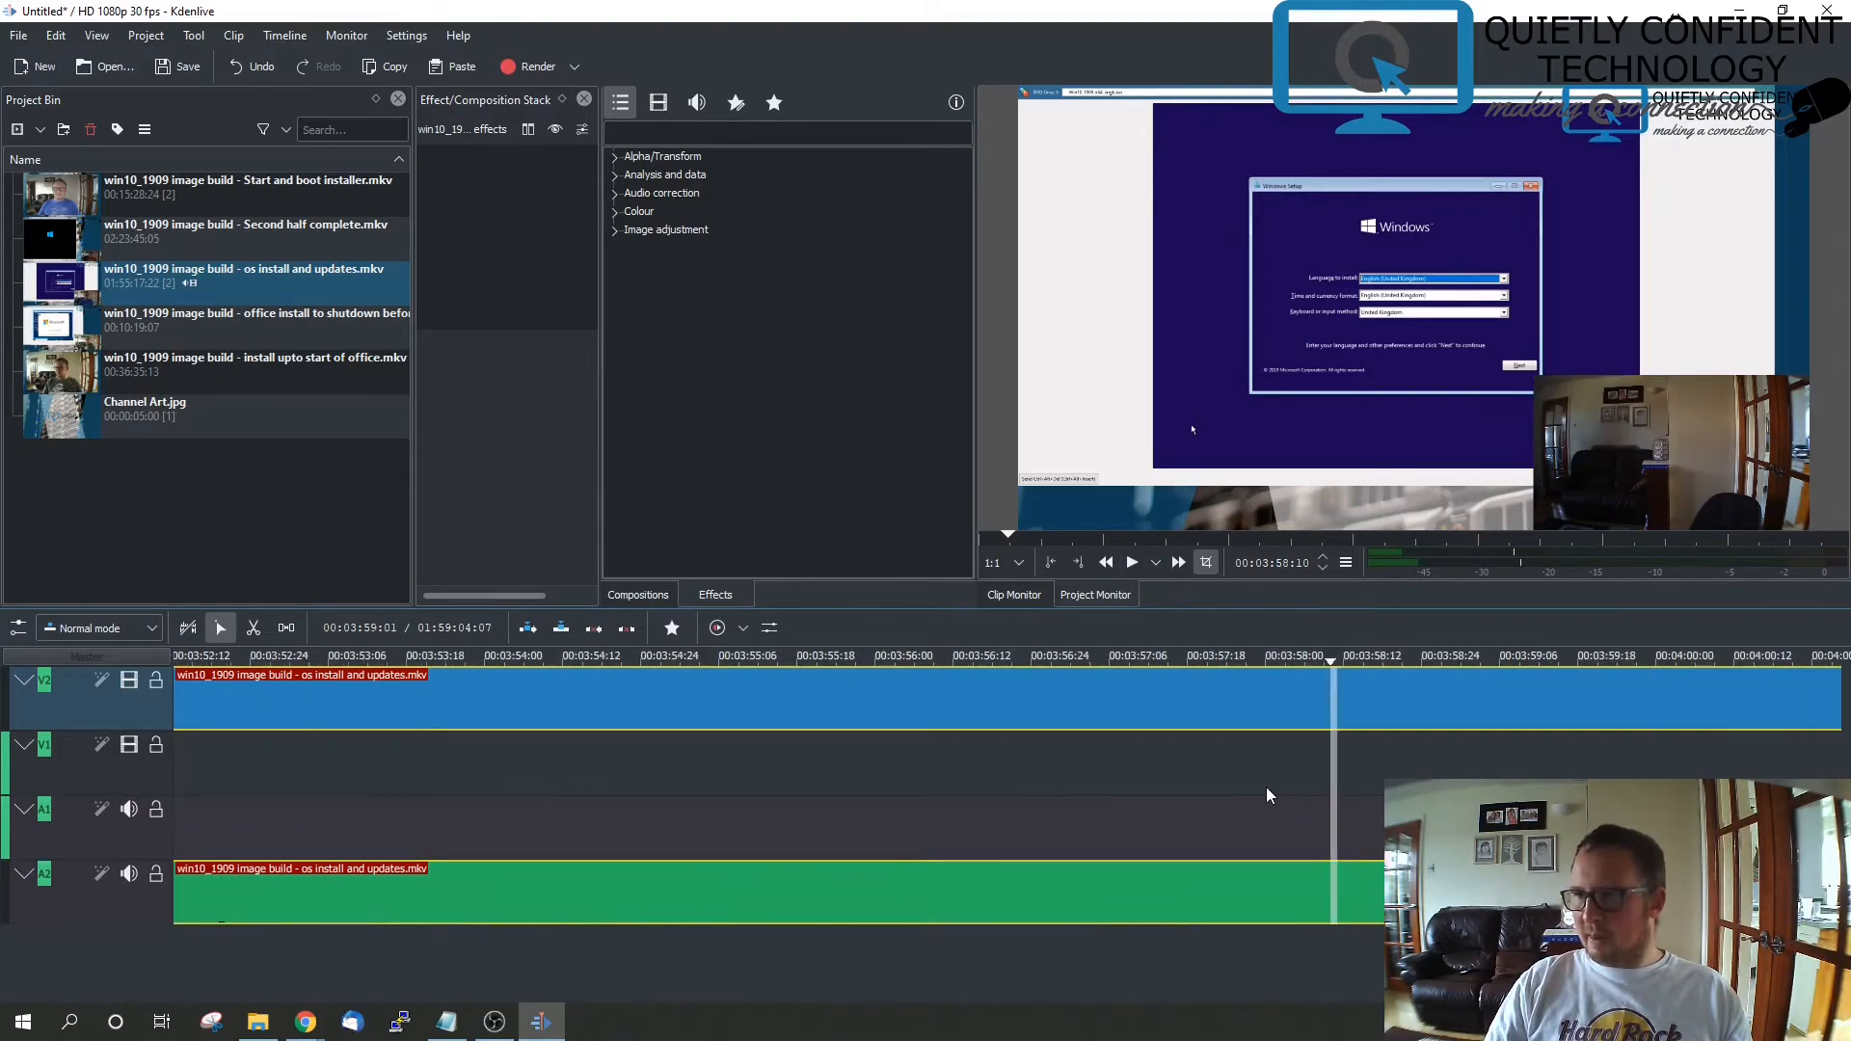
scroll(1265, 794, "right", 4)
scroll(1266, 793, "right", 8)
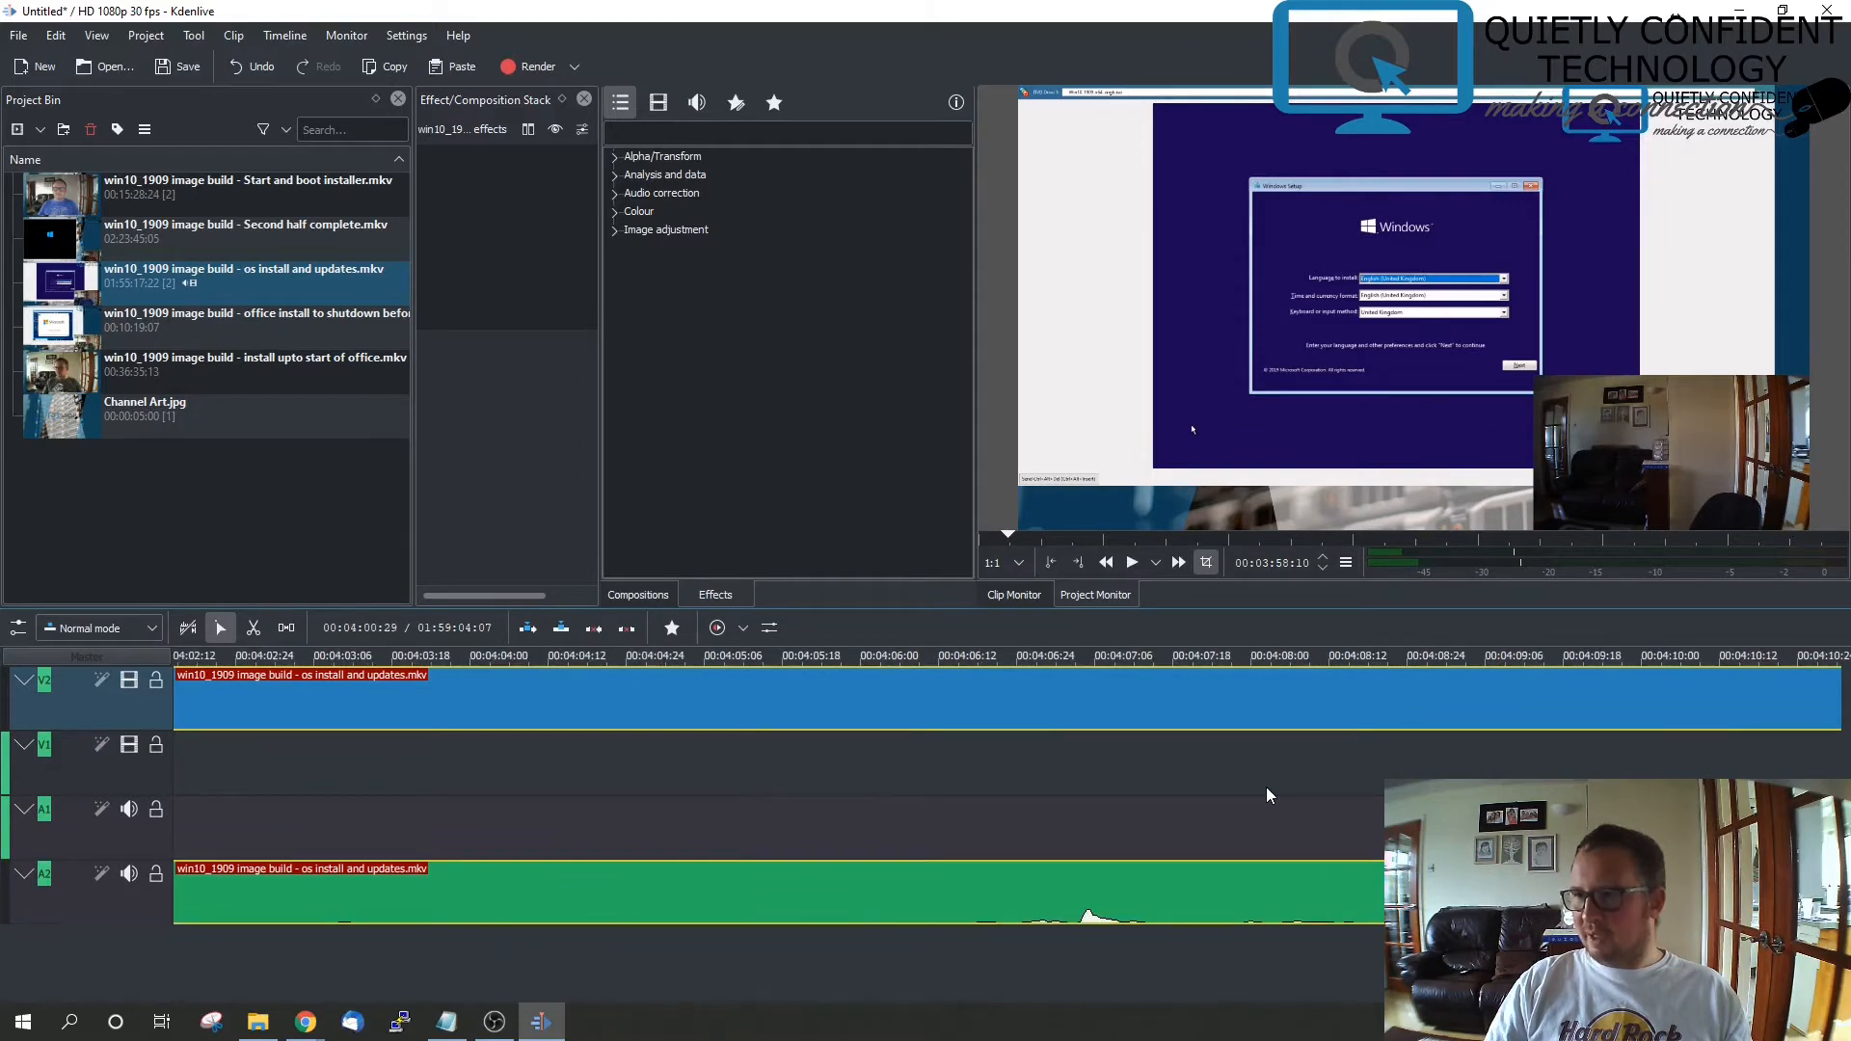
scroll(1266, 793, "right", 7)
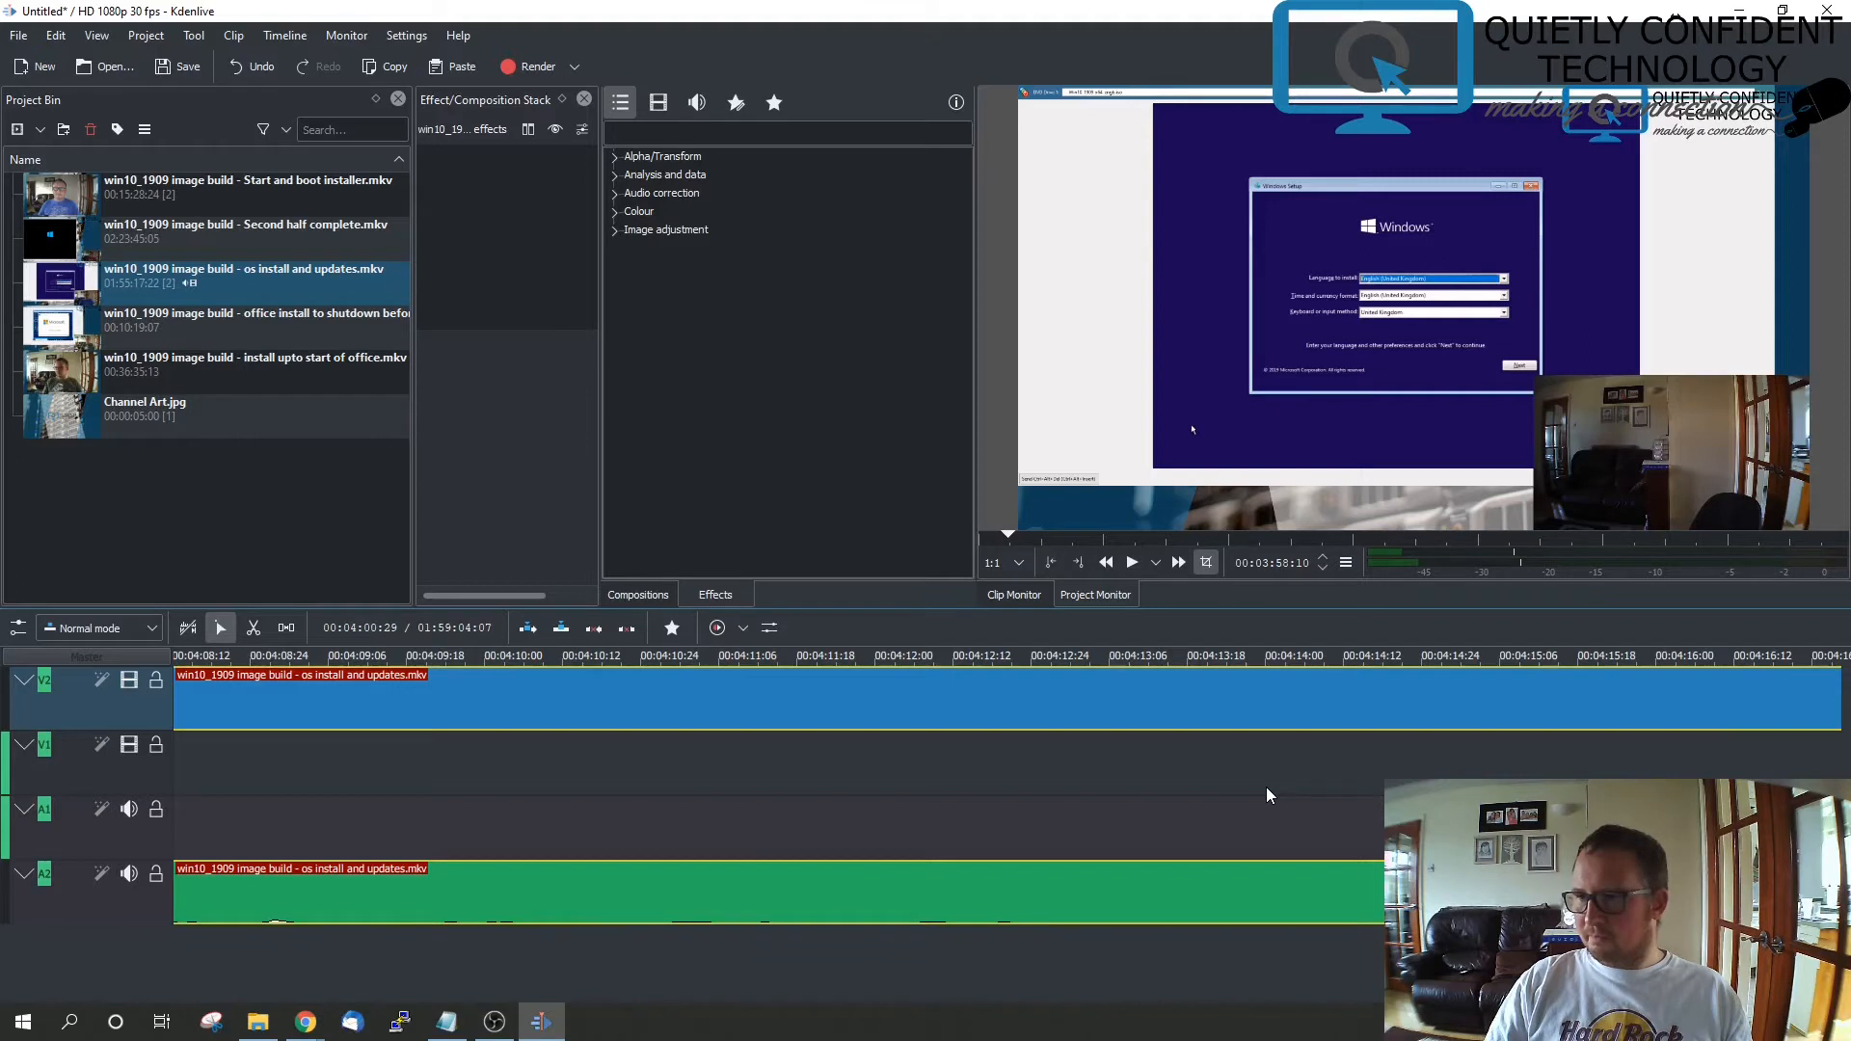
scroll(1265, 794, "down", 1)
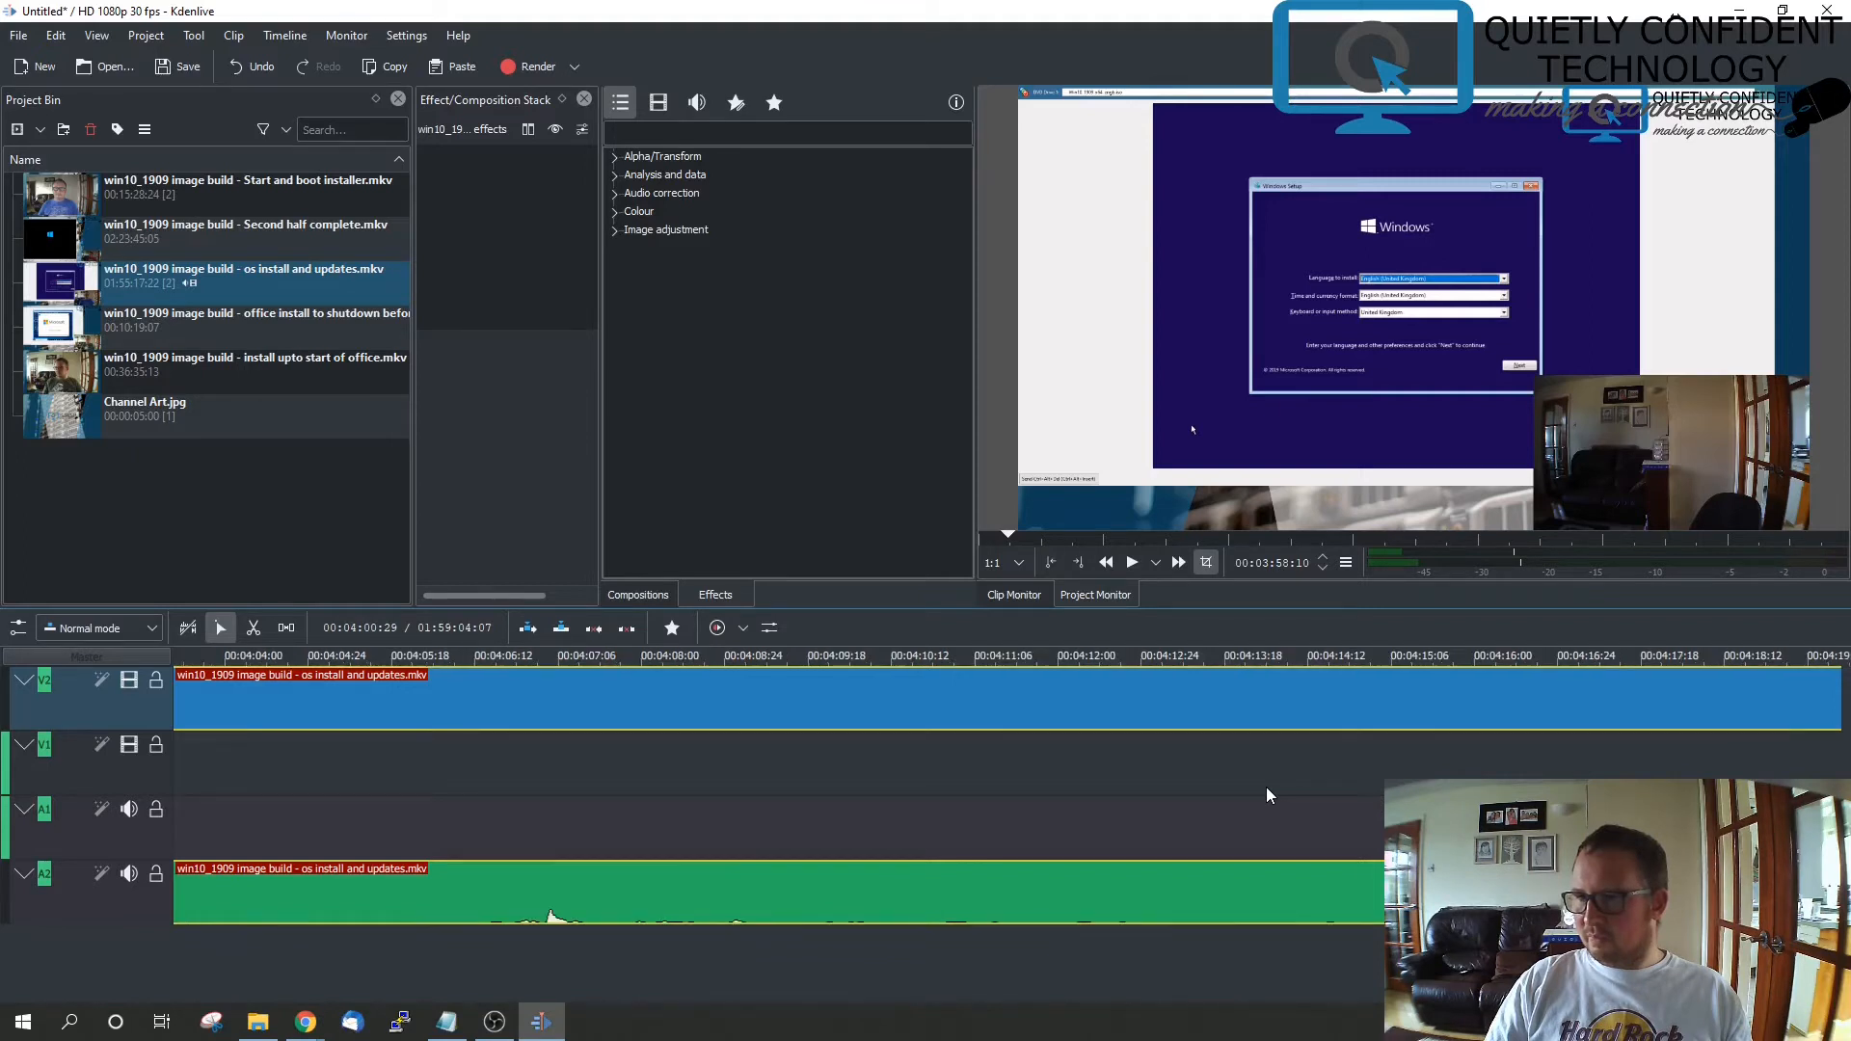
scroll(1267, 790, "down", 1)
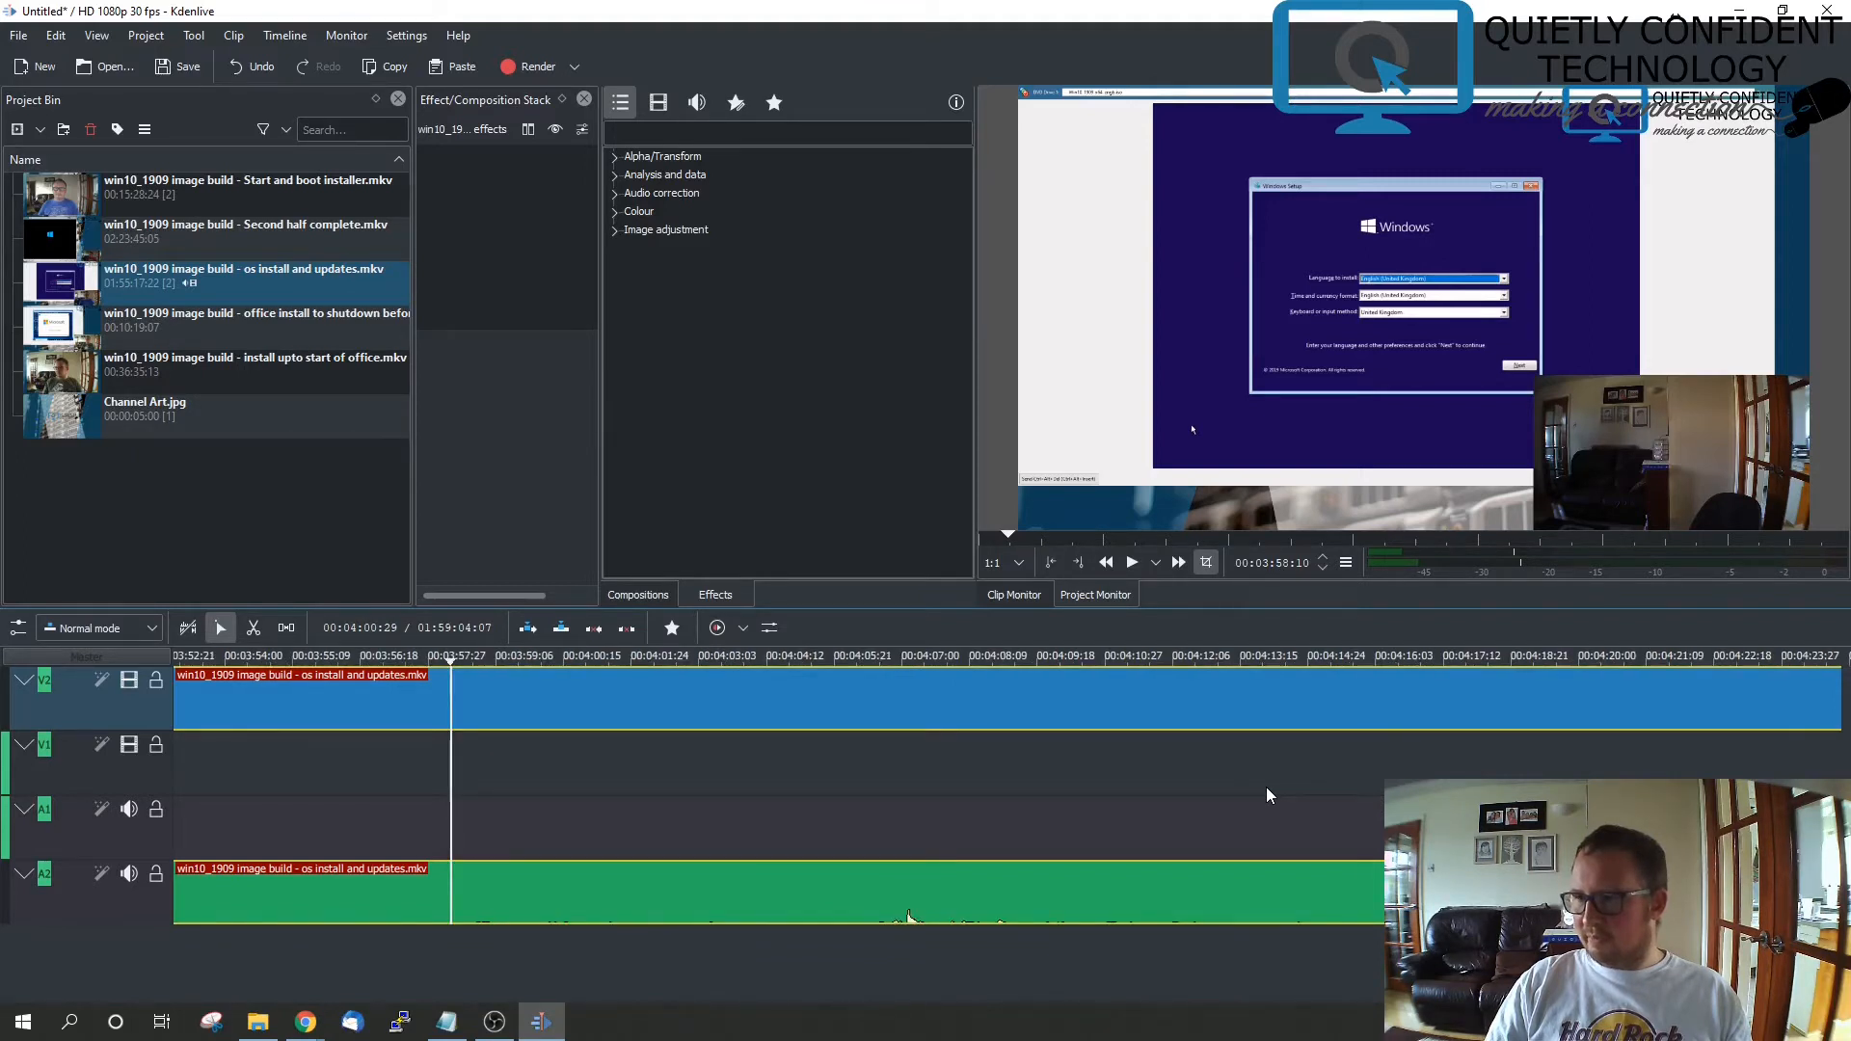
scroll(1265, 787, "down", 2)
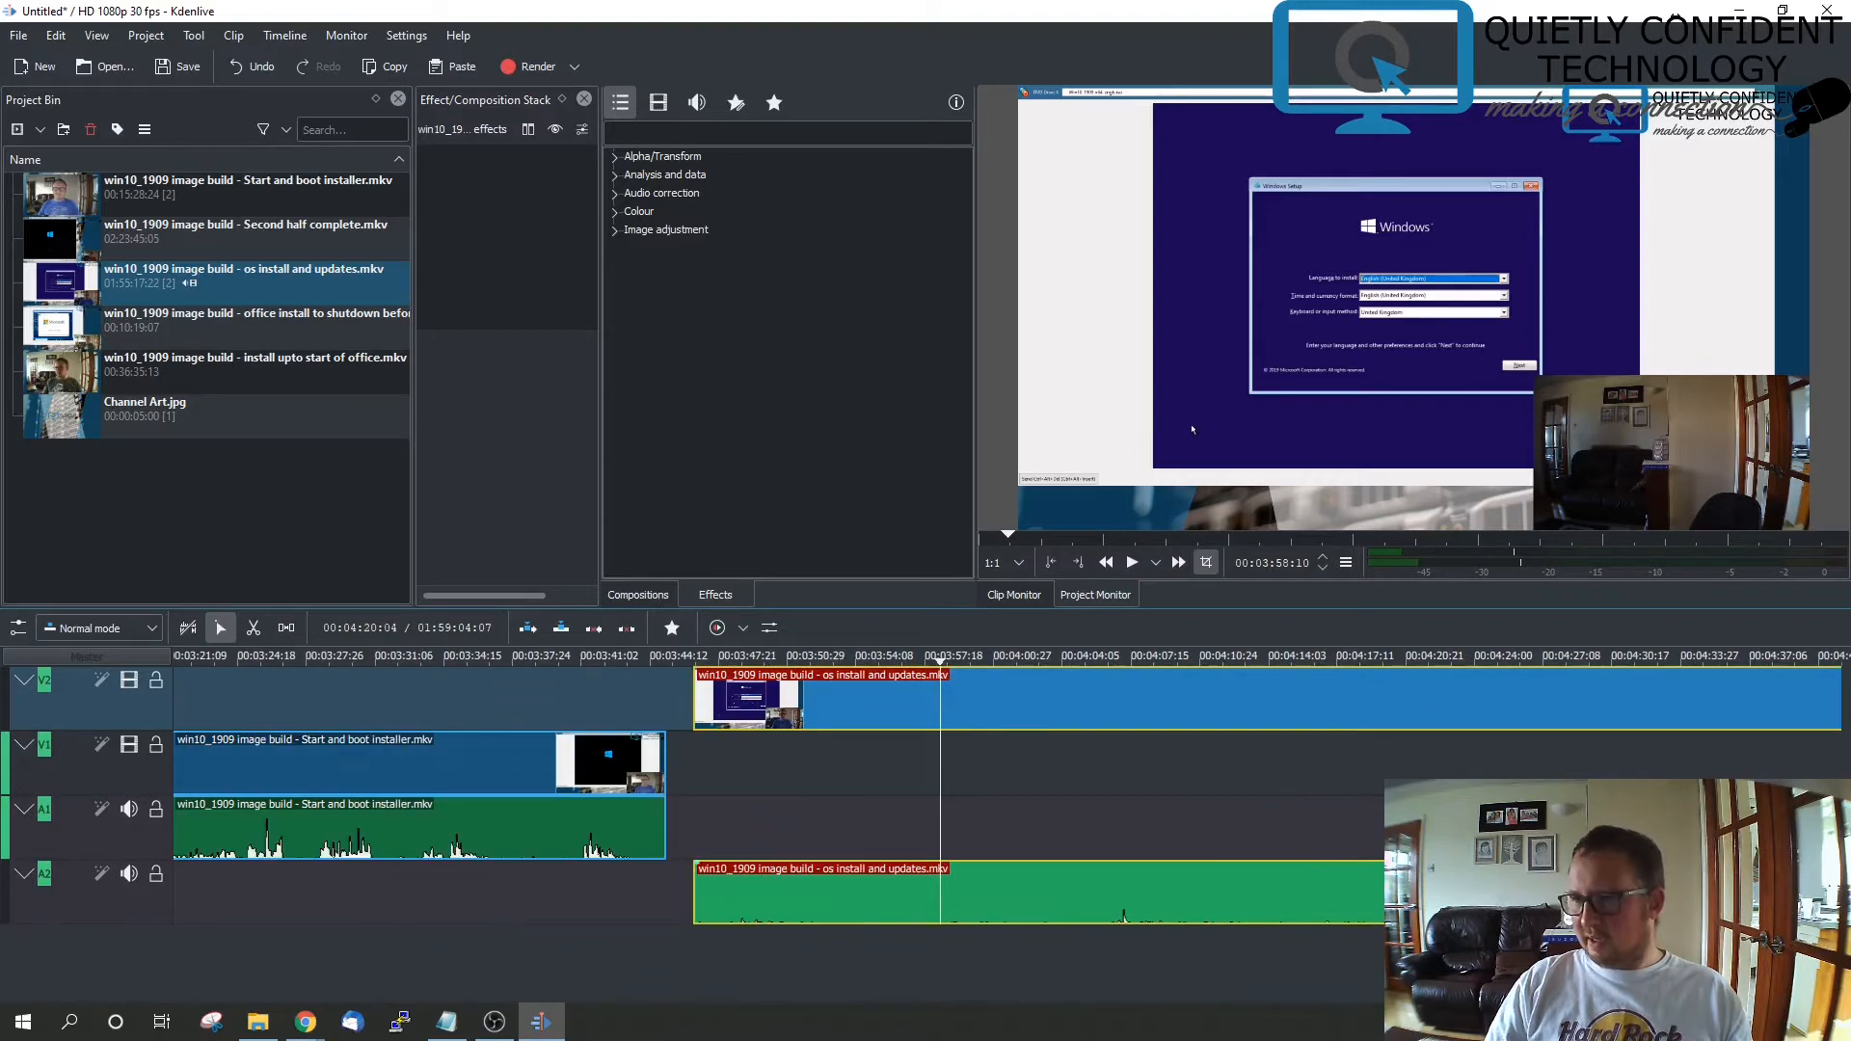
Play around 00:04:19 to find where the talking starts, and cut the "os install and updates" clip at 00:04:19:10
left_click(1359, 662)
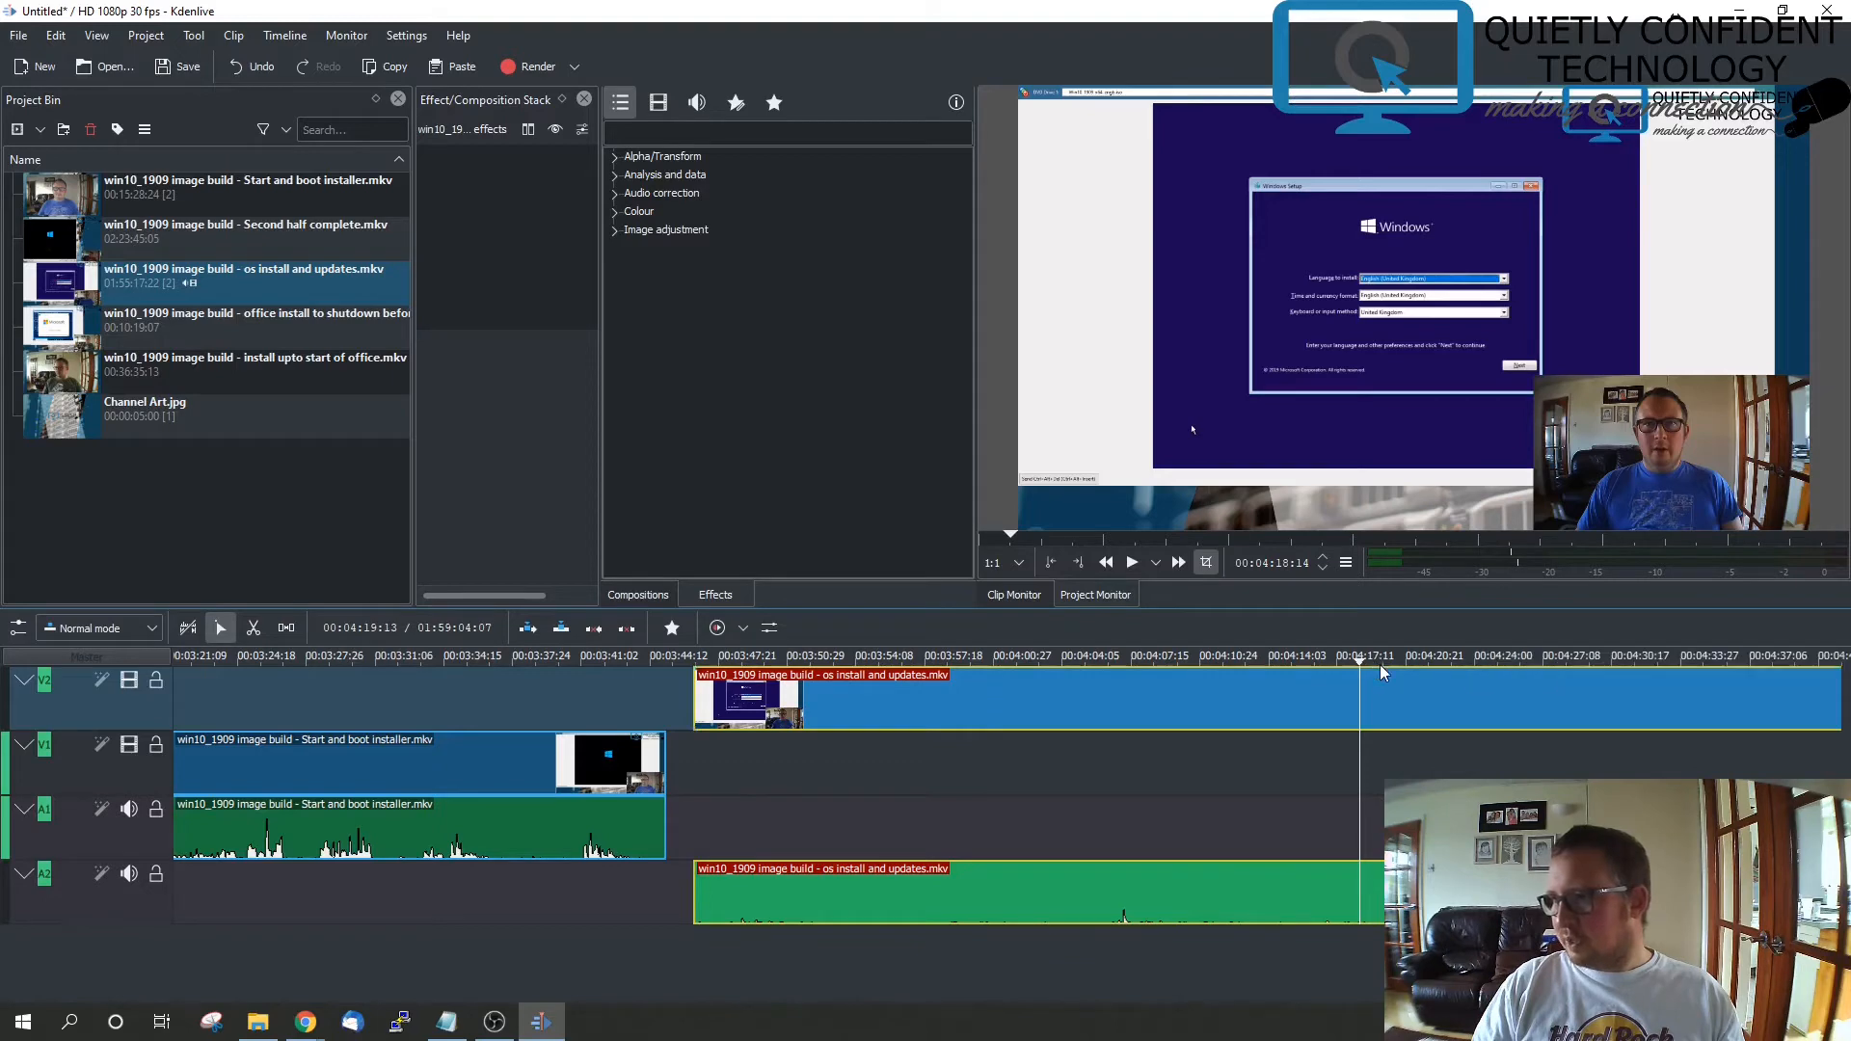
left_click(1381, 660)
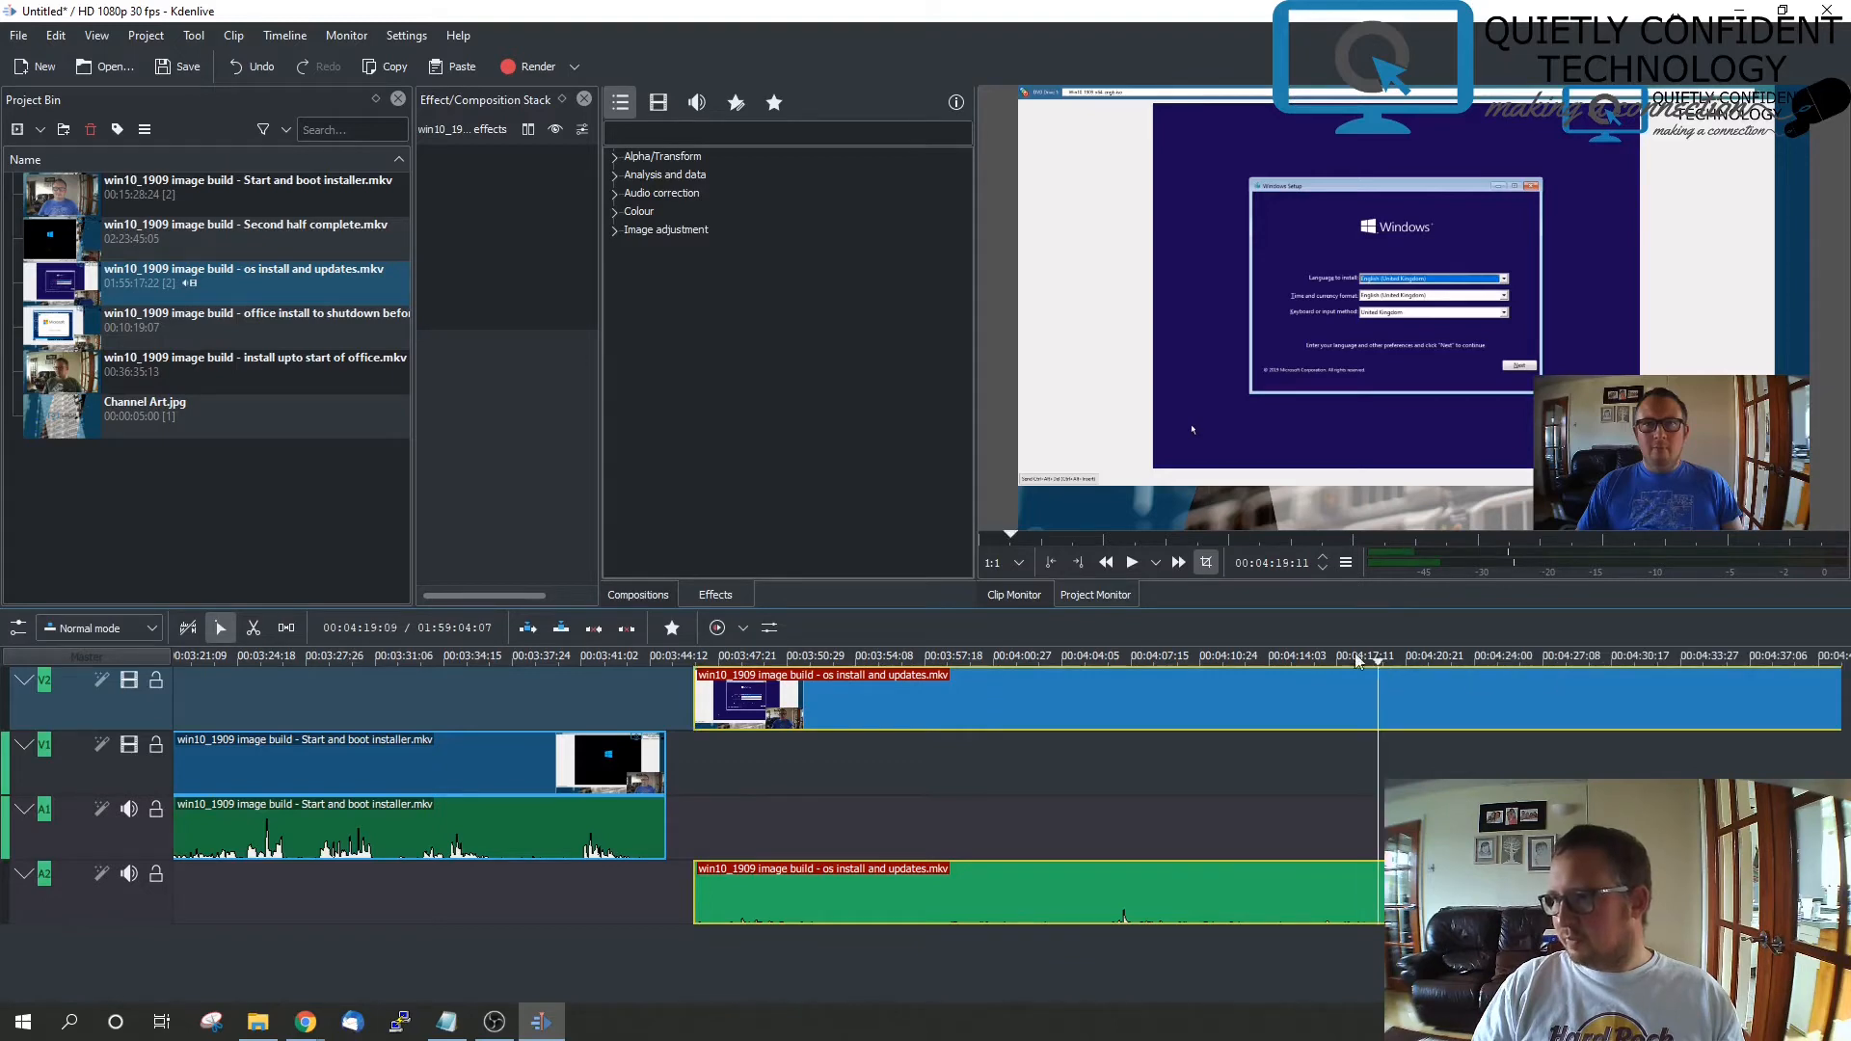
left_click(1132, 565)
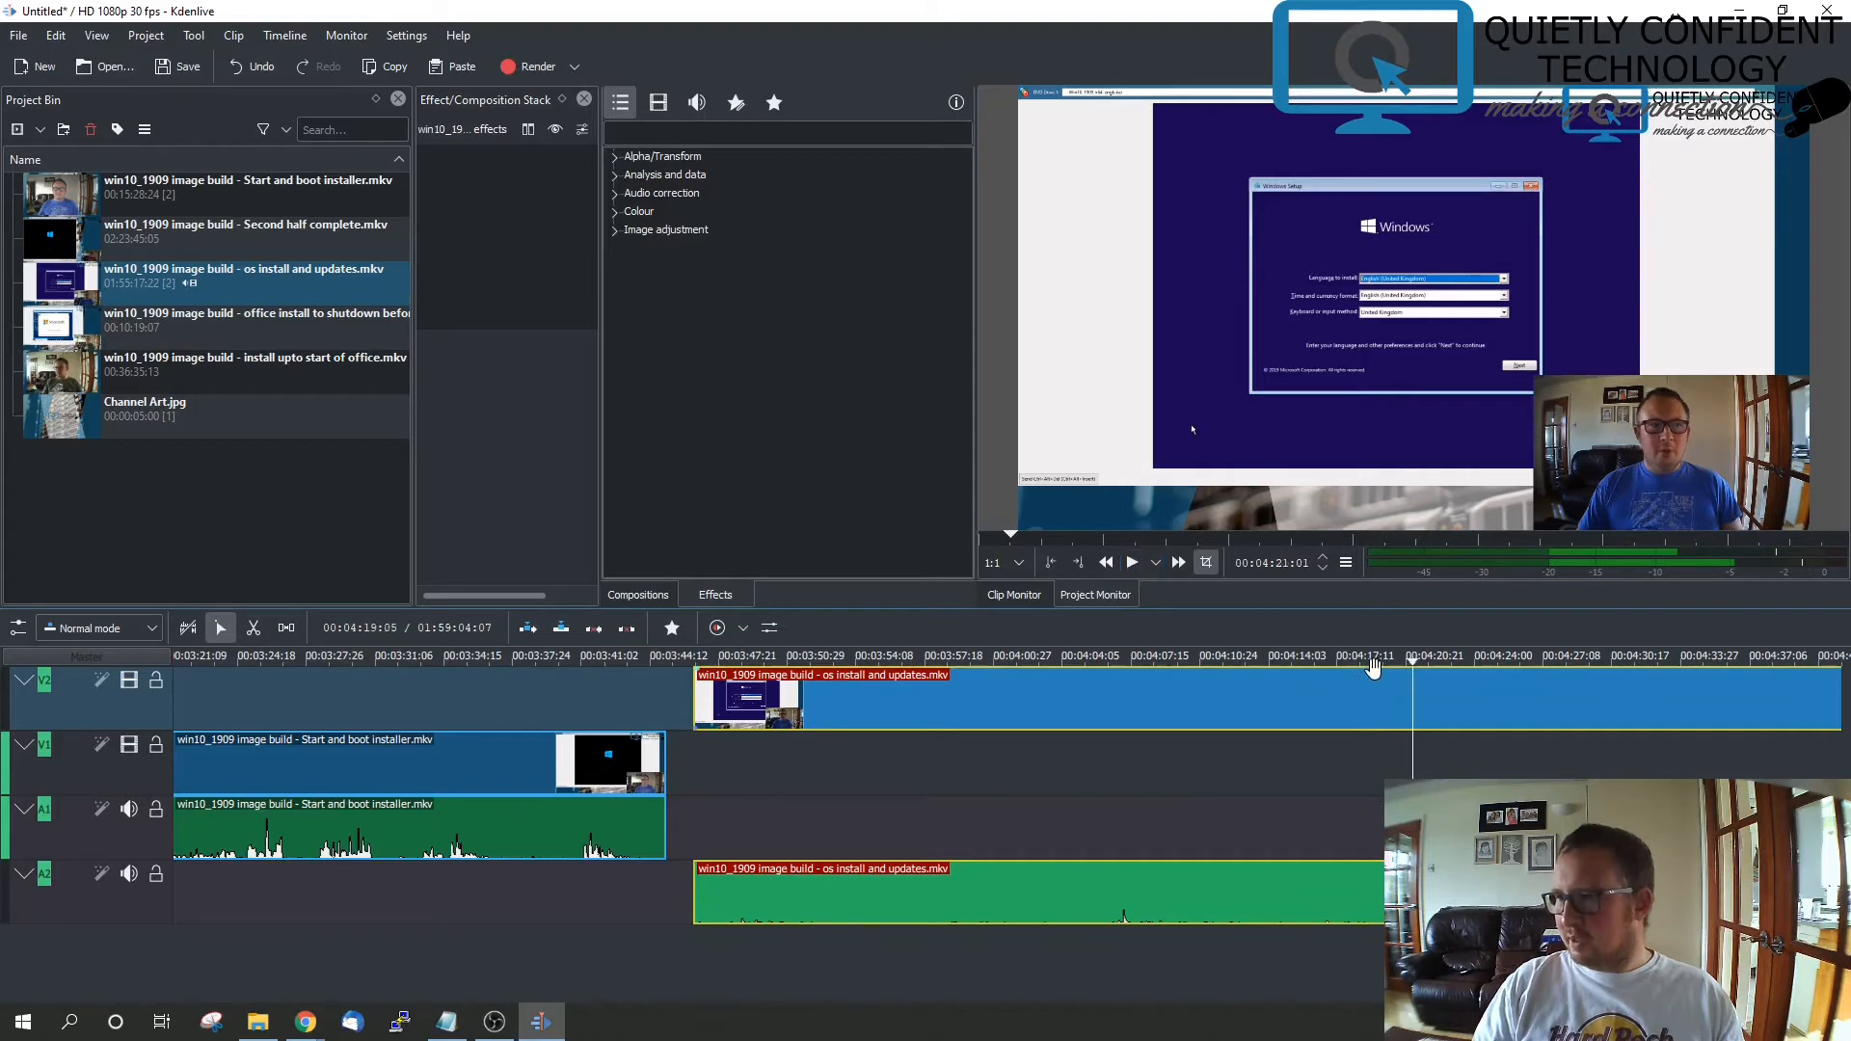
left_click(1379, 663)
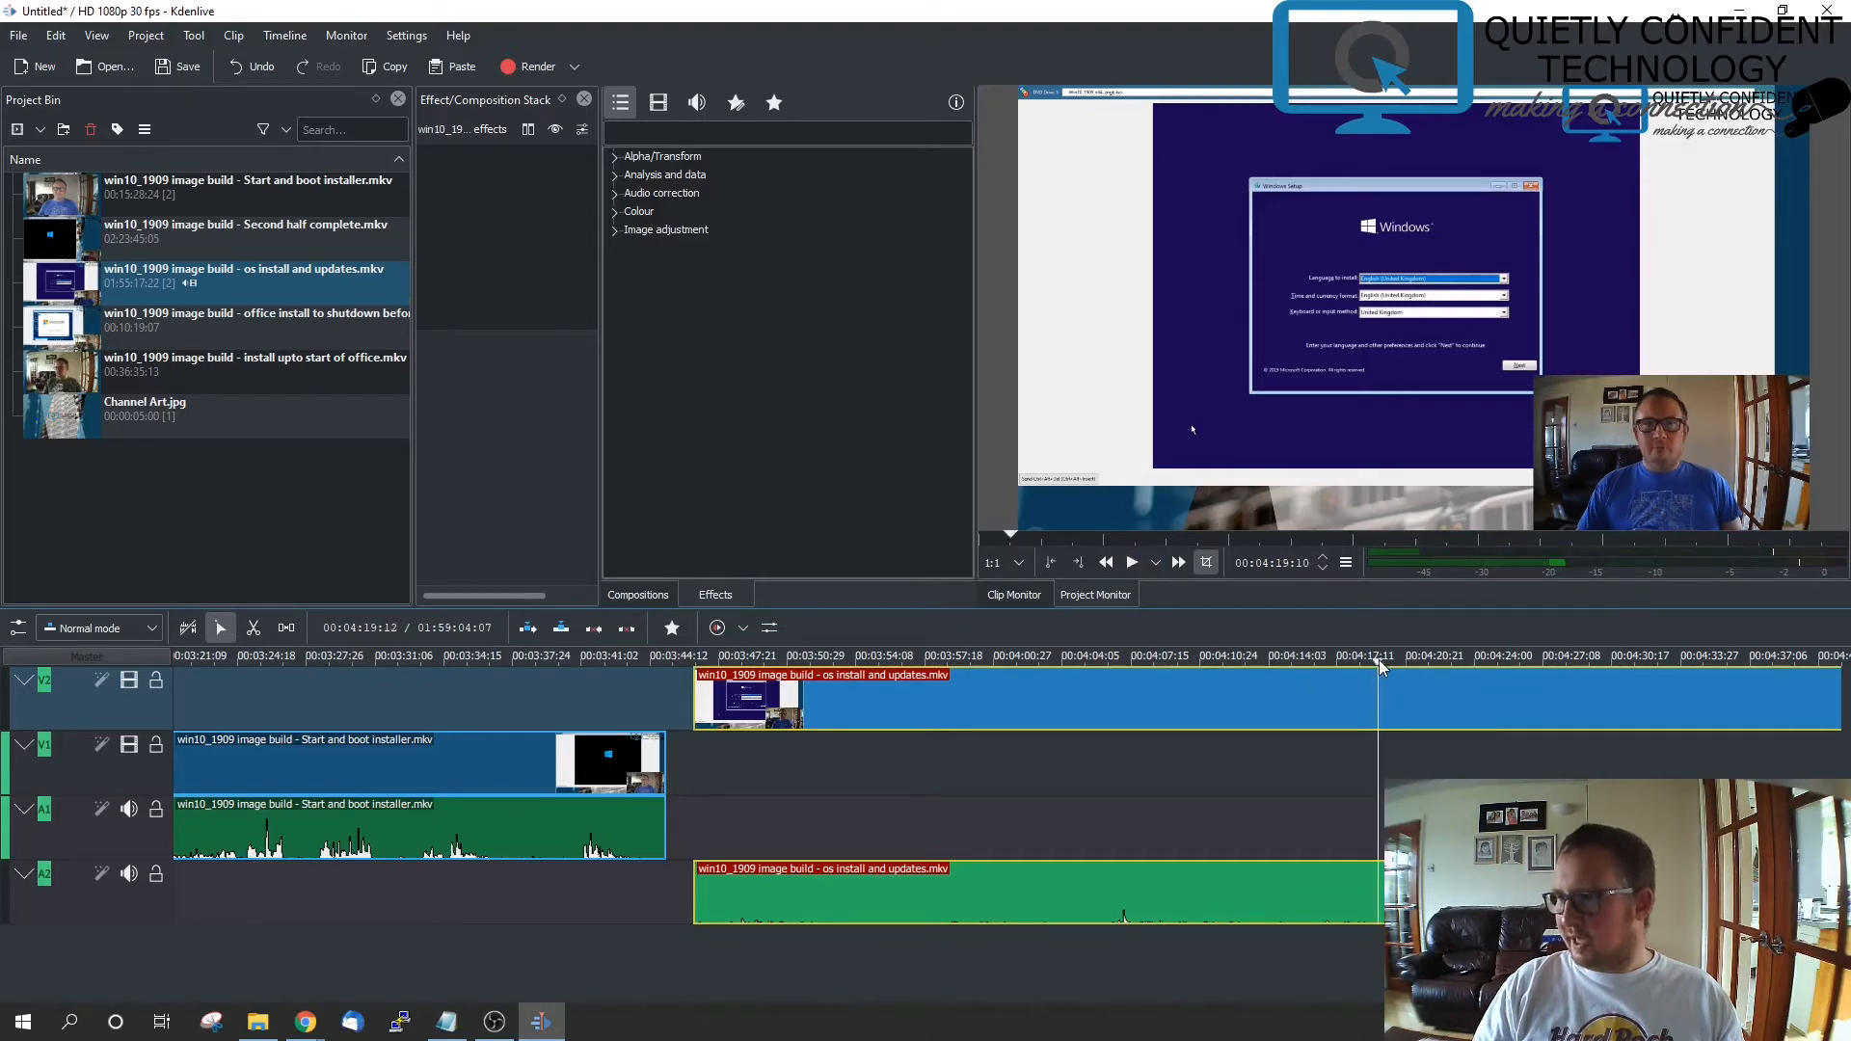
key("x")
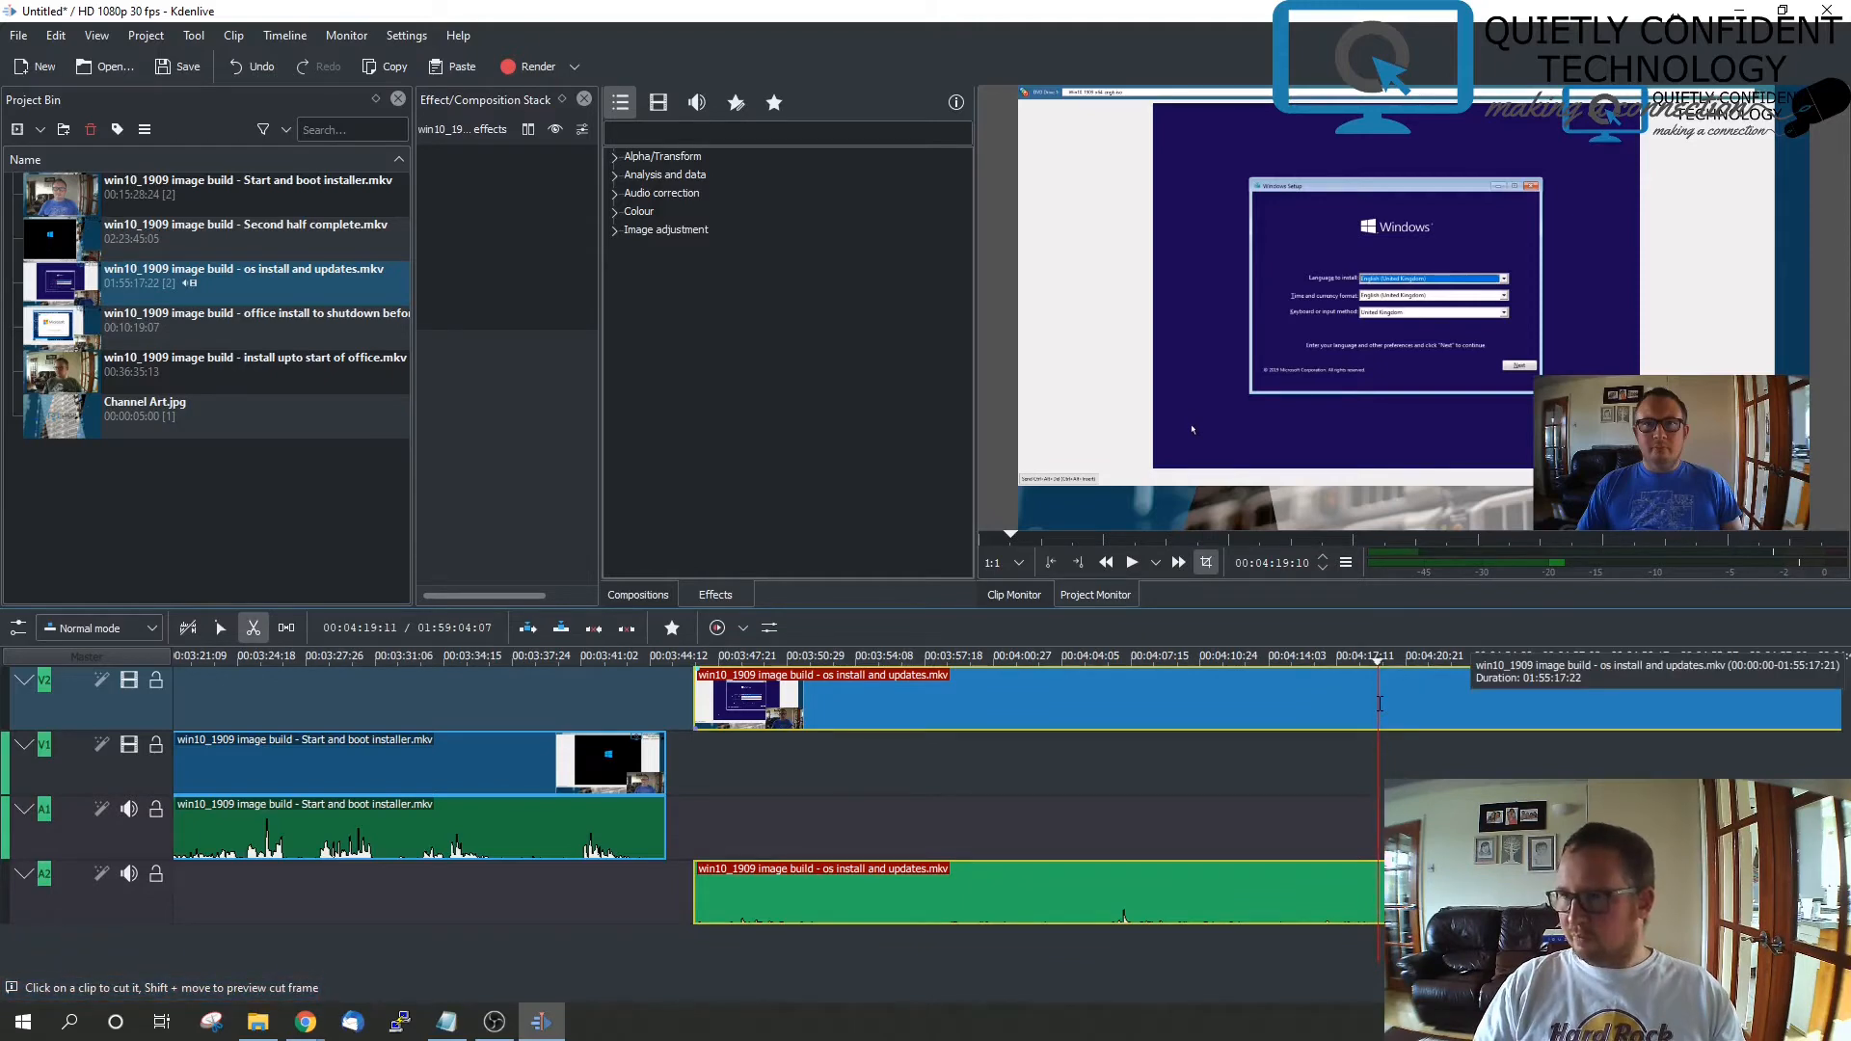
left_click(1379, 703)
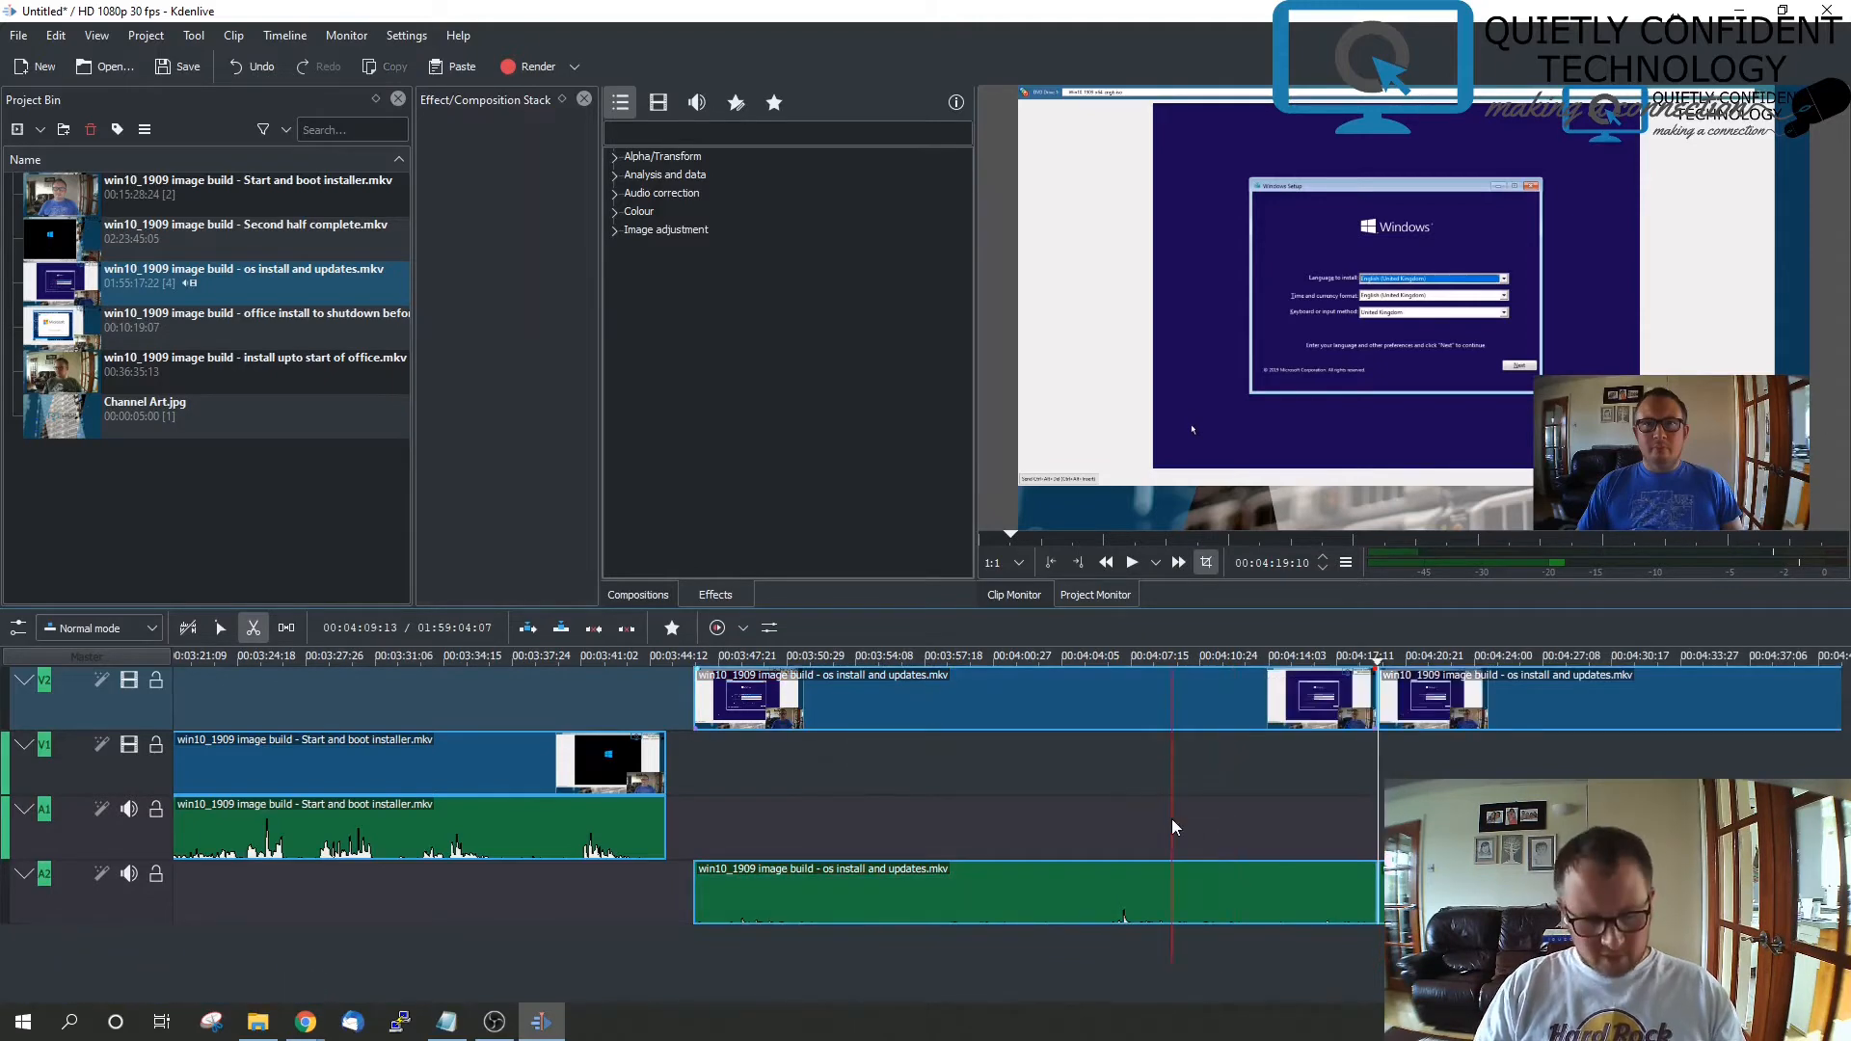
Delete the part before the cut and move the remaining "os install and updates" clip on V2 to the installer clip's end, about 00:03:45
key("s")
left_click(1101, 714)
key("Delete")
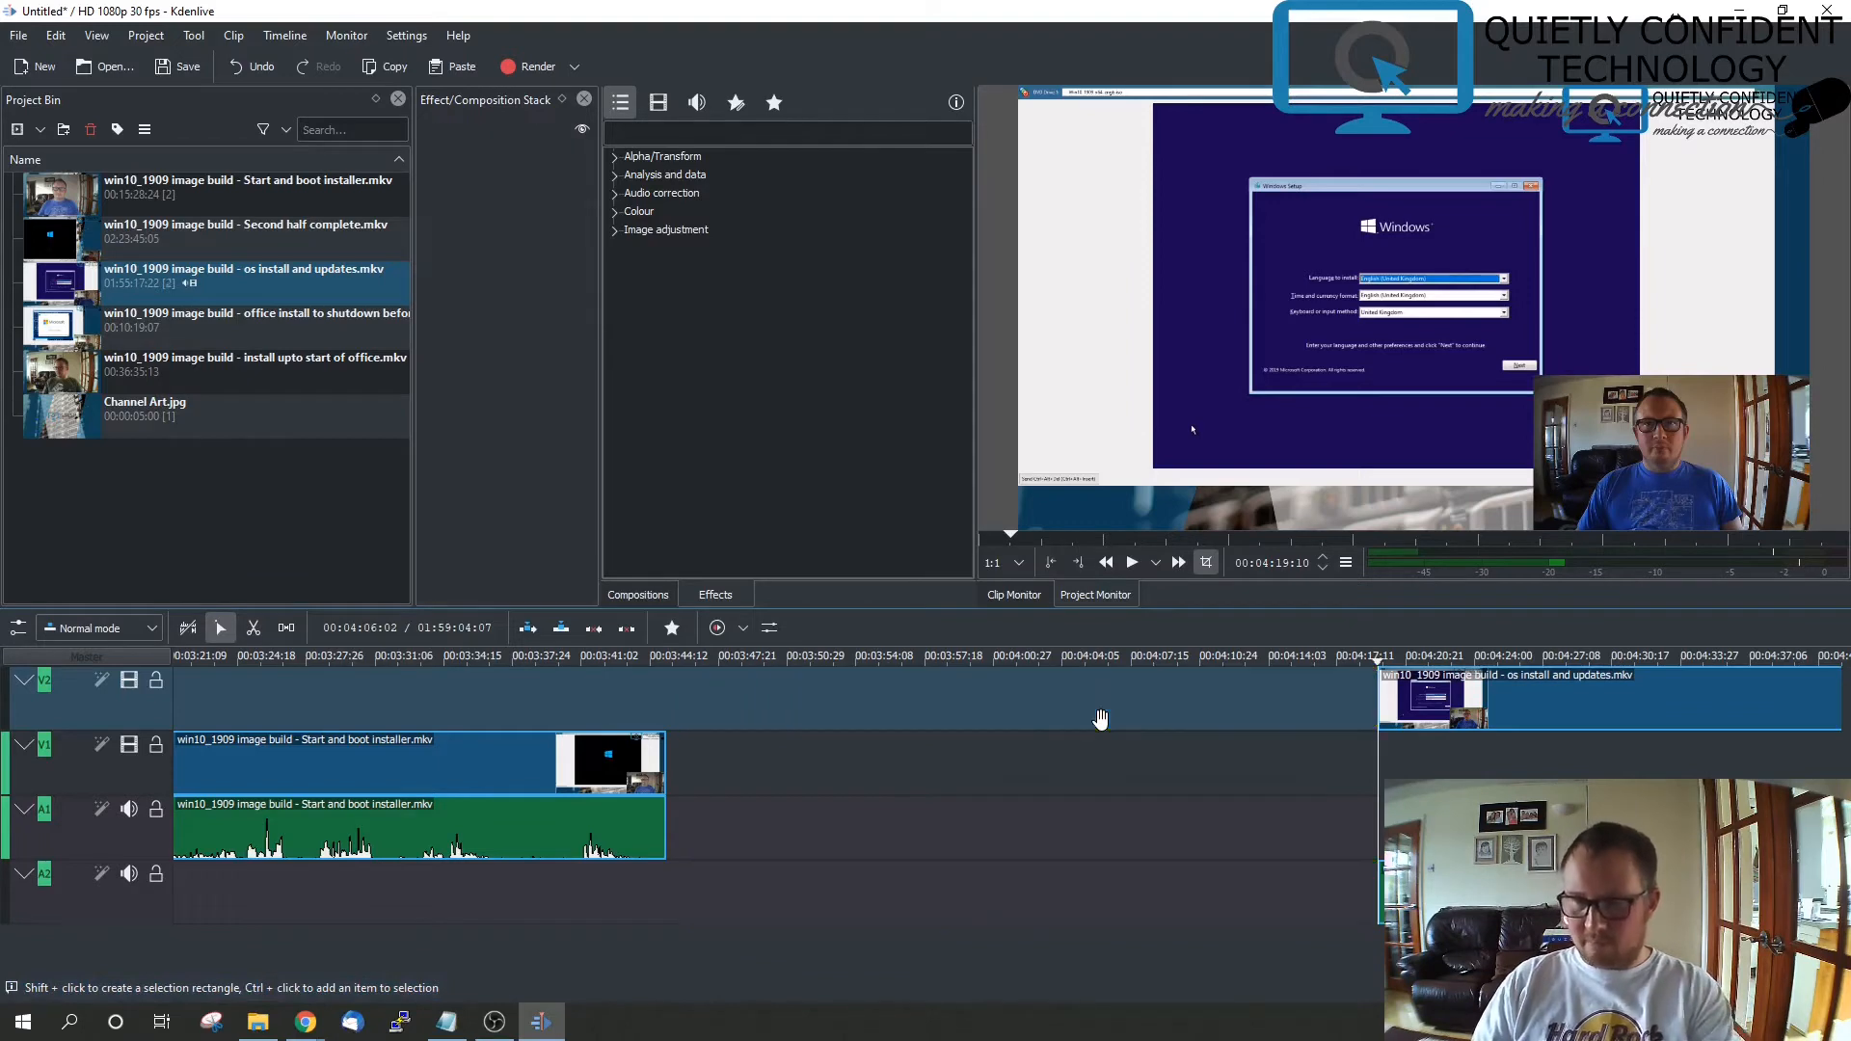
left_click_drag(1382, 719, 789, 704)
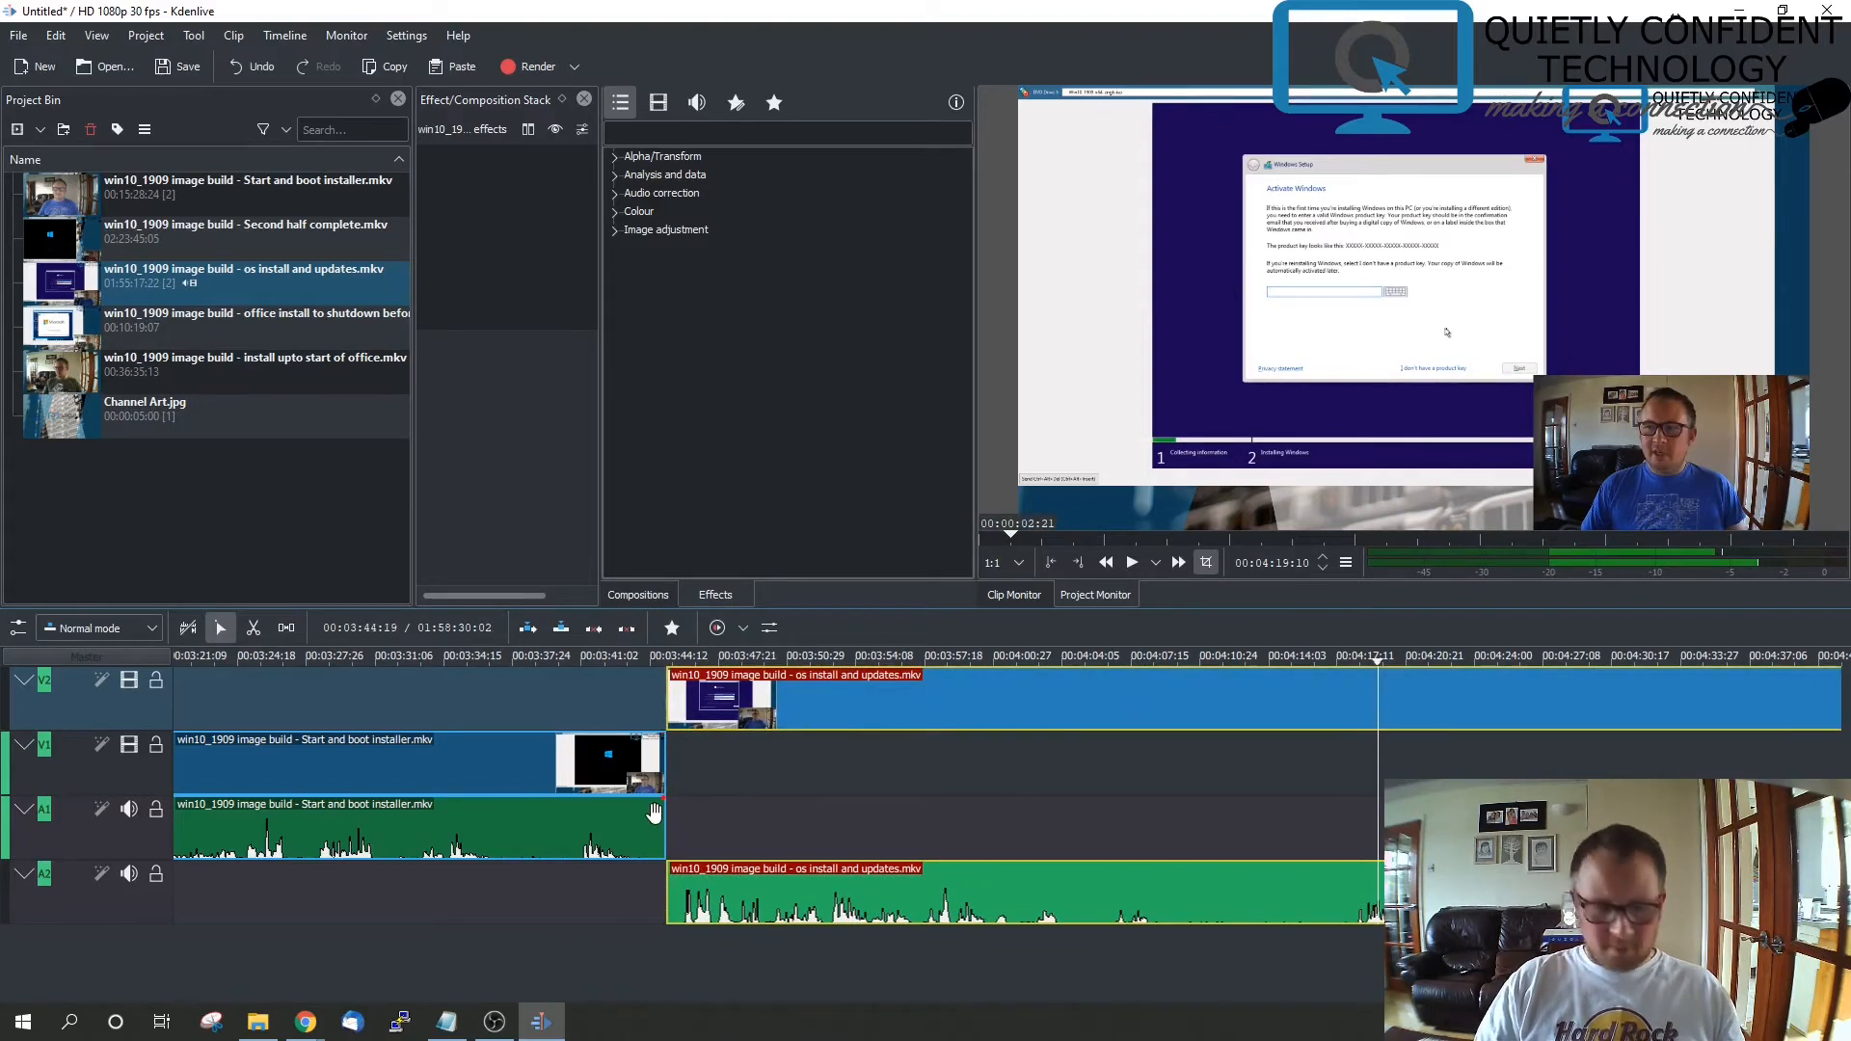
Play the join between the installer clip and the "os install and updates" clip from about 00:03:45 and pause at 00:03:59:27
scroll(646, 793, "up", 2)
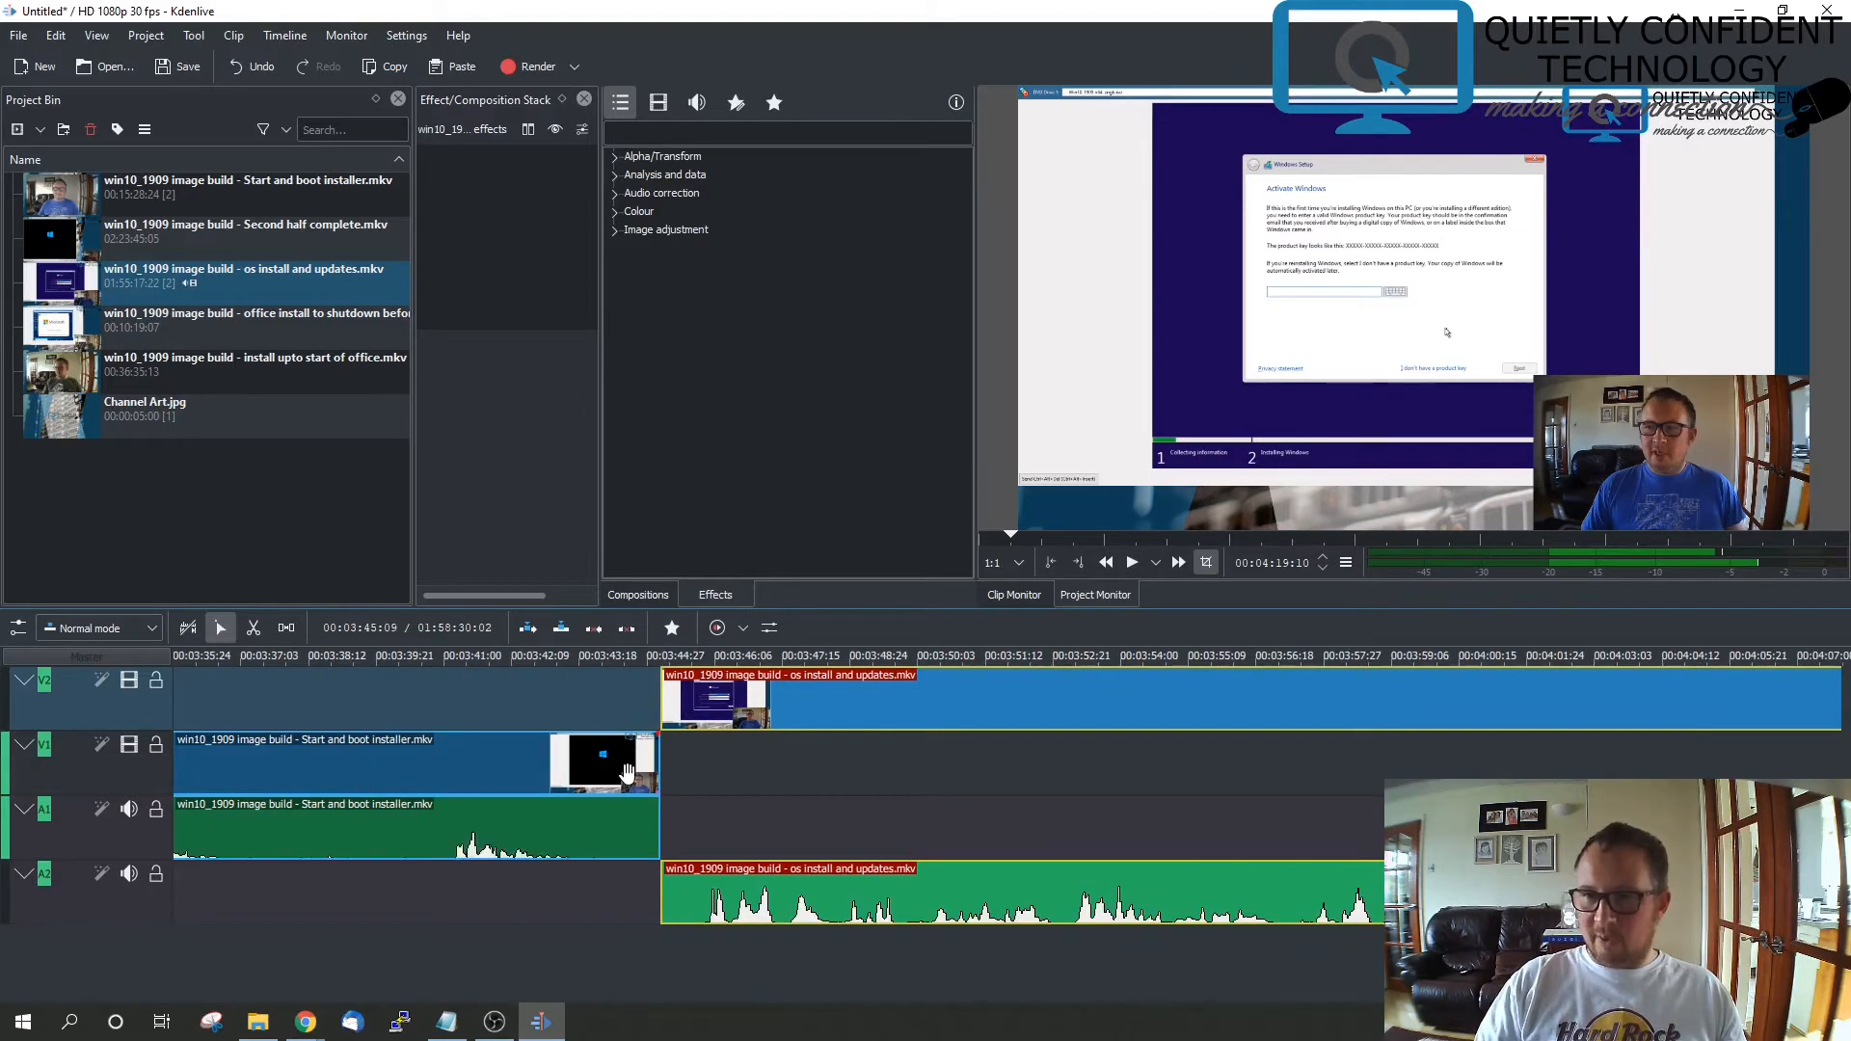
scroll(627, 772, "up", 2)
scroll(628, 773, "up", 2)
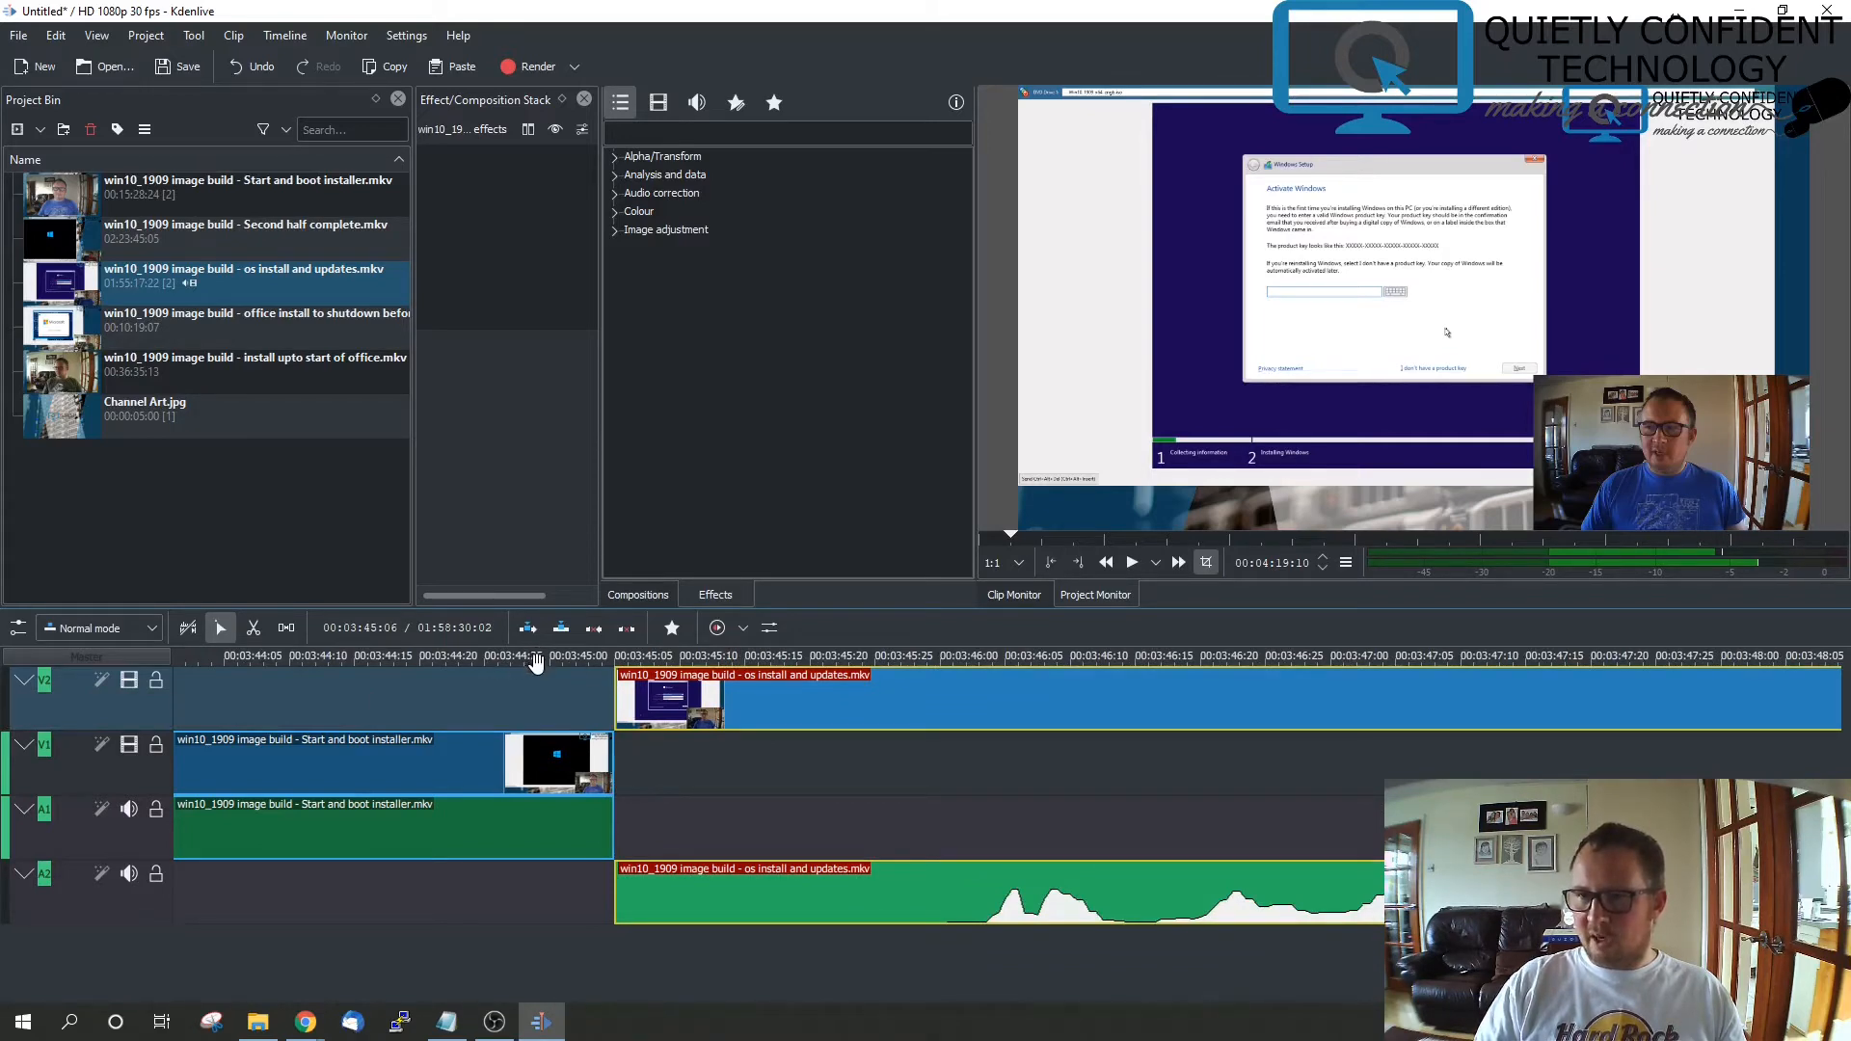
scroll(536, 665, "up", 2)
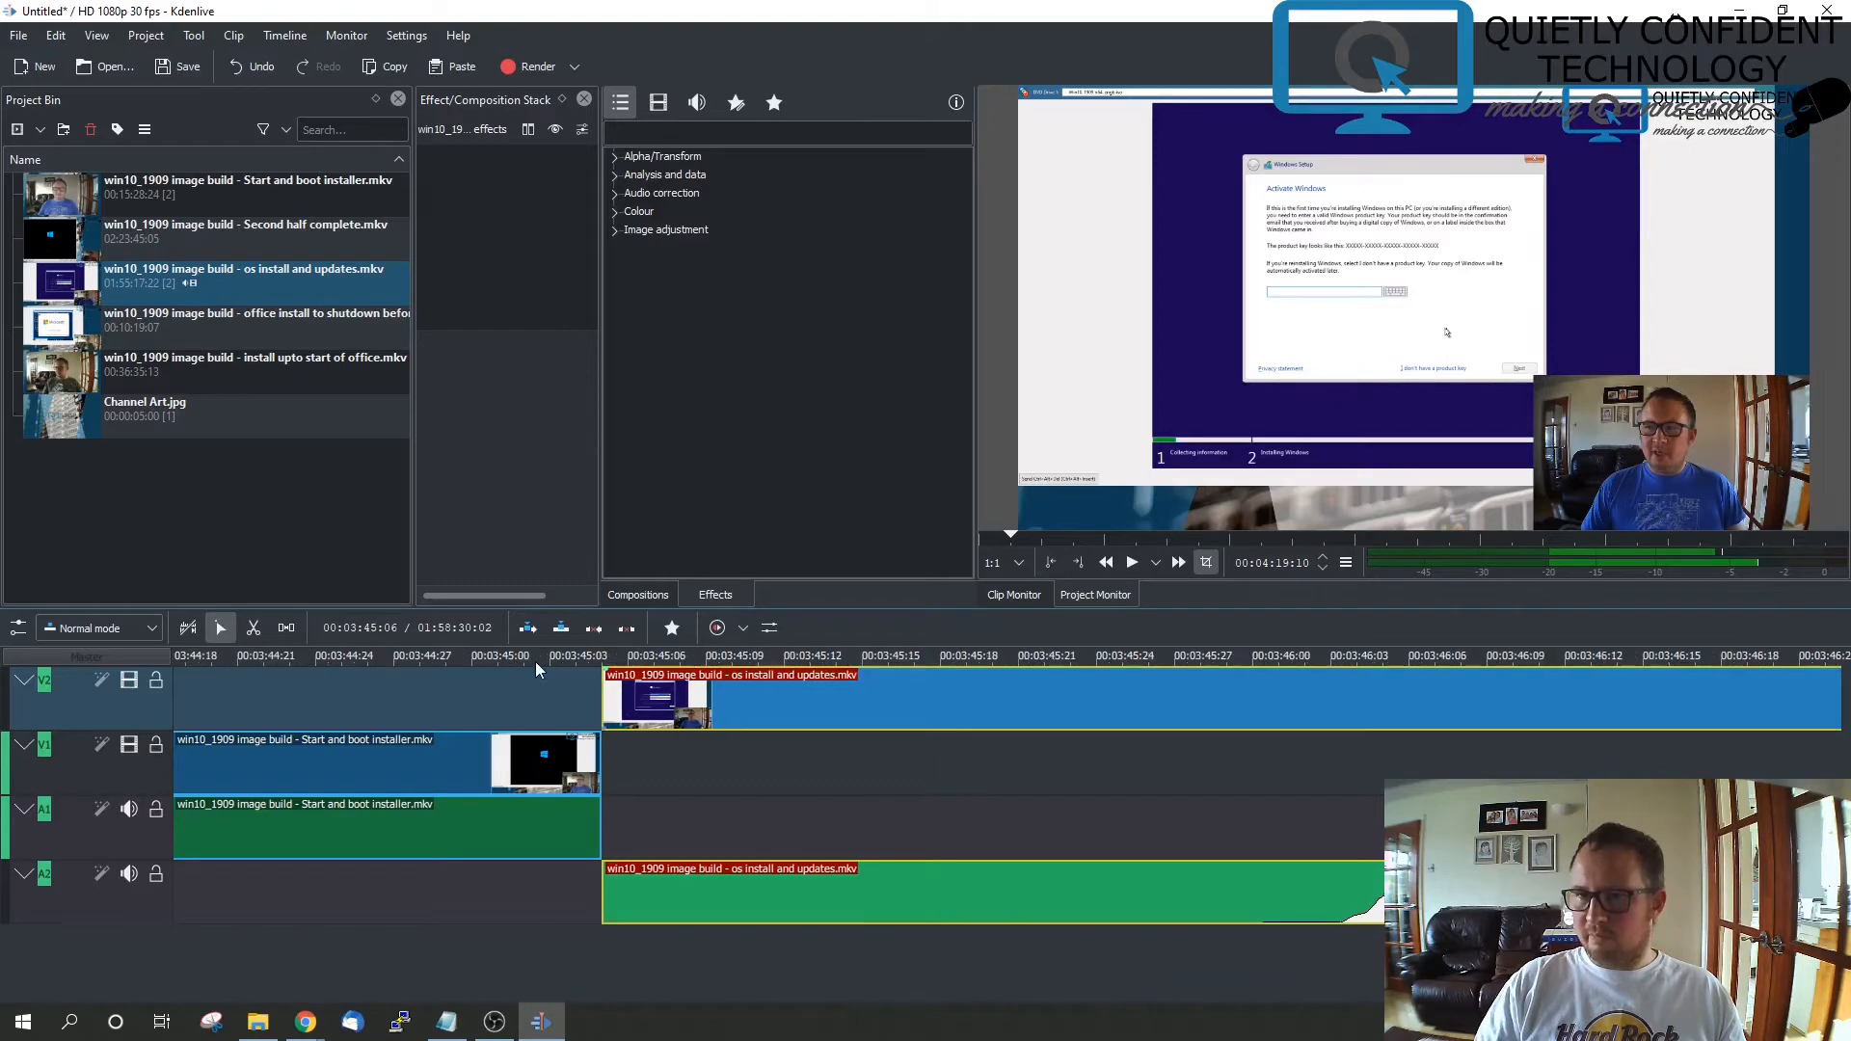
left_click(535, 661)
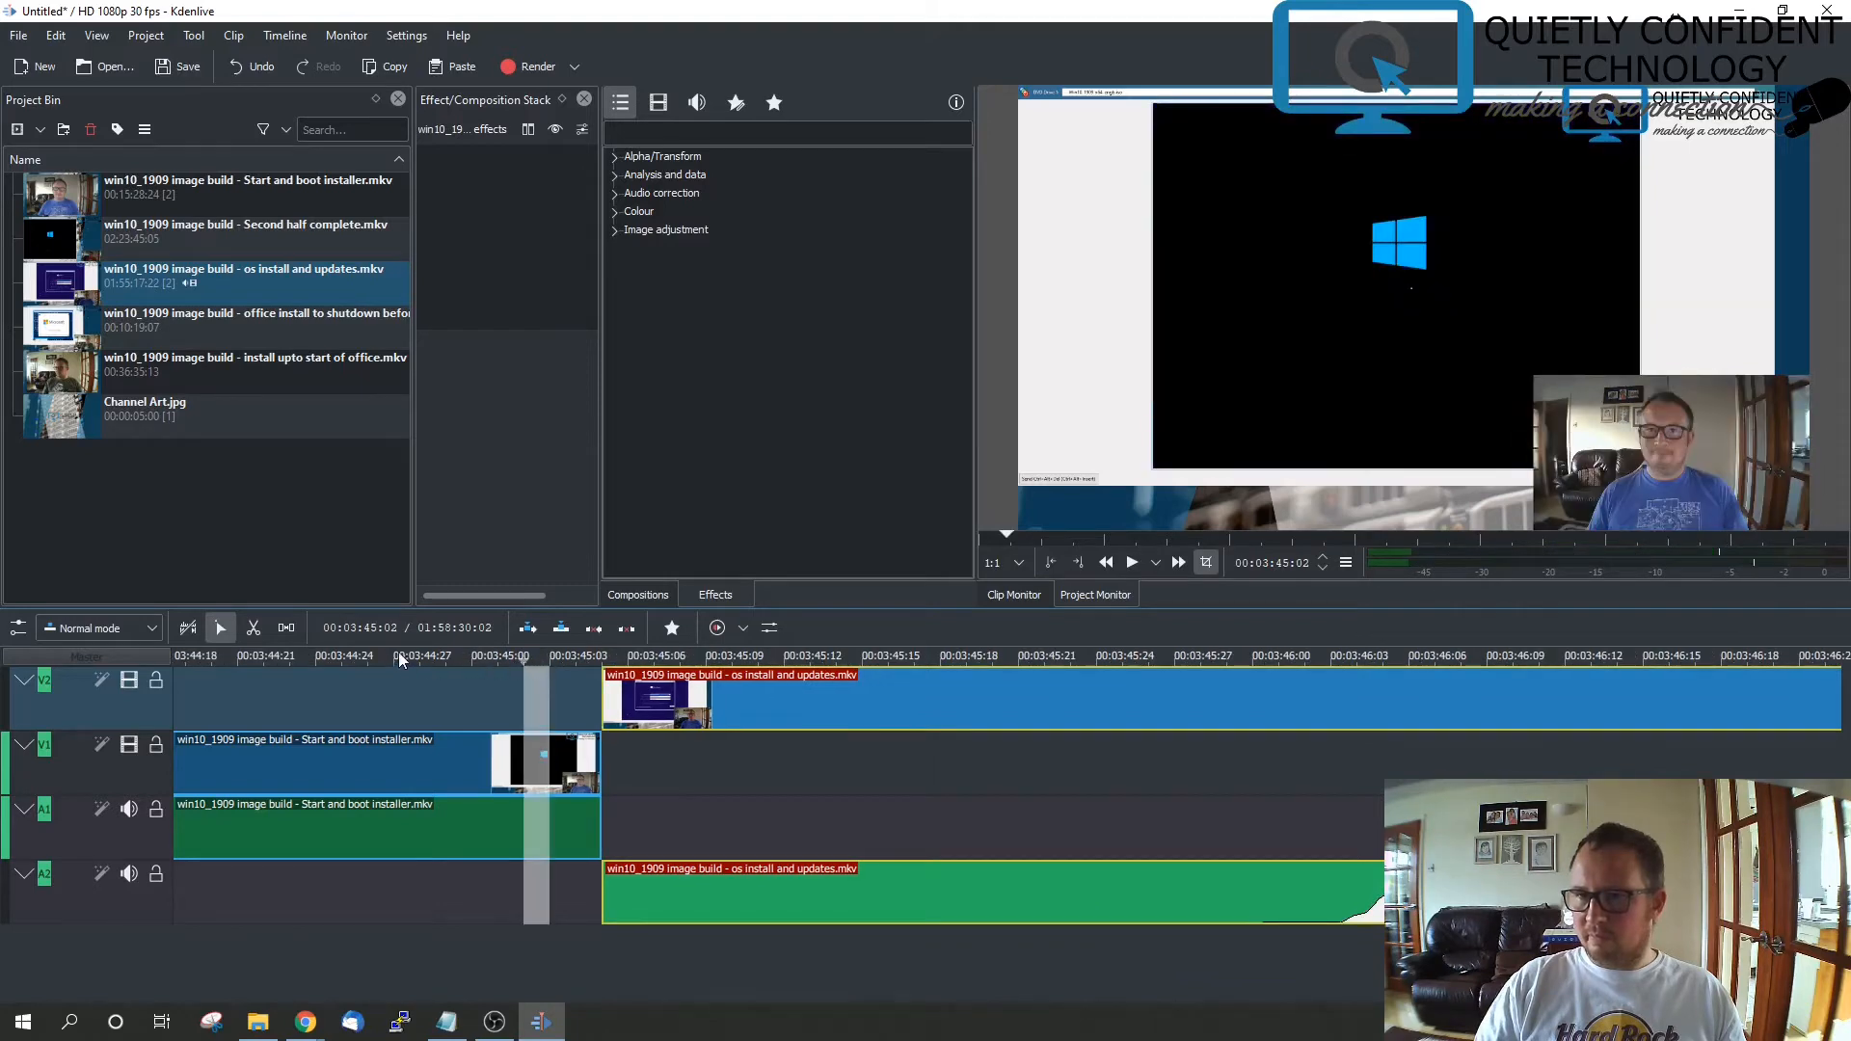
left_click(1130, 564)
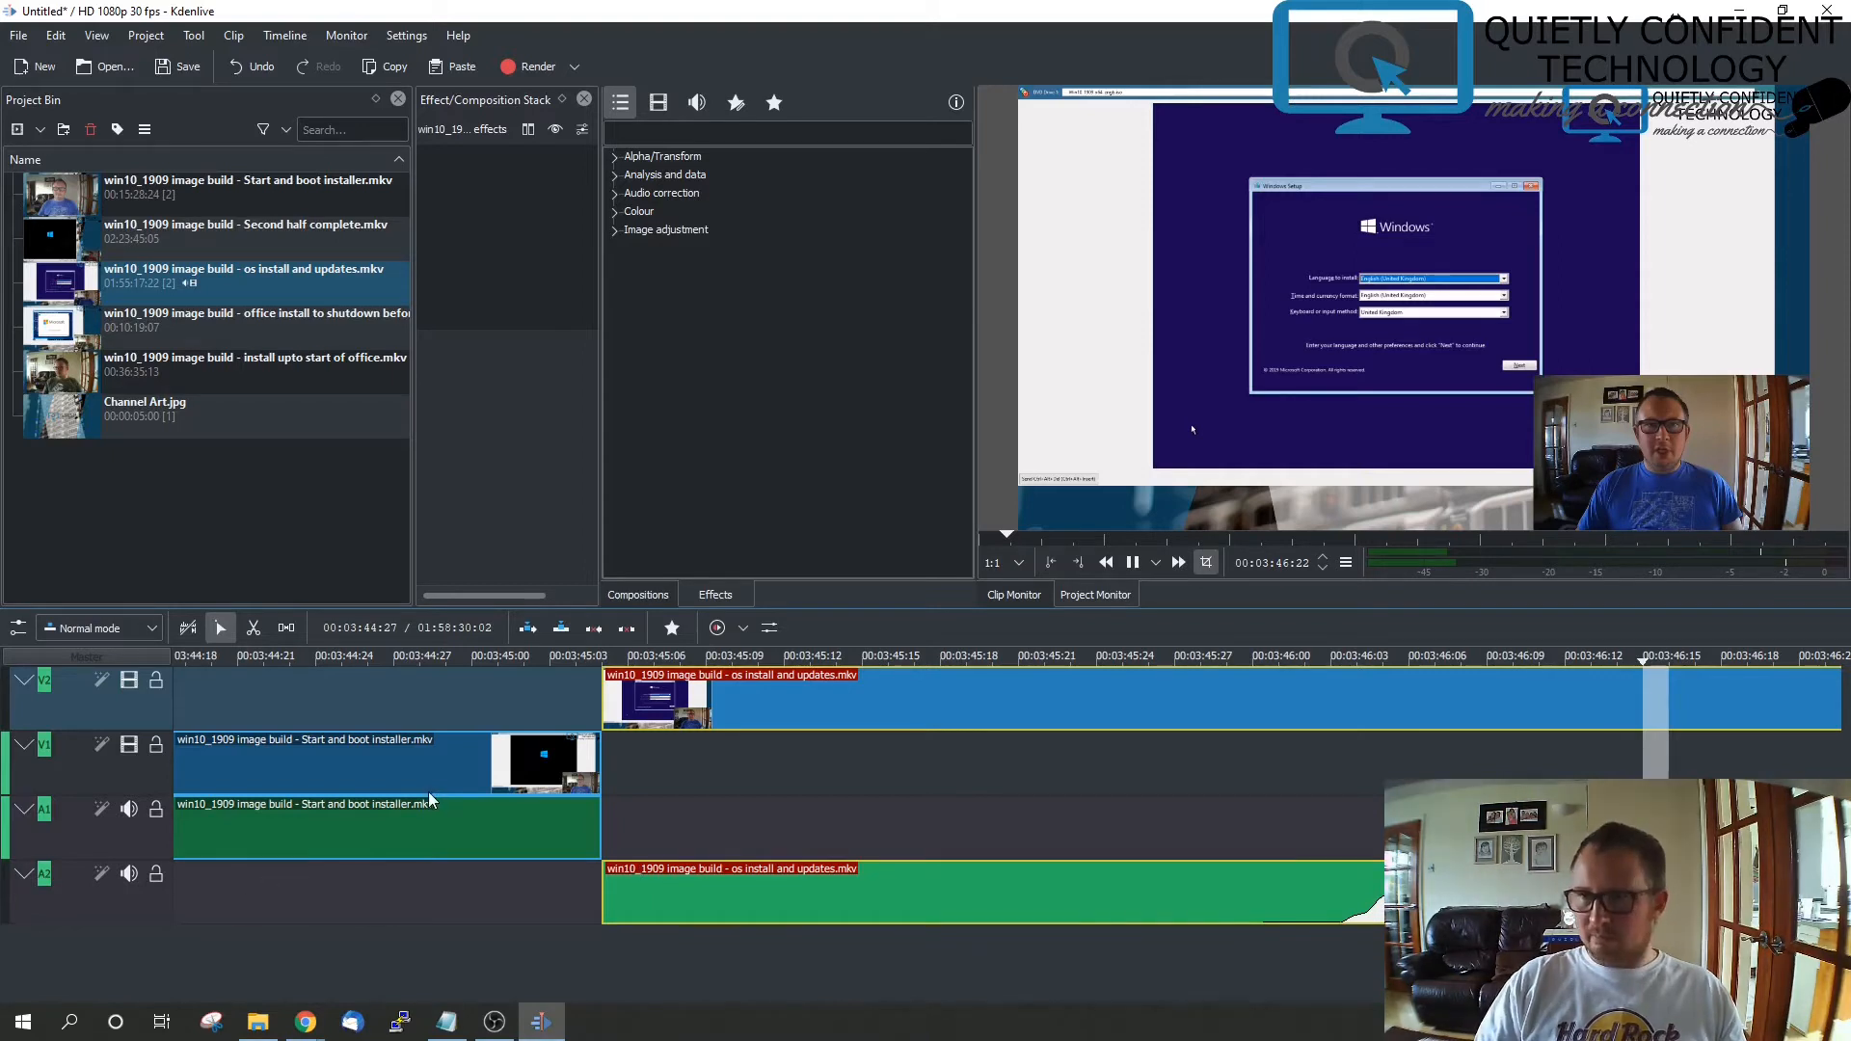
left_click(1135, 563)
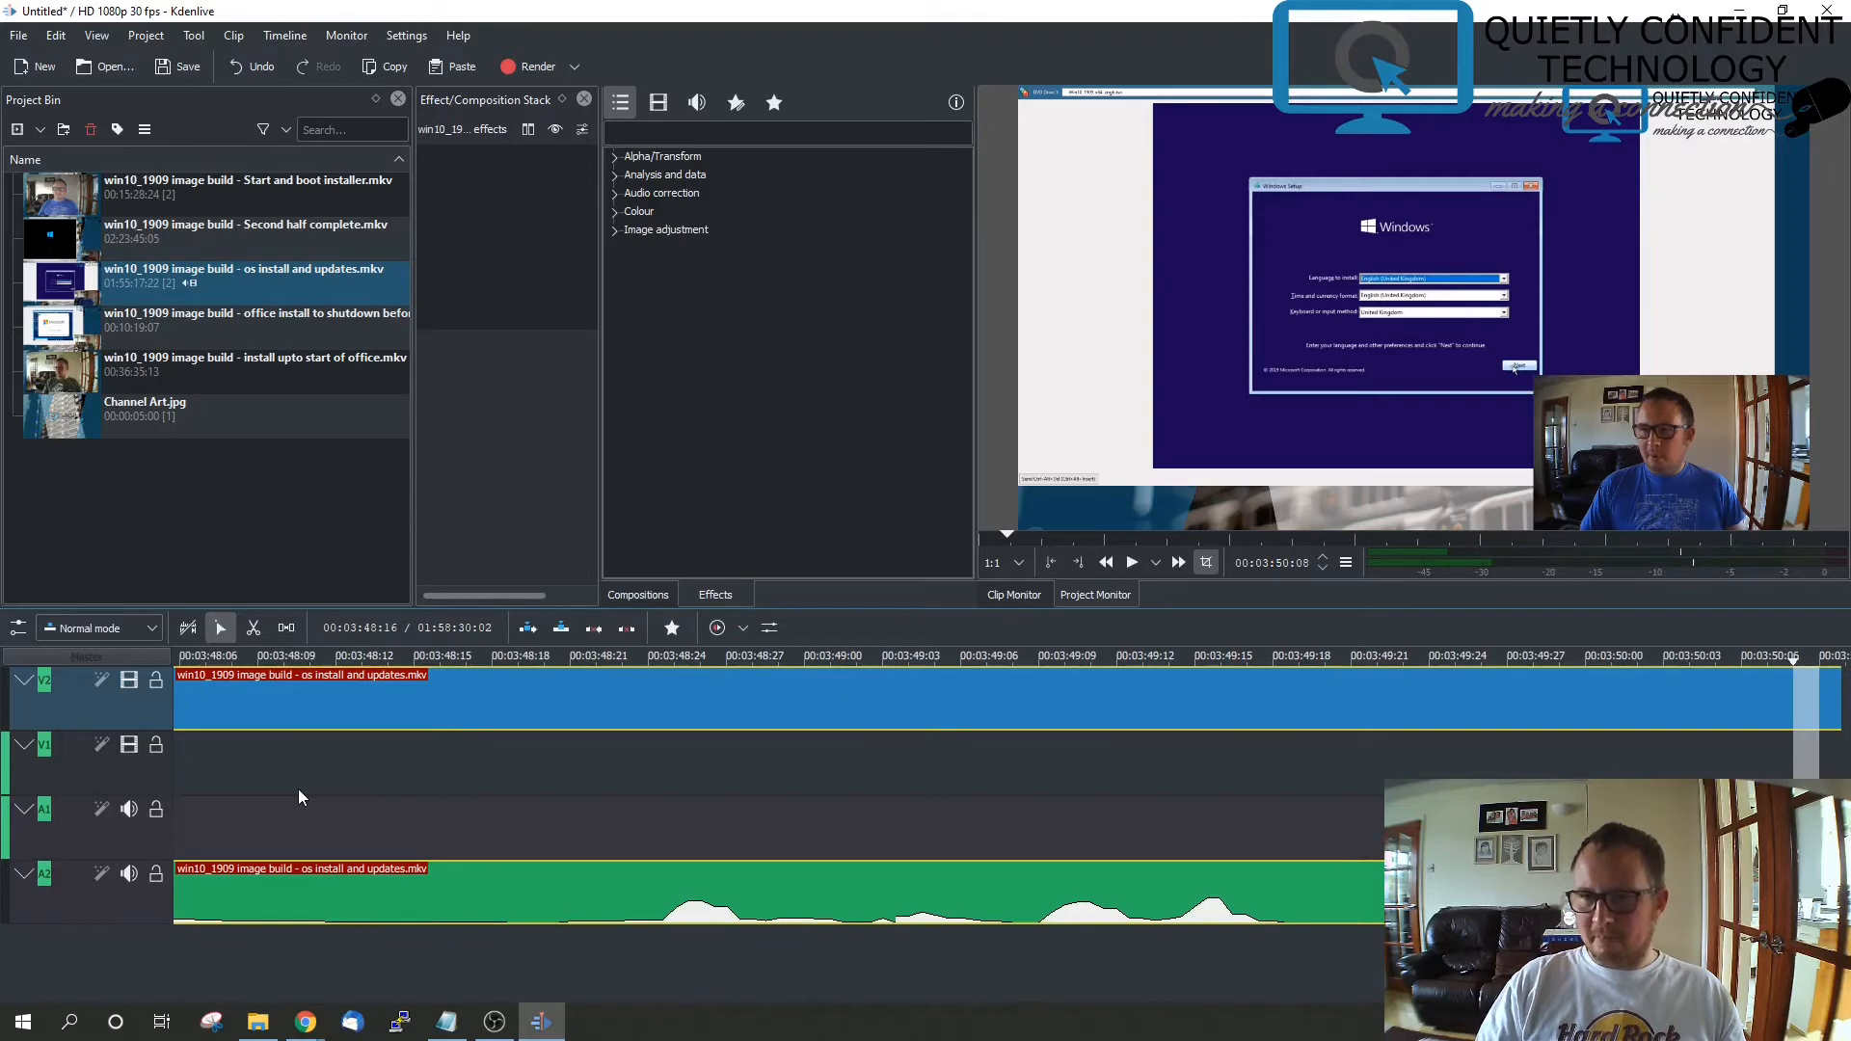
scroll(299, 790, "down", 2)
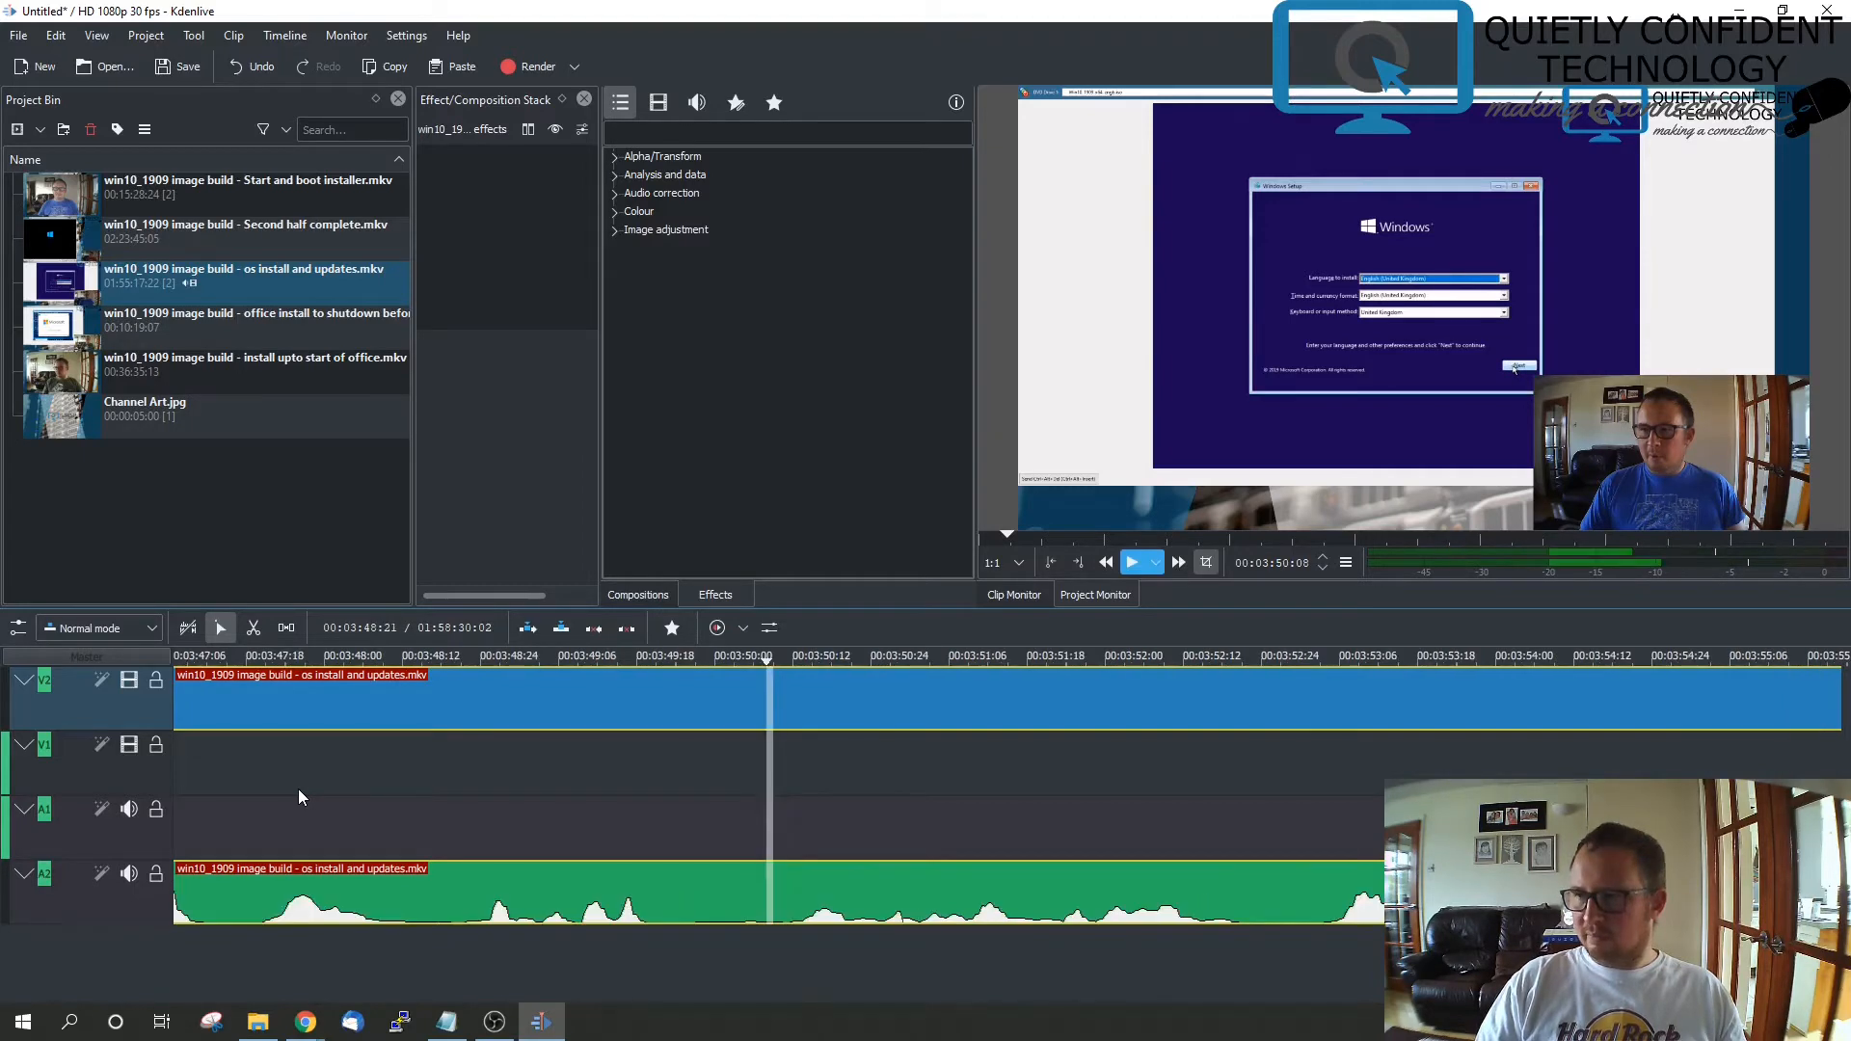
scroll(297, 790, "down", 2)
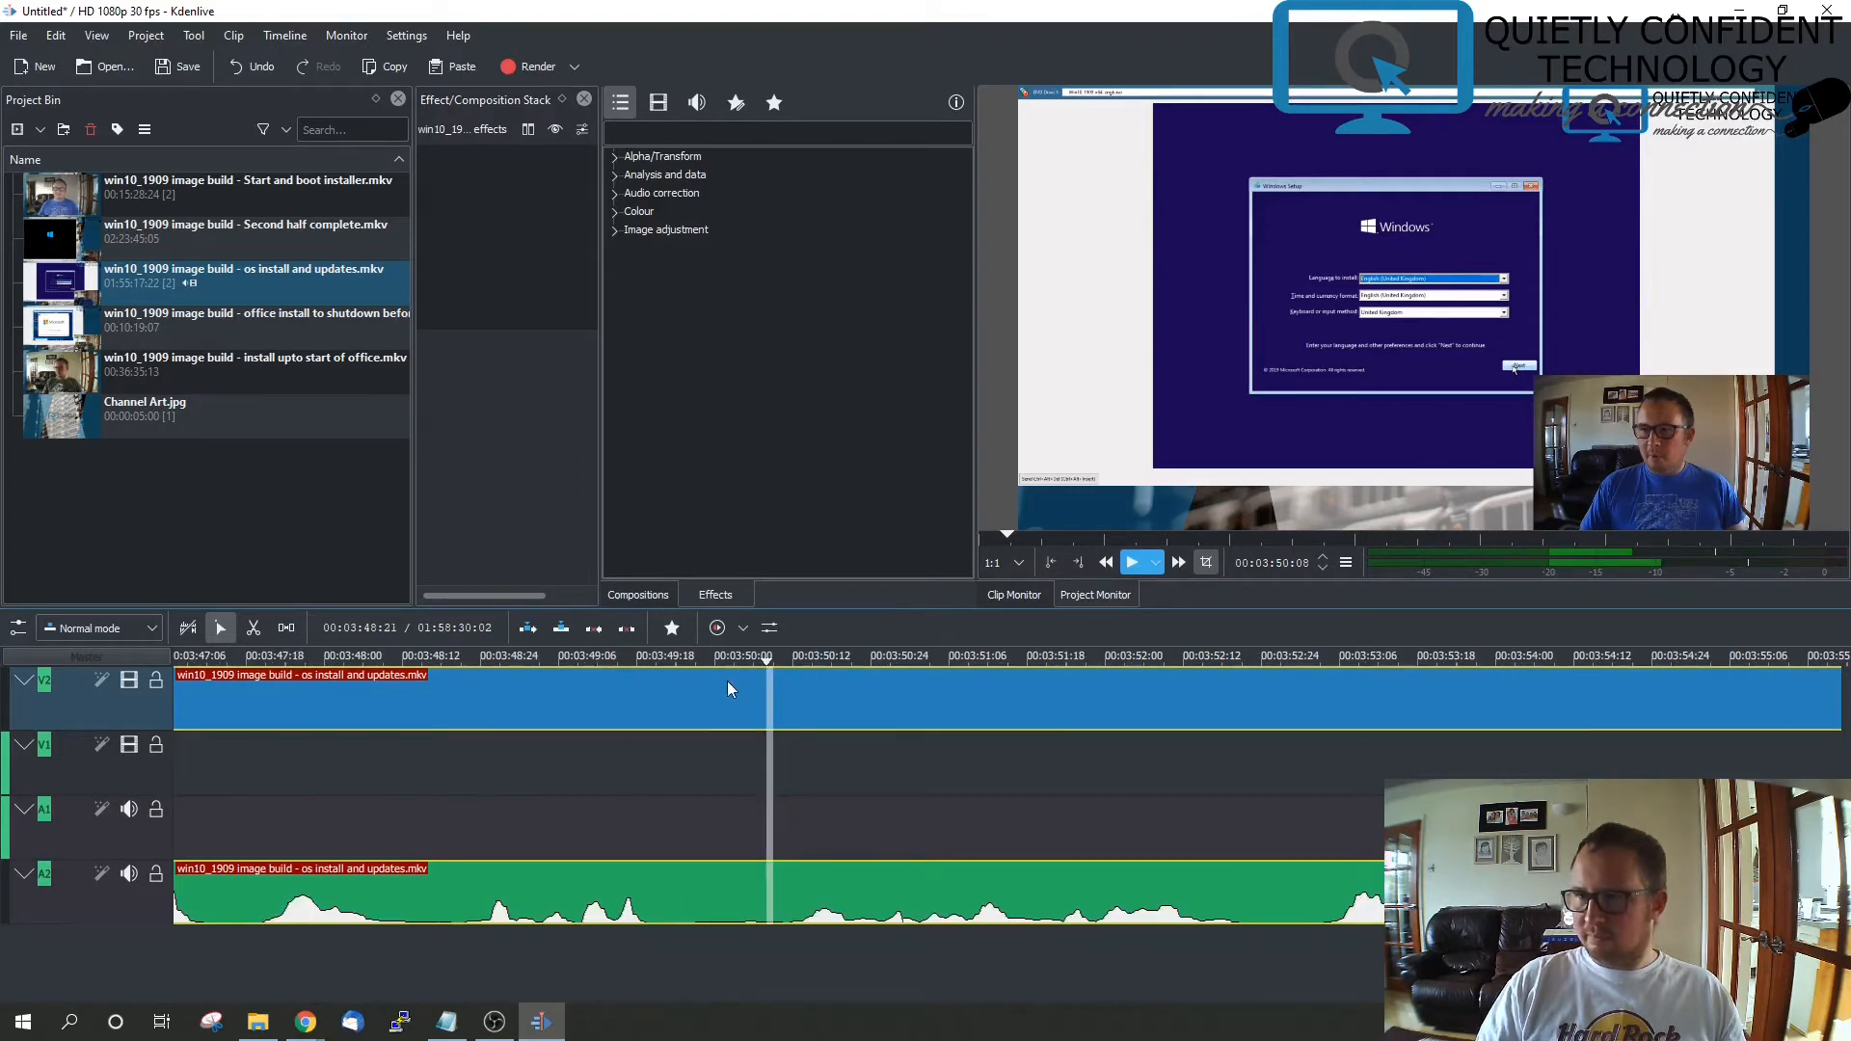
left_click(1136, 561)
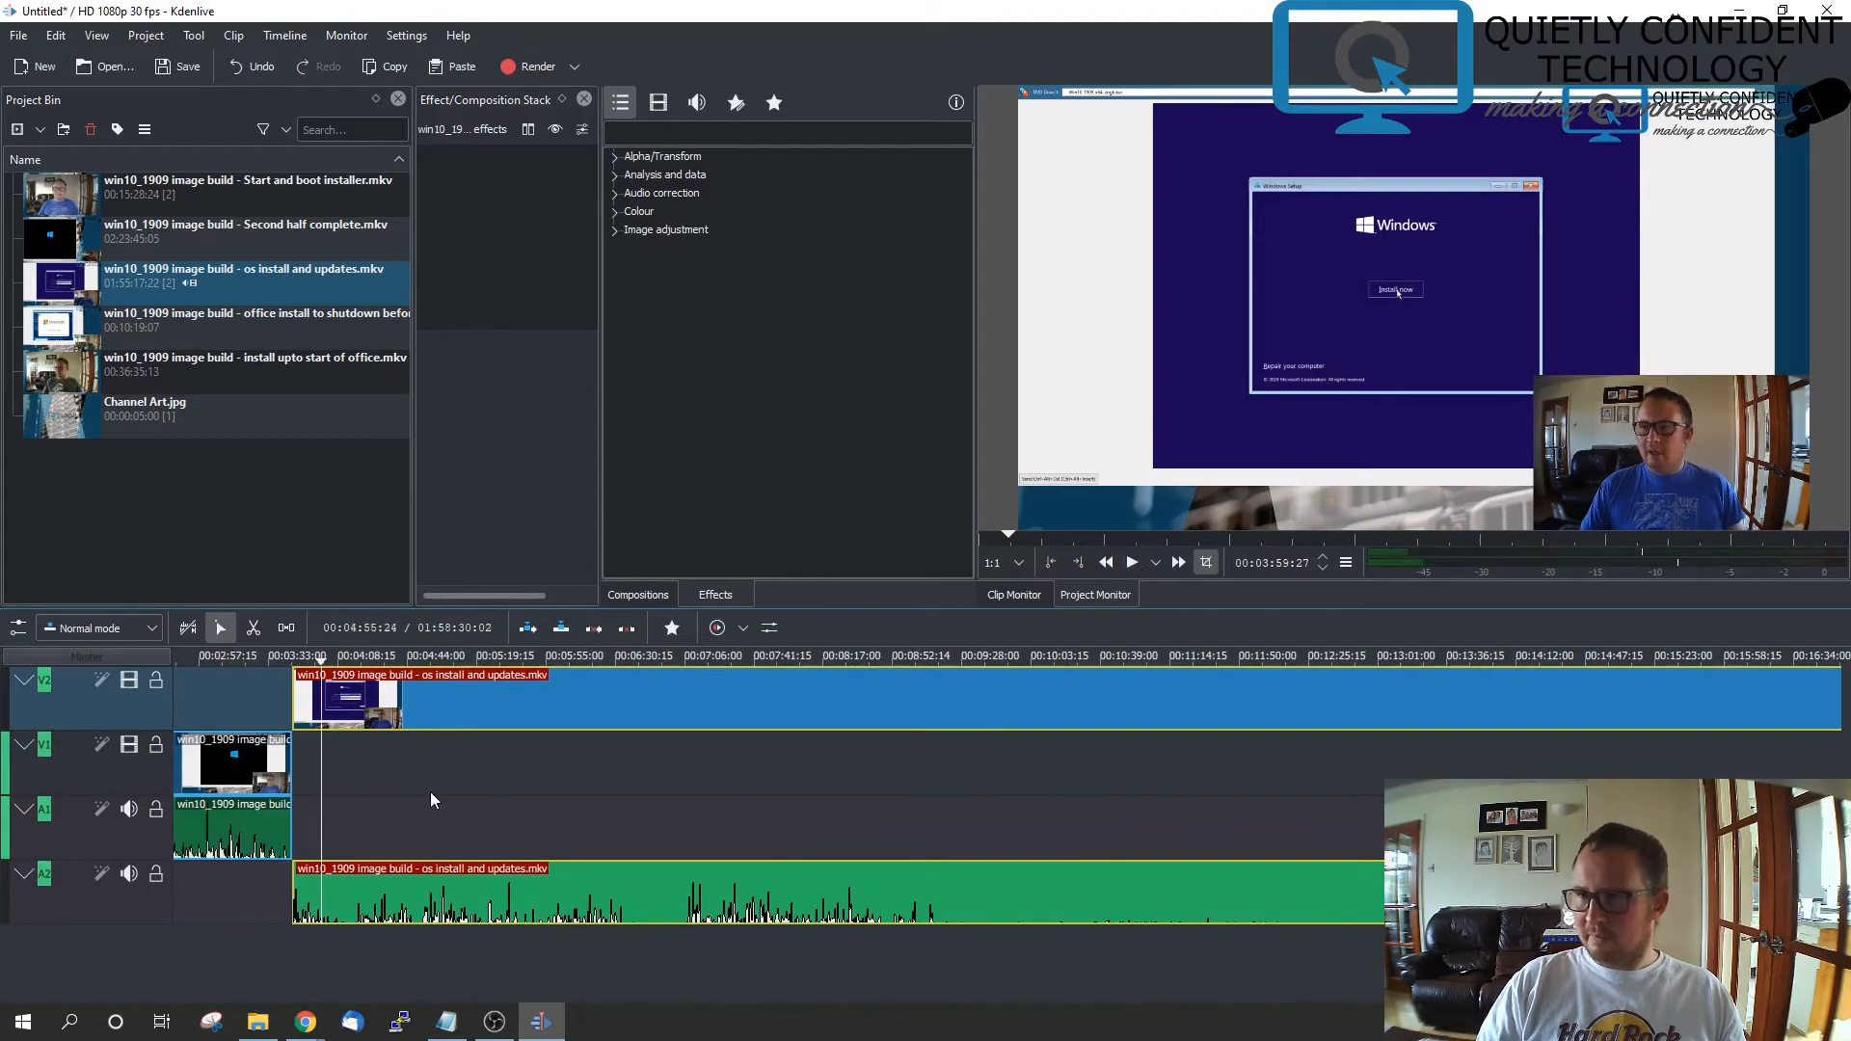
Replay the end of the installer clip from 00:03:33:10 across the join and pause at 00:03:47:03
left_click(249, 659)
left_click(245, 657)
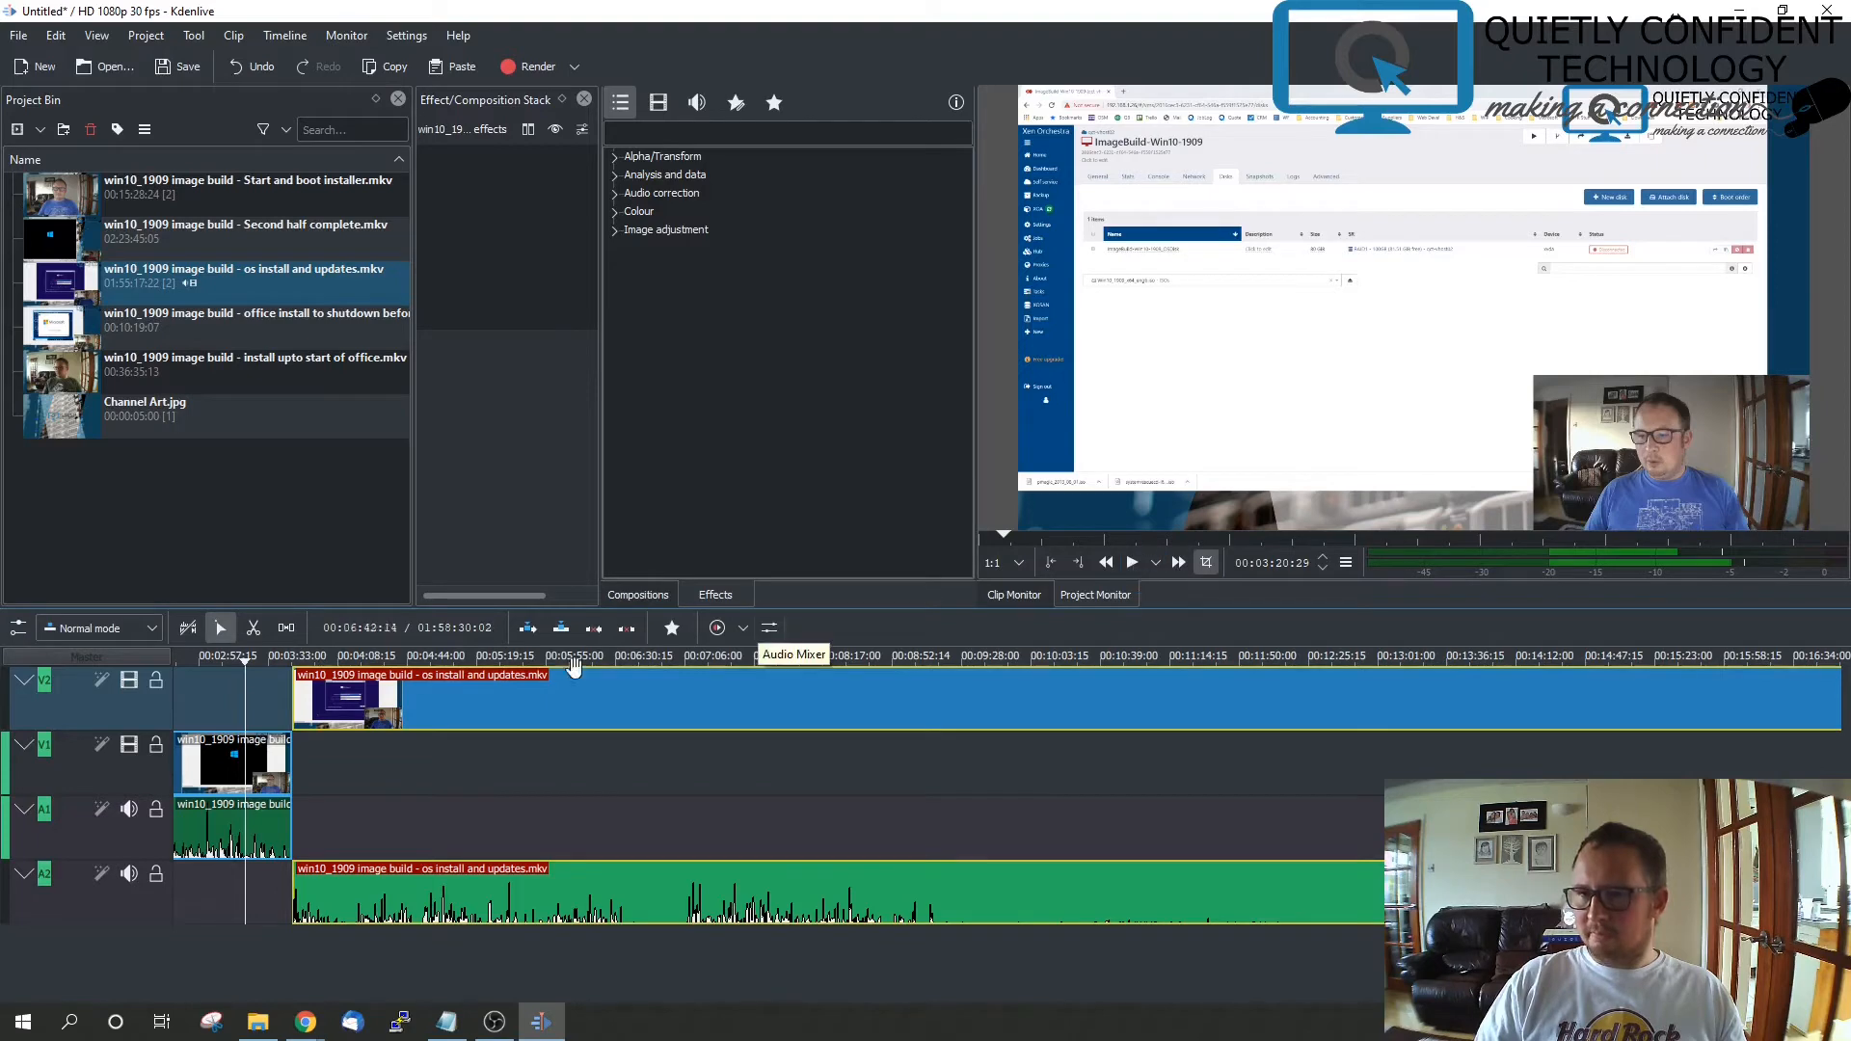
left_click(269, 662)
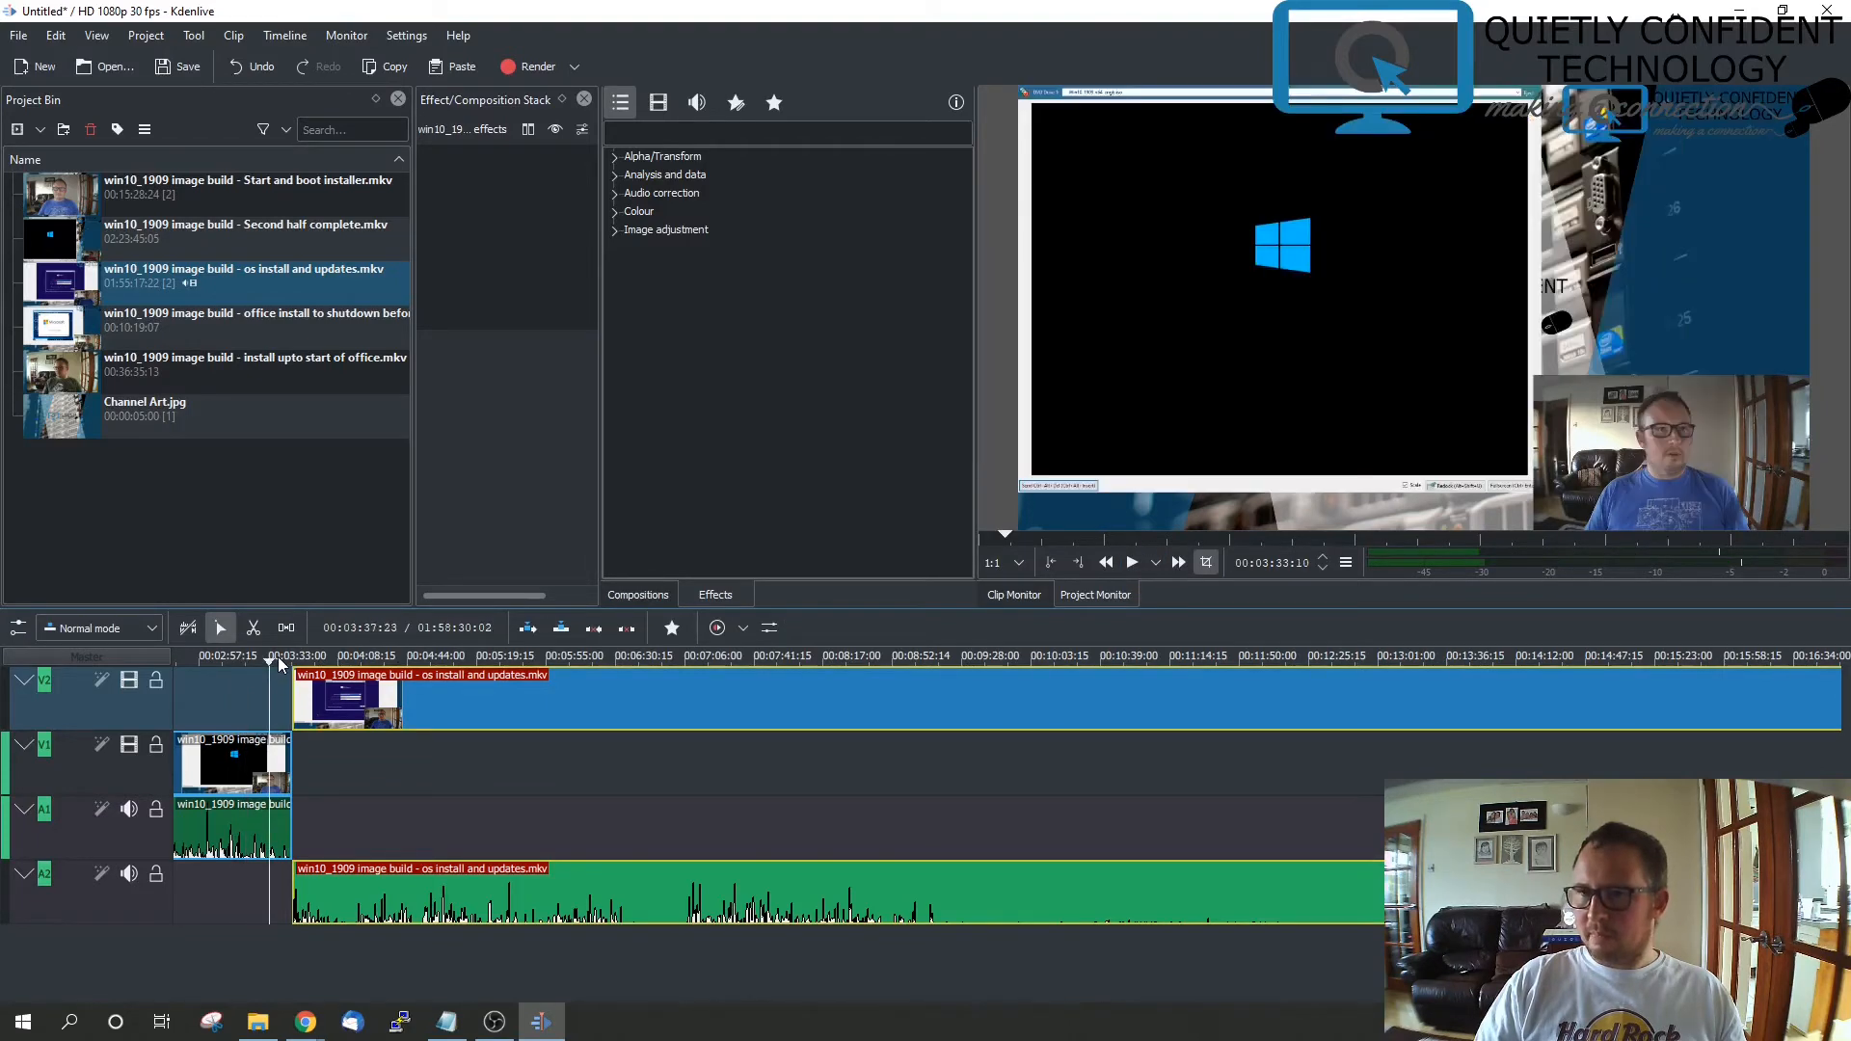
left_click(1133, 563)
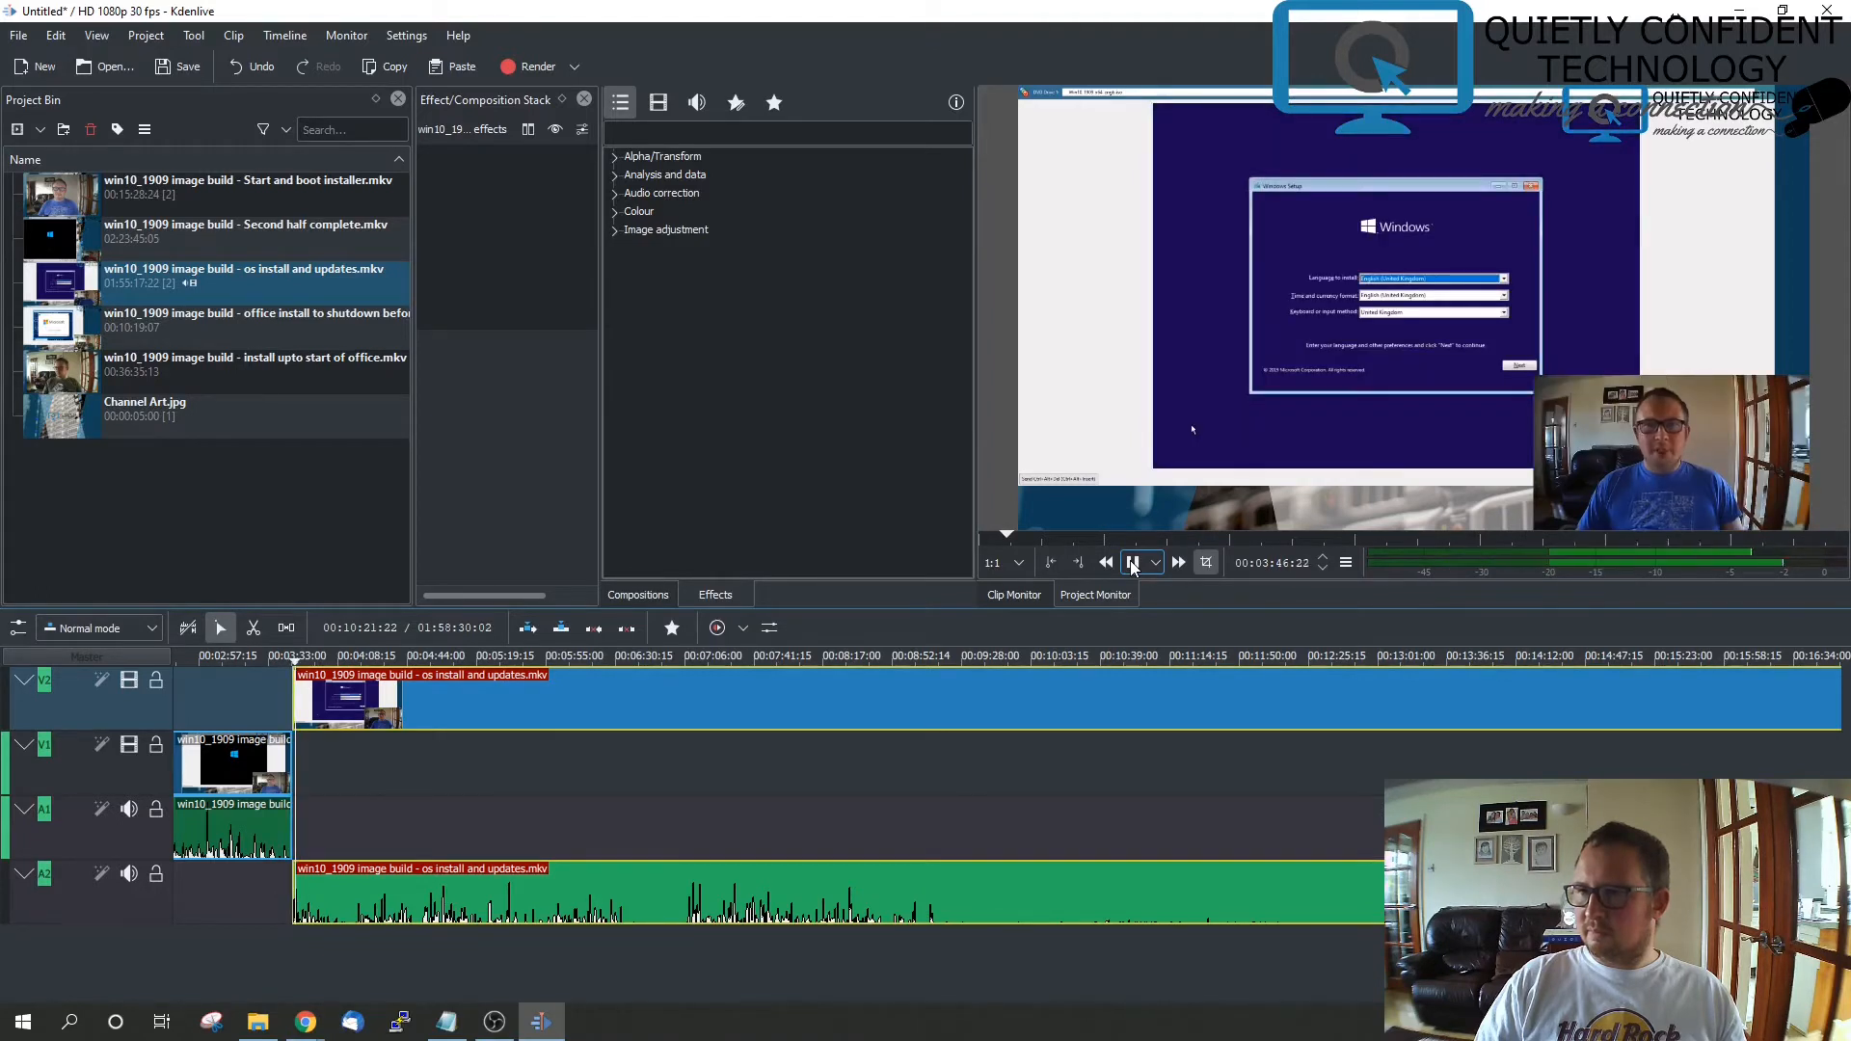
left_click(1133, 562)
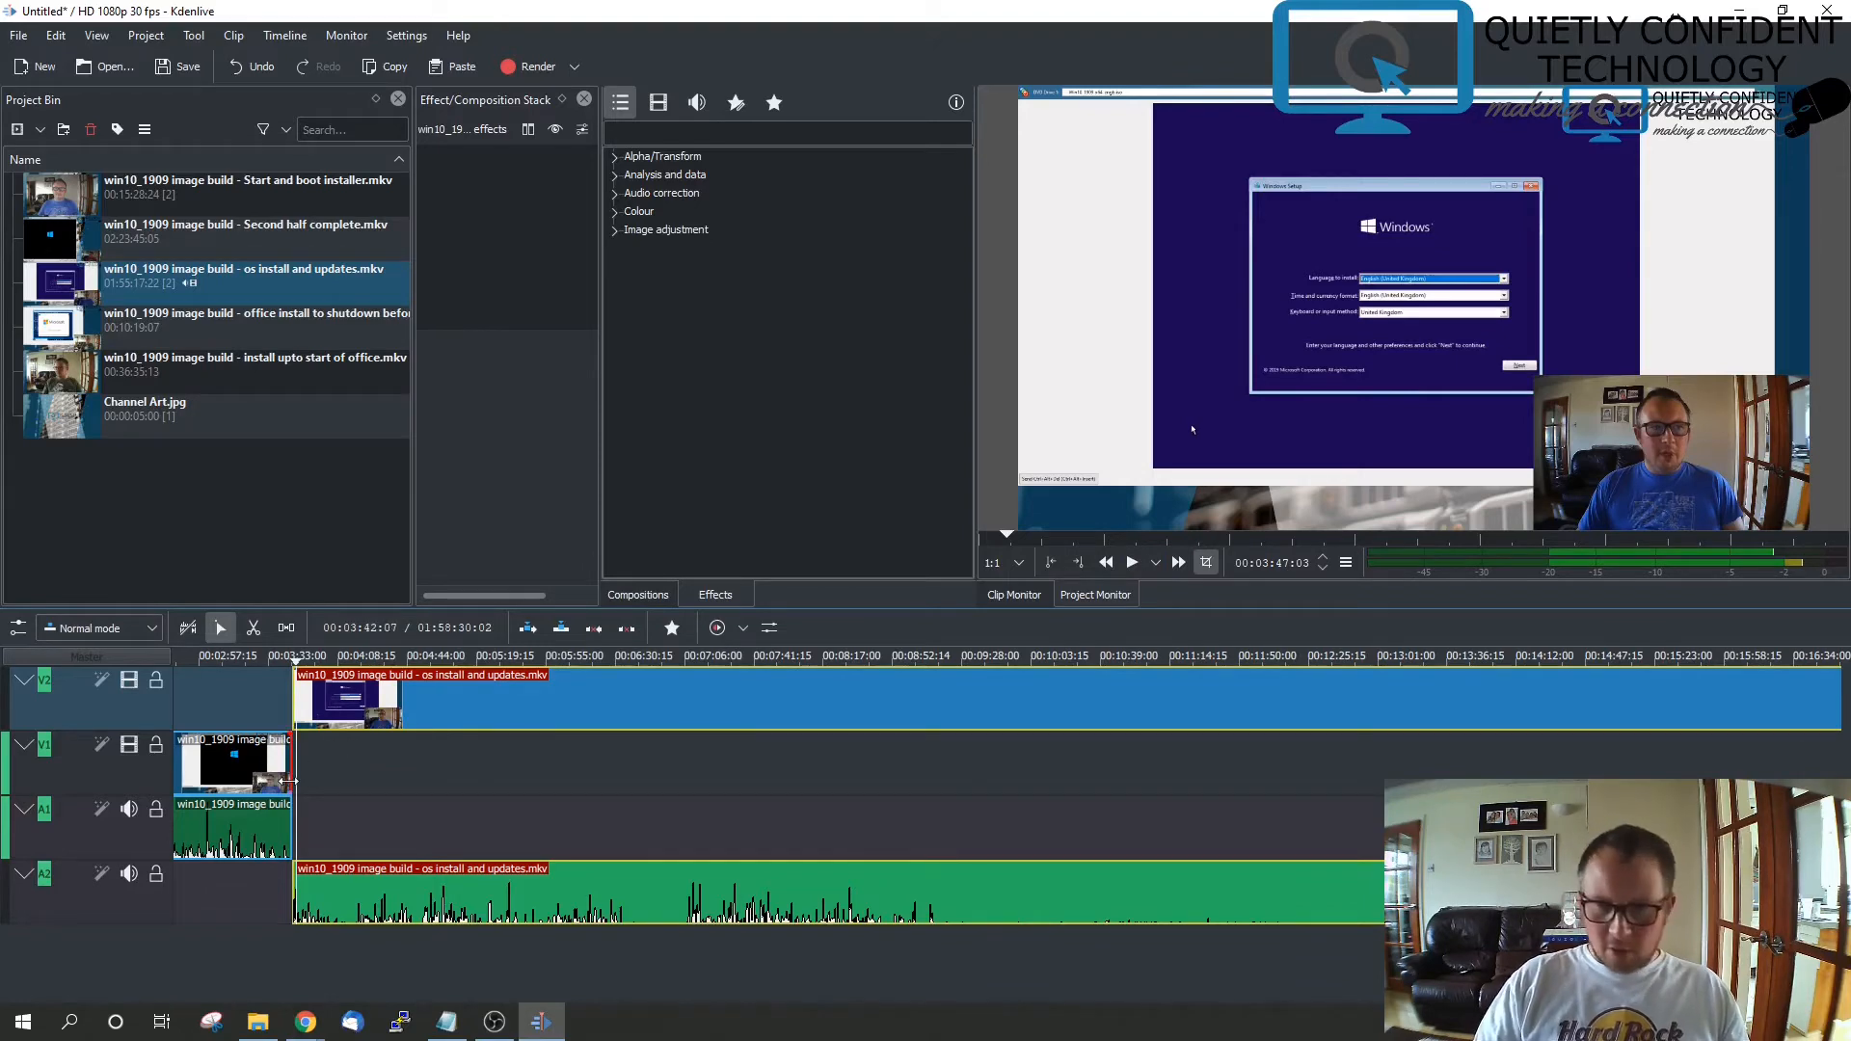
Move the "os install and updates" clip back to 00:03:44:04 so it overlaps the installer clip, and add a wipe composition at the overlap
scroll(287, 781, "up", 5)
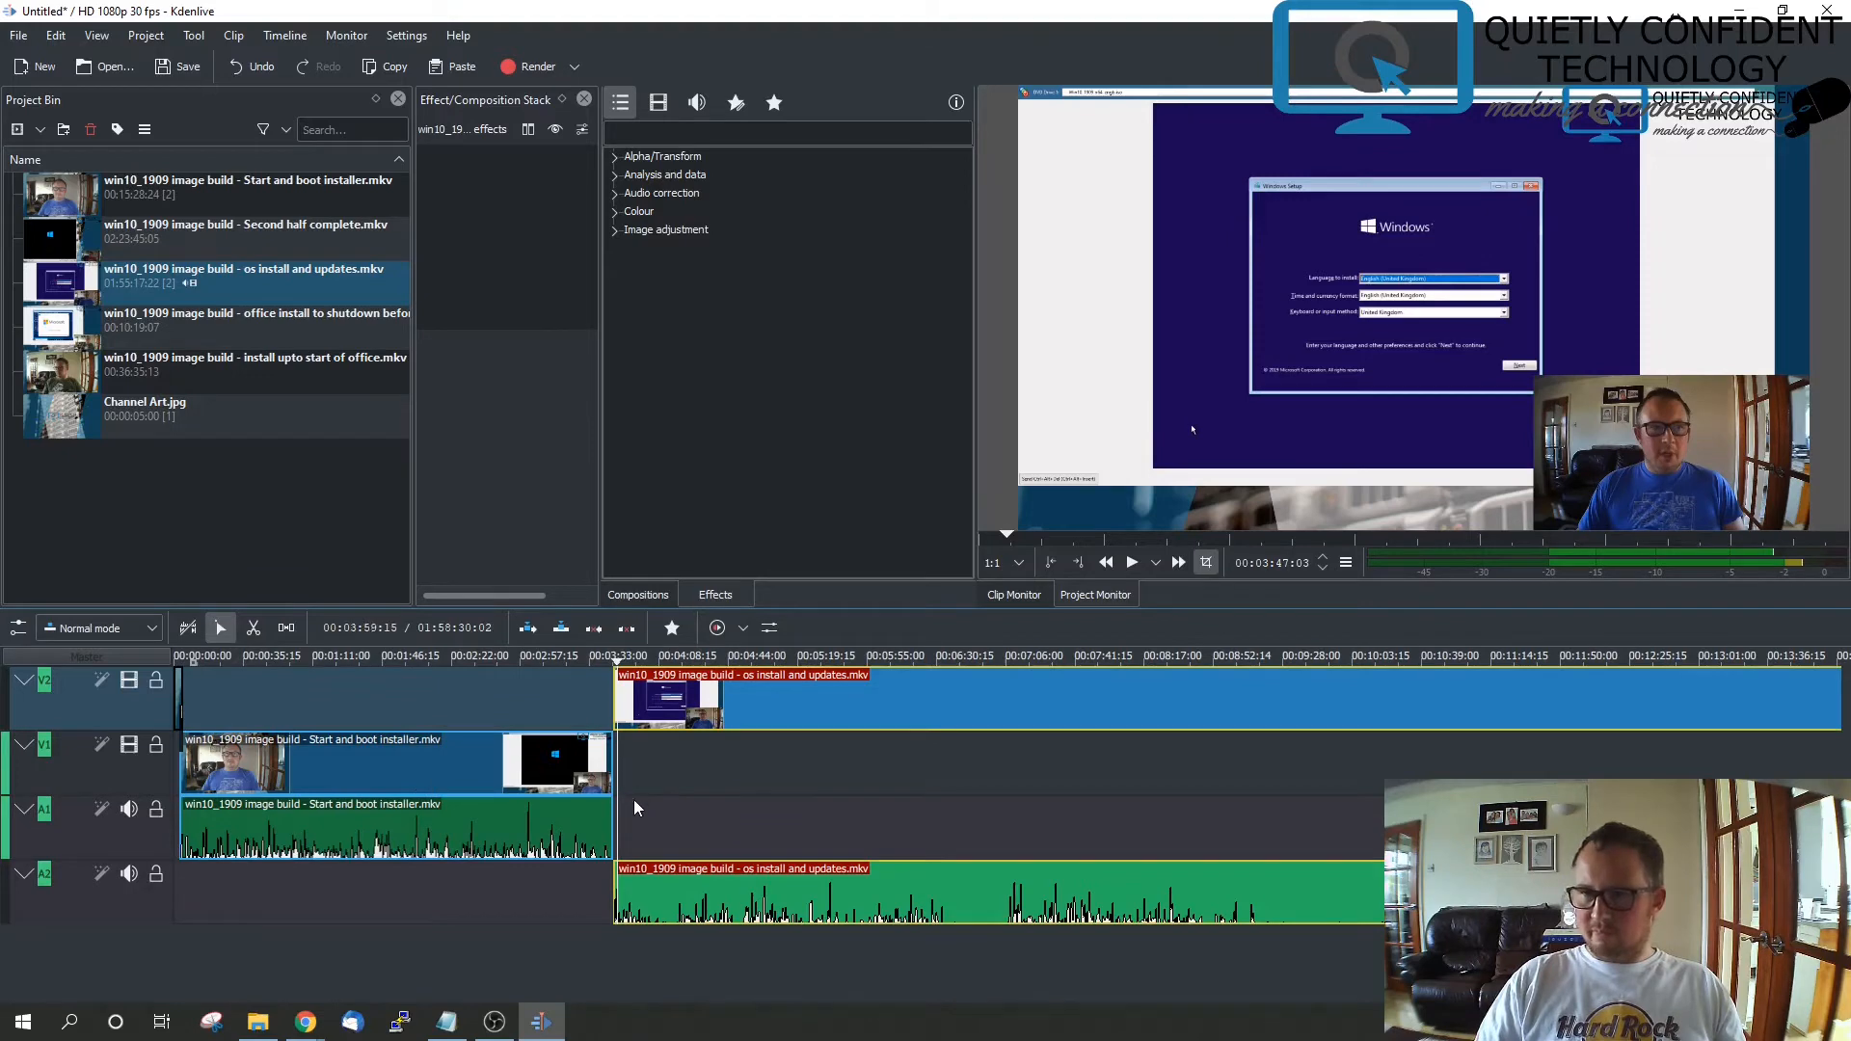
scroll(621, 796, "up", 4, "ctrl")
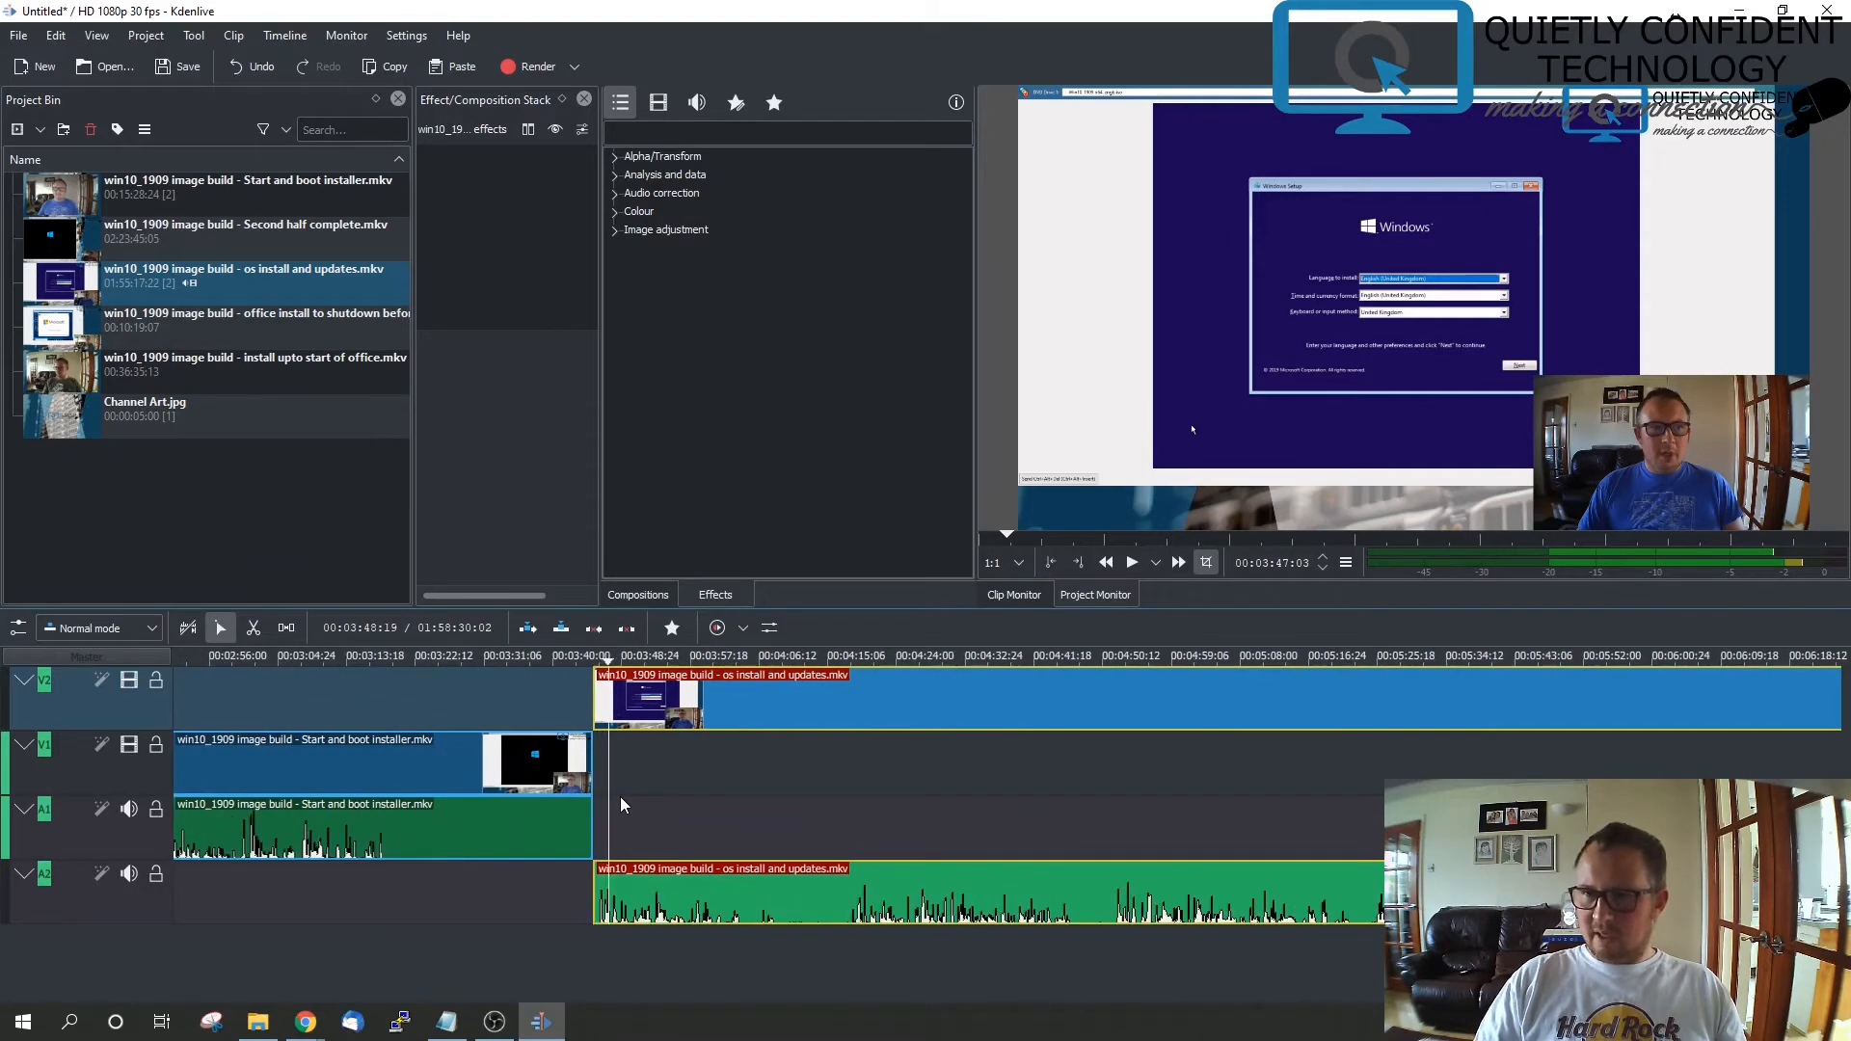
scroll(476, 767, "up", 3, "ctrl")
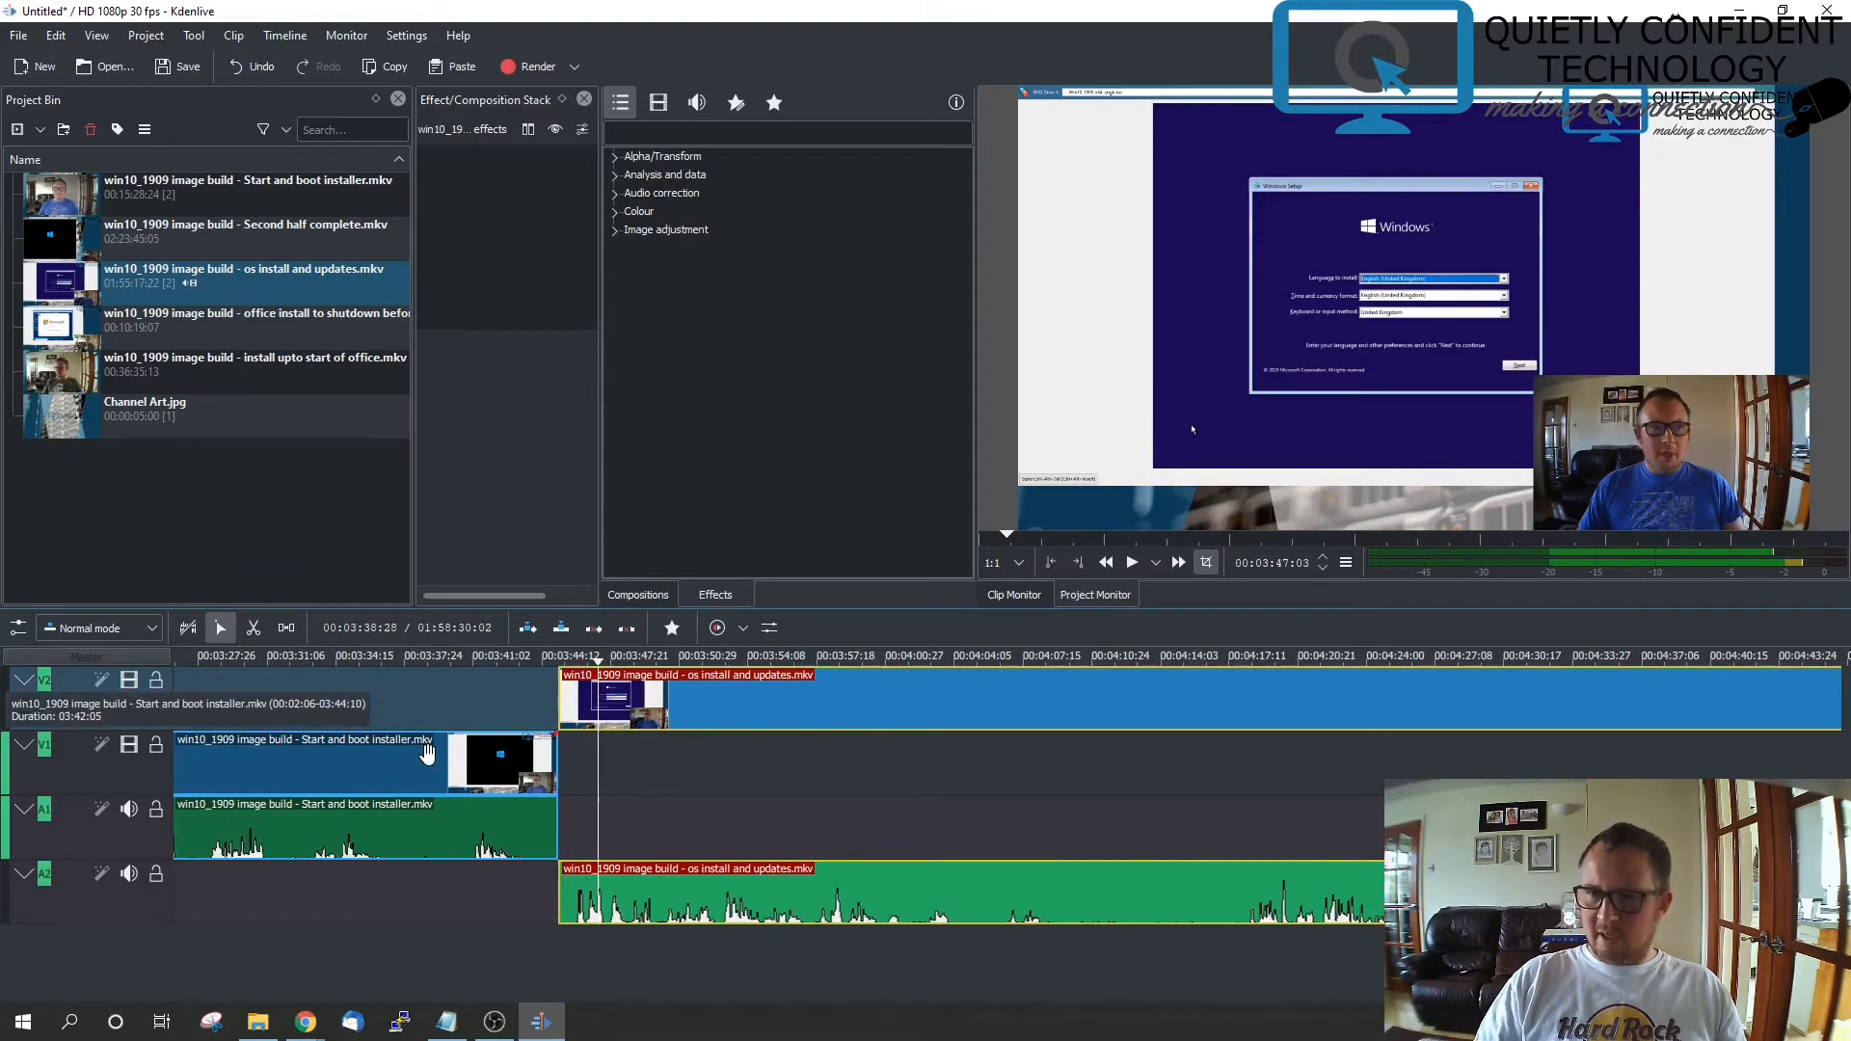
scroll(427, 752, "up", 1, "ctrl")
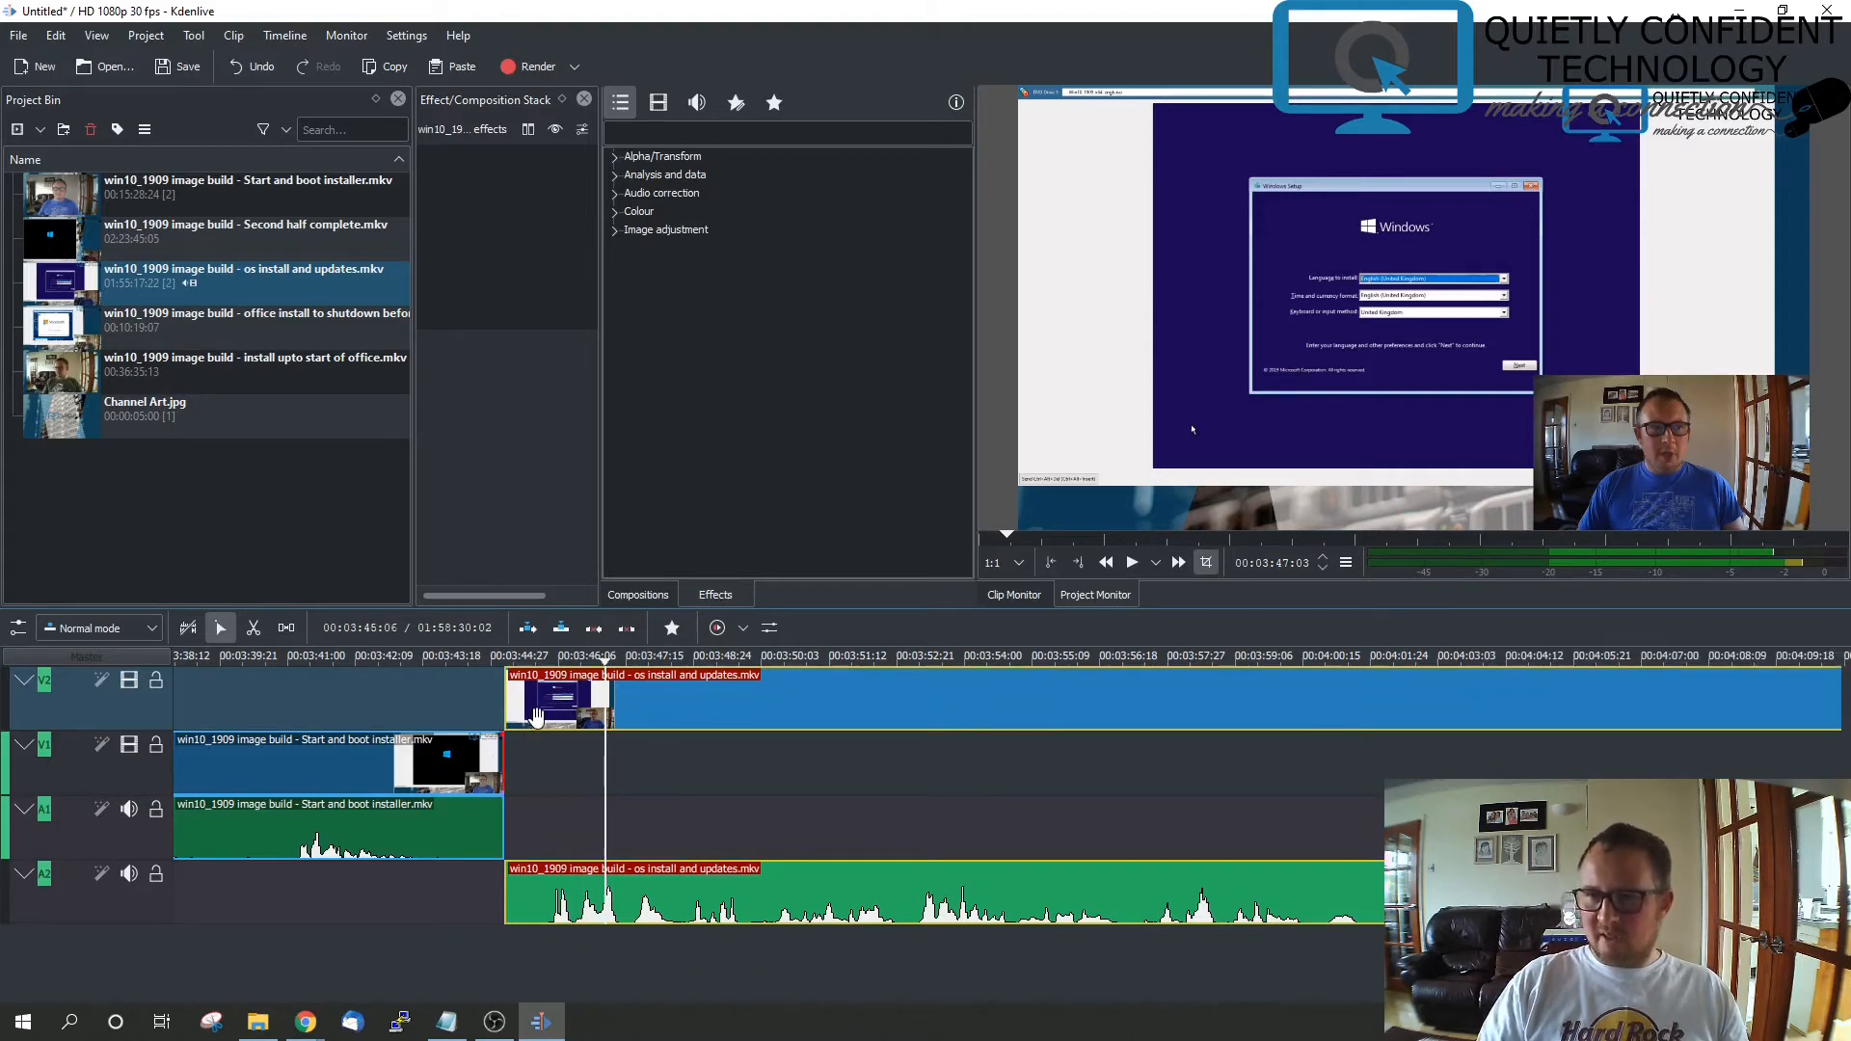
left_click_drag(538, 715, 545, 777)
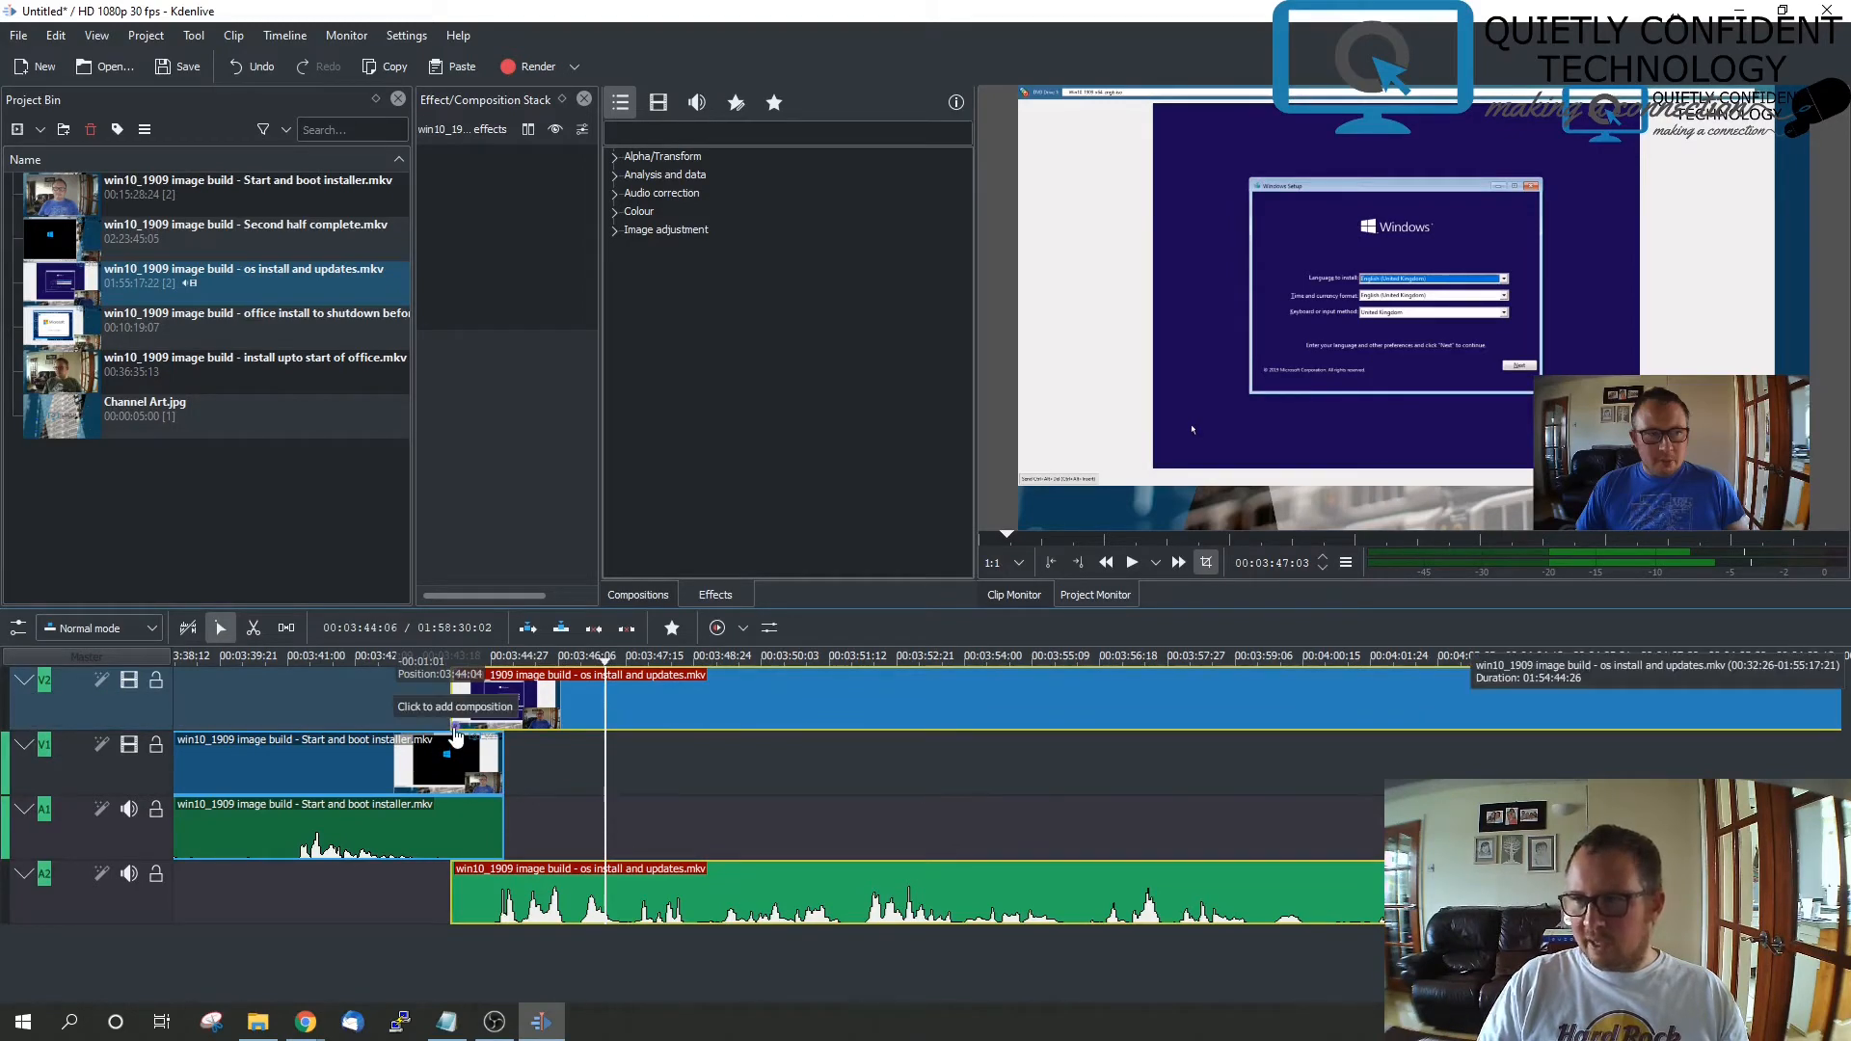
left_click(456, 735)
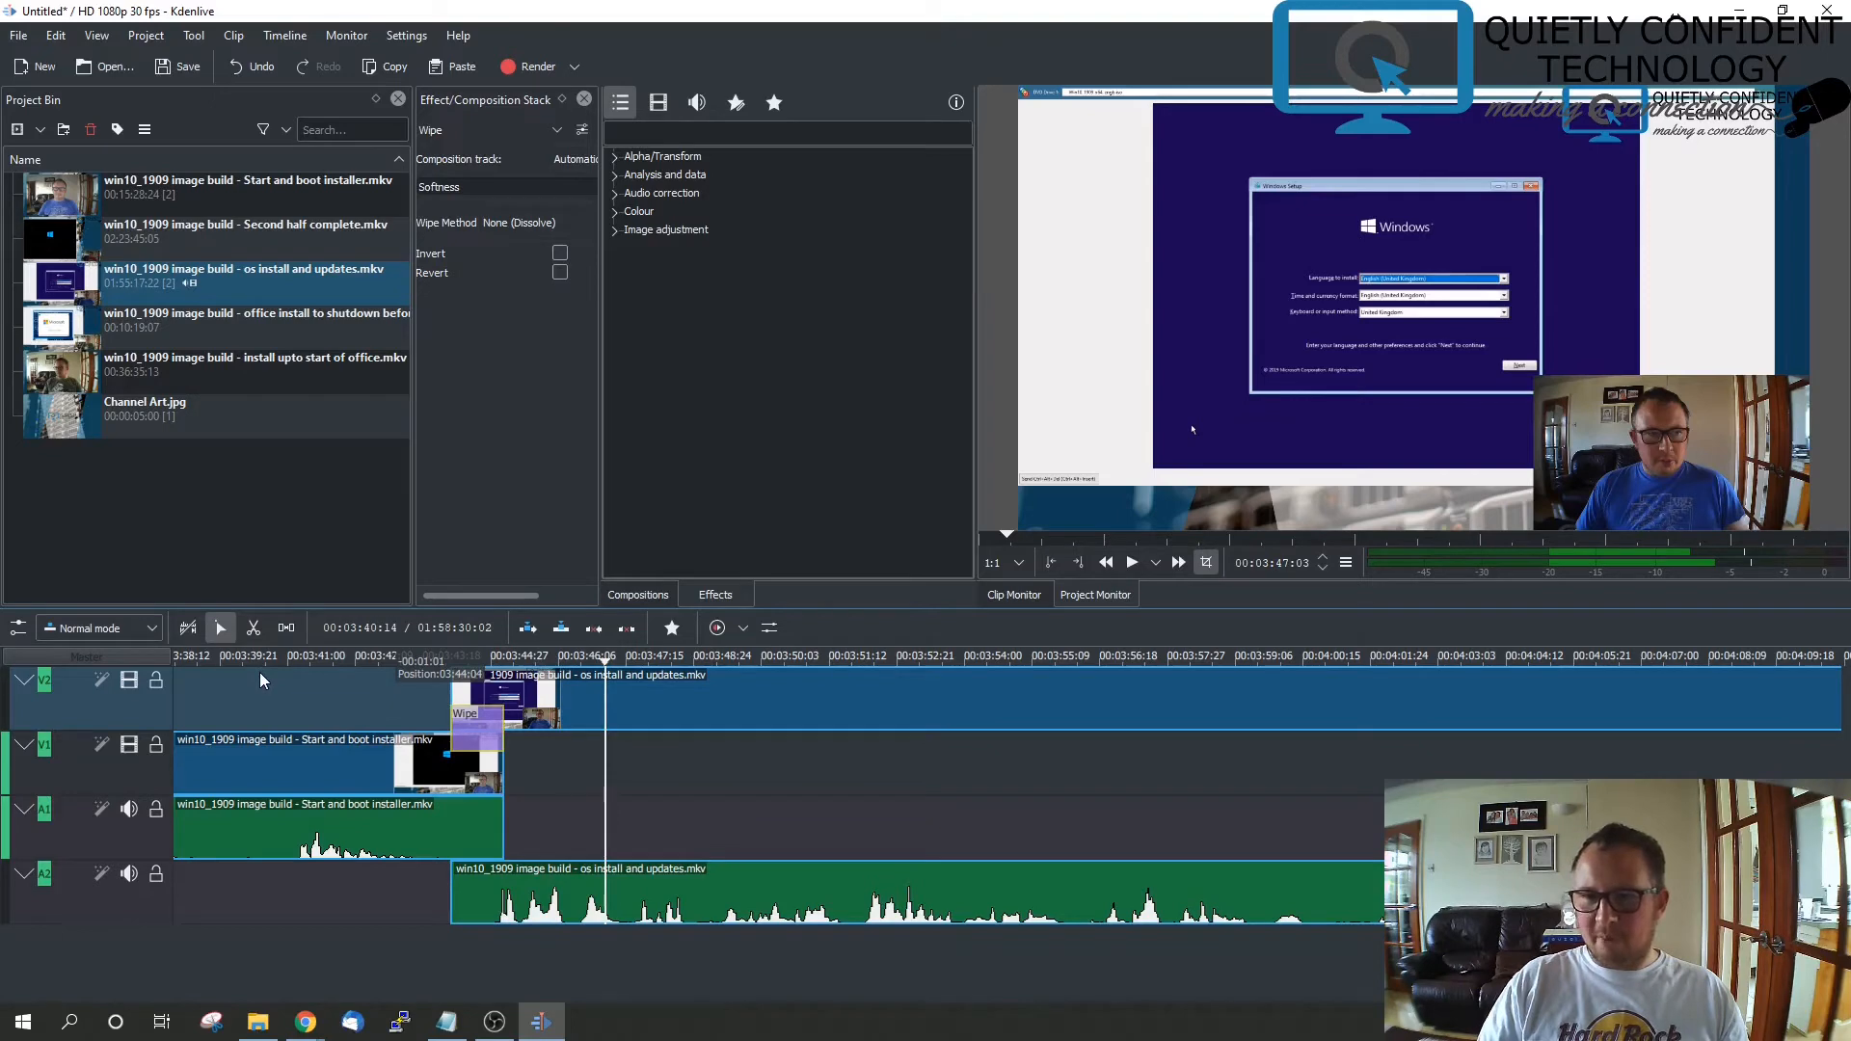
Play the wipe between the installer clip and the "os install and updates" clip from 00:03:40:19 and pause at 00:03:46:25
scroll(259, 678, "down", 4)
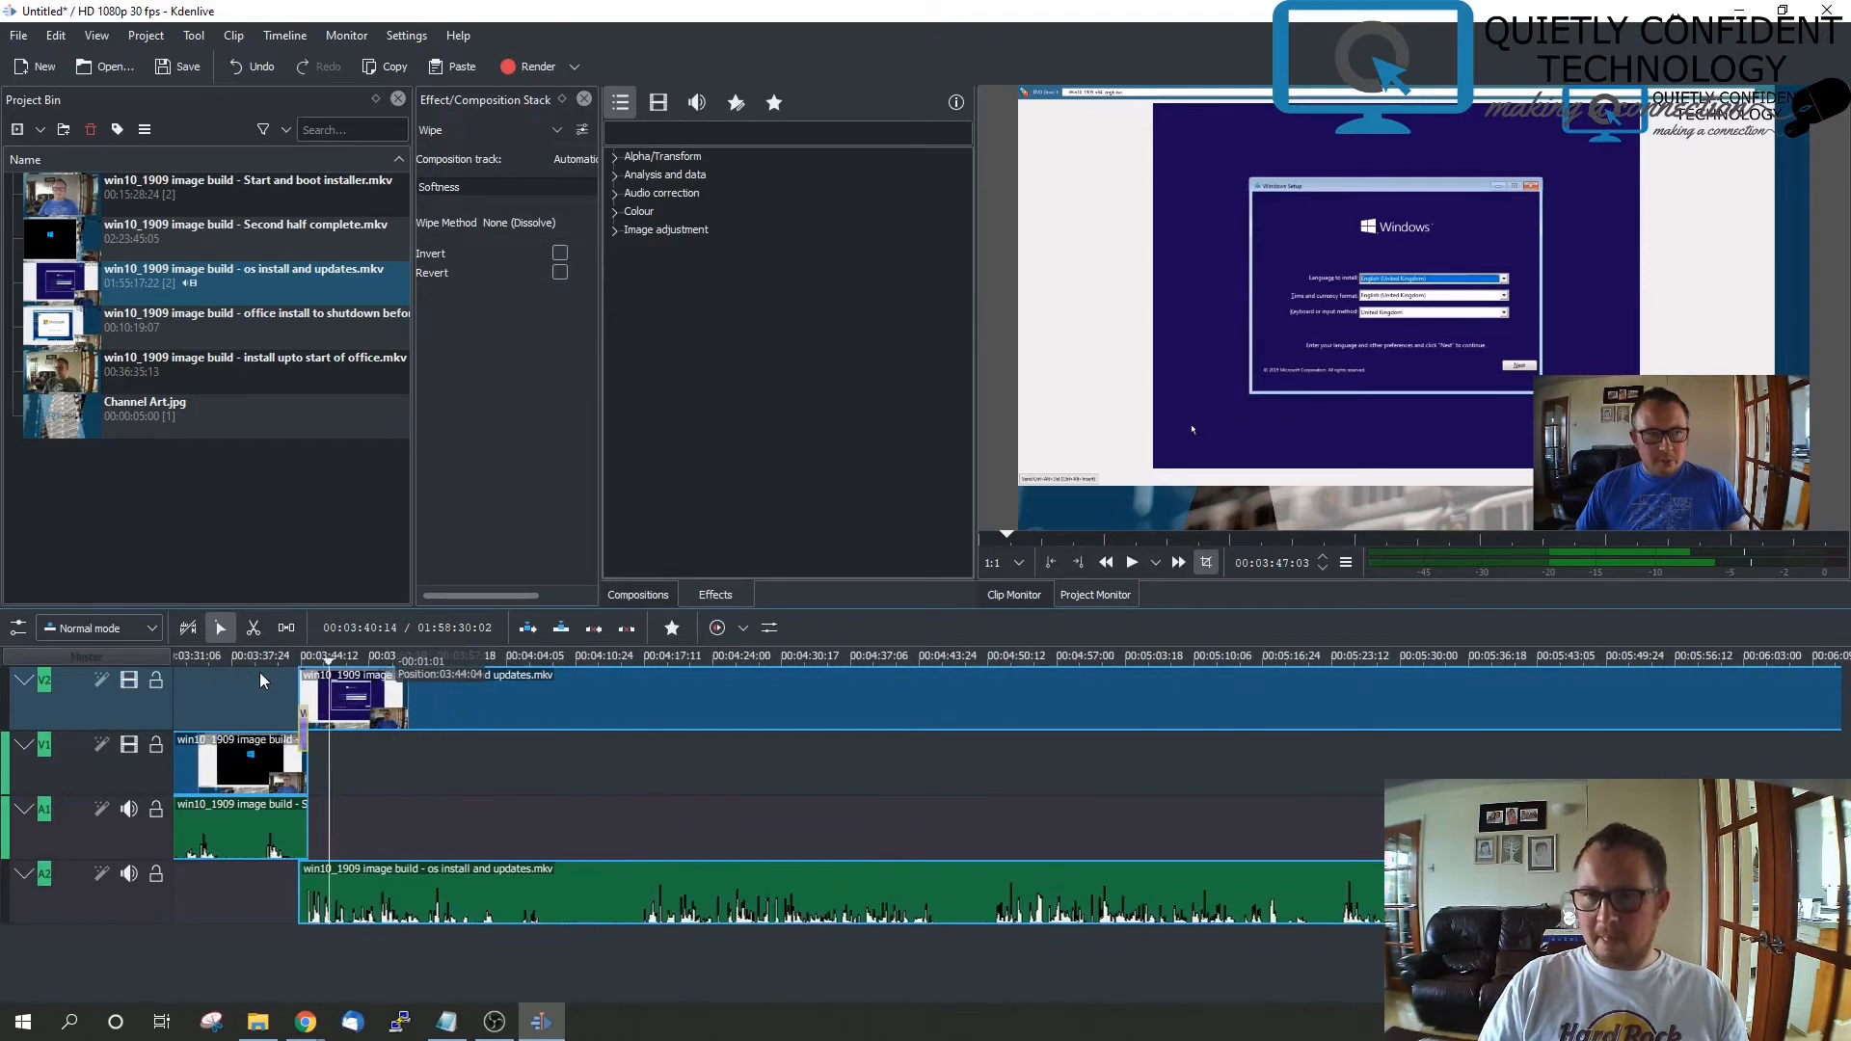
left_click(210, 661)
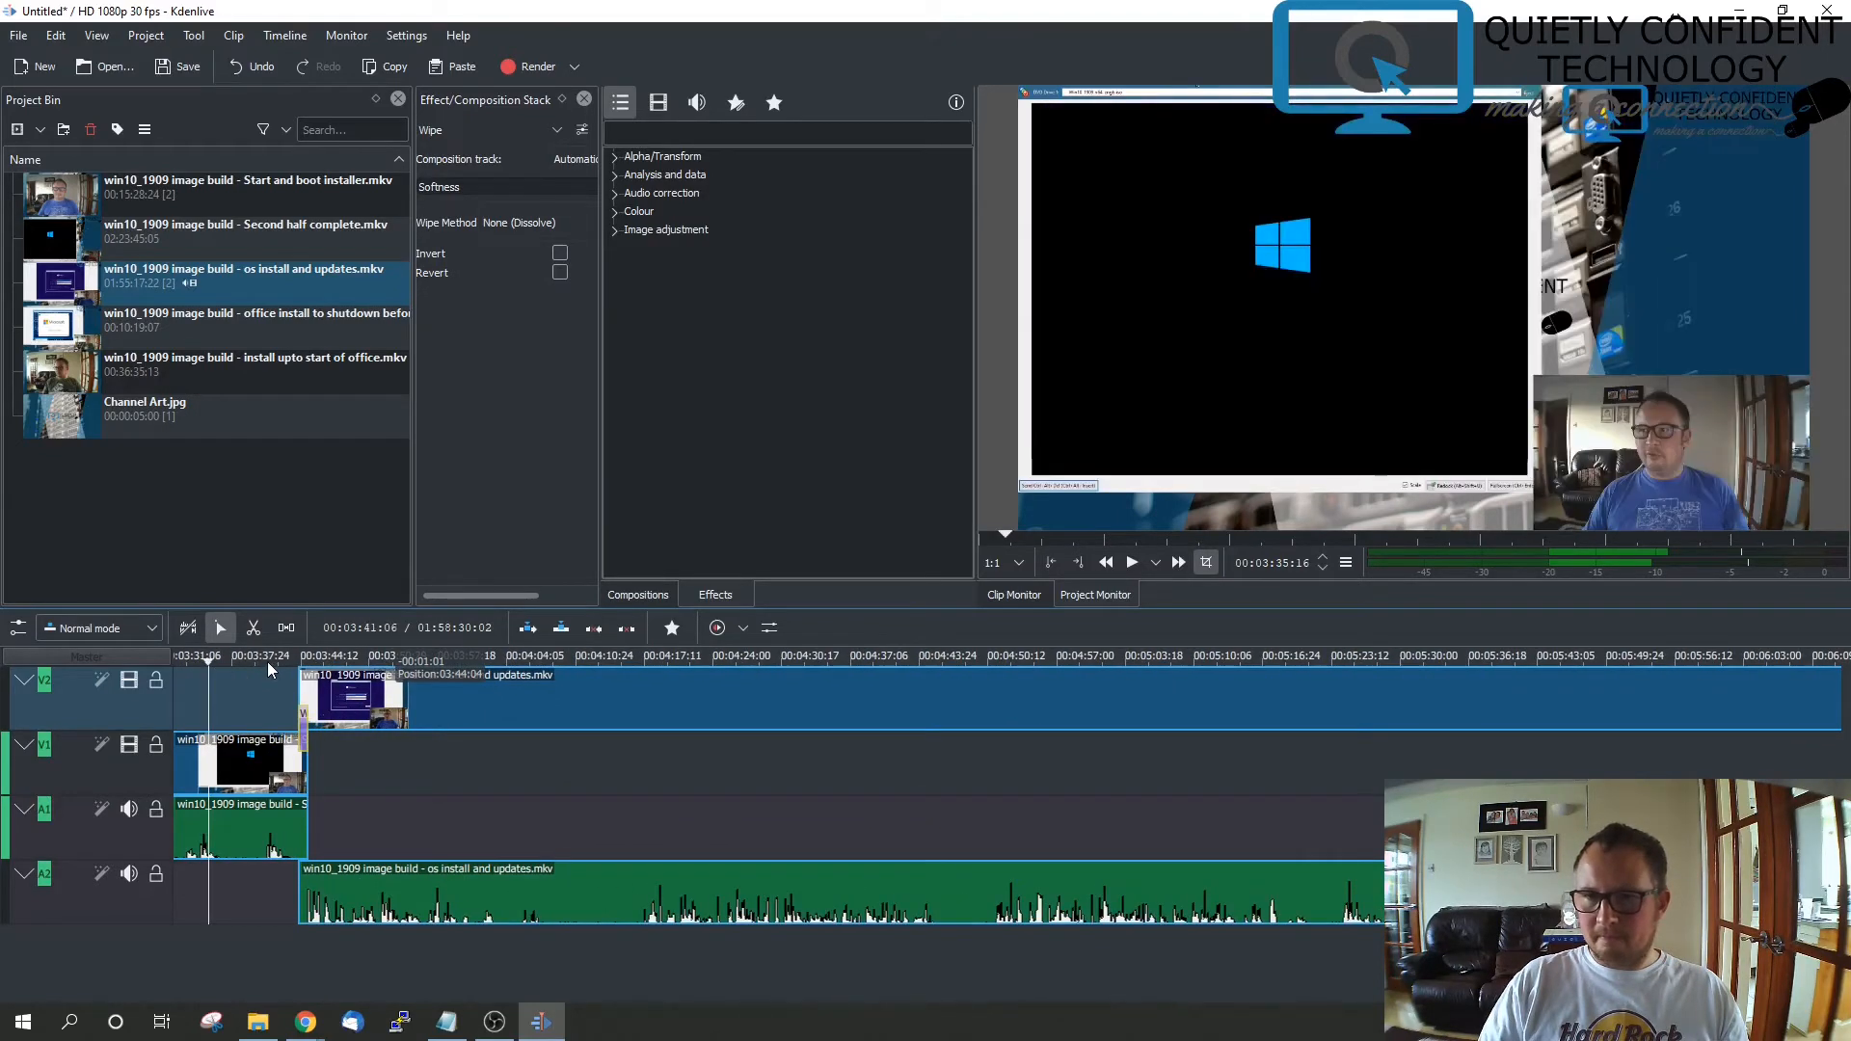
left_click(261, 661)
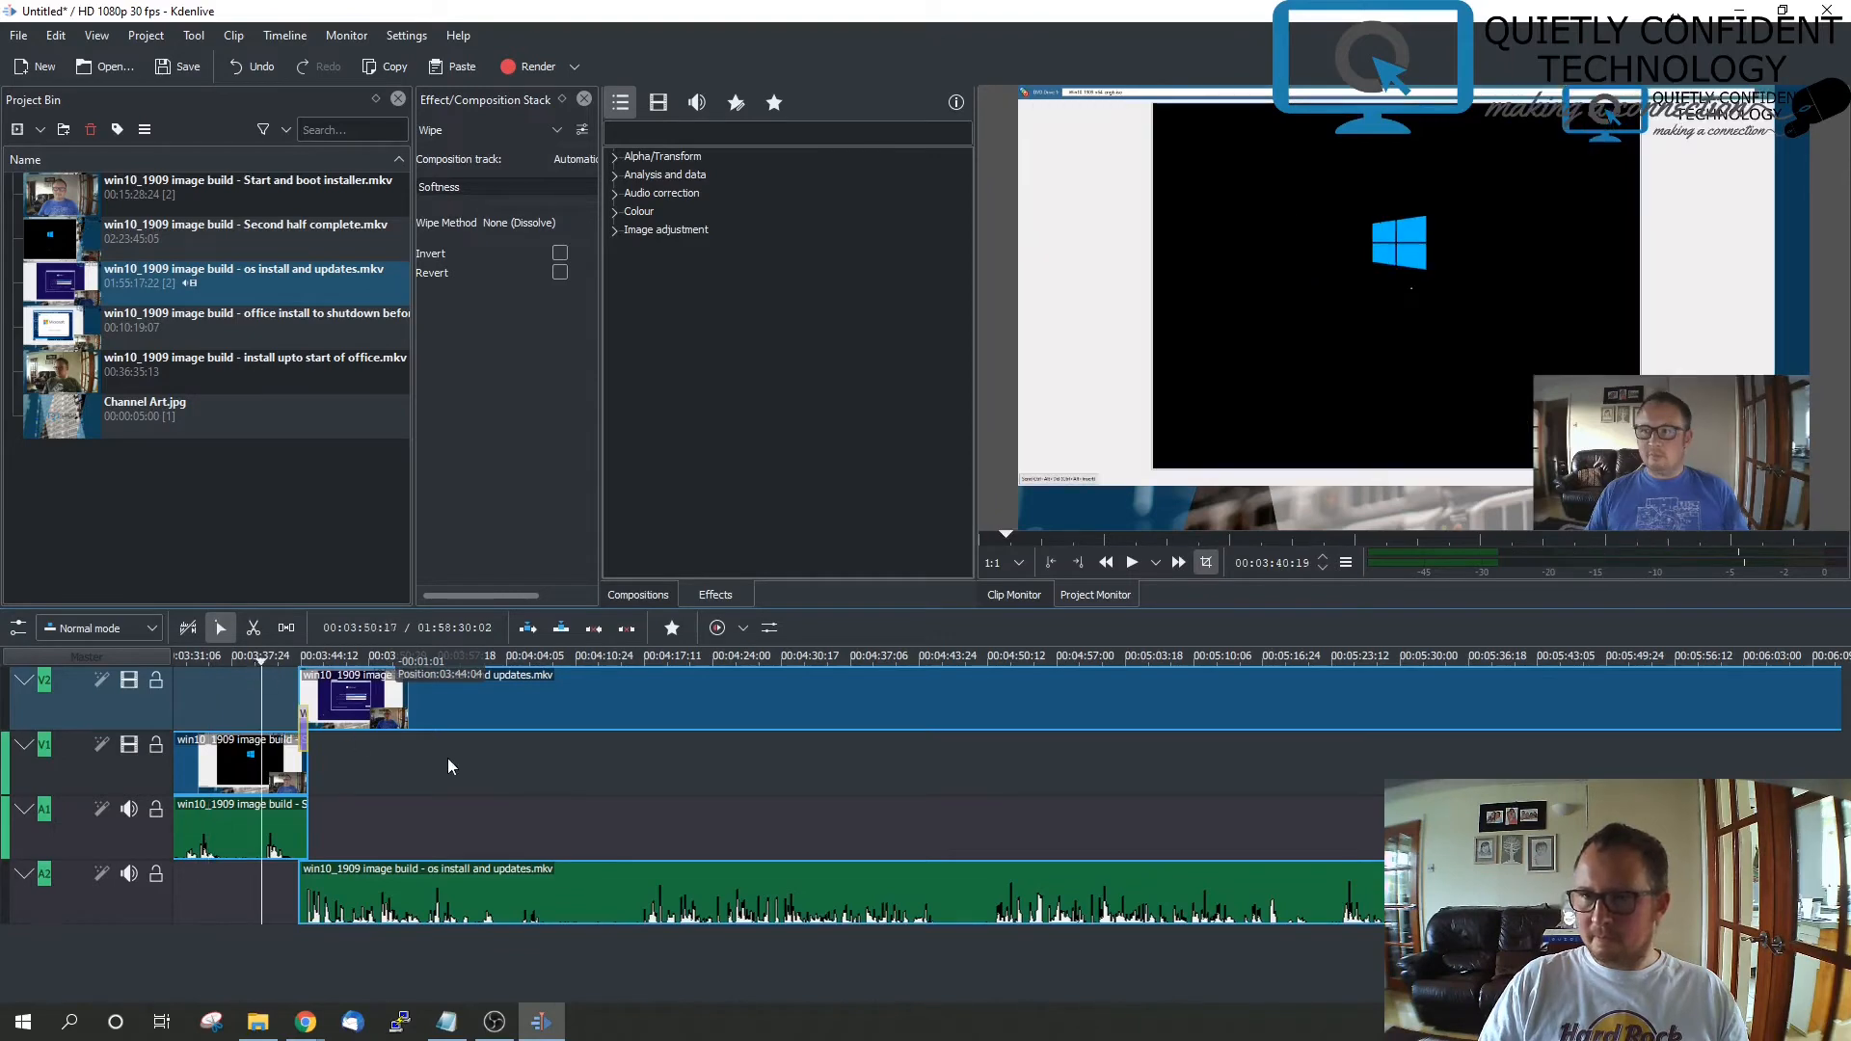
left_click(1133, 563)
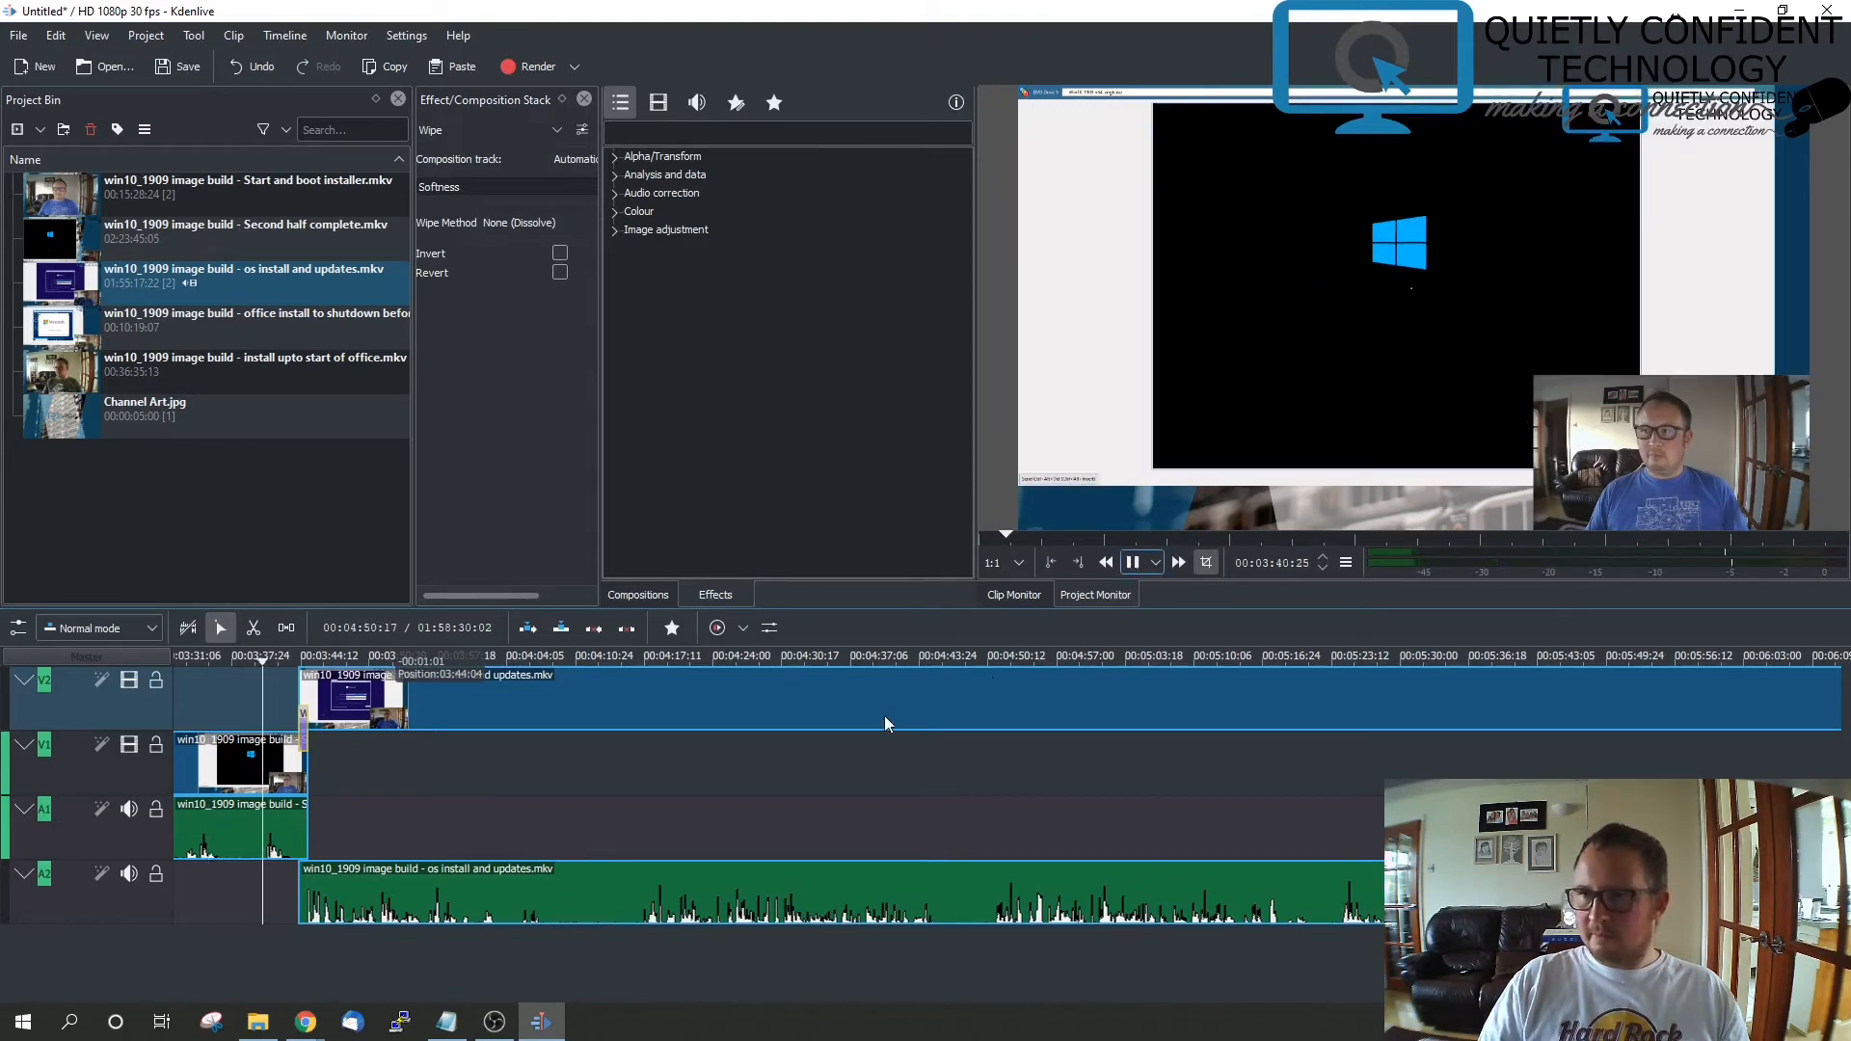
left_click(326, 806)
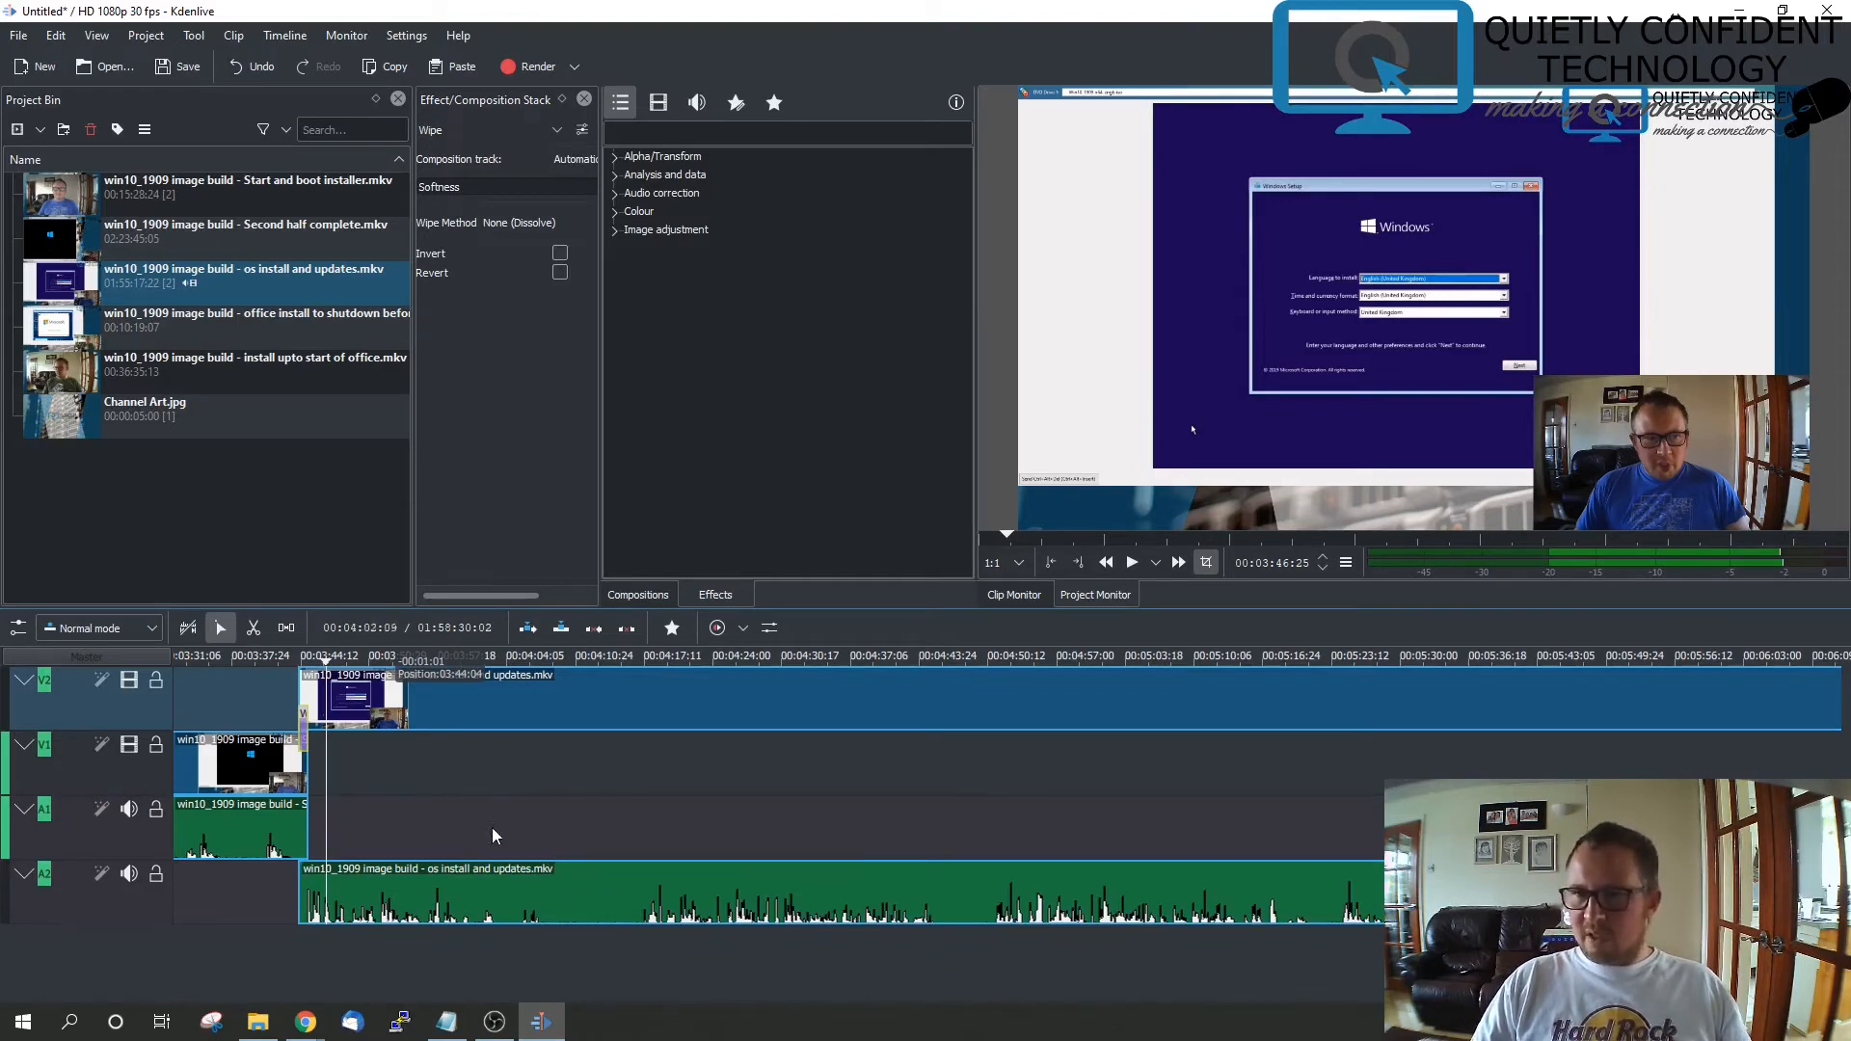
Split the "os install and updates" clip at 00:06:35:10 and again where its audio resumes, isolating the silent section
scroll(500, 819, "down", 2)
scroll(508, 827, "down", 10)
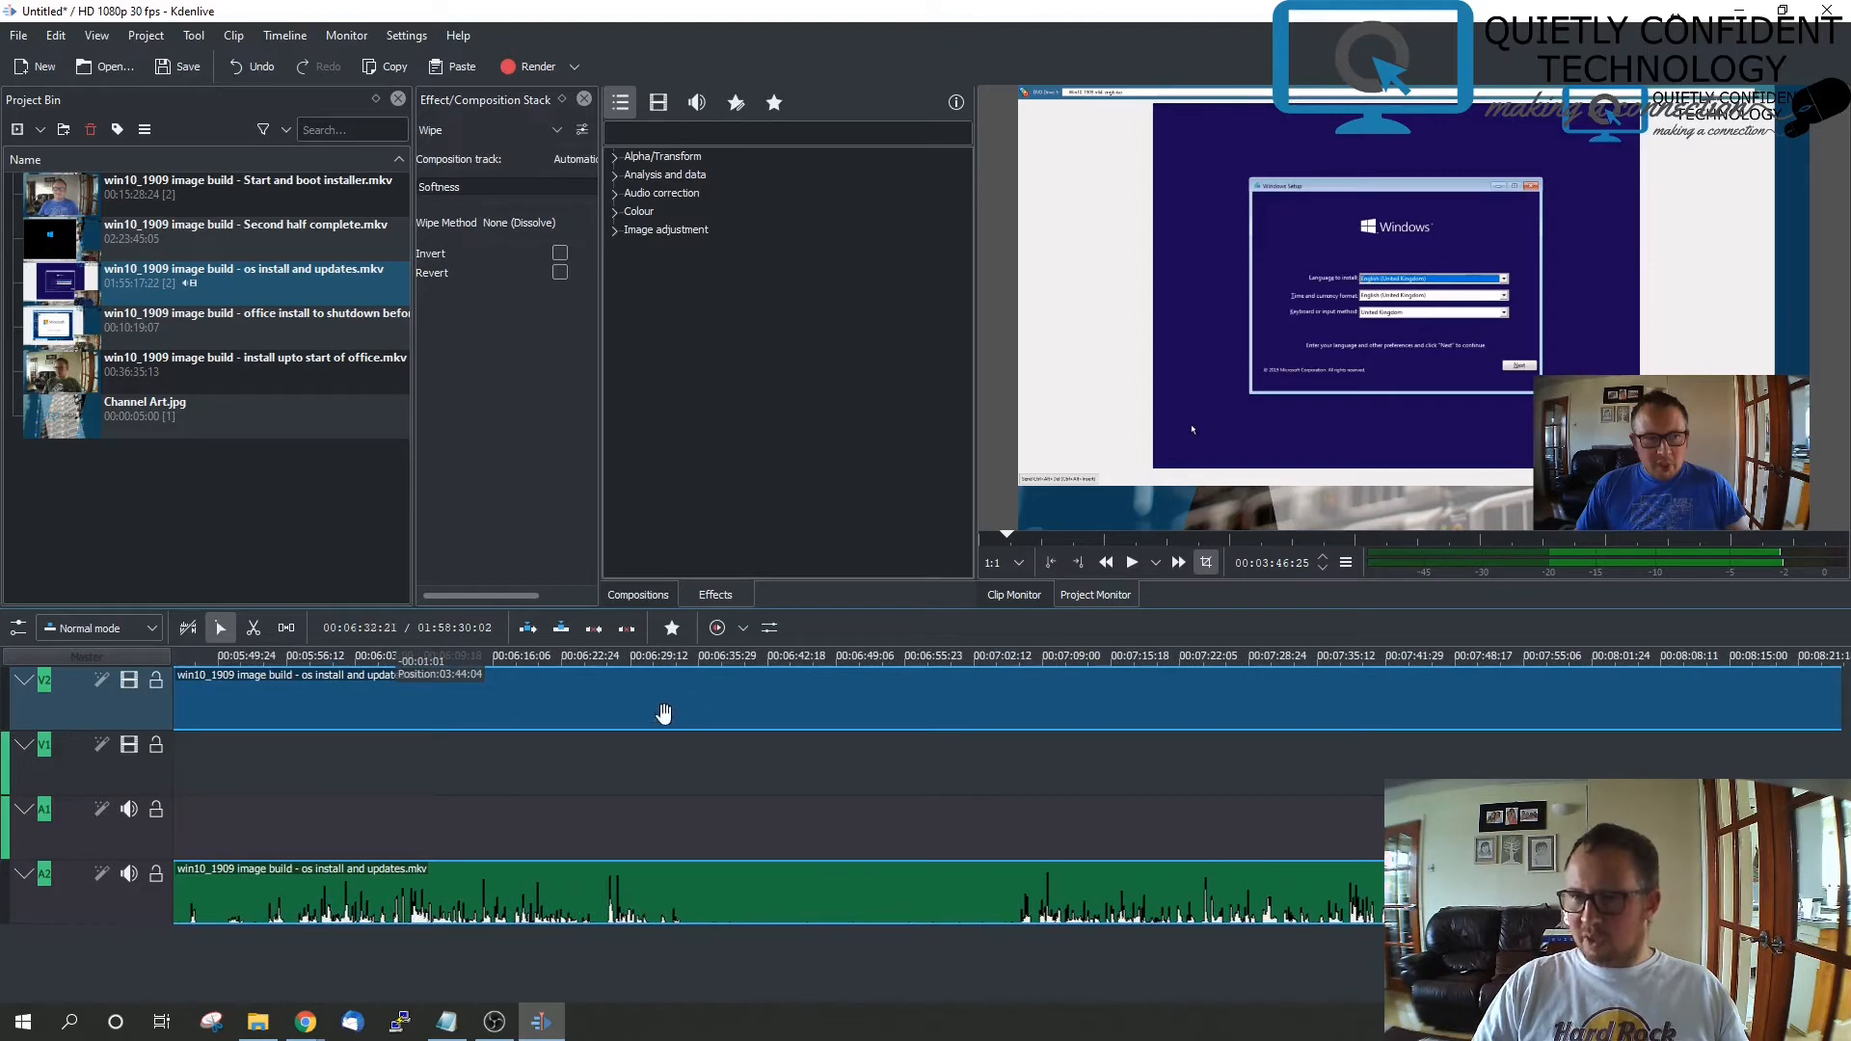
left_click(660, 667)
left_click(661, 665)
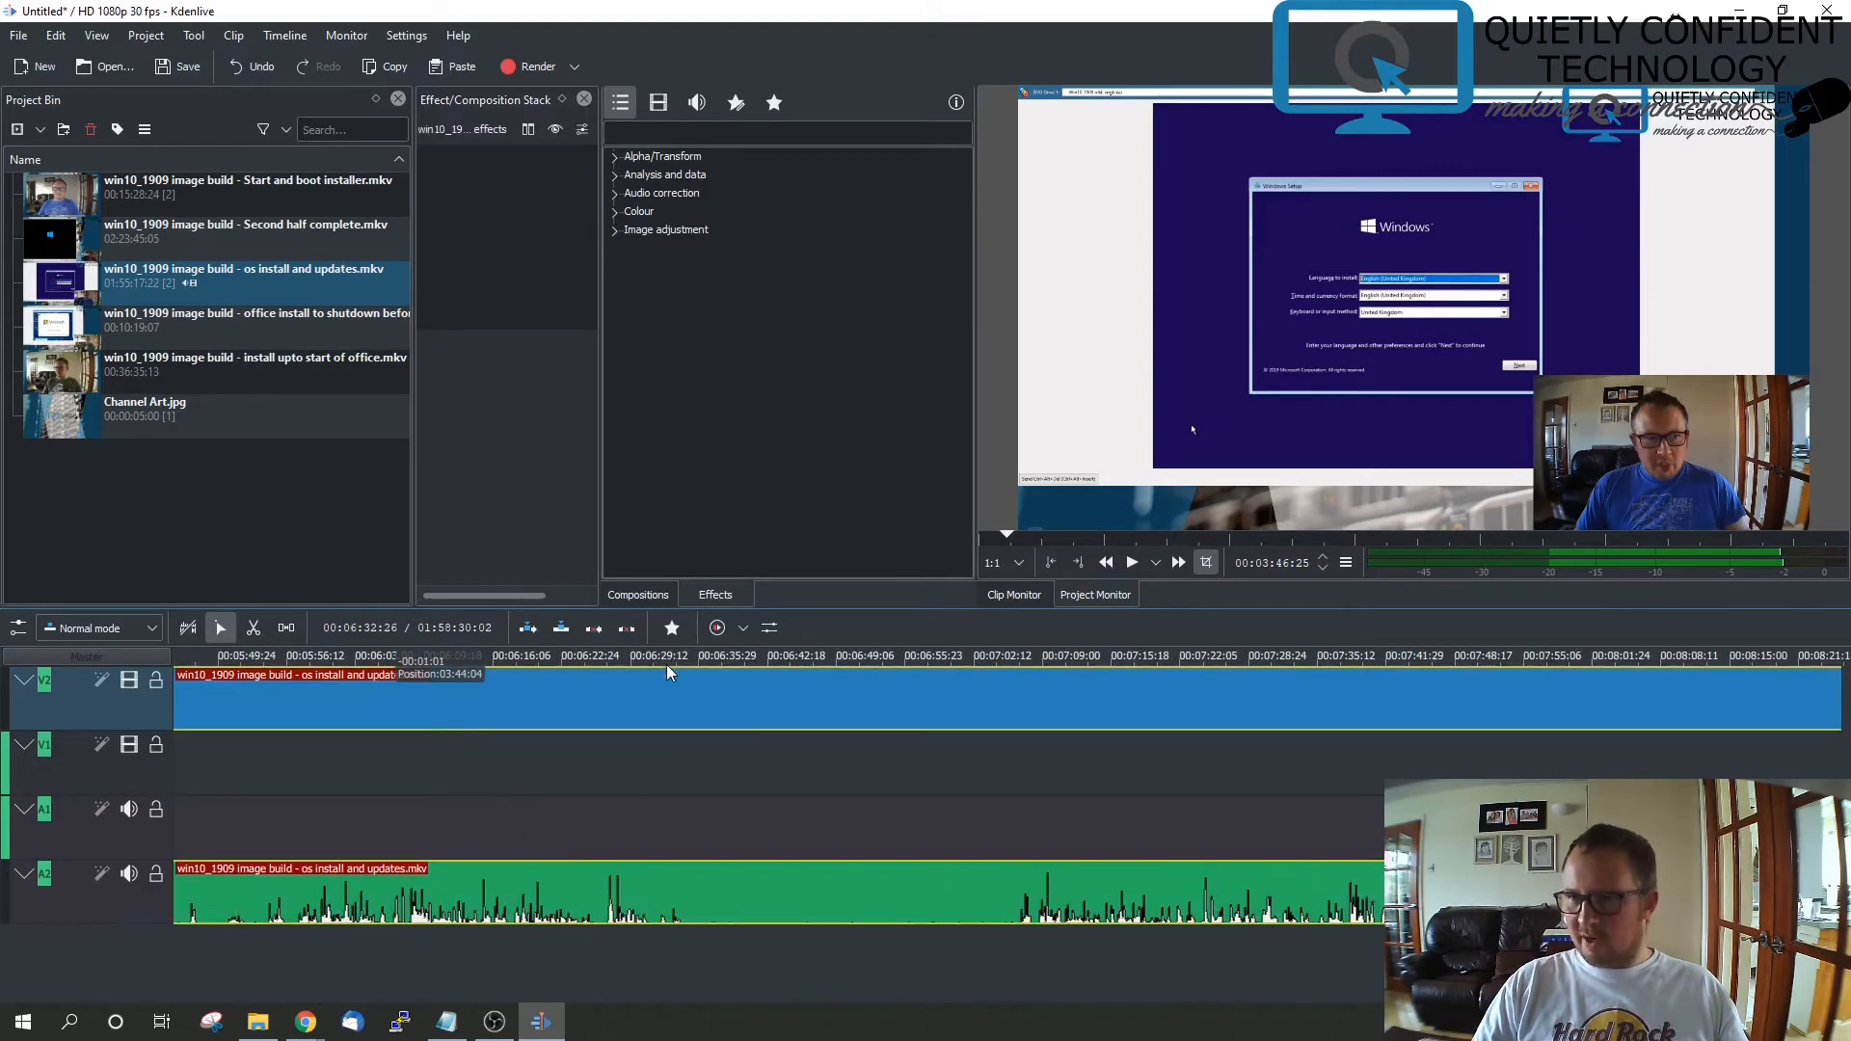
left_click(667, 657)
key("space")
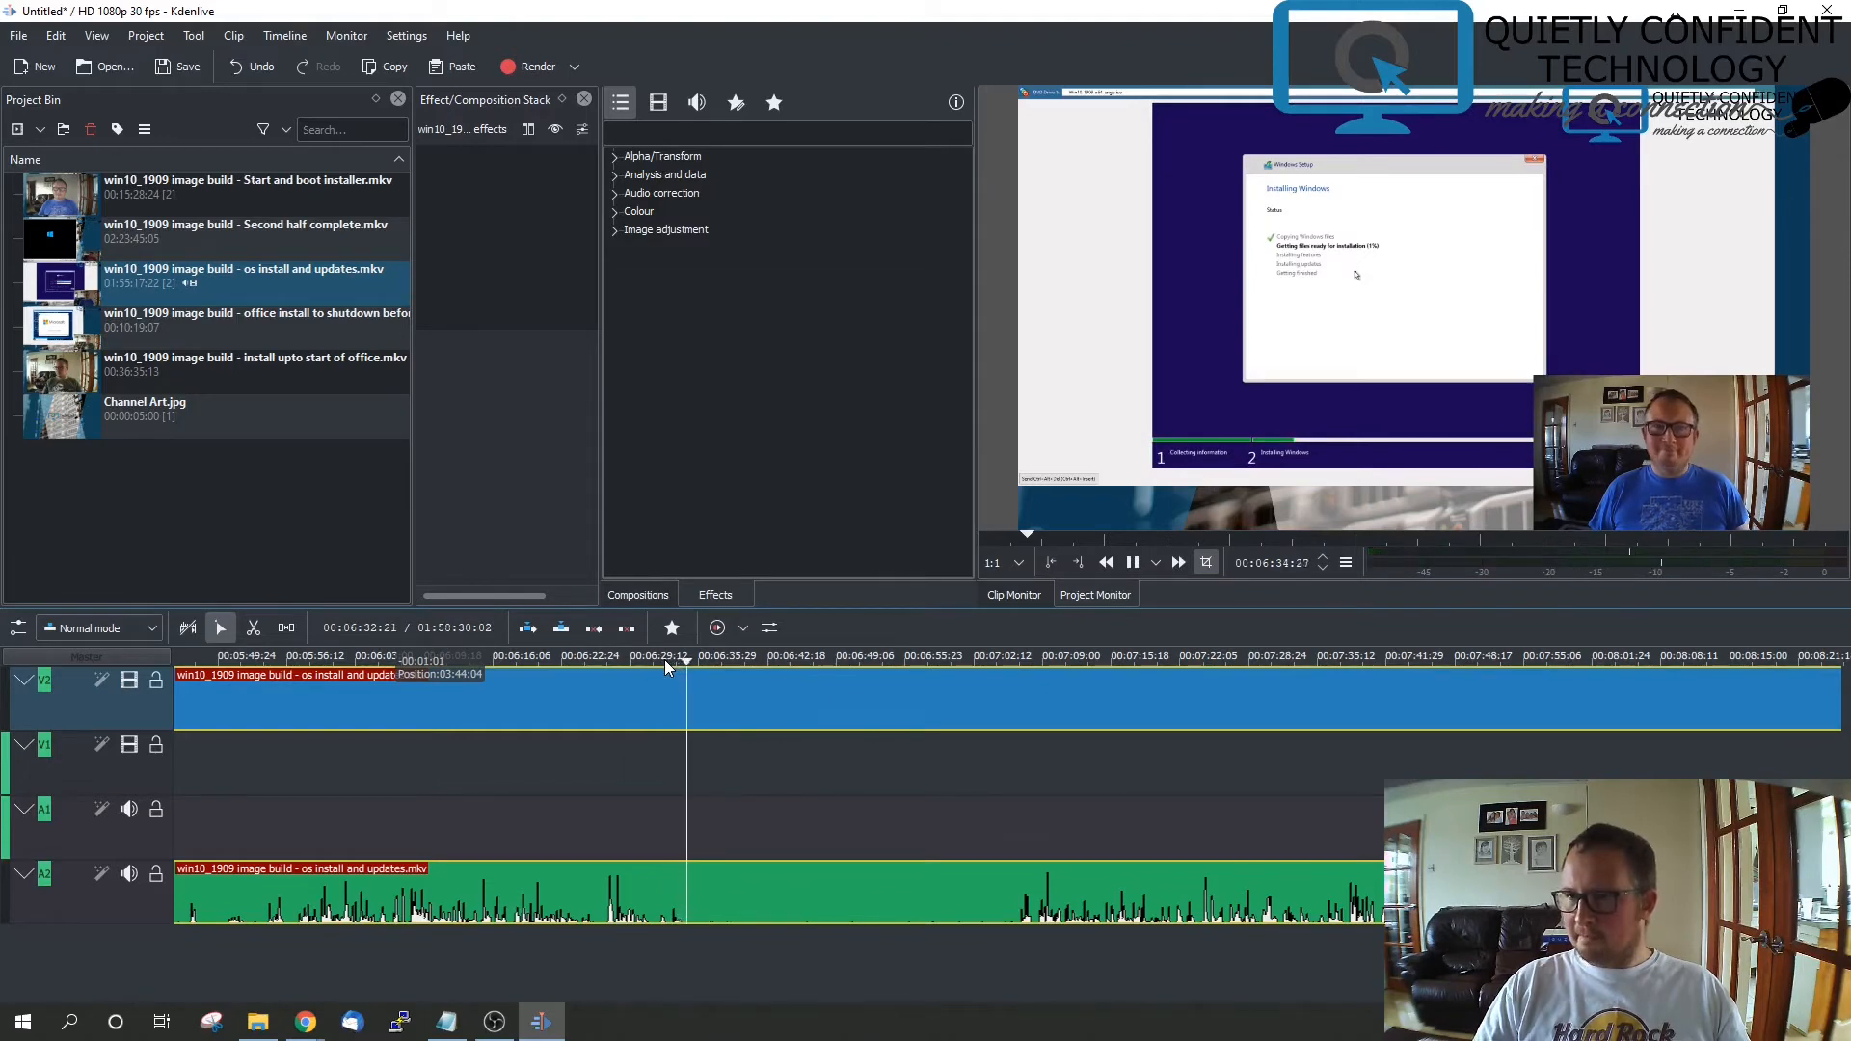
key("space")
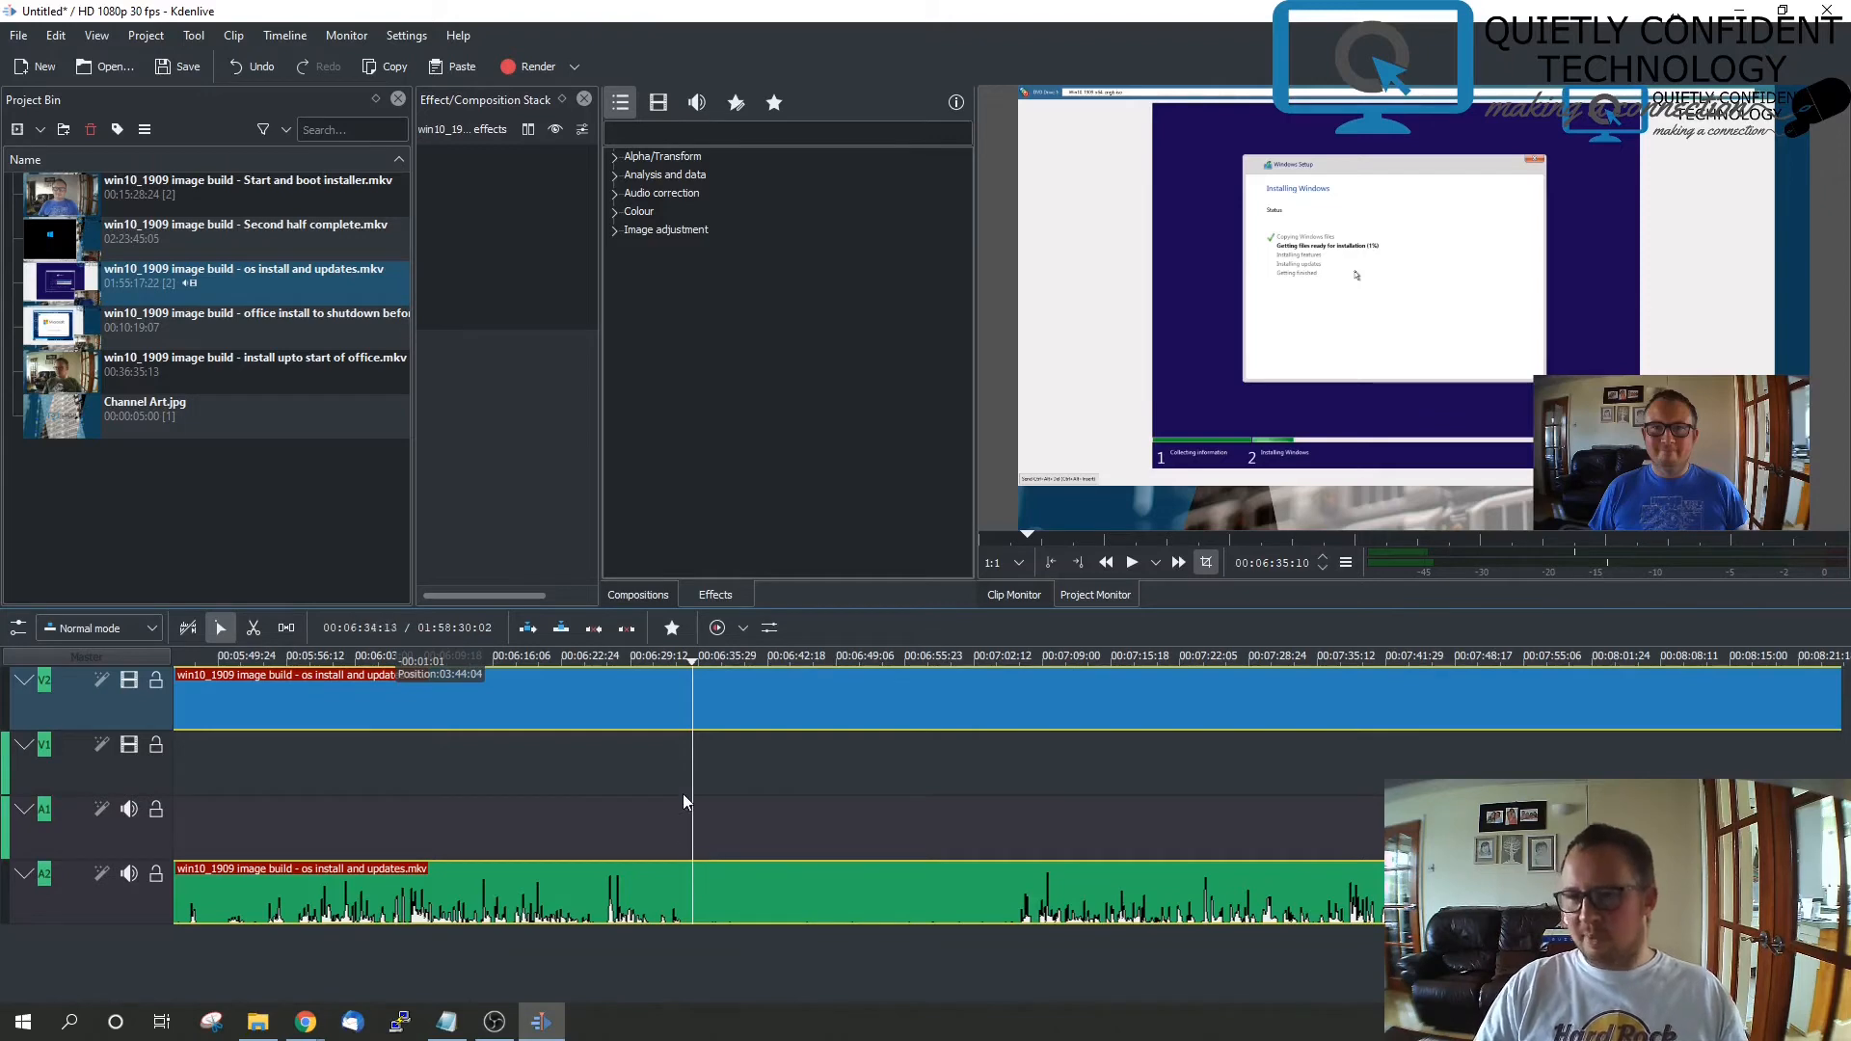
key("x")
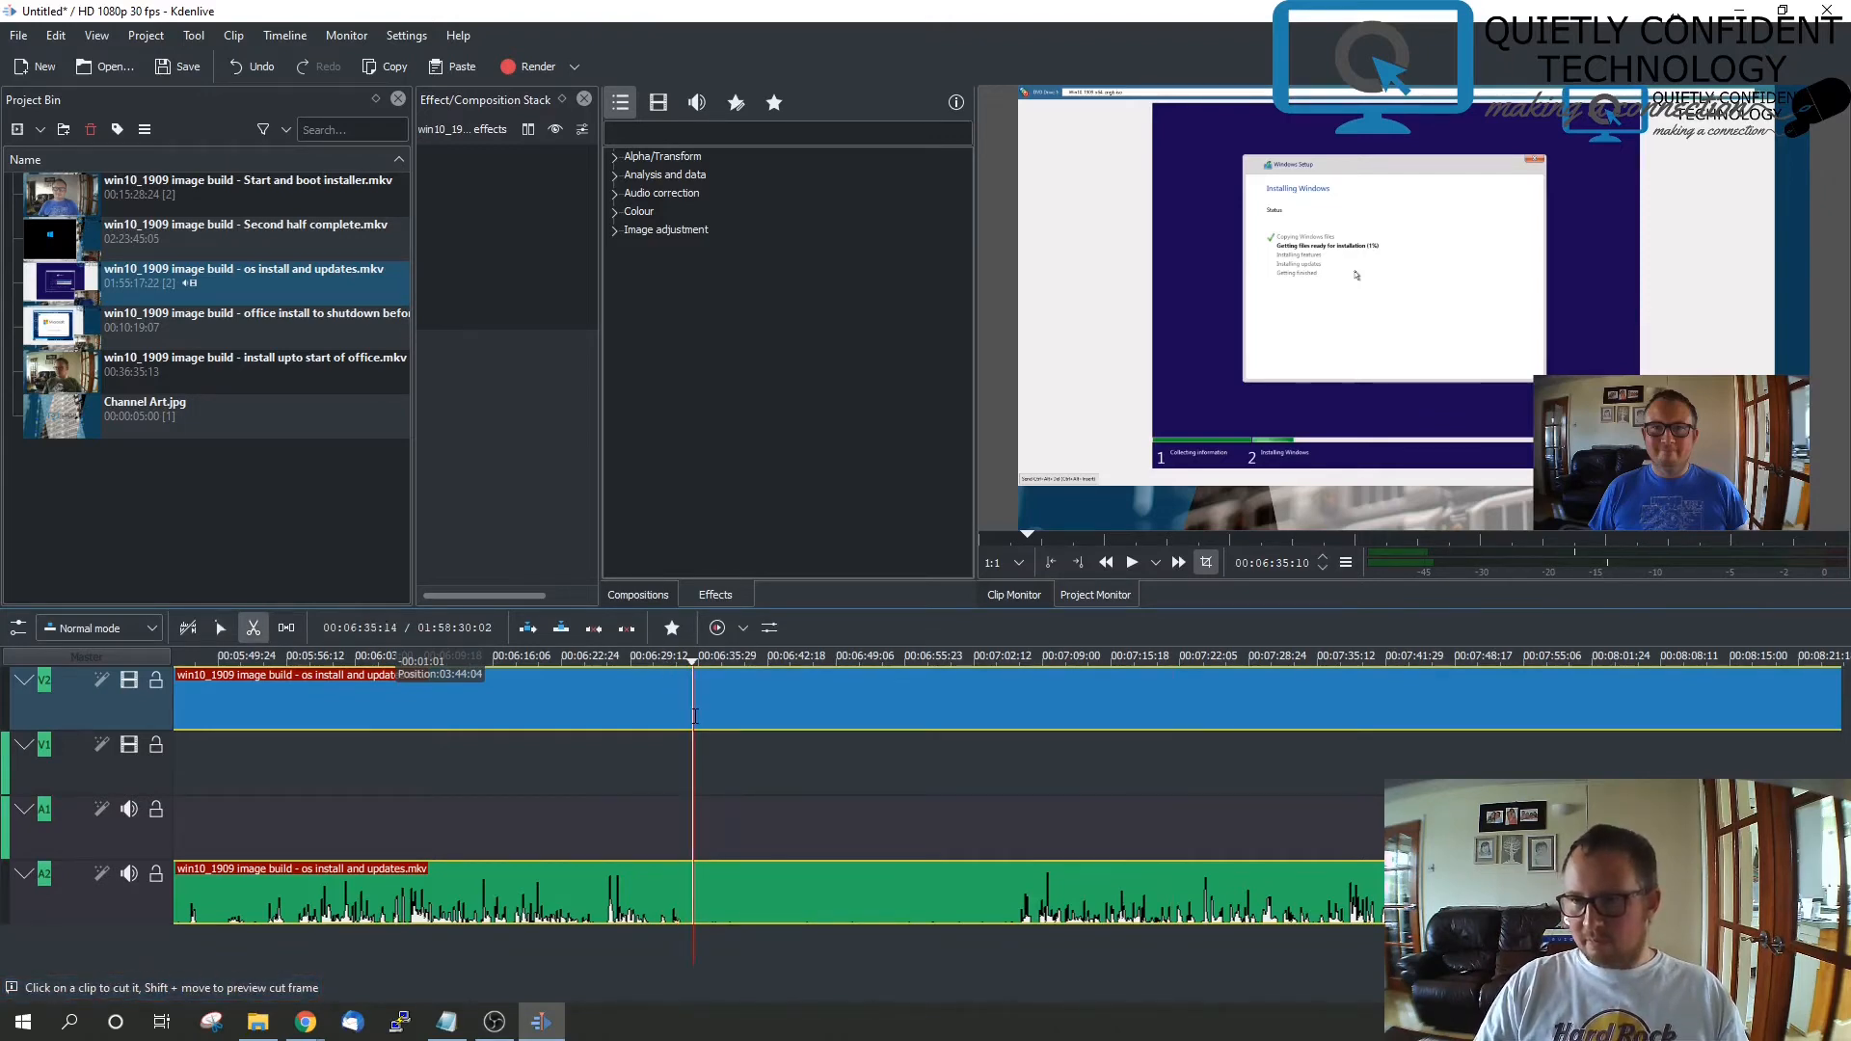
left_click(694, 718)
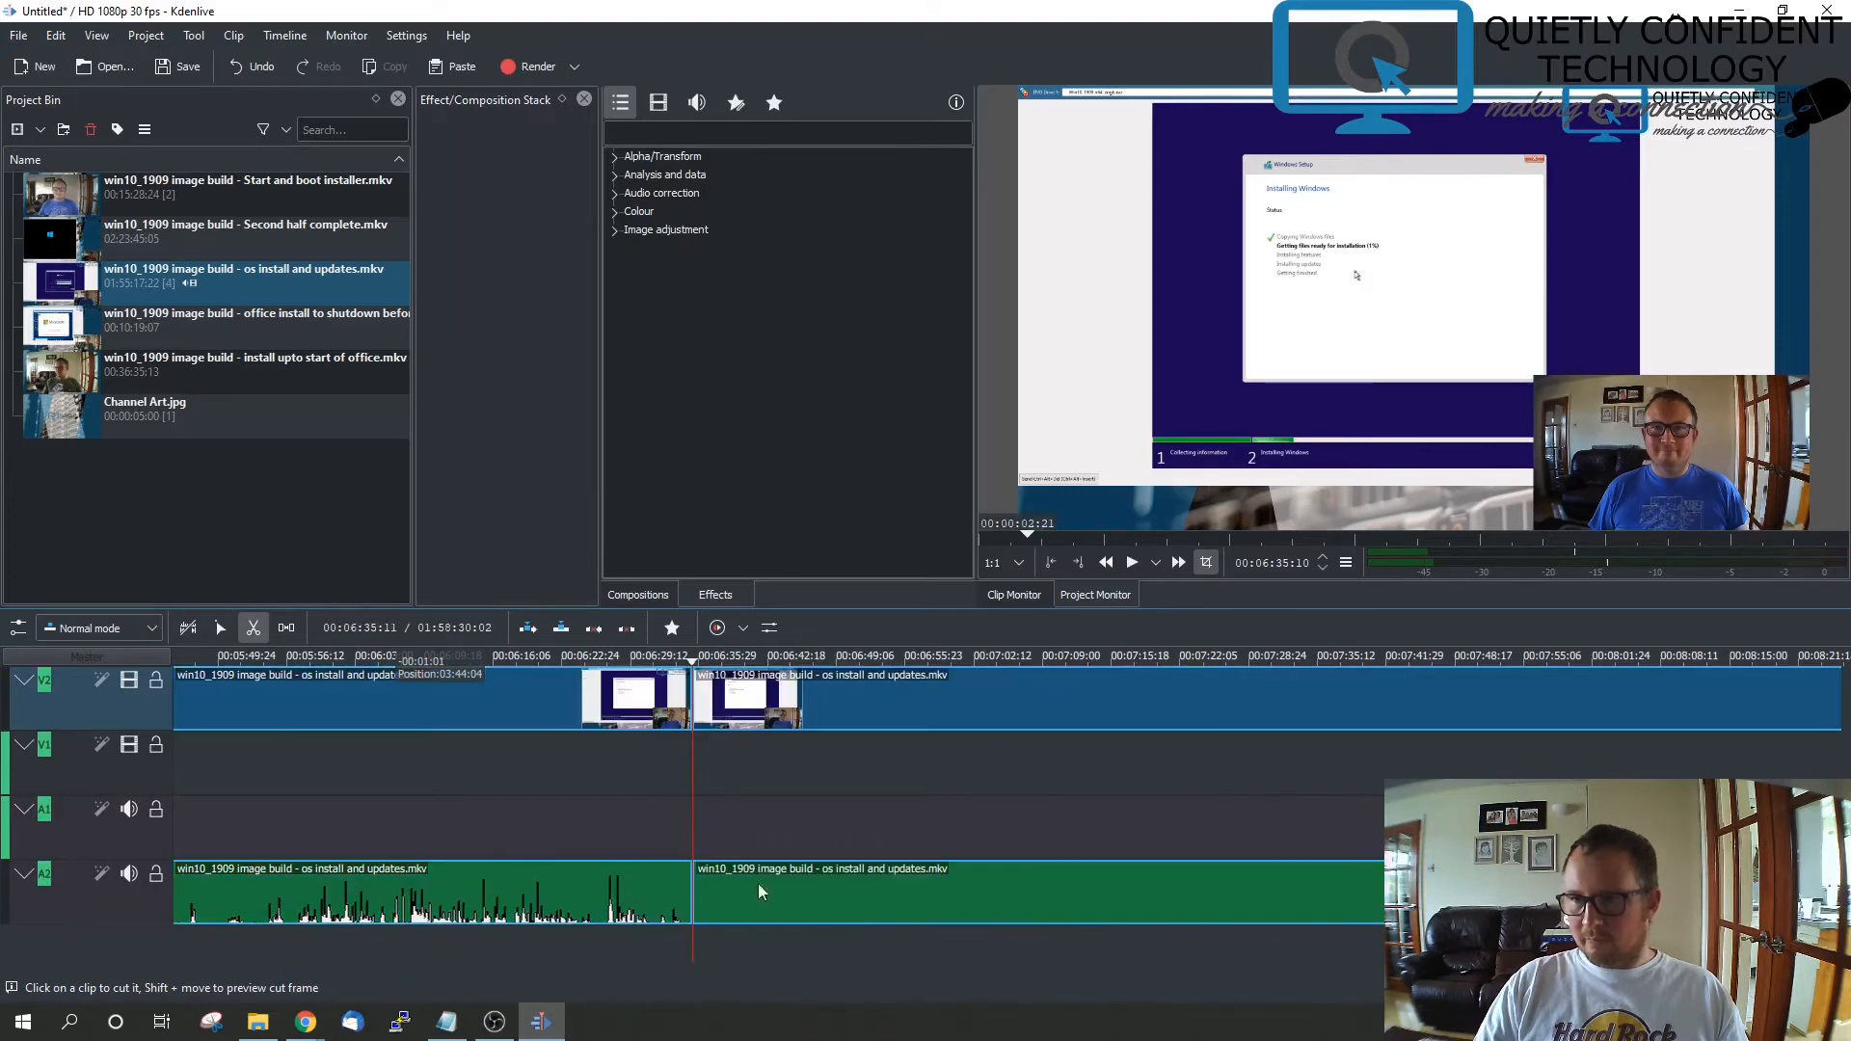
left_click(1014, 716)
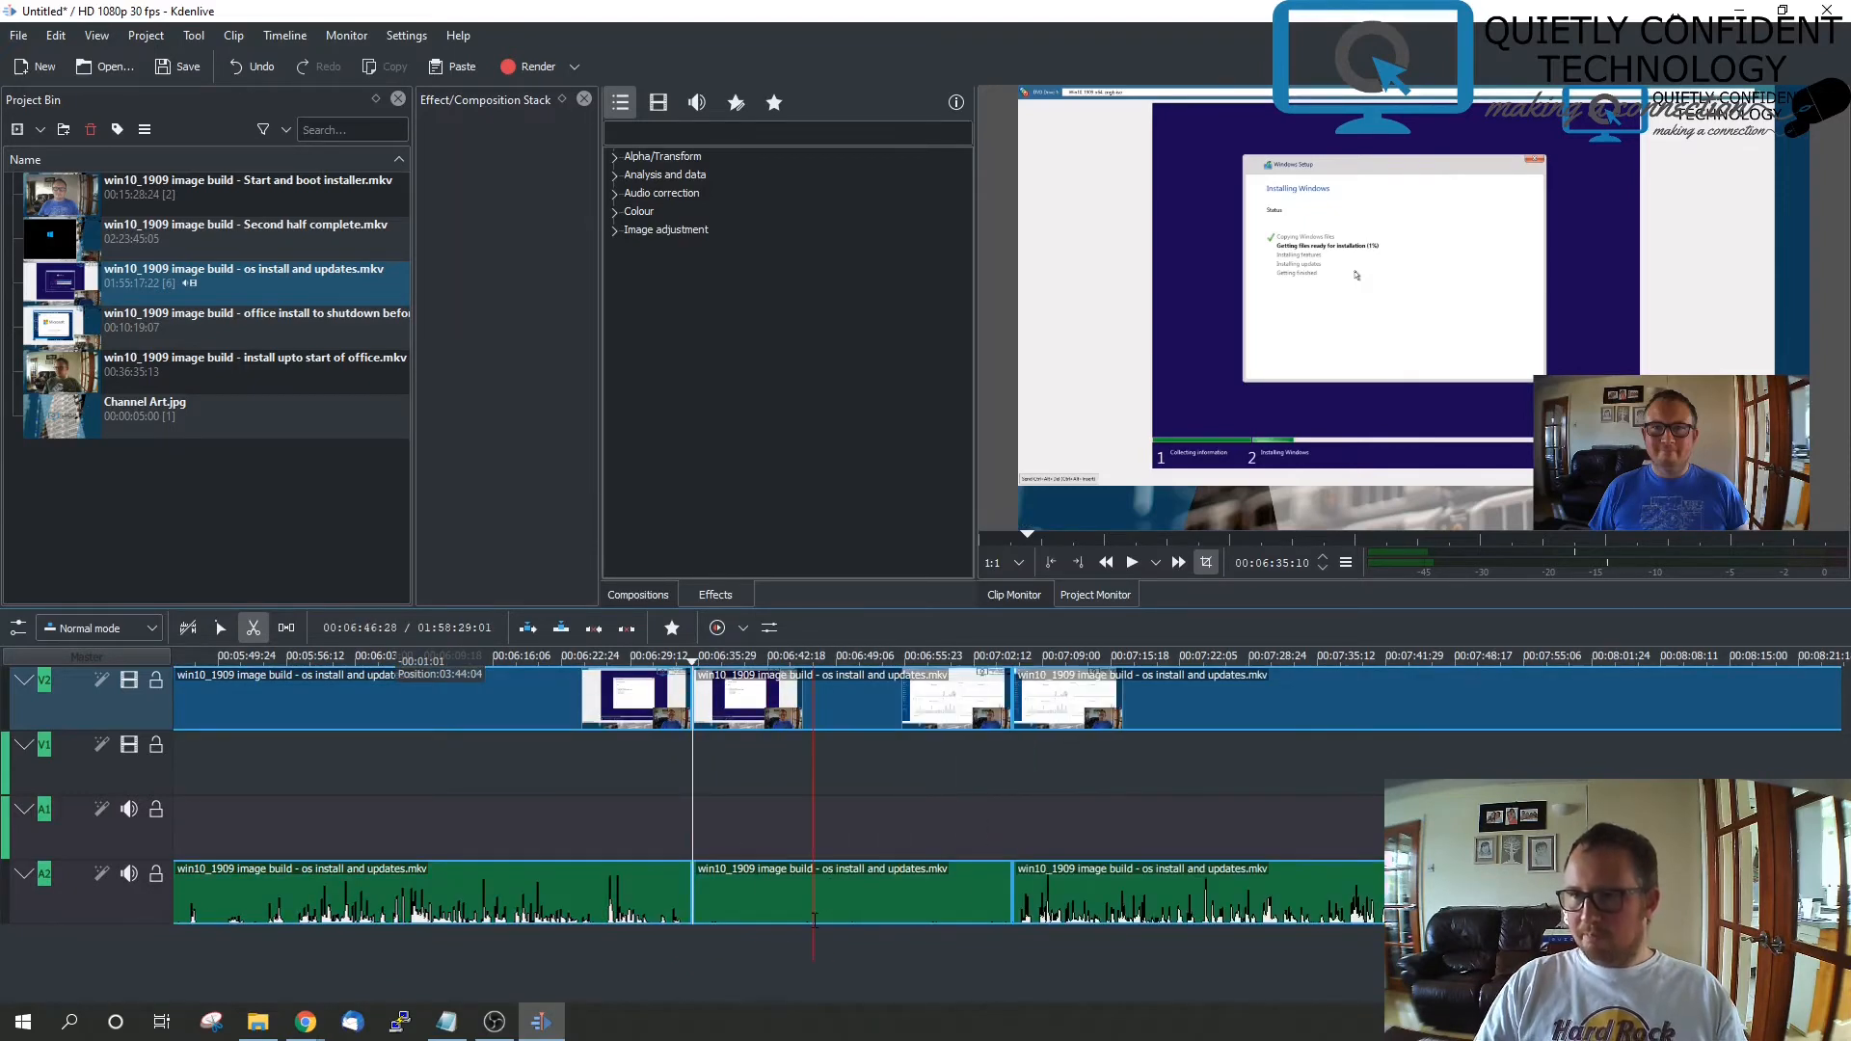
key("s")
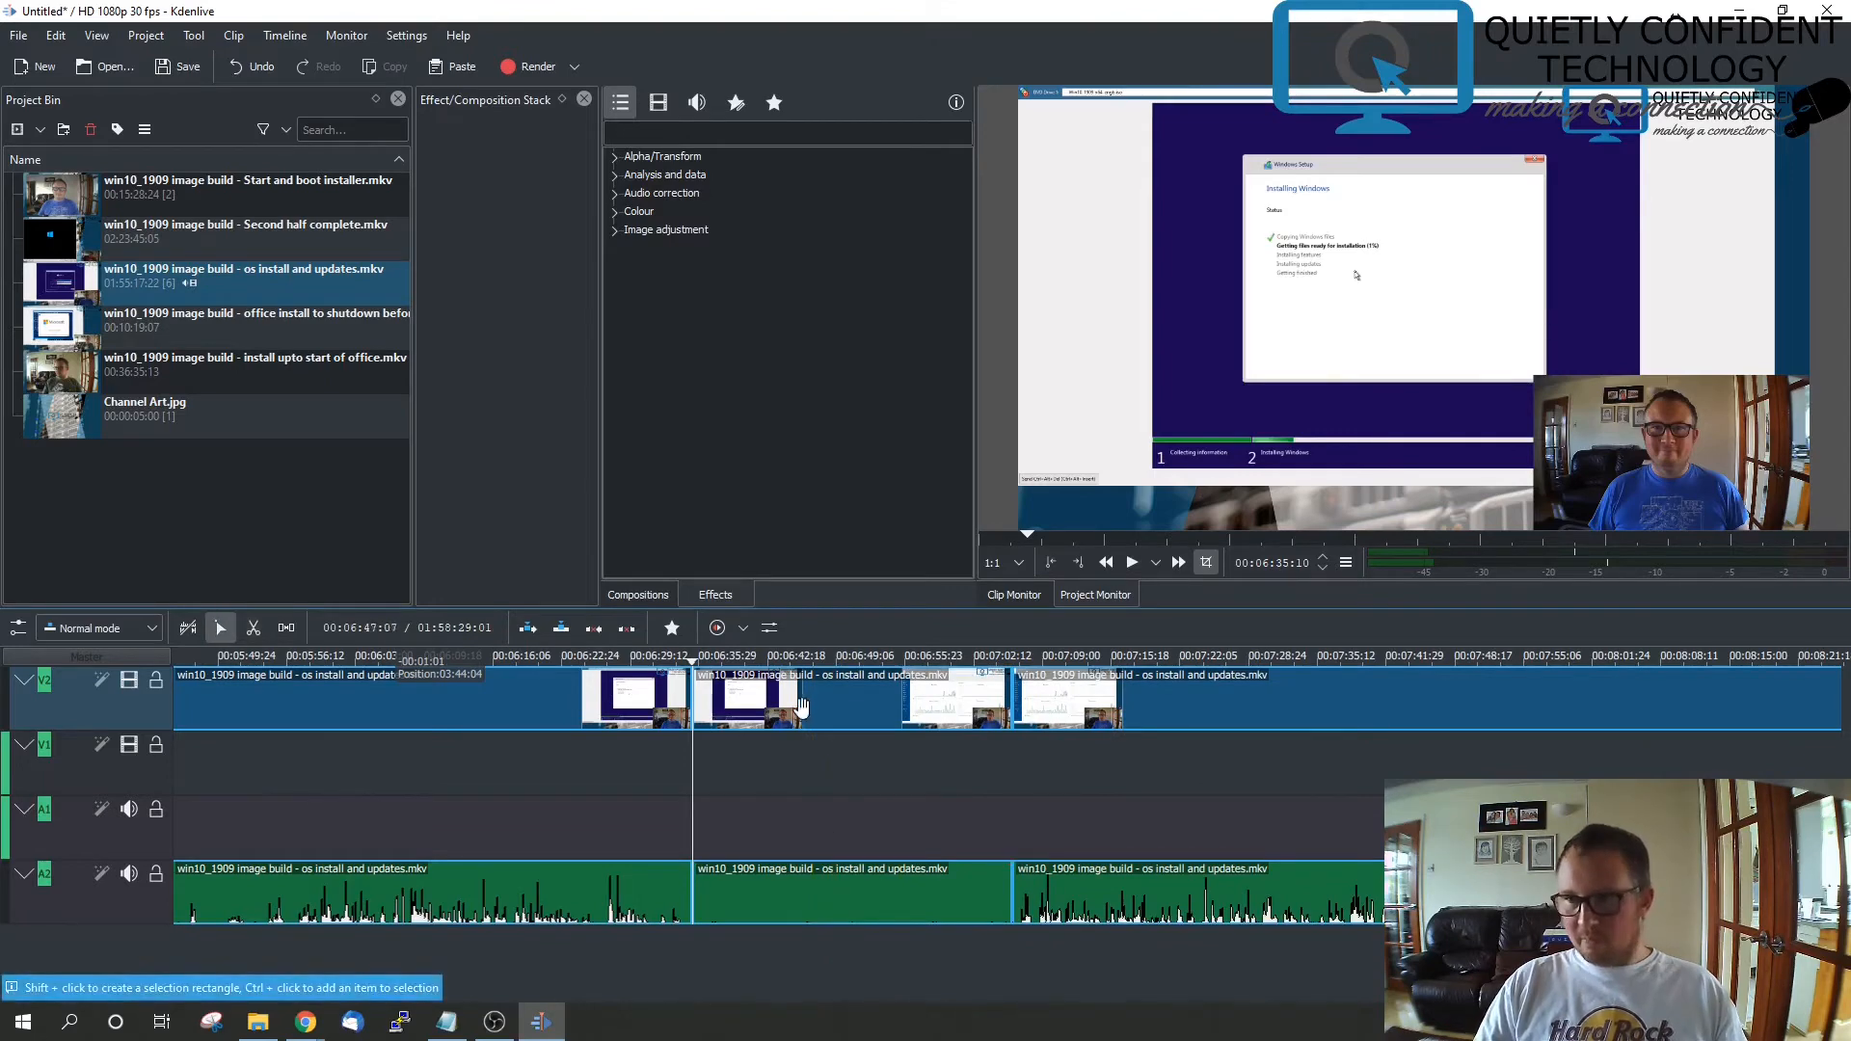
Set the speed of the isolated silent section to 1000%
left_click(841, 709)
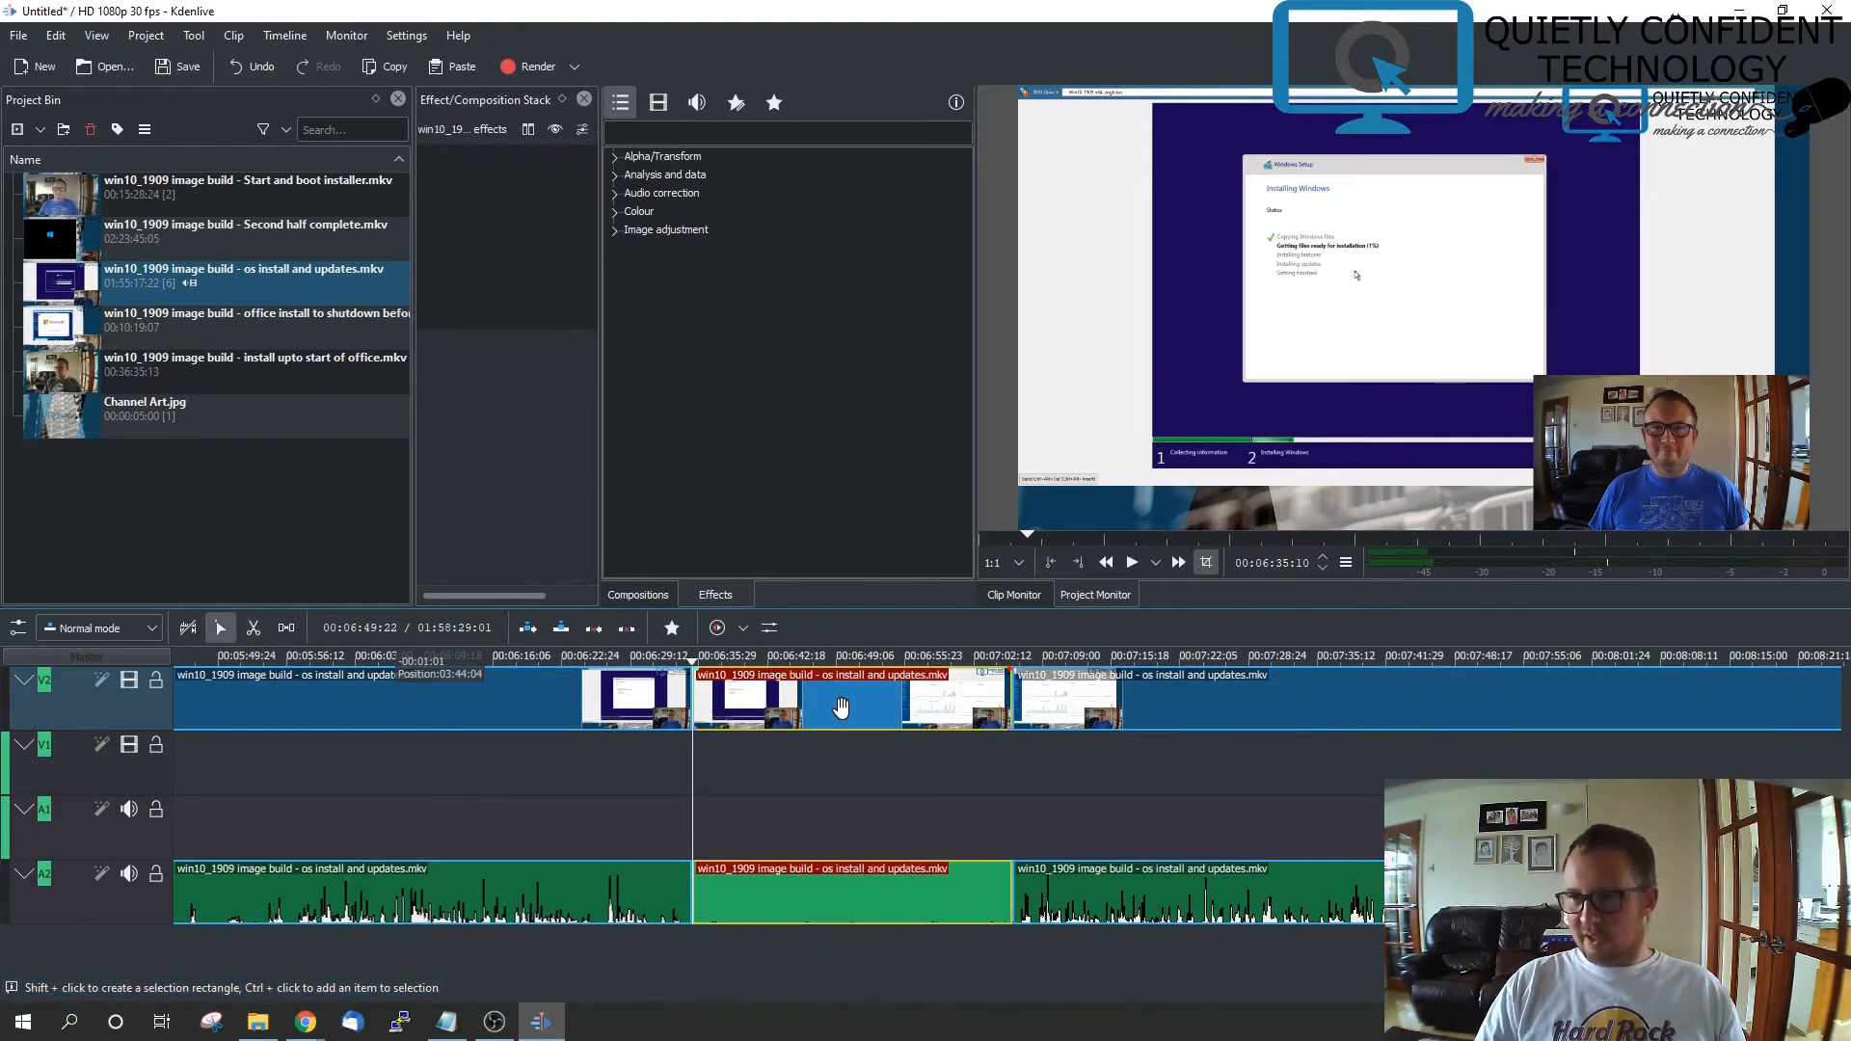
right_click(843, 709)
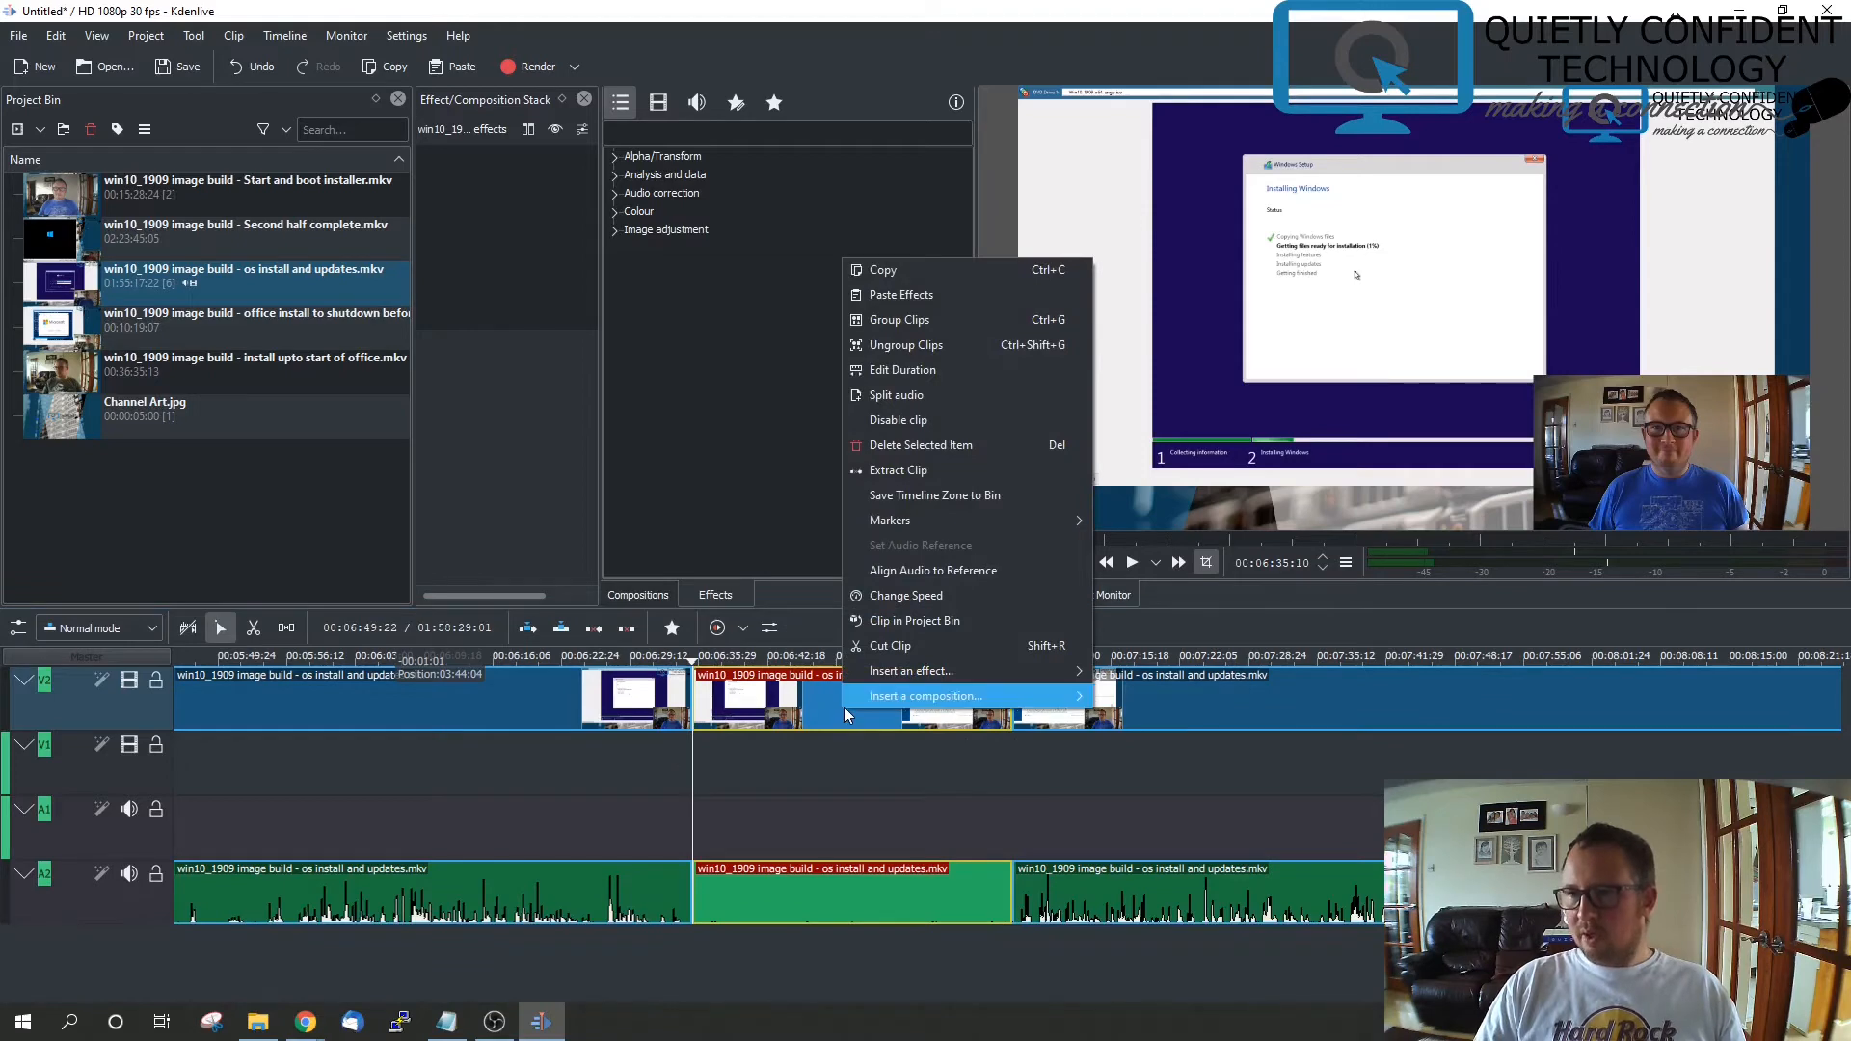
left_click(923, 598)
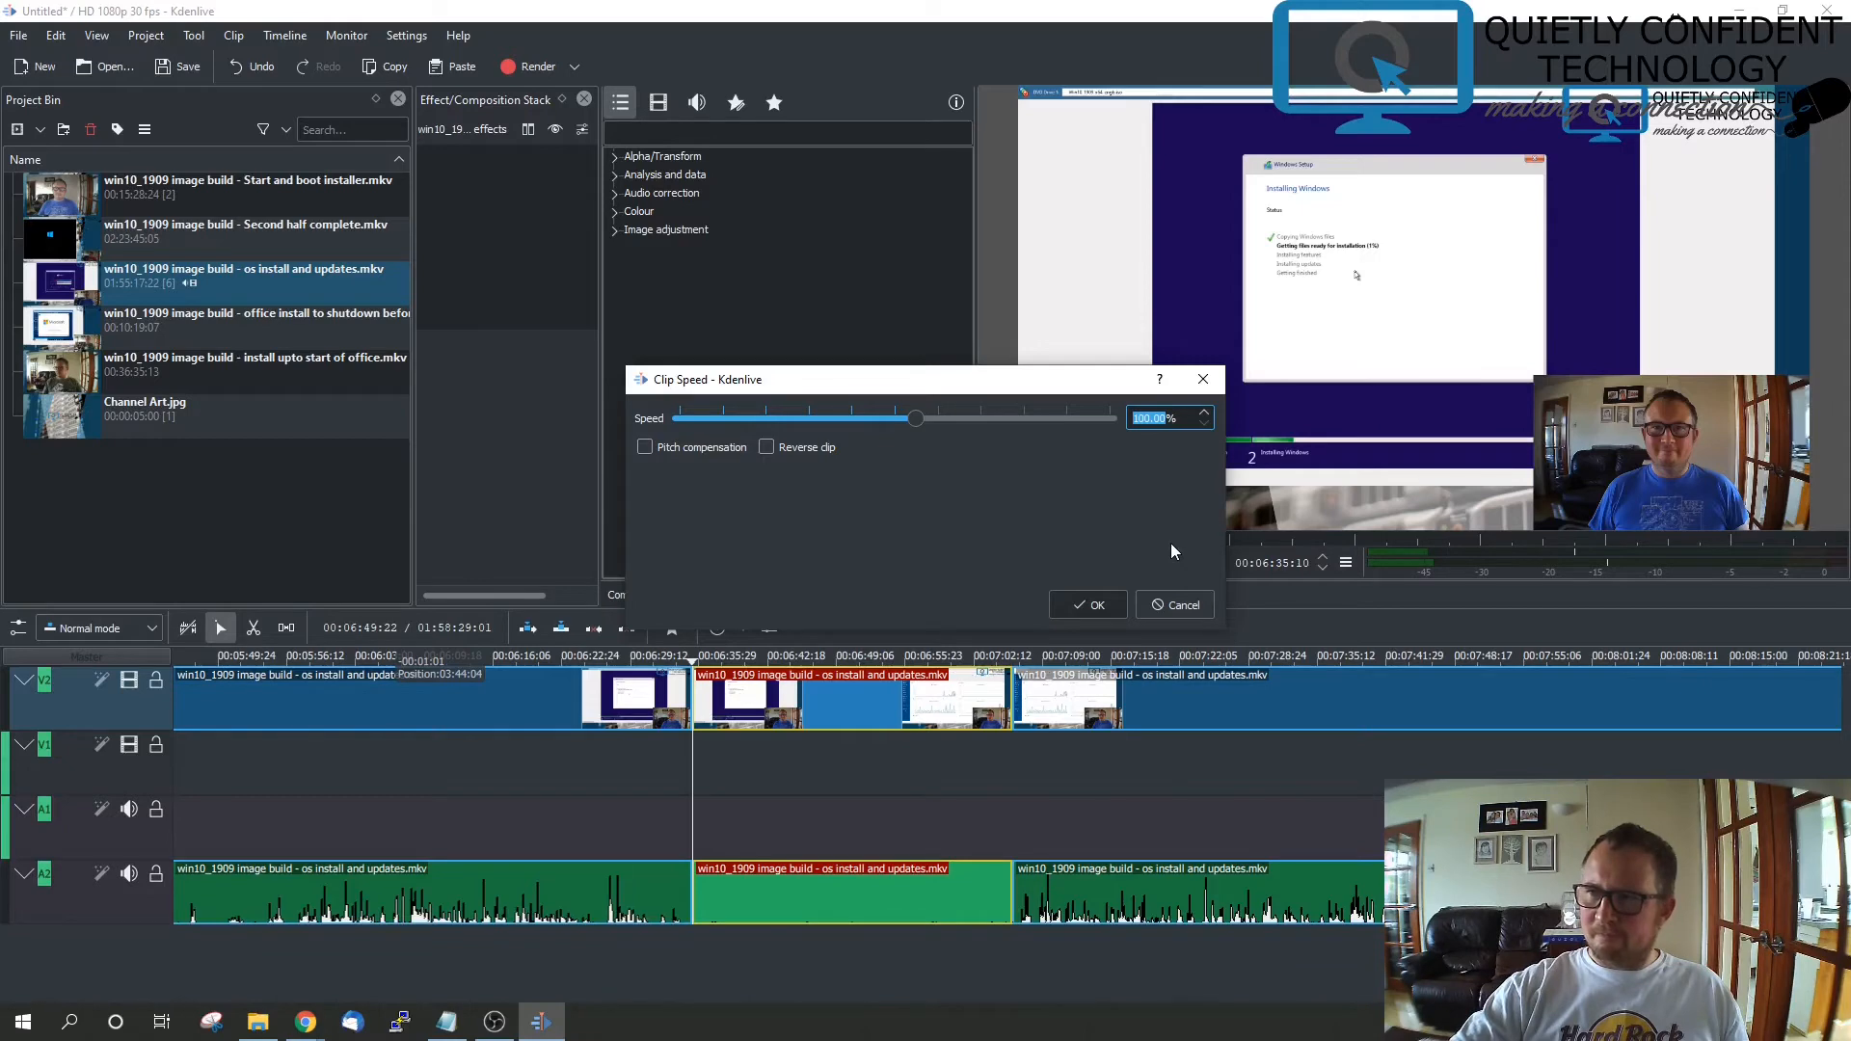
type("1000")
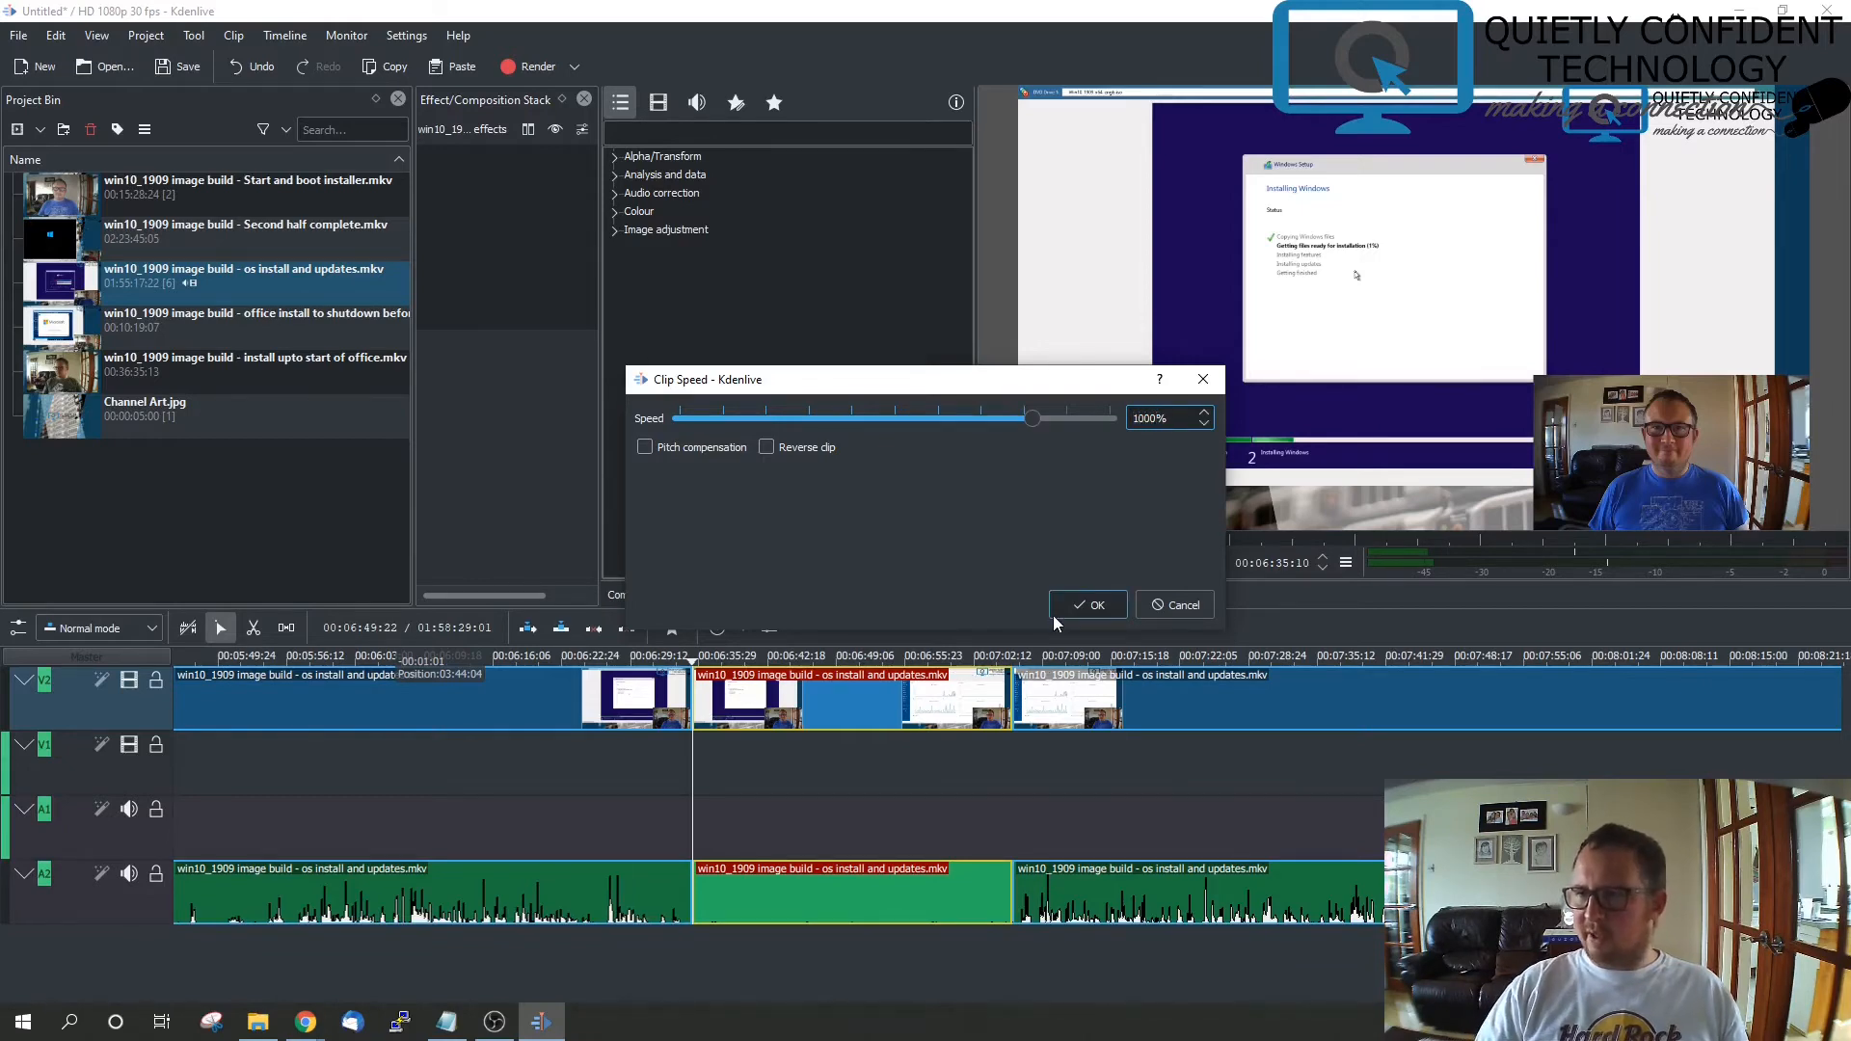
left_click(1082, 605)
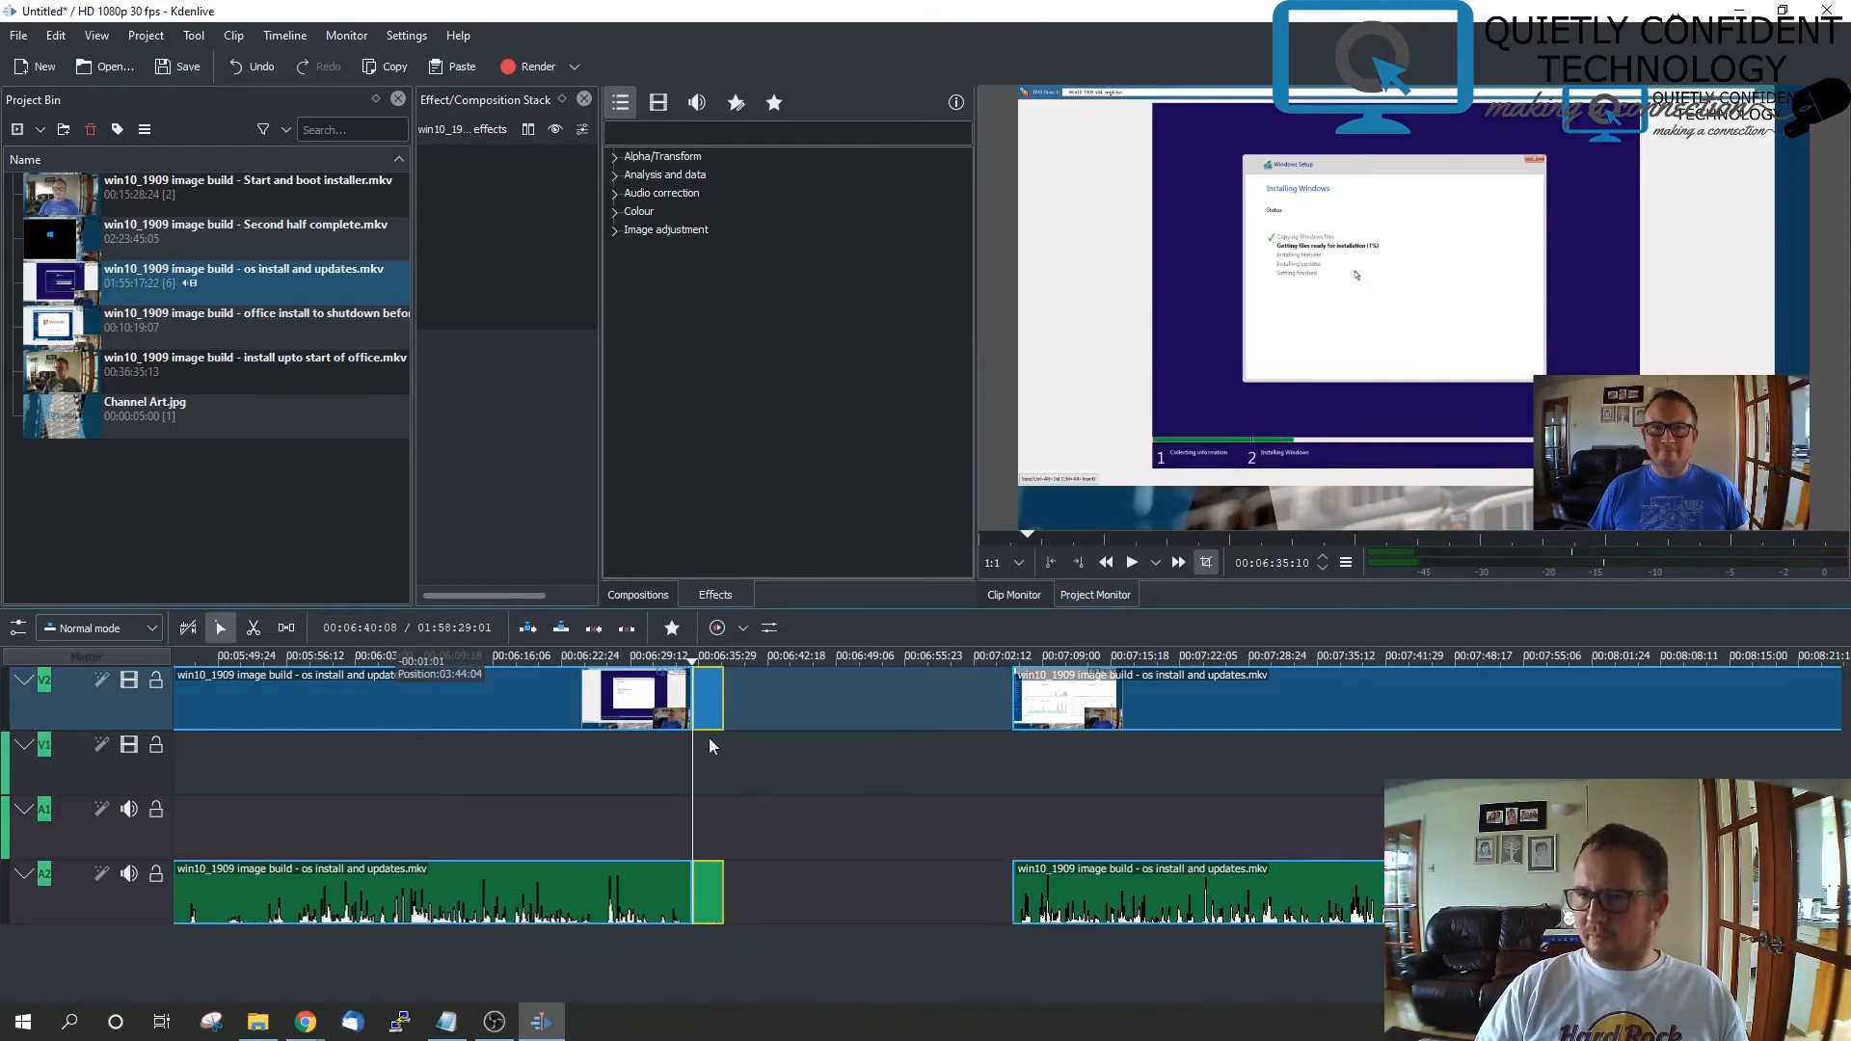
Play the sped-up section, and close the gap after it by moving the following "os install and updates" clip against its end
left_click(670, 662)
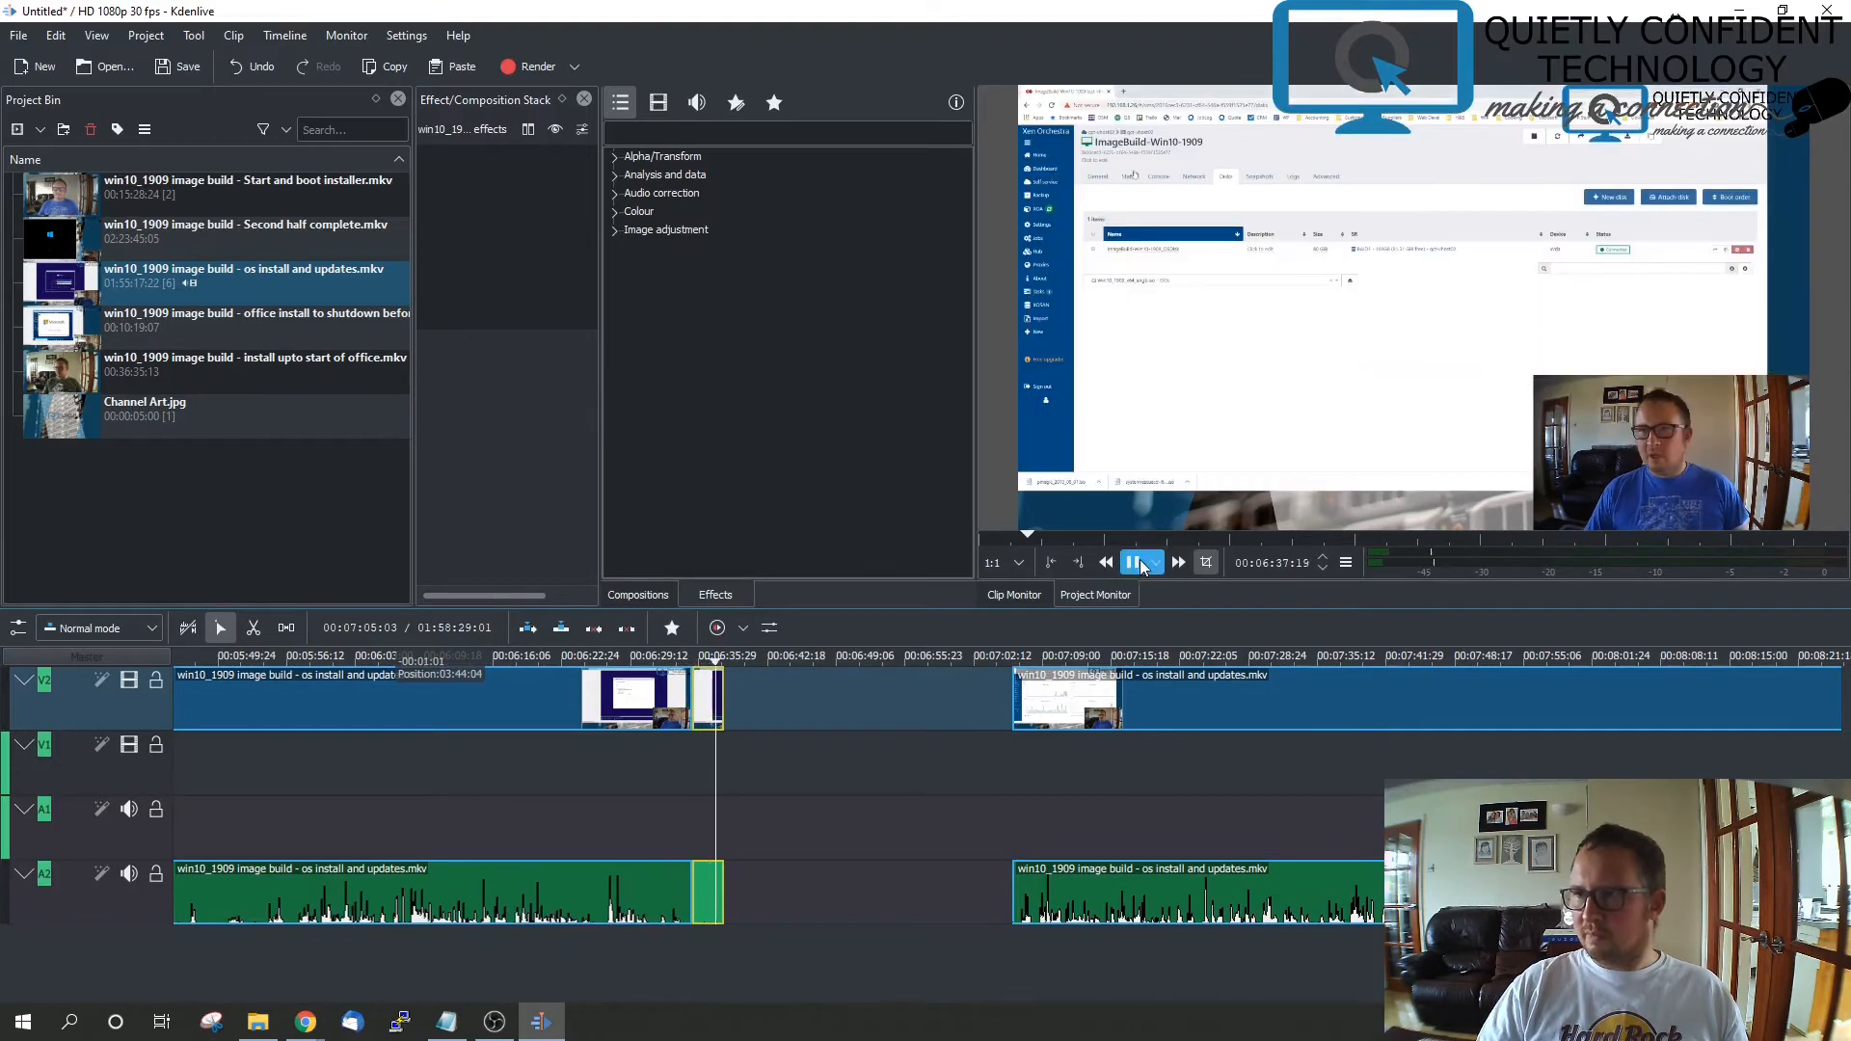
left_click(1134, 563)
left_click(1139, 561)
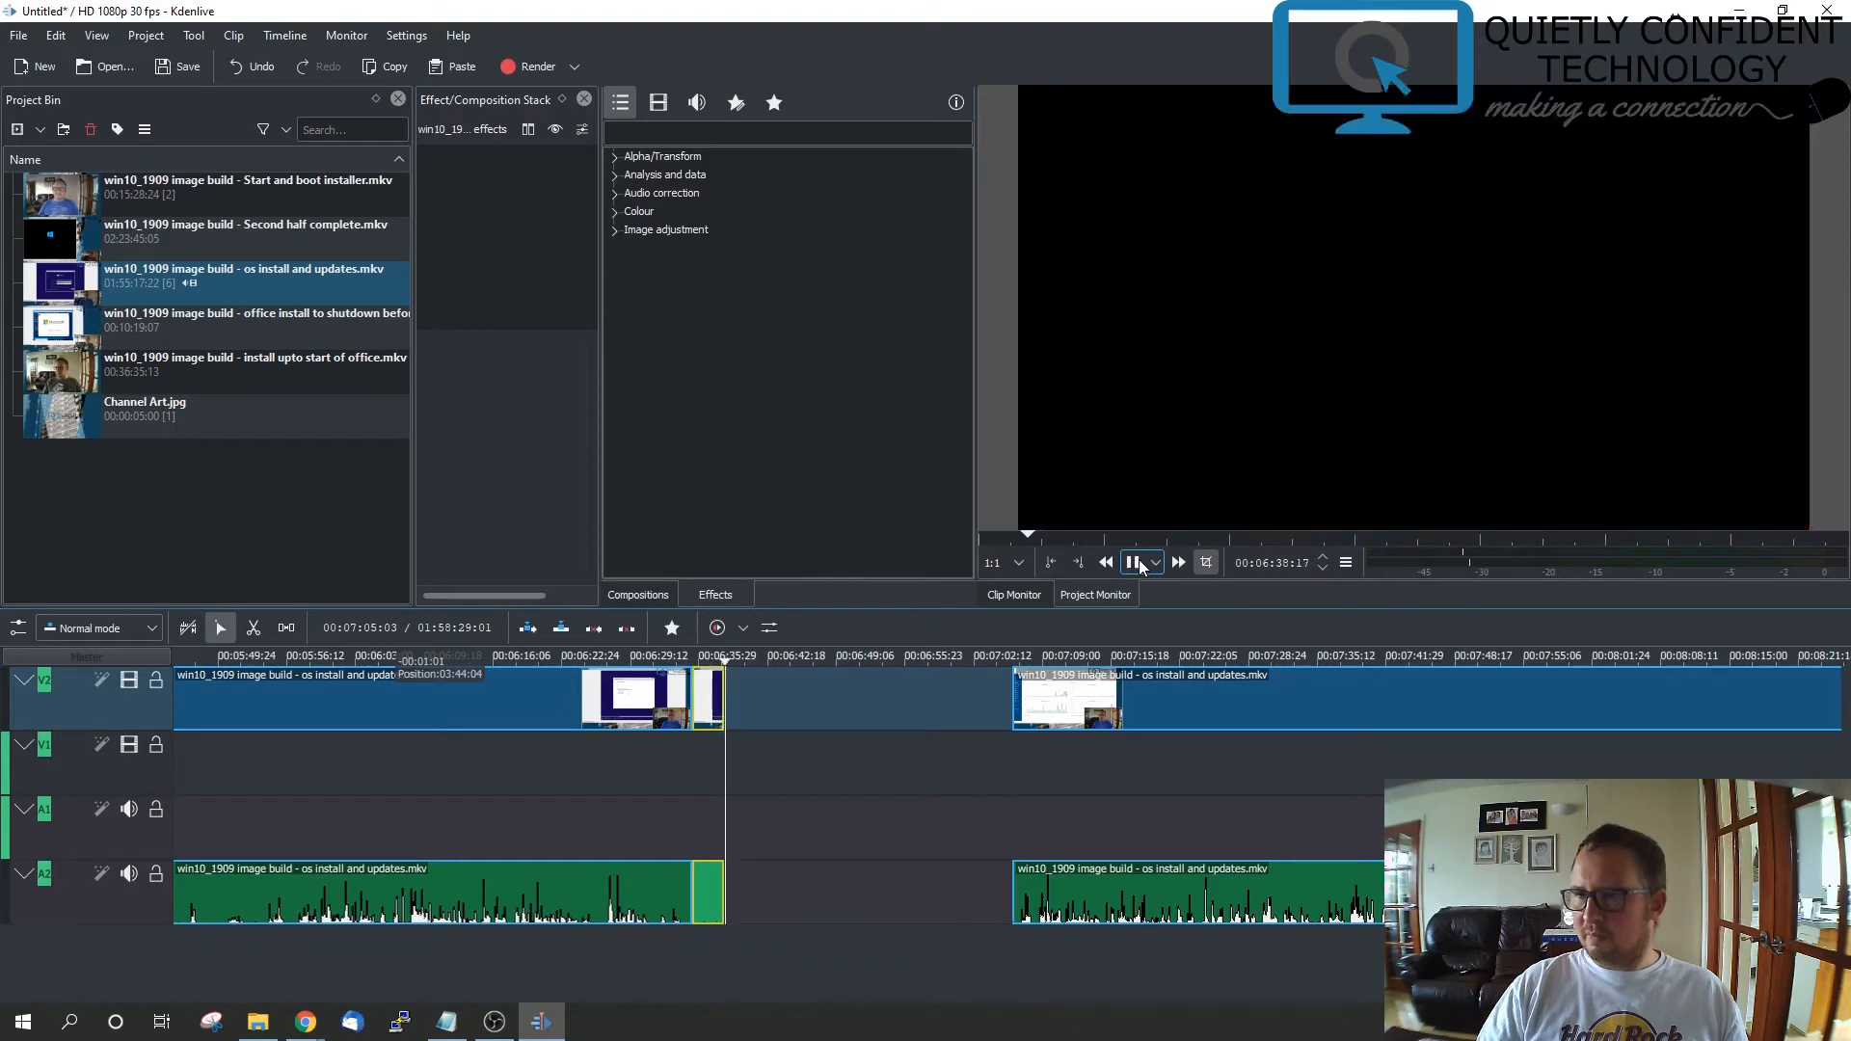
left_click(1138, 561)
left_click_drag(1227, 702, 683, 672)
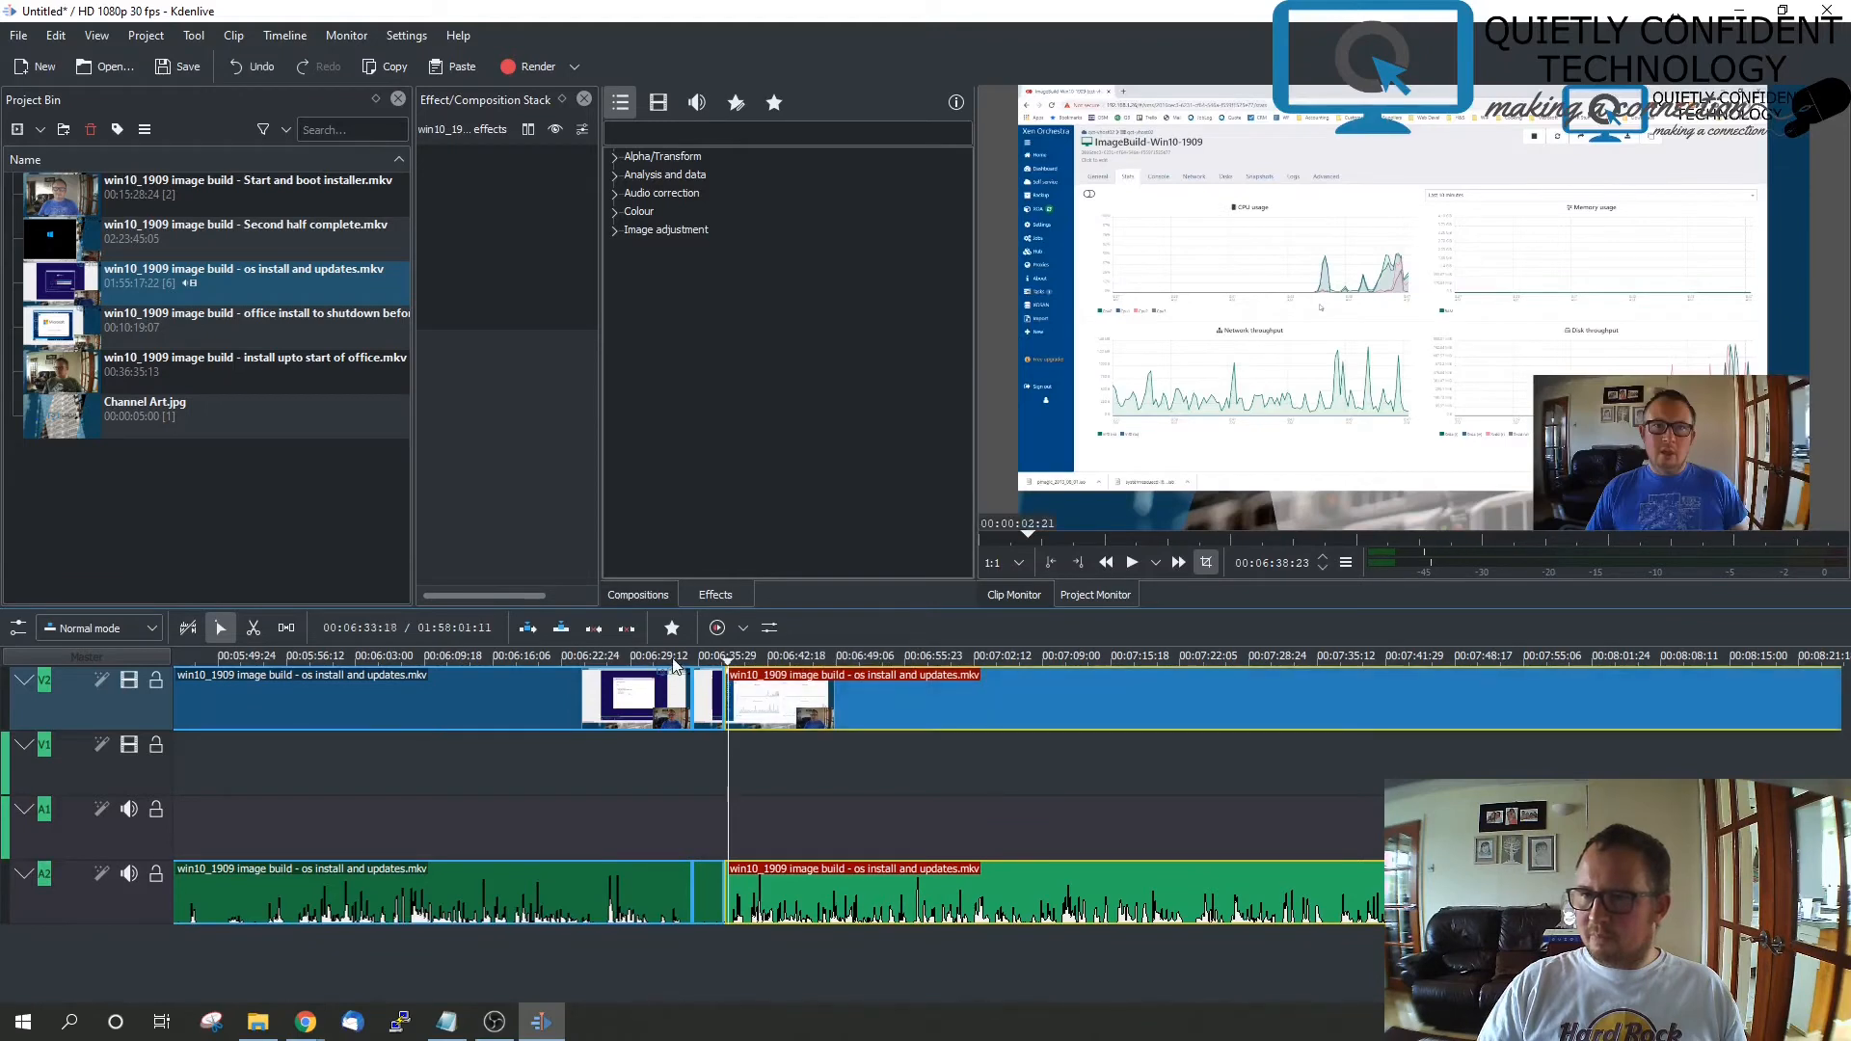
Play across the sped-up section from about 00:06:31:25 and pause at 00:06:42:15
left_click(644, 663)
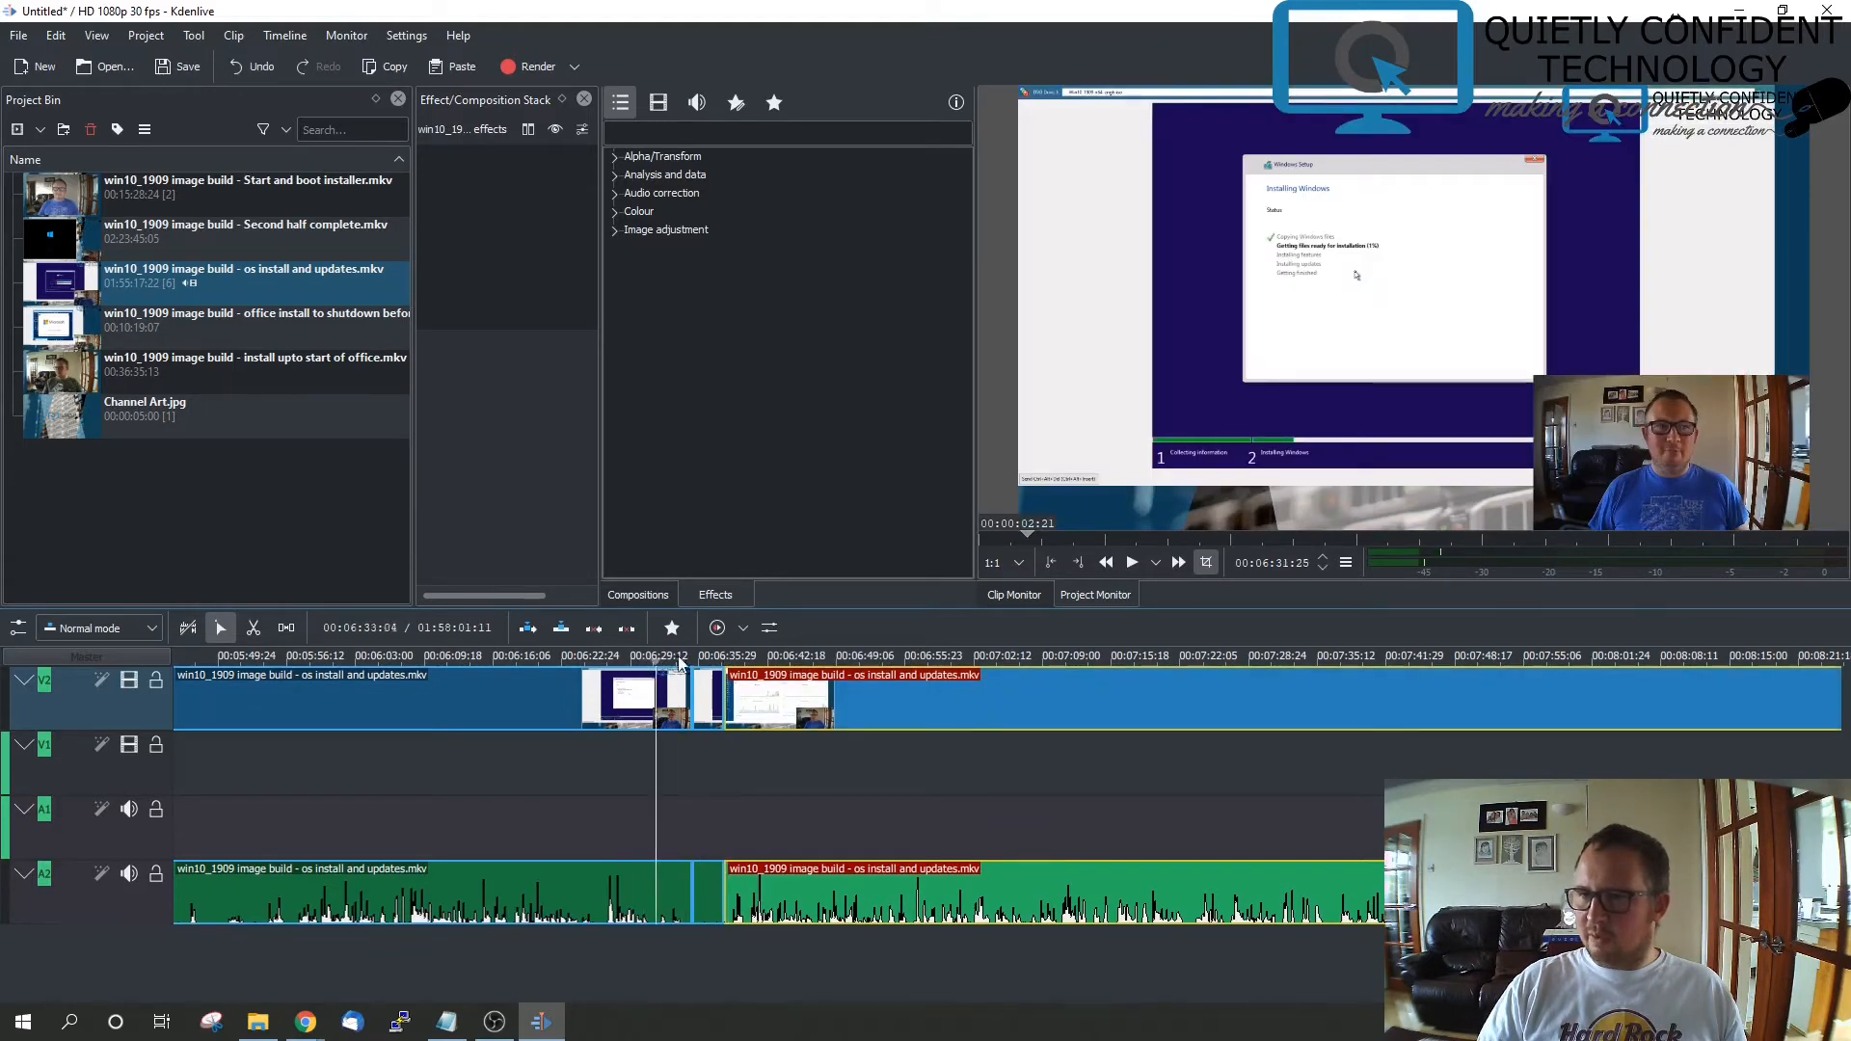
left_click(1134, 562)
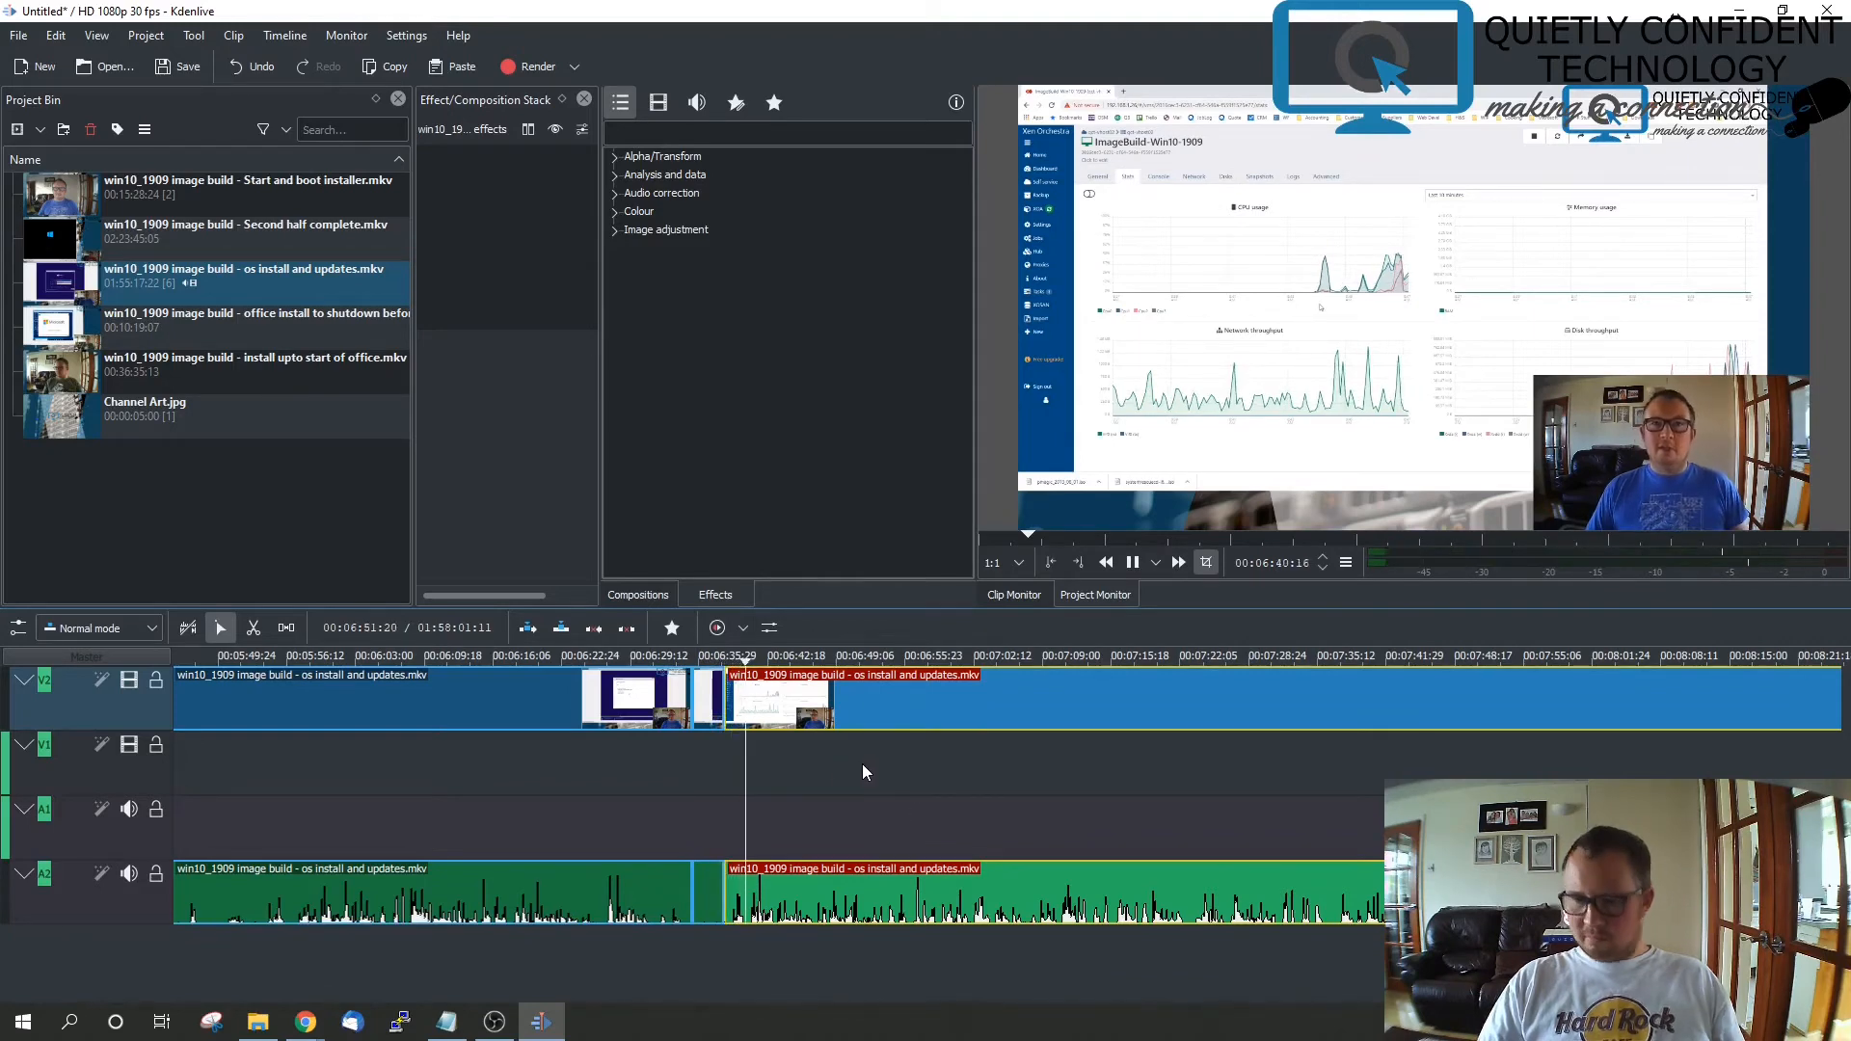
left_click(1133, 564)
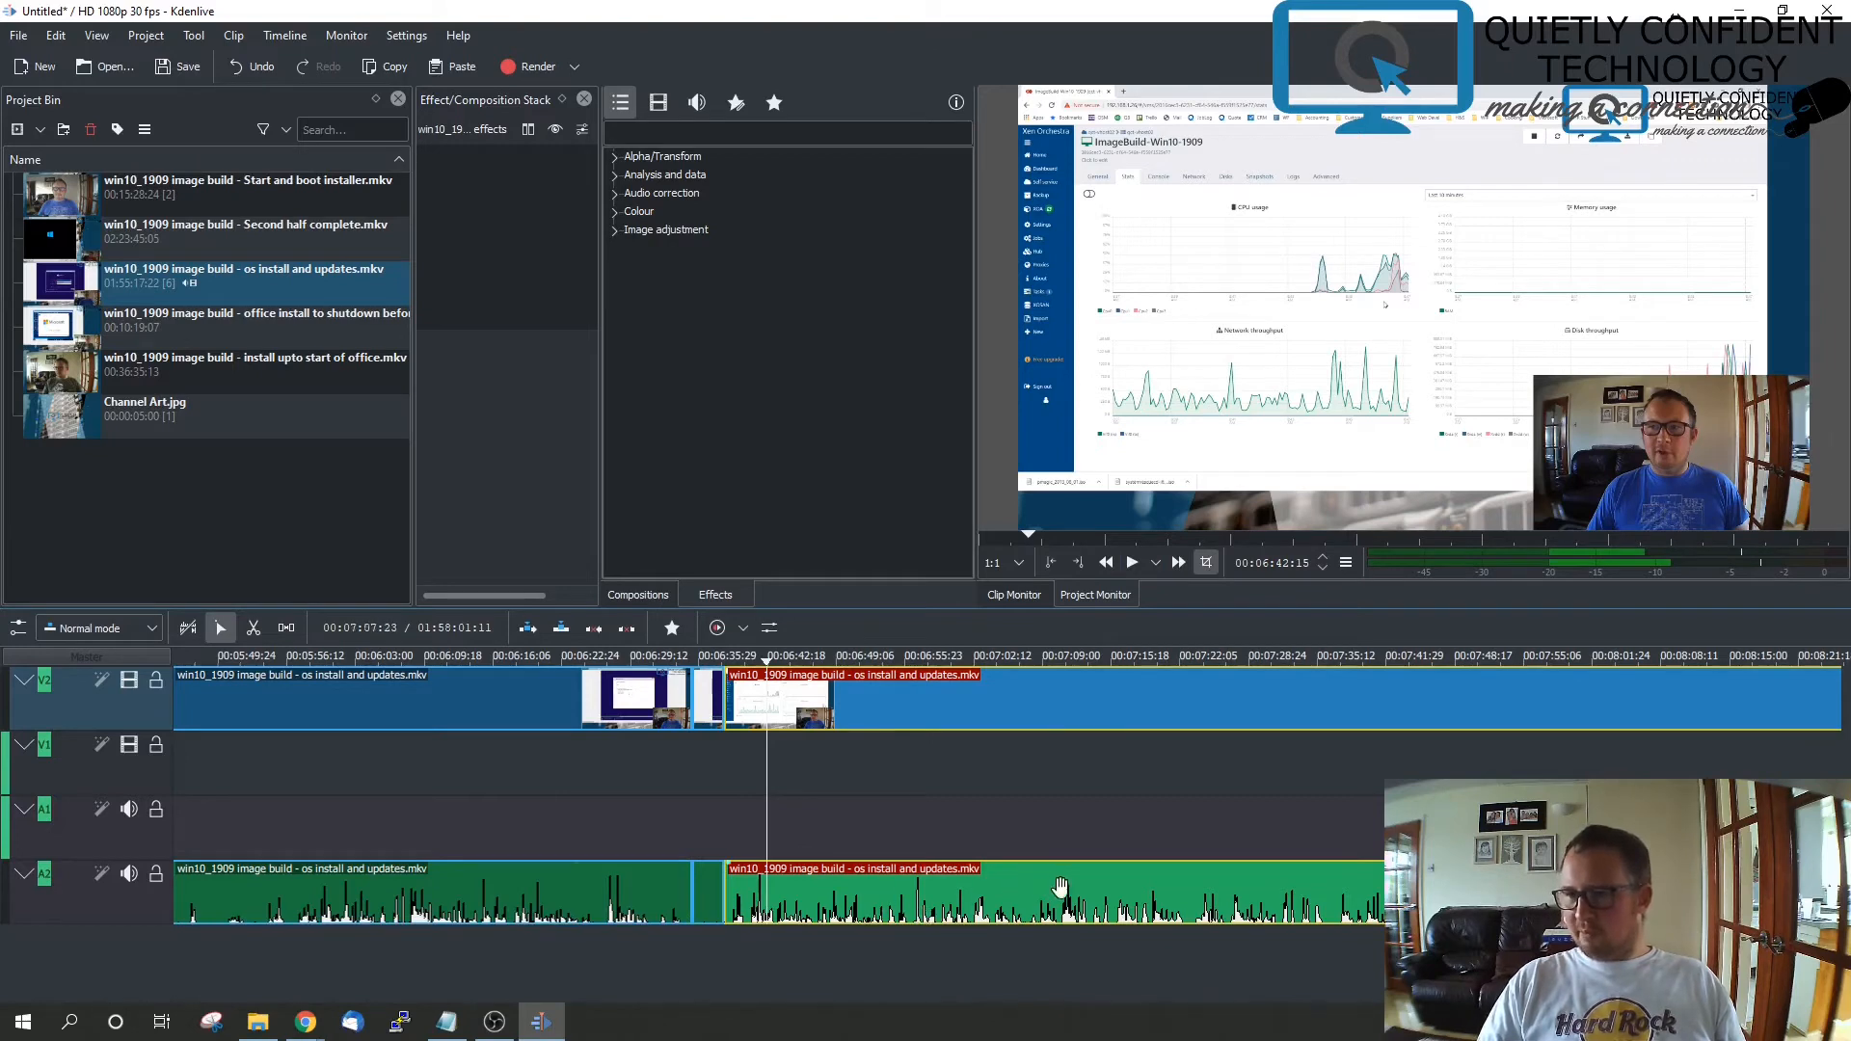
Enlarge the effect stack area, find the Mute effect, and apply it to the A2 audio of the section sped up to 10000%
scroll(1060, 887, "down", 5)
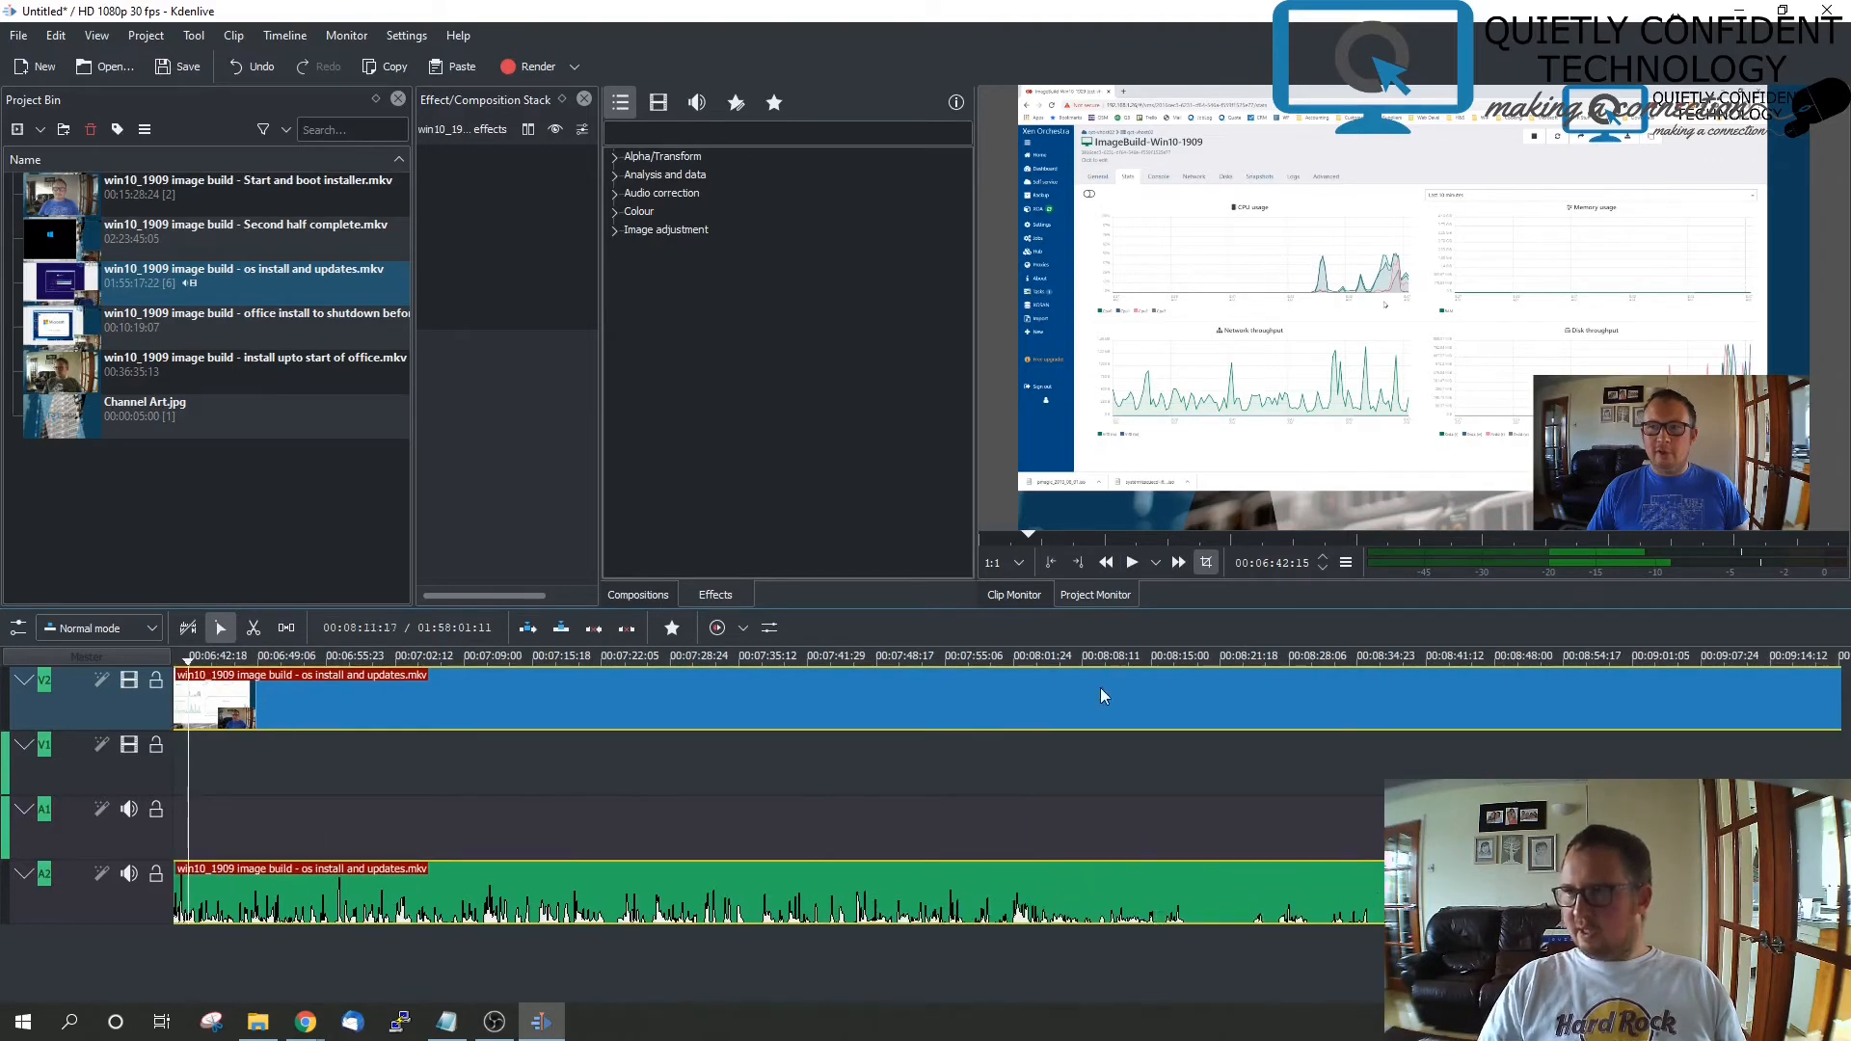
scroll(1130, 817, "down", 6)
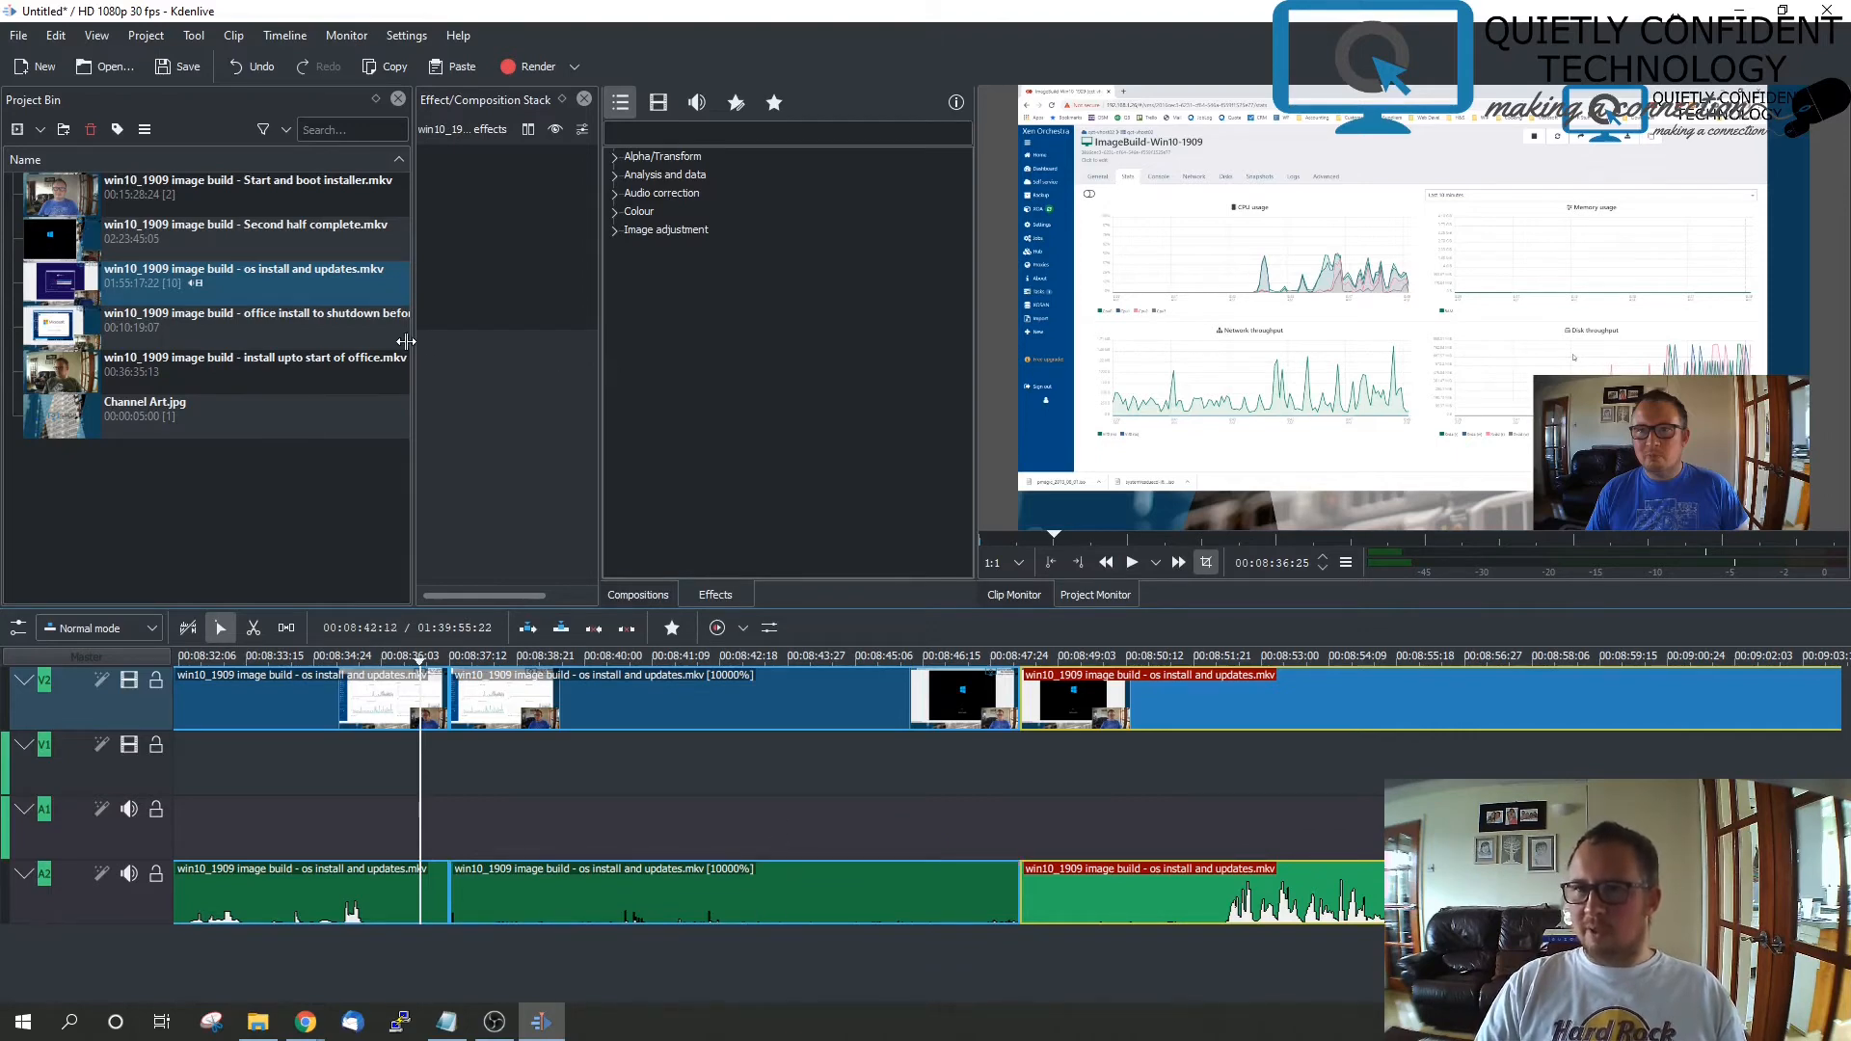
left_click_drag(411, 341, 274, 356)
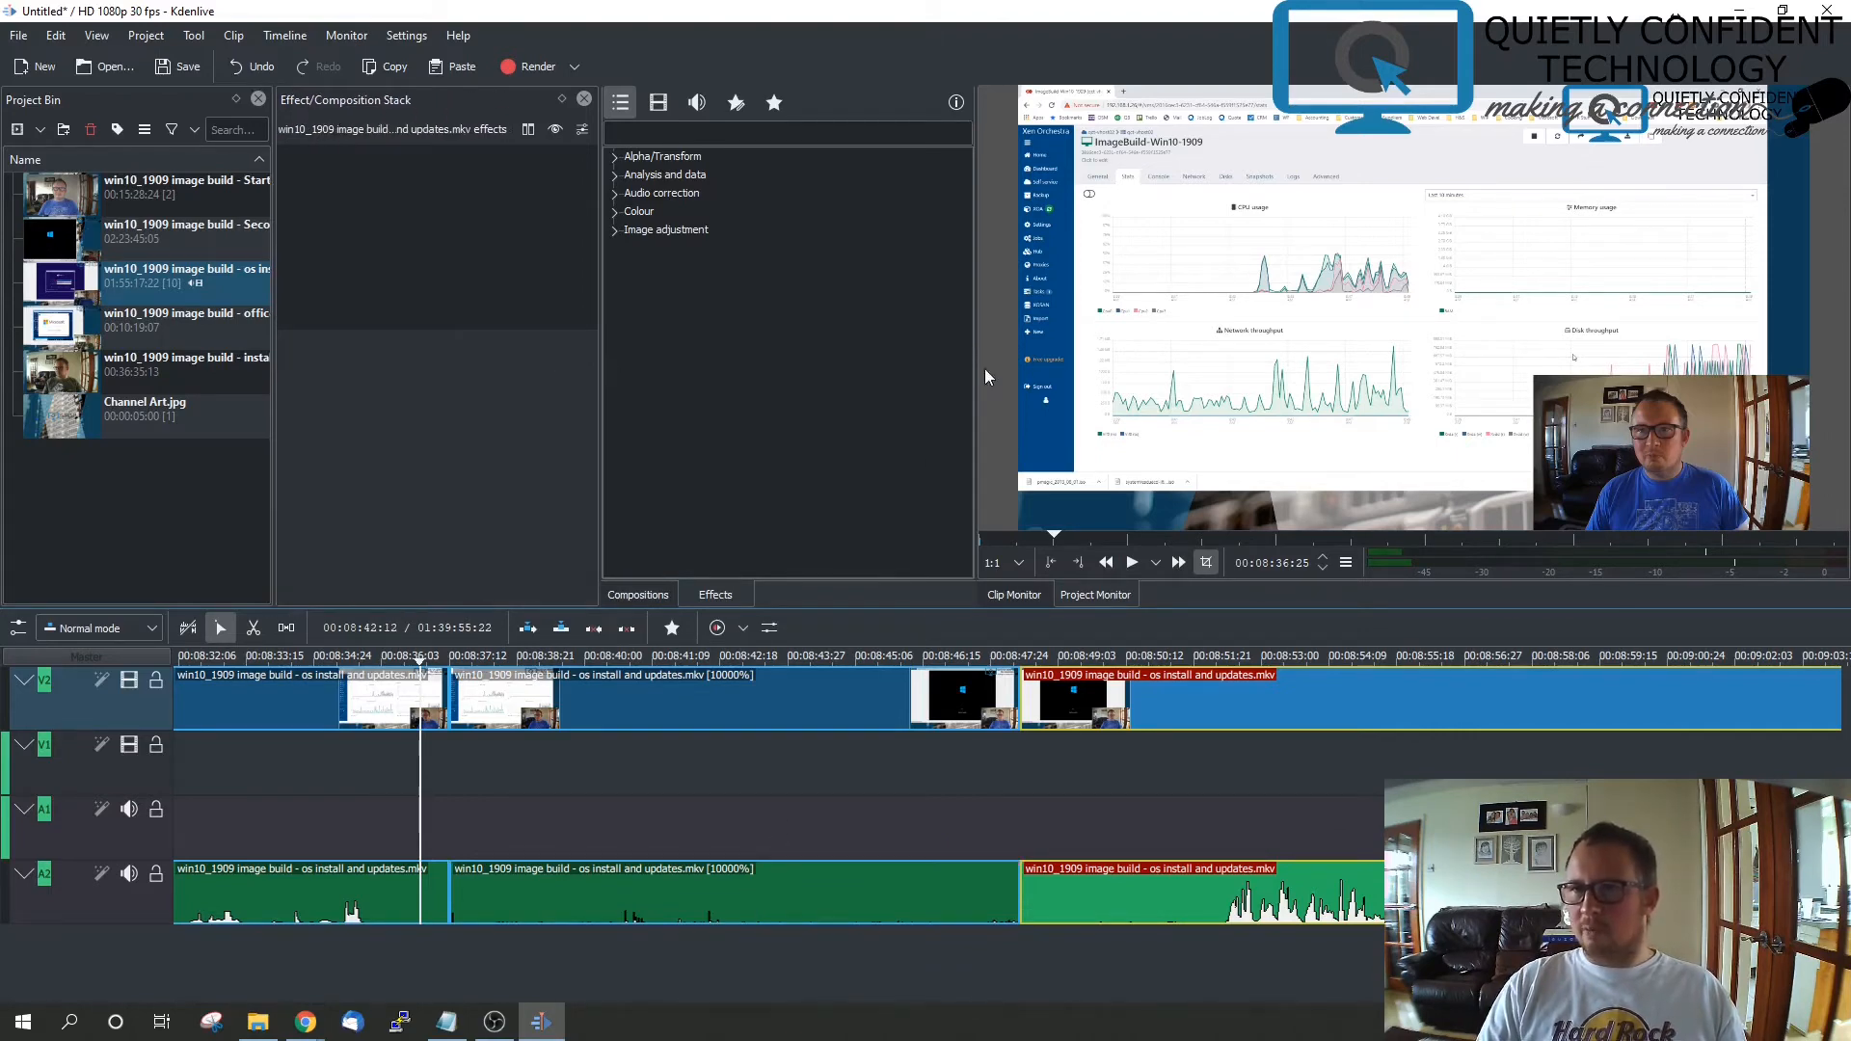
left_click(724, 132)
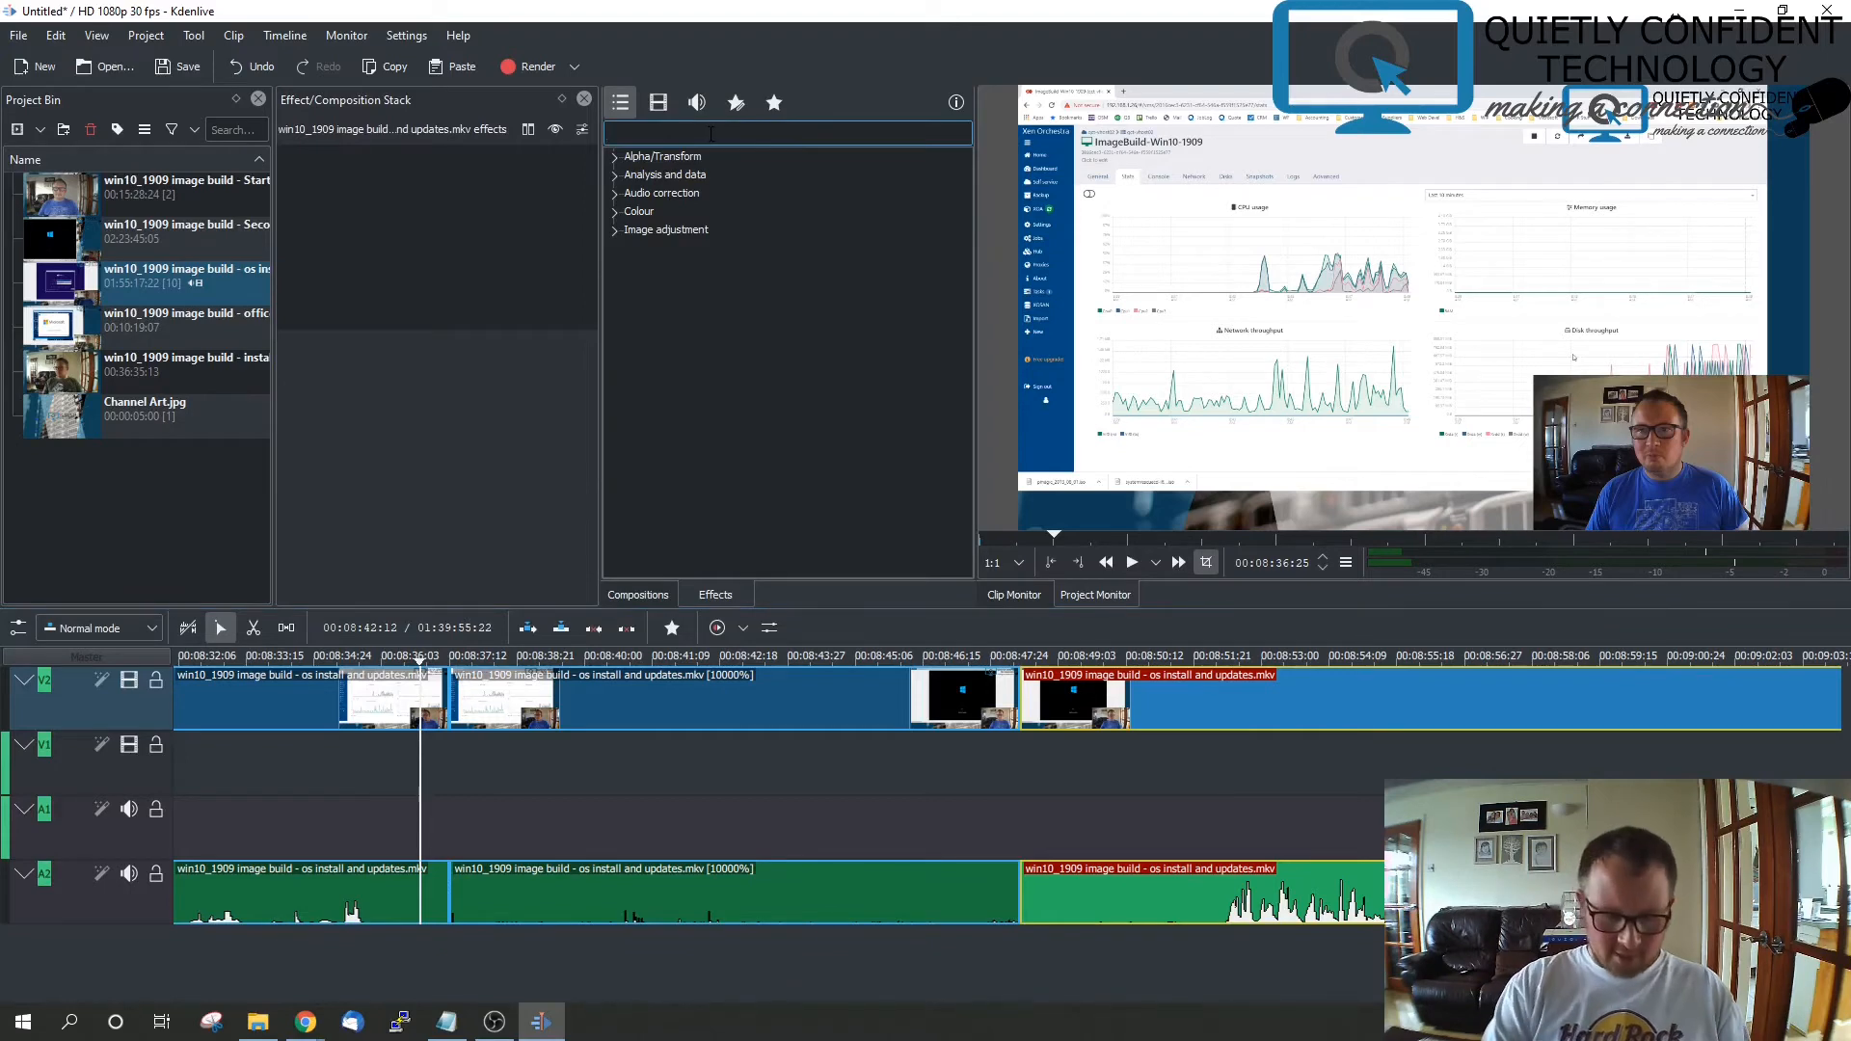
type("mute")
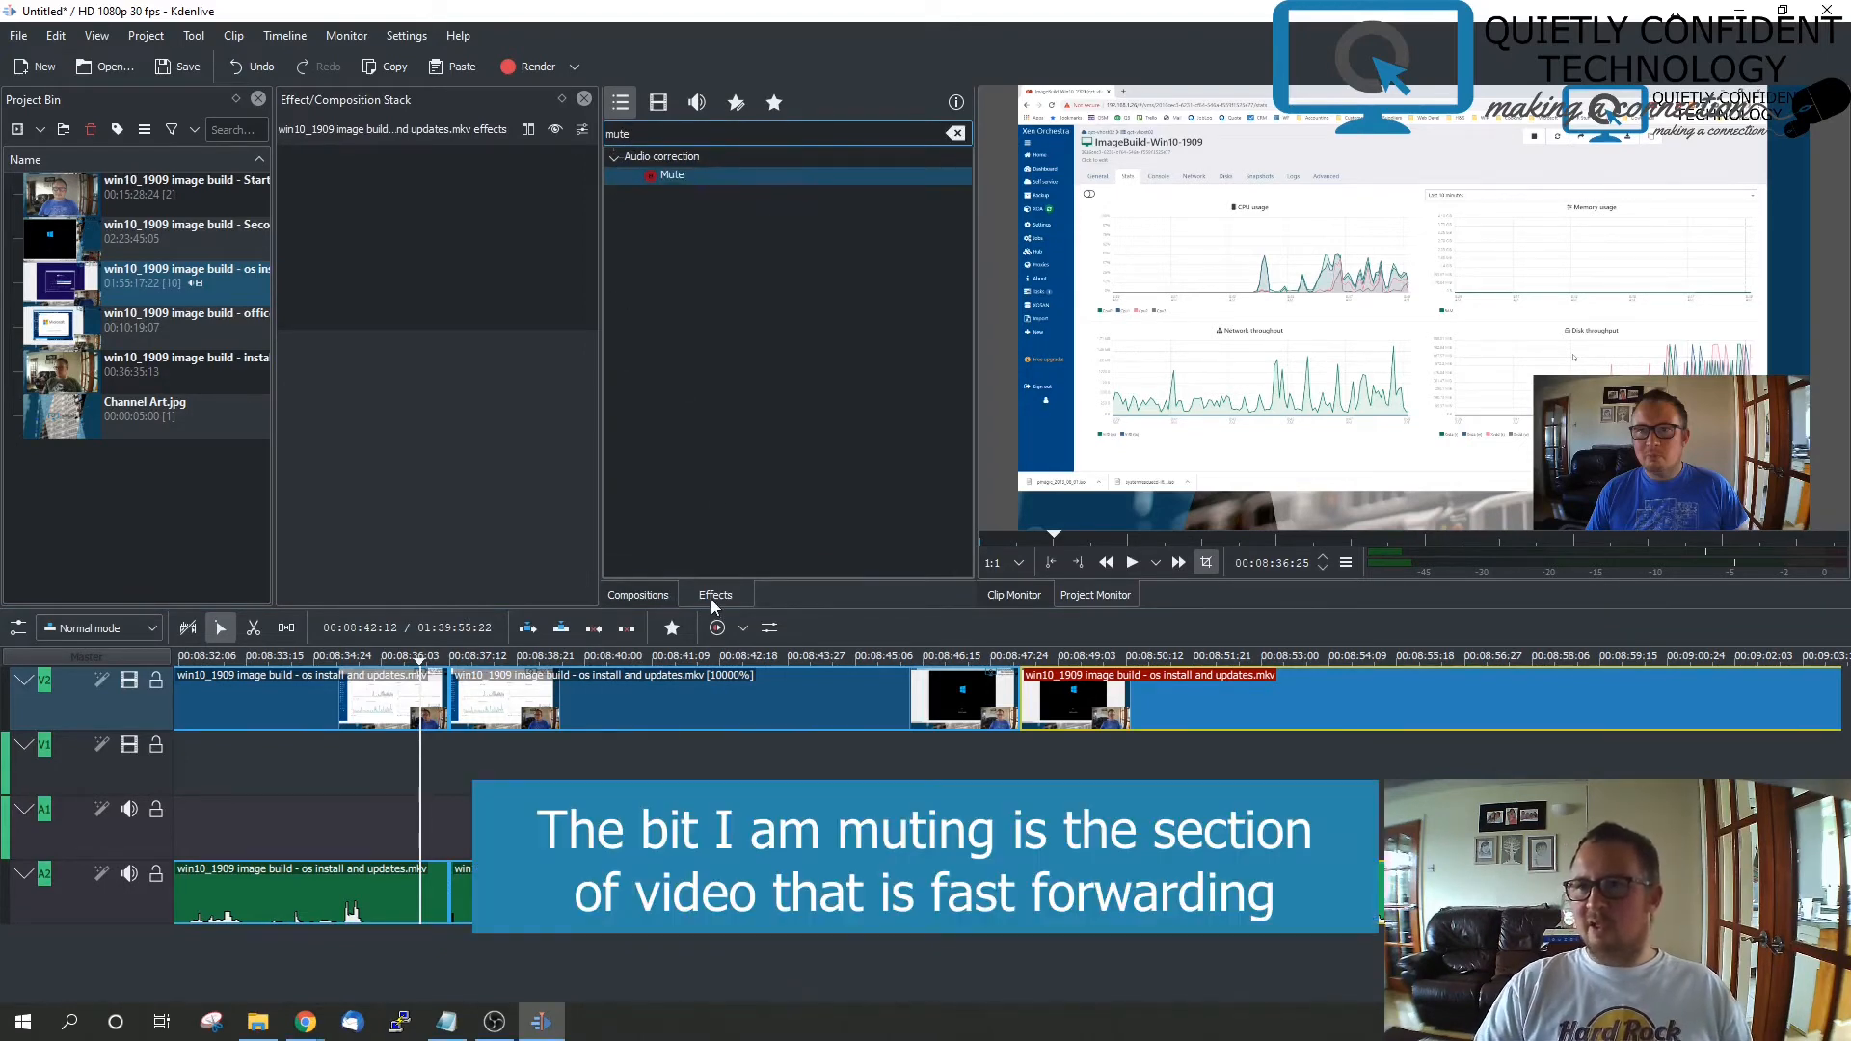
left_click(680, 179)
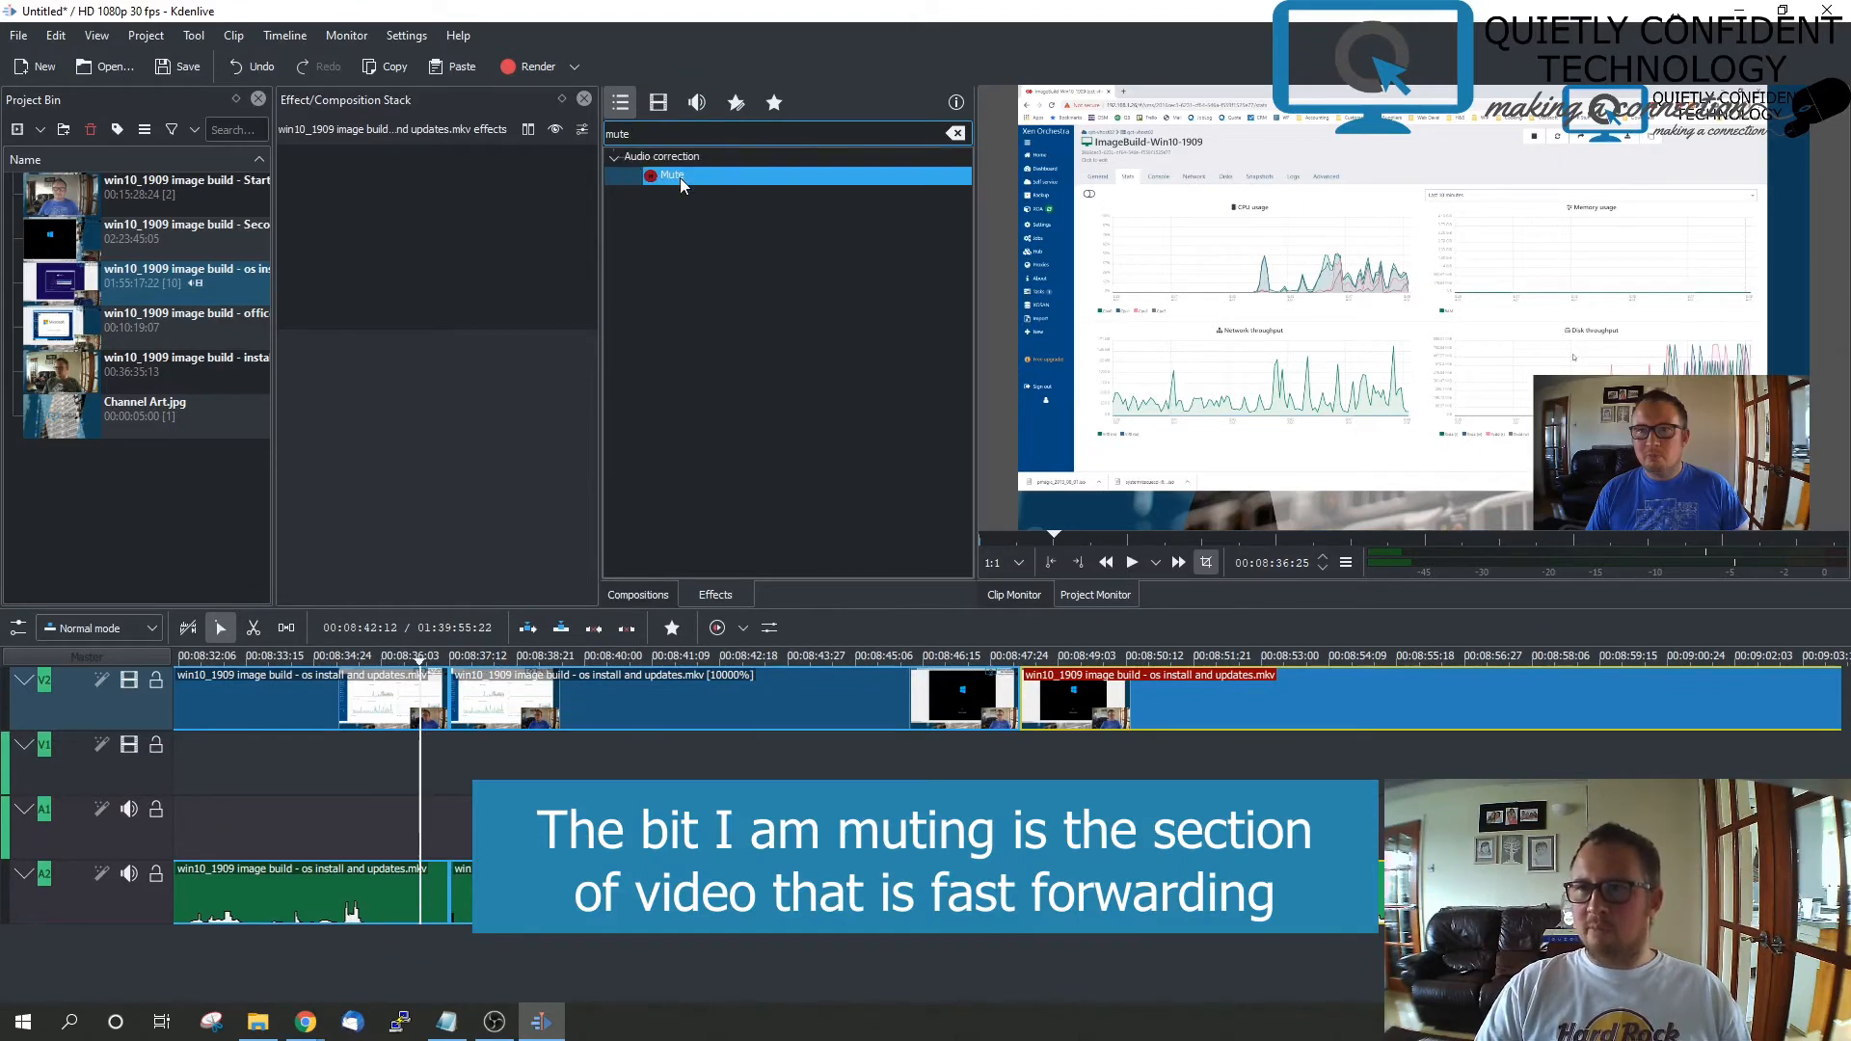
left_click_drag(680, 178, 760, 892)
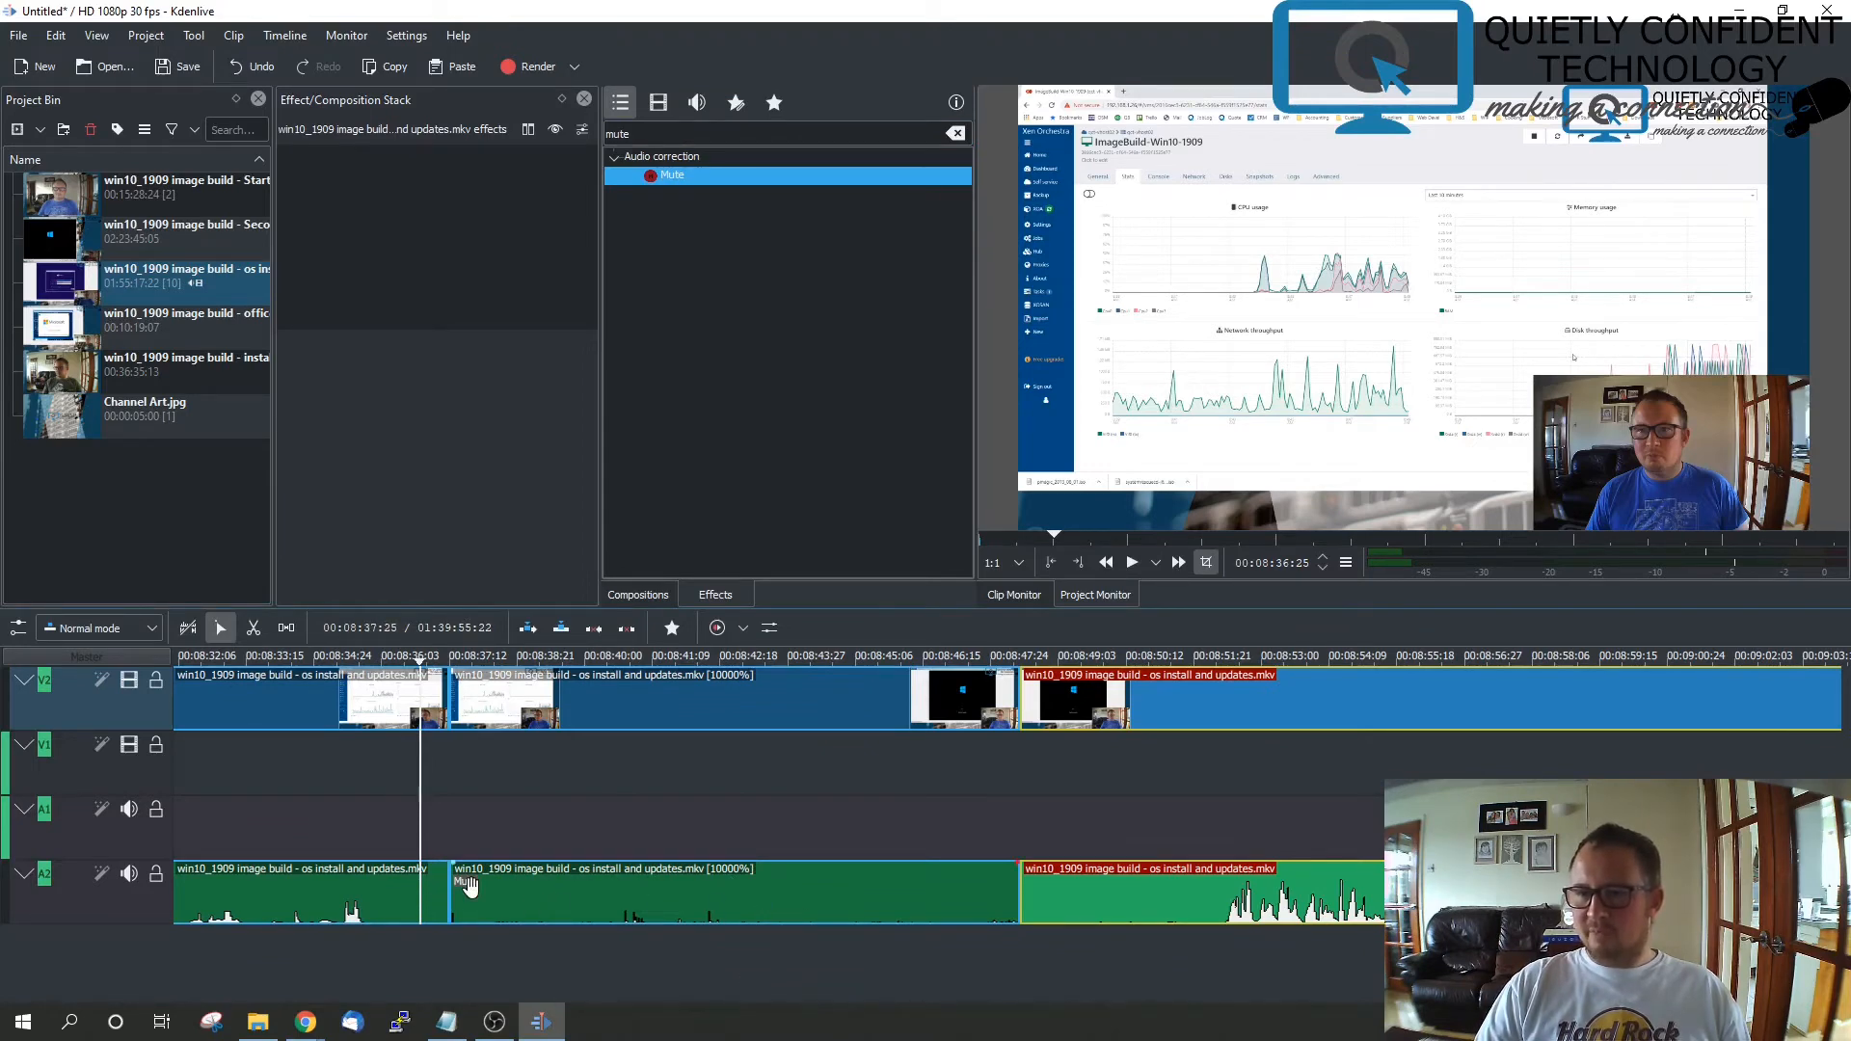
Select the audio and video parts of the muted 10000% section in turn to compare their effect stacks
left_click(1181, 898)
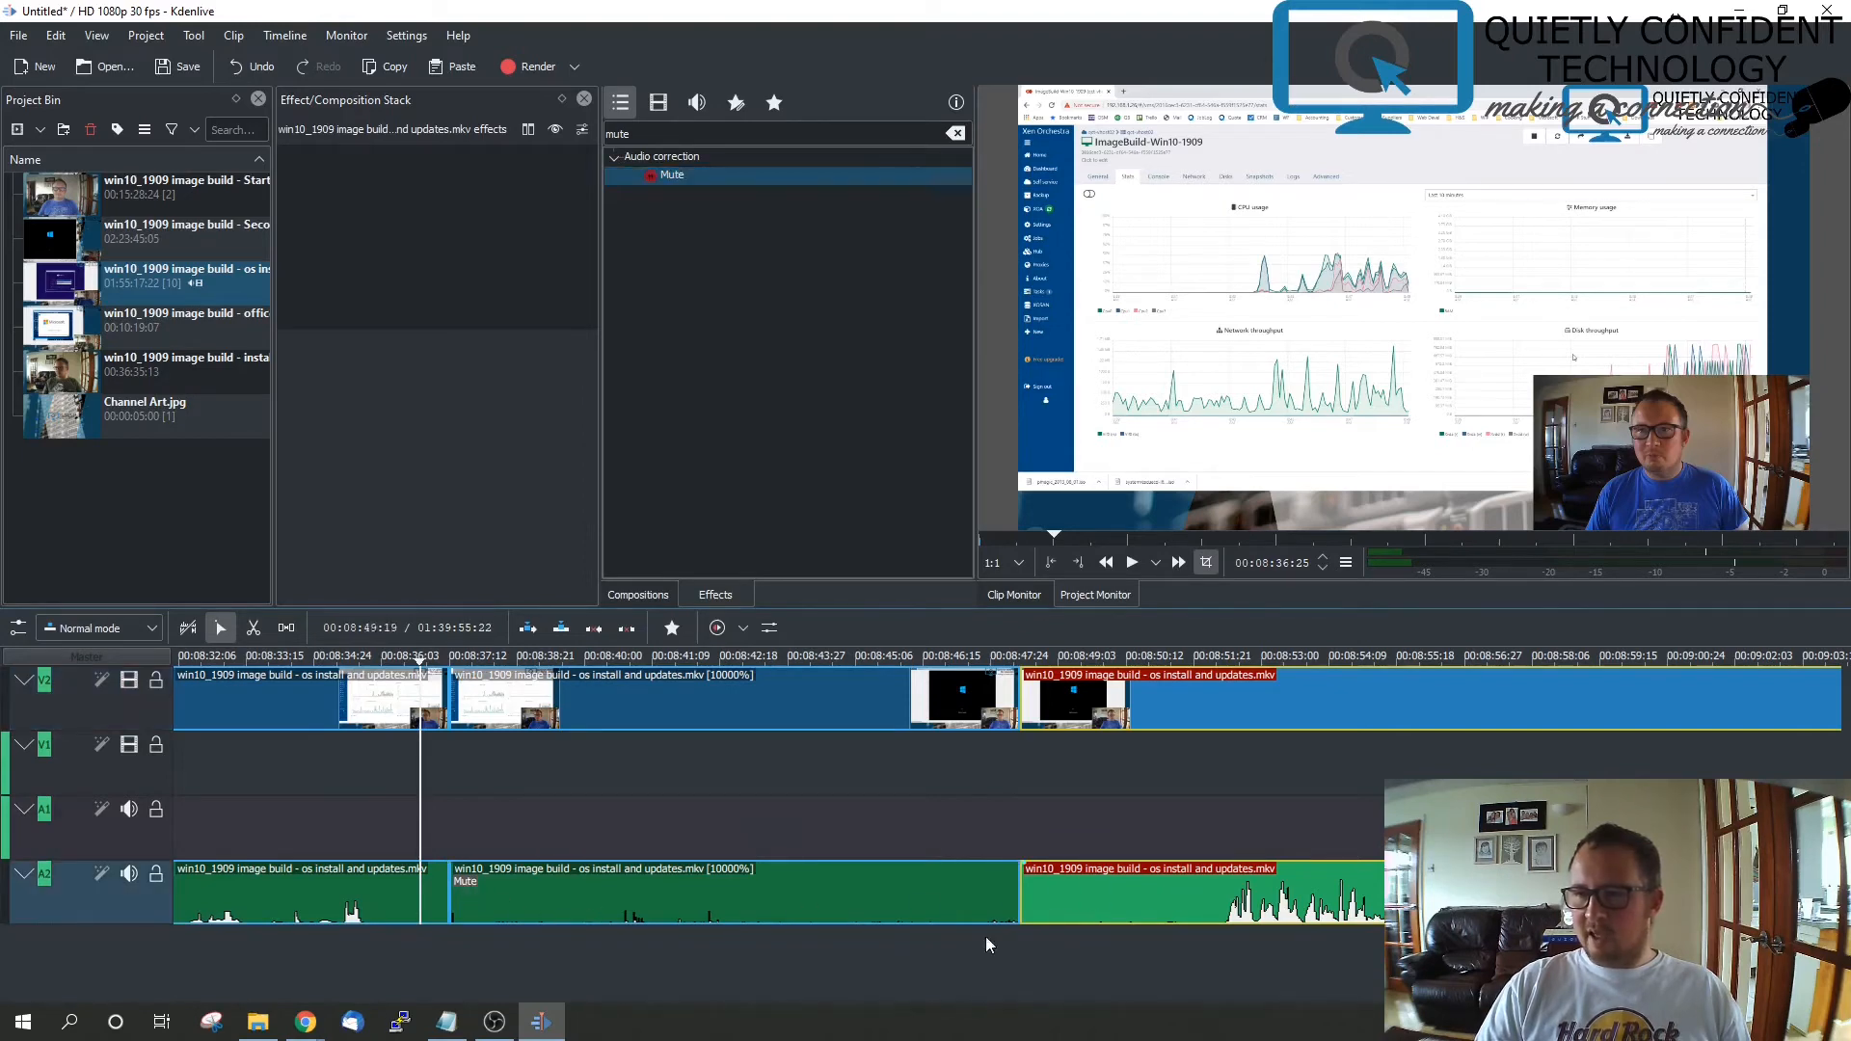
left_click(597, 901)
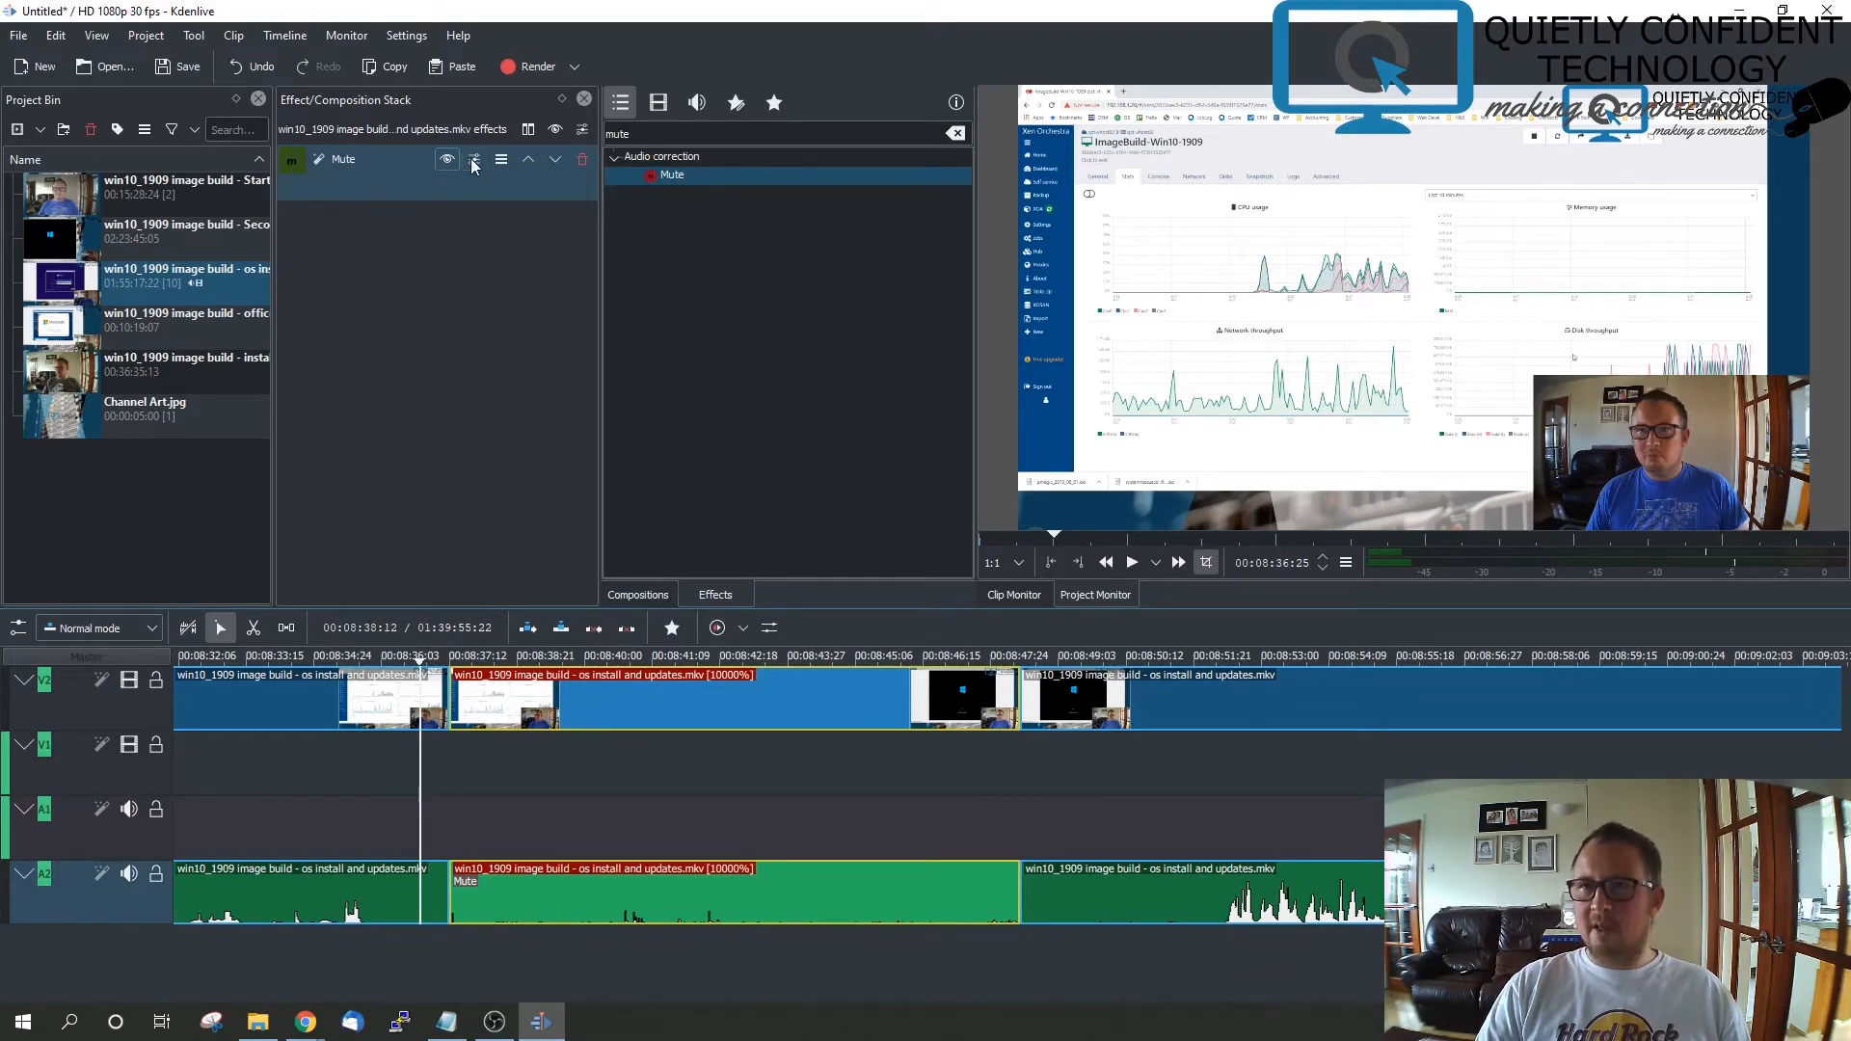
left_click(632, 712)
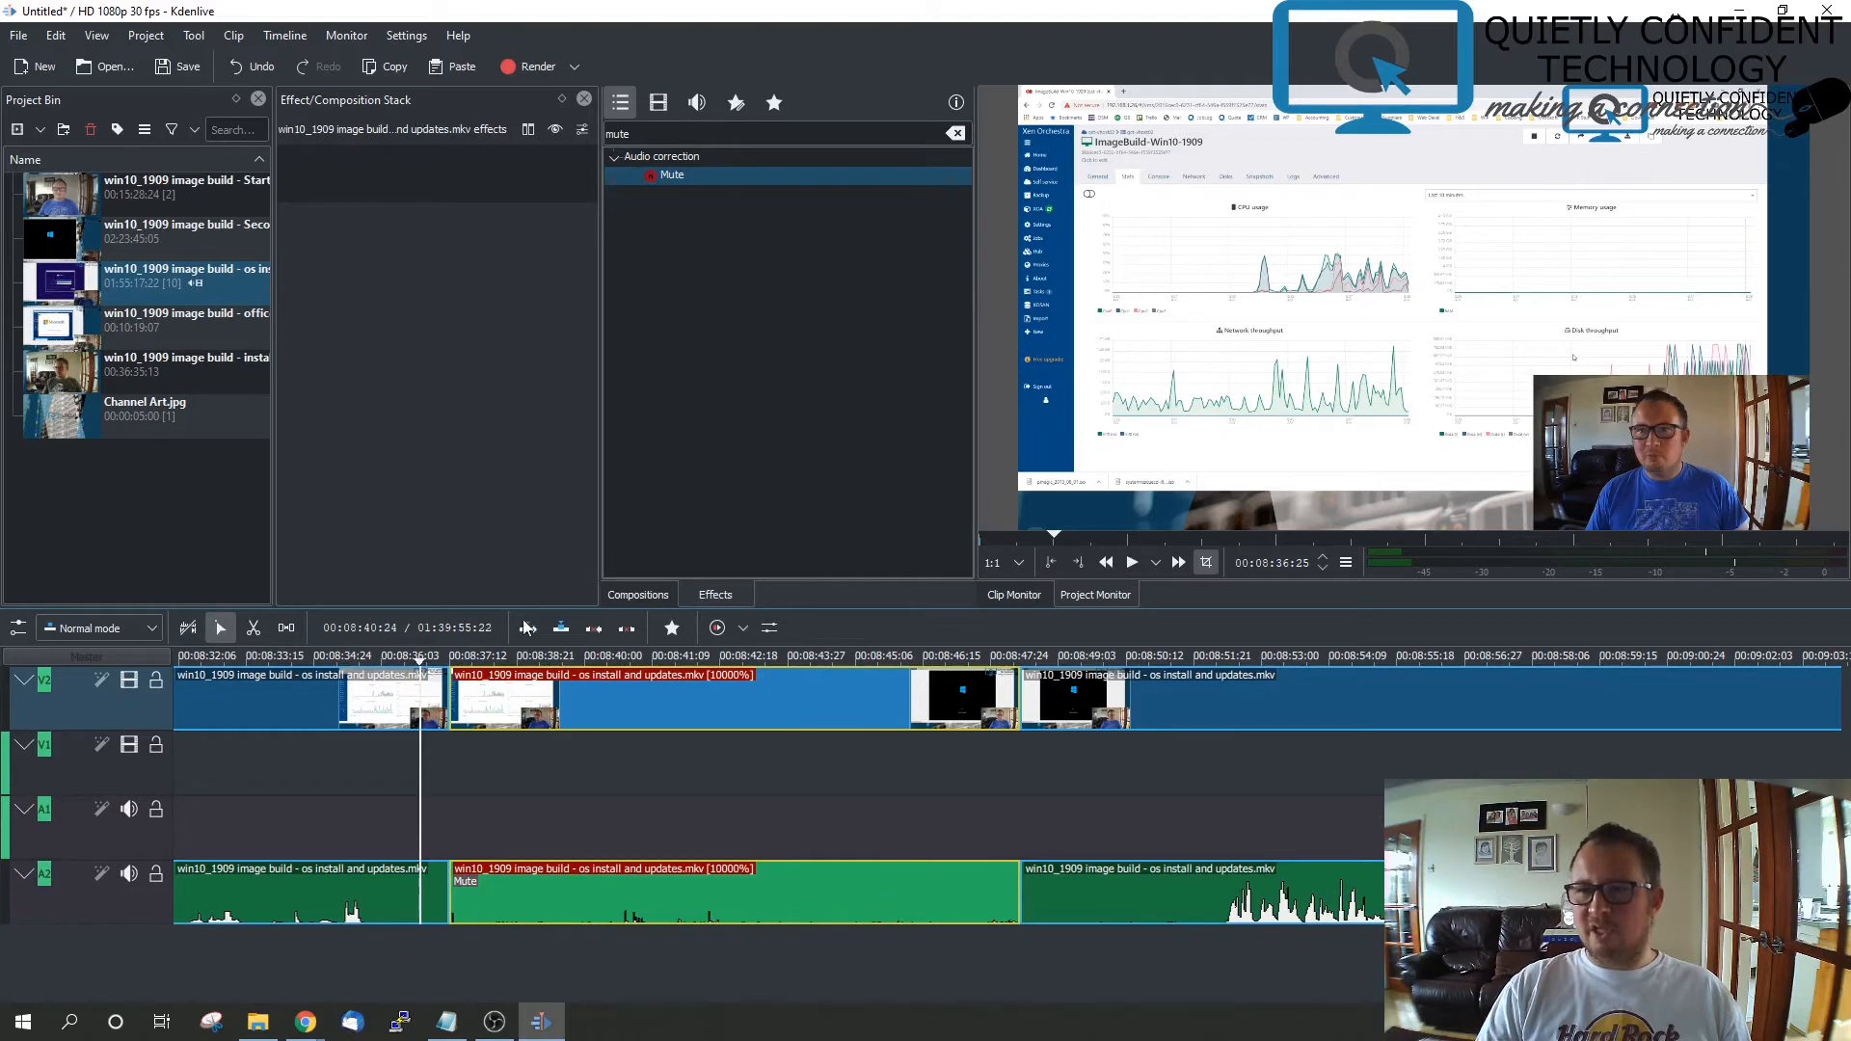
left_click(568, 892)
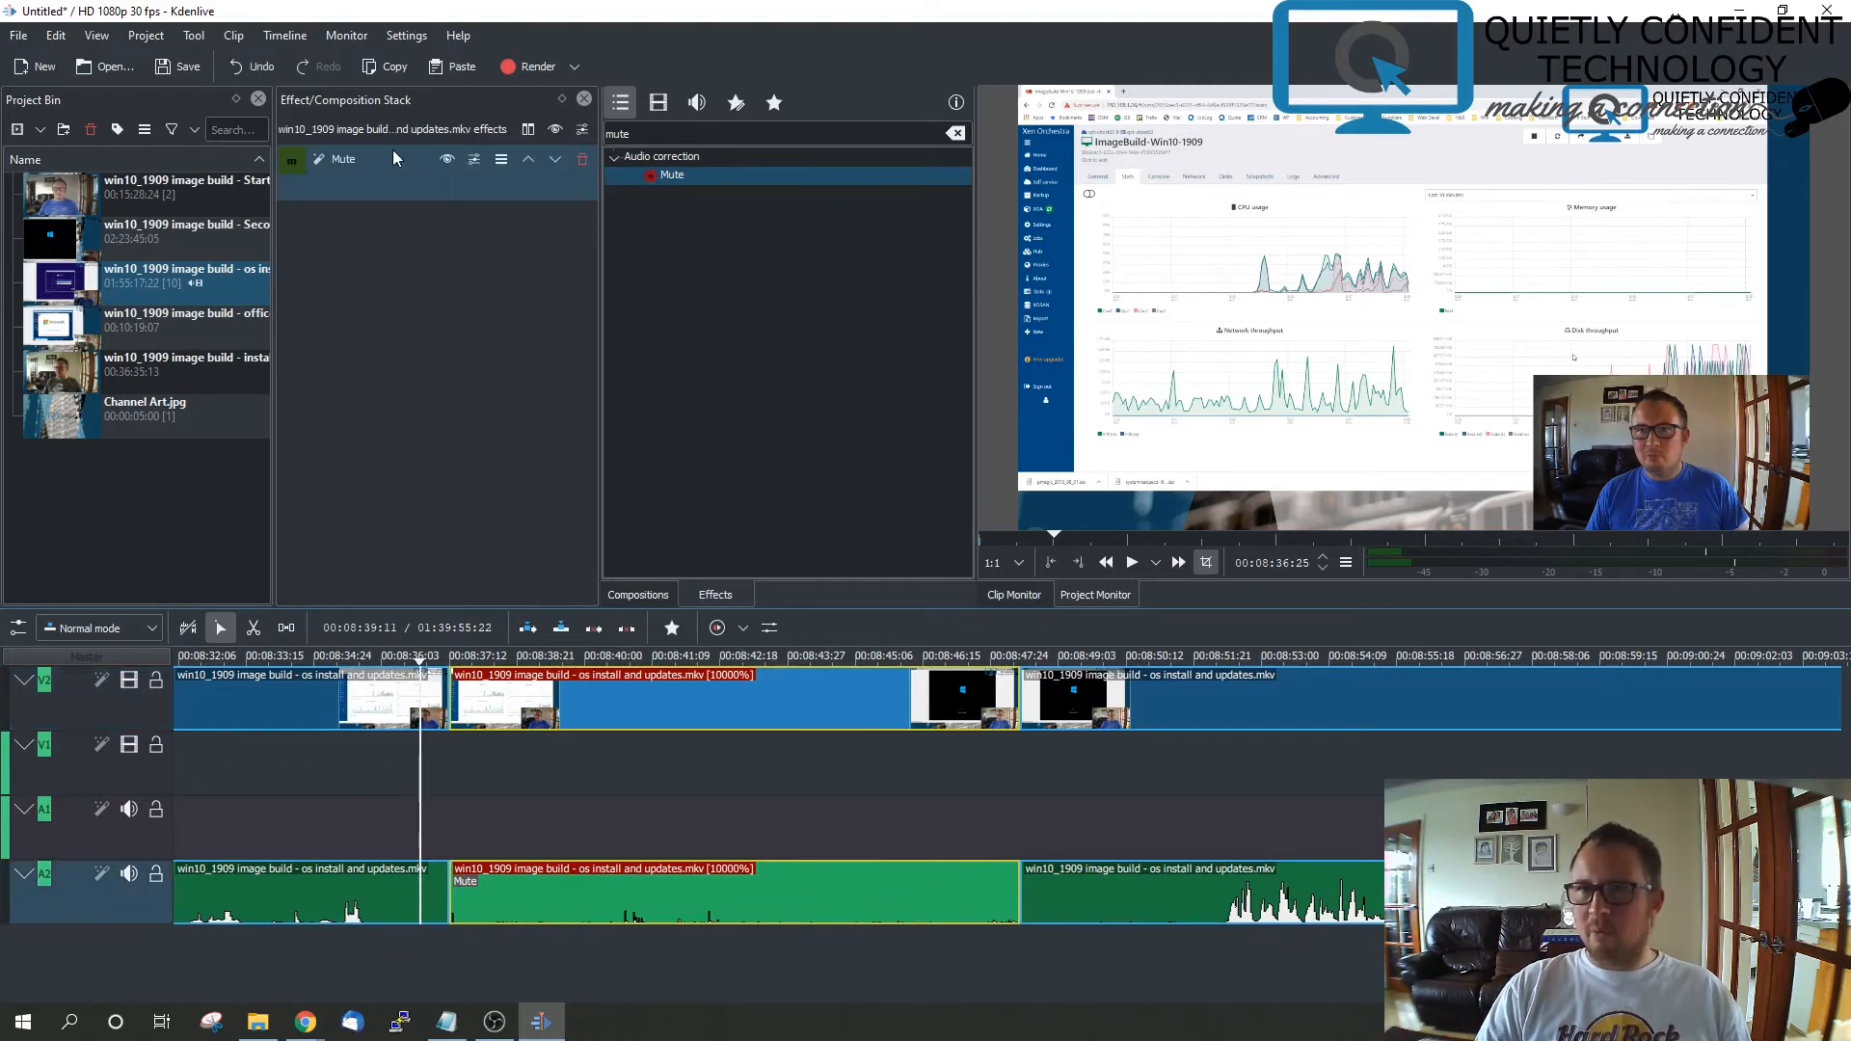
Select the clip following the muted 10000% section and the muted section itself to compare their effects
left_click(1126, 910)
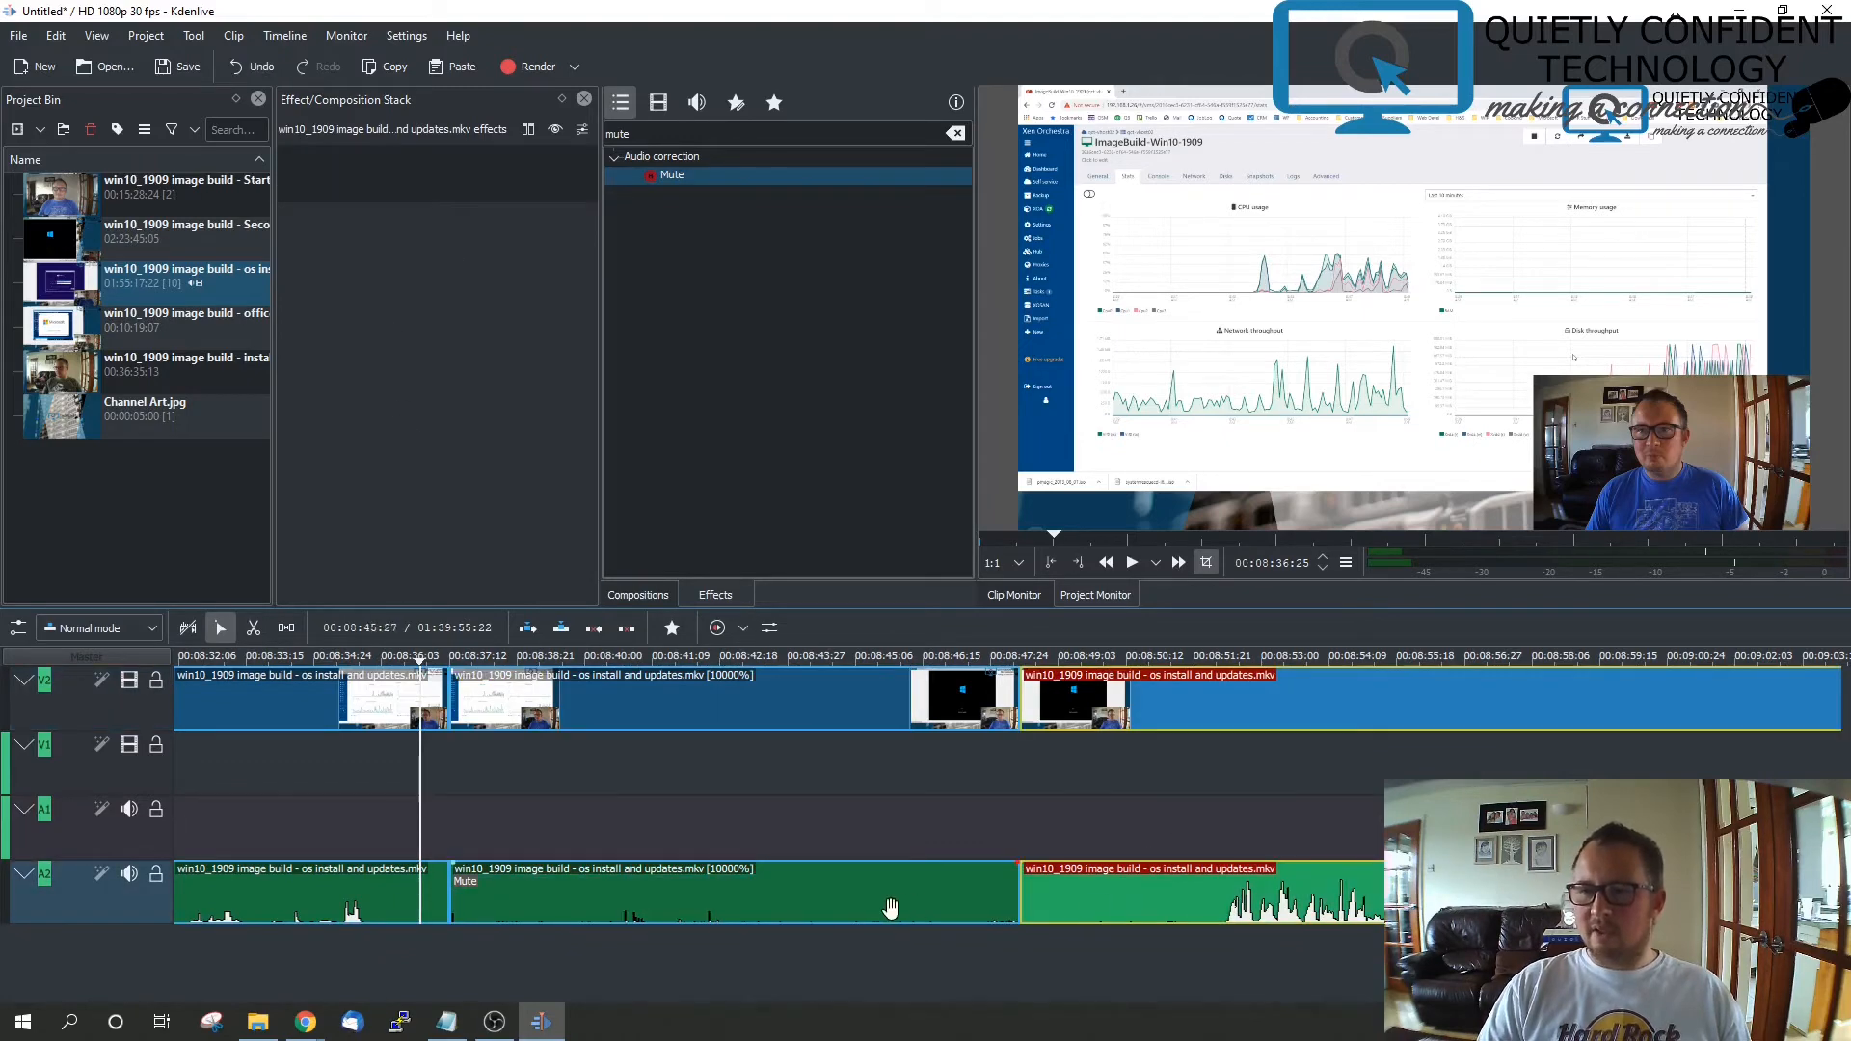
left_click(577, 899)
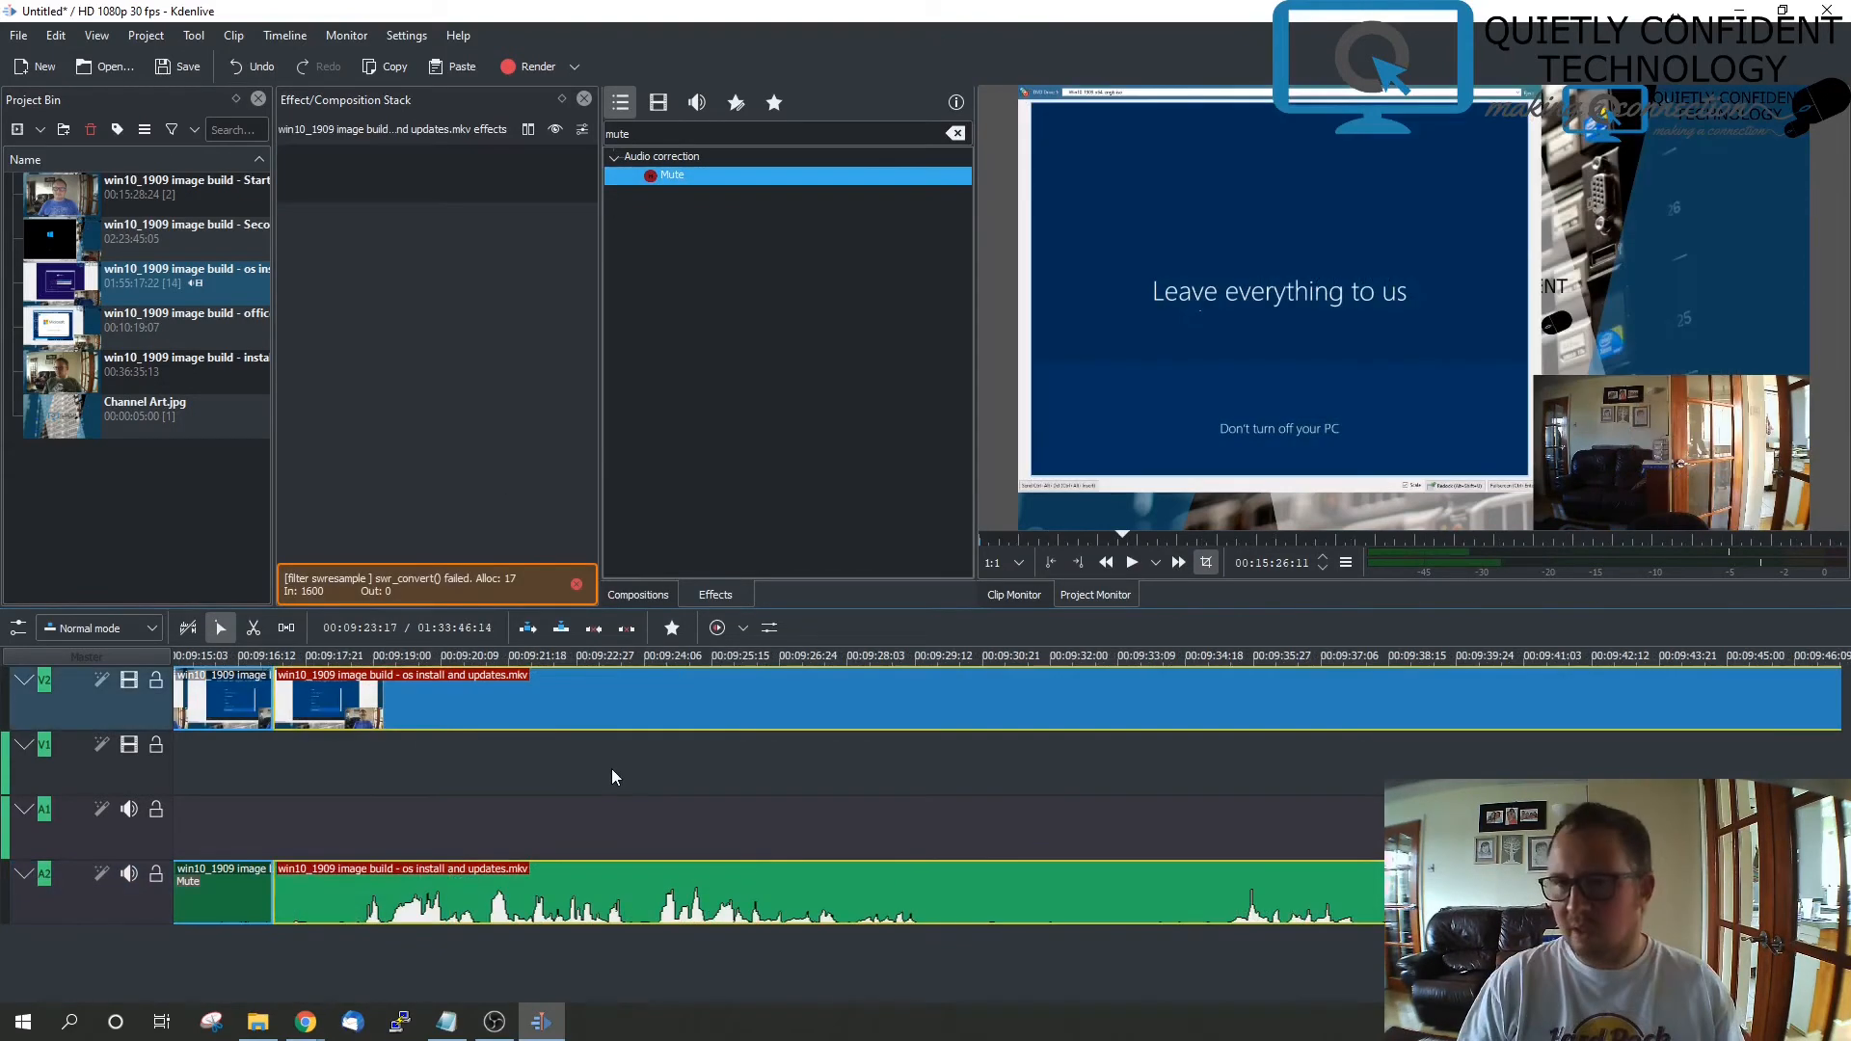
scroll(697, 793, "up", 5)
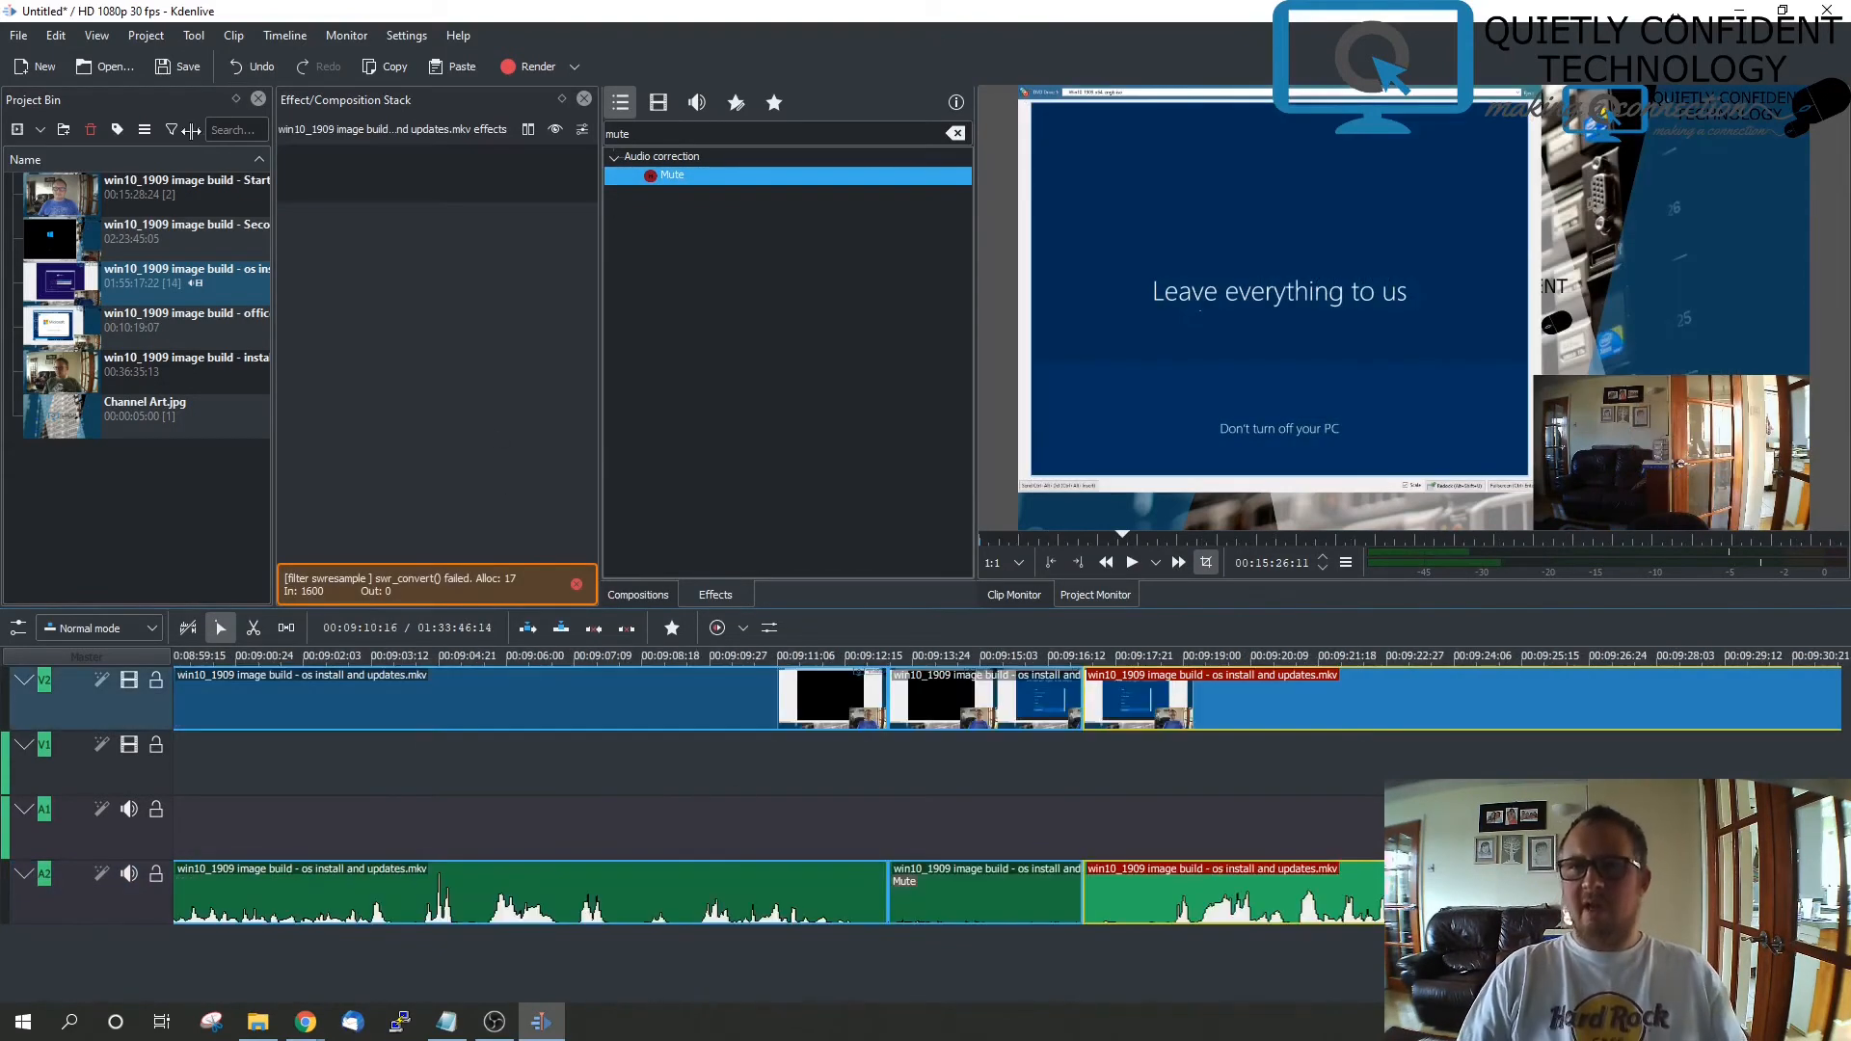
Save the project as "win10_1909 image build" in the "win10_1909 image build" folder under Videos
left_click(19, 36)
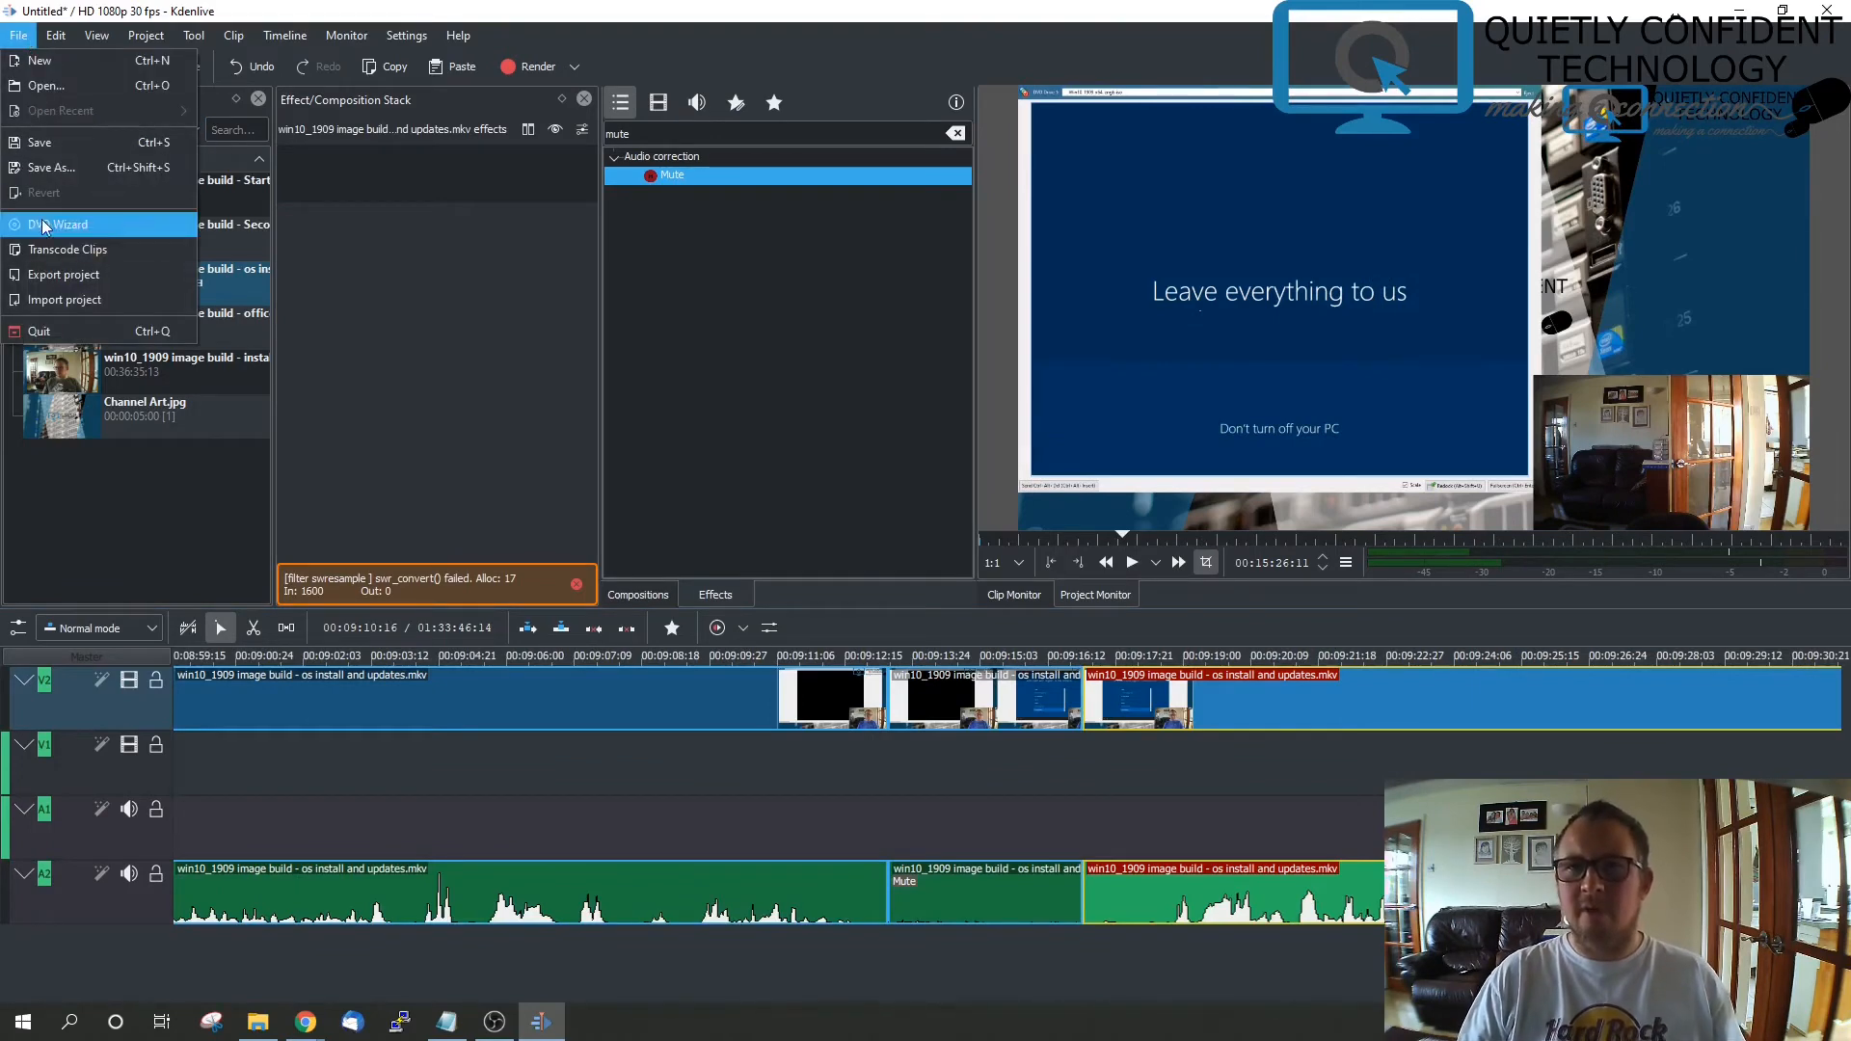
left_click(46, 165)
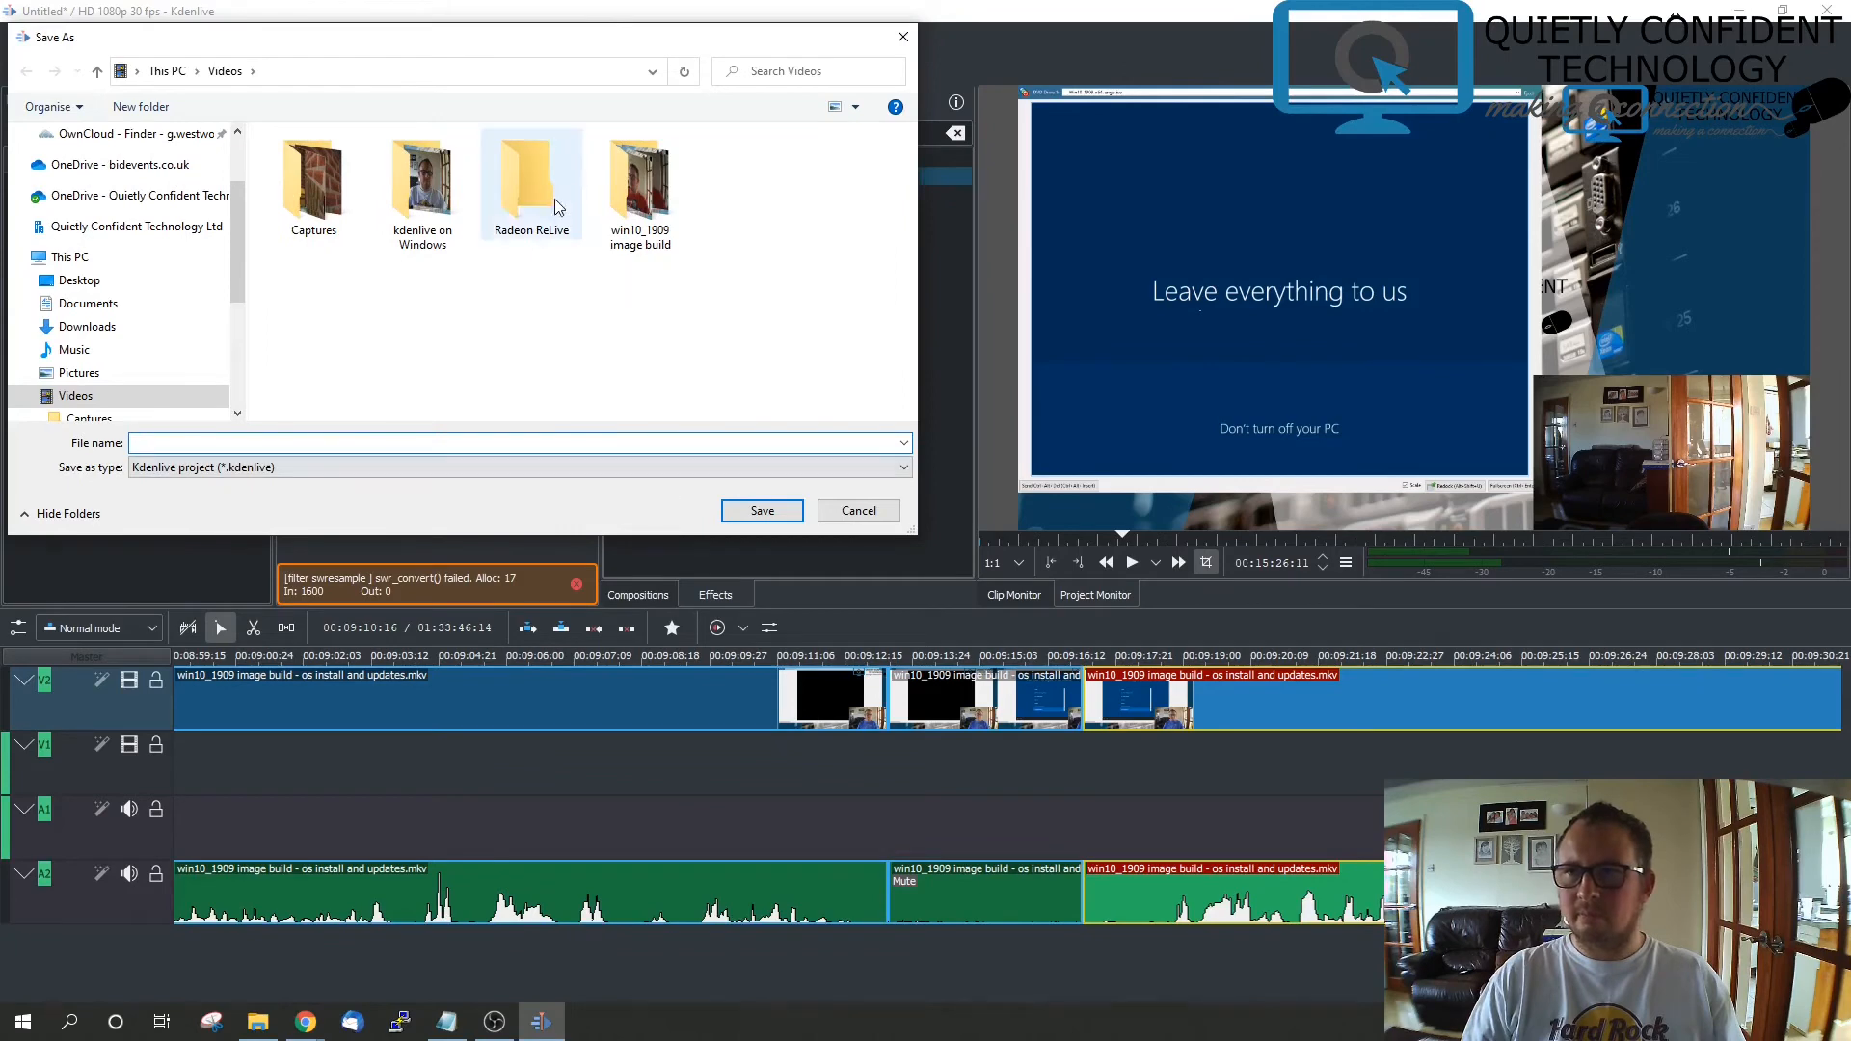
left_click(613, 197)
key("Return")
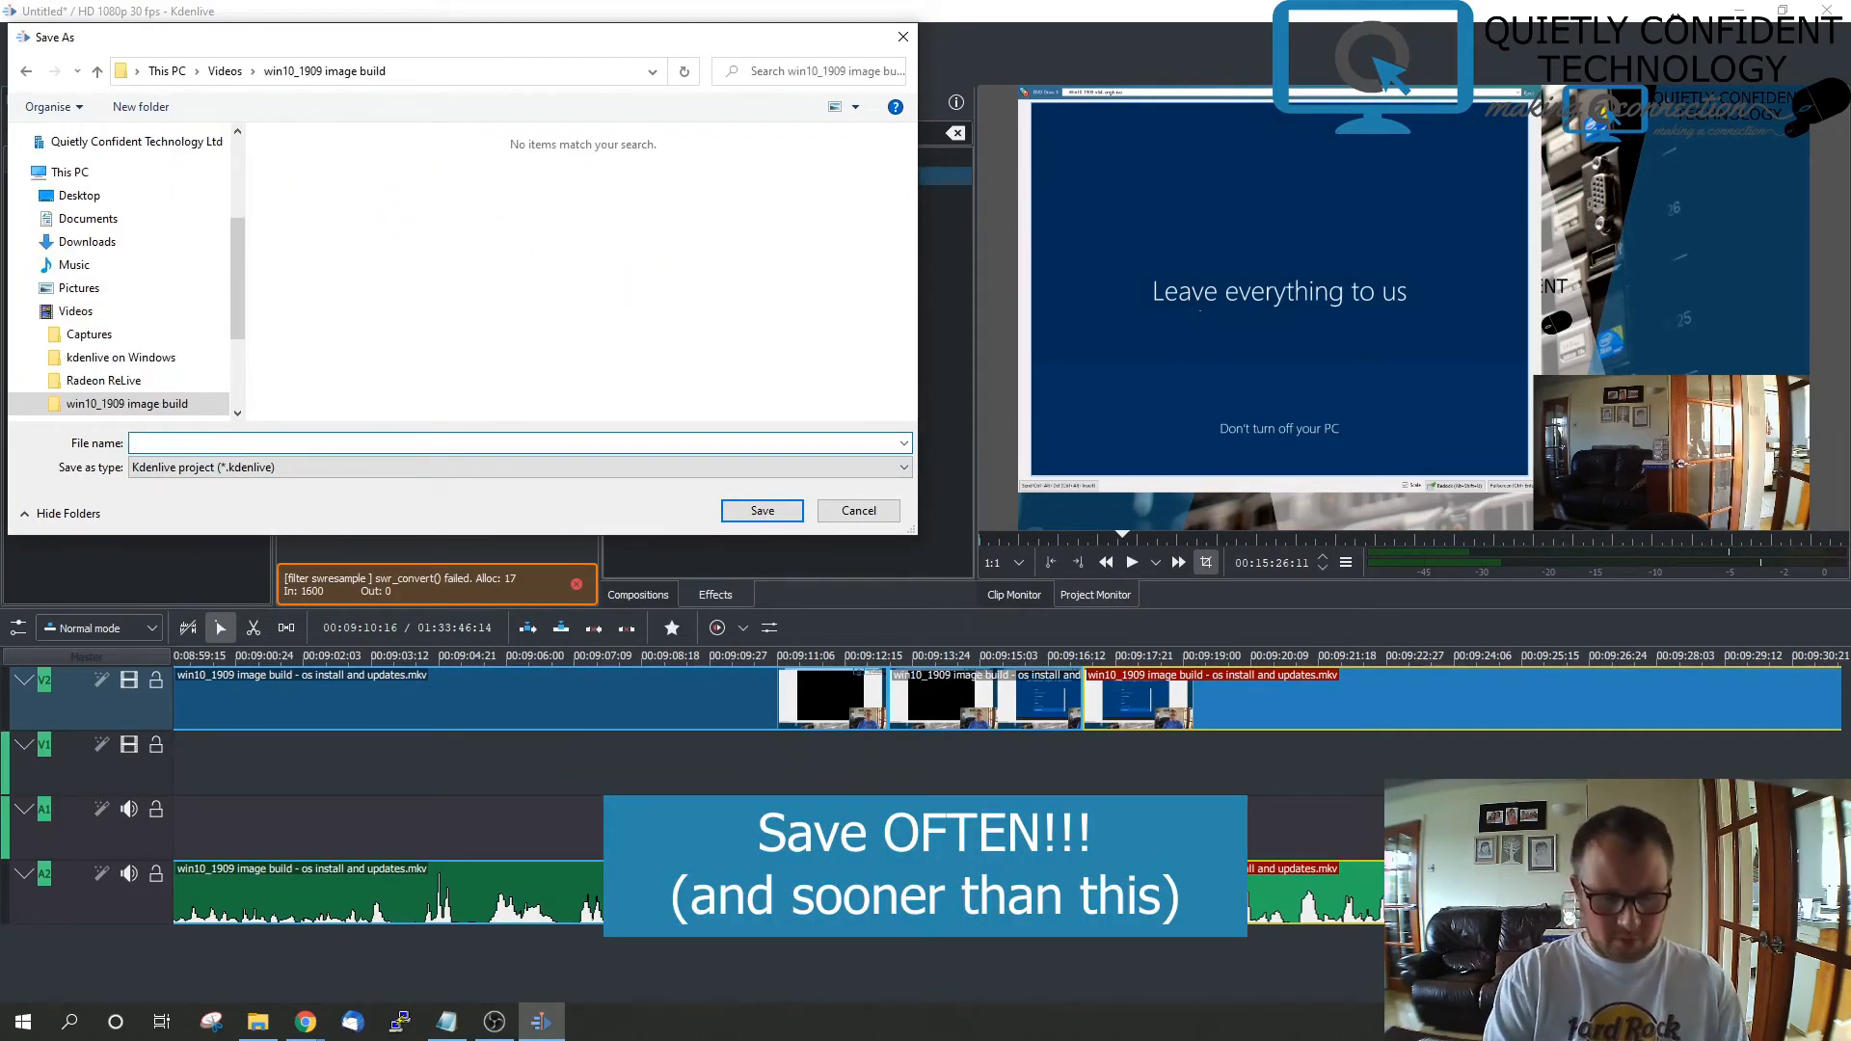
type("win10_")
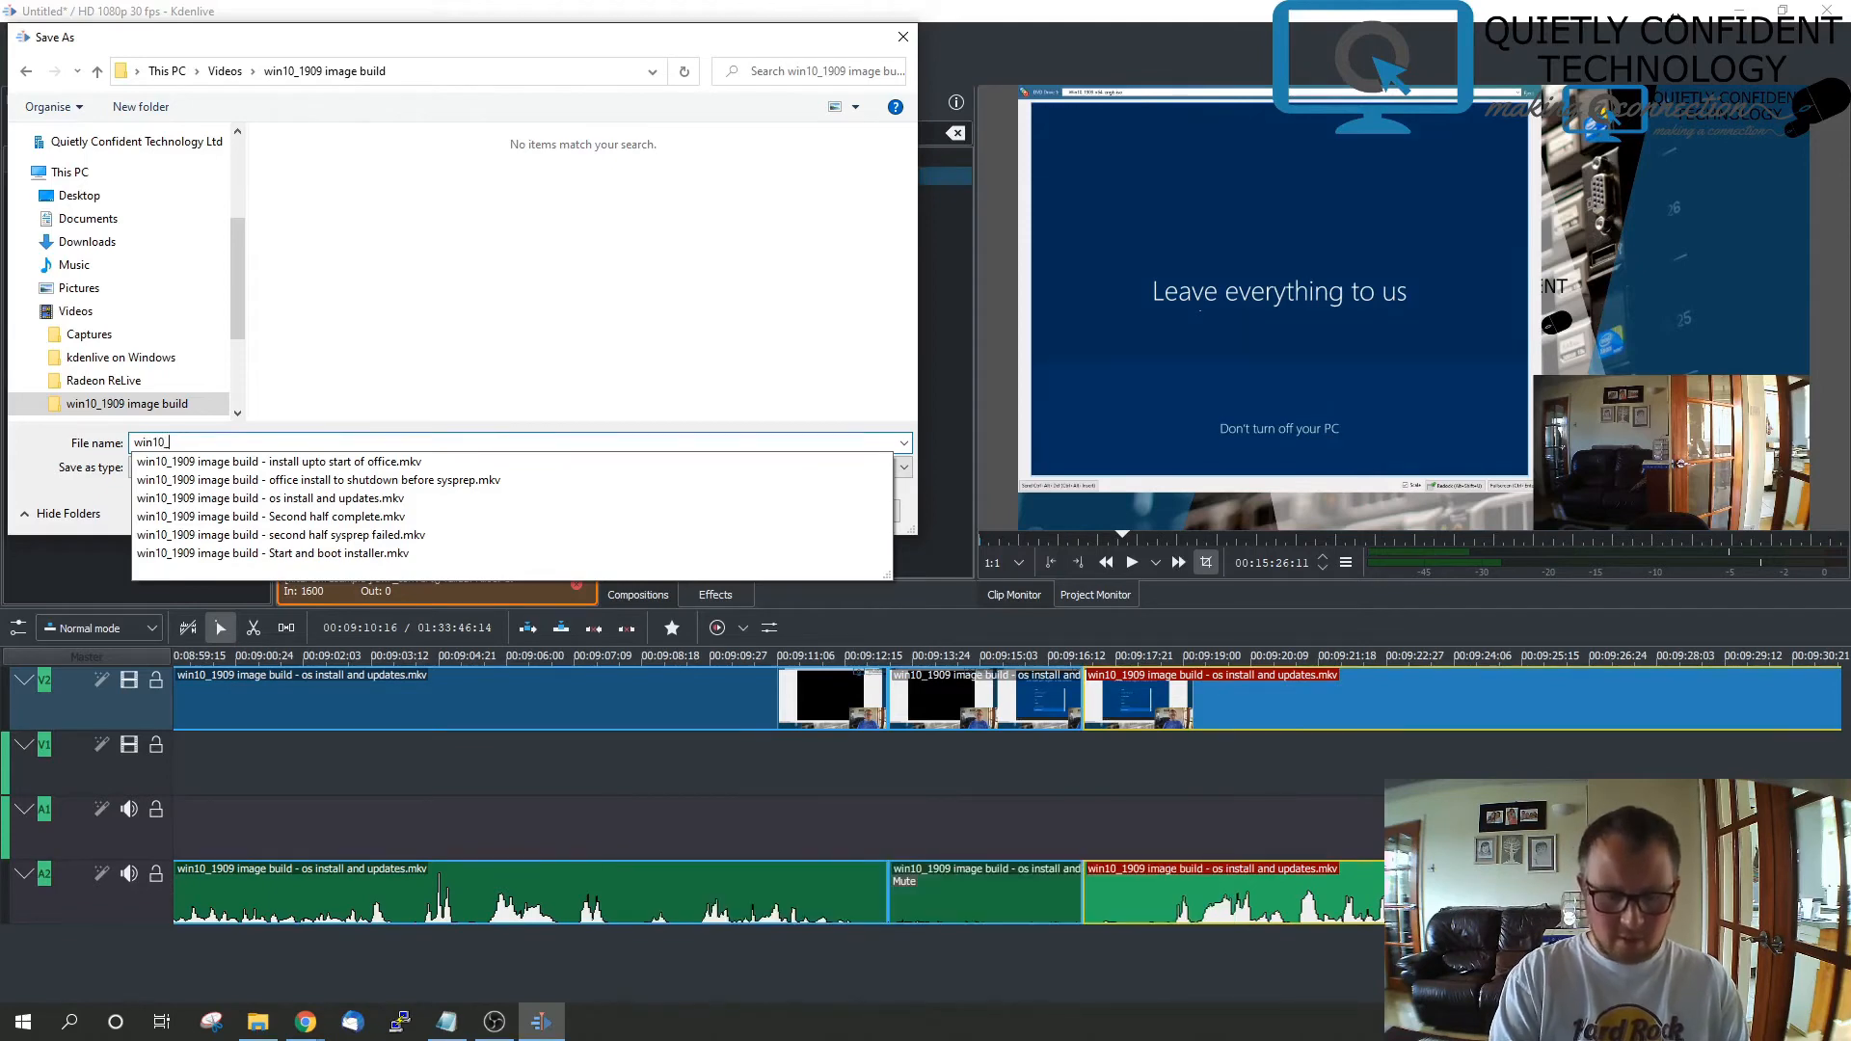
type("1909 i")
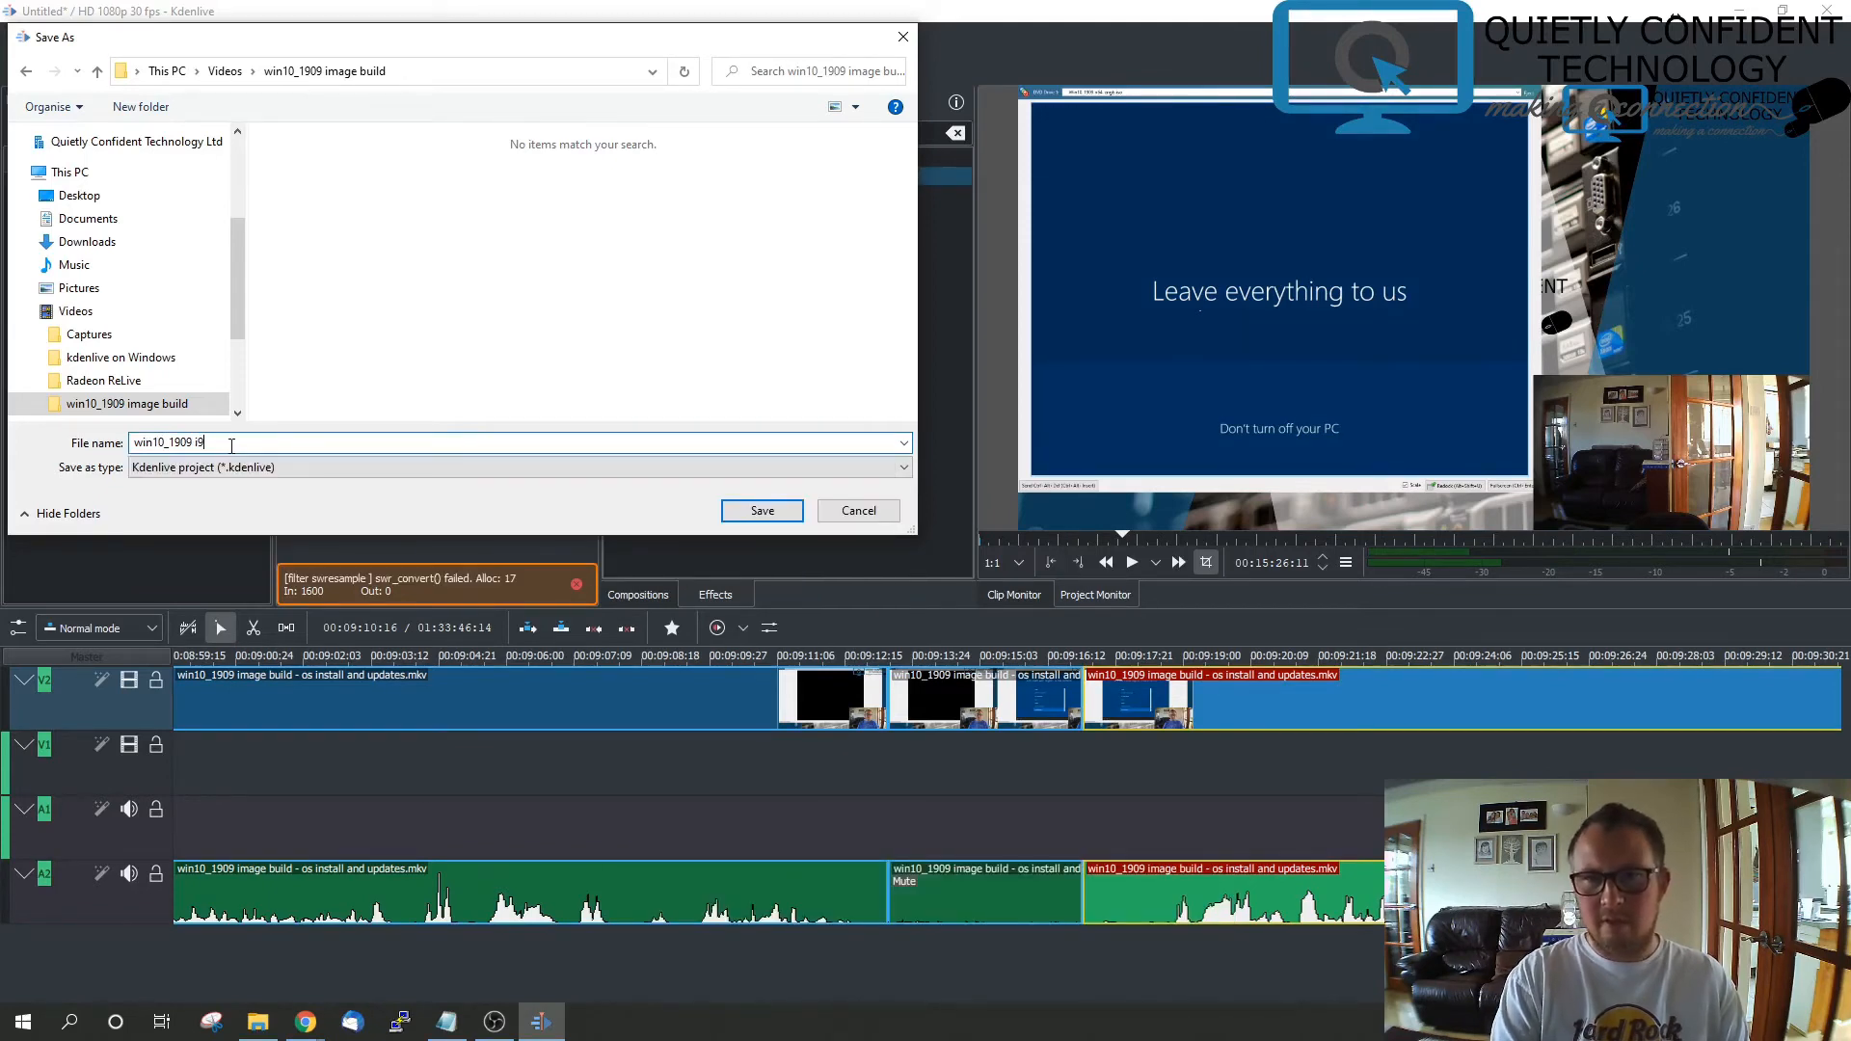
type("mage")
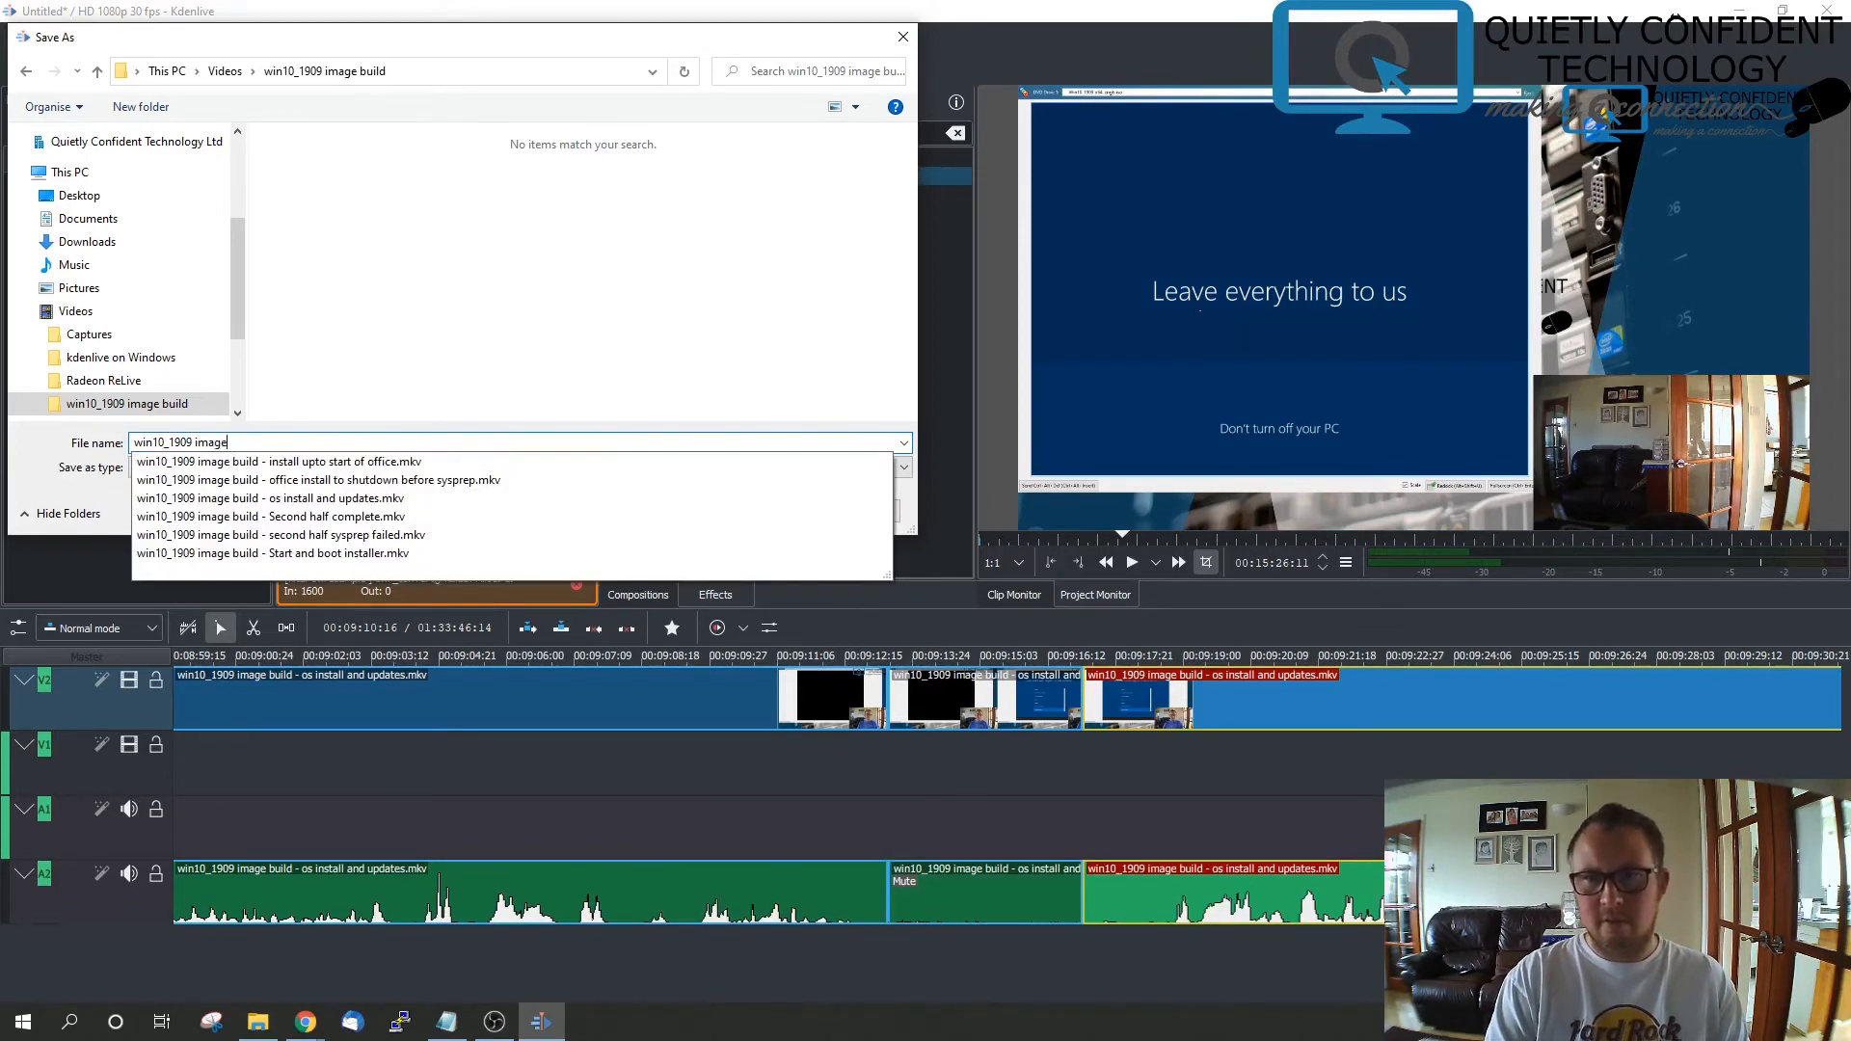
type(" bu")
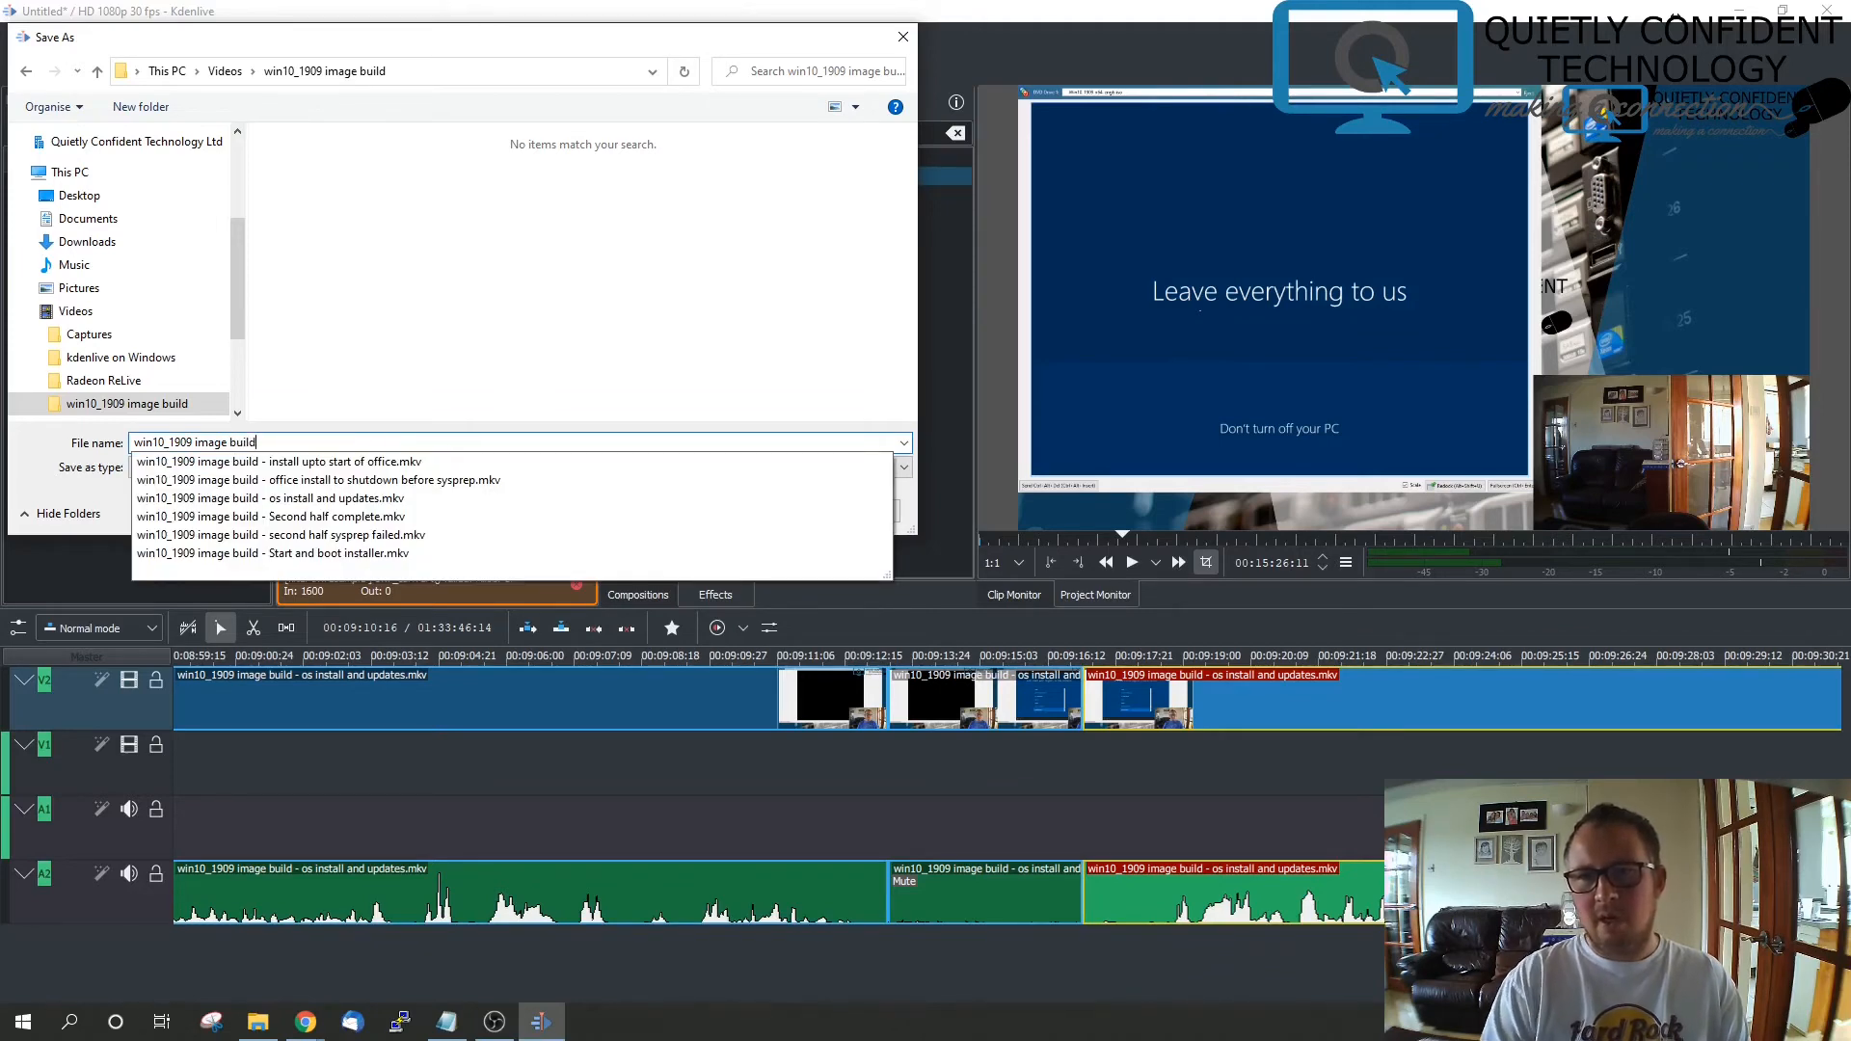
type("ild")
key("Return")
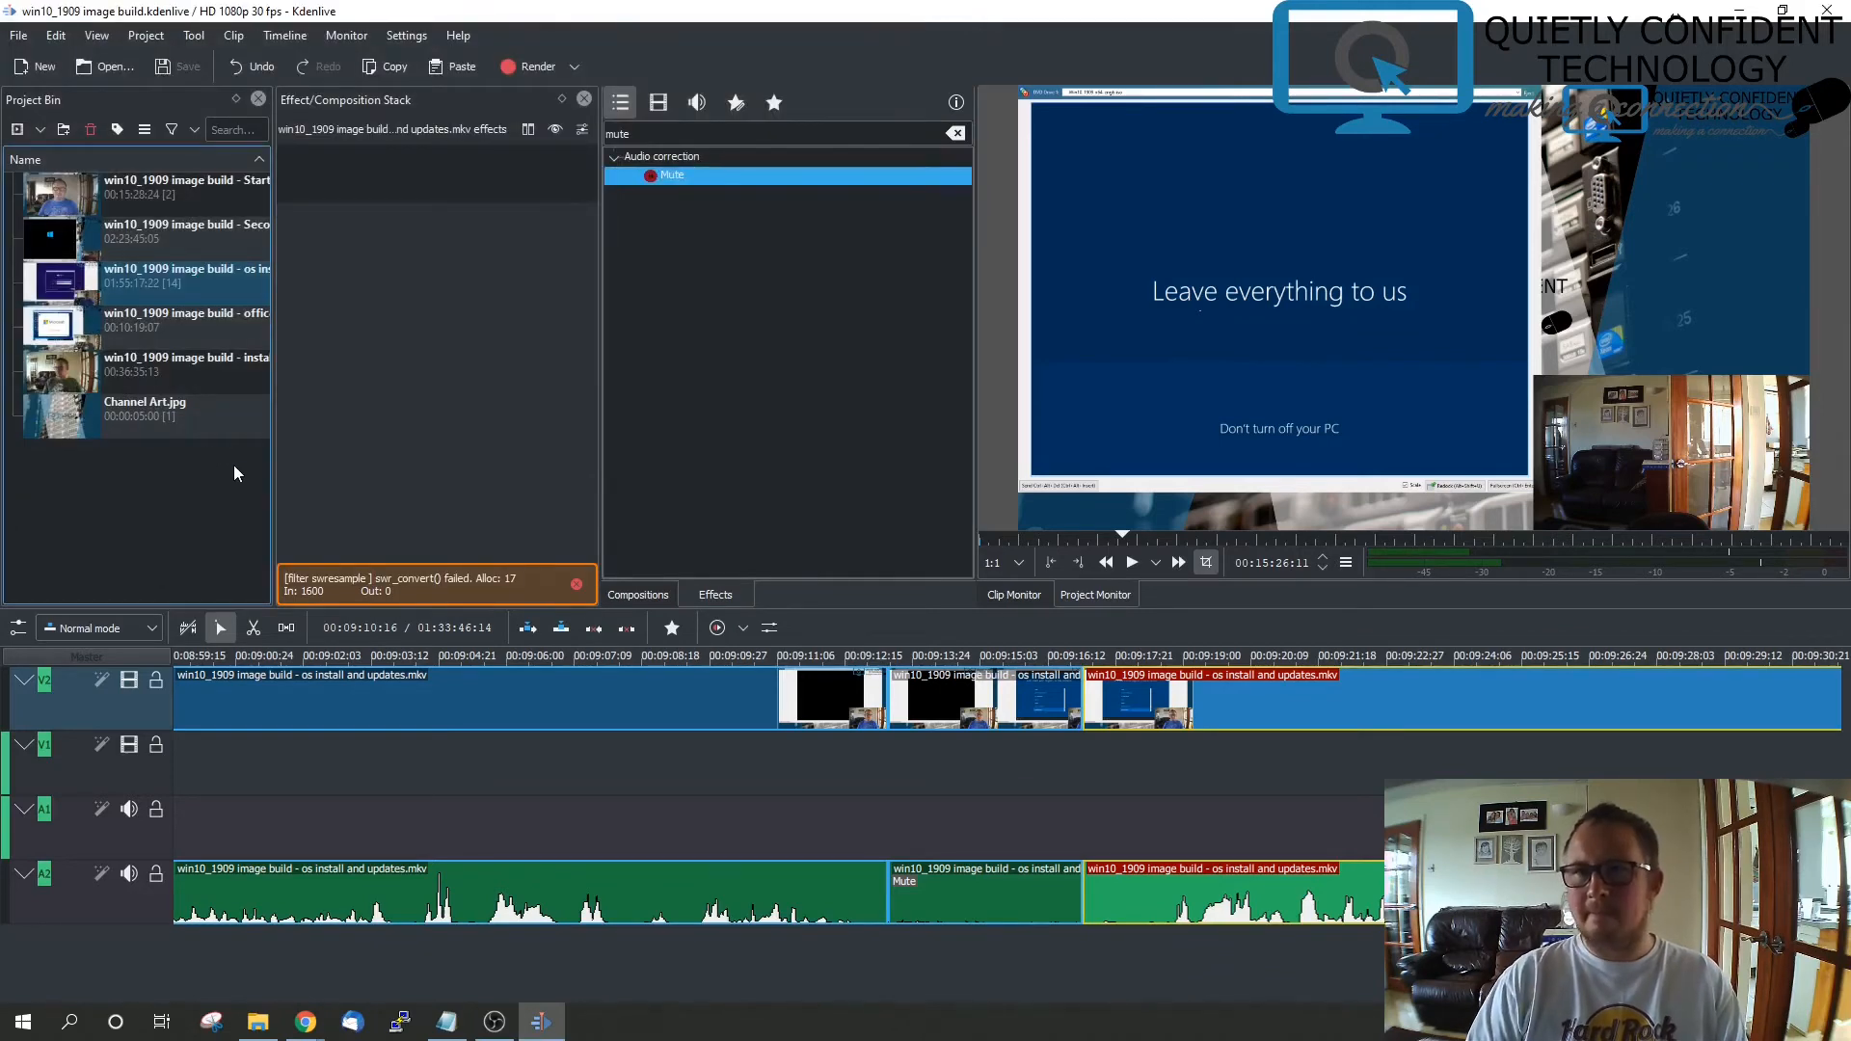
Render the full project as MP4 (H264/AAC) to "win10_1909 - done" in the "win10_1909 image build" folder under Videos
left_click(546, 68)
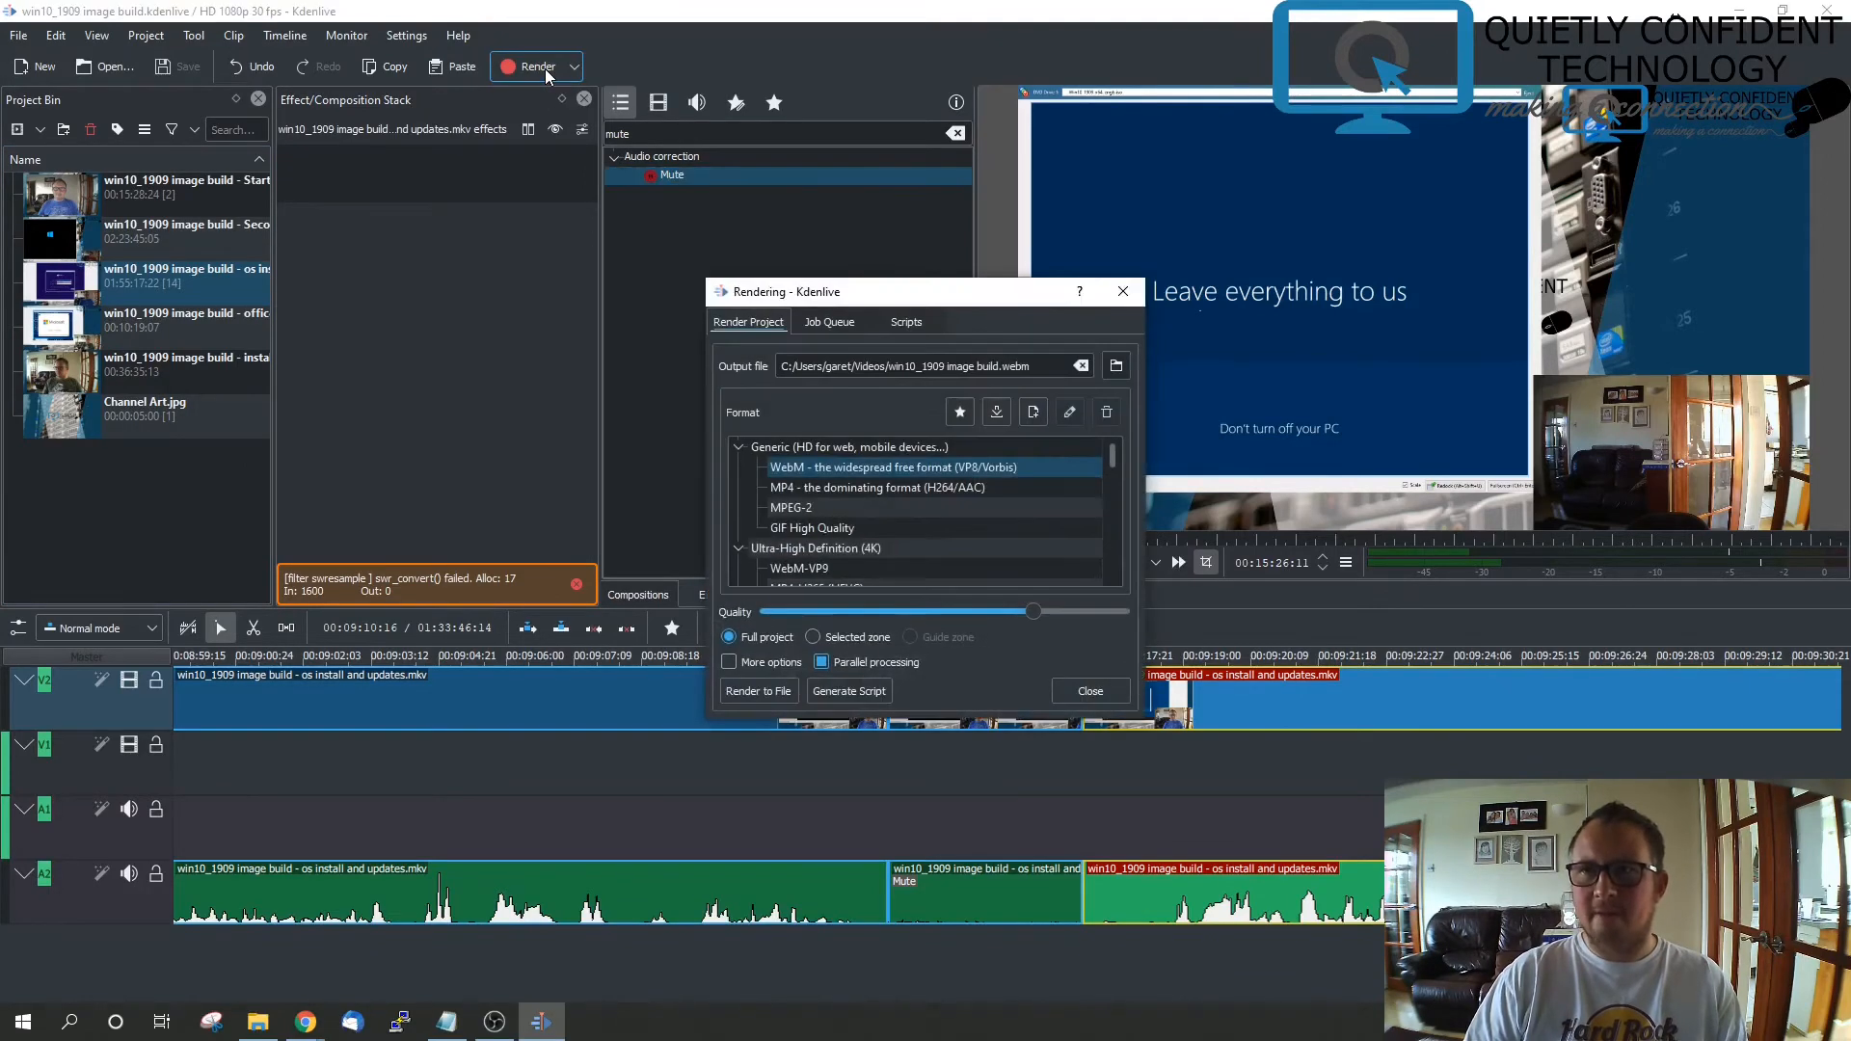
left_click(852, 486)
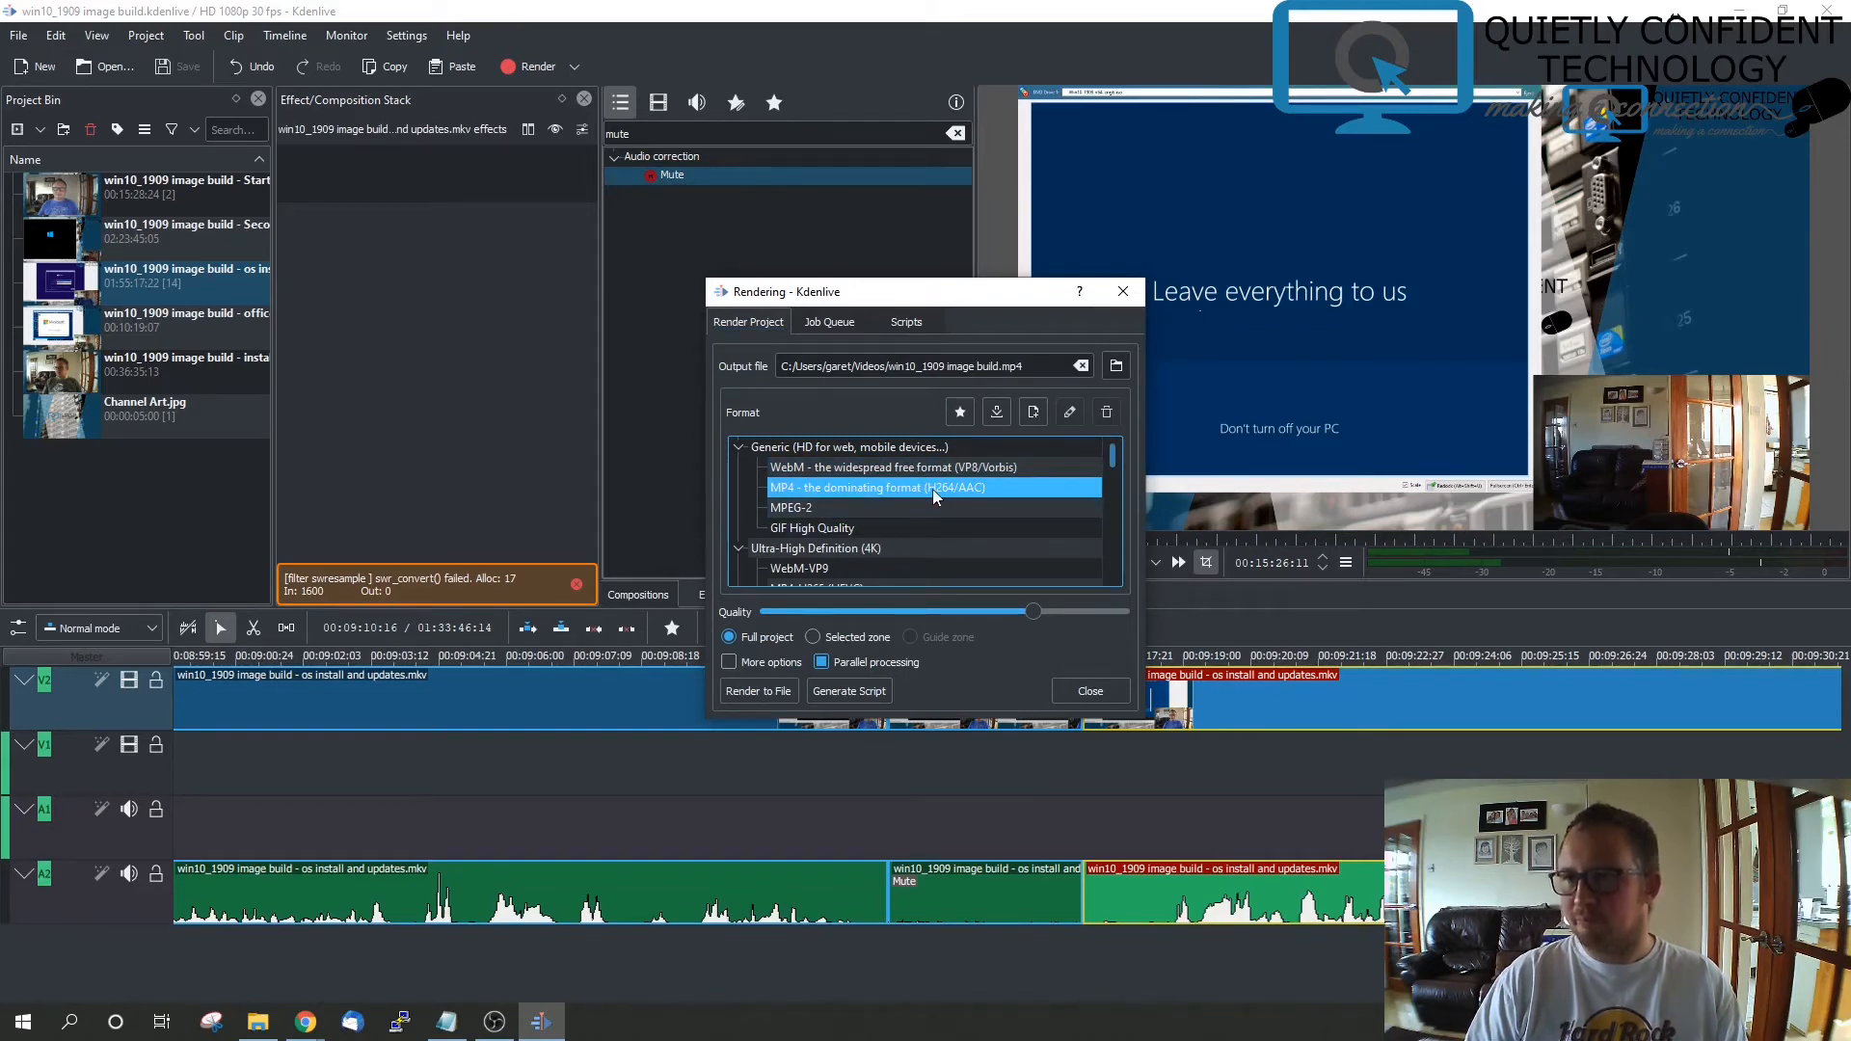
left_click(1115, 365)
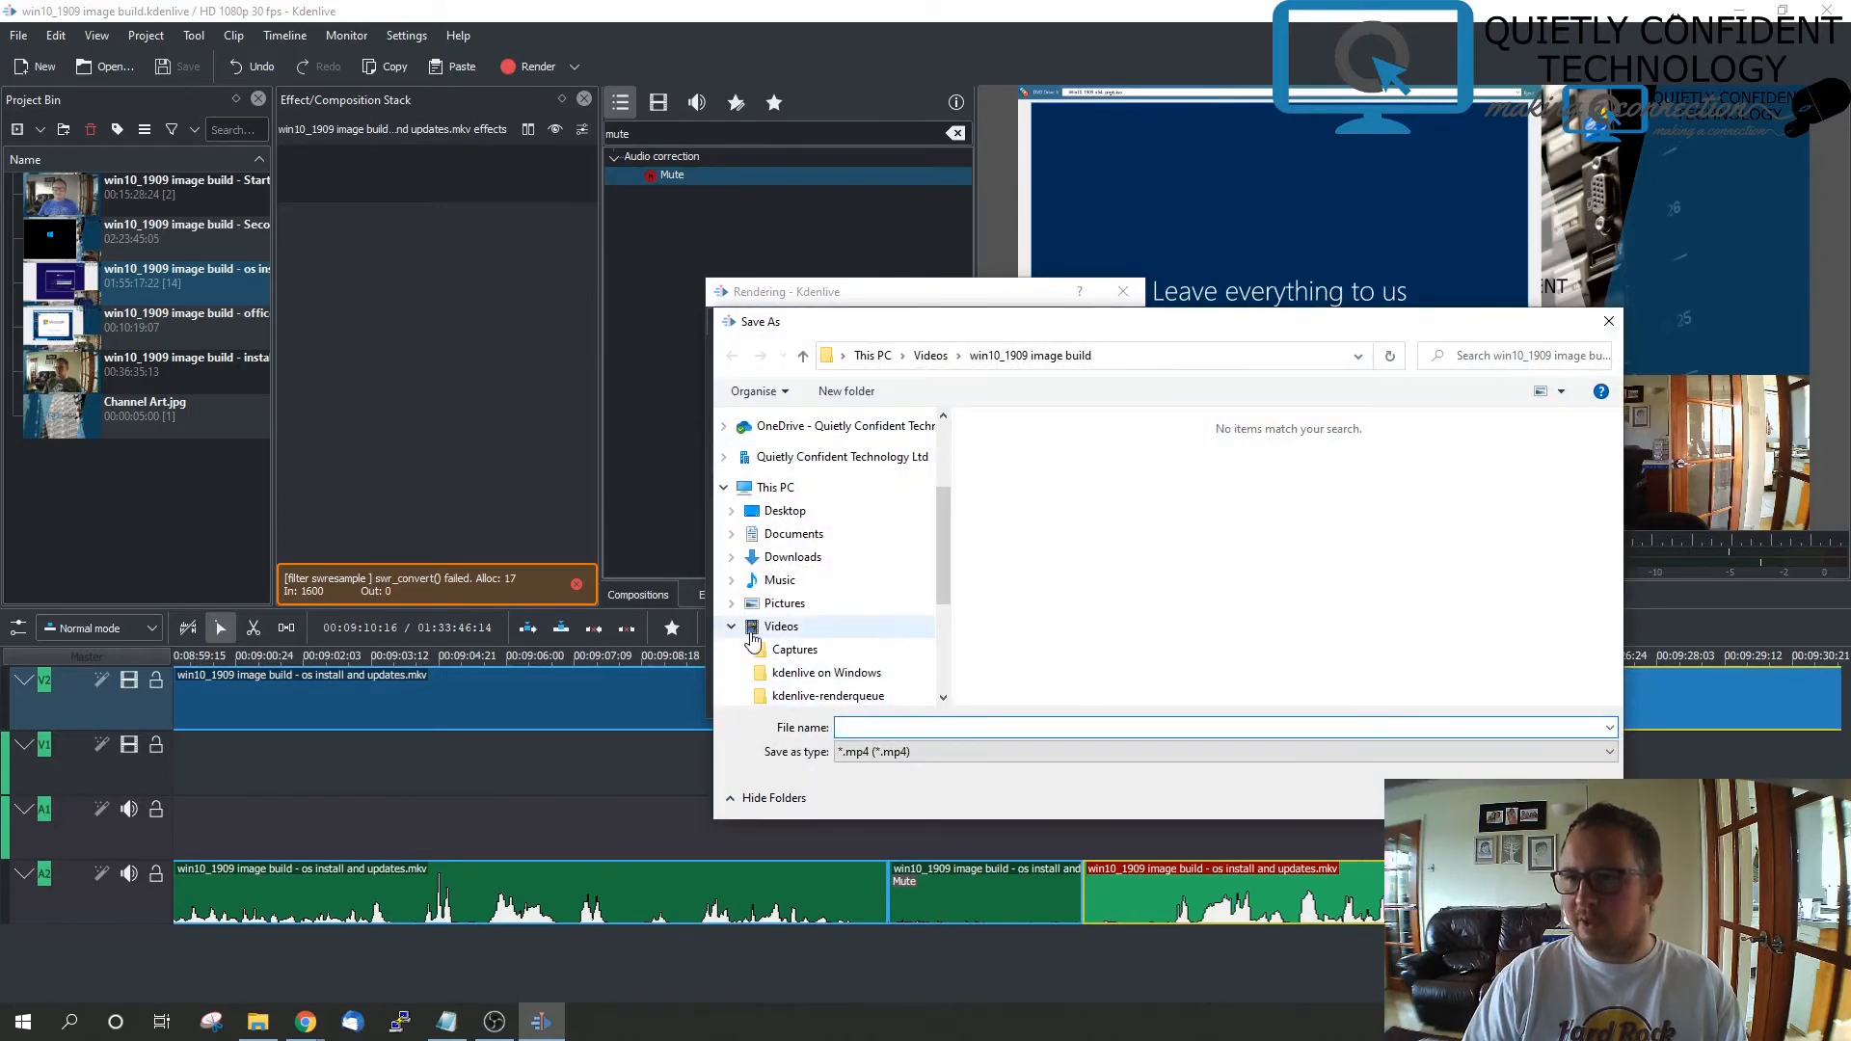
left_click(785, 635)
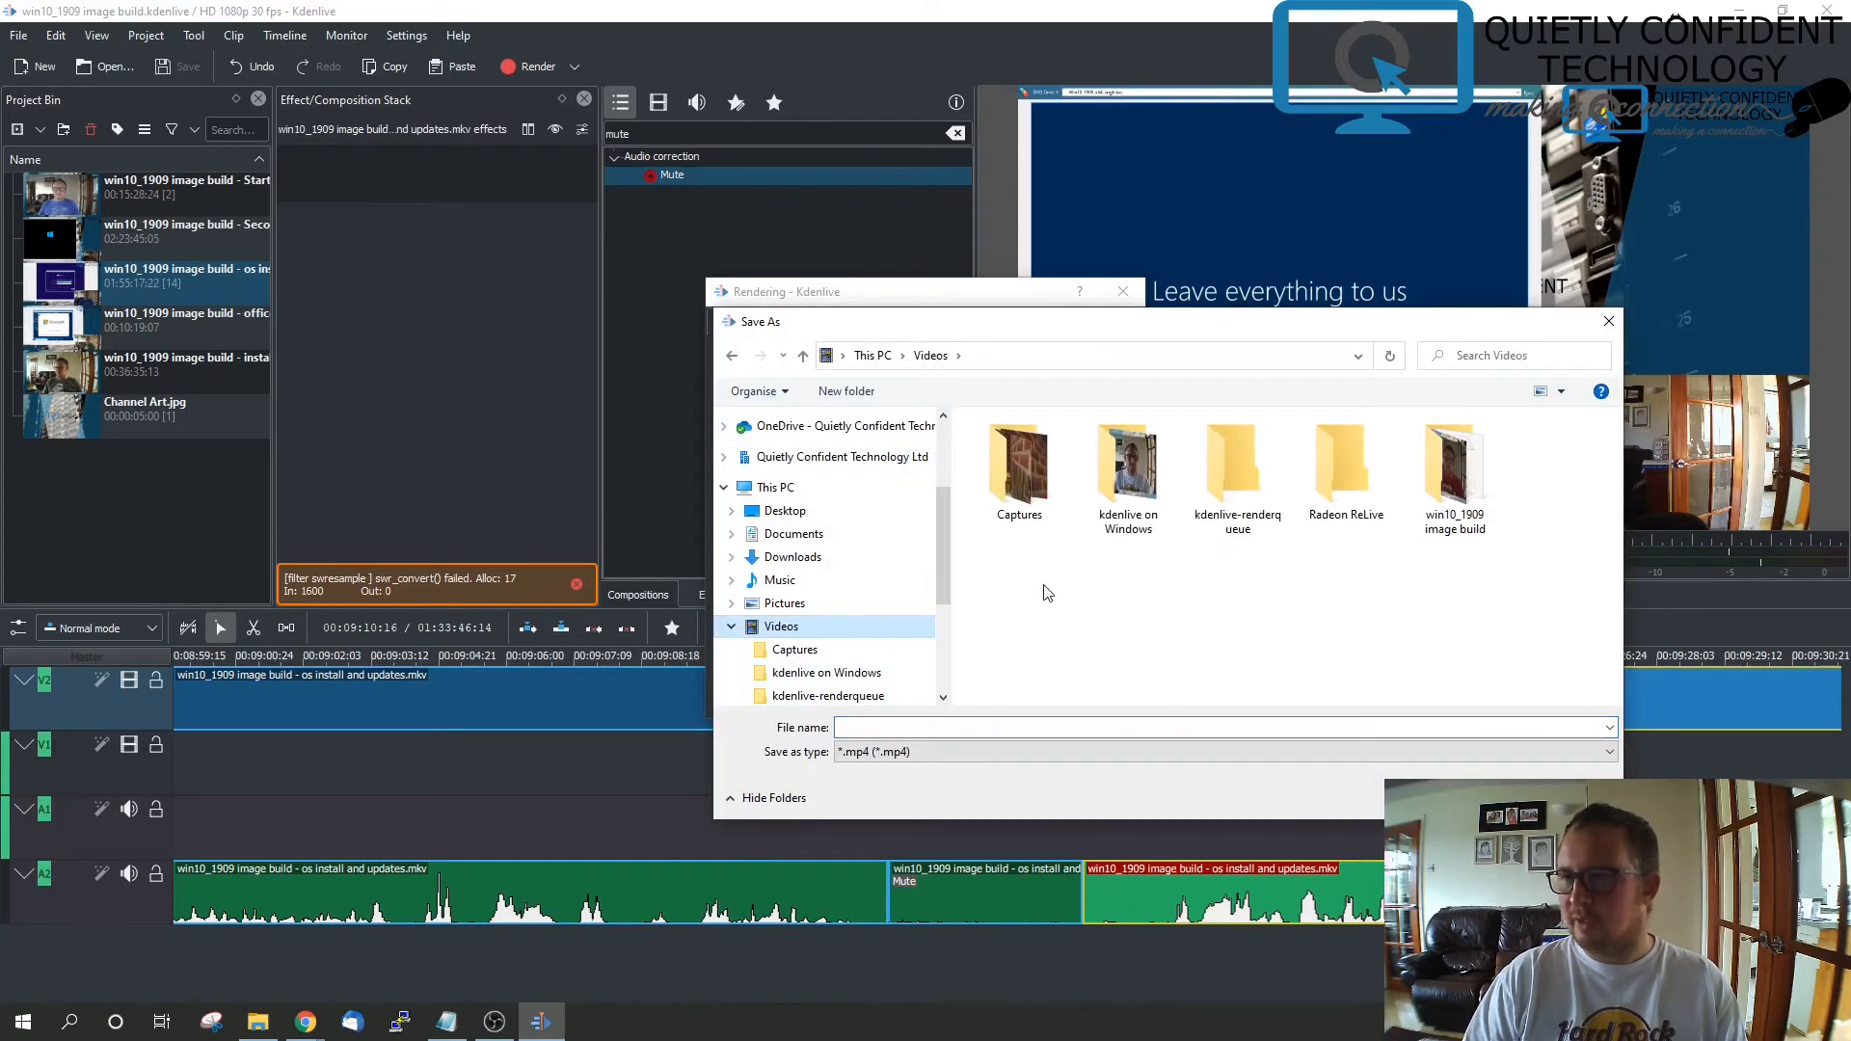
double_click(1451, 494)
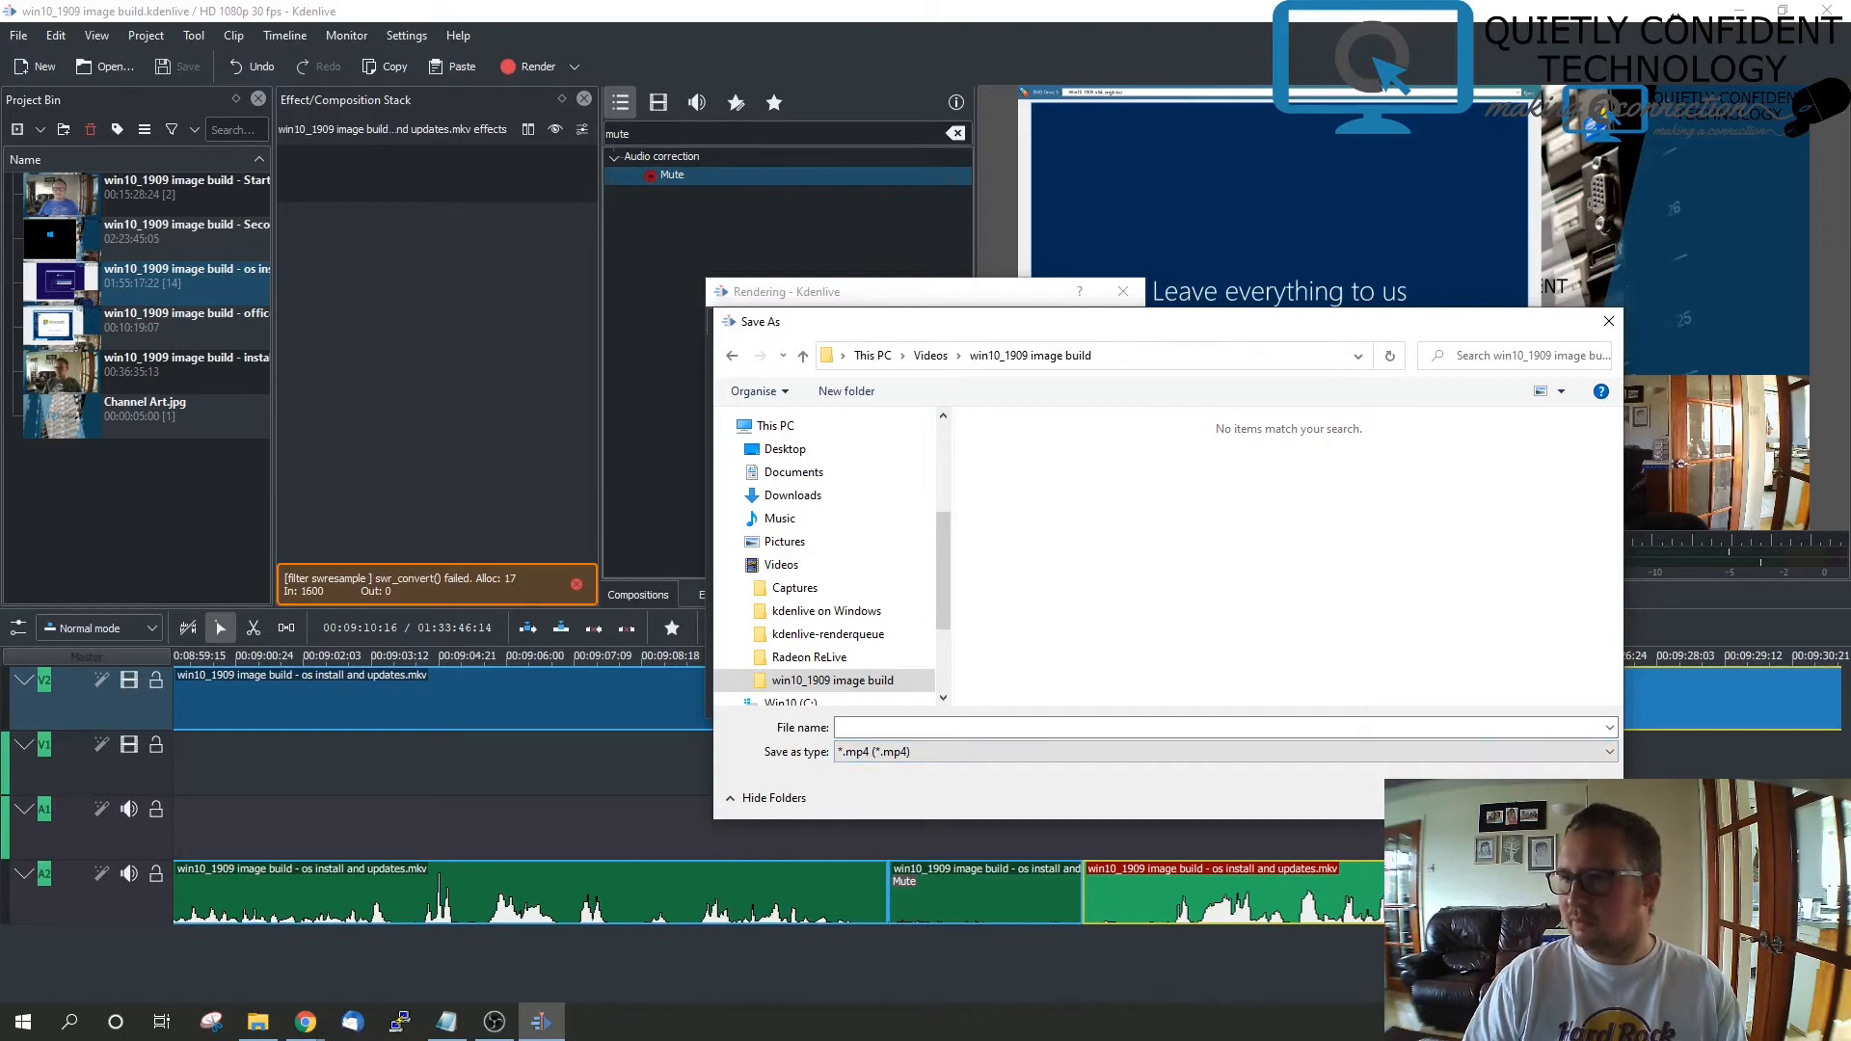
left_click(1019, 732)
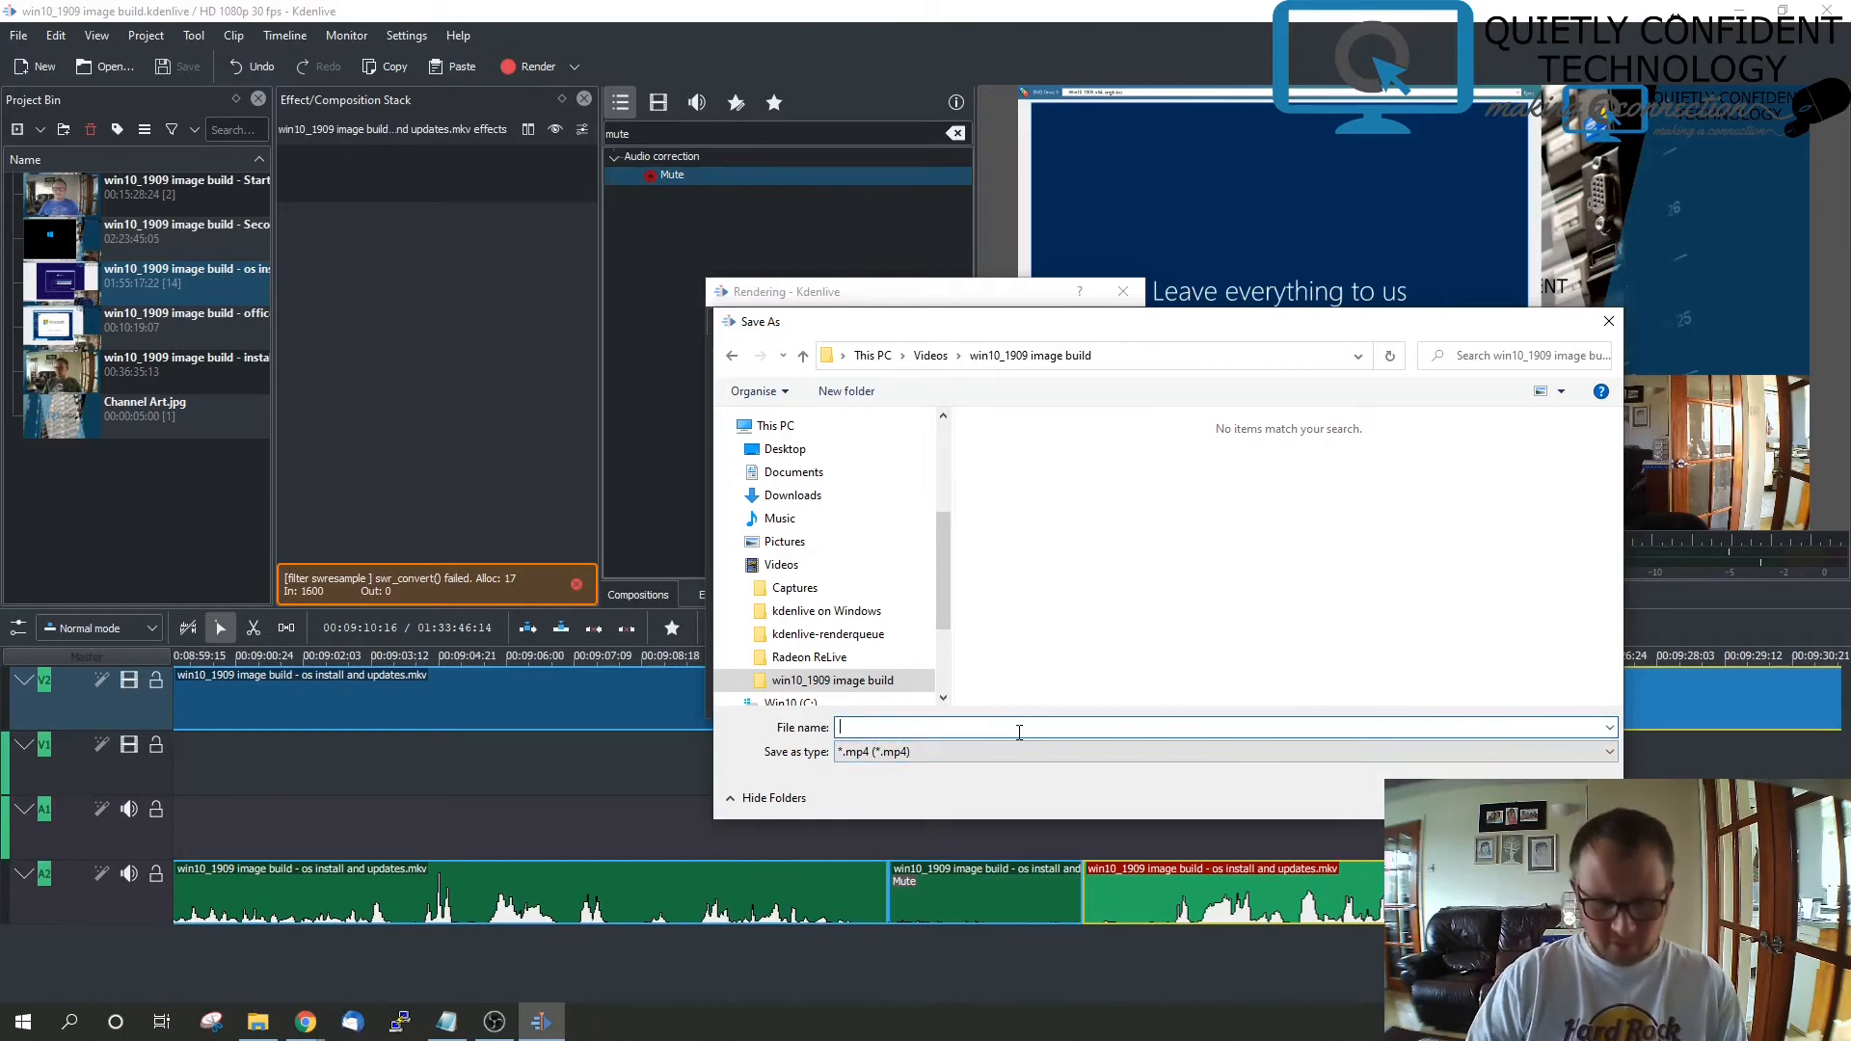
type("win10")
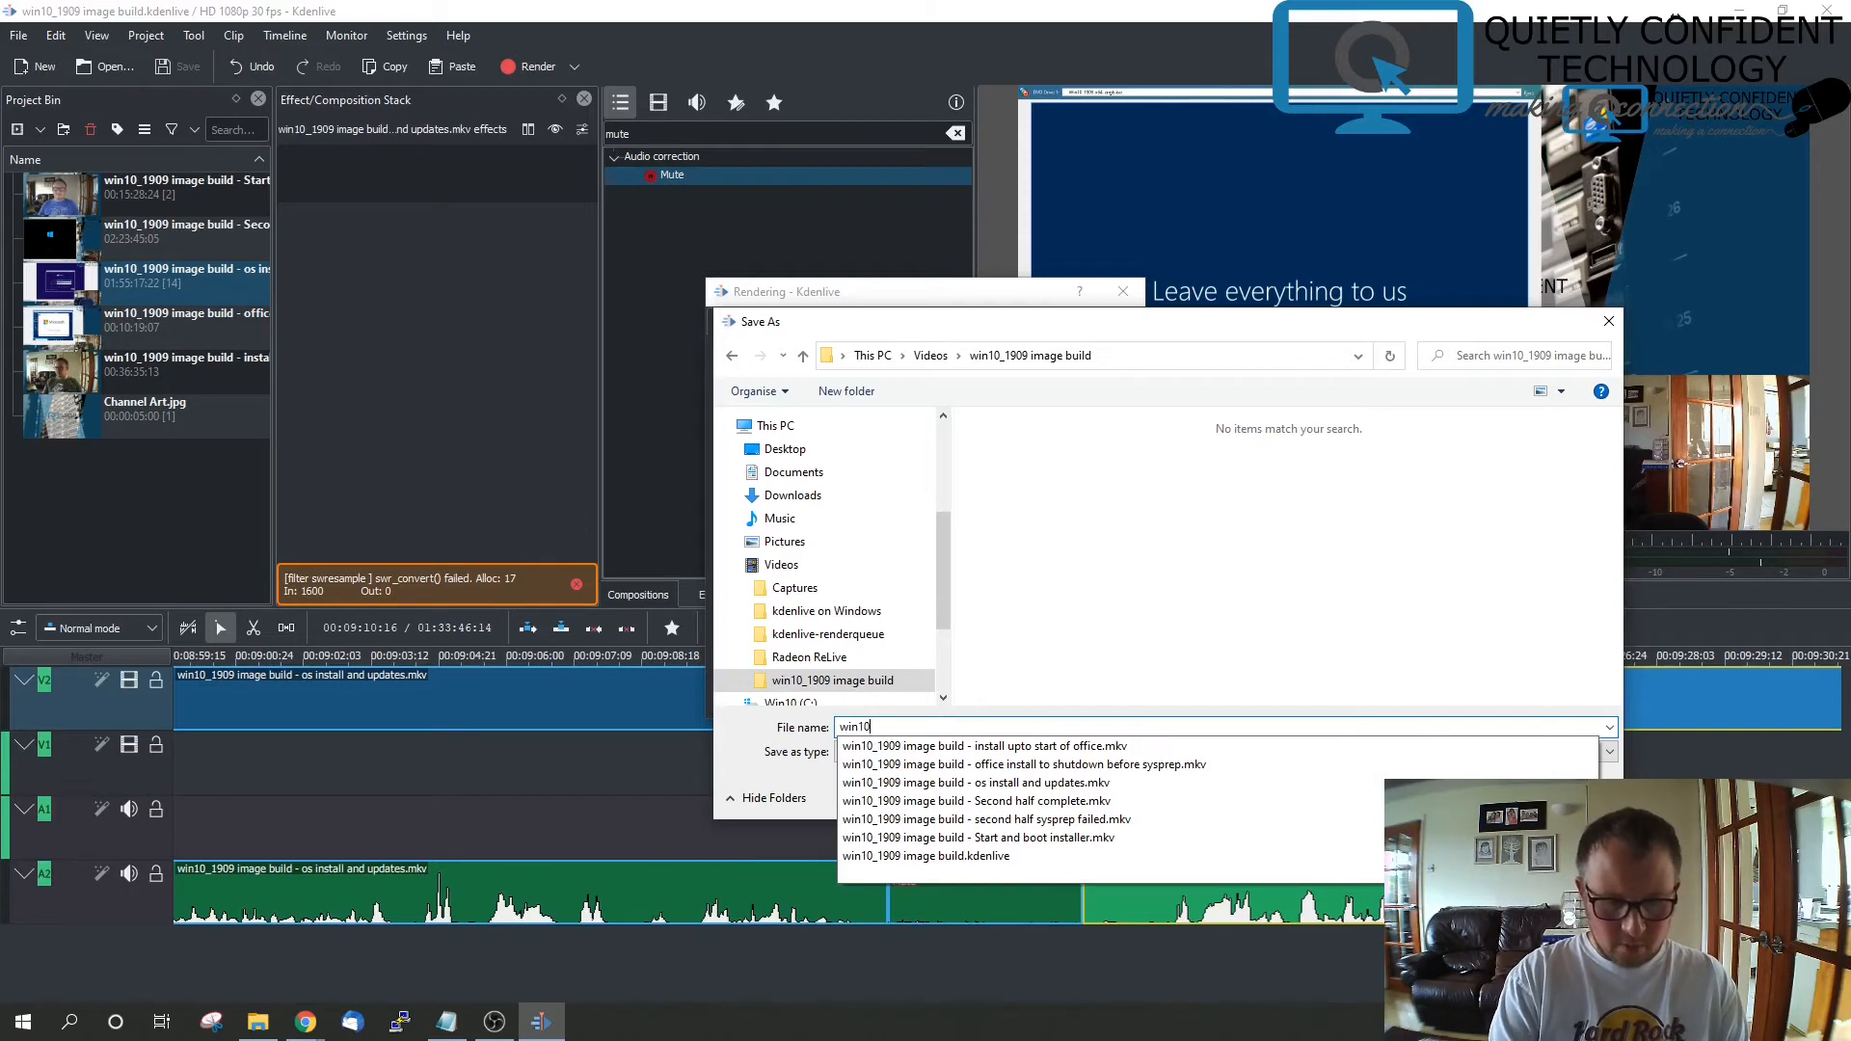
type("_1909")
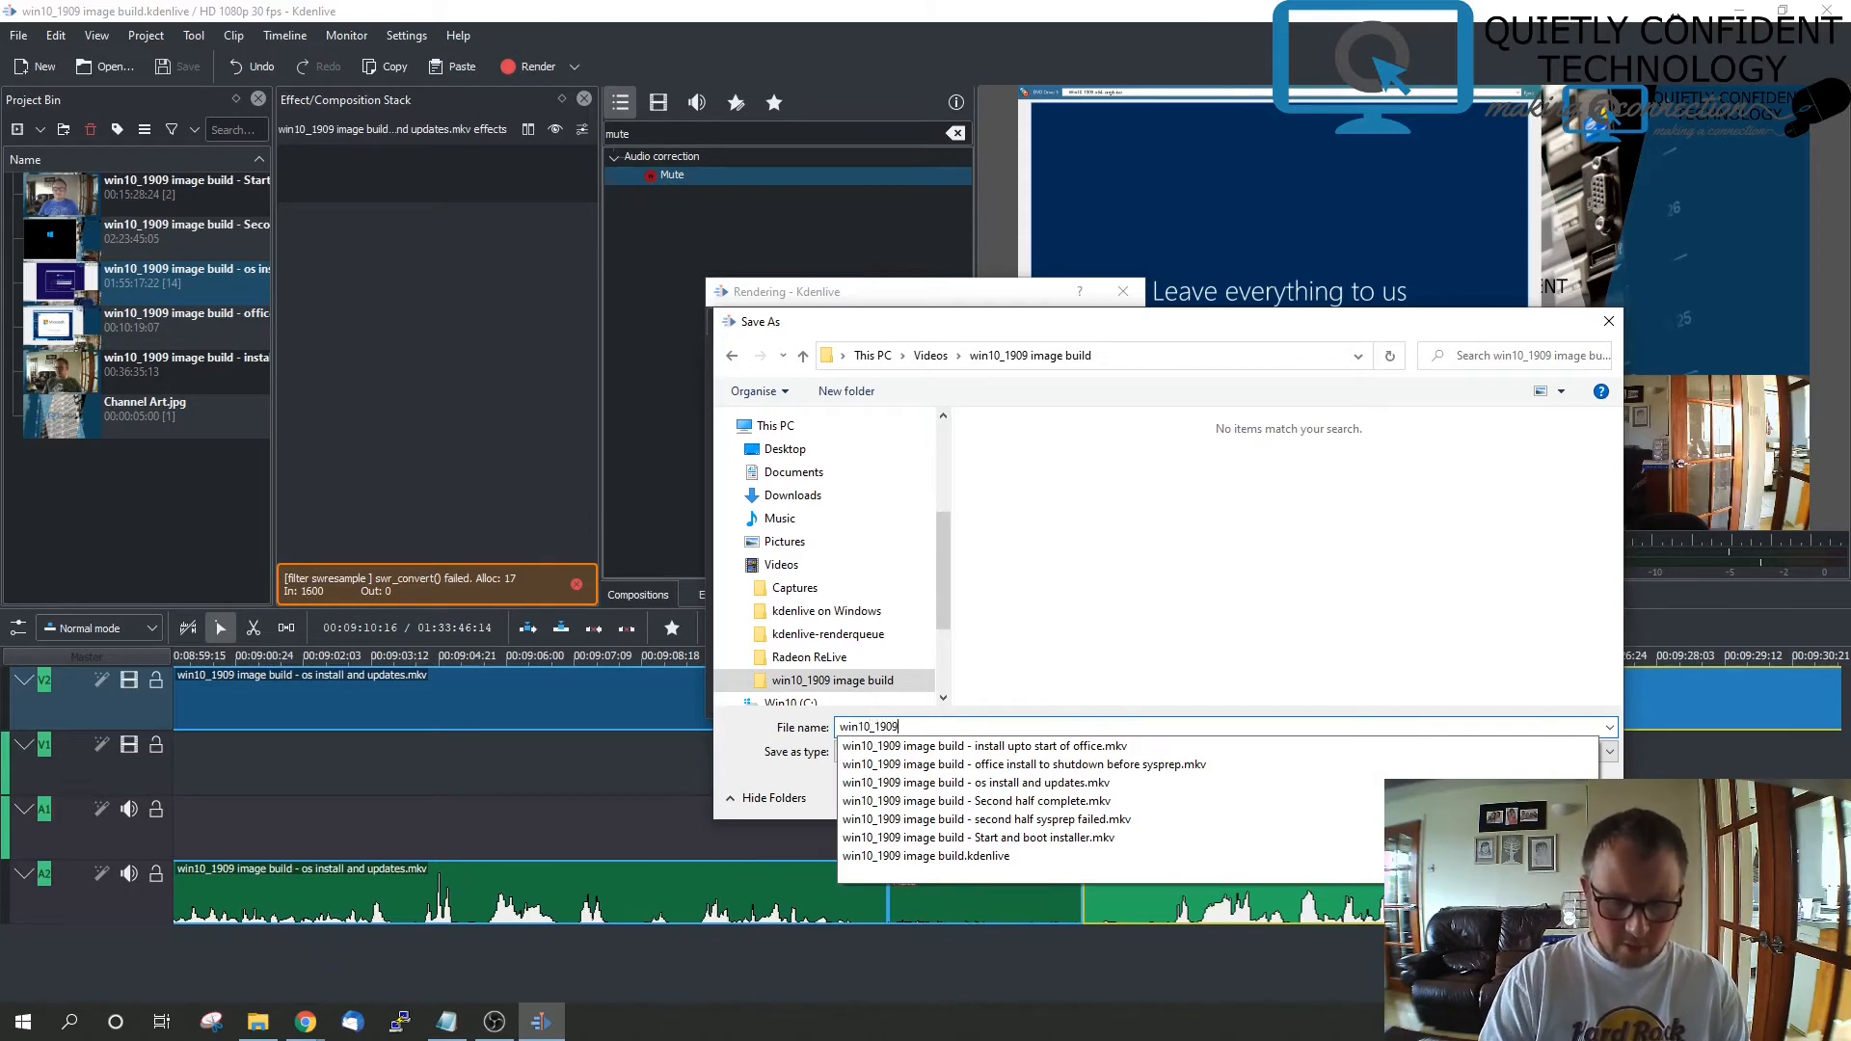
type(" - done")
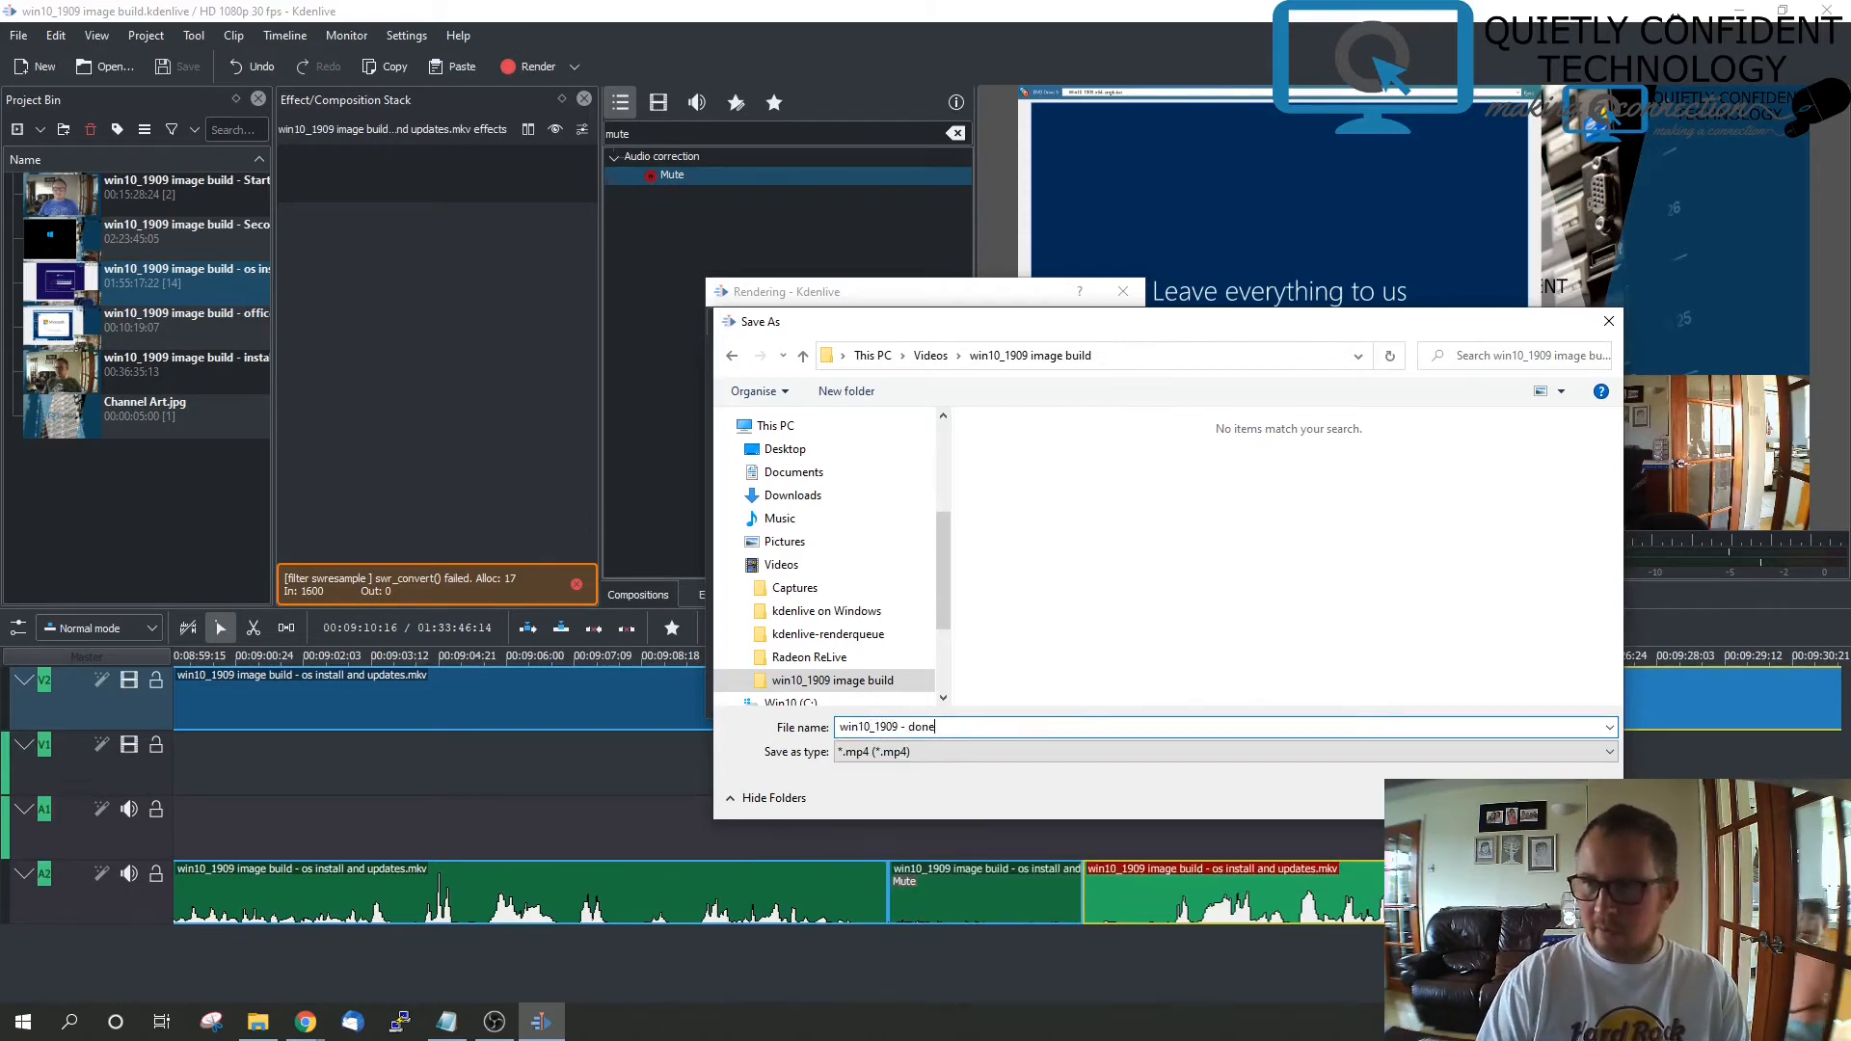
key("Return")
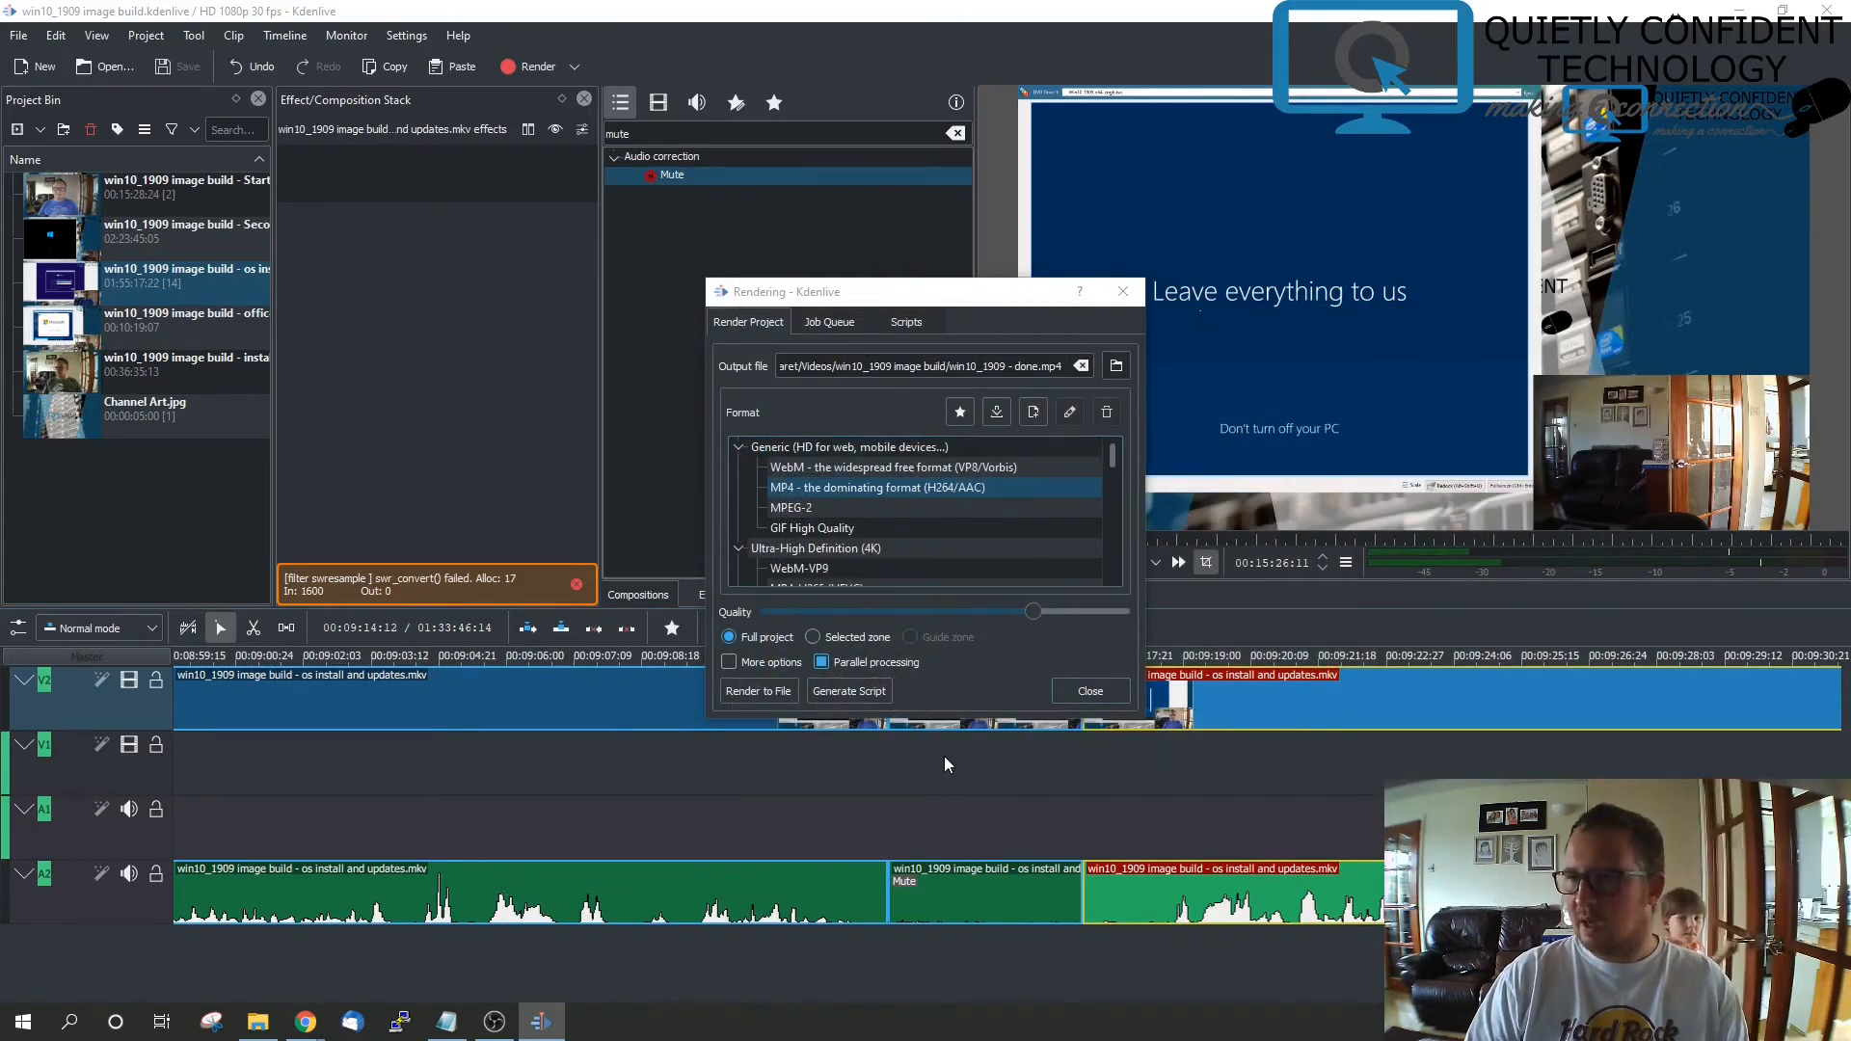
left_click(767, 692)
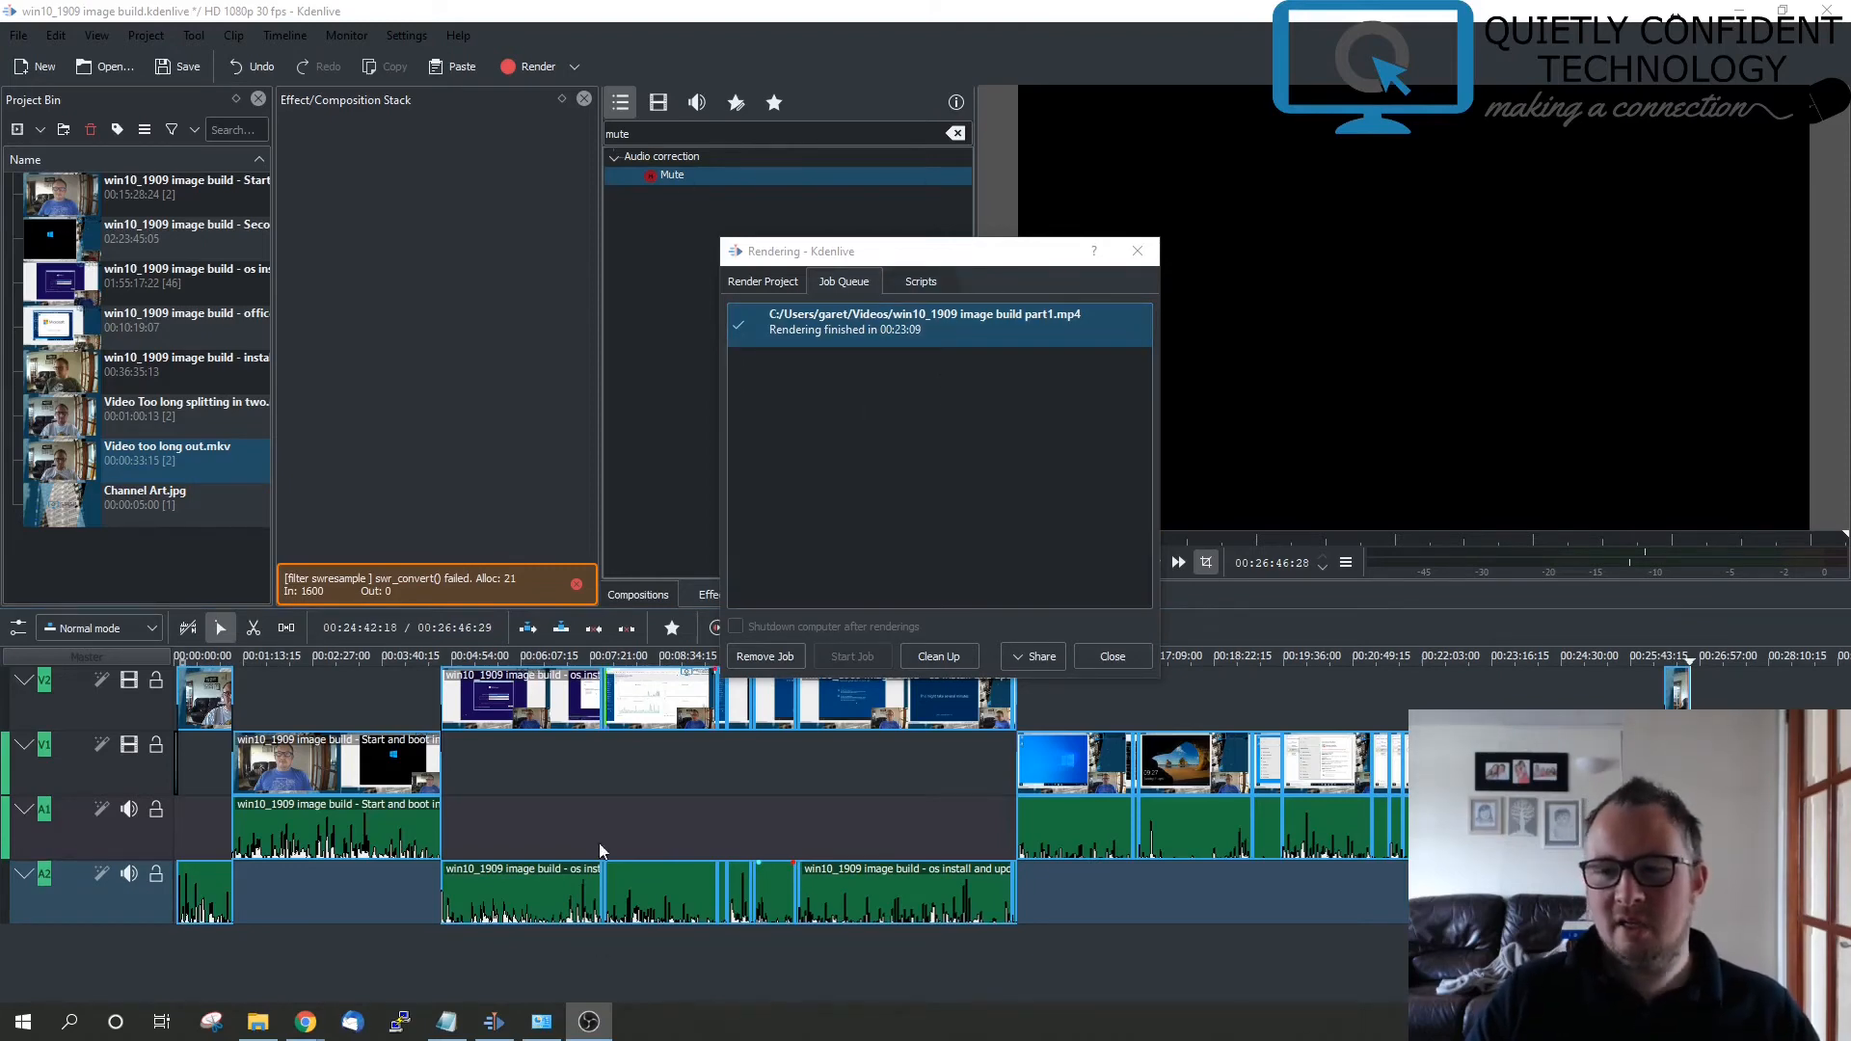
In the "kdenlive on windows" project, play the part1 clip around 00:01:53 to 00:01:59 and pause at 00:01:59:22
left_click(541, 1021)
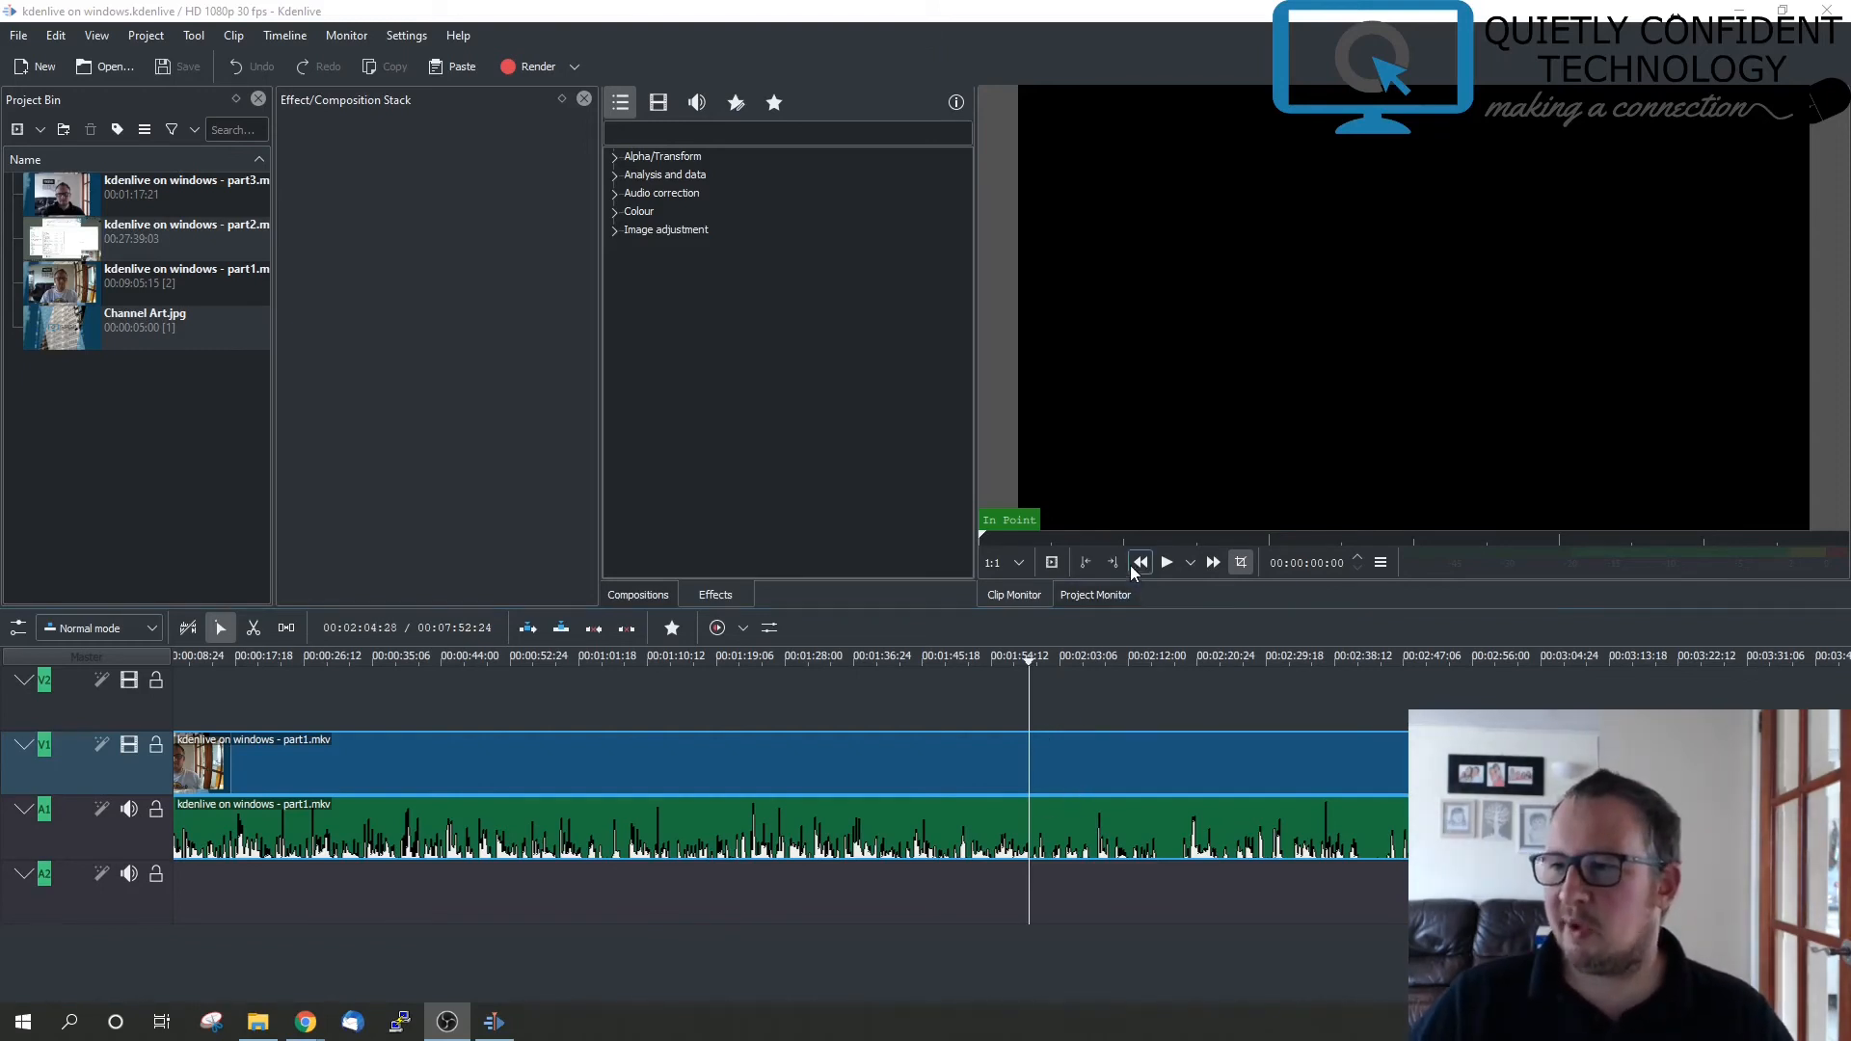
left_click(1021, 660)
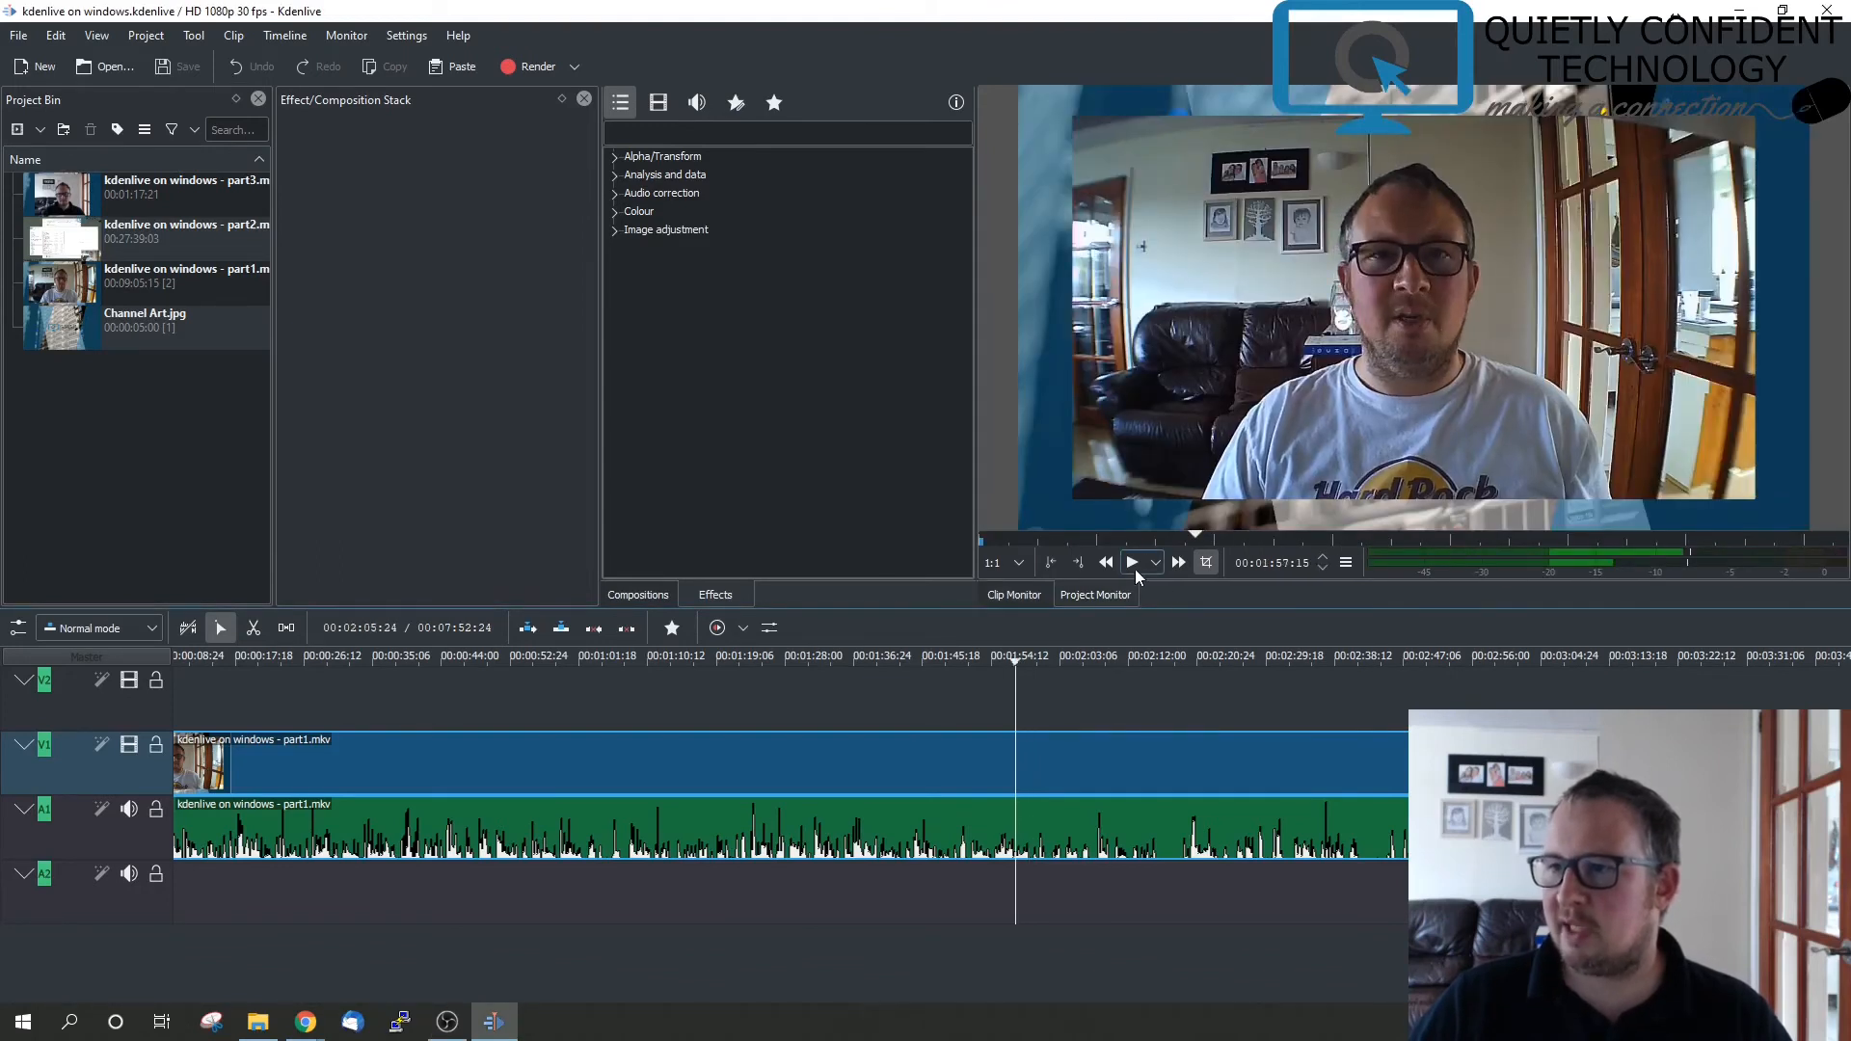
left_click(1132, 564)
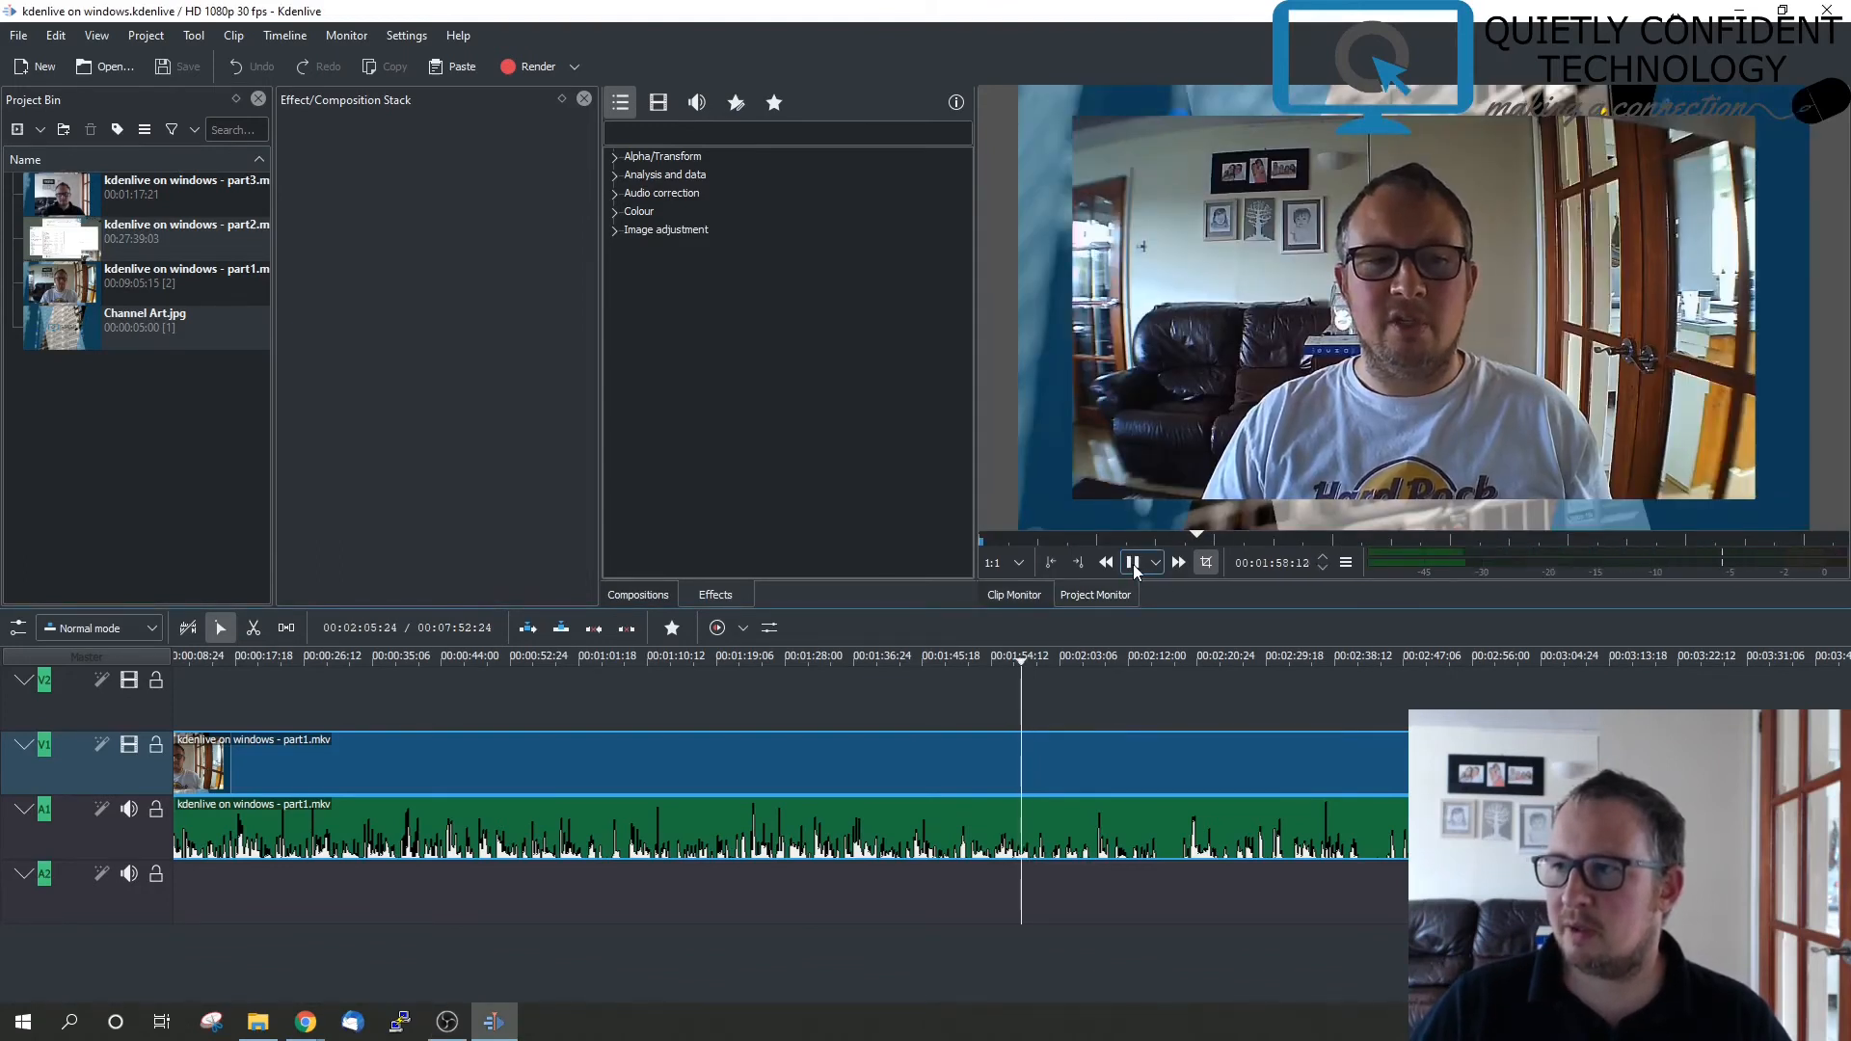
key("space")
left_click(983, 660)
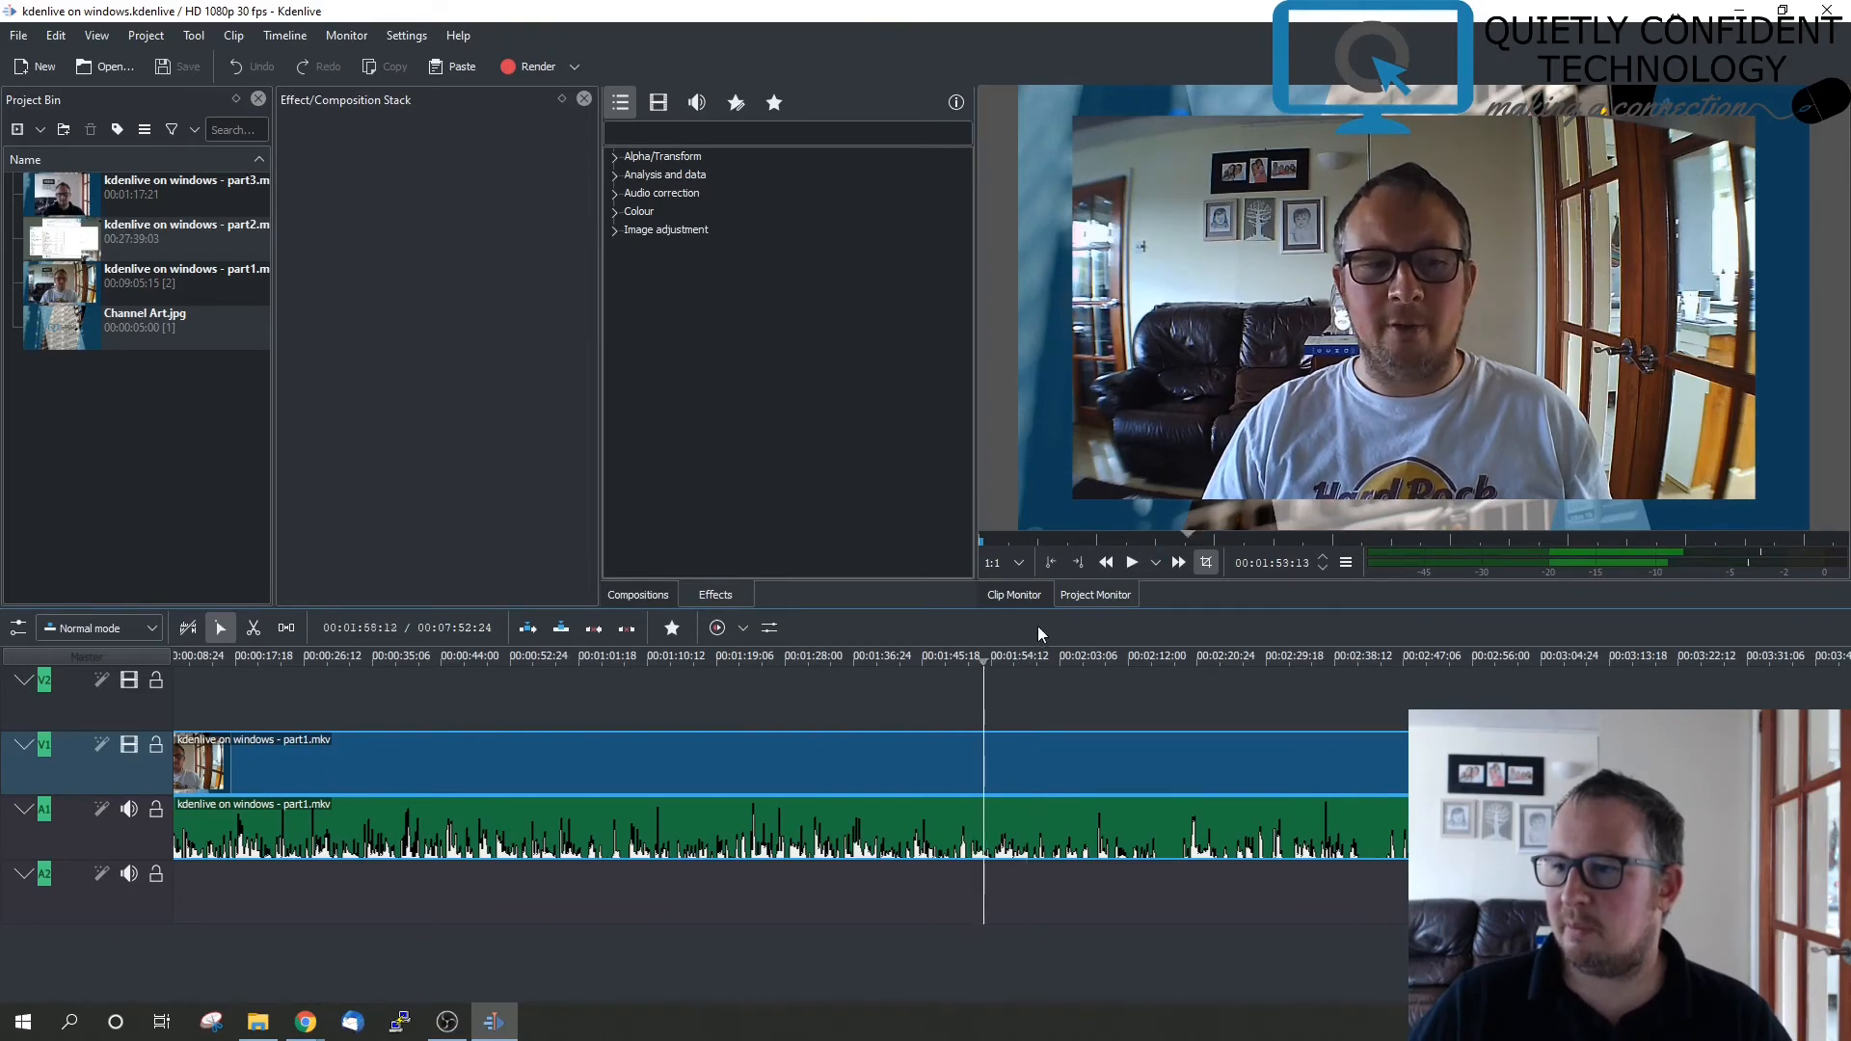
left_click(1134, 563)
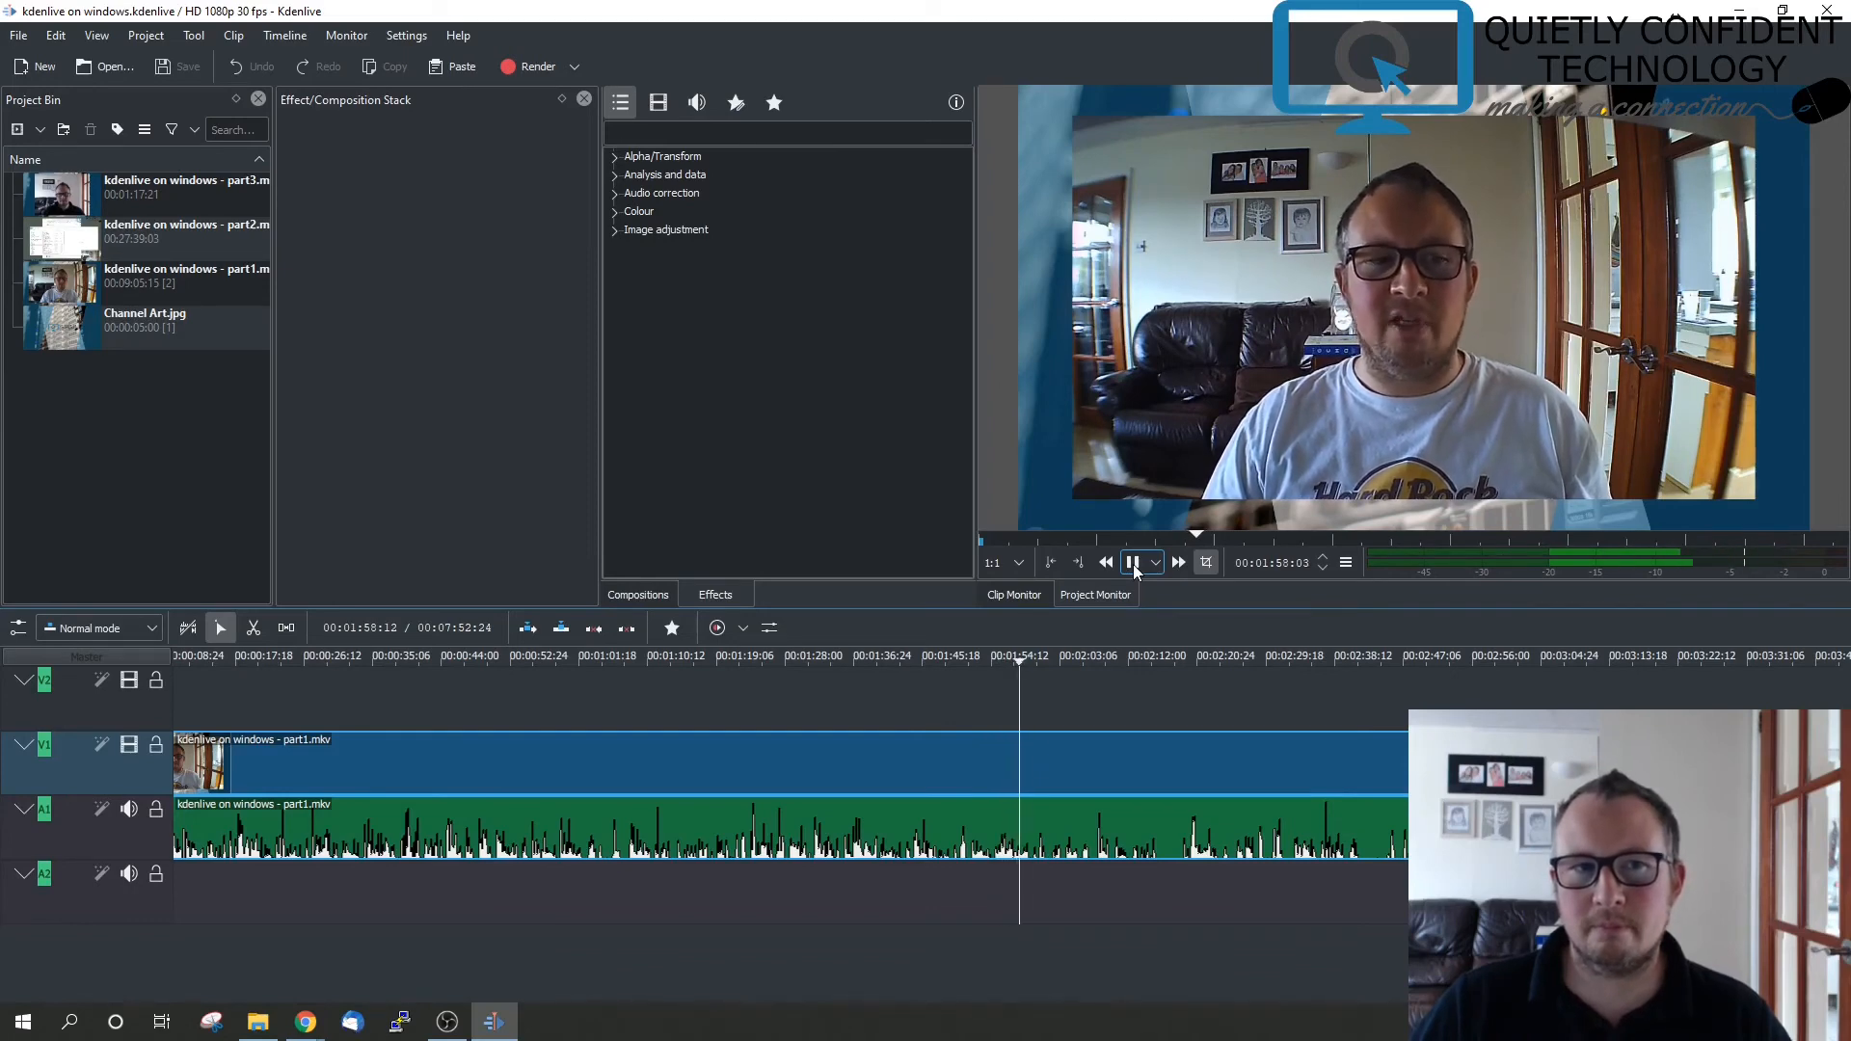
left_click(1134, 565)
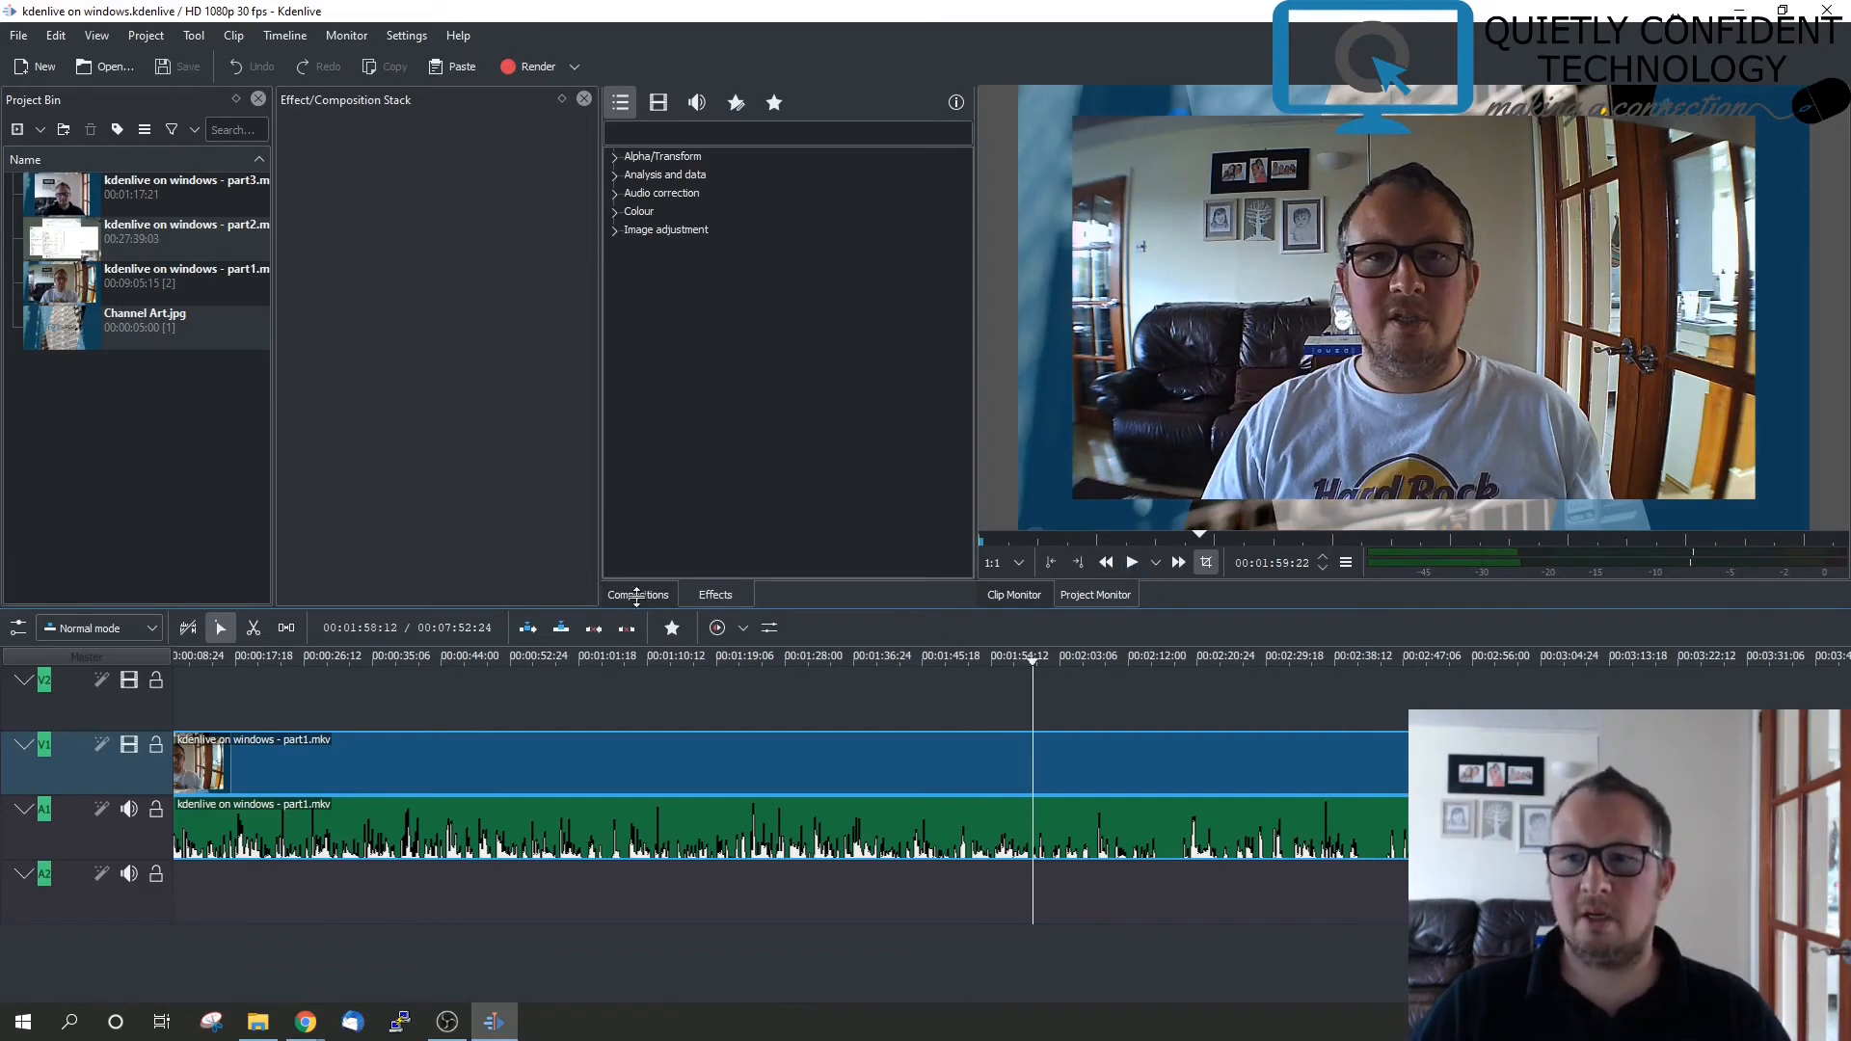
Create a title clip and draw a solid blue rectangle about 802 by 202 in the lower half of its canvas
right_click(109, 424)
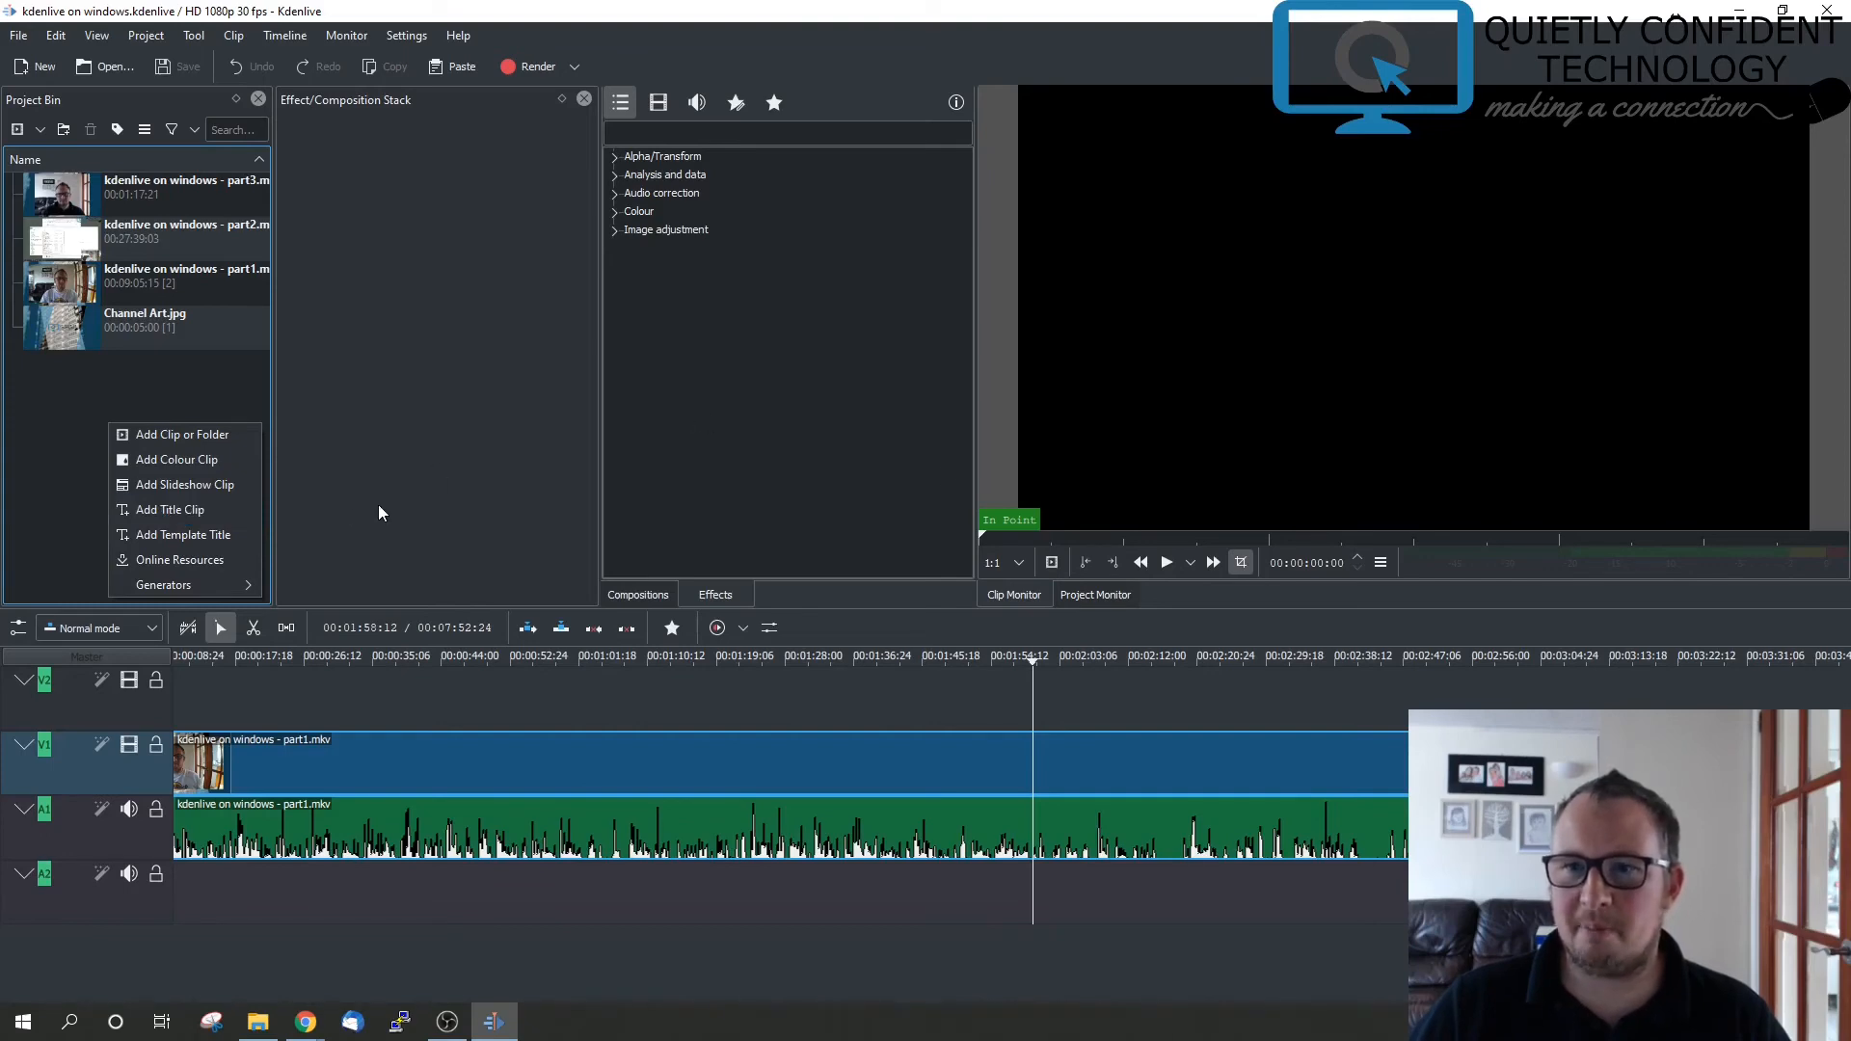
left_click(178, 510)
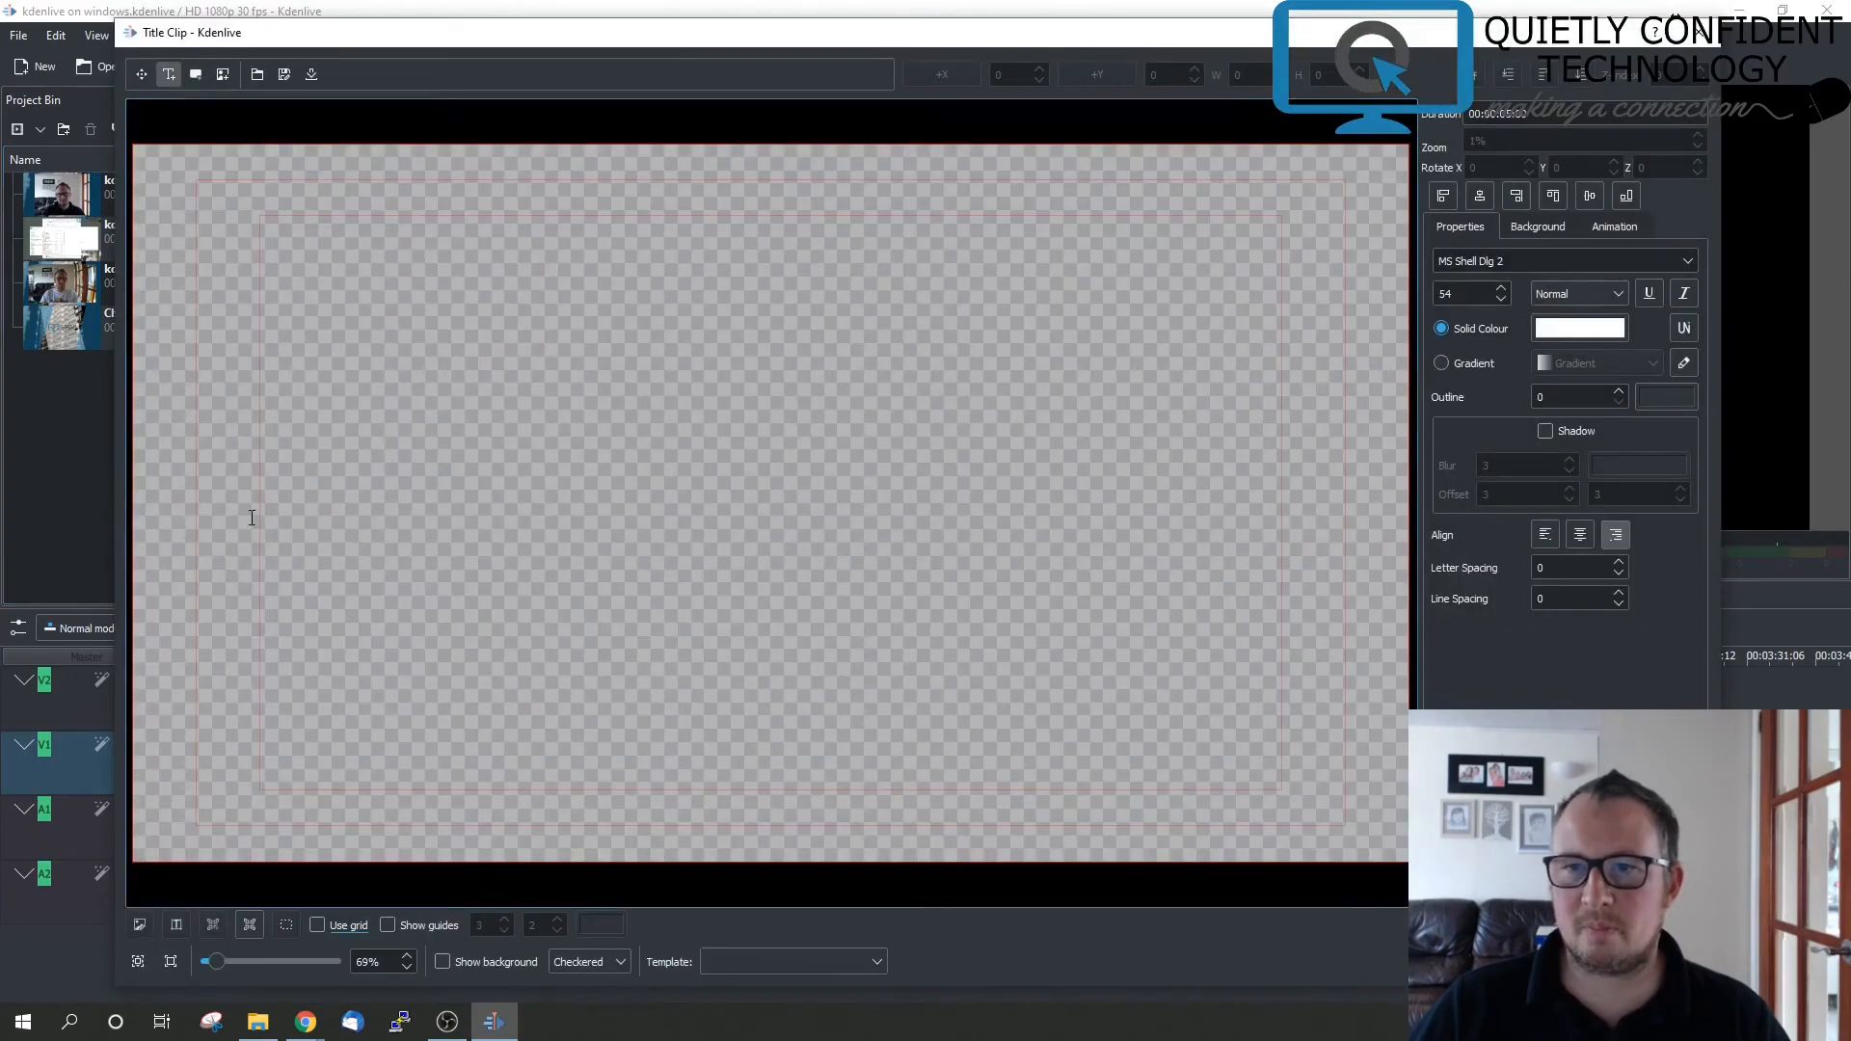
left_click(196, 75)
mouse_move(441, 551)
left_mouse_down()
mouse_move(849, 682)
mouse_move(975, 687)
left_mouse_up()
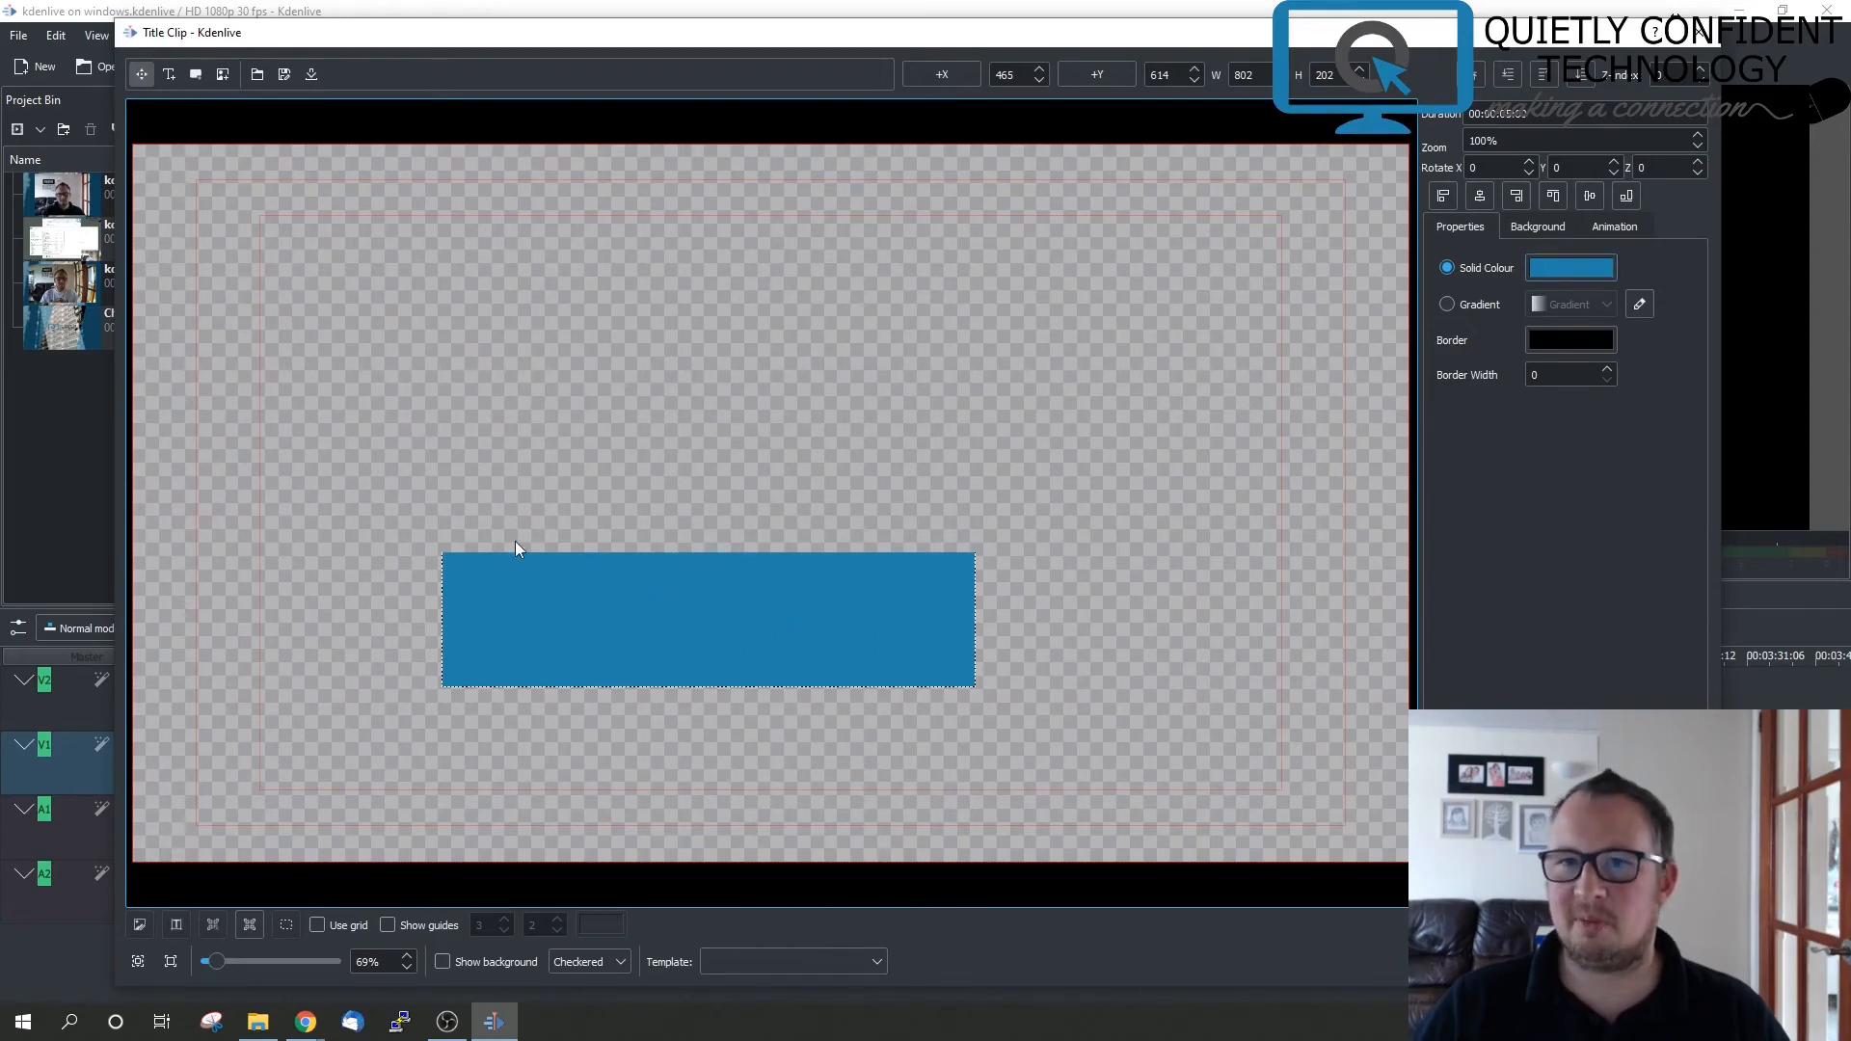
Add the text "This is a lie, I don't end up having to do it" above the blue rectangle, broken into two lines after "end"
left_click(169, 76)
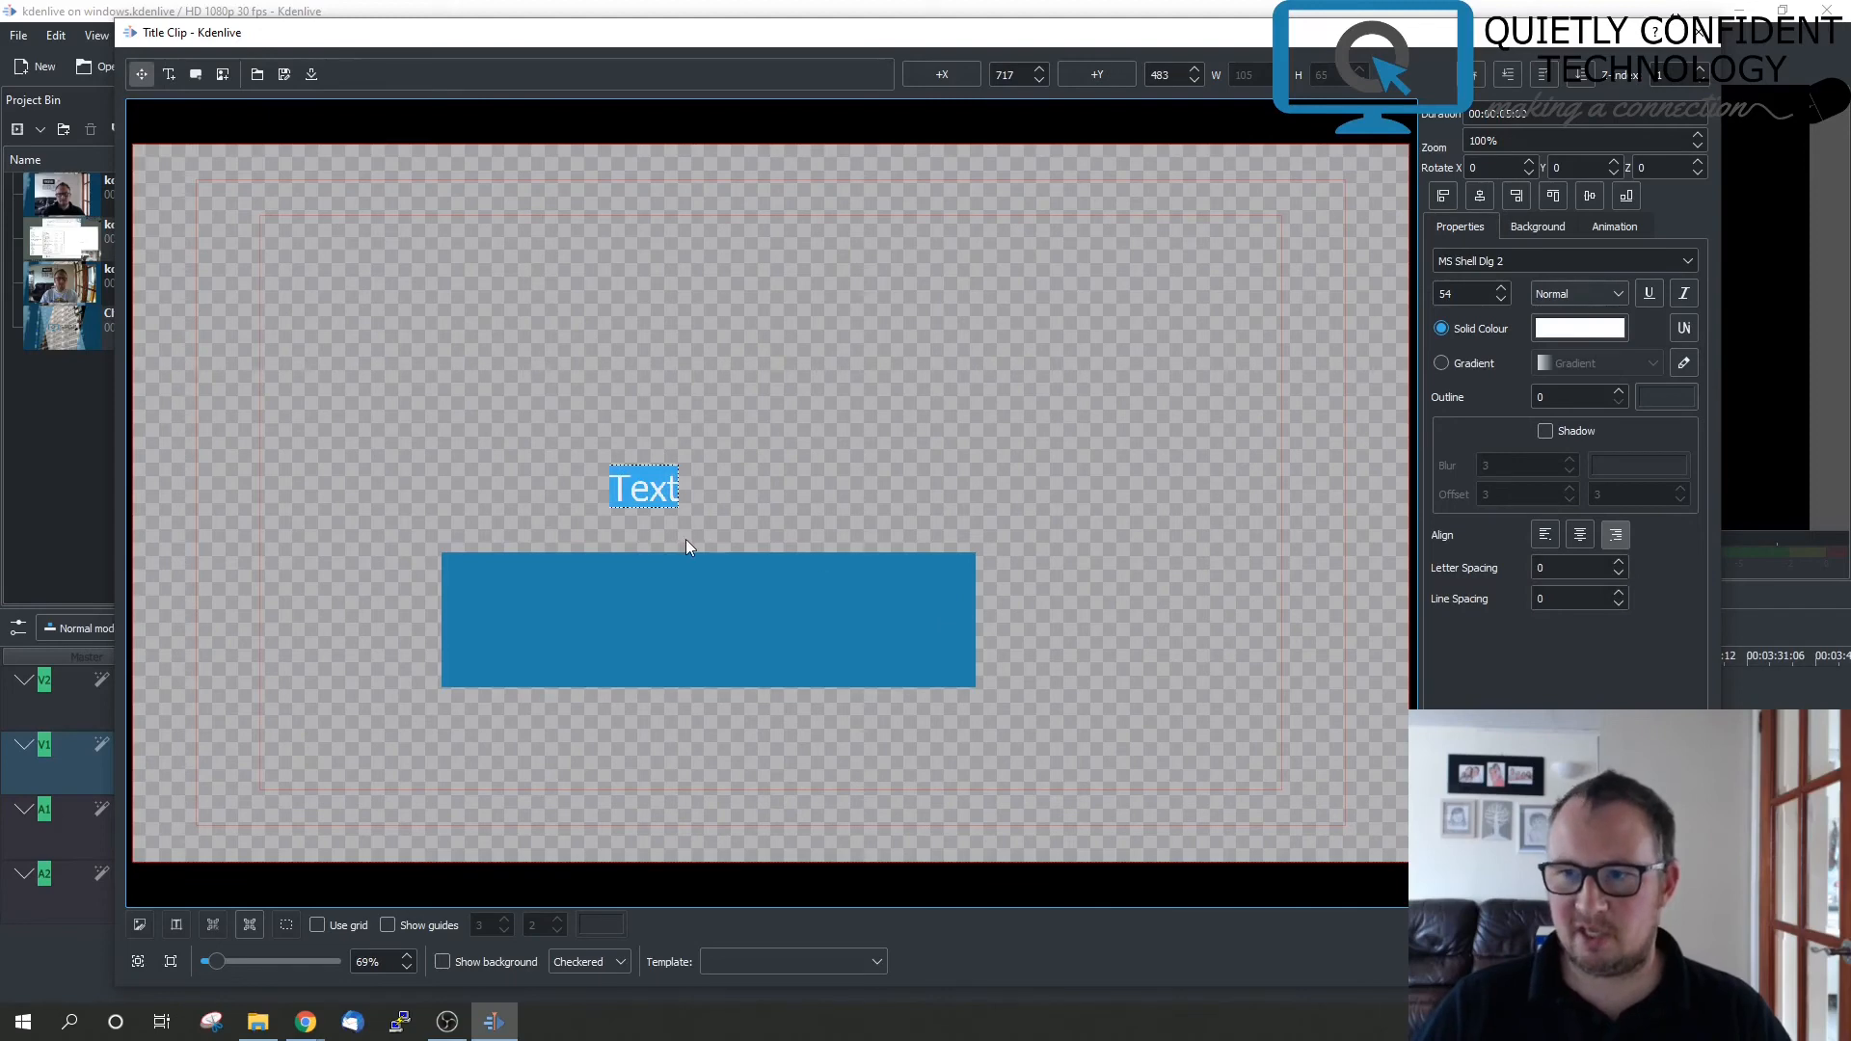
type("This")
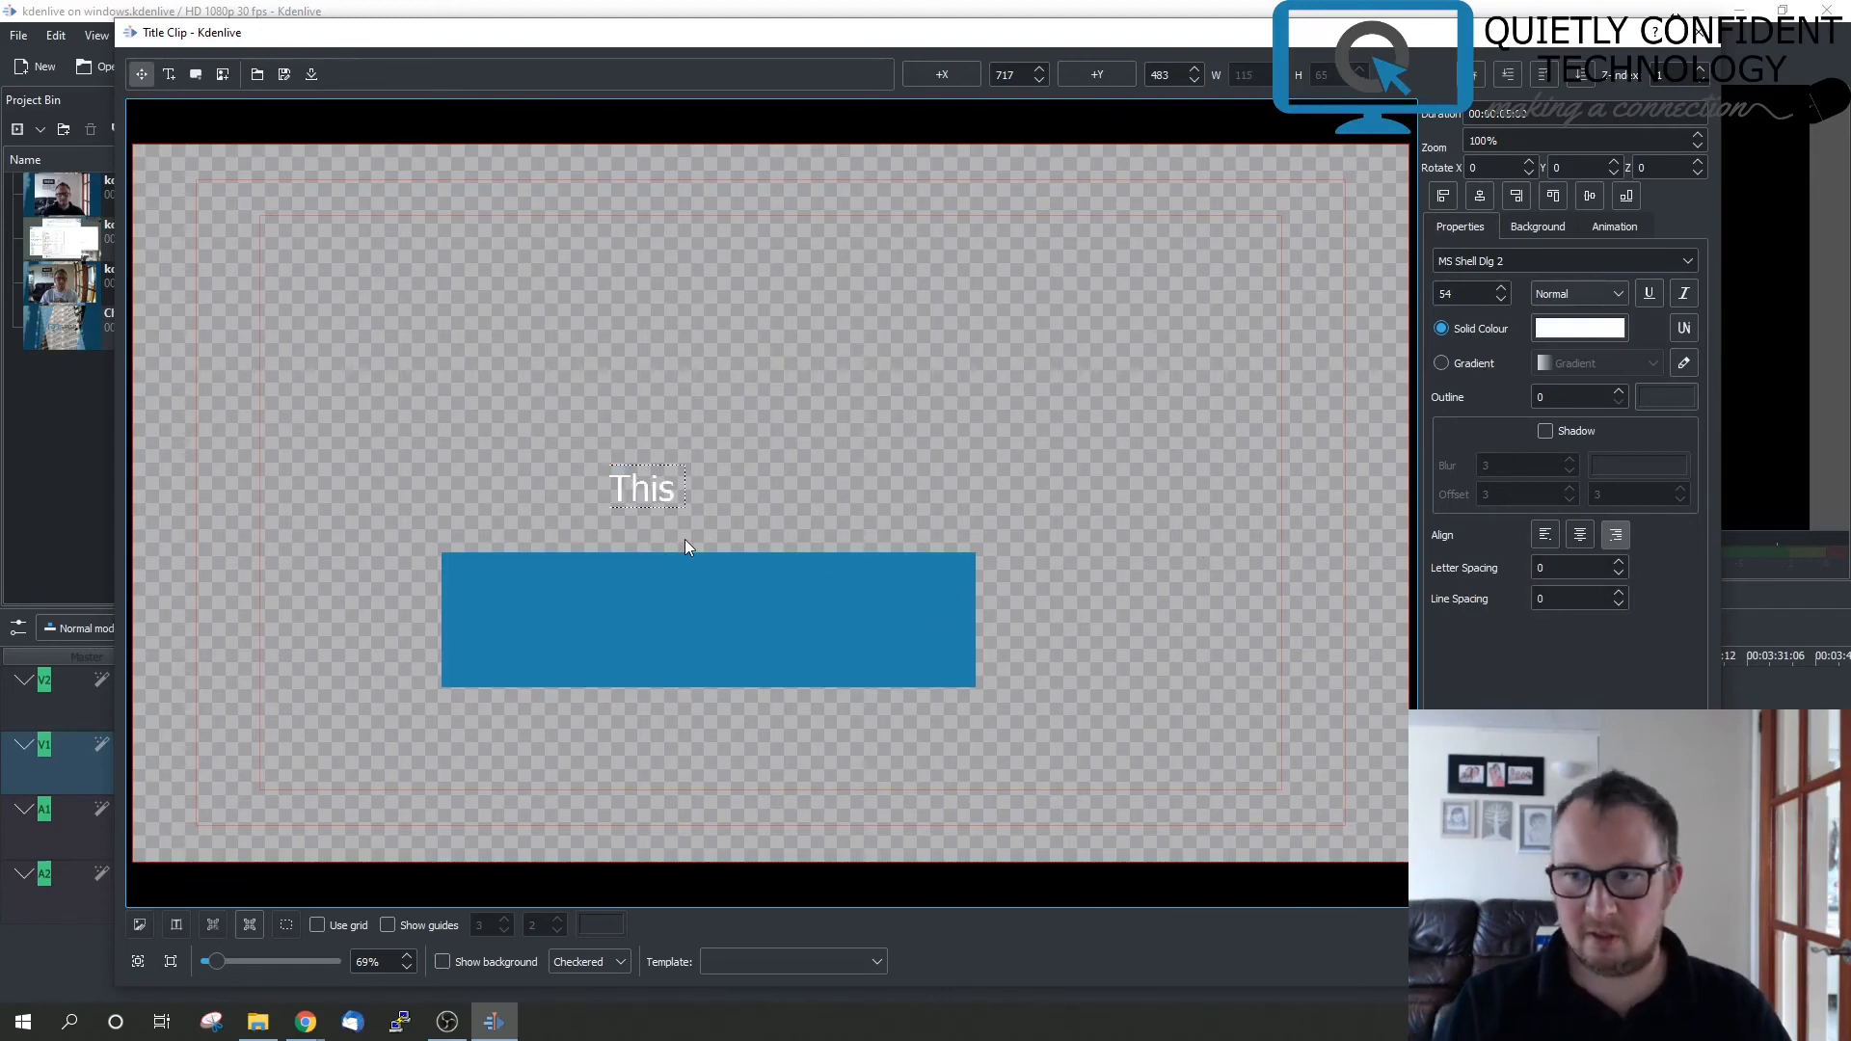
type(" is a lie")
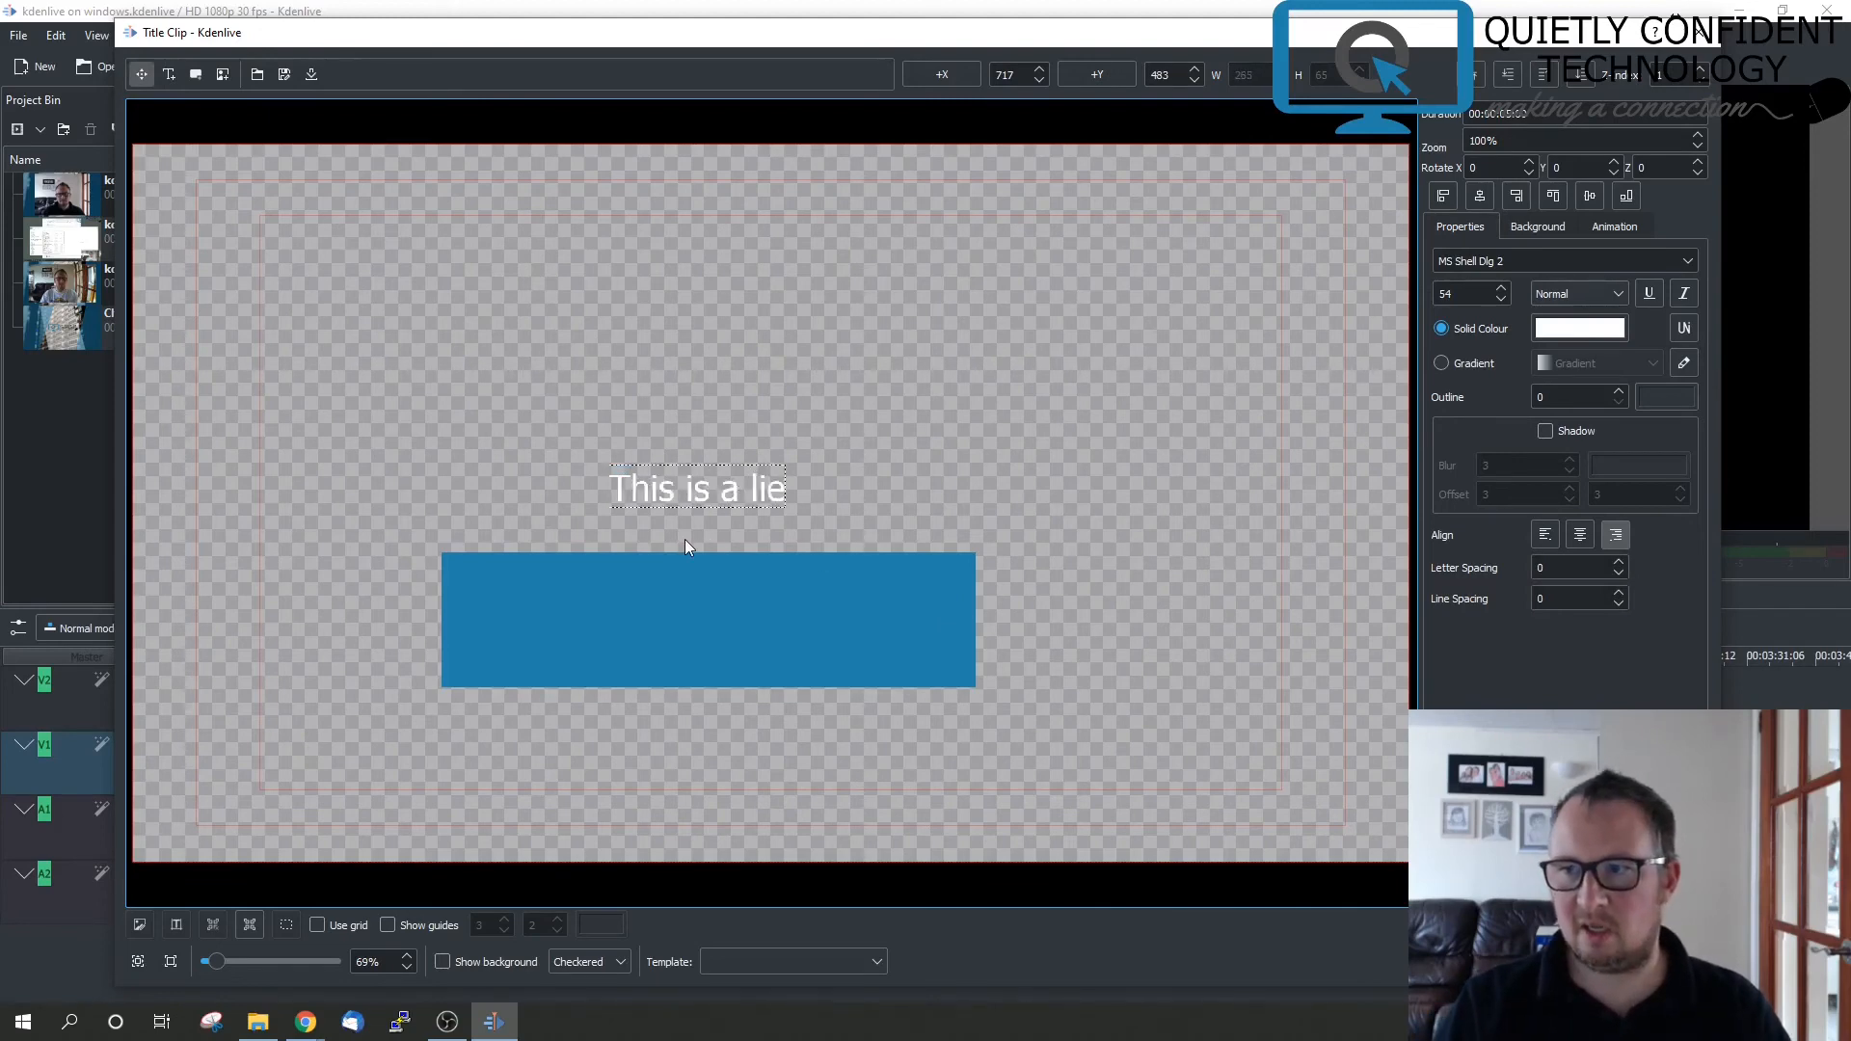
type(", I don't")
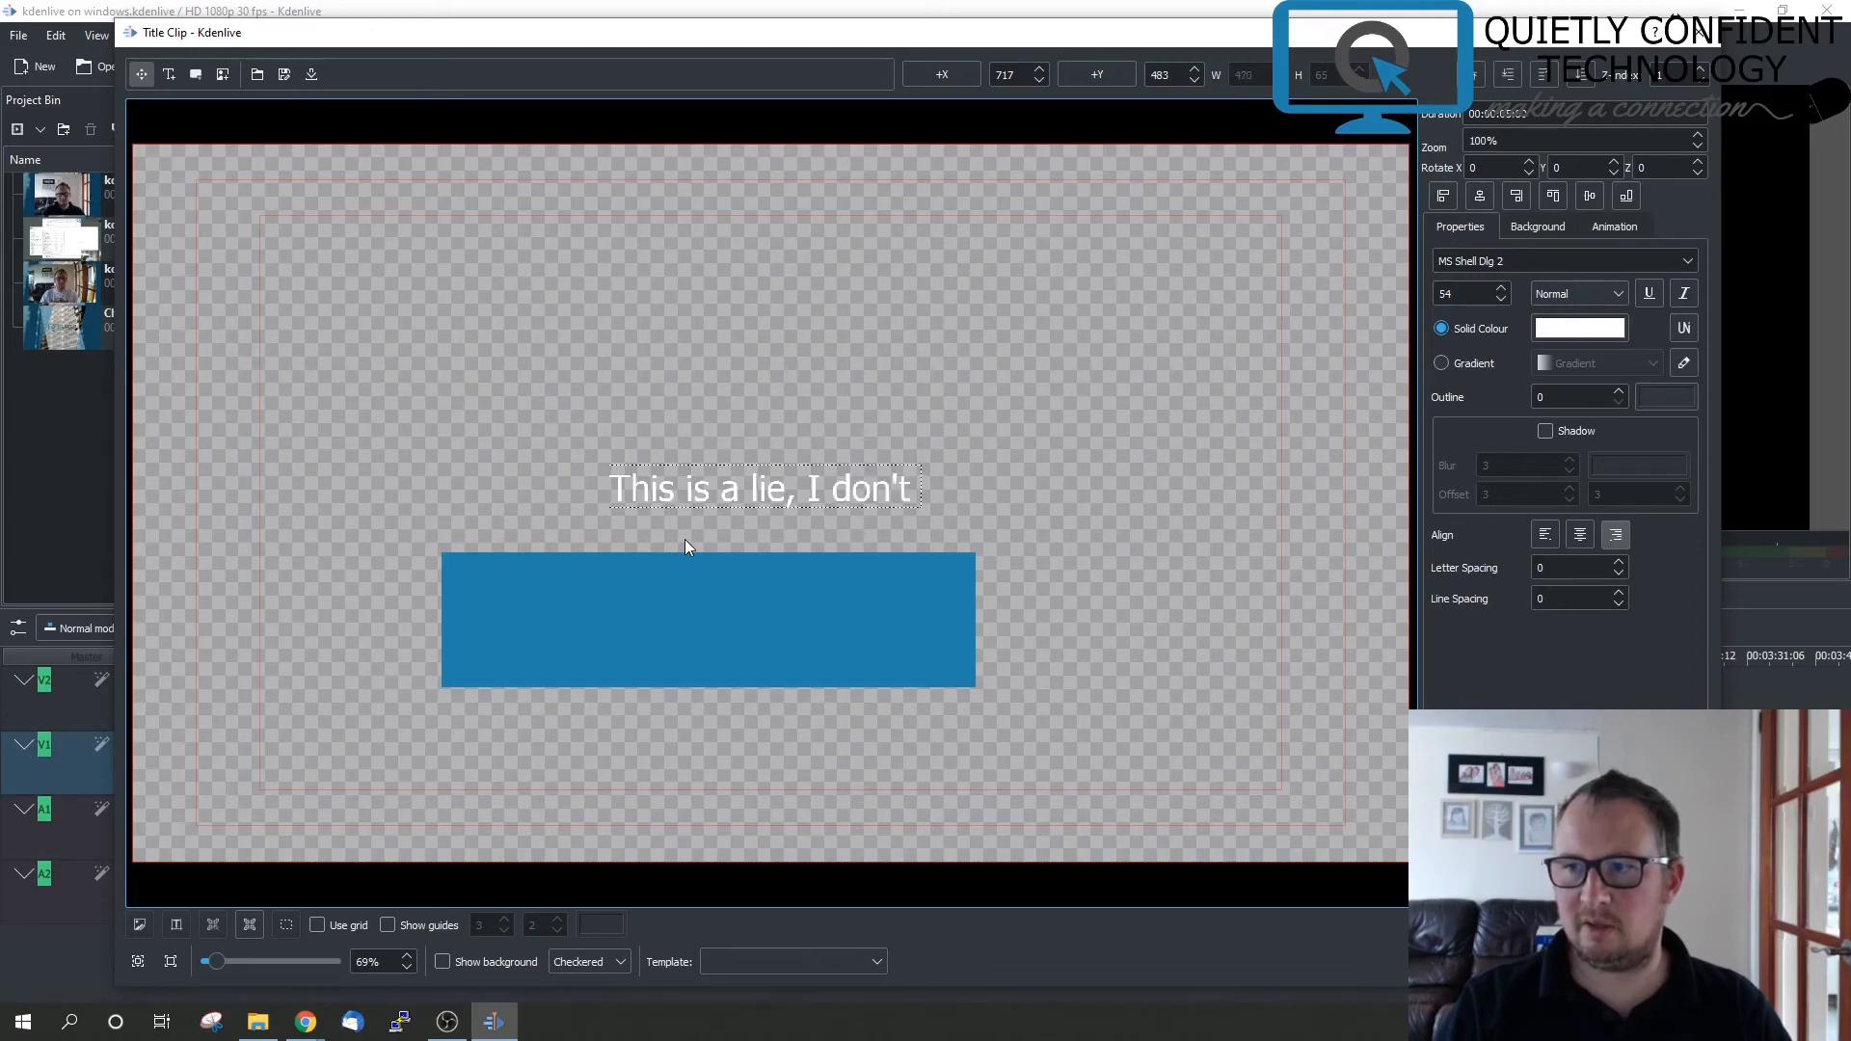
type(" end up havi")
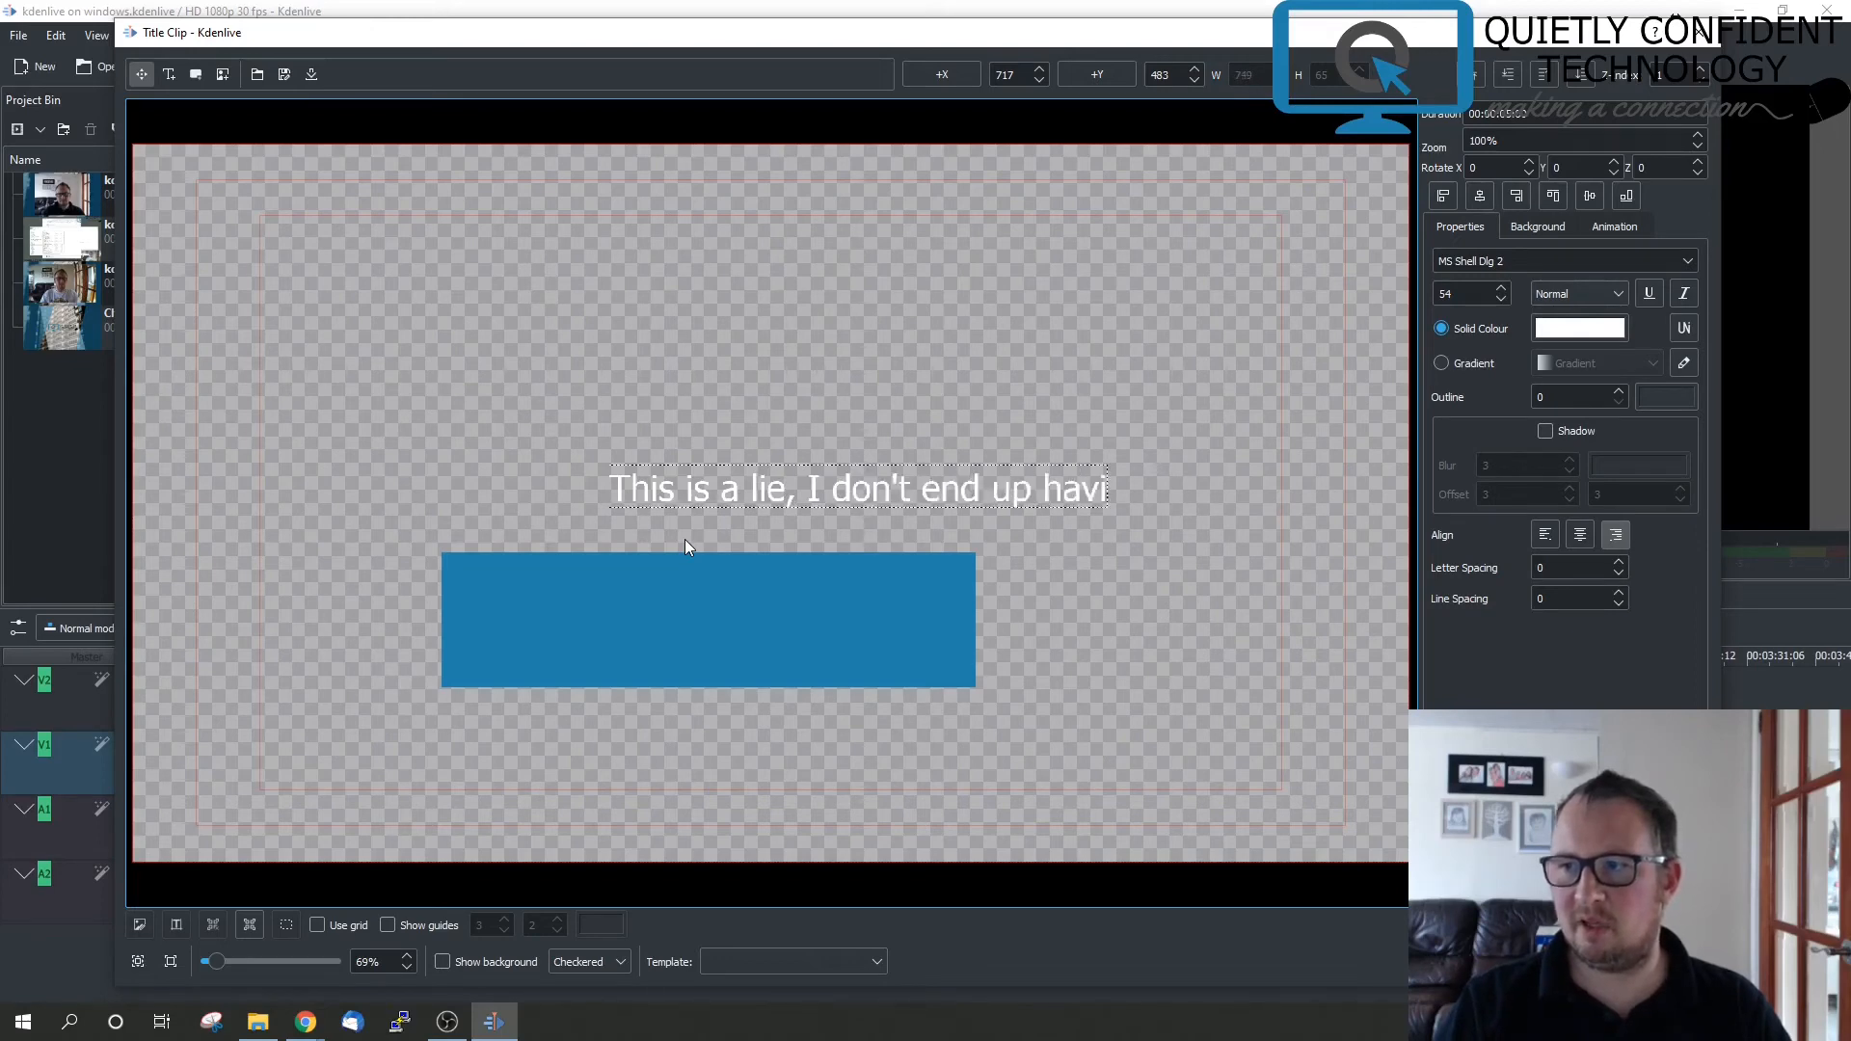
type("ng to do it")
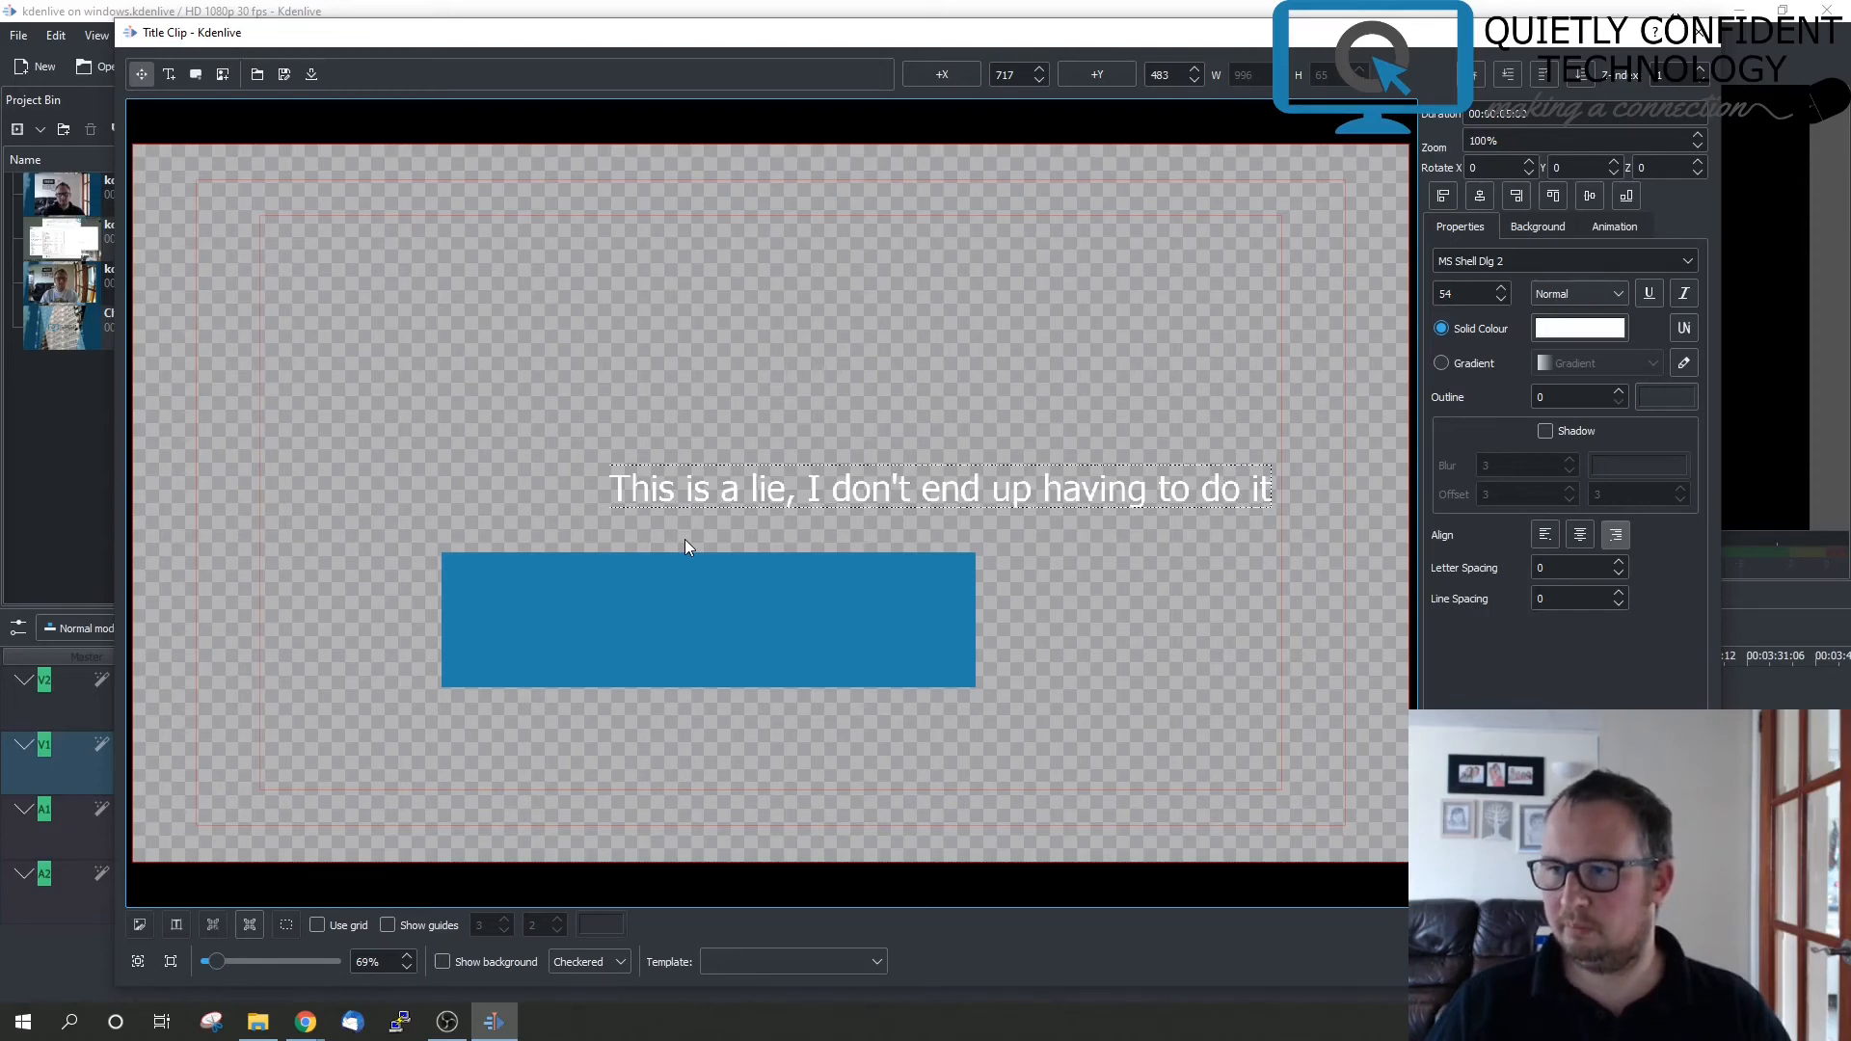
left_click(983, 497)
key("Return")
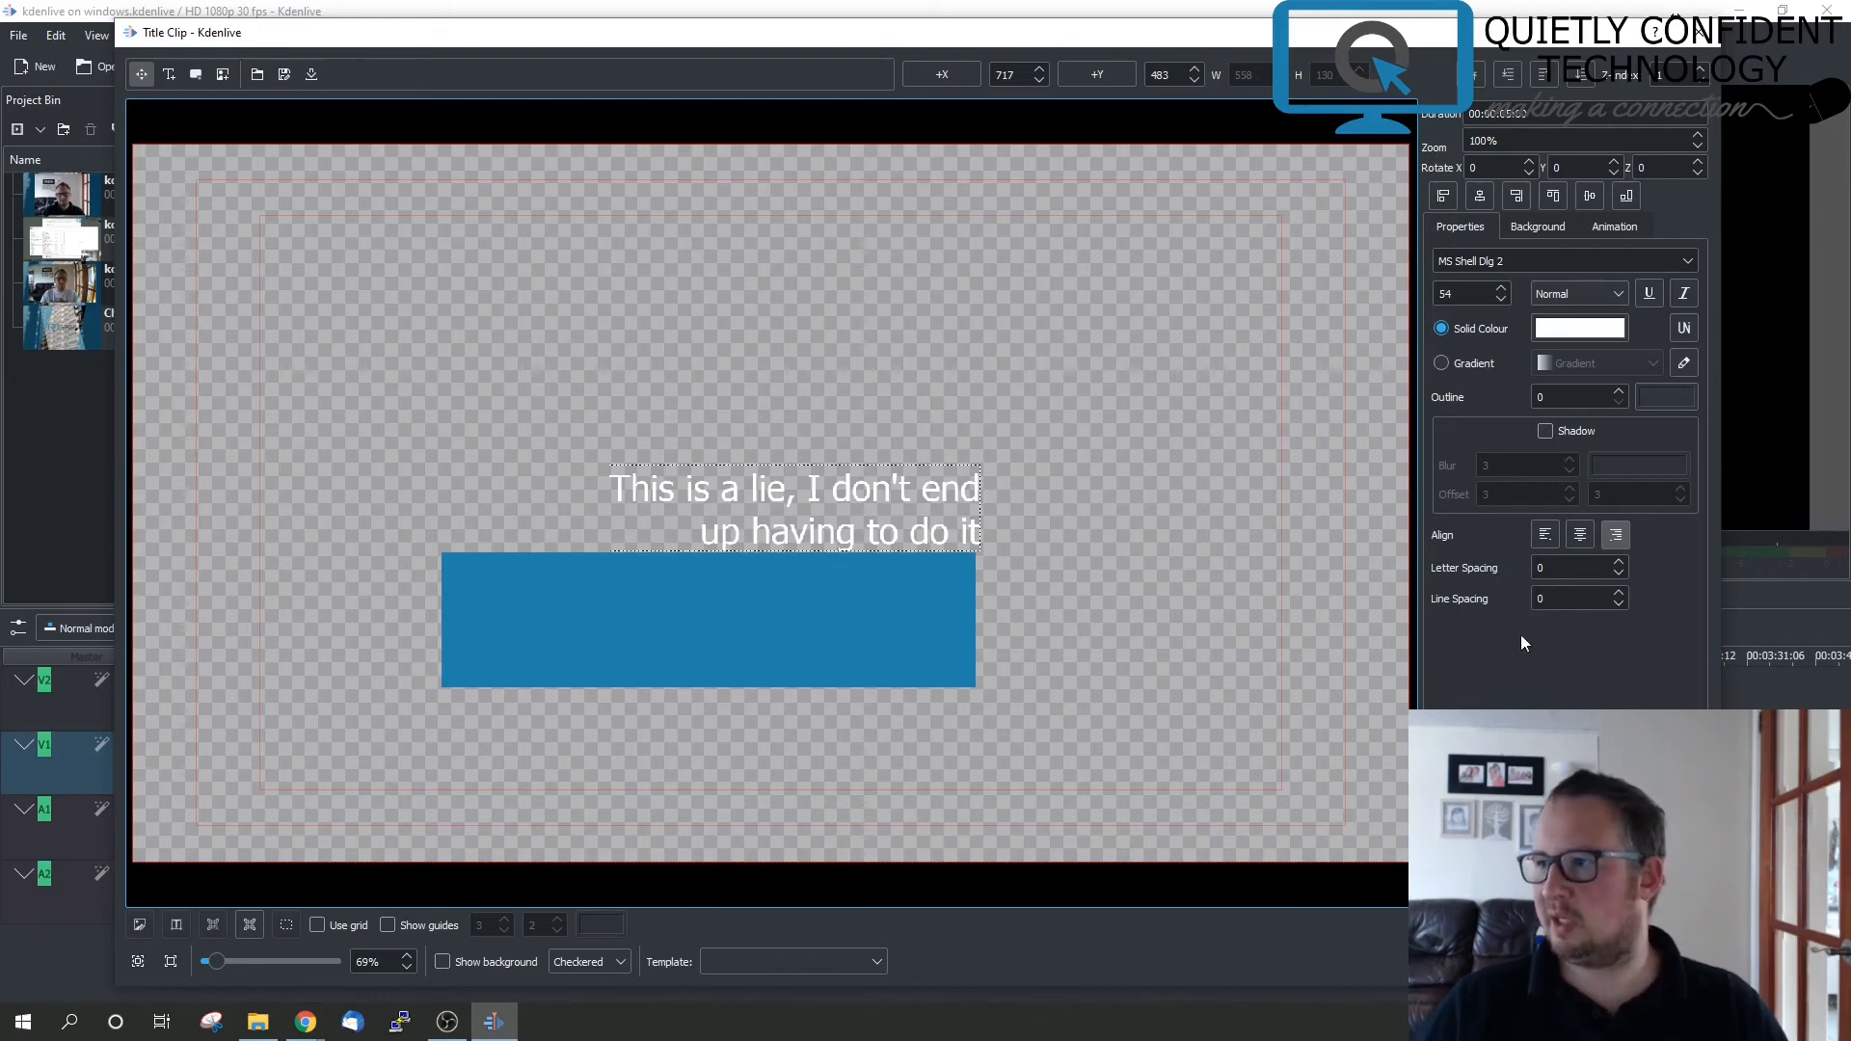
Centre the text's lines, centre the text item horizontally in the frame and align it to the lower safe margin
left_click(1580, 534)
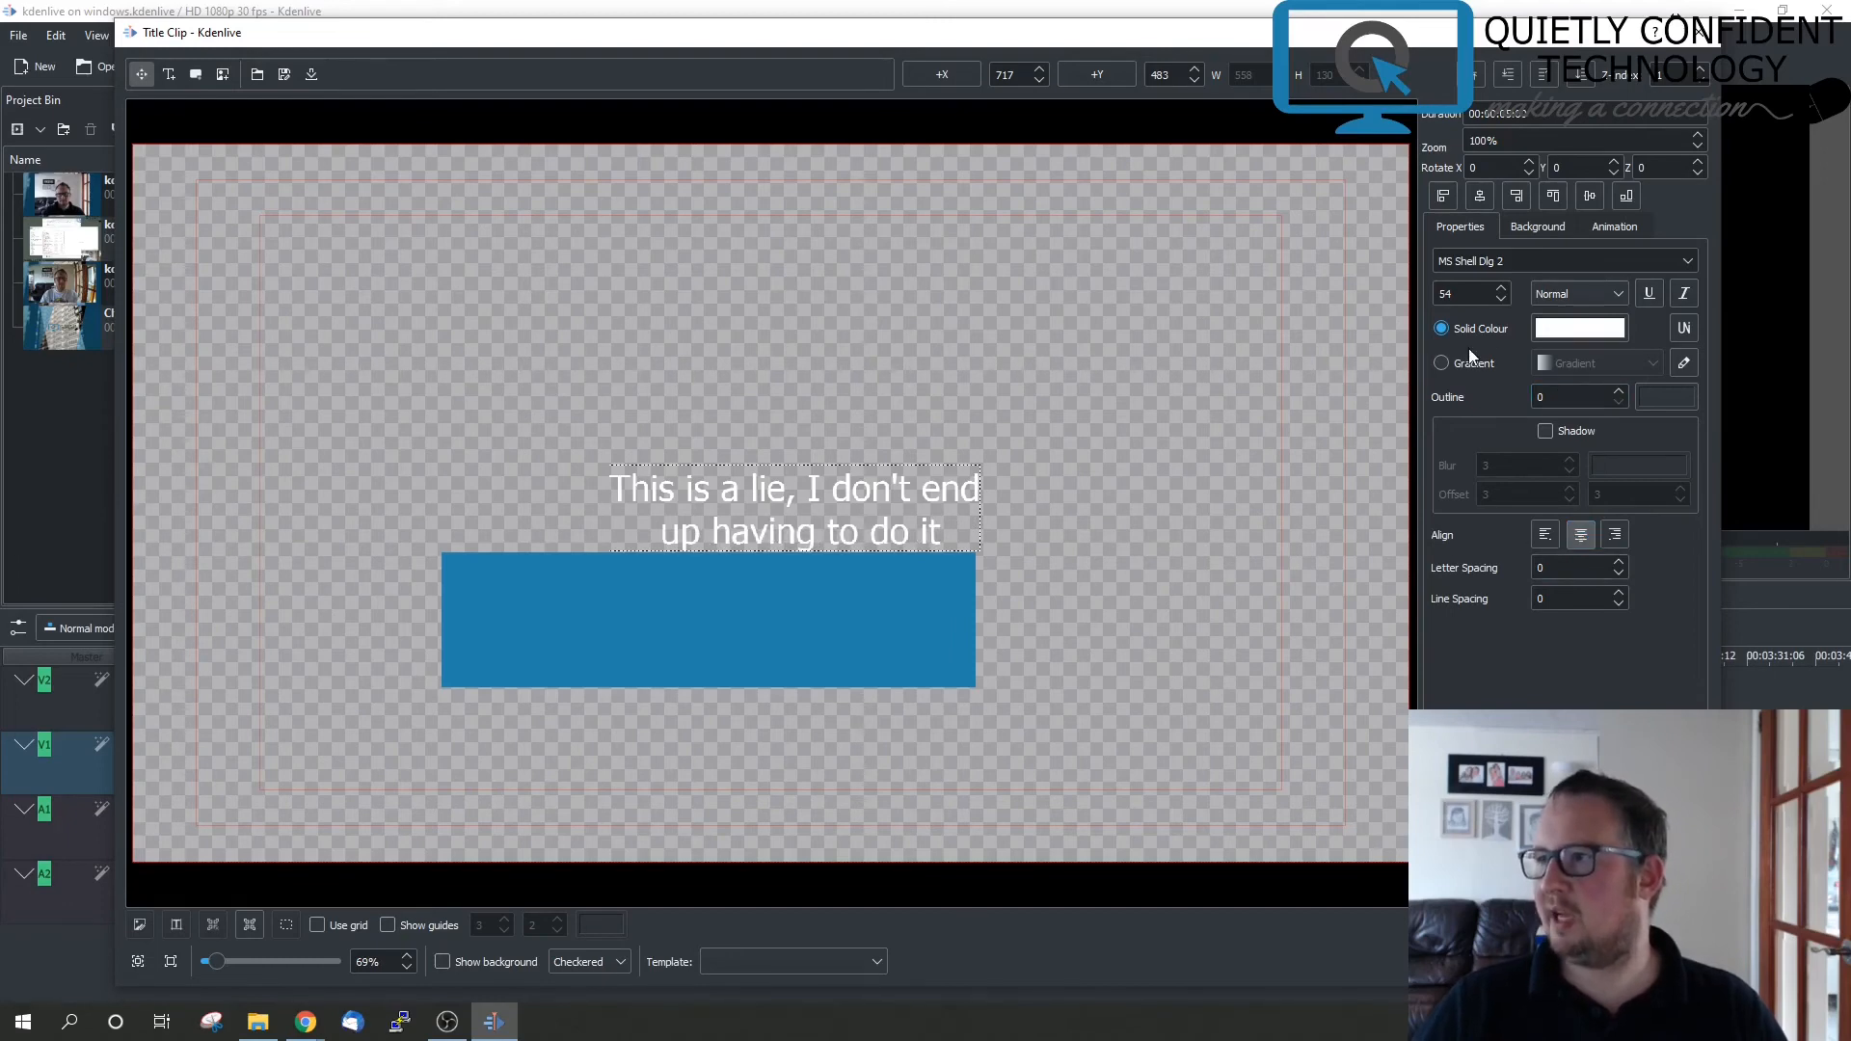
left_click(1480, 197)
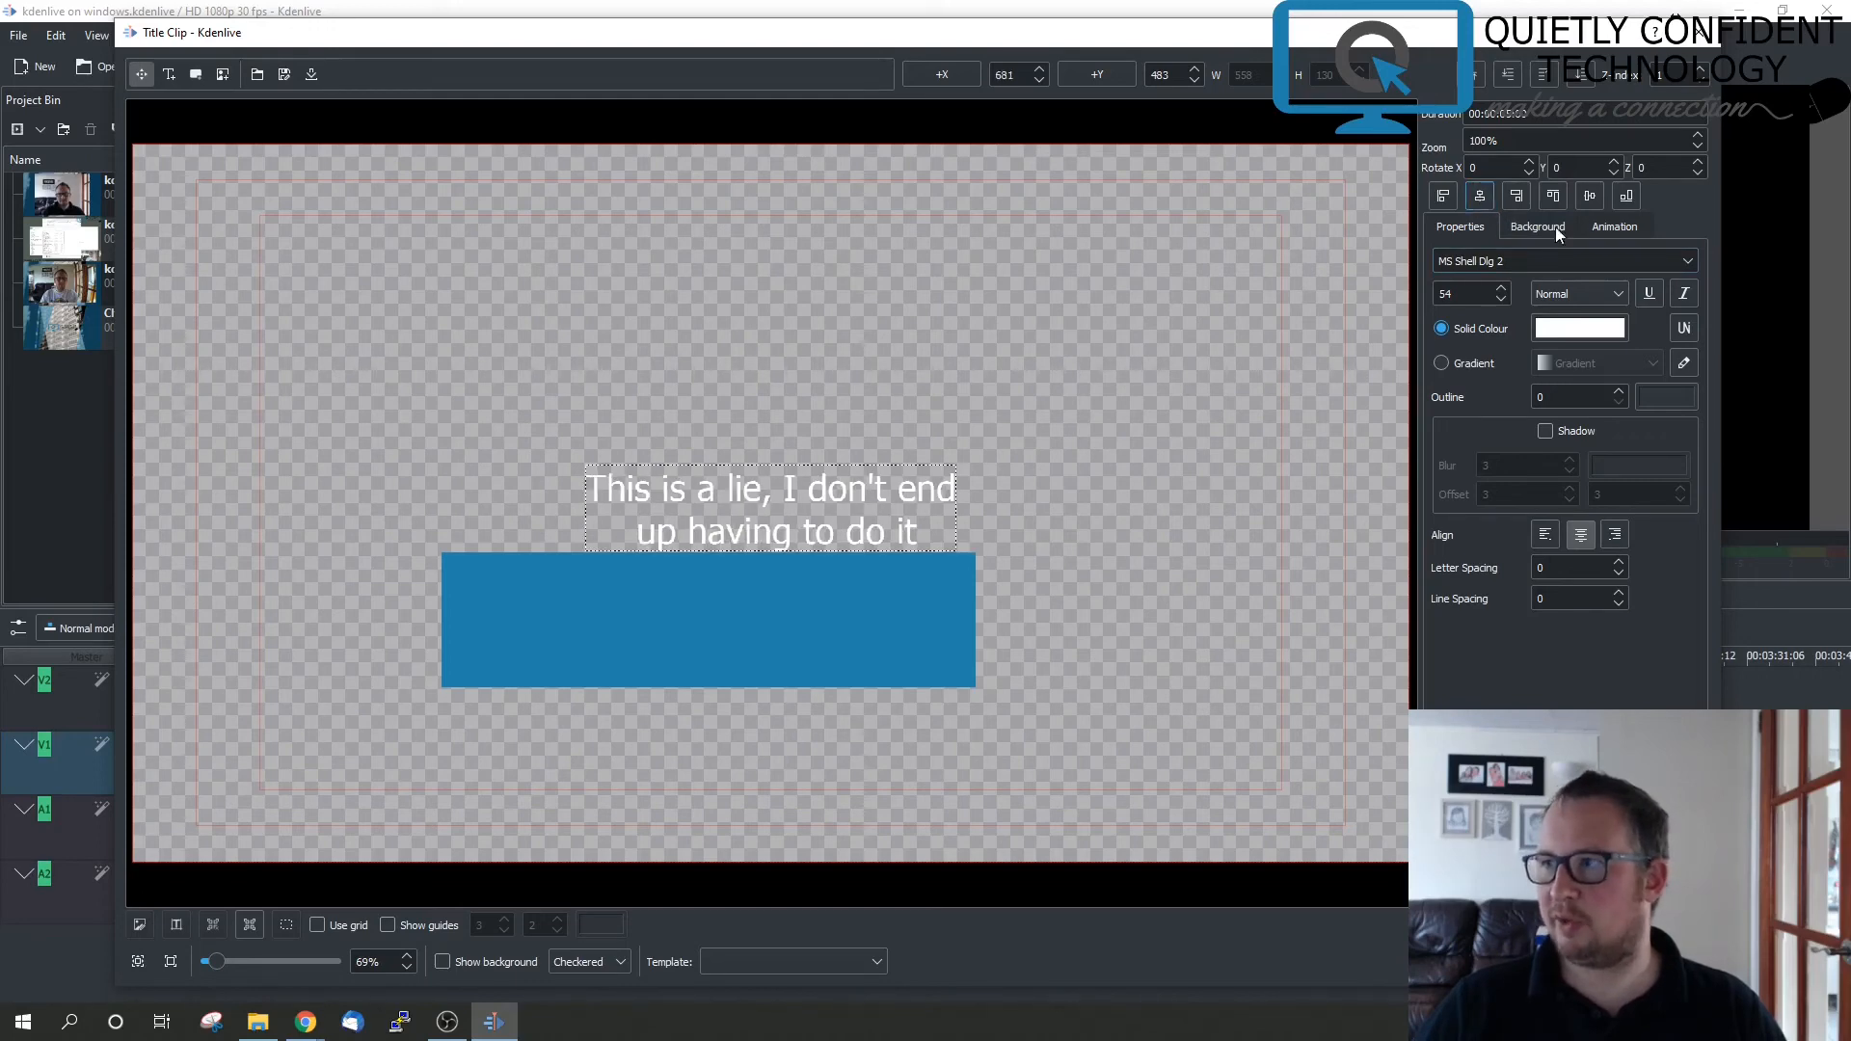
left_click(1628, 196)
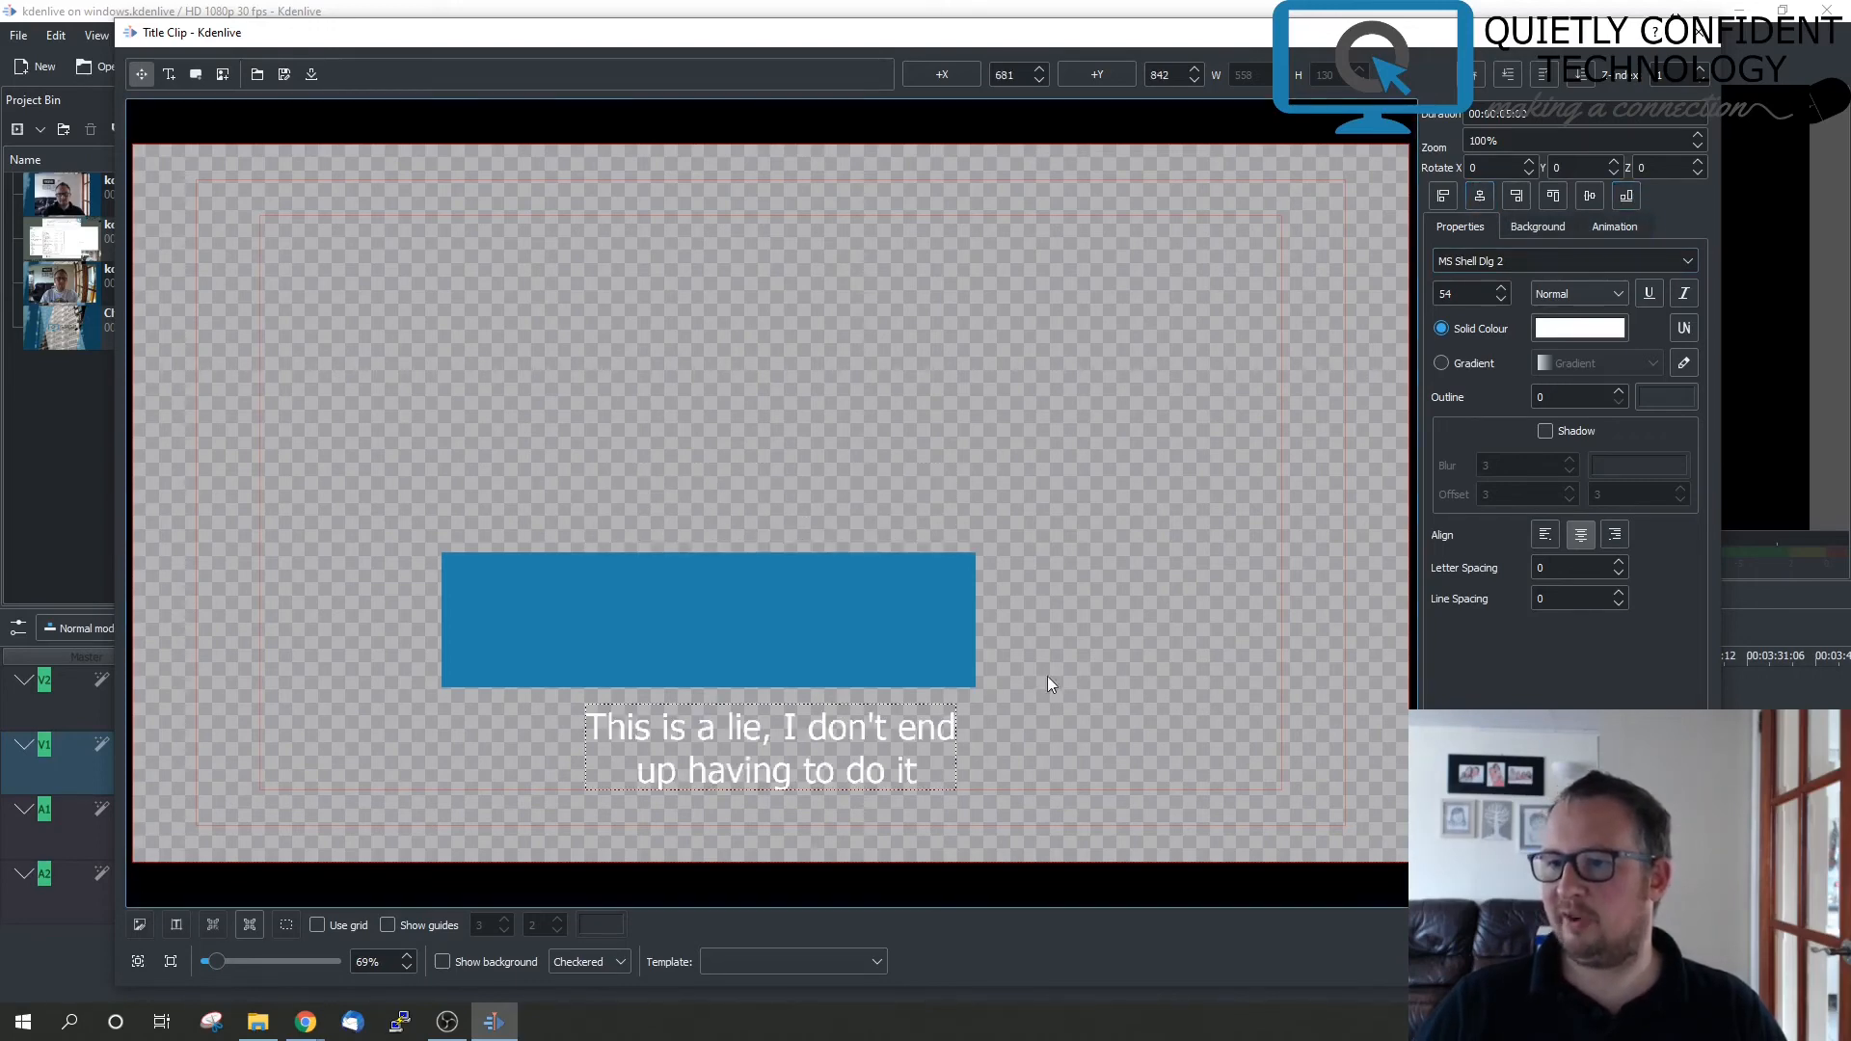
Centre the blue rectangle horizontally in the frame and align it to the lower safe margin, behind the text
left_click(621, 608)
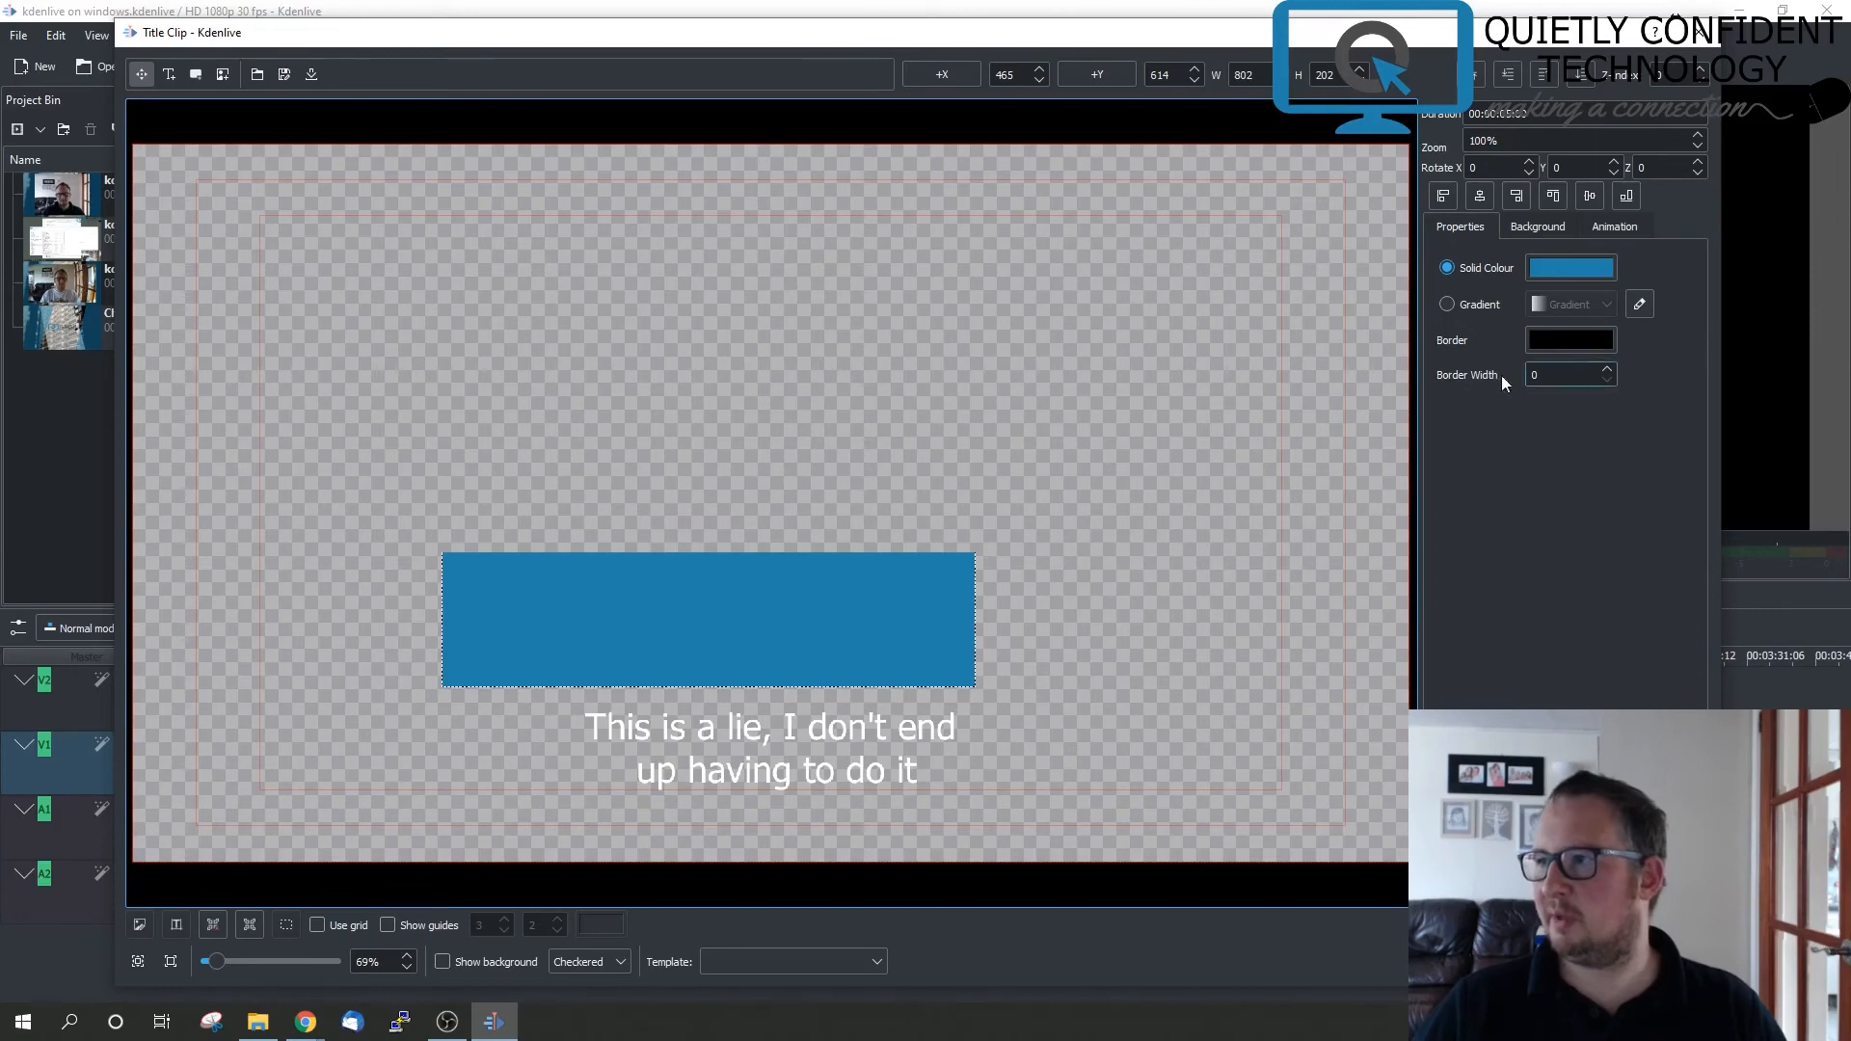
left_click(1479, 195)
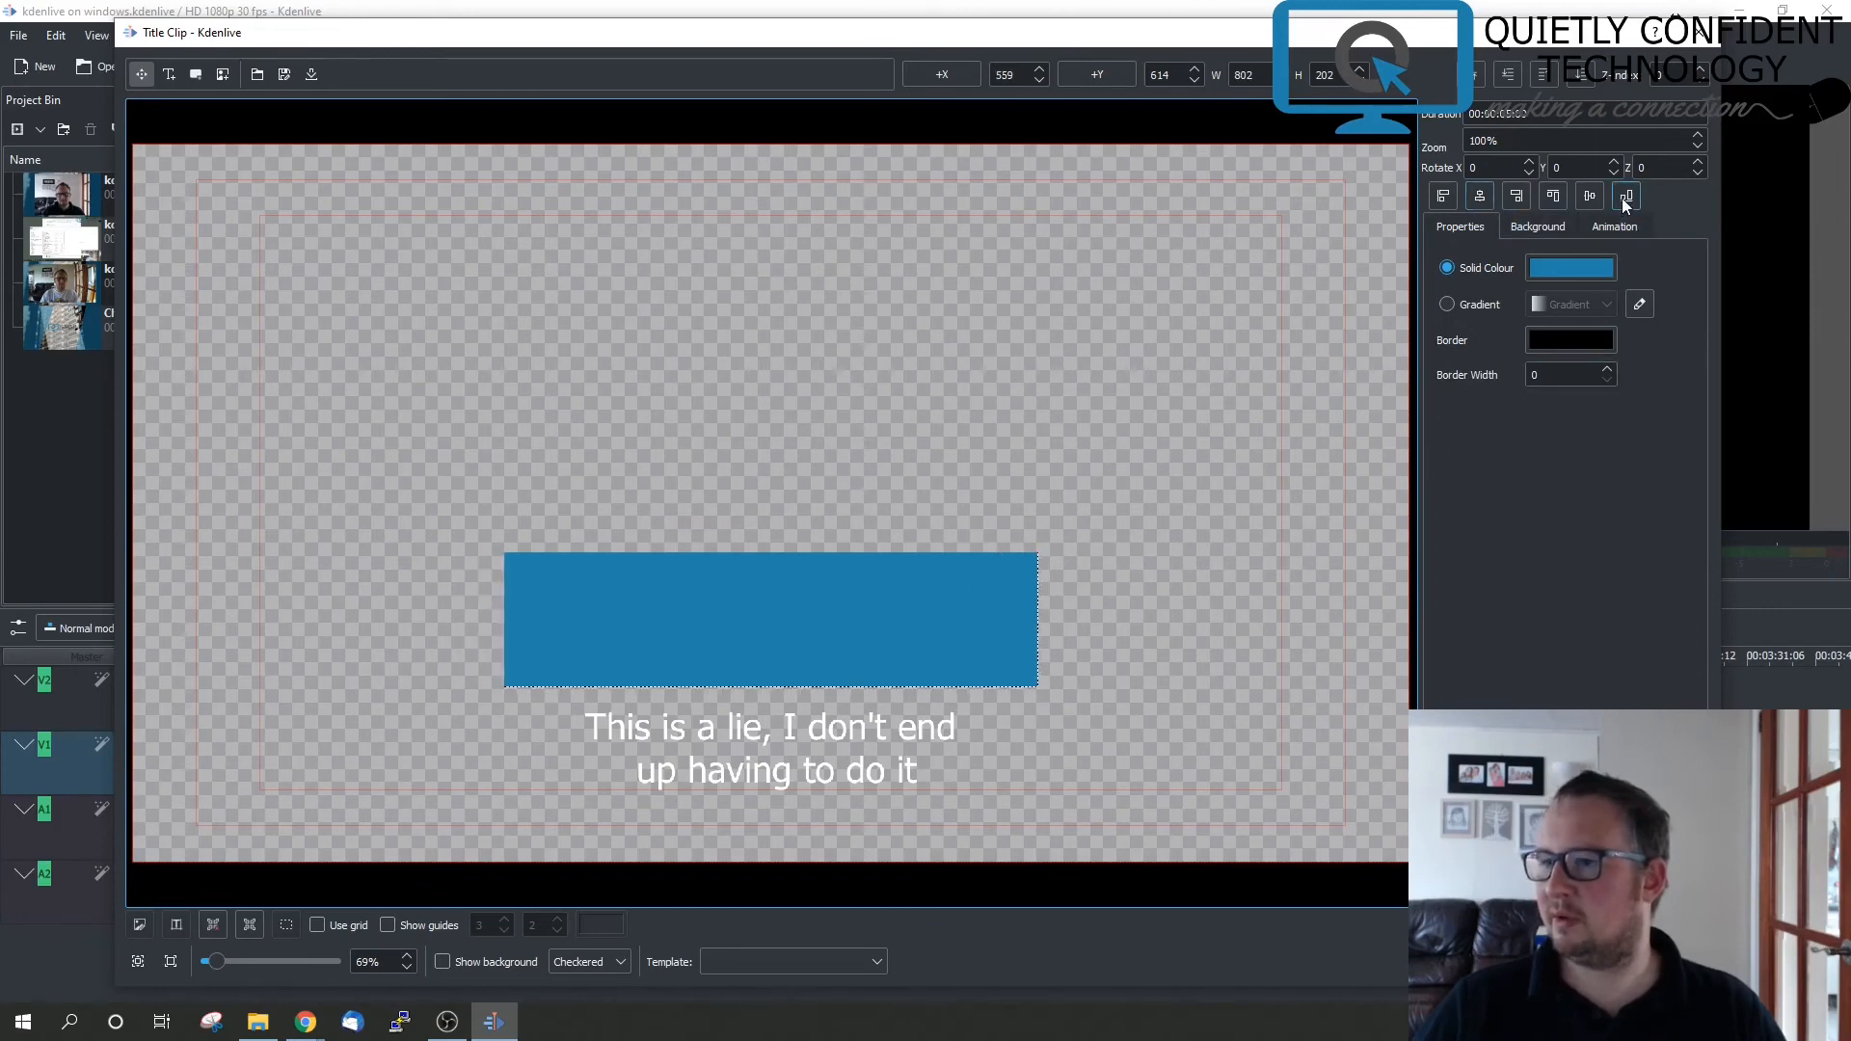
left_click(1626, 199)
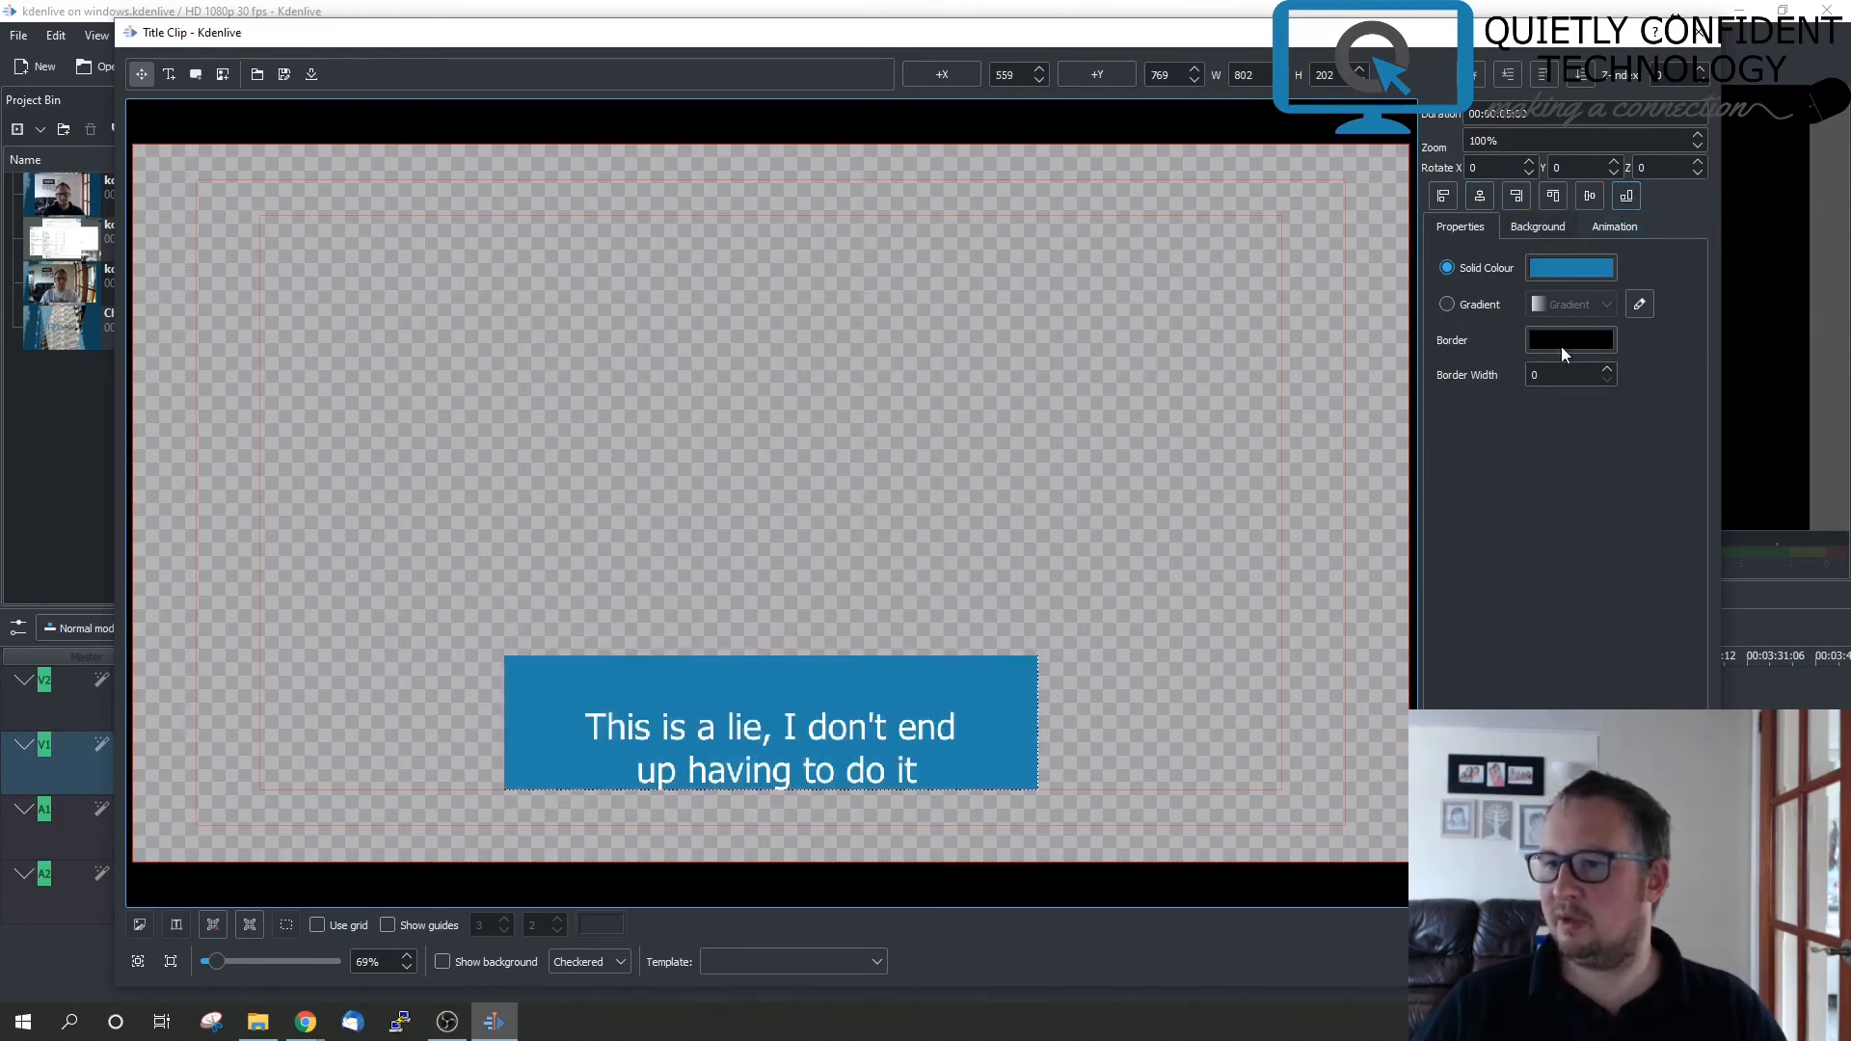
Move the text up inside the blue rectangle to X 681, Y 807
left_click(790, 730)
left_click_drag(790, 732, 792, 715)
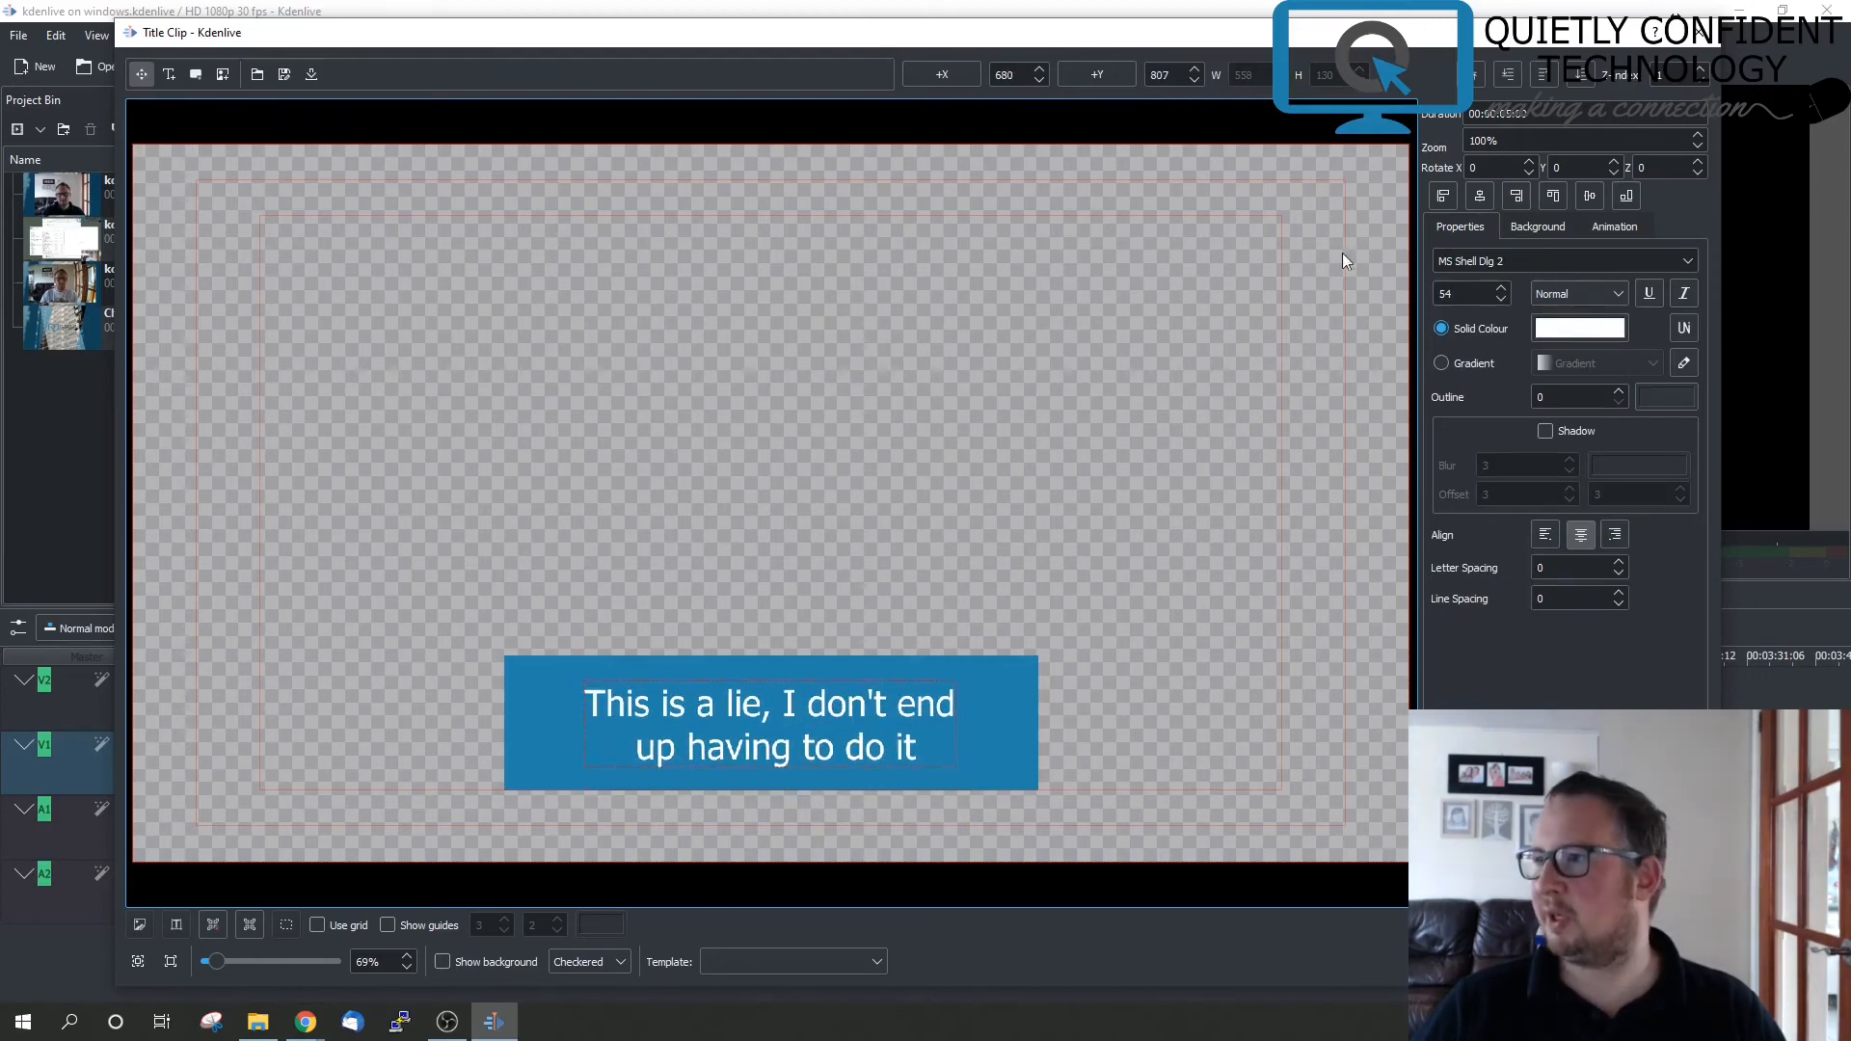
key("Right")
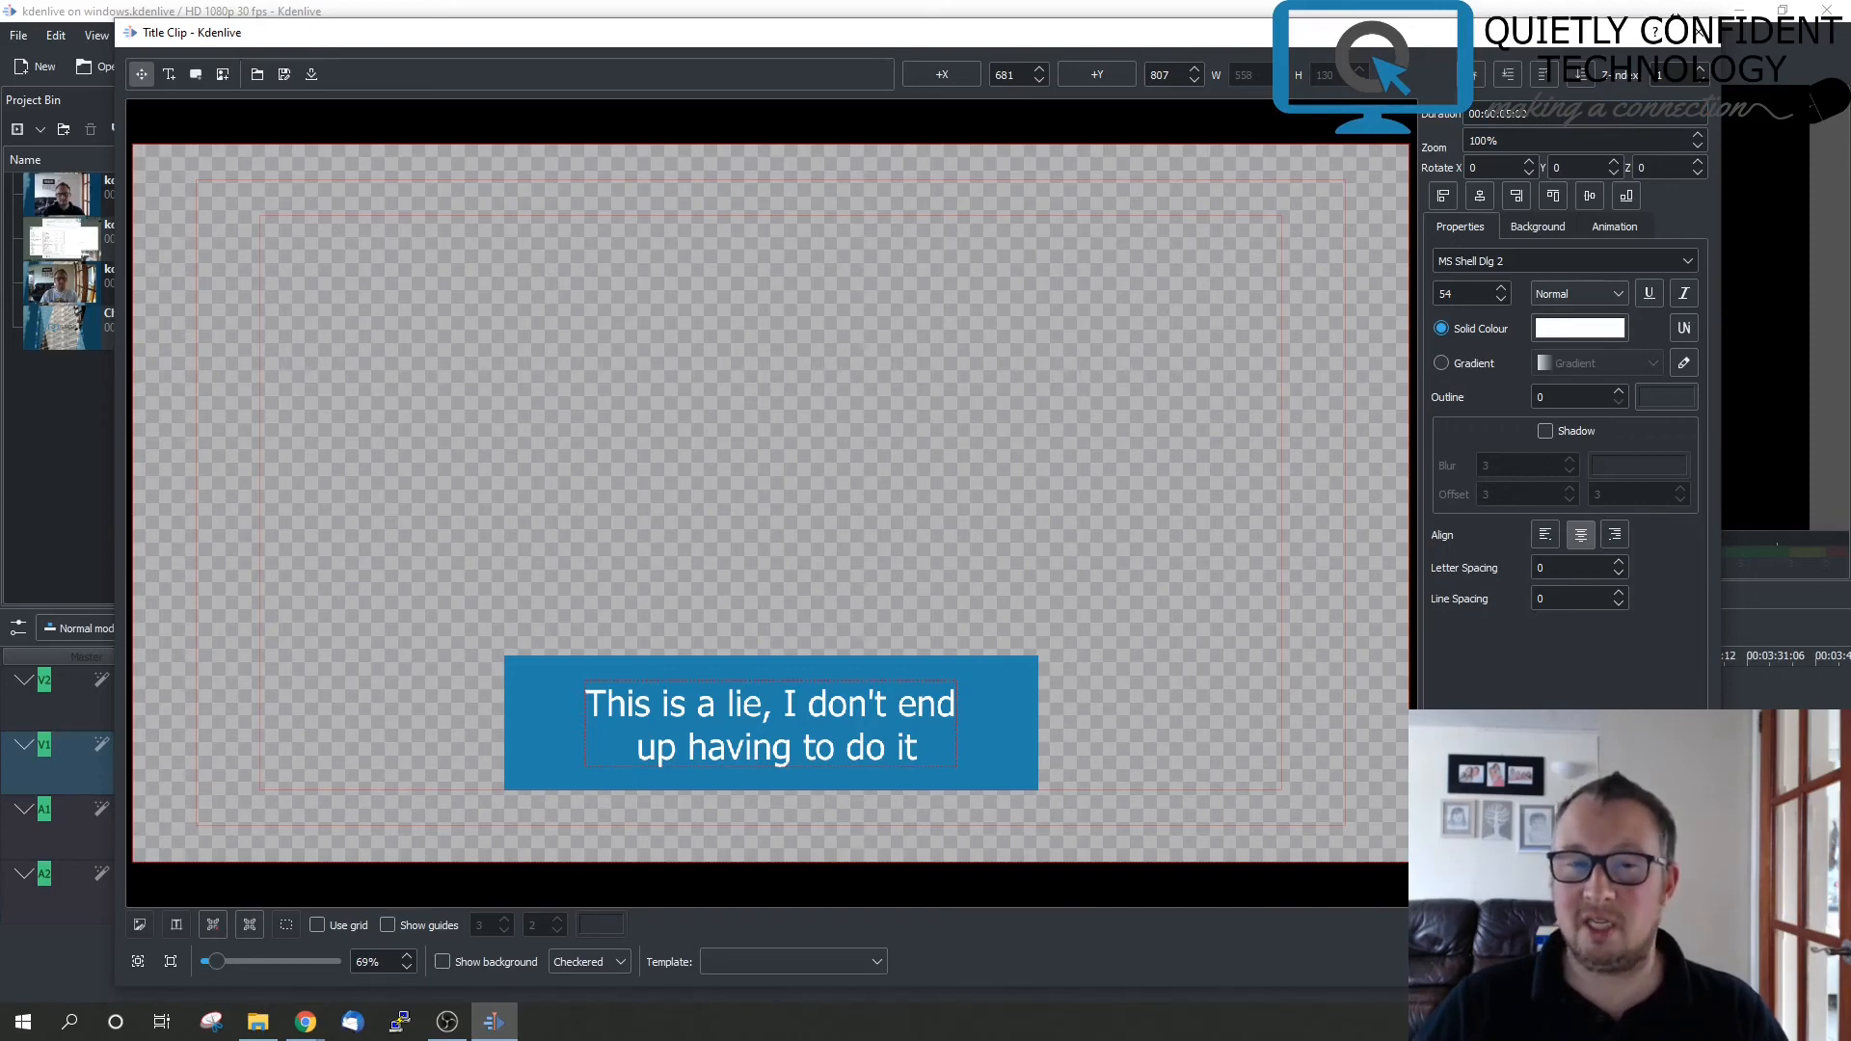
Finish the title clip and place it on track V2 above the part1 clip, starting at the playhead position 00:01:59:22
left_click(1580, 961)
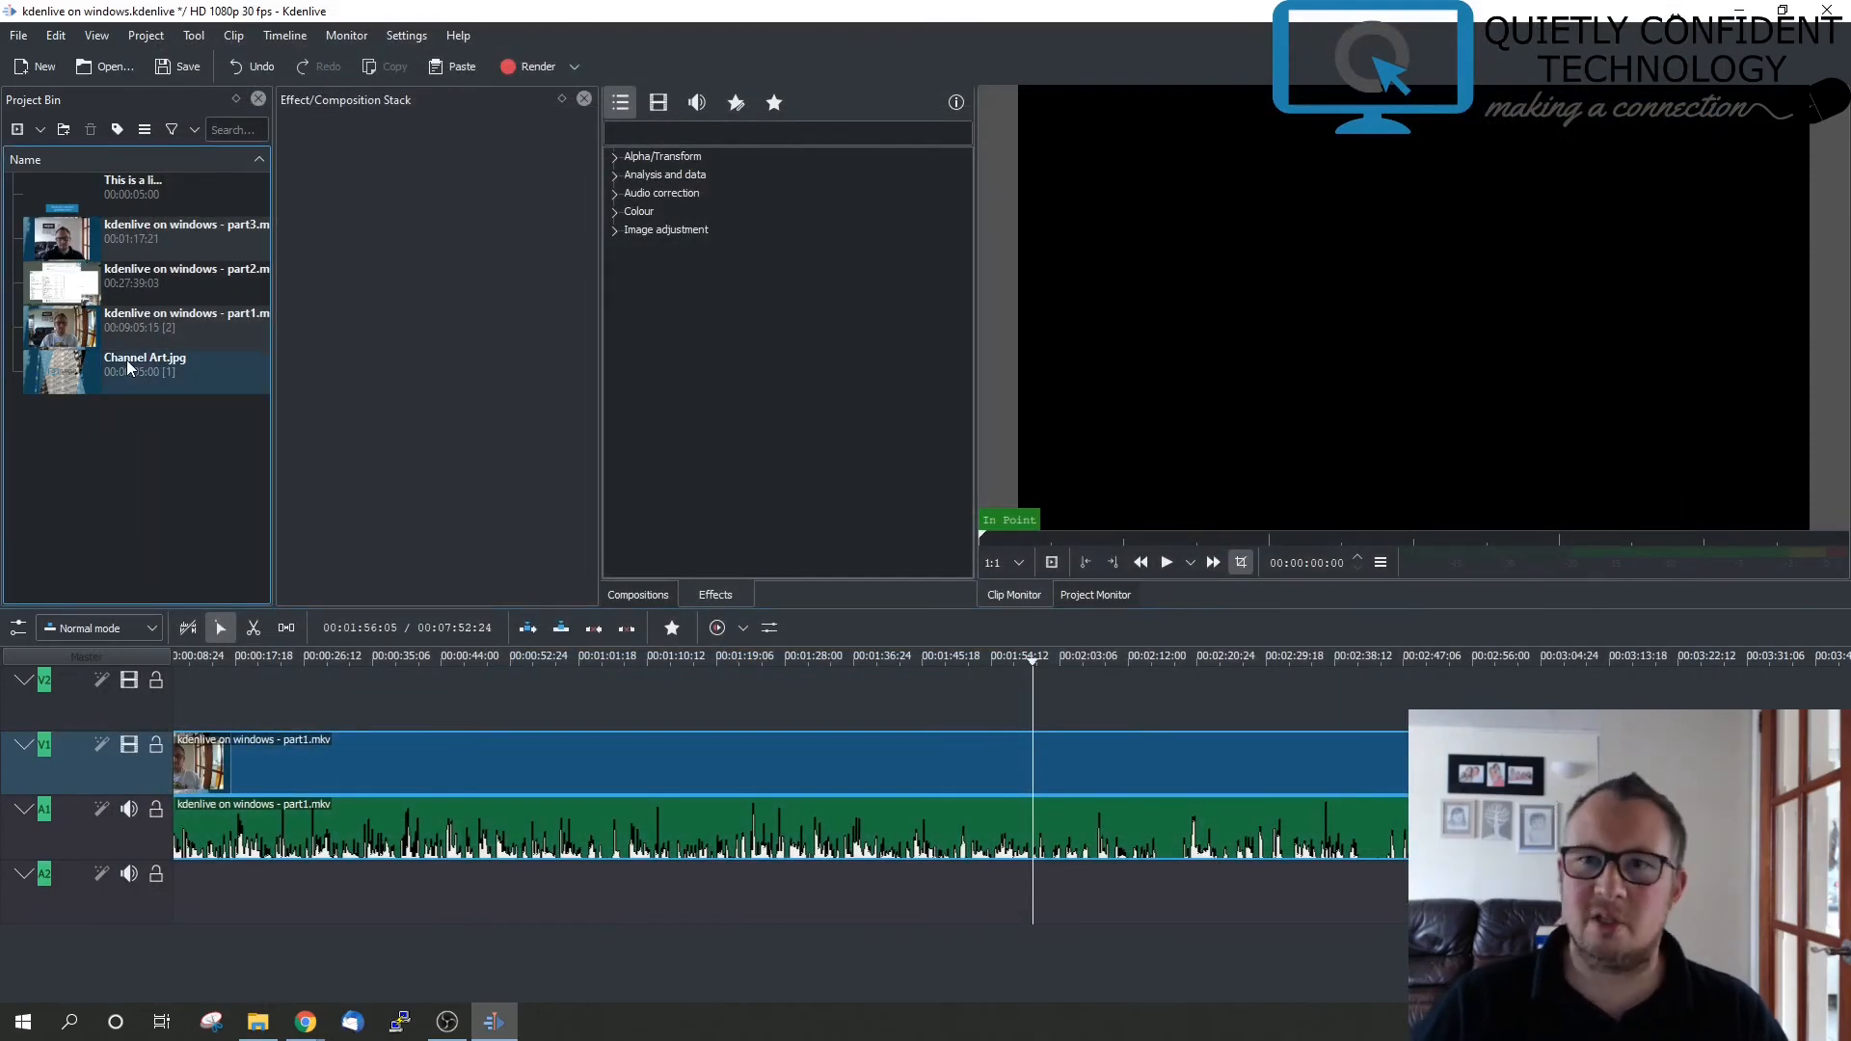
left_click(144, 191)
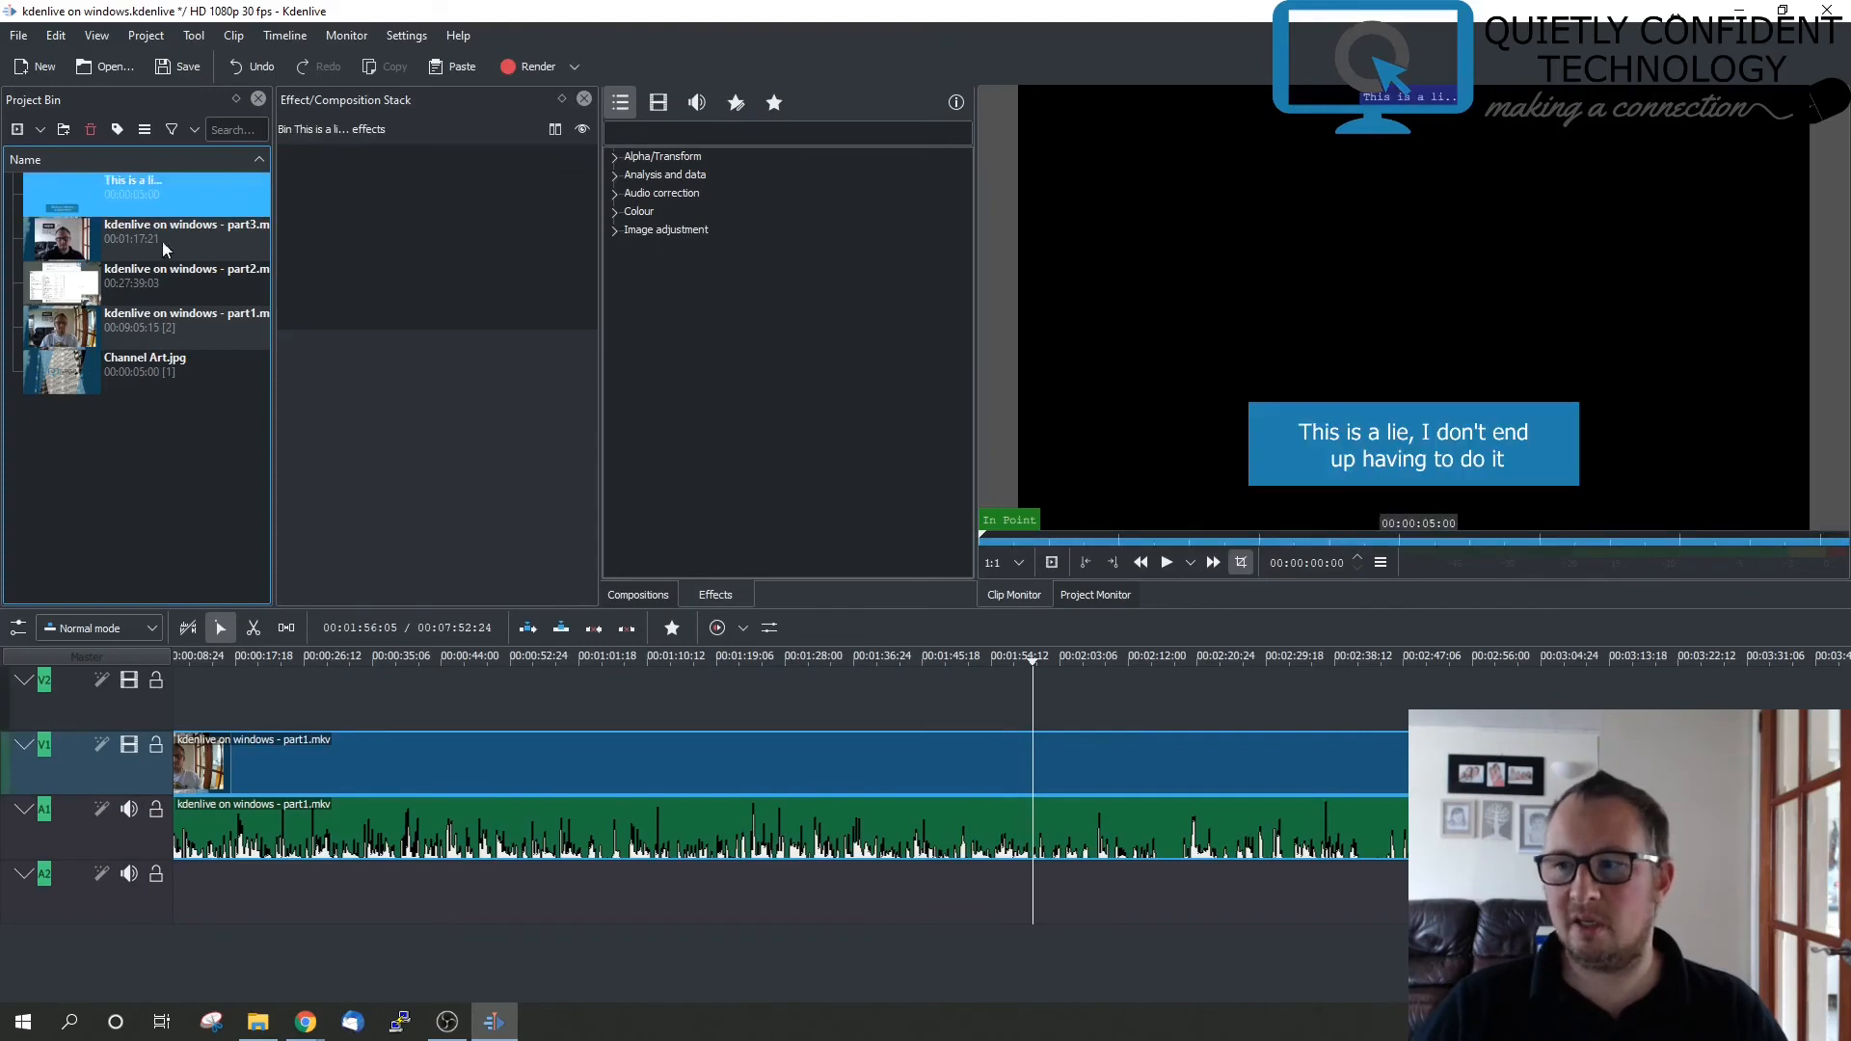
left_click_drag(164, 248, 1110, 699)
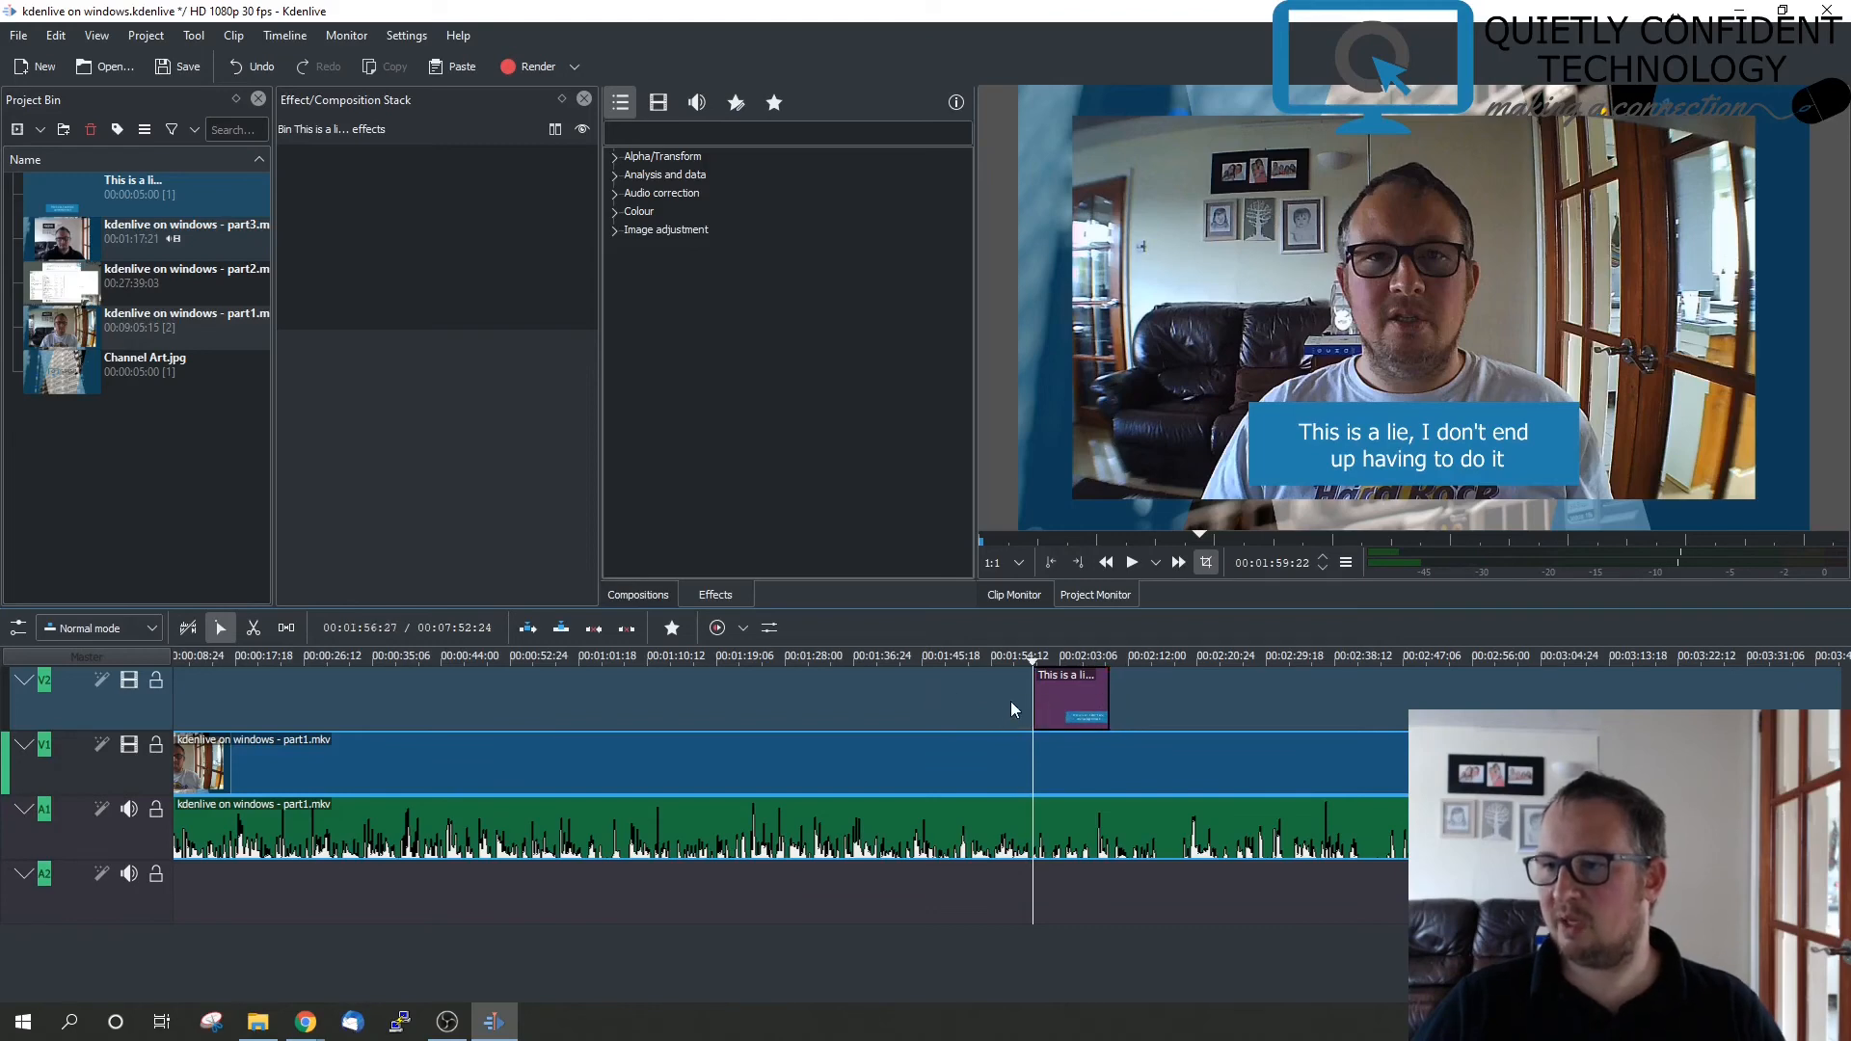
Play the section before the title to find its cue, and move the title clip on V2 to start at 00:01:55:14
left_click(1008, 655)
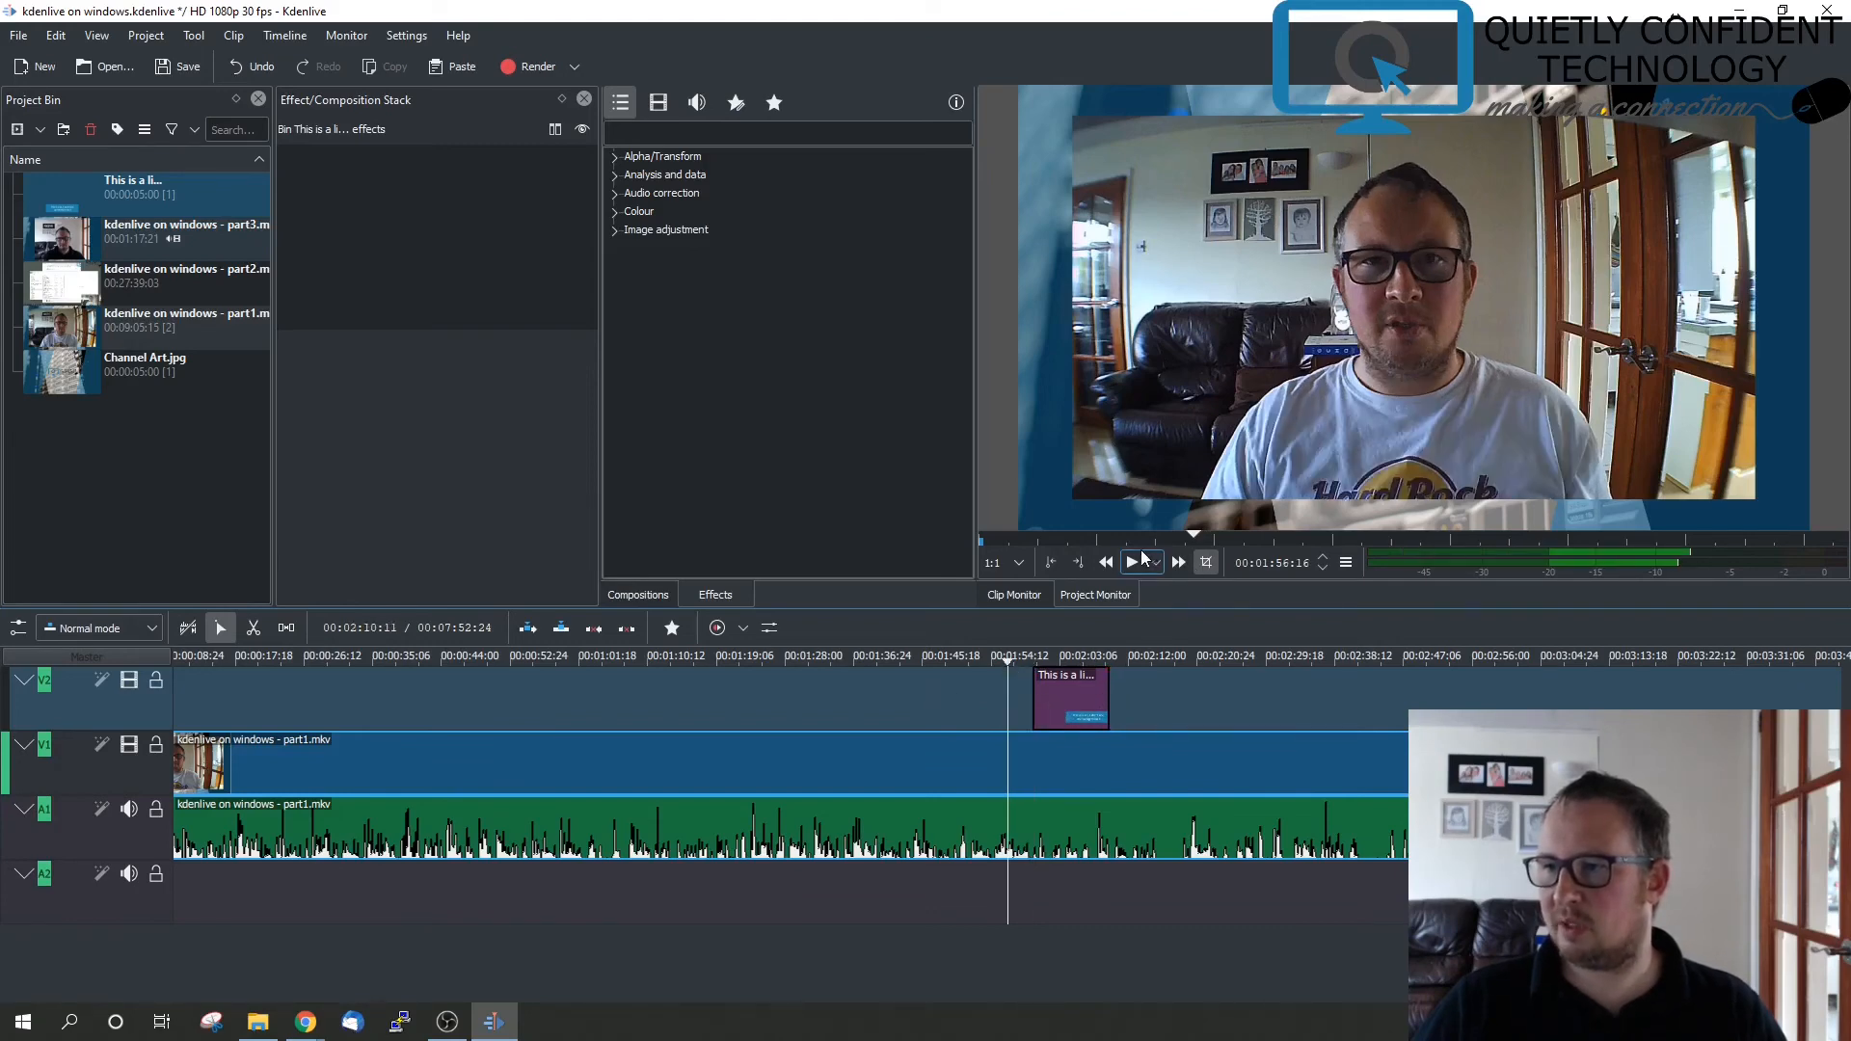
left_click(1134, 563)
left_click(1133, 563)
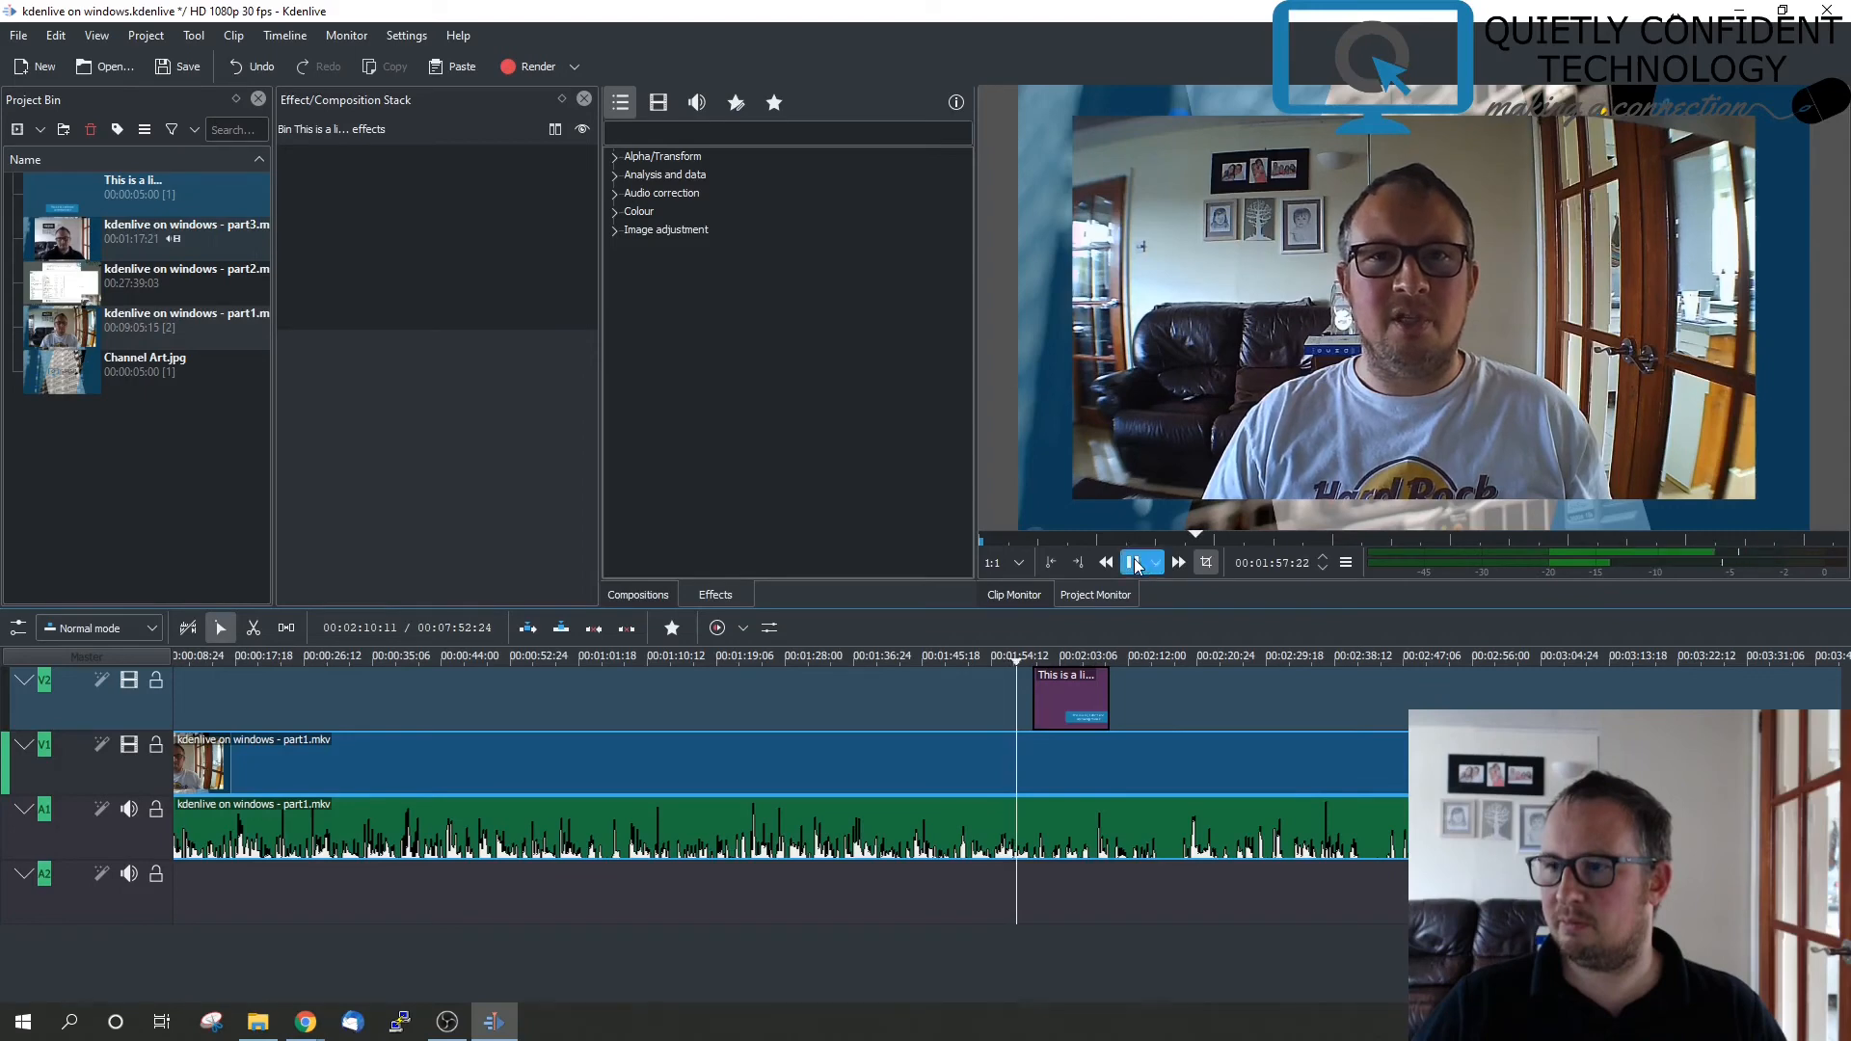
left_click(975, 660)
left_click(1133, 563)
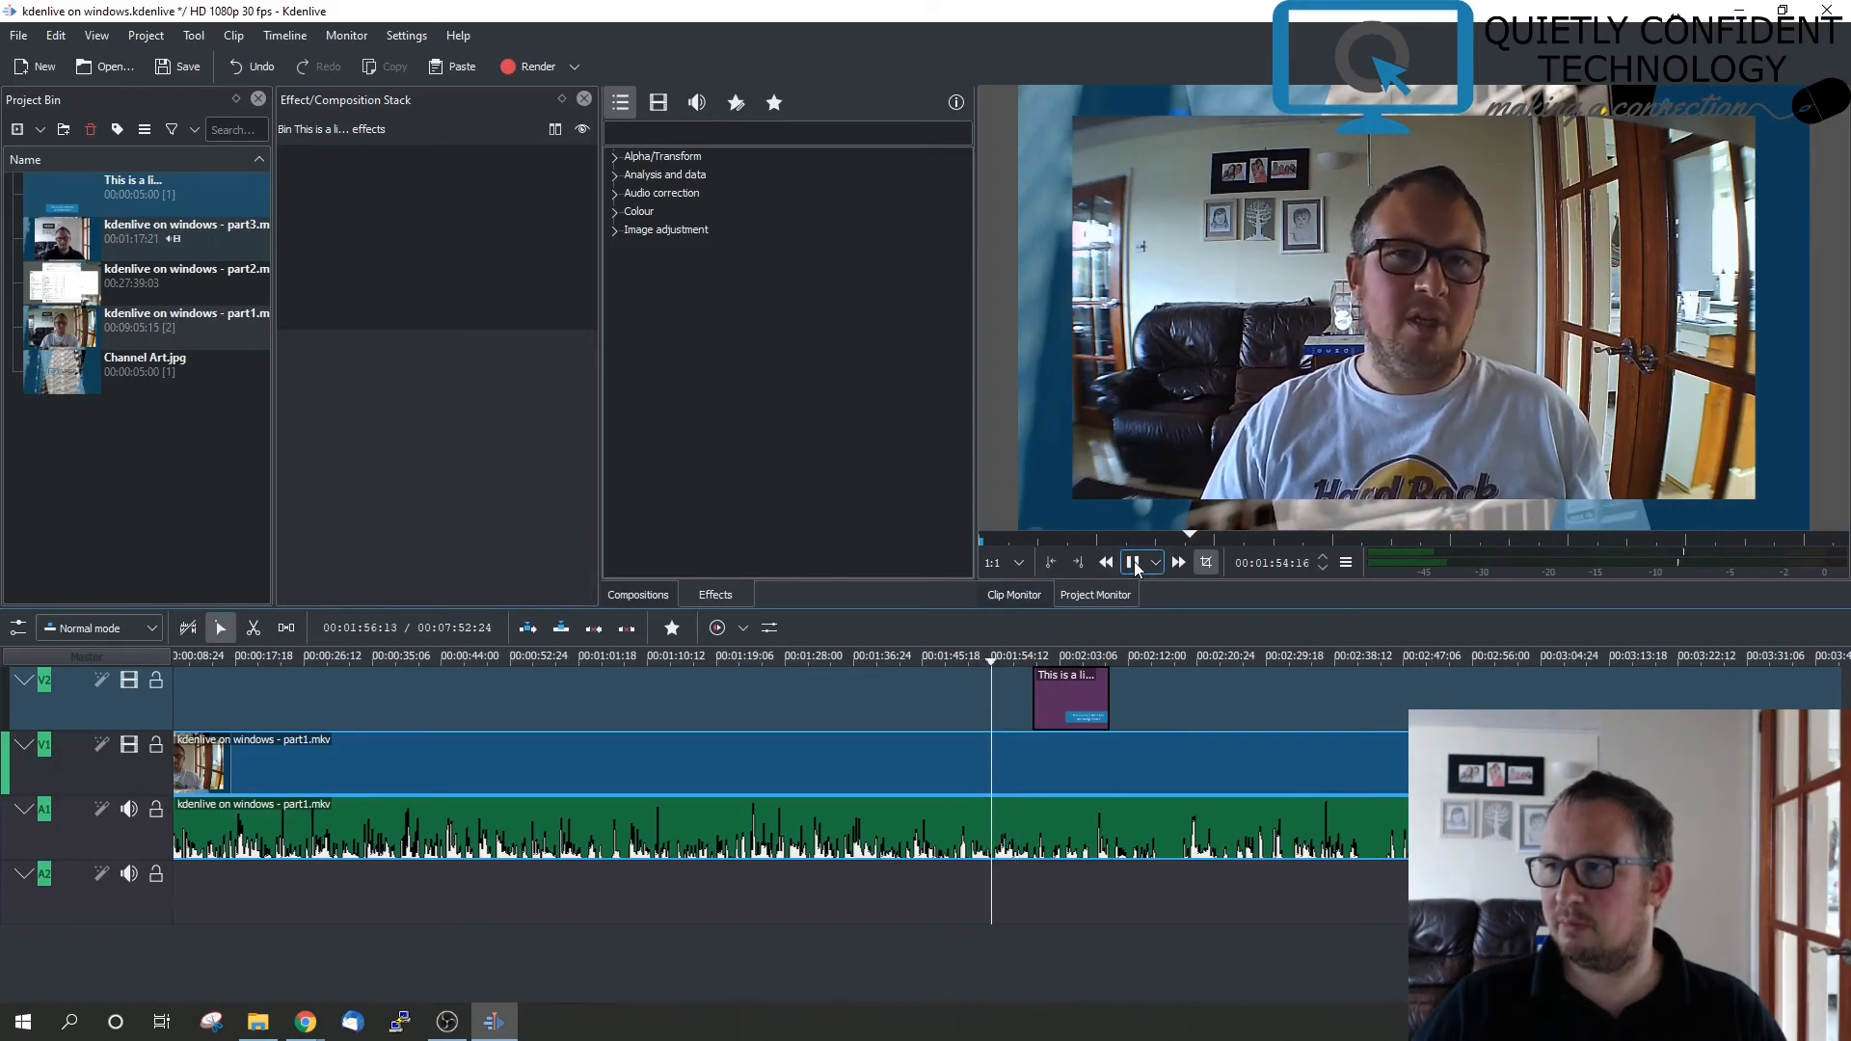
left_click(1134, 563)
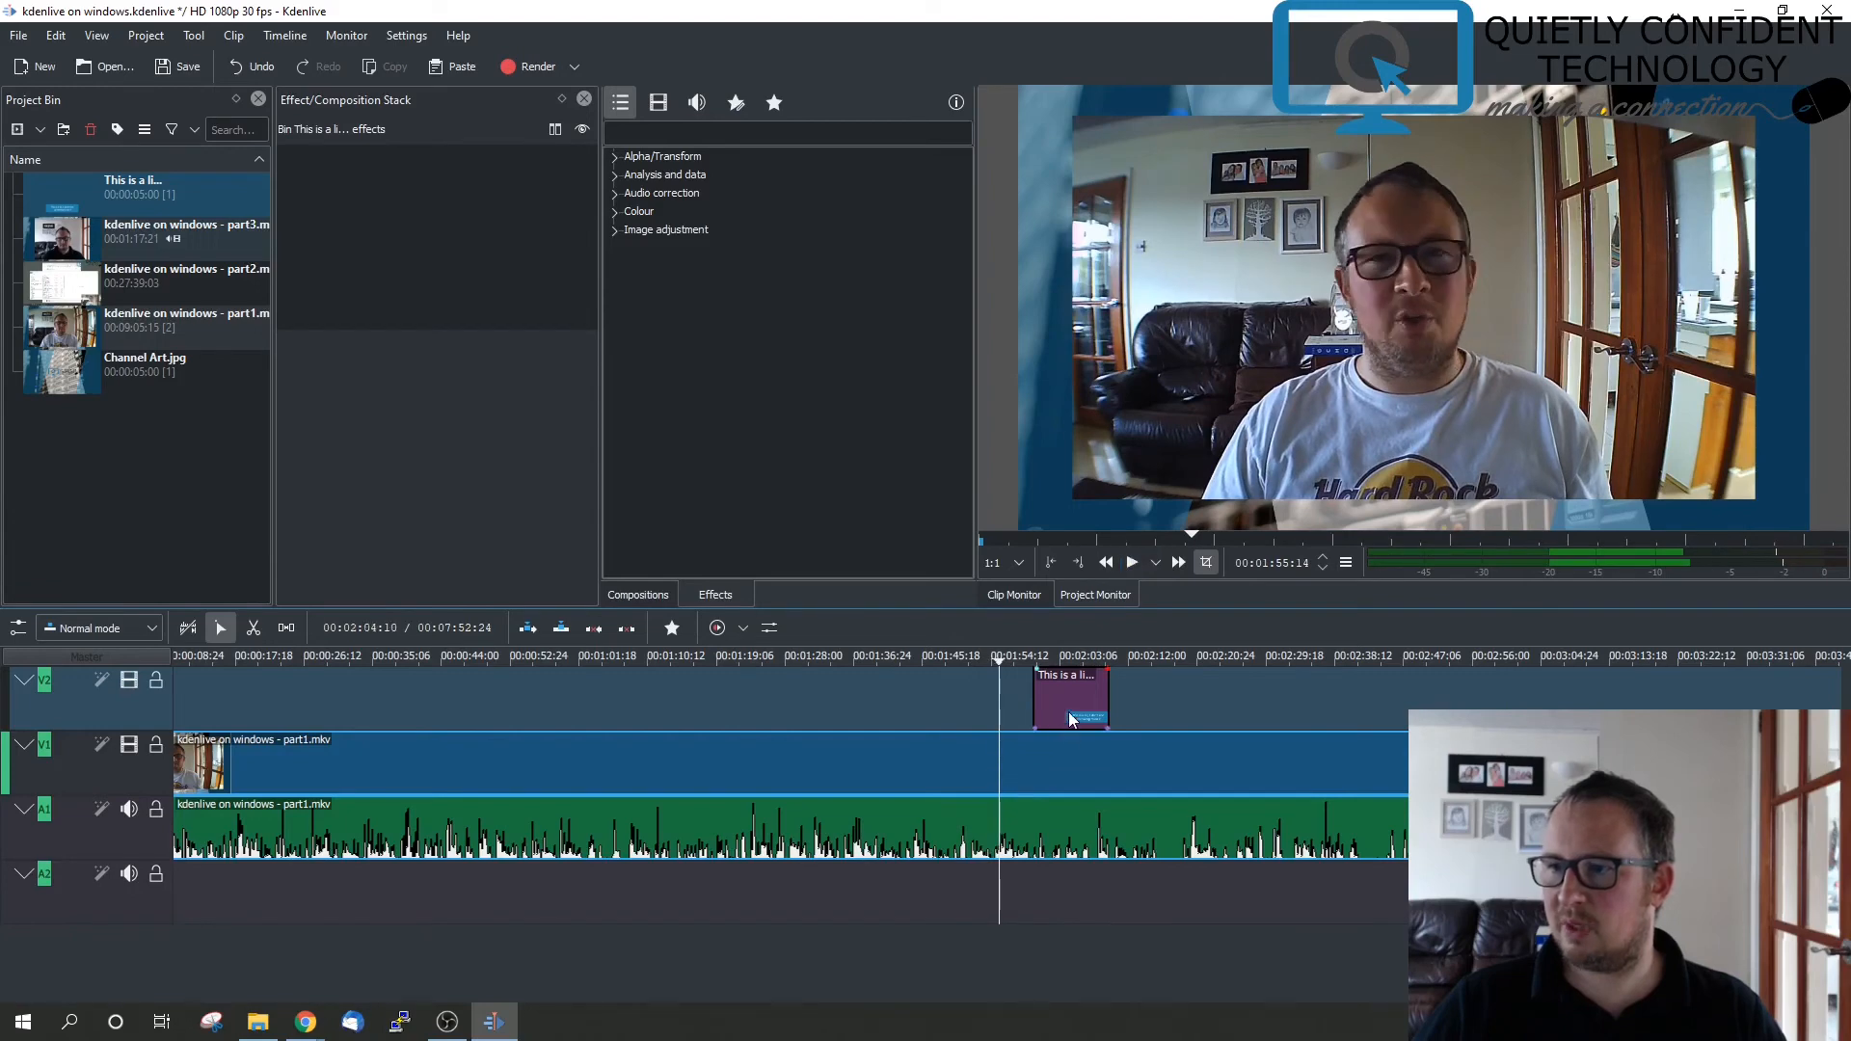
left_click_drag(1068, 696, 1035, 696)
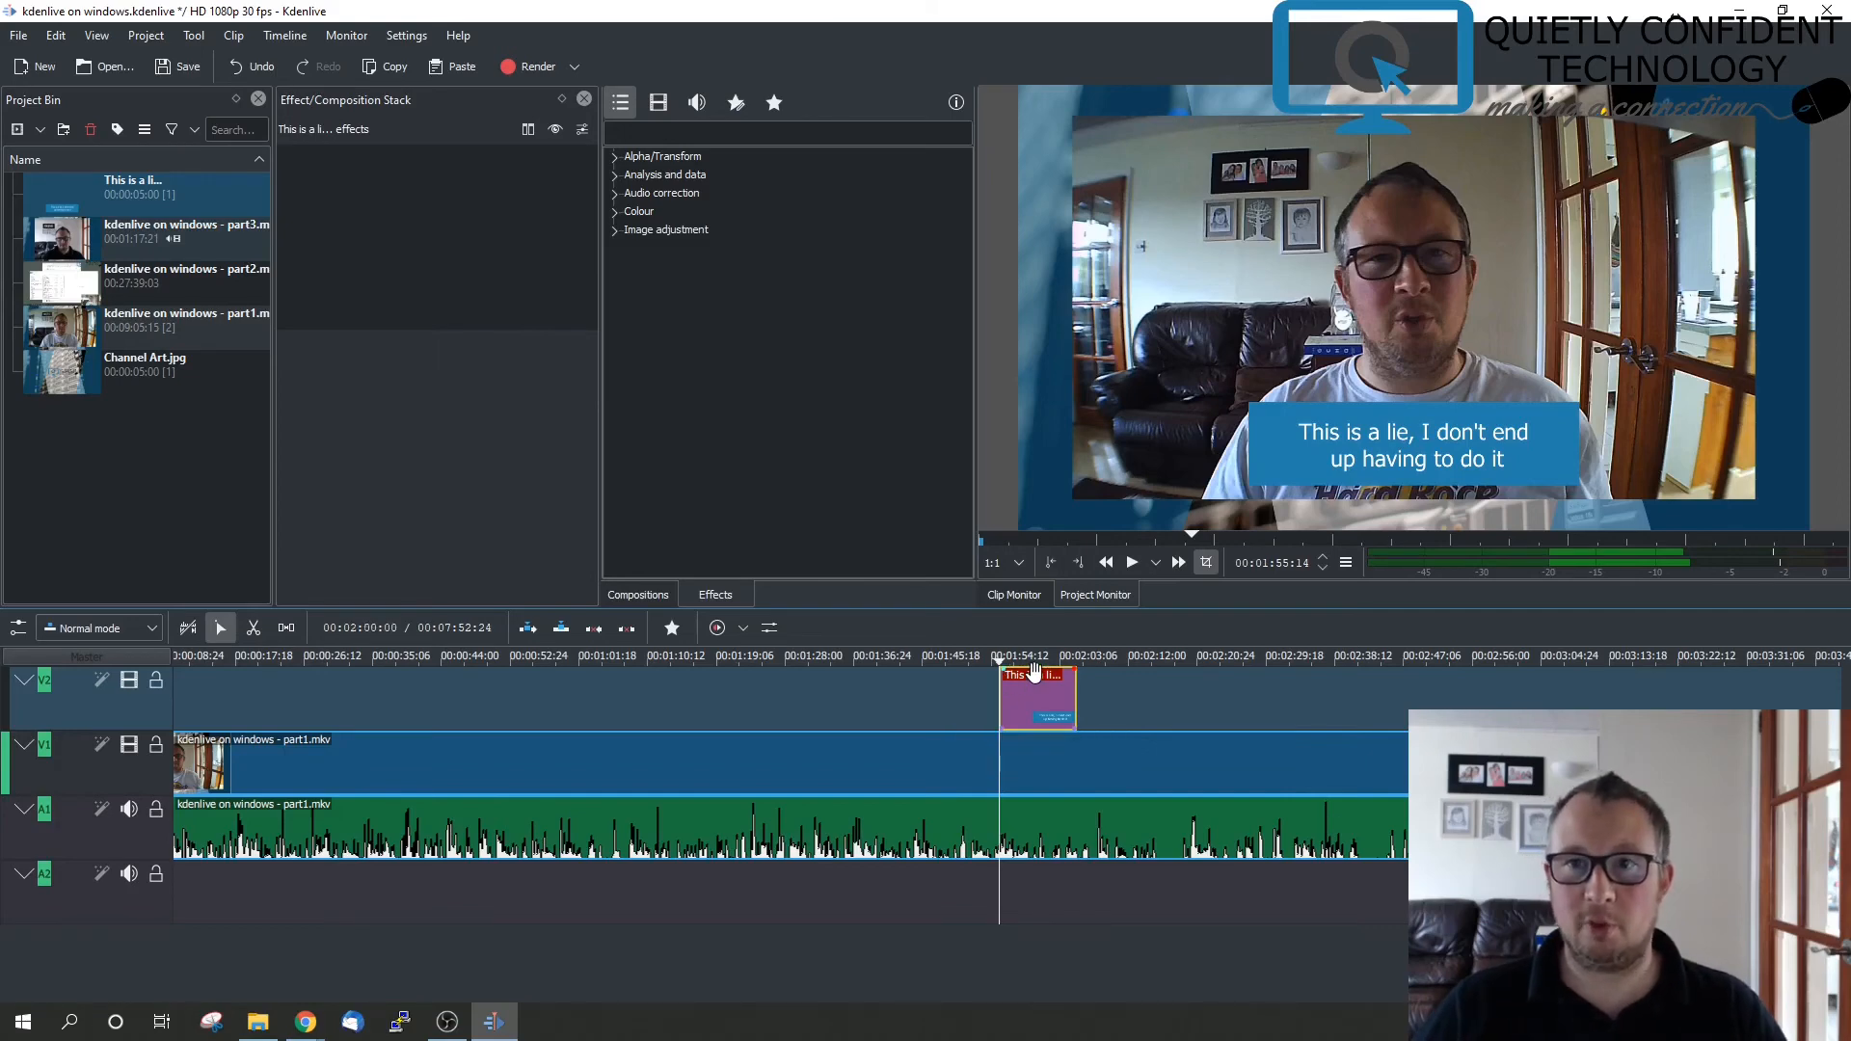
Play the timeline from 00:01:48:22 through the title clip and pause at 00:02:08:22
left_click(977, 659)
left_click(947, 658)
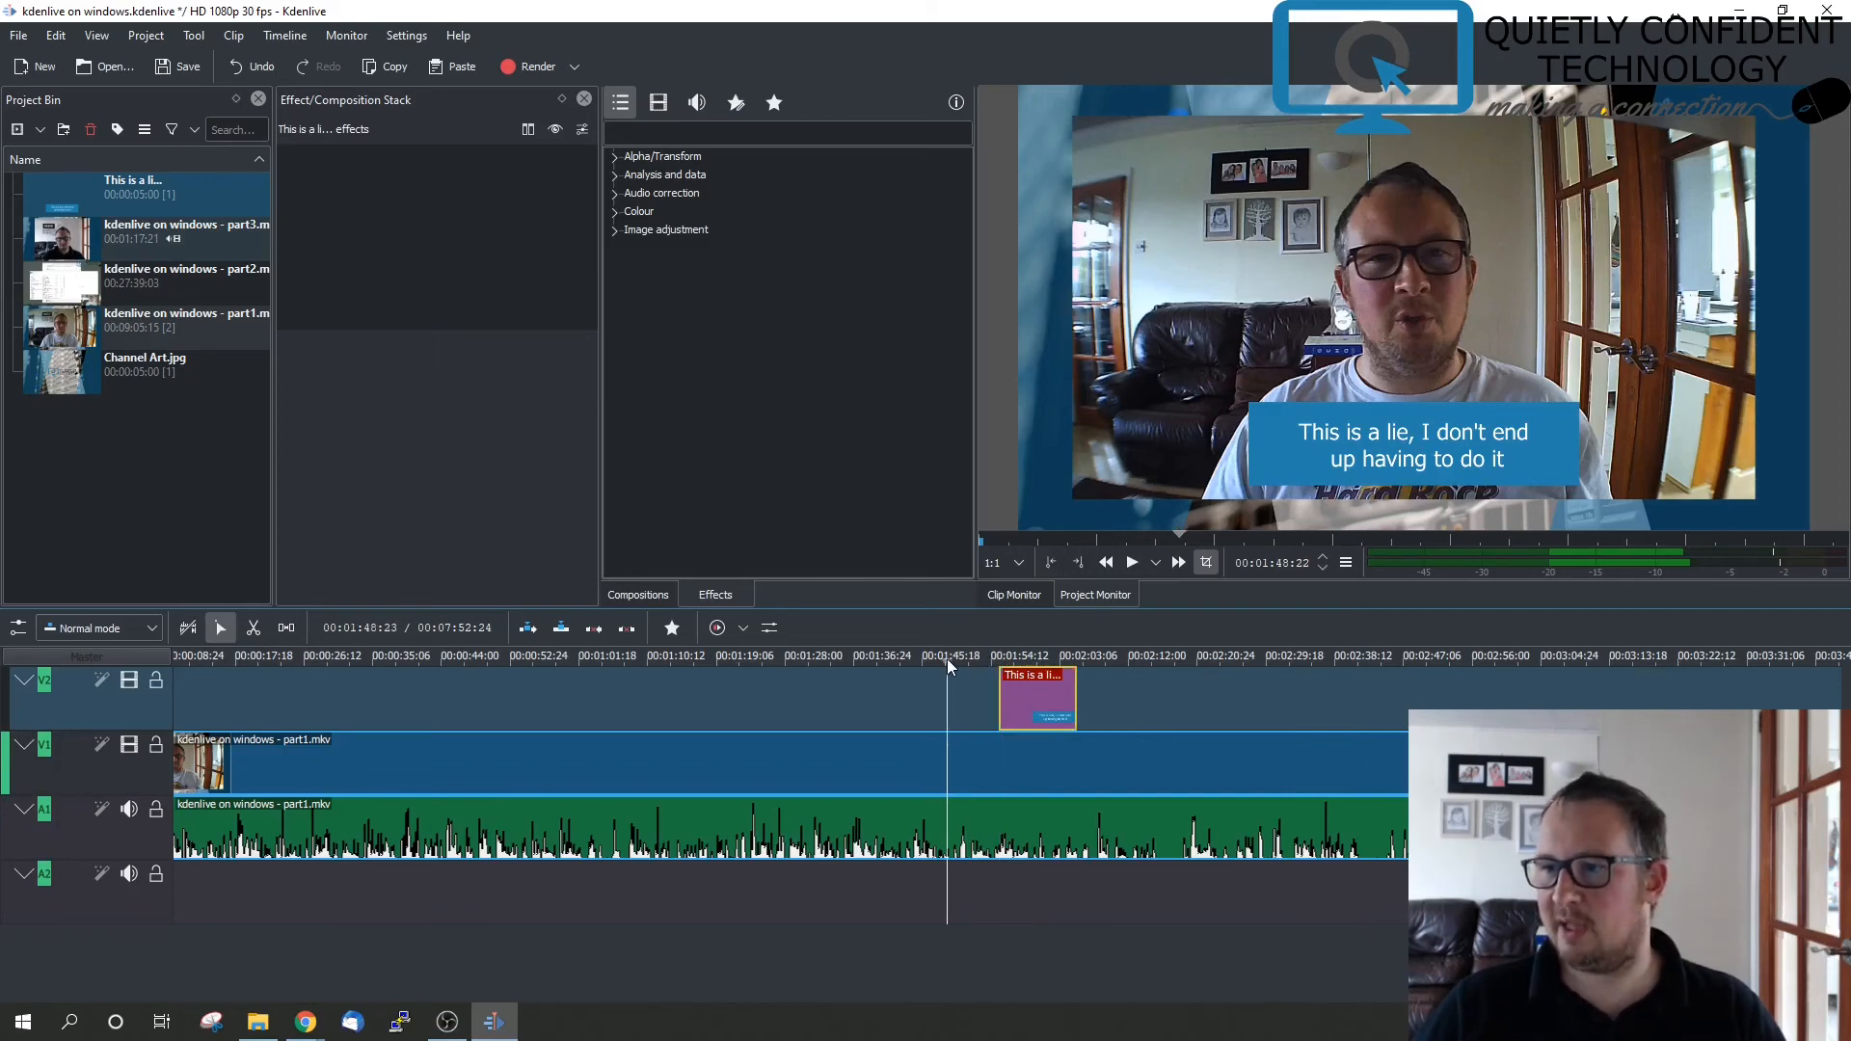
left_click(1132, 564)
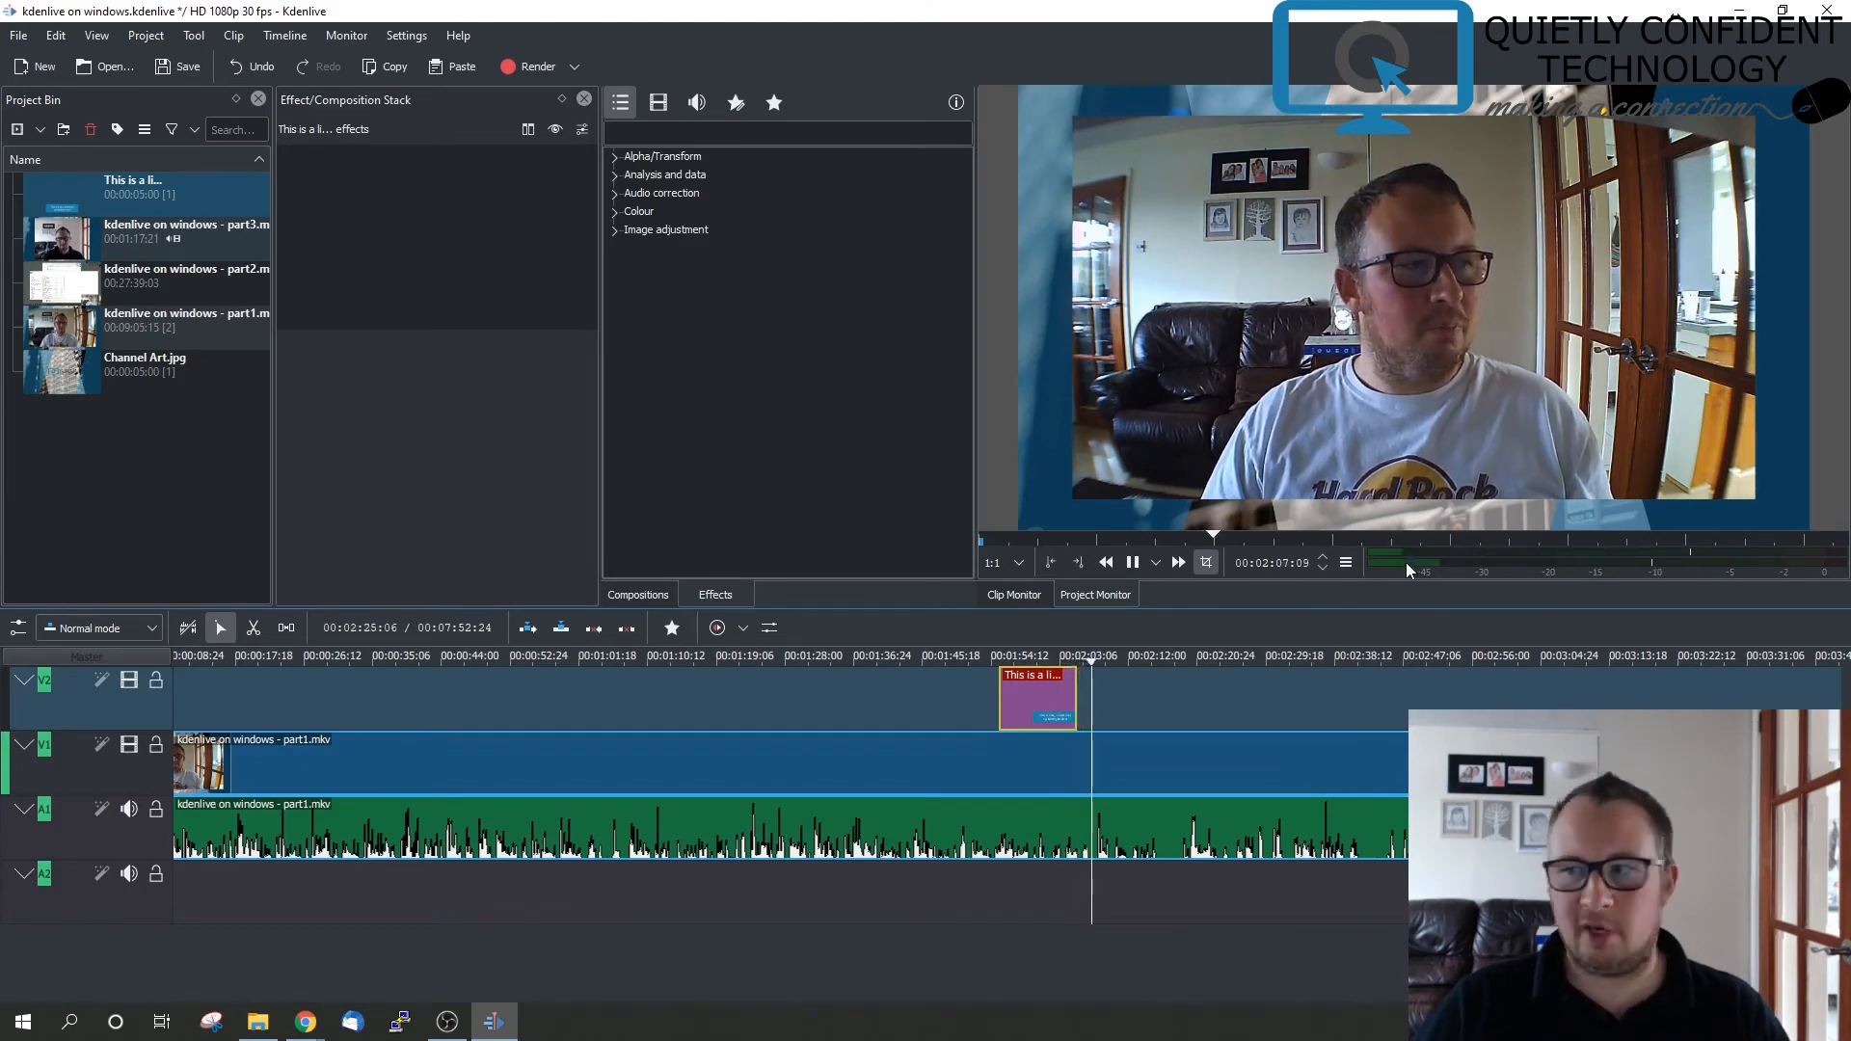
left_click(1138, 565)
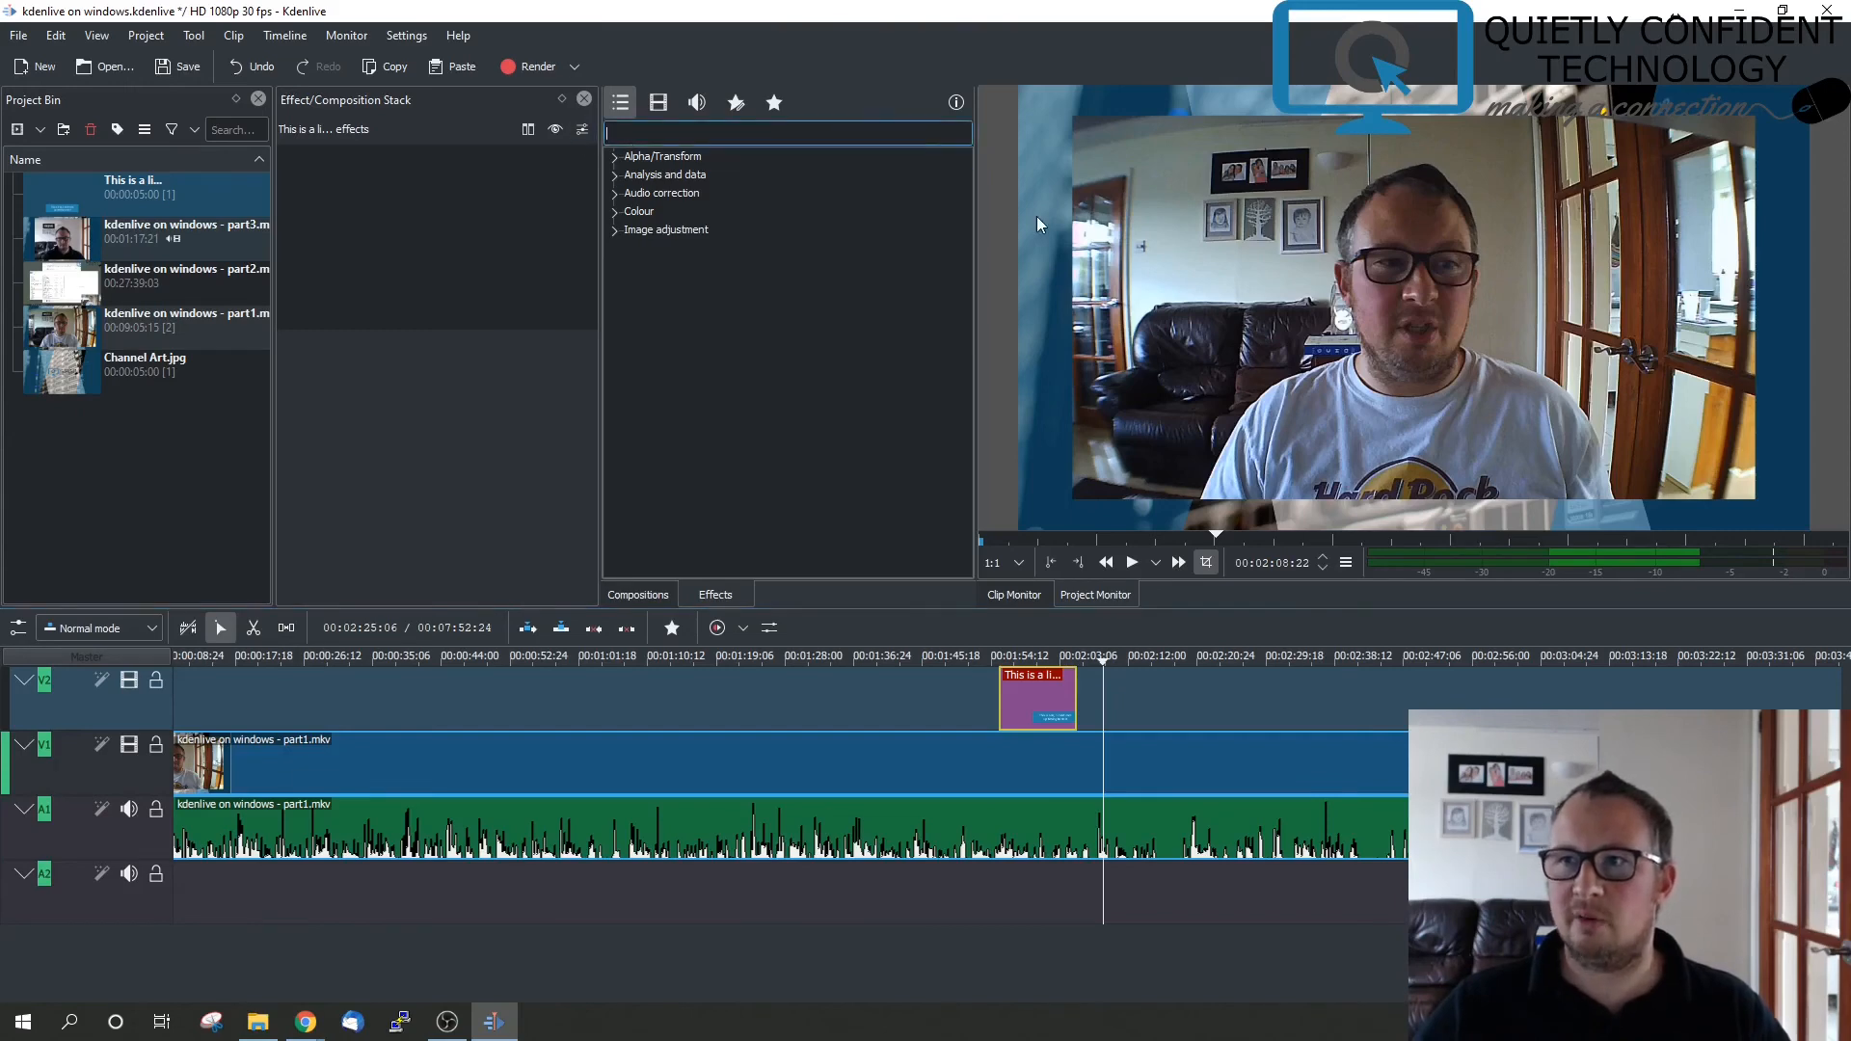
Try the Copy Channels audio effect on the part1 clip's audio on track A1, and delete it from the clip's effect stack
type("copy")
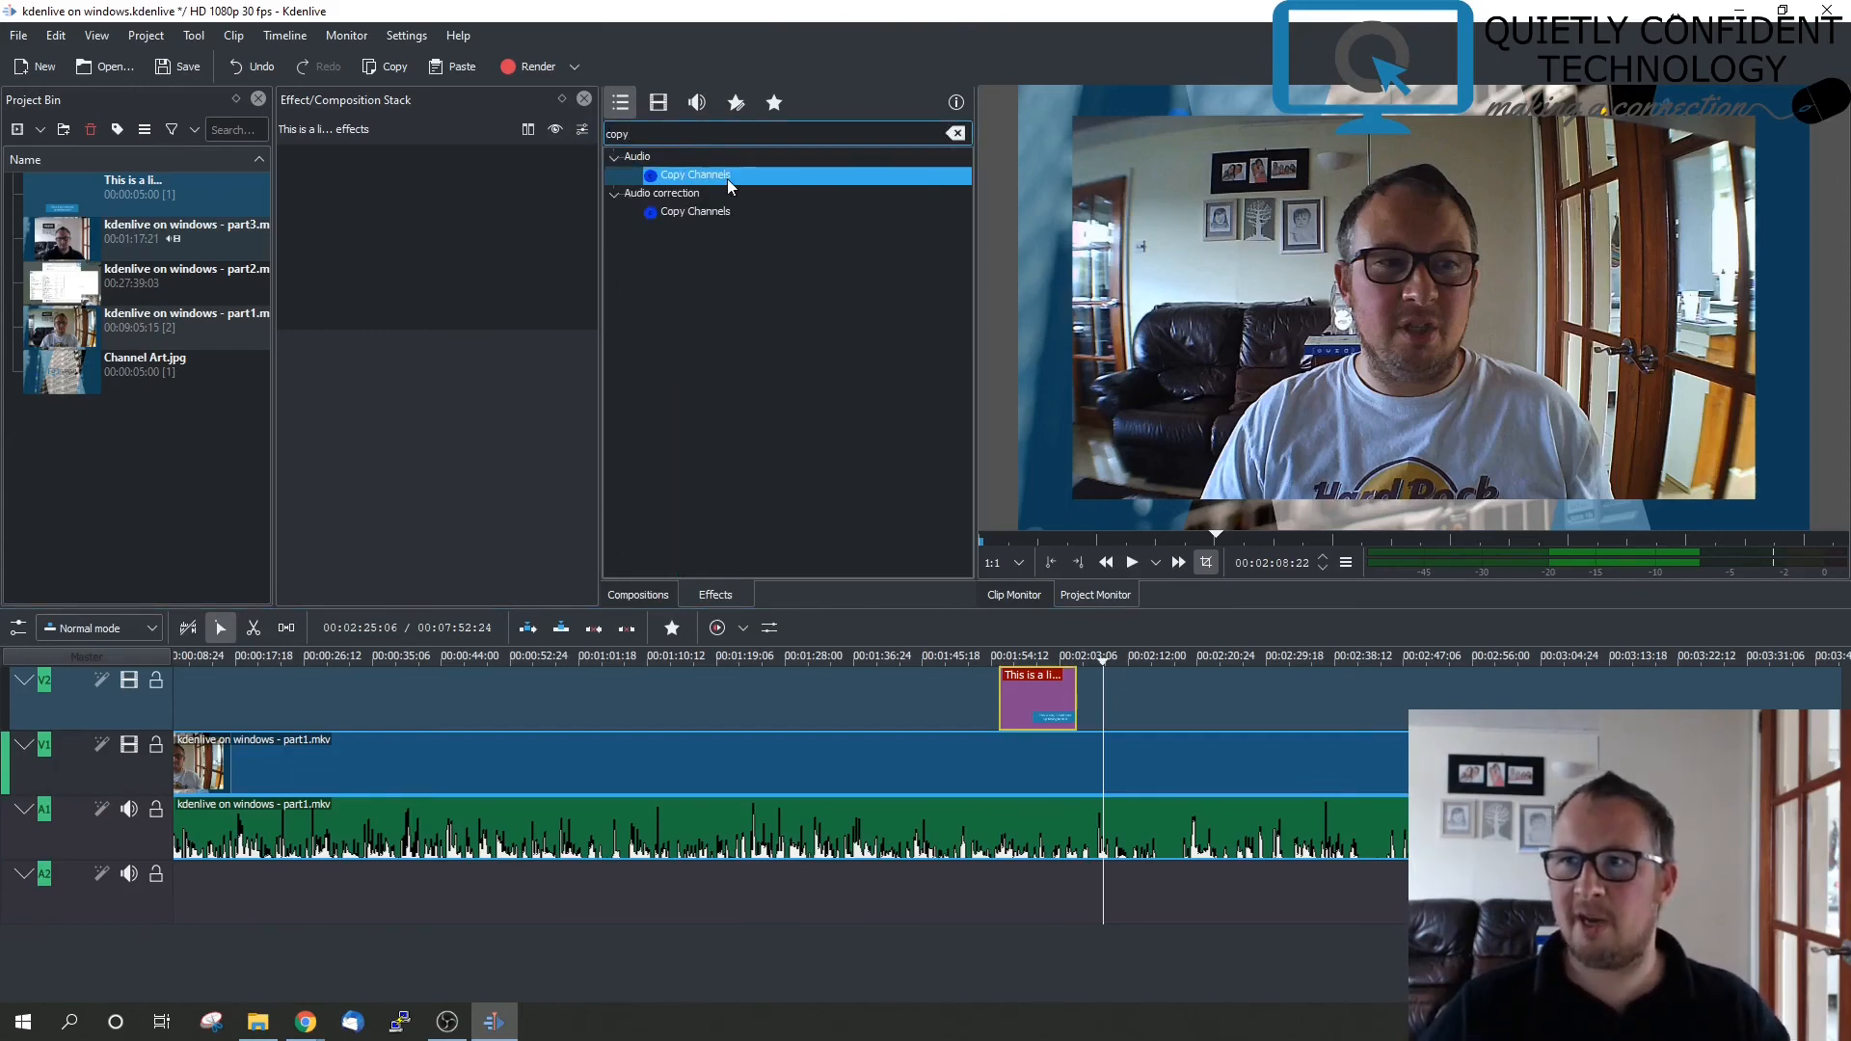
left_click(726, 178)
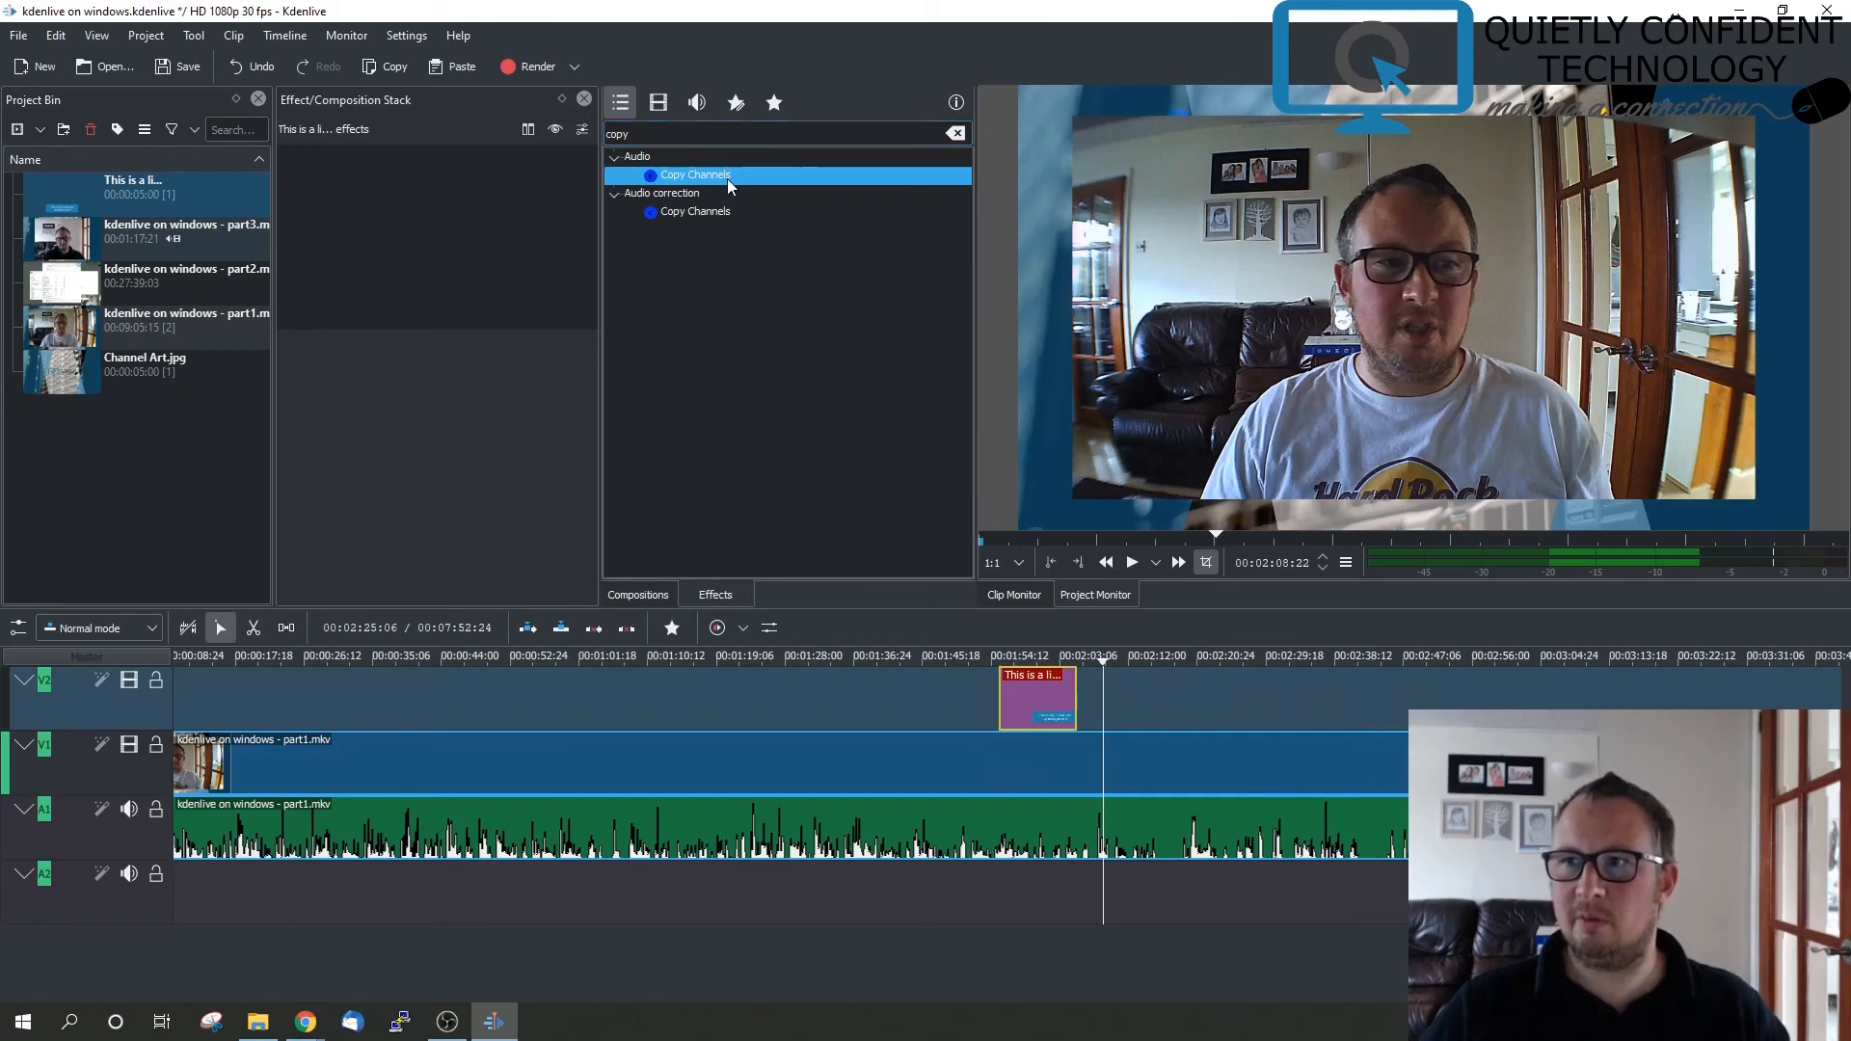
left_click_drag(727, 177, 696, 837)
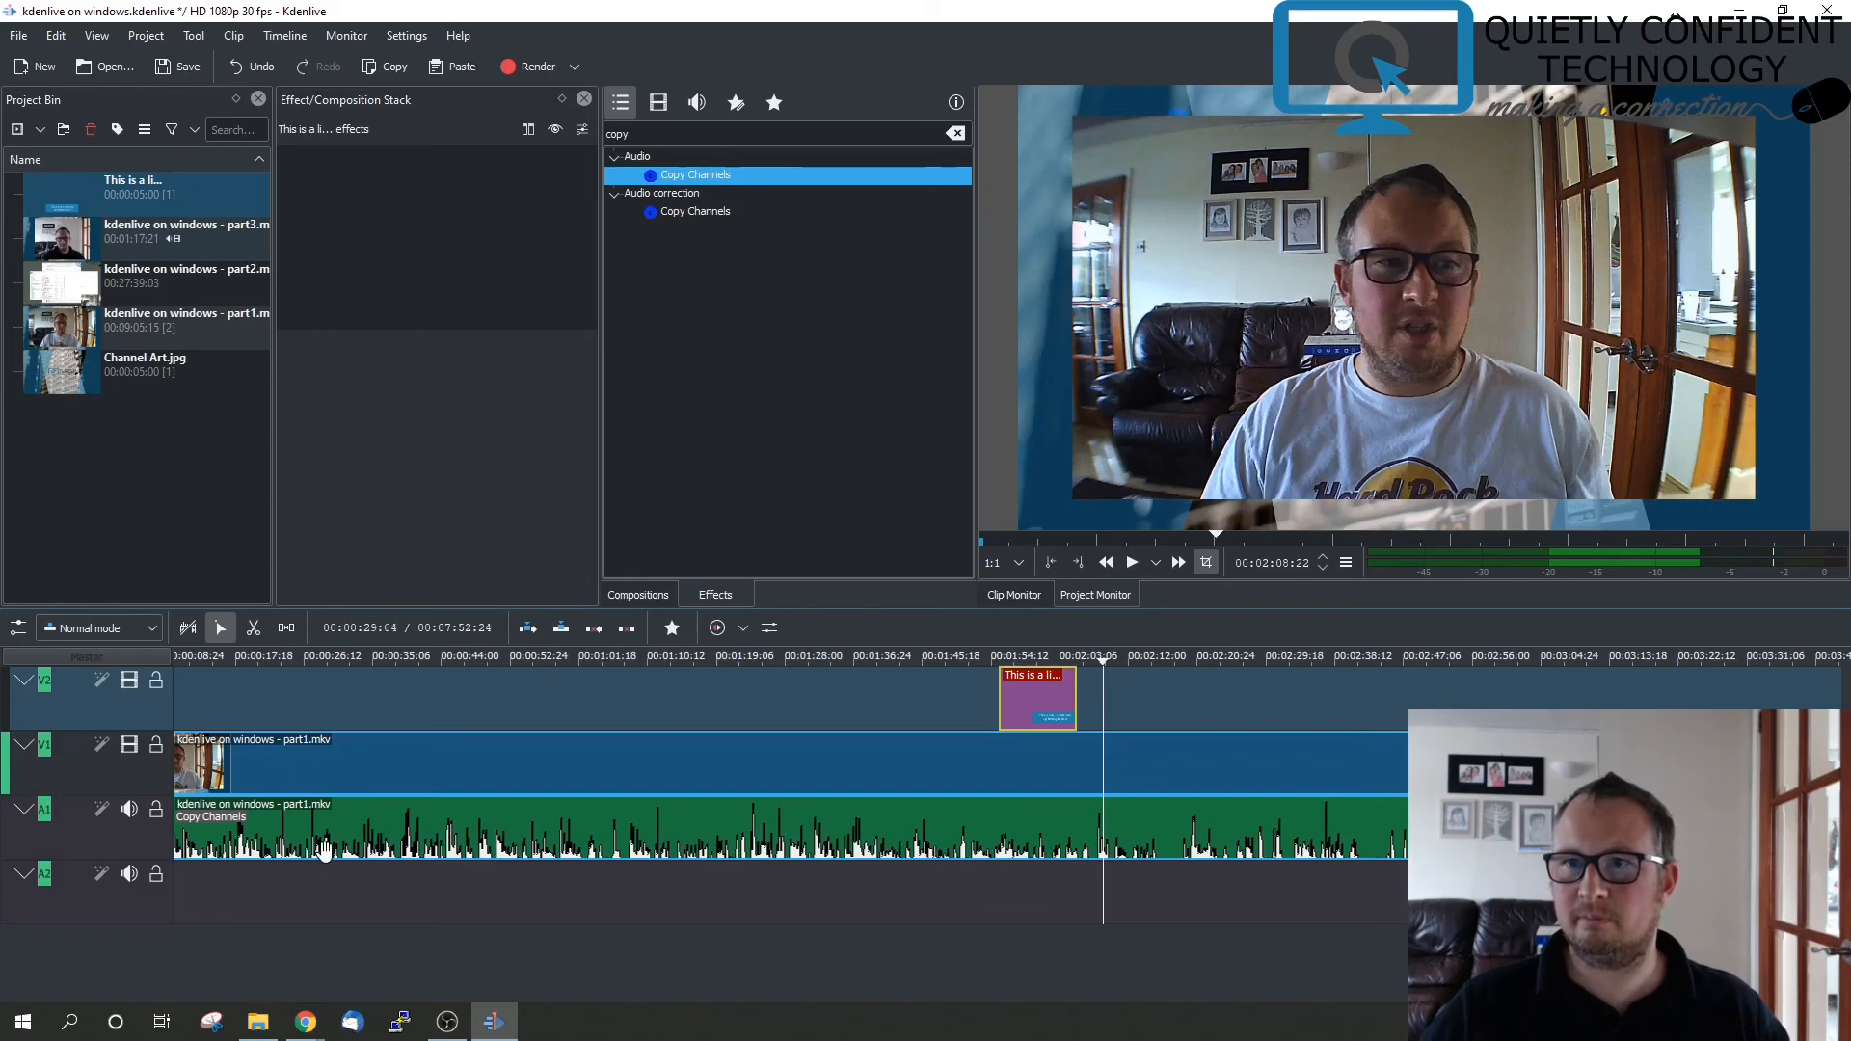
left_click(325, 851)
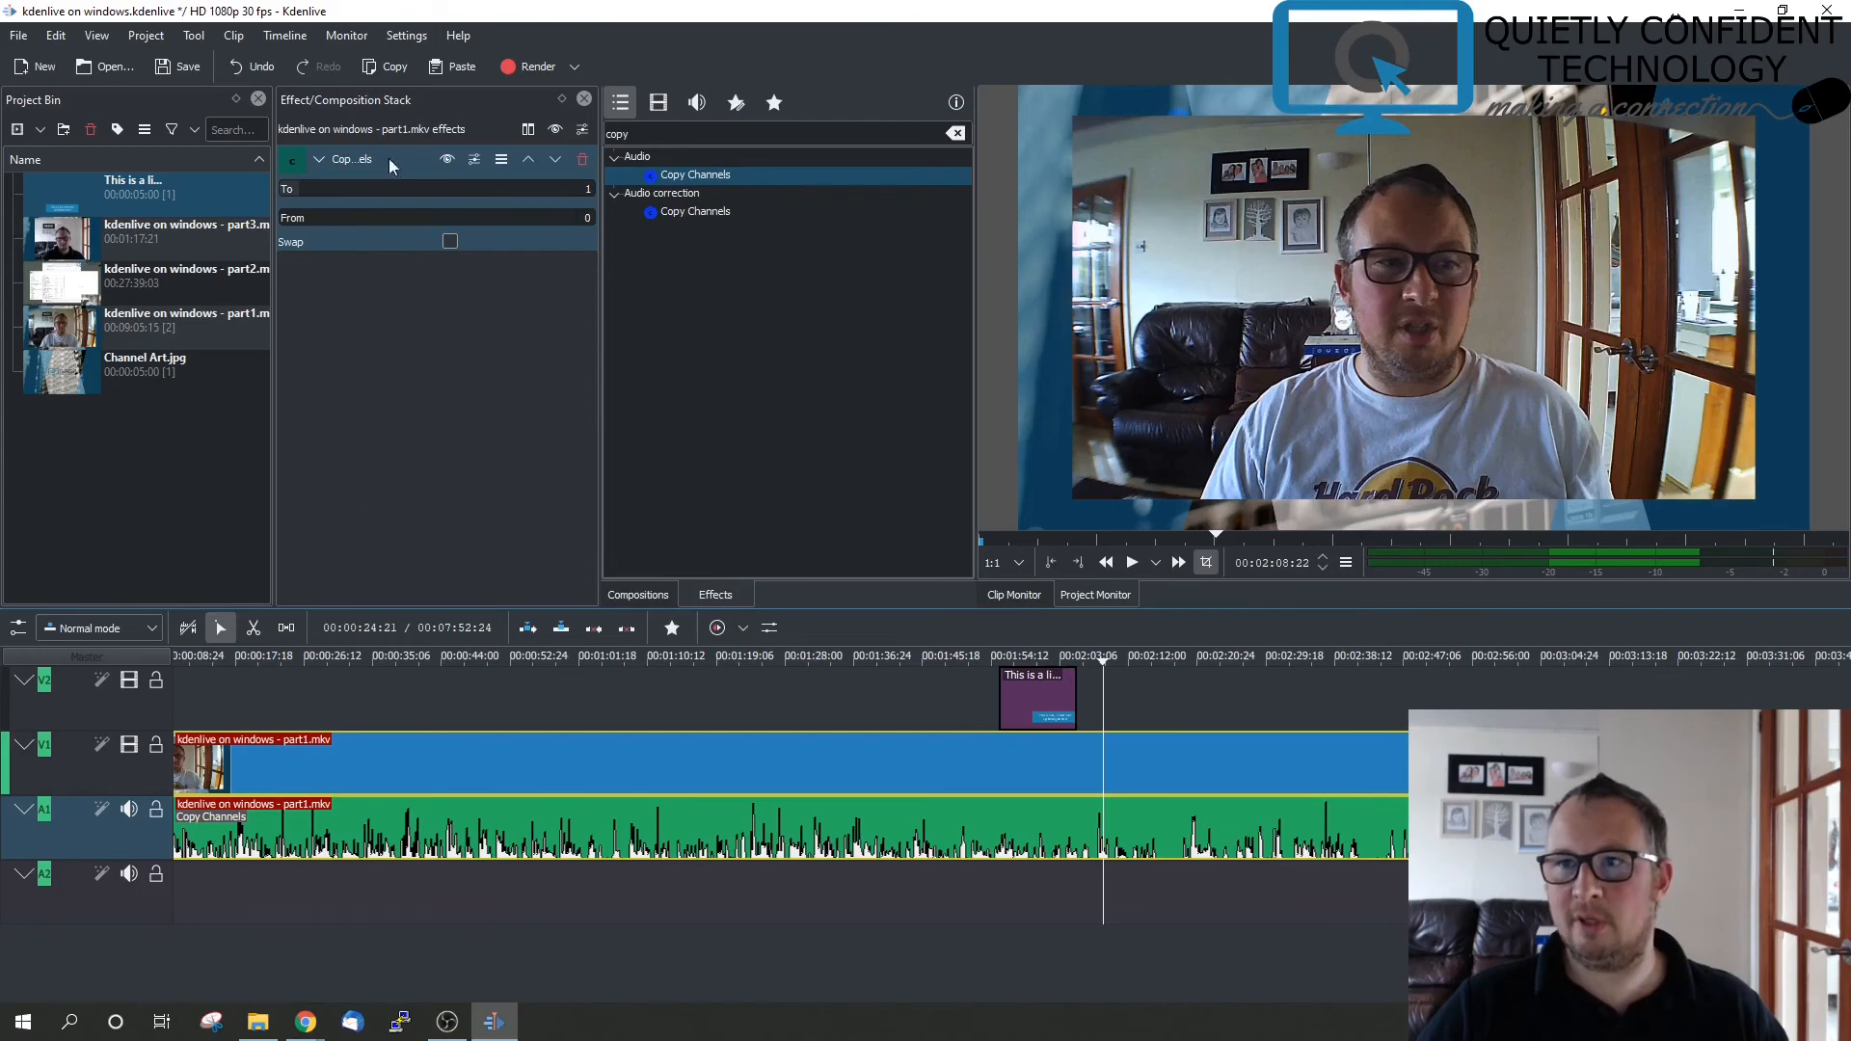
left_click(582, 159)
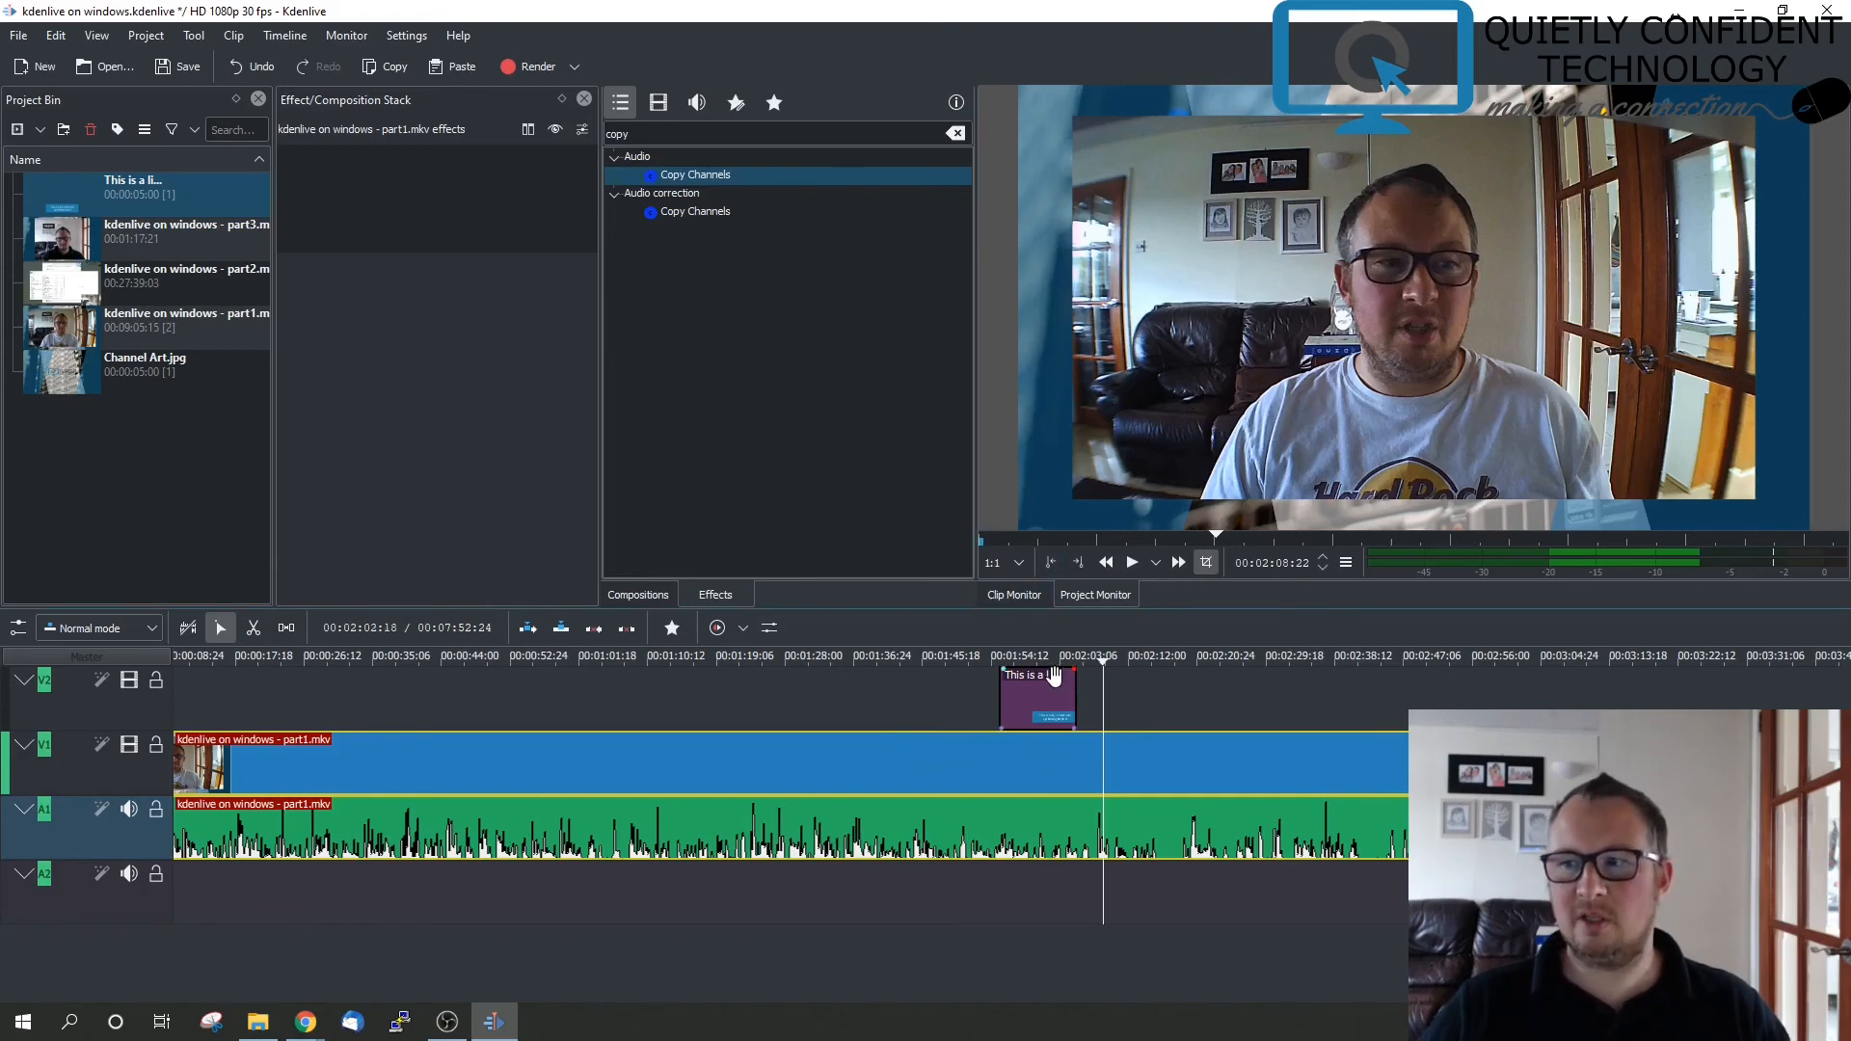
left_click_drag(1041, 696, 1004, 686)
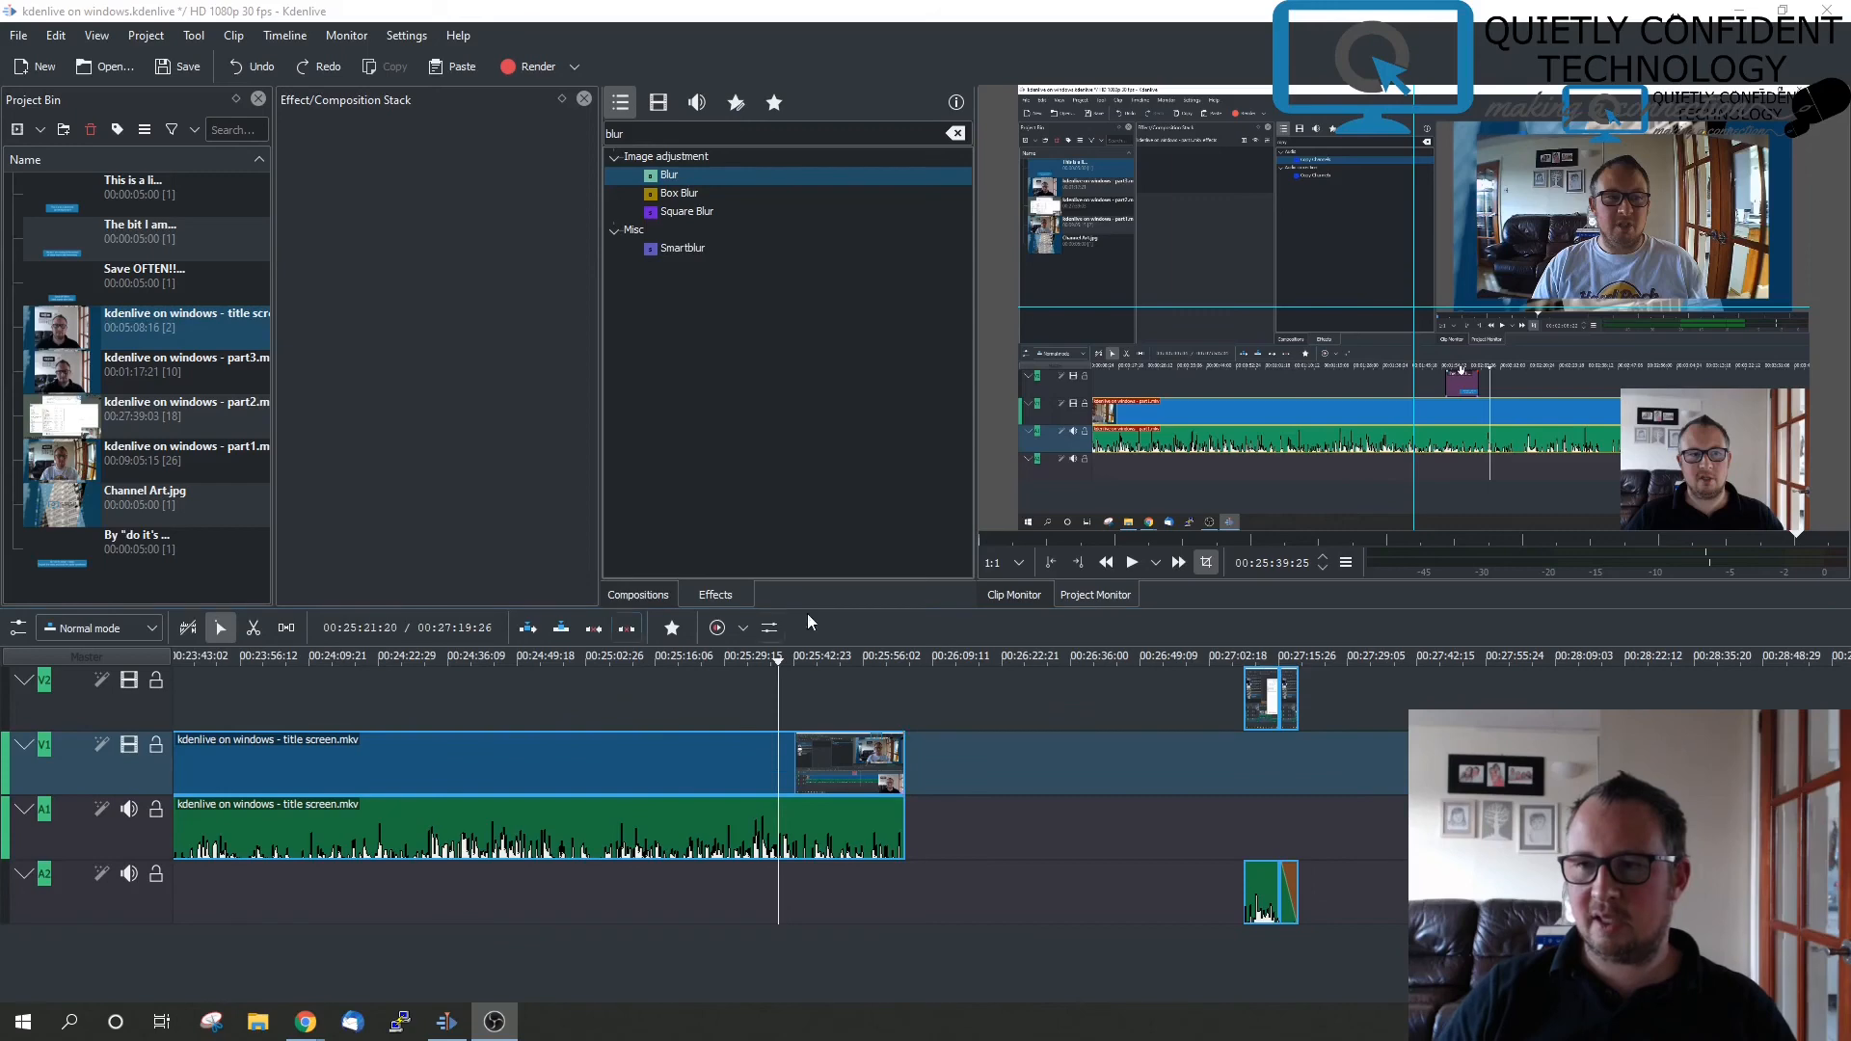
Split the title screen clip on V1 and its audio on A1 at about 00:25:37 with the Razor tool
left_click(361, 690)
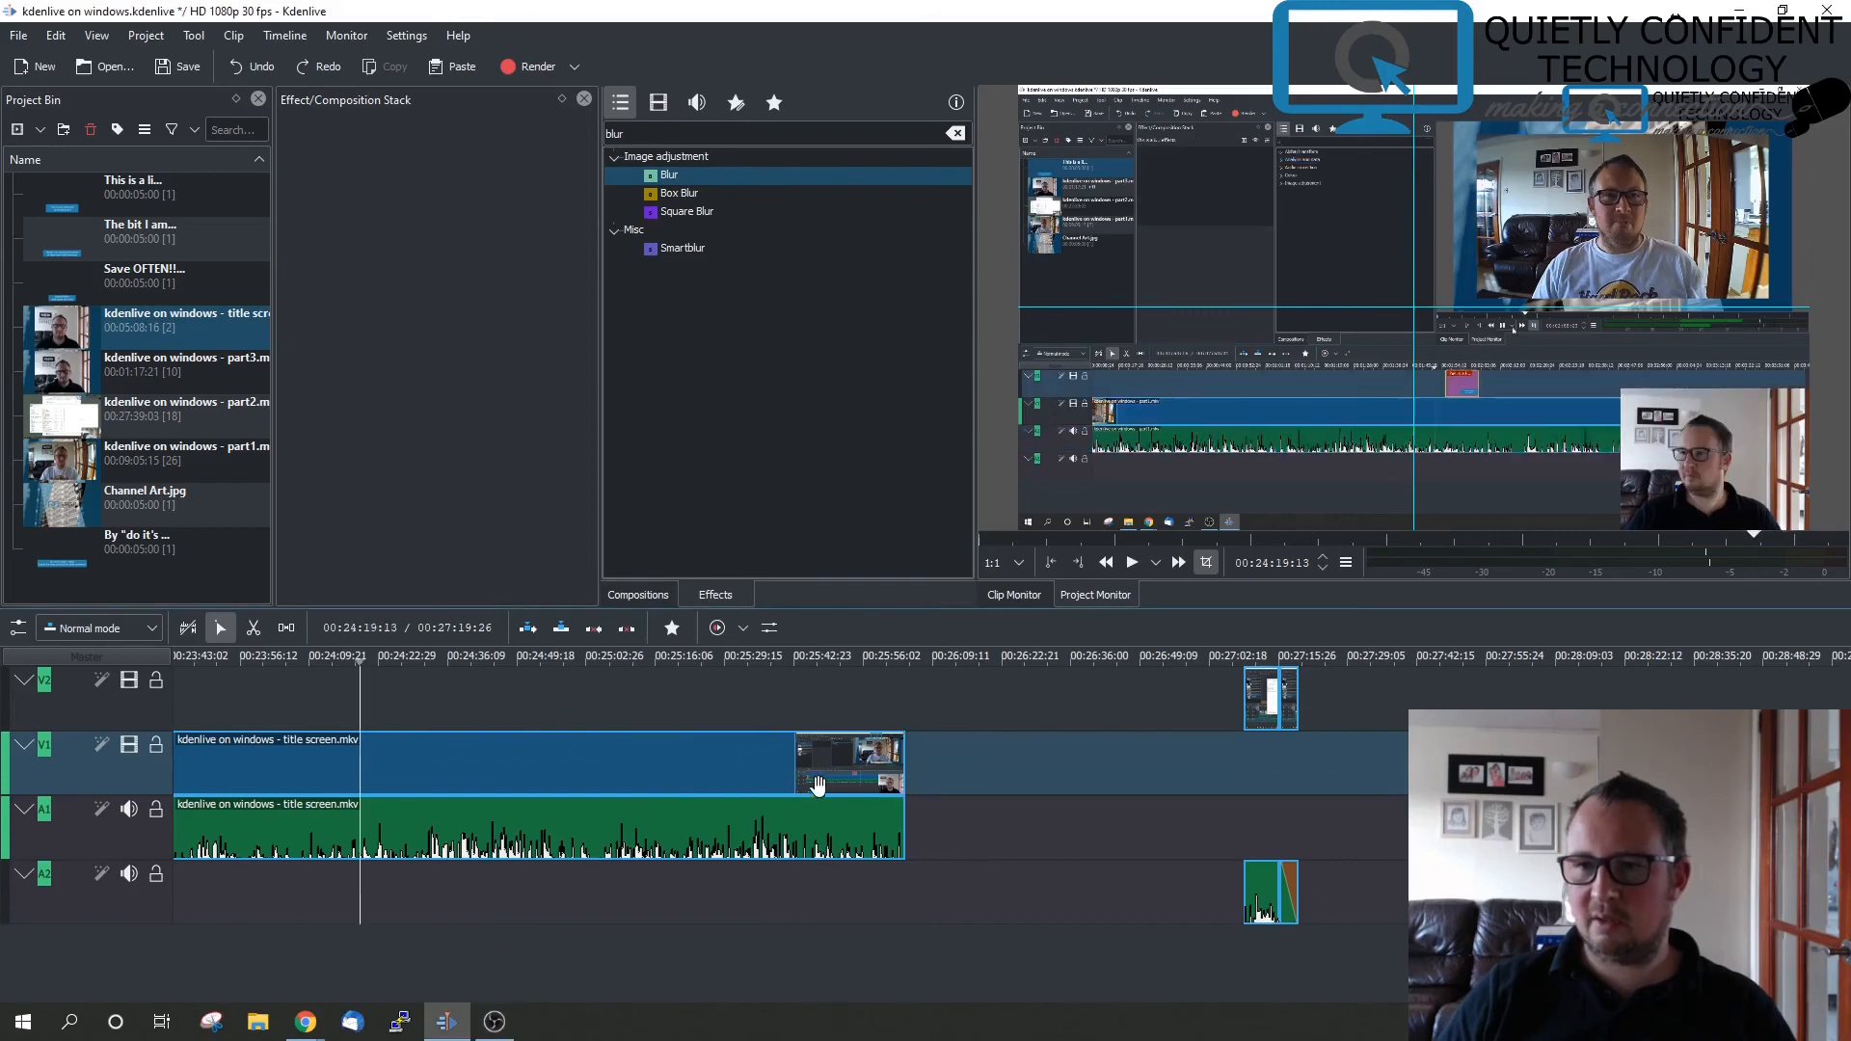
key("x")
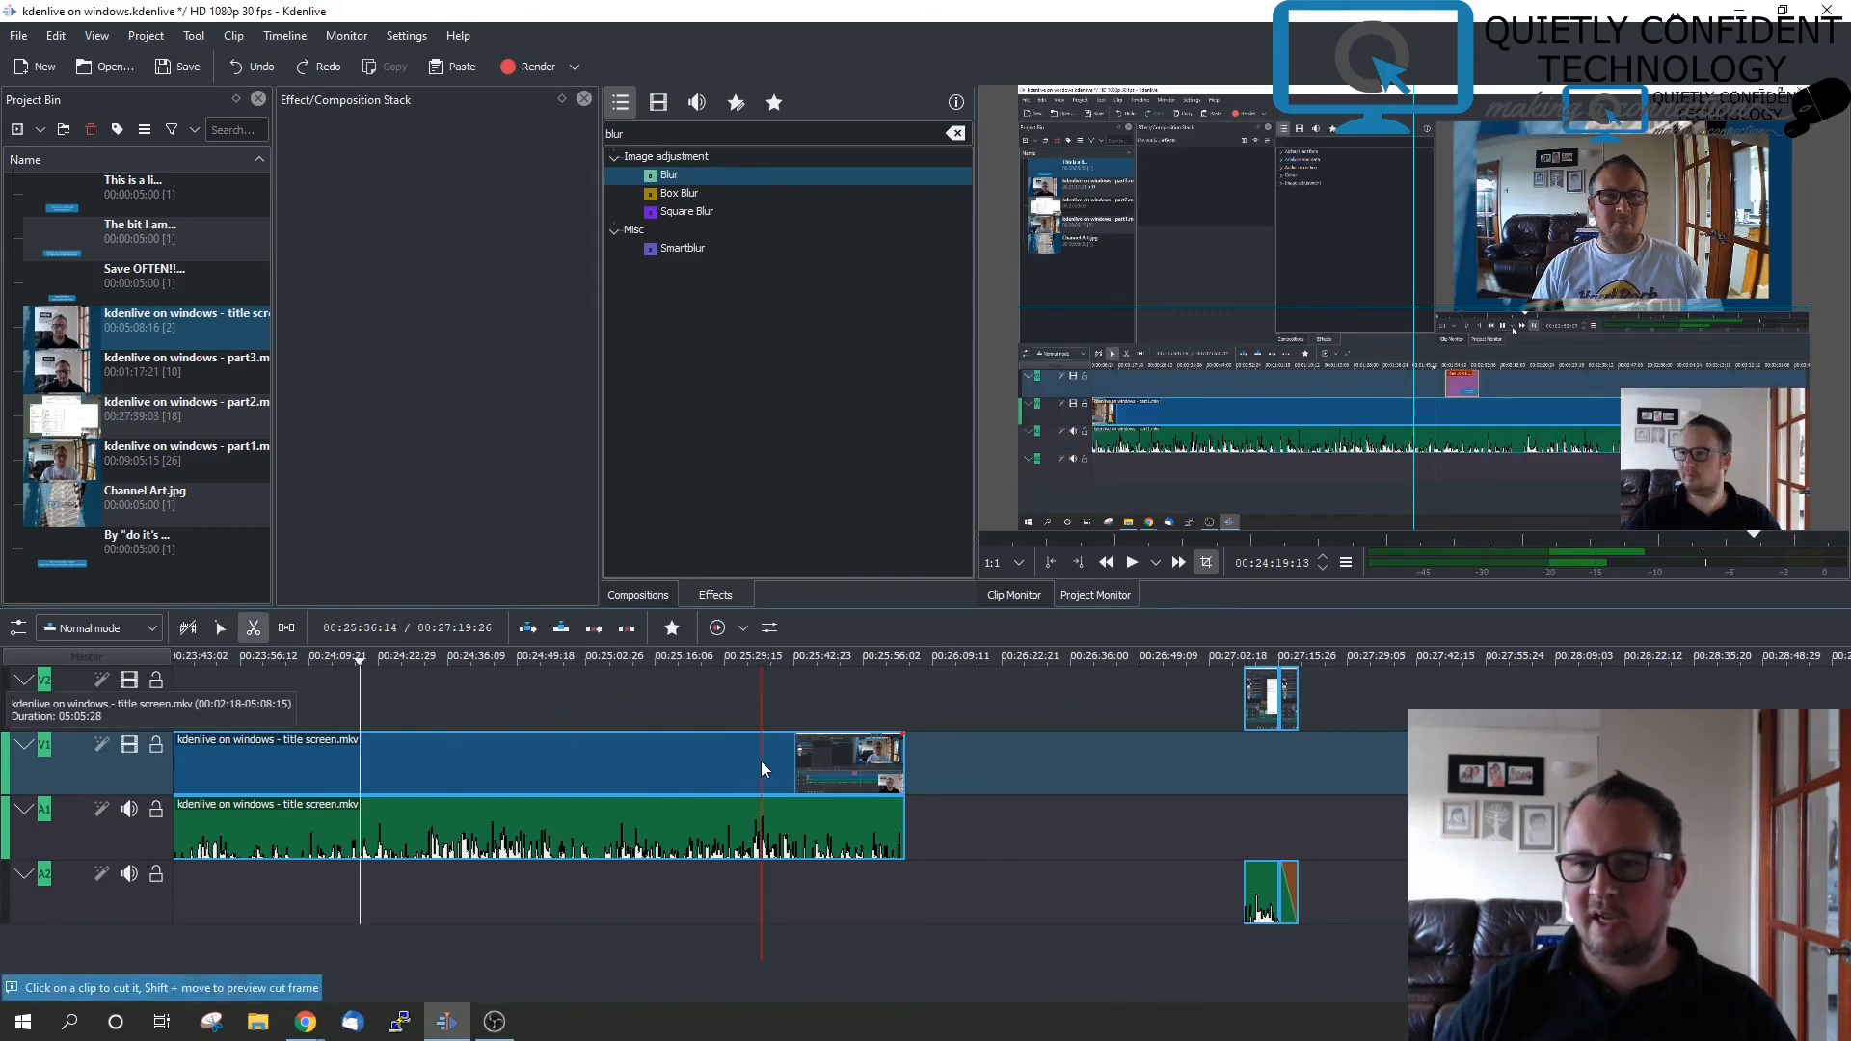
left_click(768, 762)
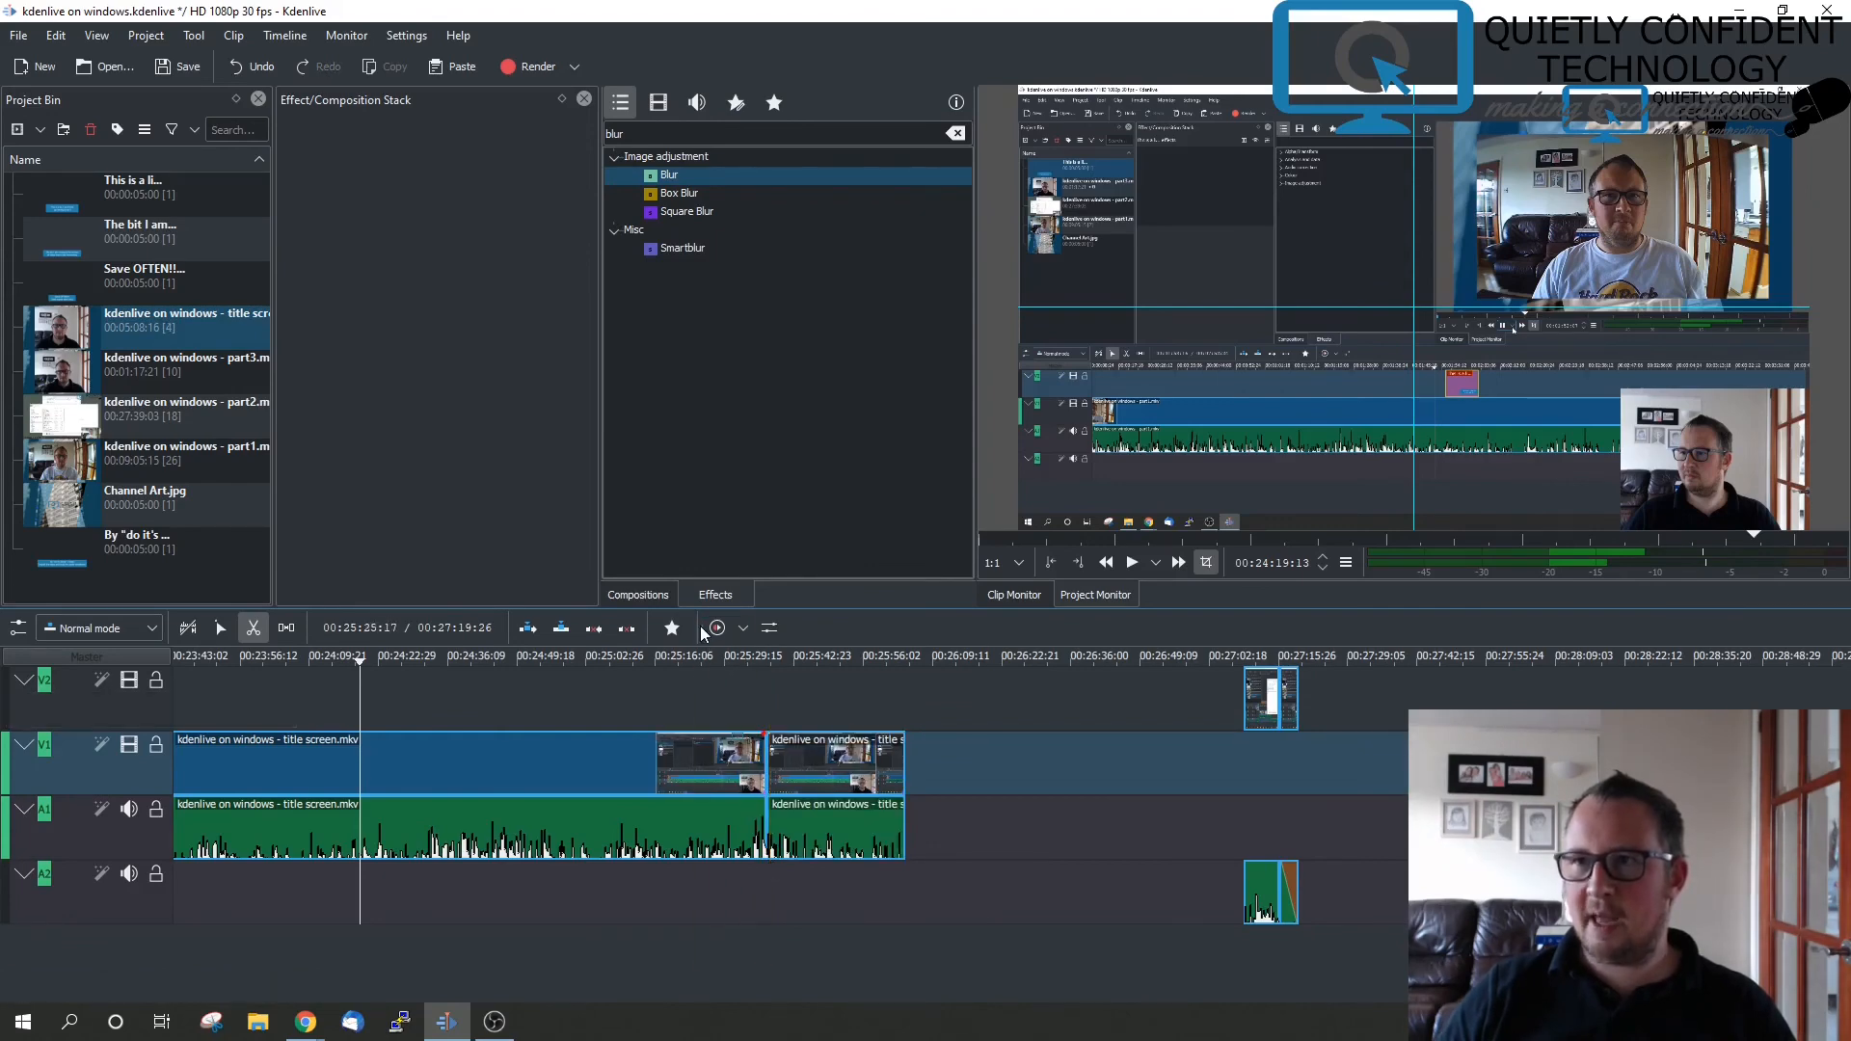
Apply the Blur effect to the title screen segment after the cut on V1 and set its amount to 399
left_click(675, 136)
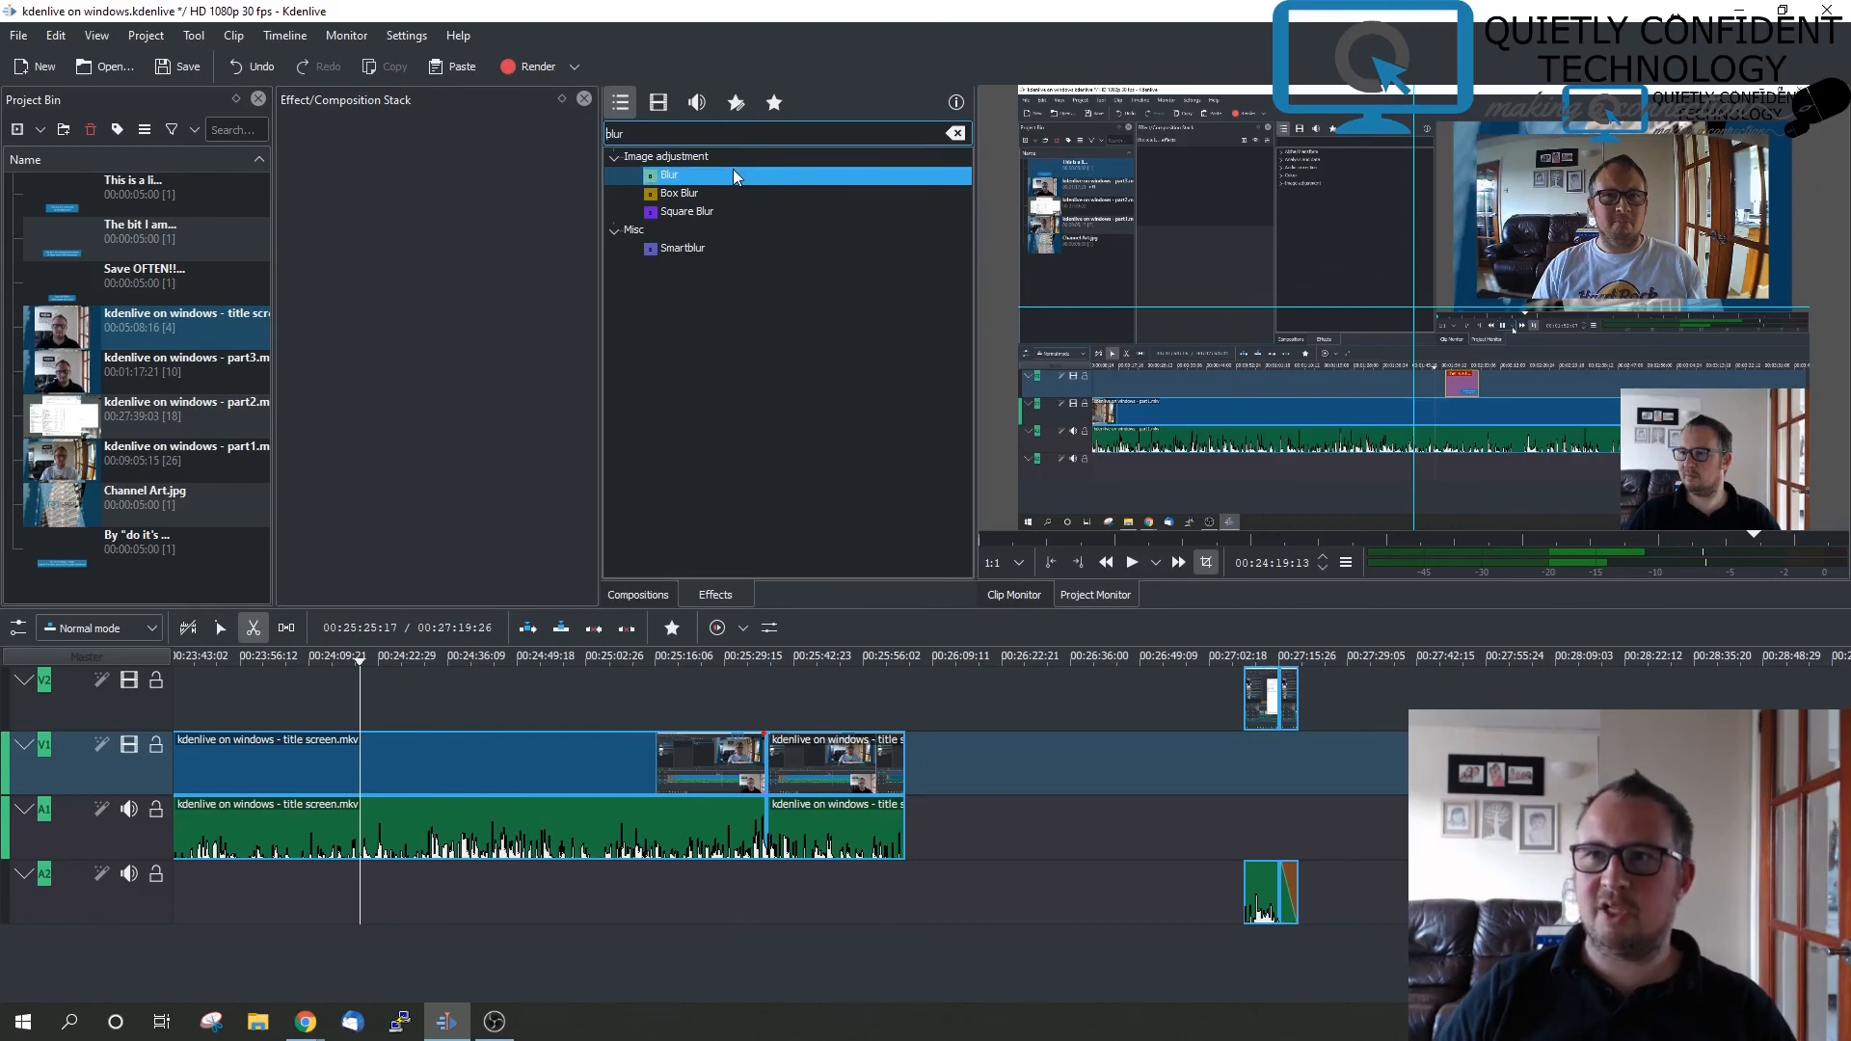
left_click_drag(735, 176, 834, 771)
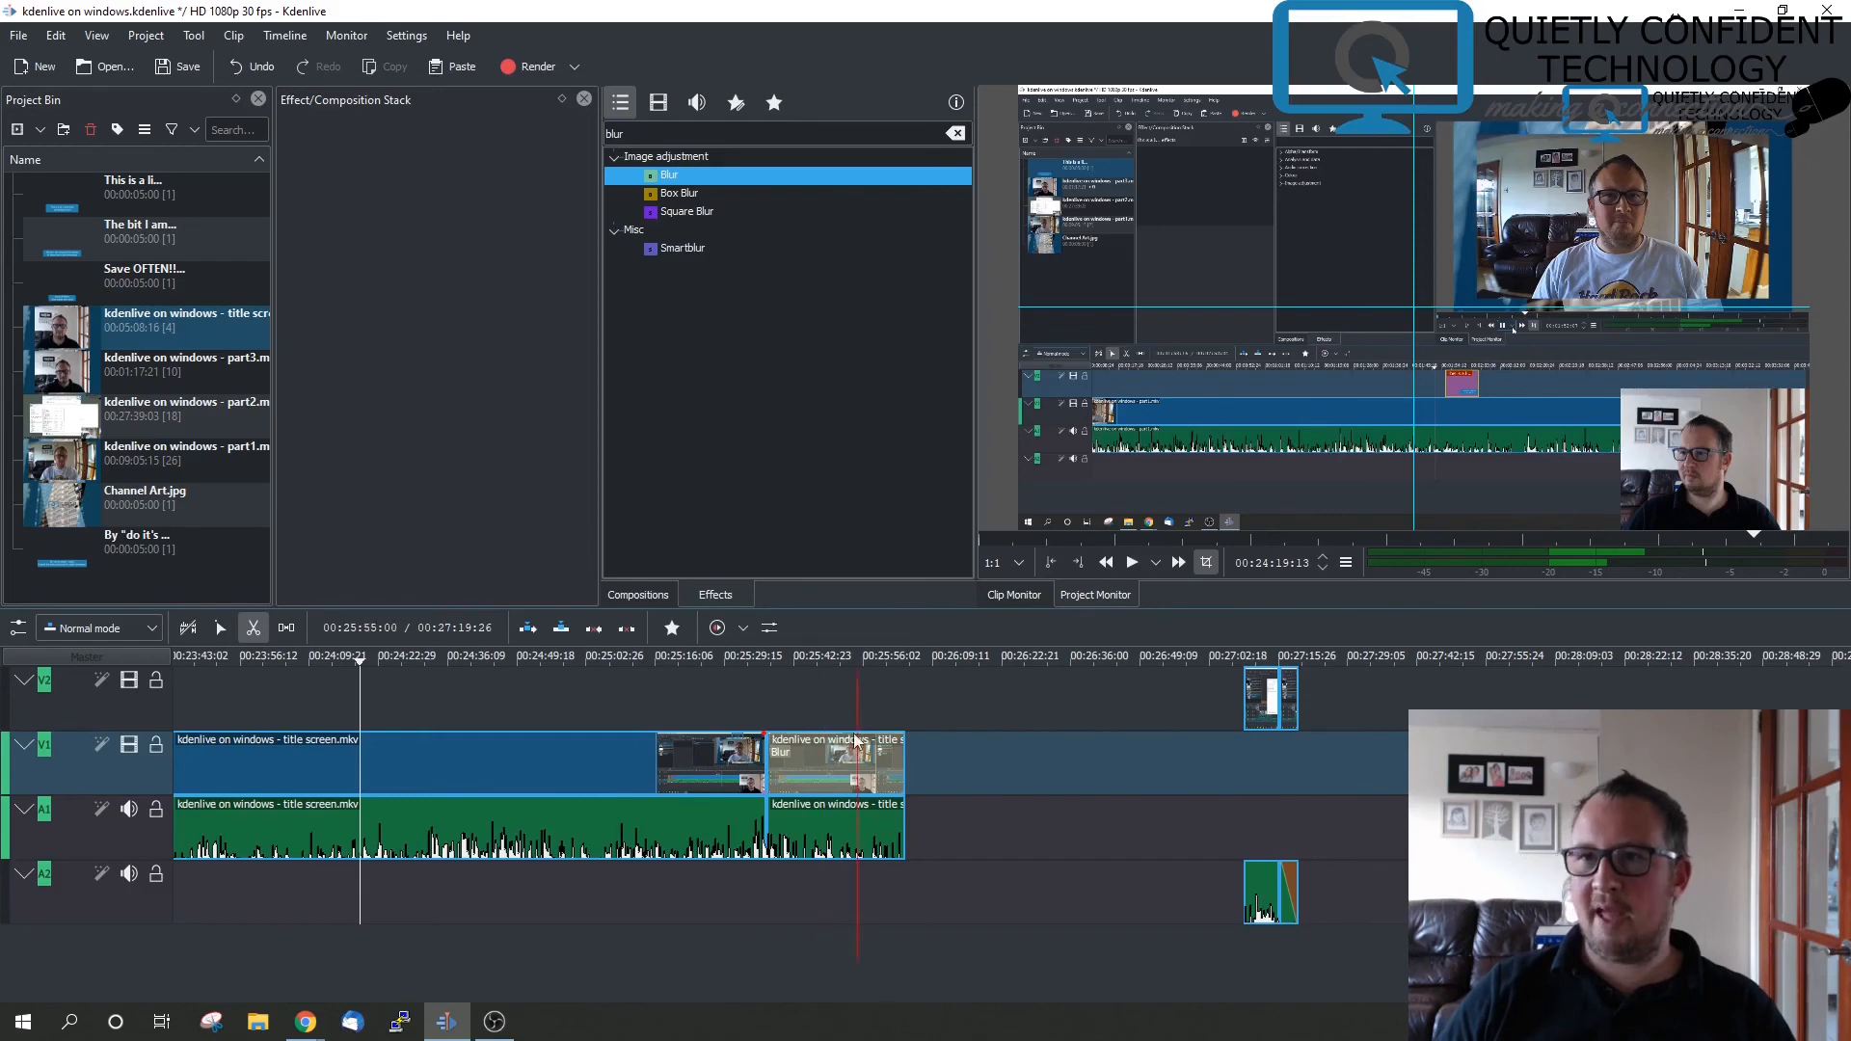
key("s")
left_click(813, 765)
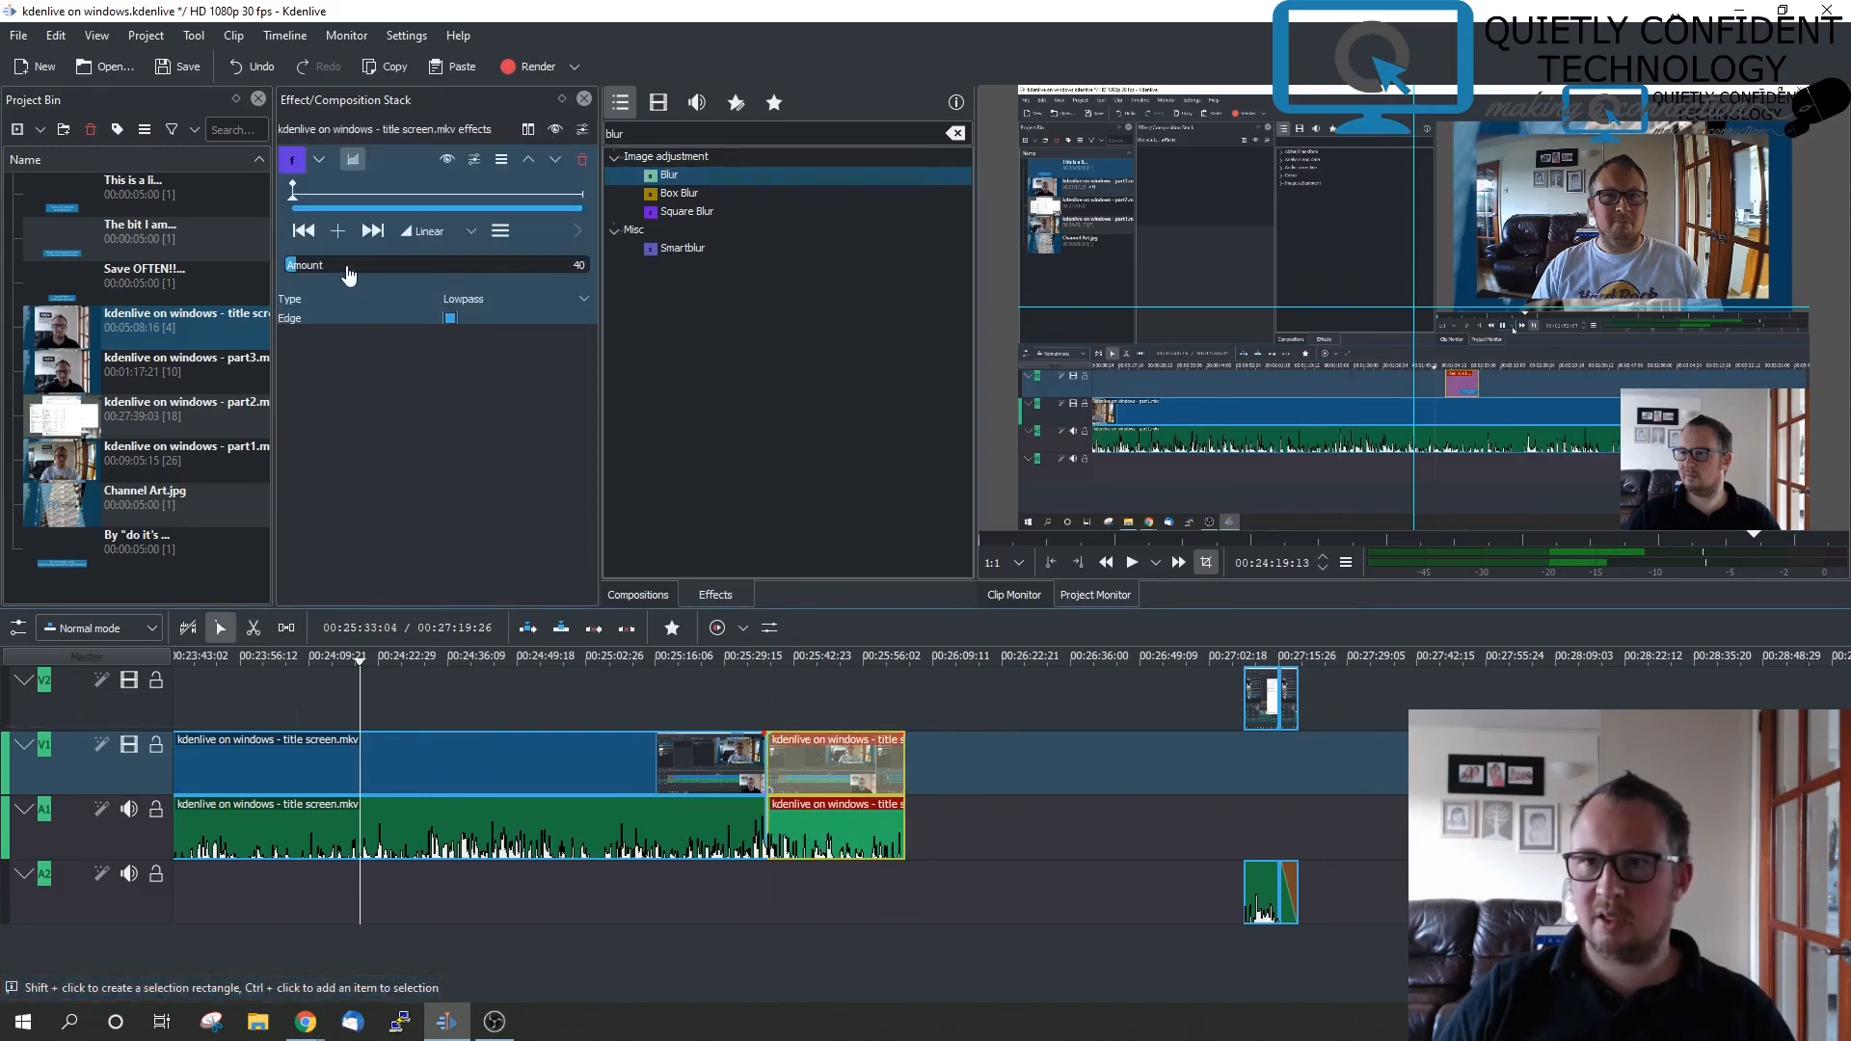
left_click(395, 266)
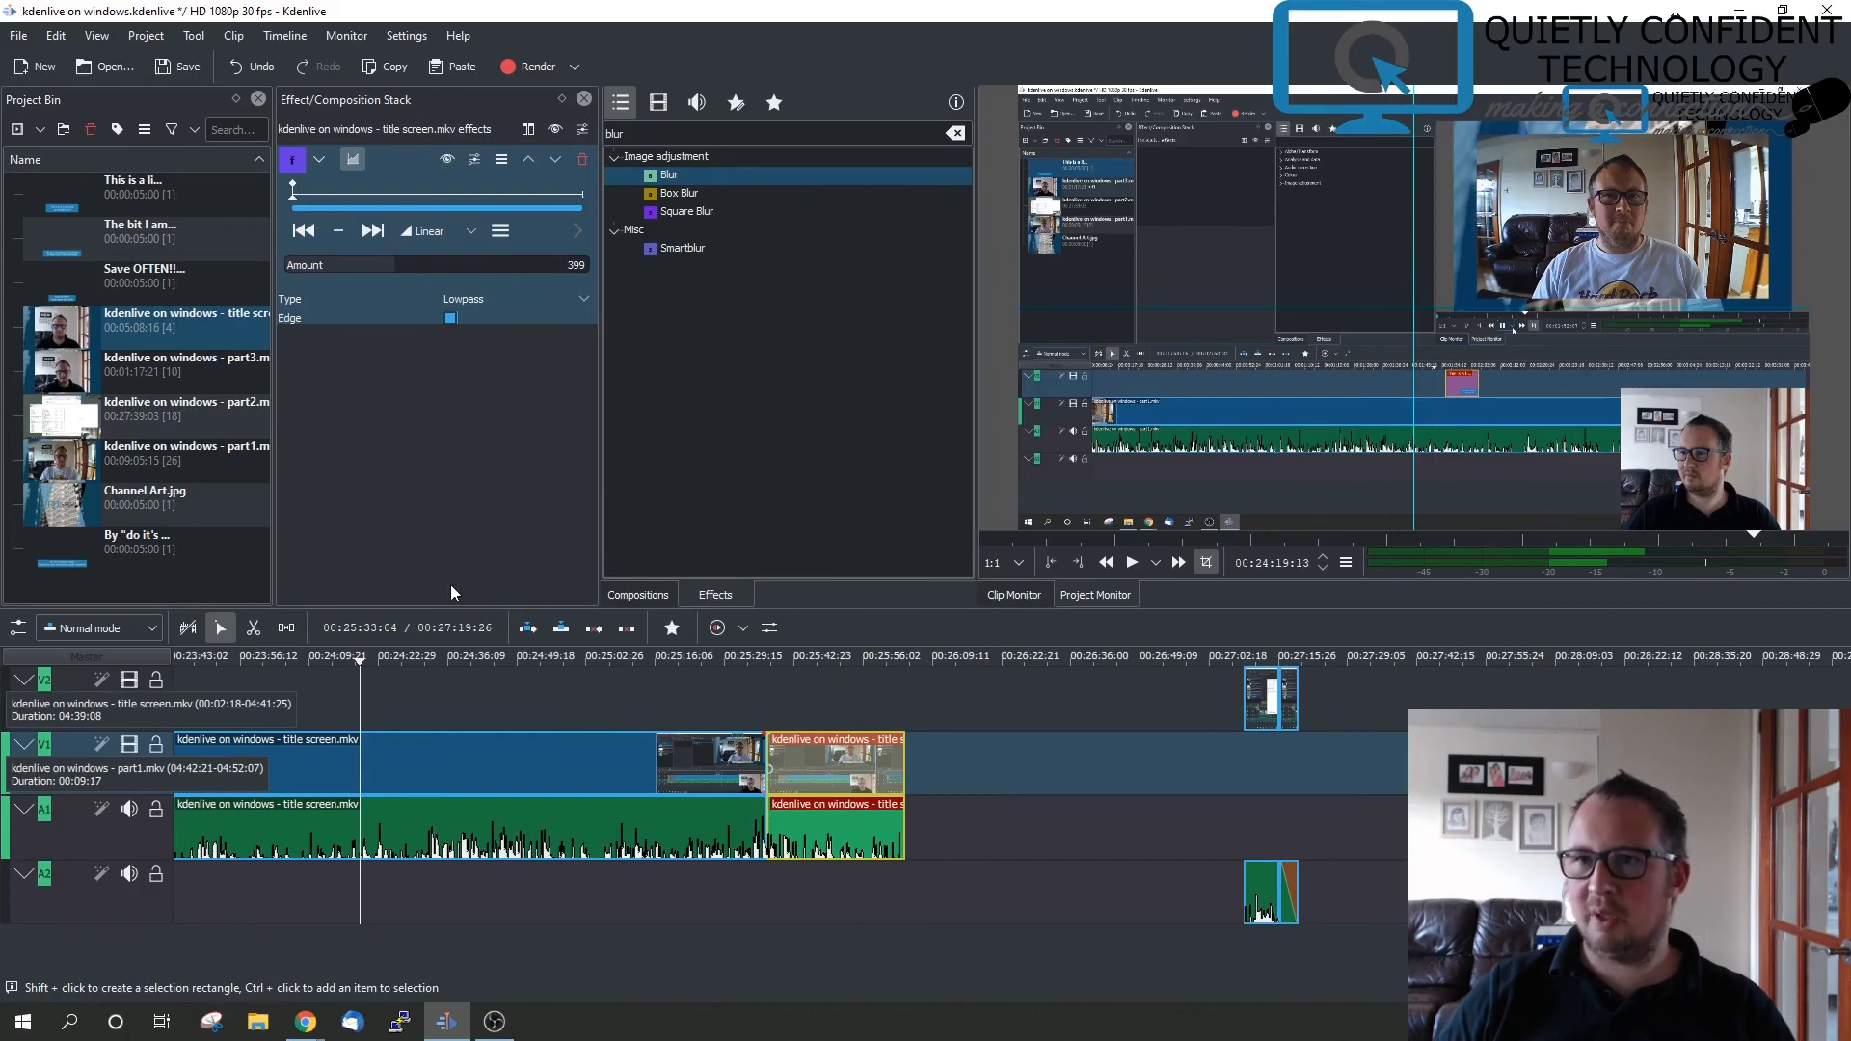
Play the timeline from 00:25:33:26 across the cut to check the blur, and pause at 00:25:39:01
left_click(748, 659)
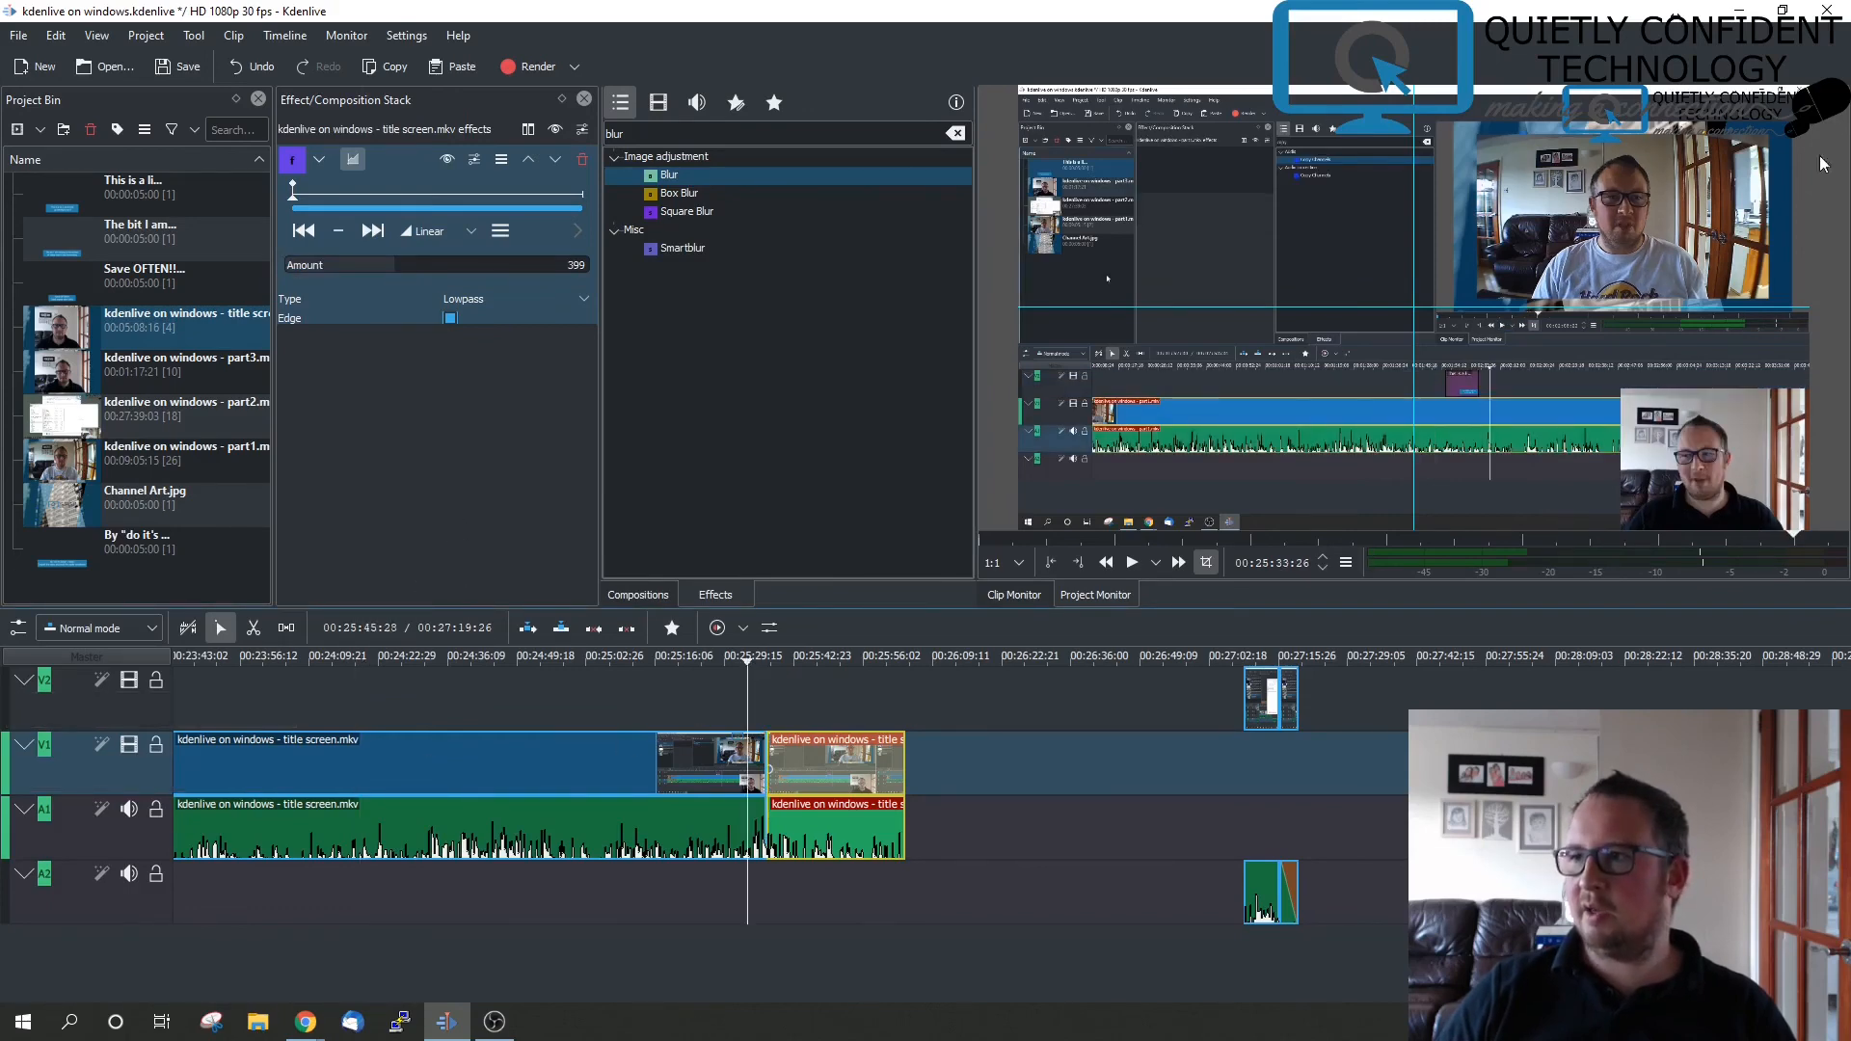
key("space")
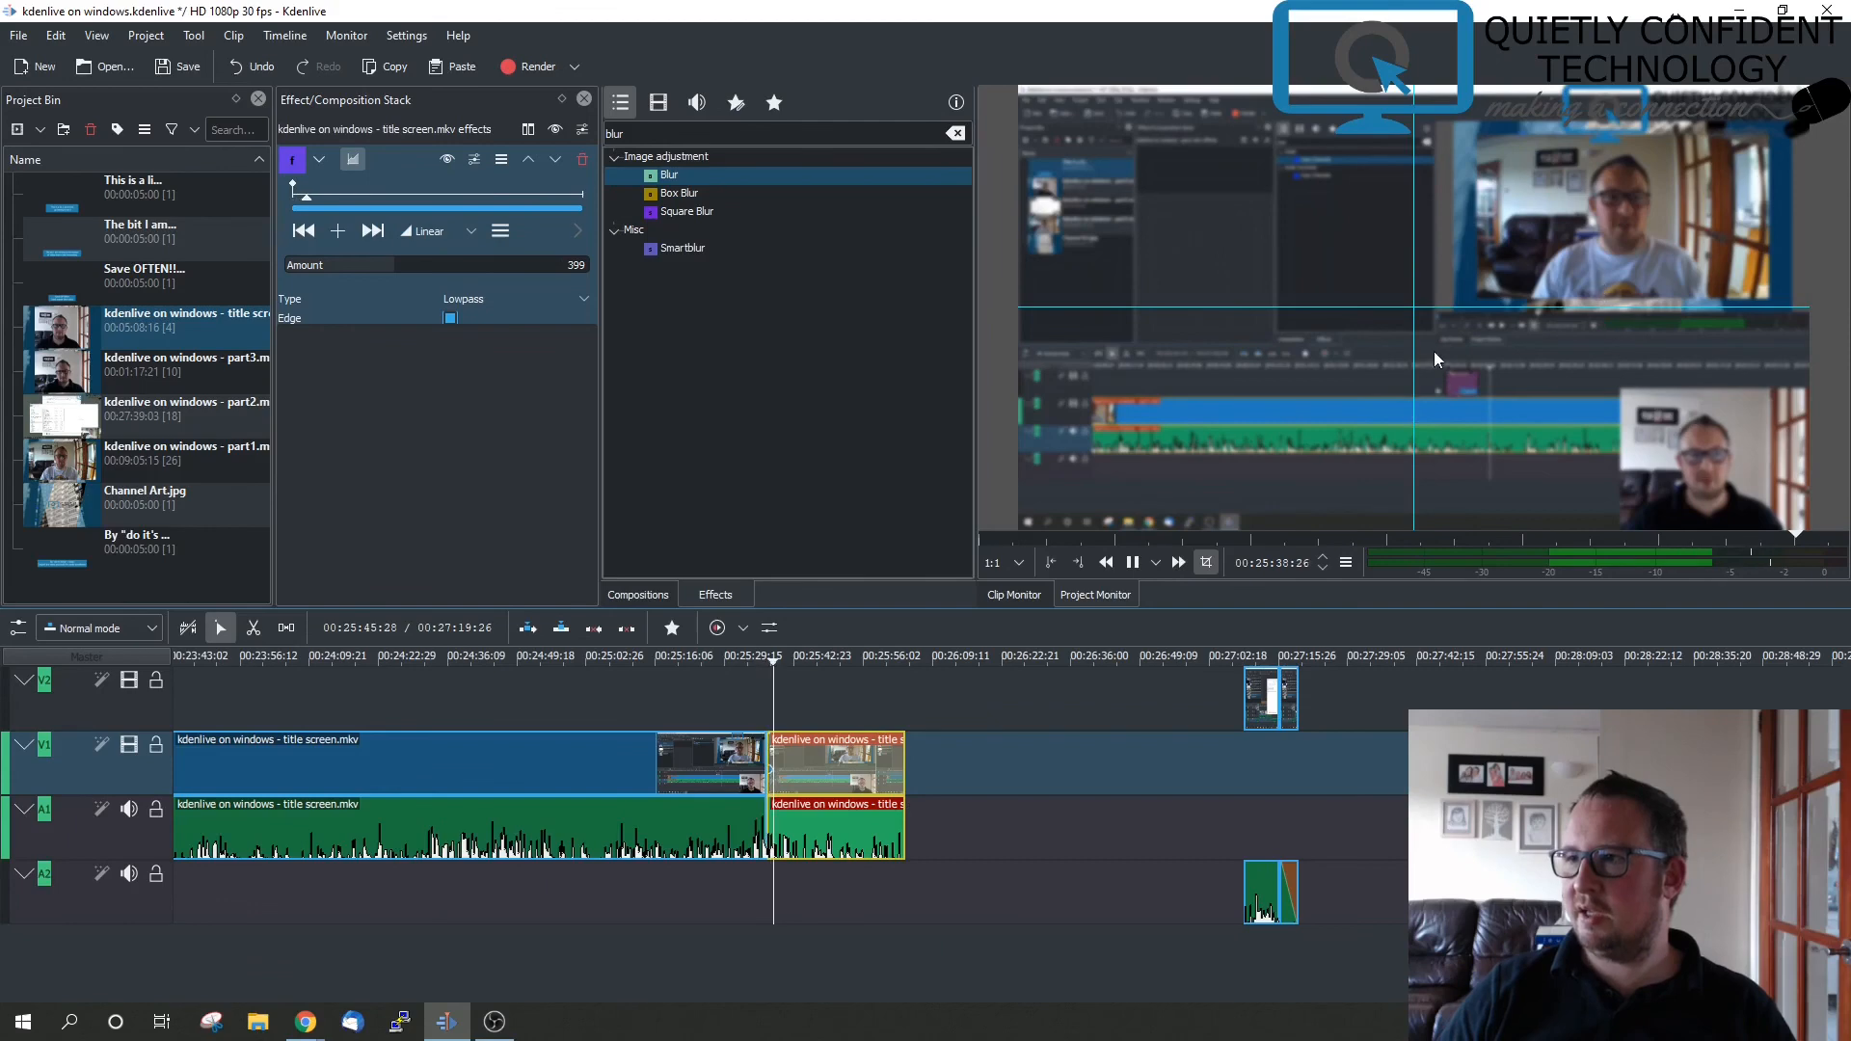
key("space")
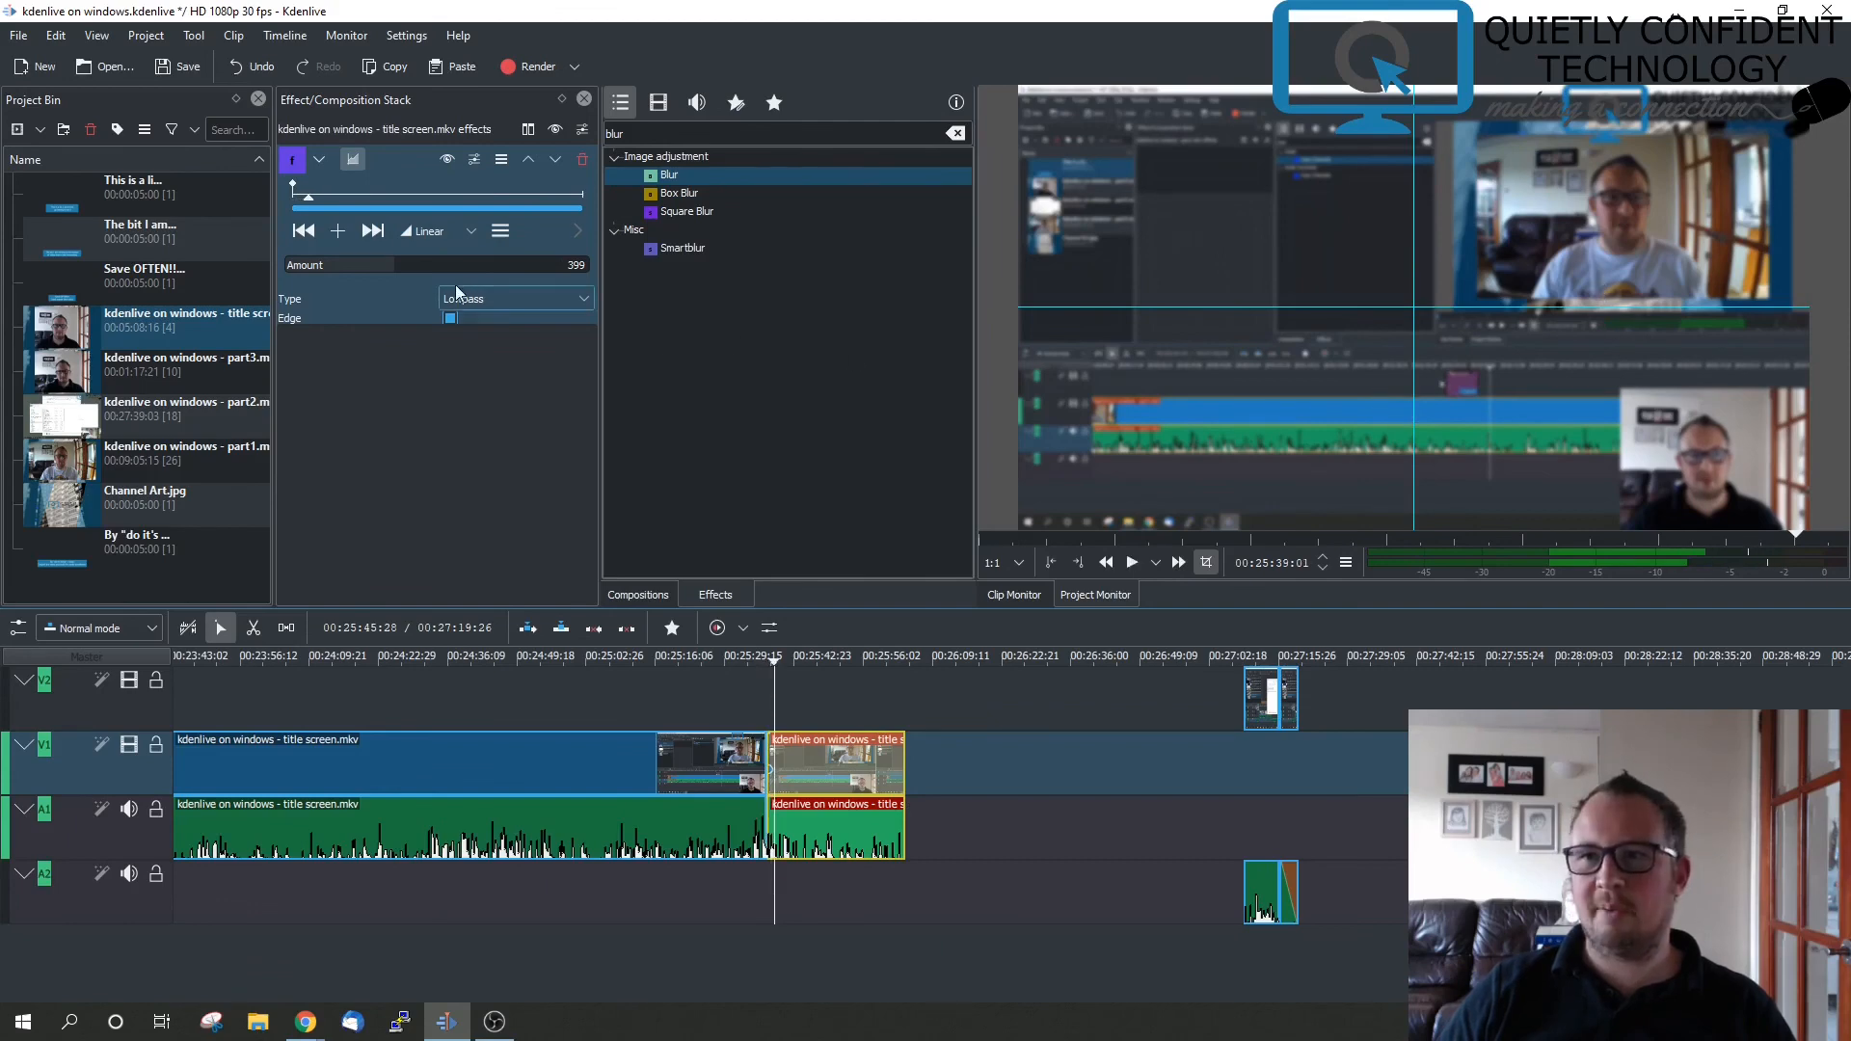
Try Blur amounts of 703 and 234 on the segment, and delete the Blur effect from its effect stack
left_click(478, 267)
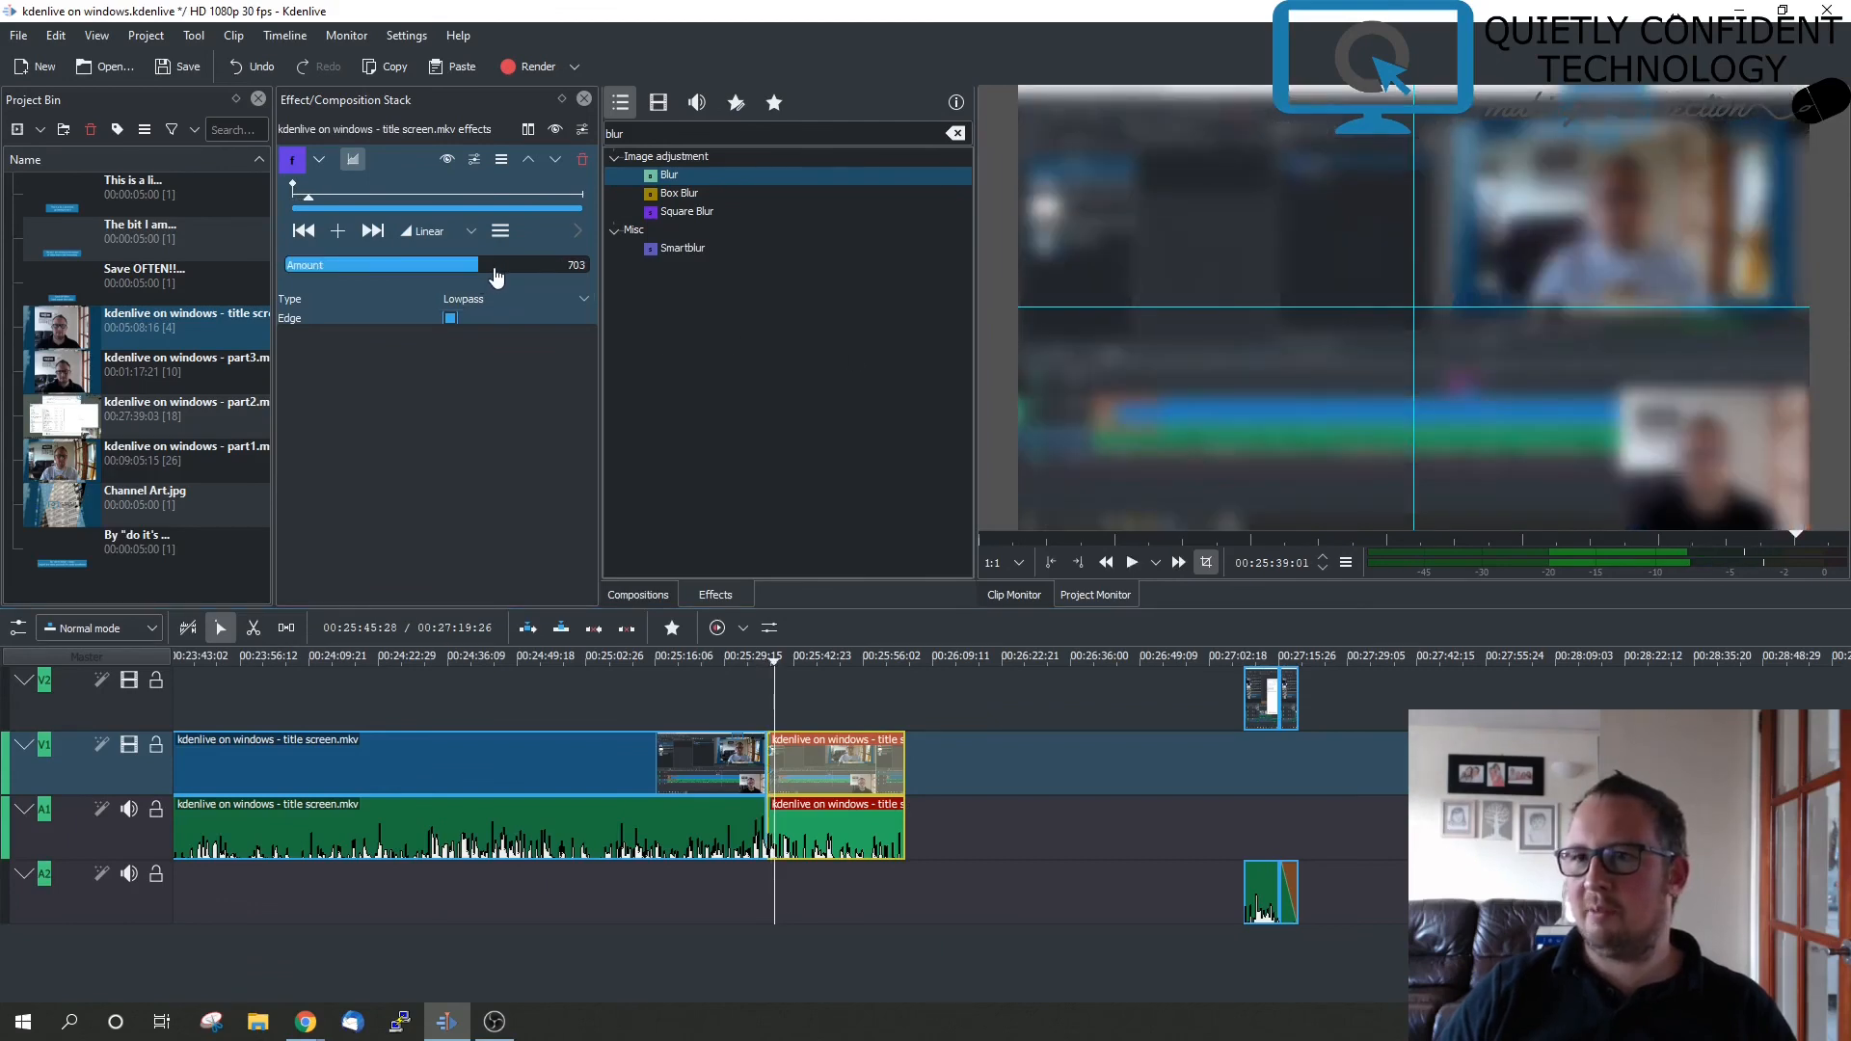
left_click(350, 270)
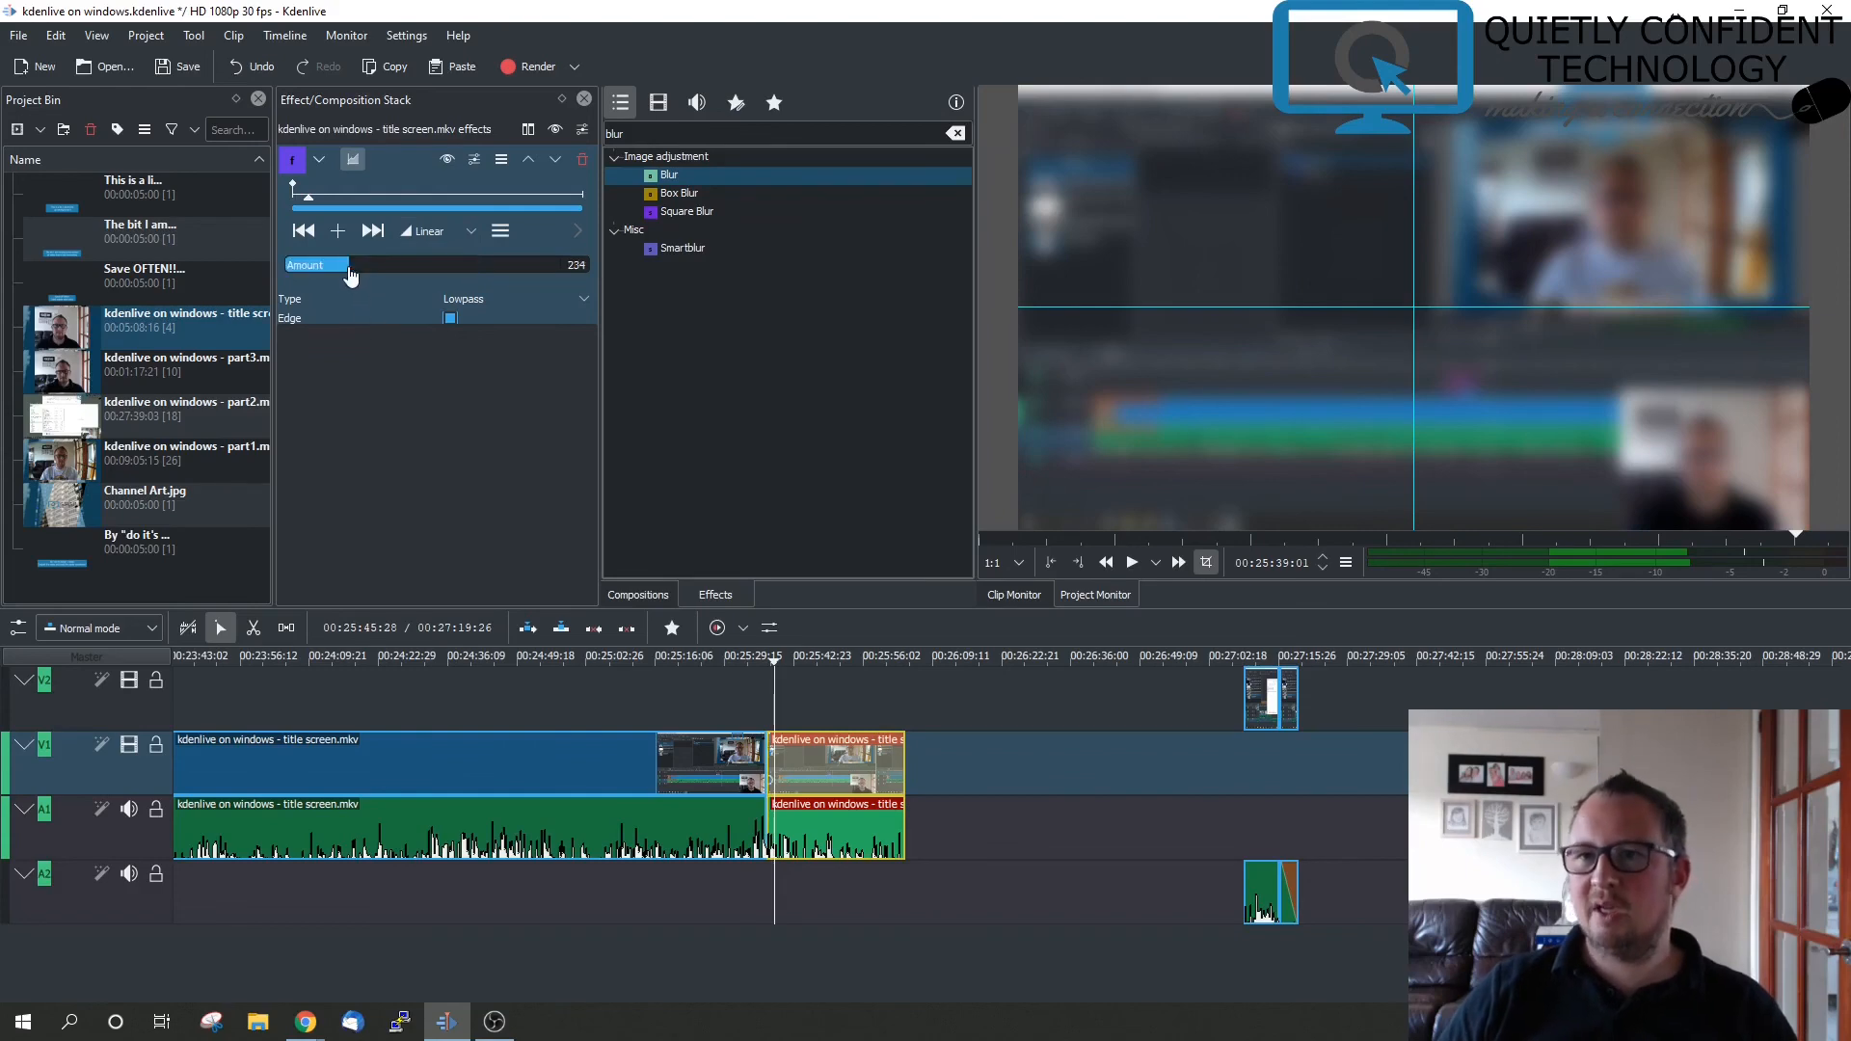
left_click(581, 160)
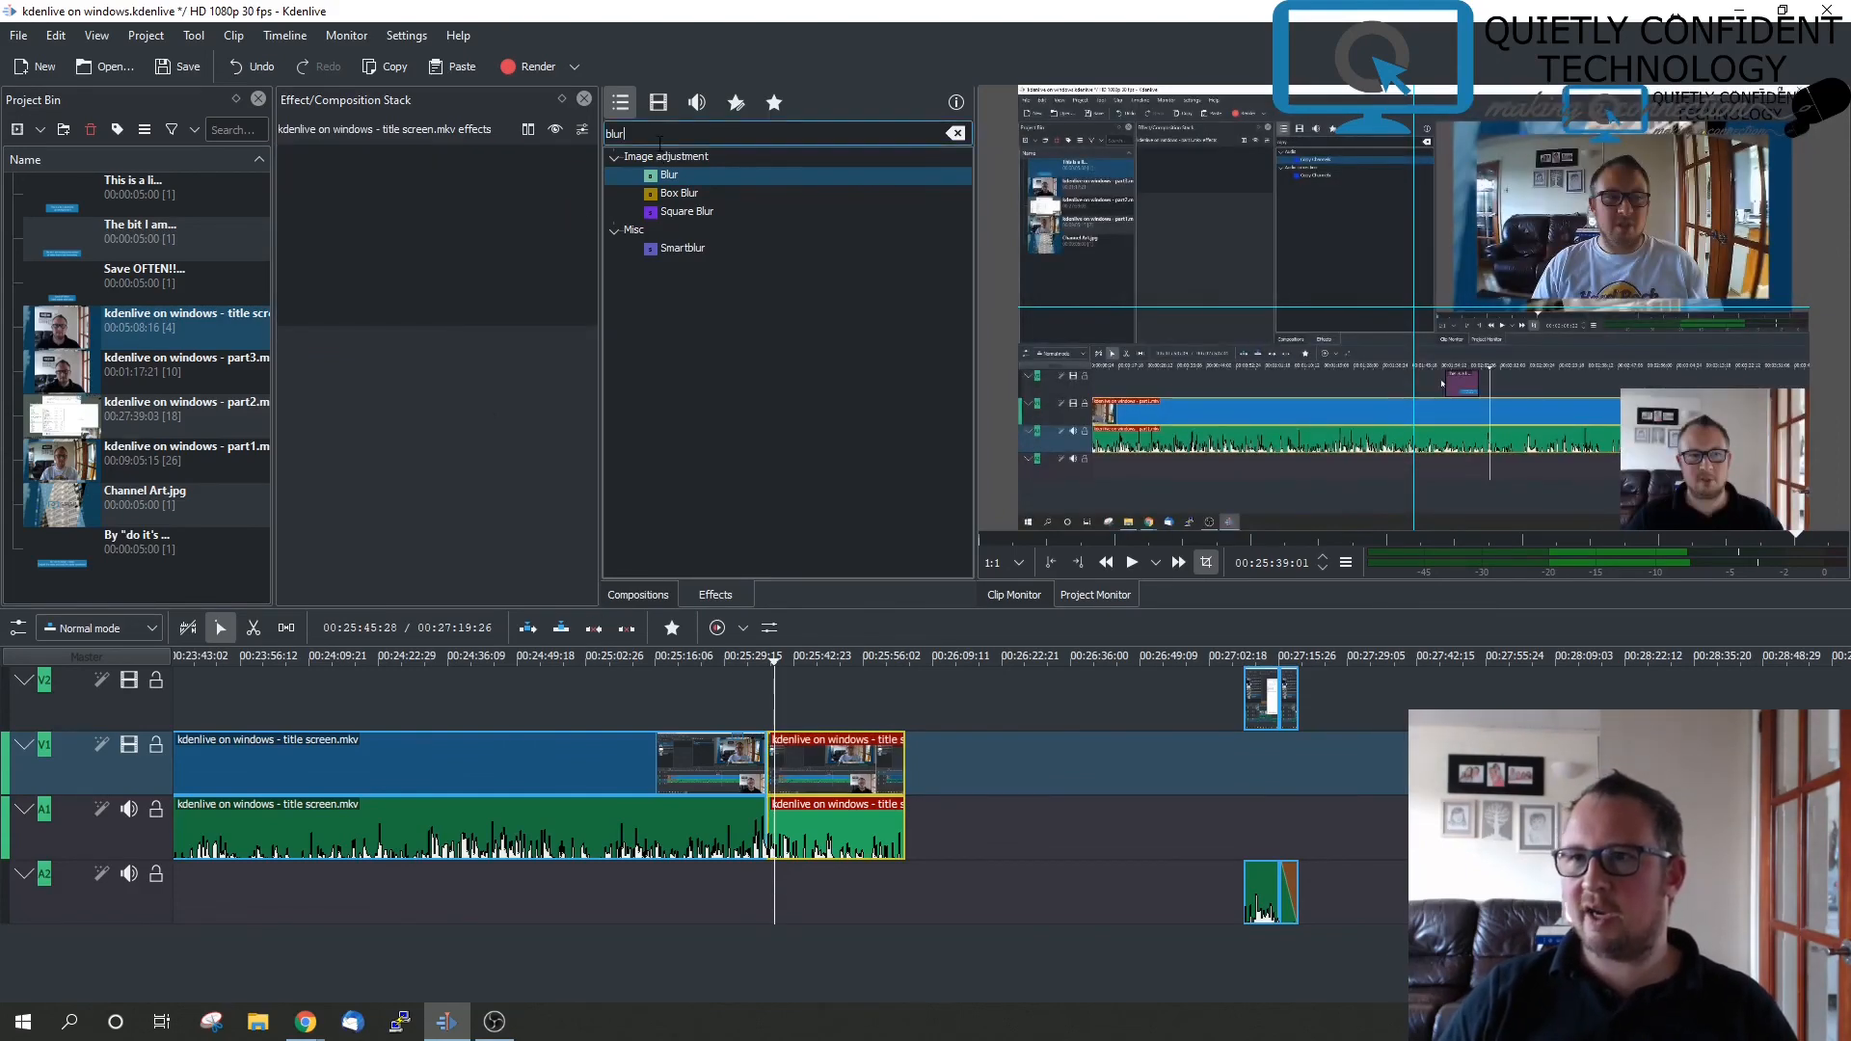
Search the effects for "obs" and apply the Obscure effect to the title screen segment after the cut on V1
key("BackSpace")
key("BackSpace")
key("BackSpace")
key("BackSpace")
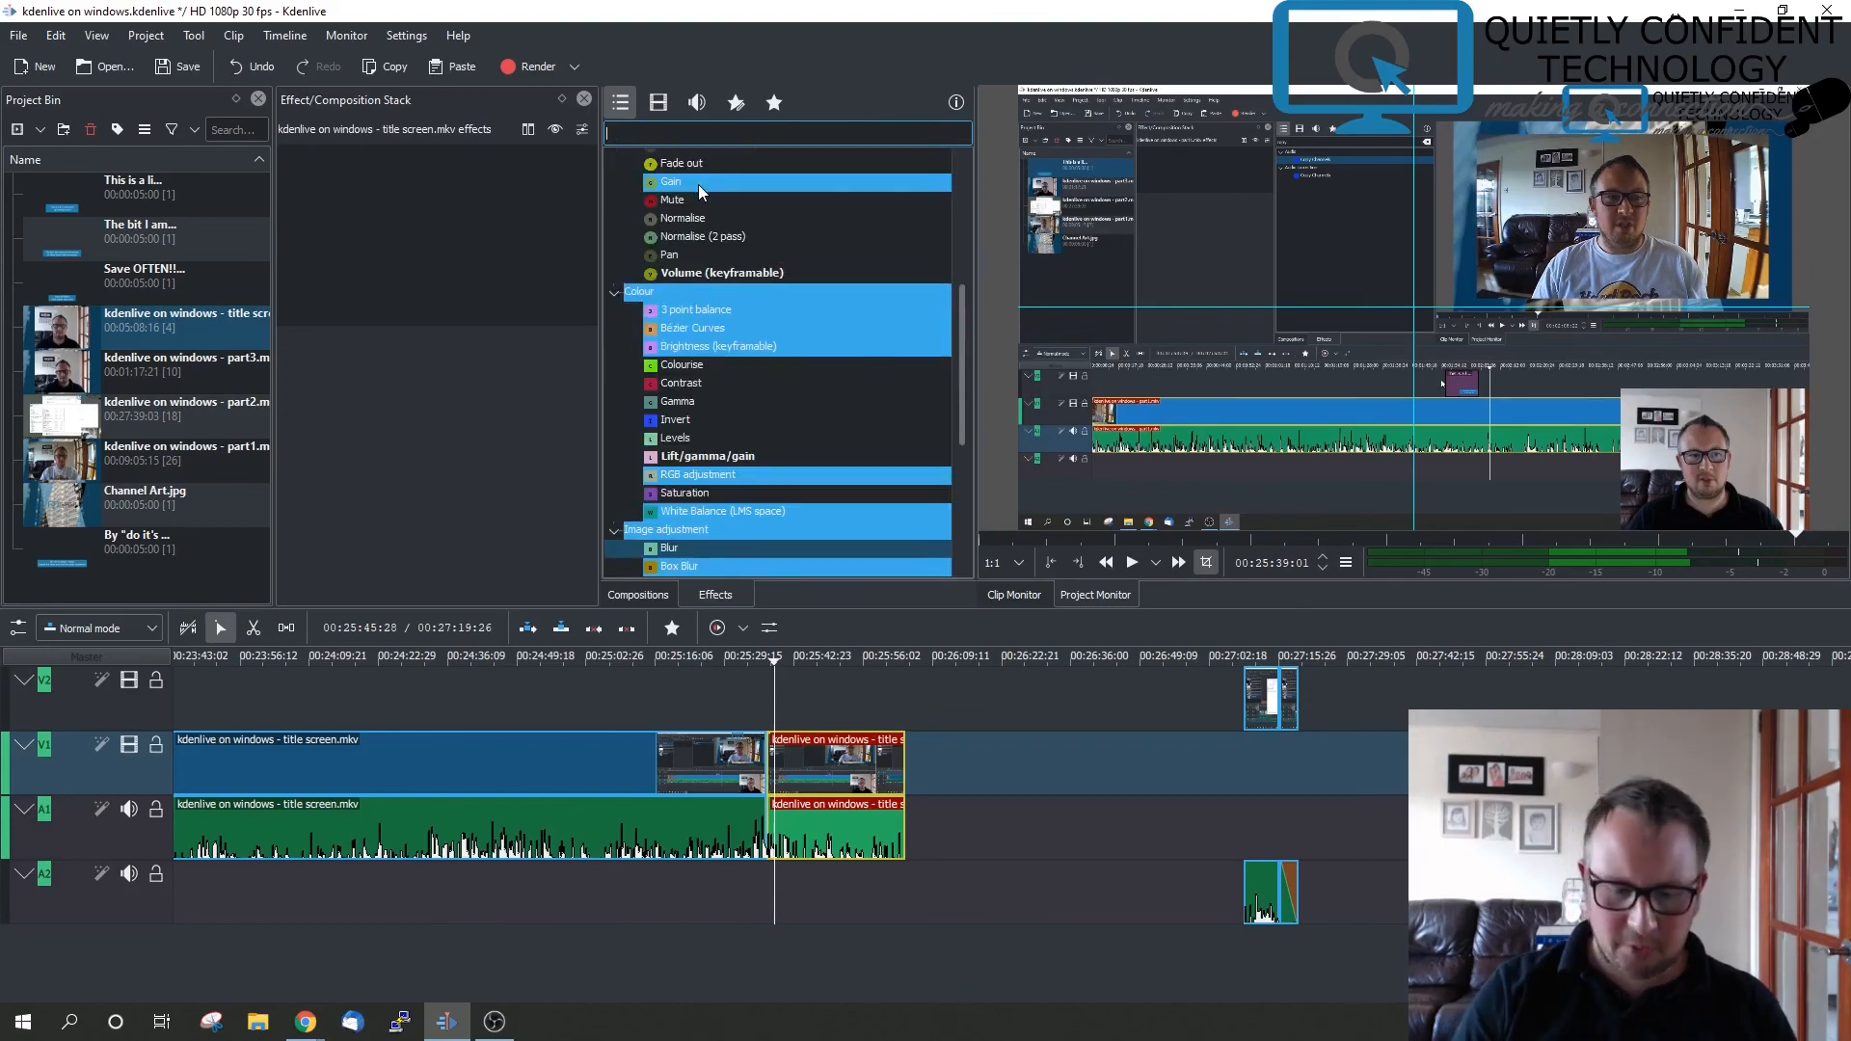
type("obs")
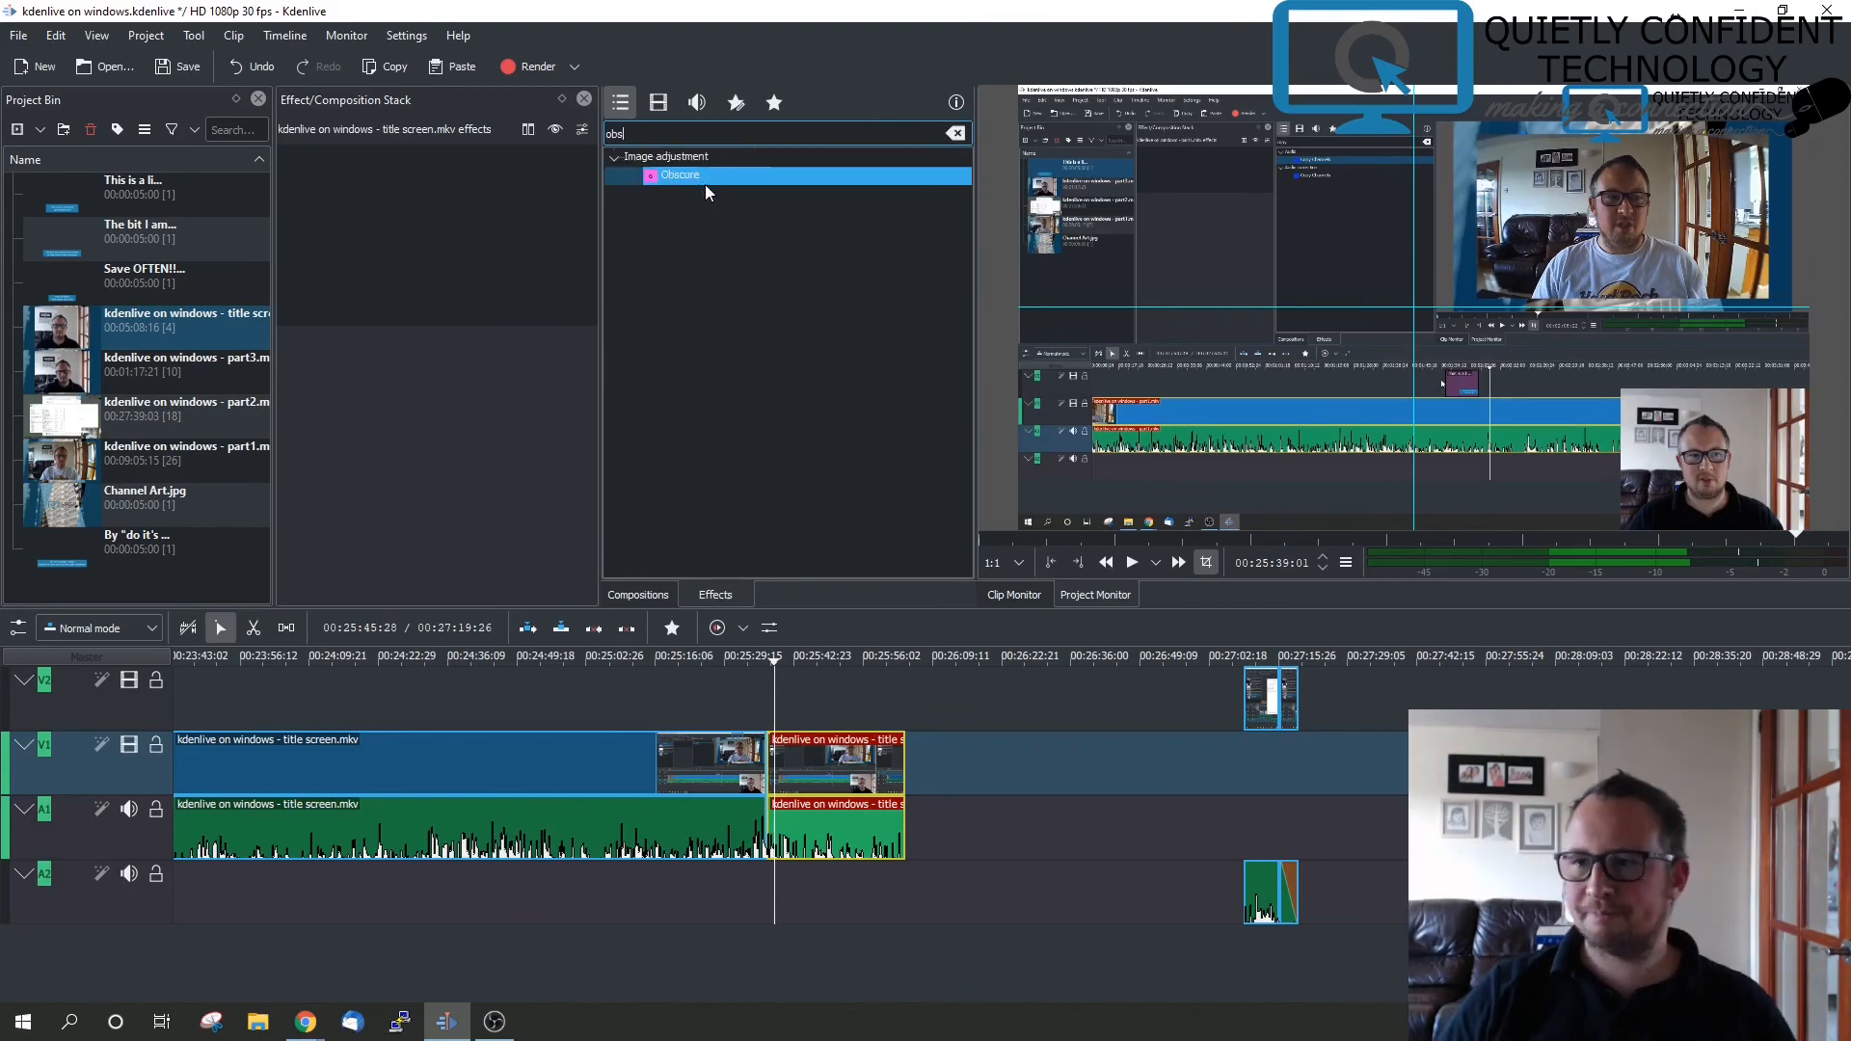
left_click_drag(717, 191, 827, 766)
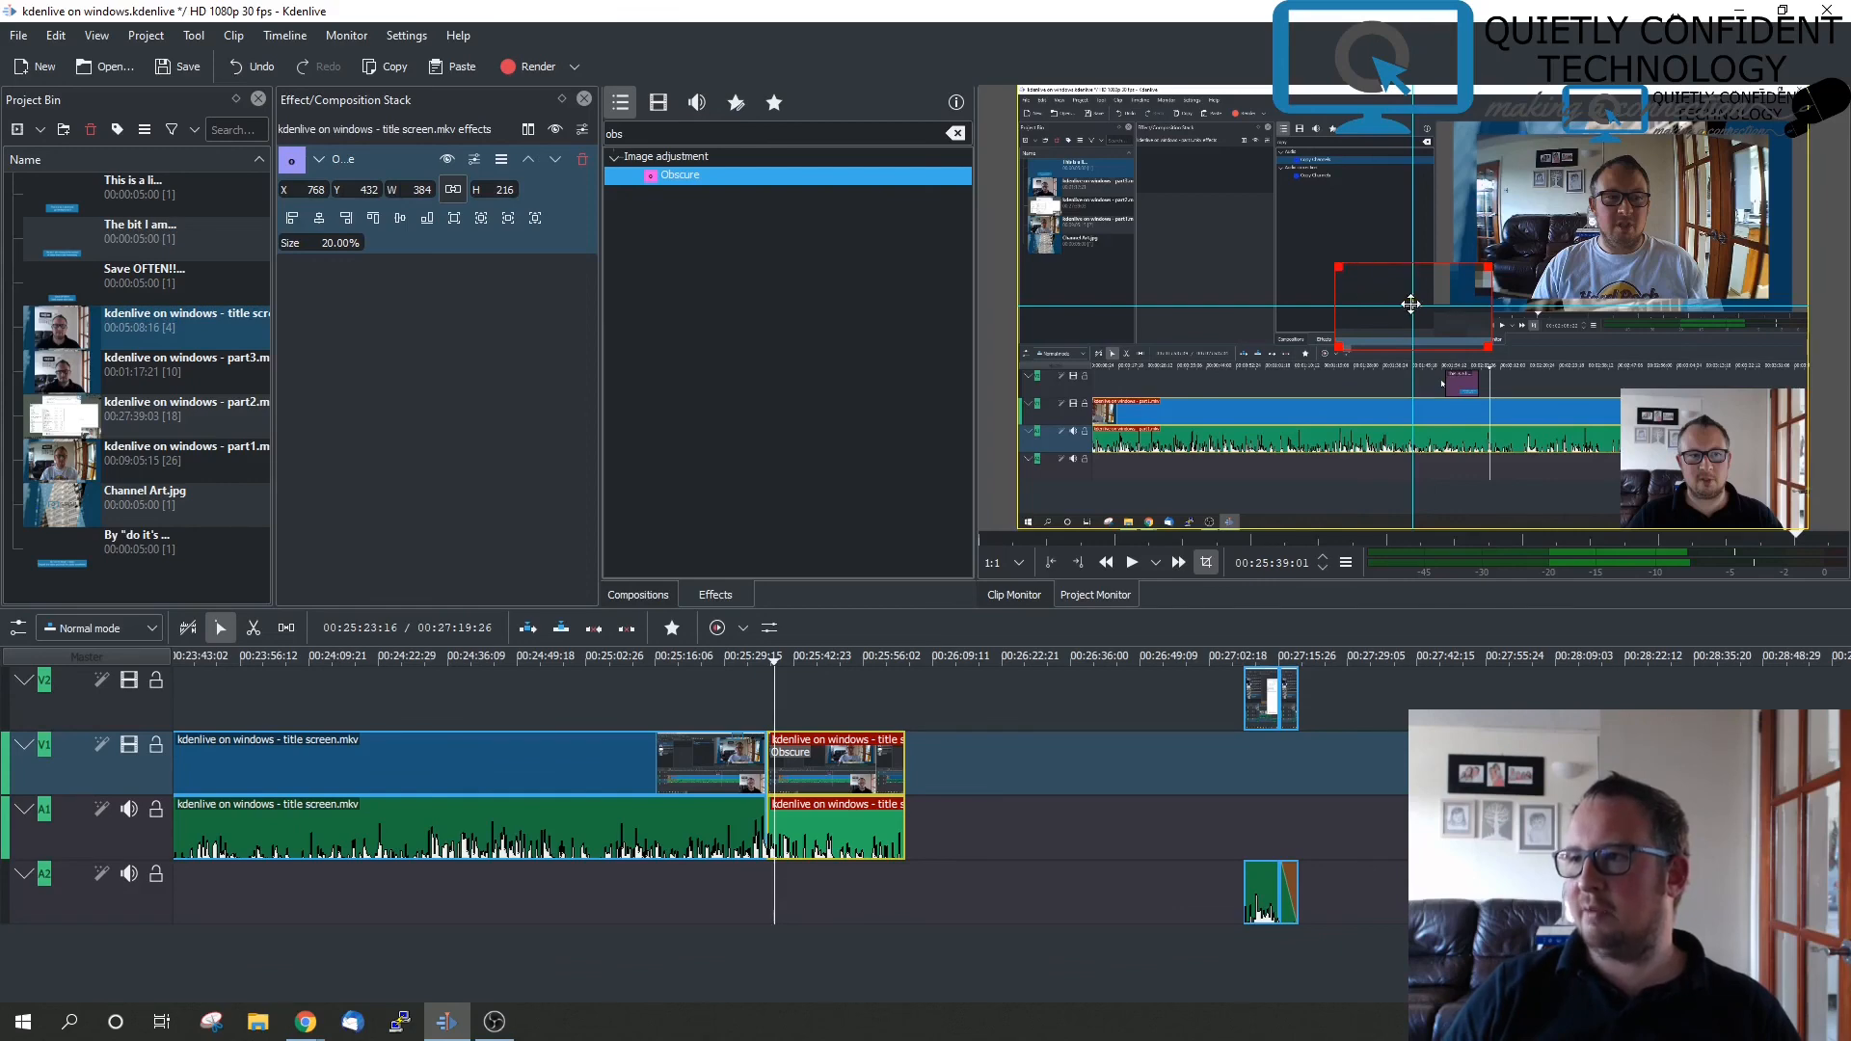
Place the Obscure region over the upper presenter's face at X 1267, Y 171, sized 406 by 240, and play across the cut to 00:25:42:13
left_click_drag(1410, 304, 1615, 199)
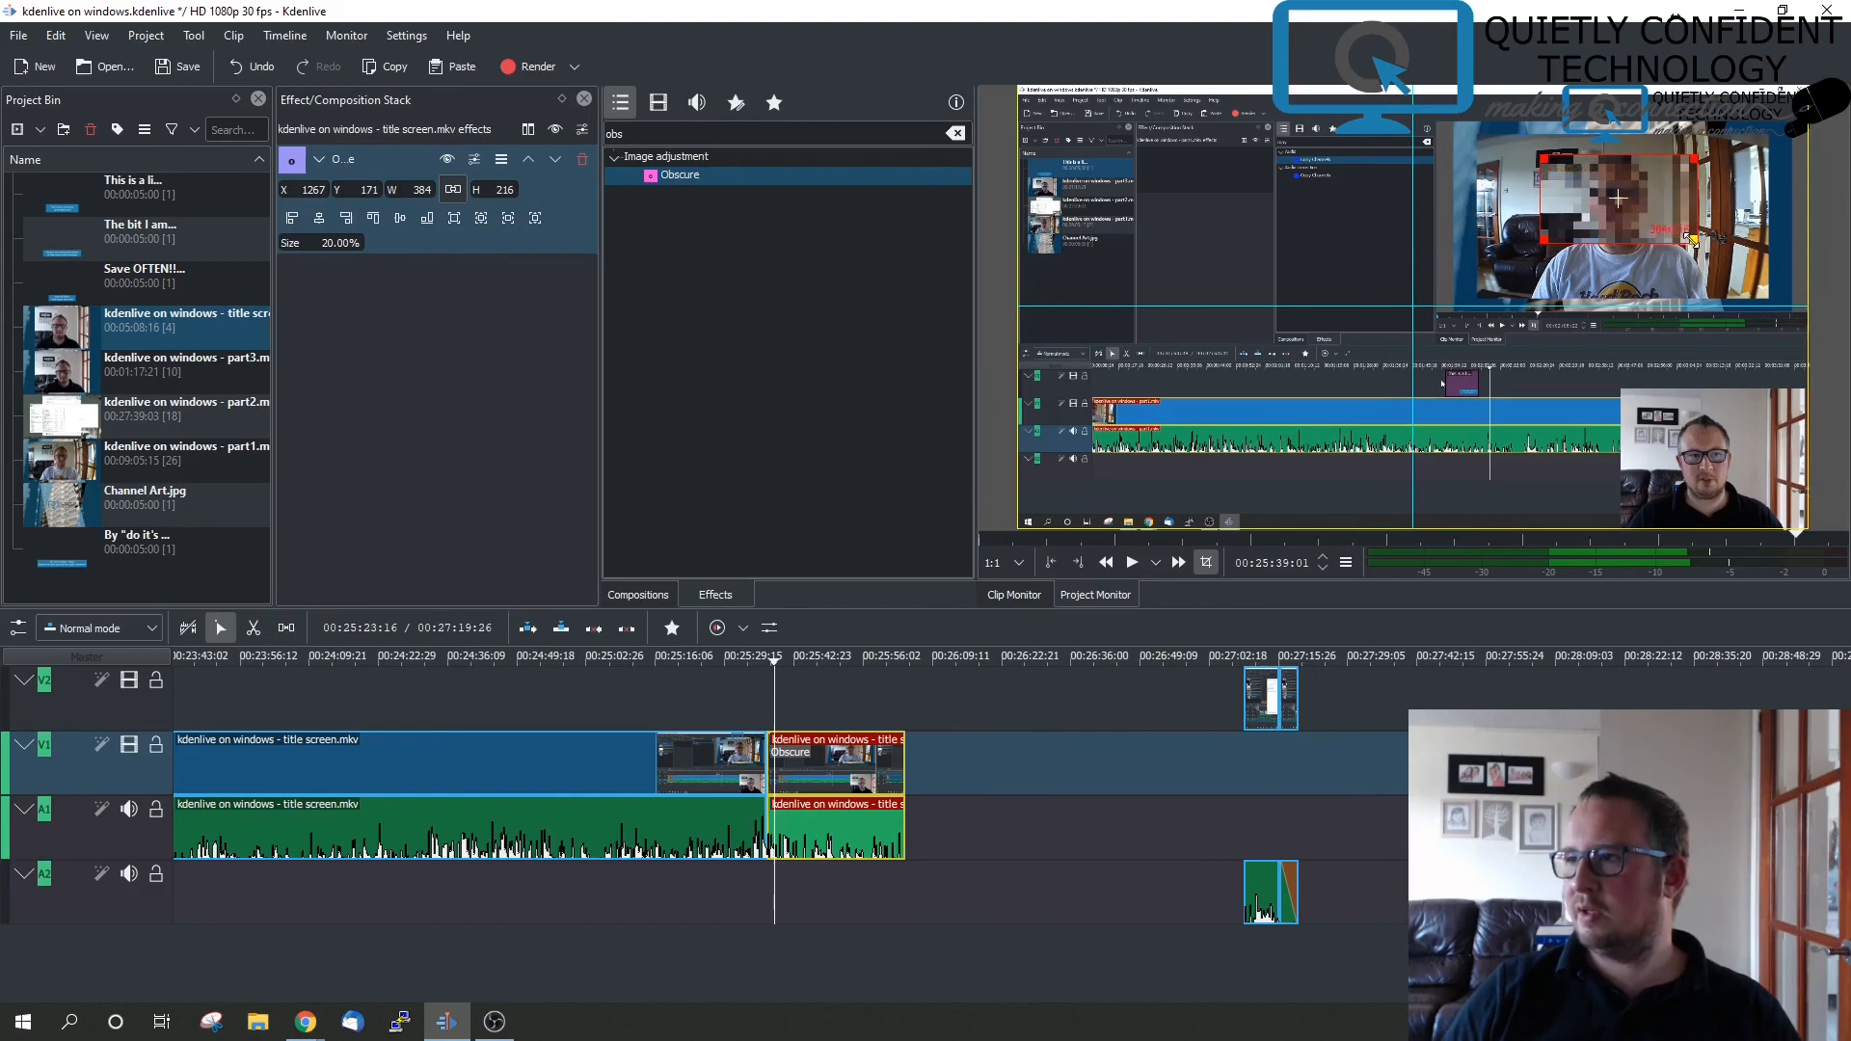
left_click_drag(1692, 239, 1698, 249)
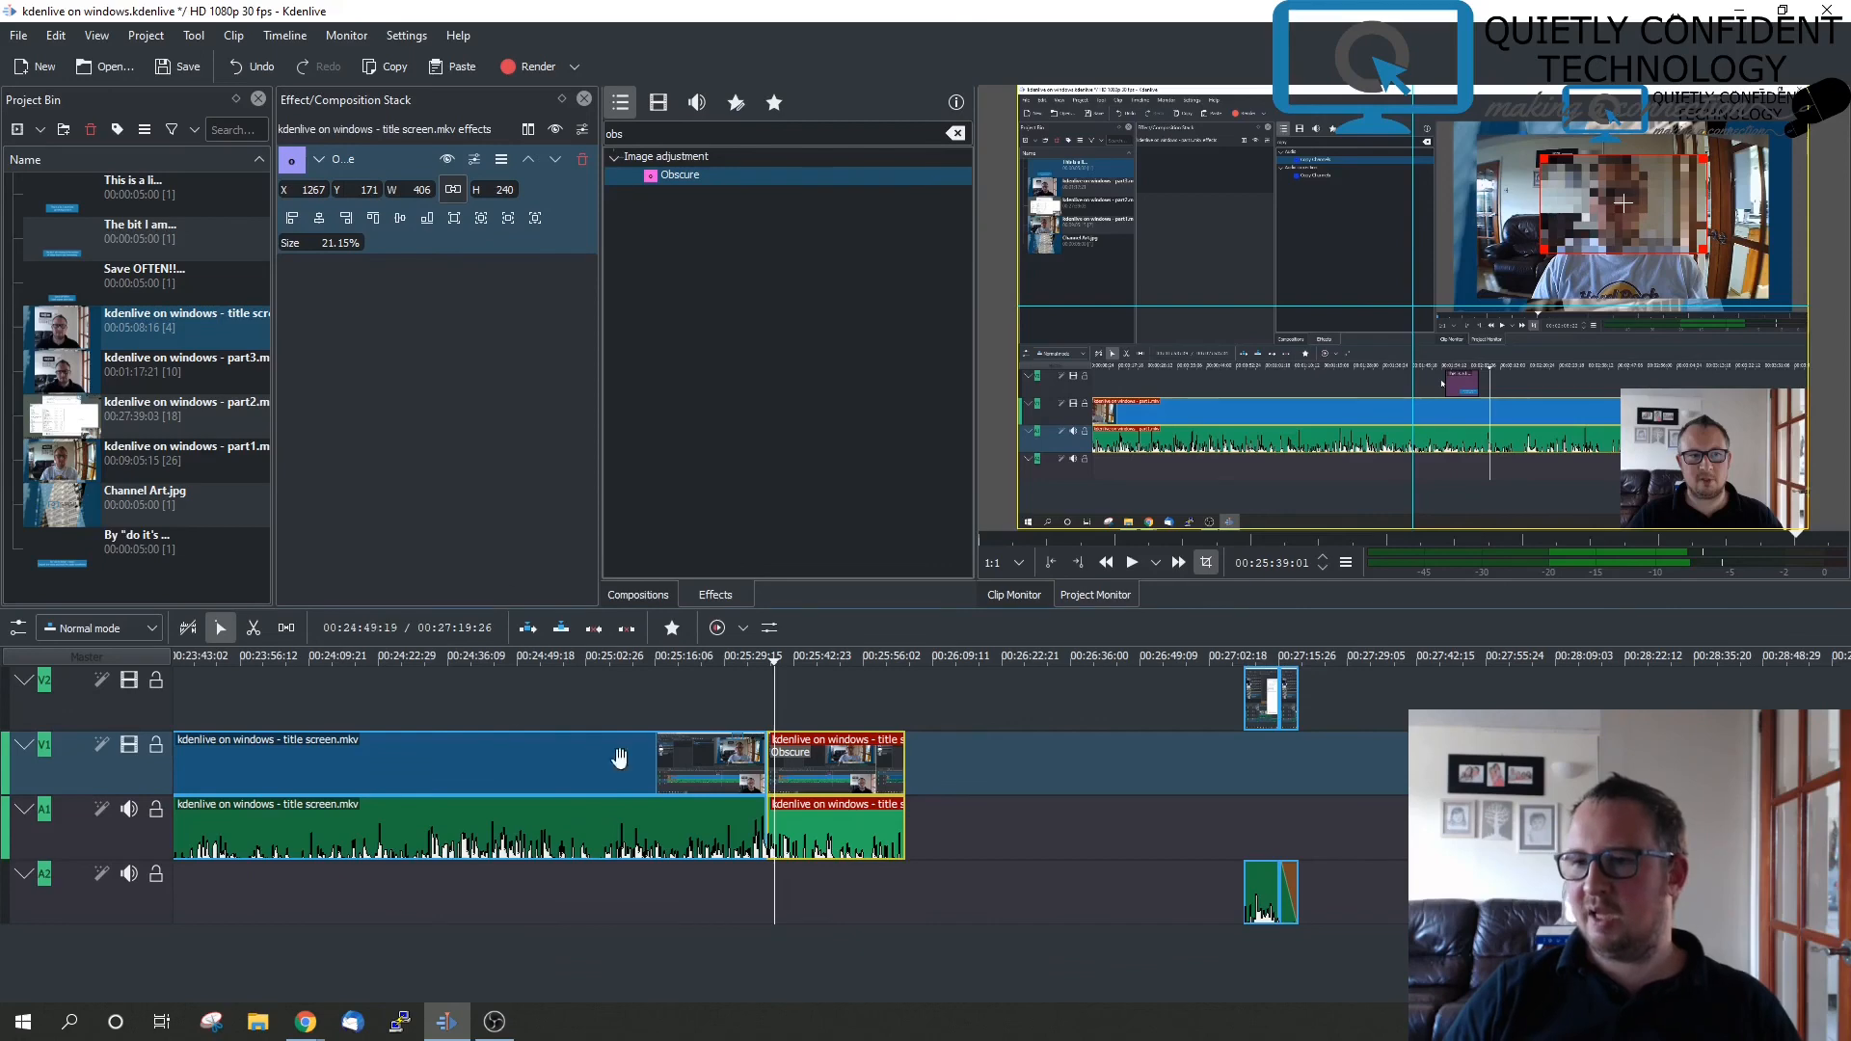
left_click(742, 656)
key("space")
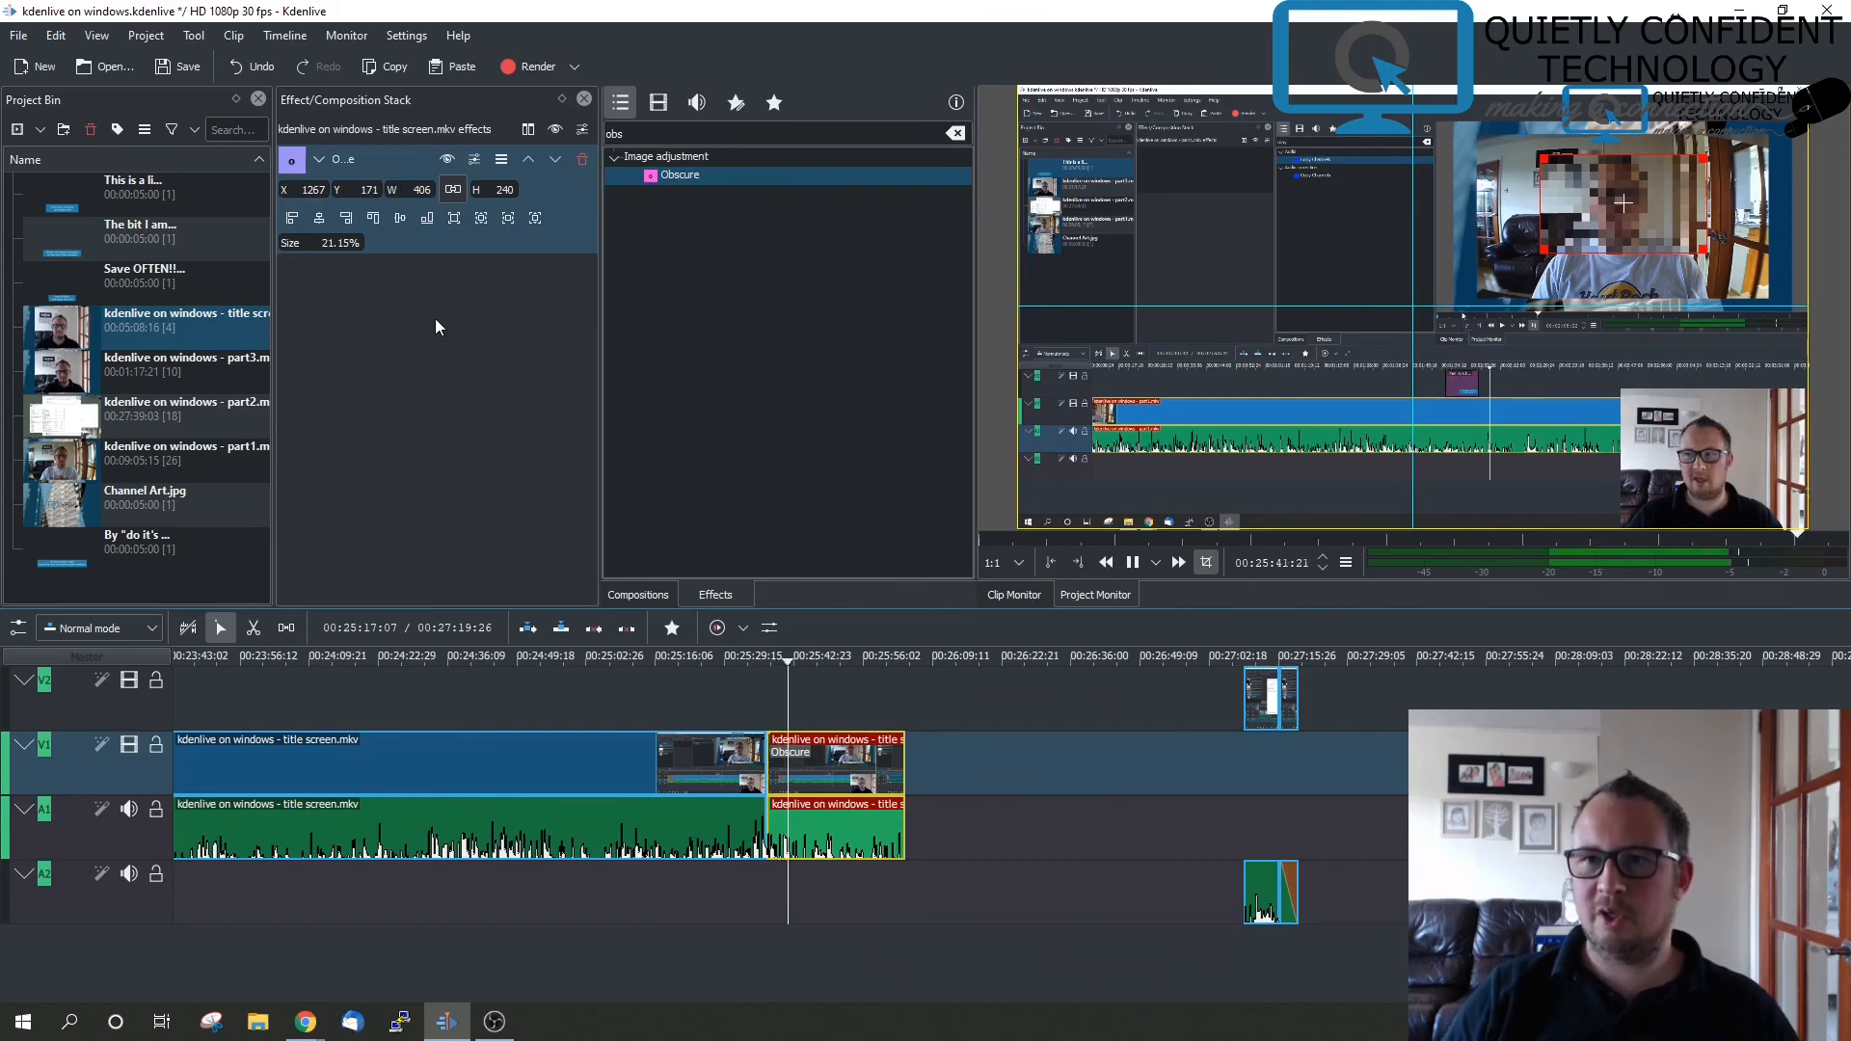
key("space")
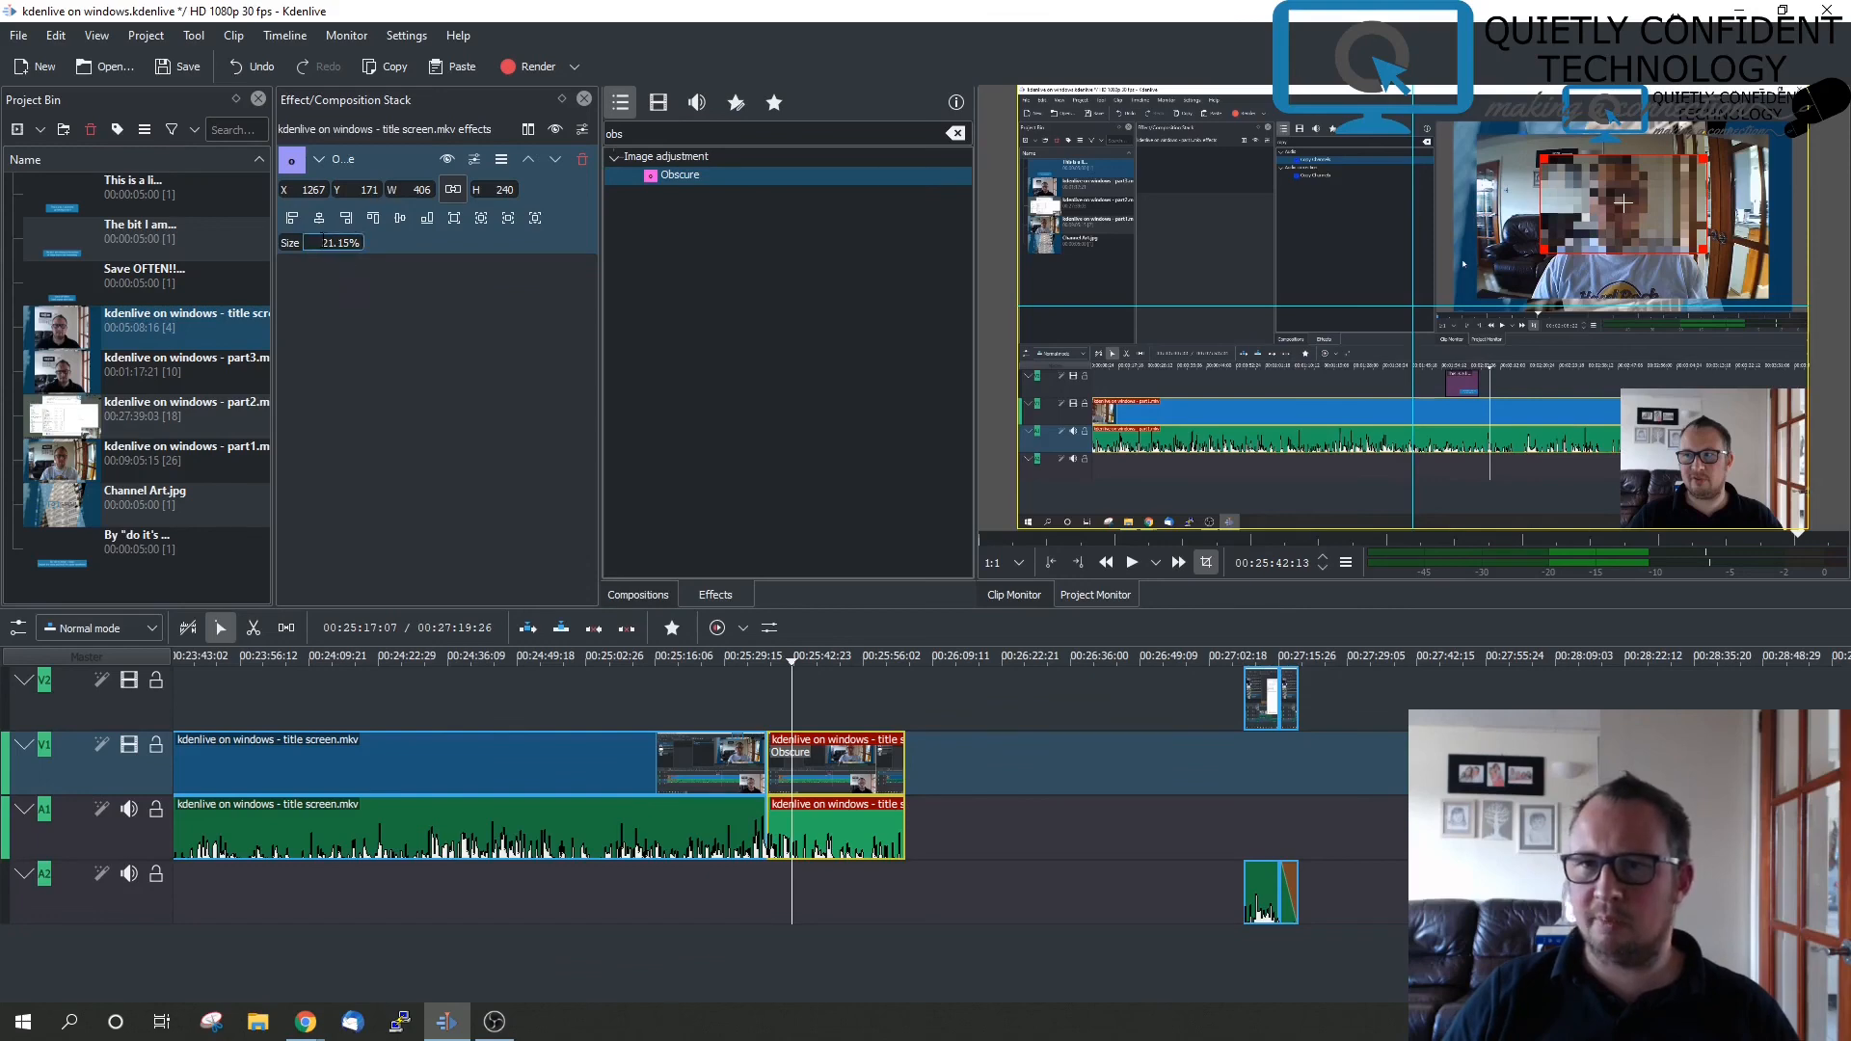
Try a size of 50% for the Obscure region, and undo the size change
key("ctrl+a")
type("50")
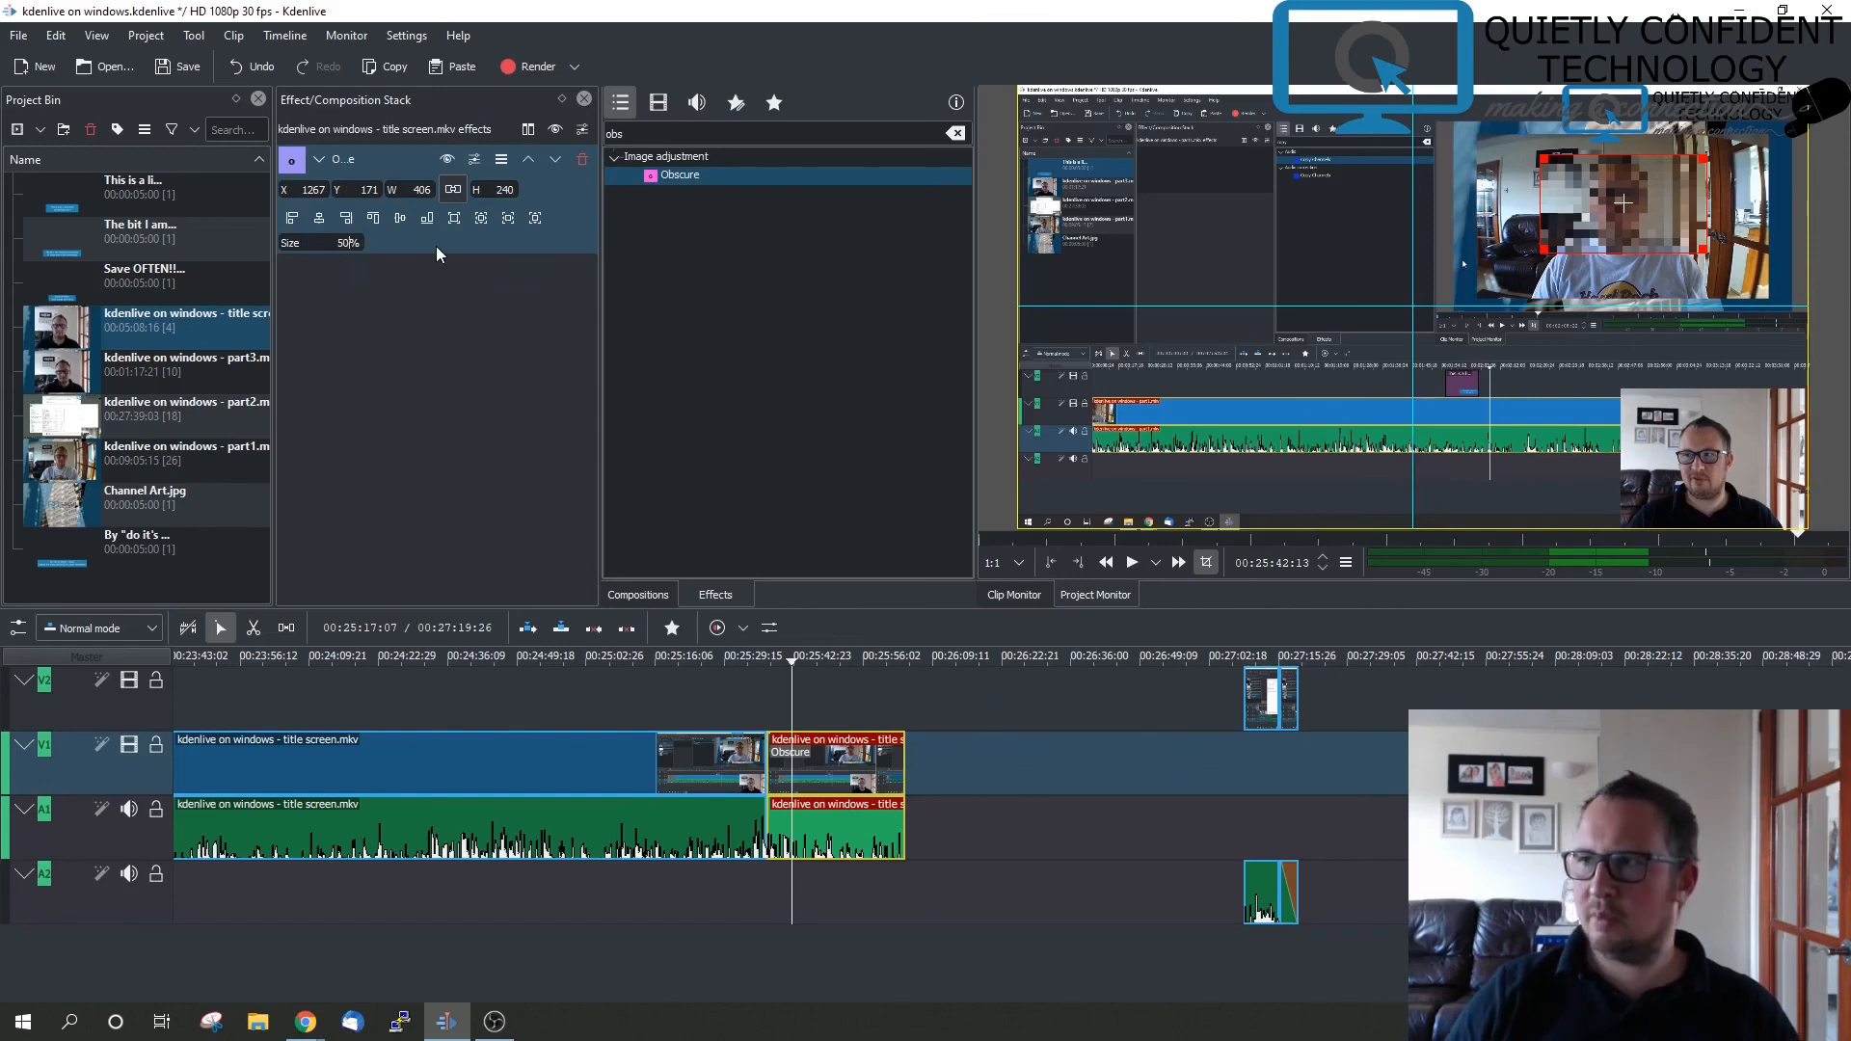
key("Return")
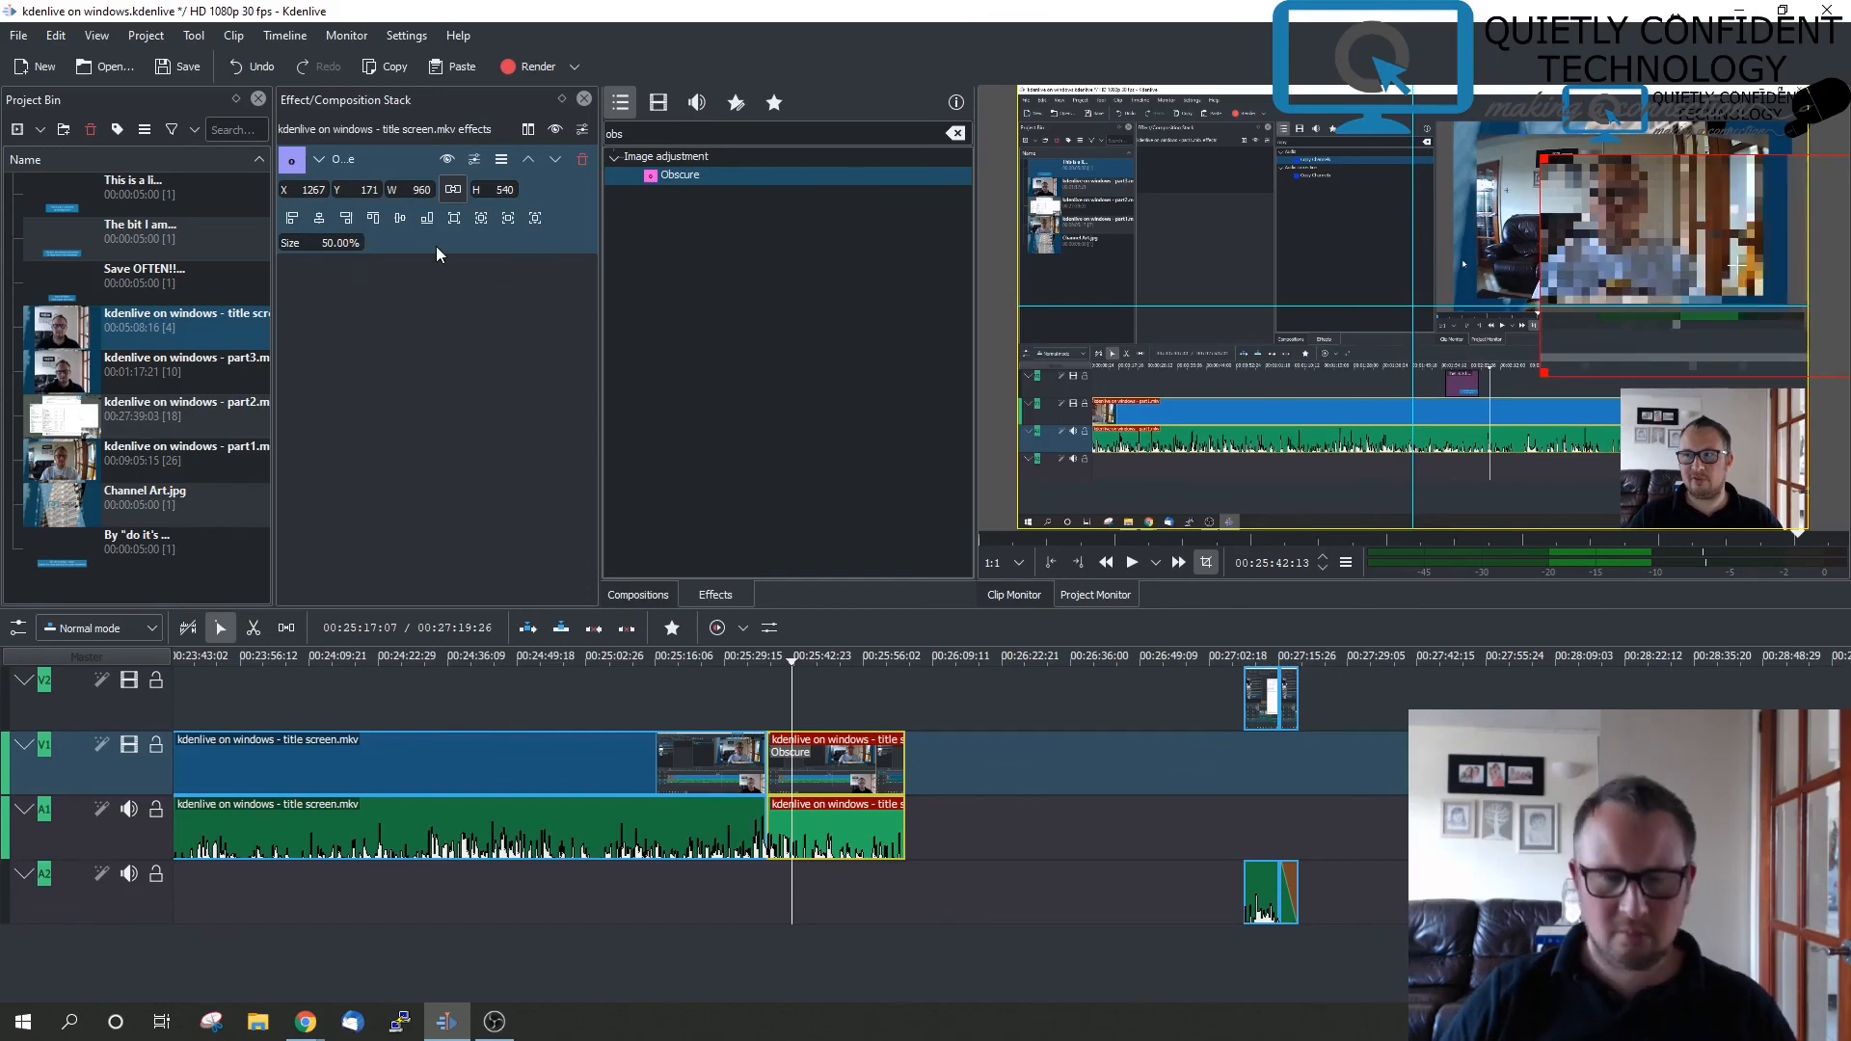
key("ctrl+z")
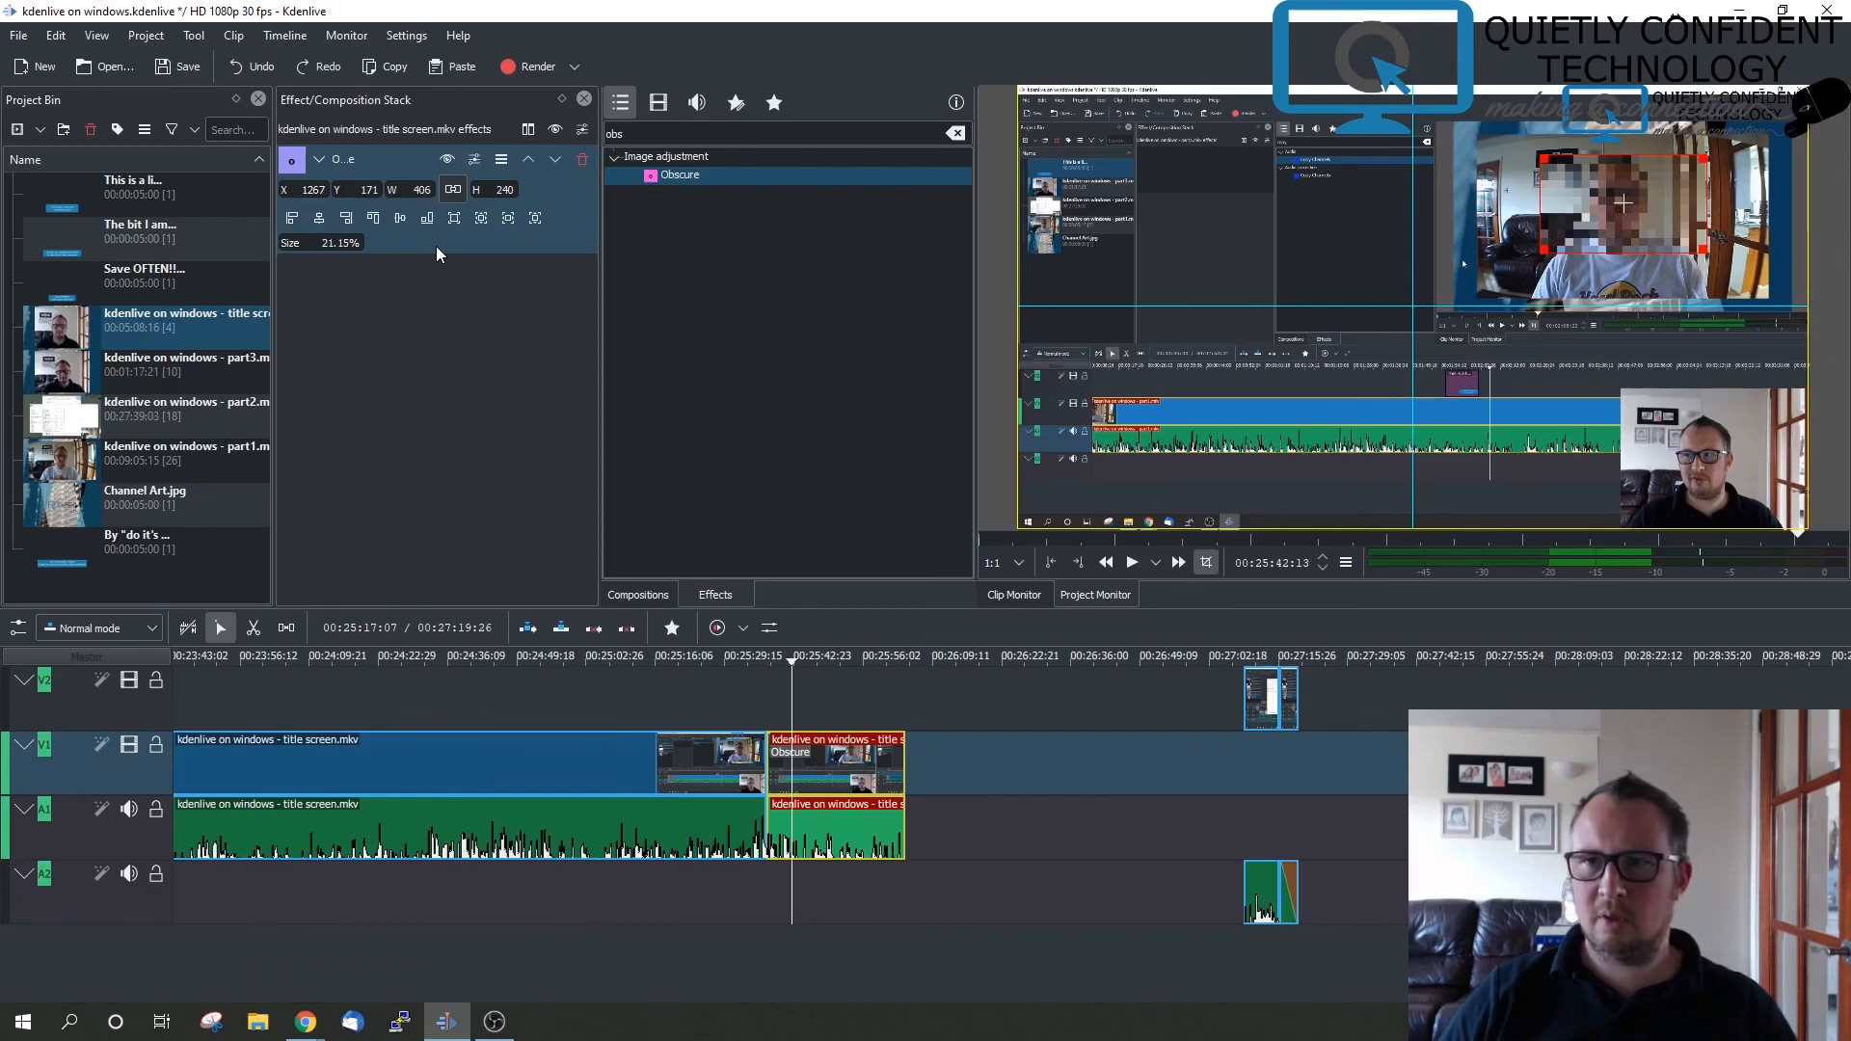
left_click(320, 159)
left_click(320, 159)
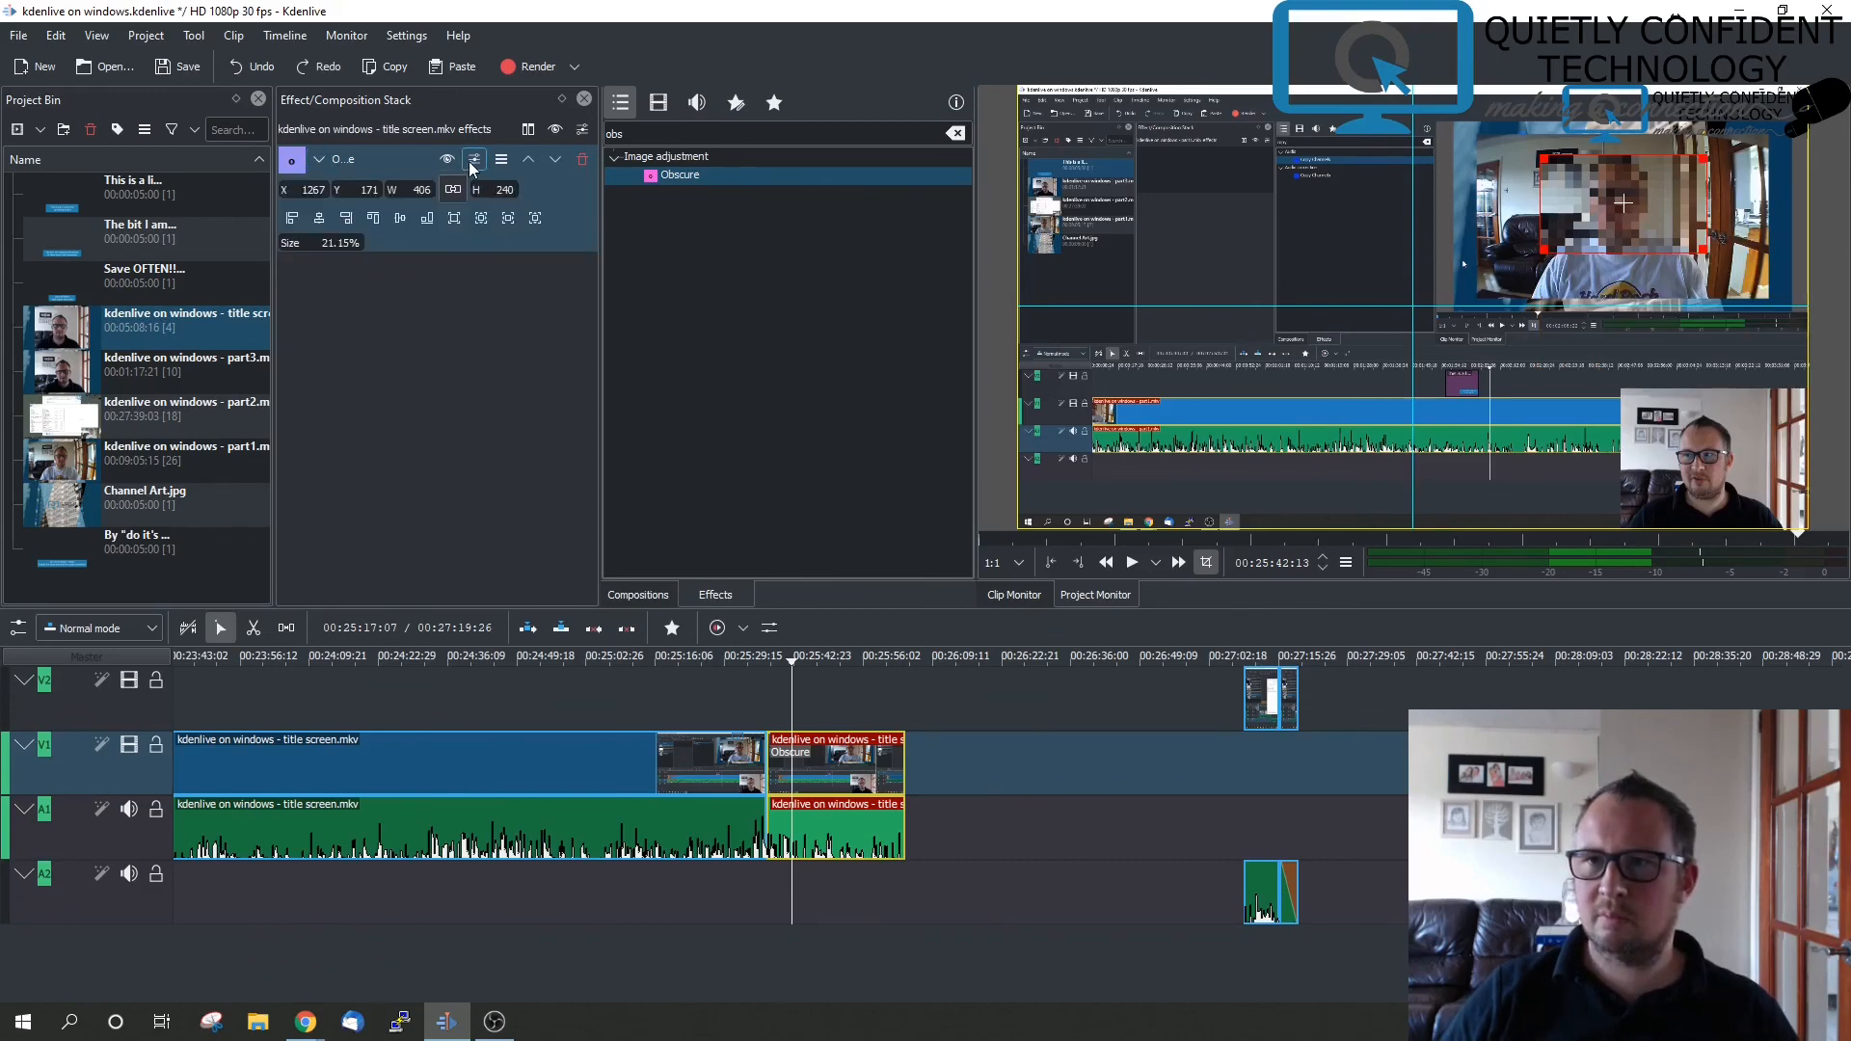
left_click(475, 160)
left_click(476, 163)
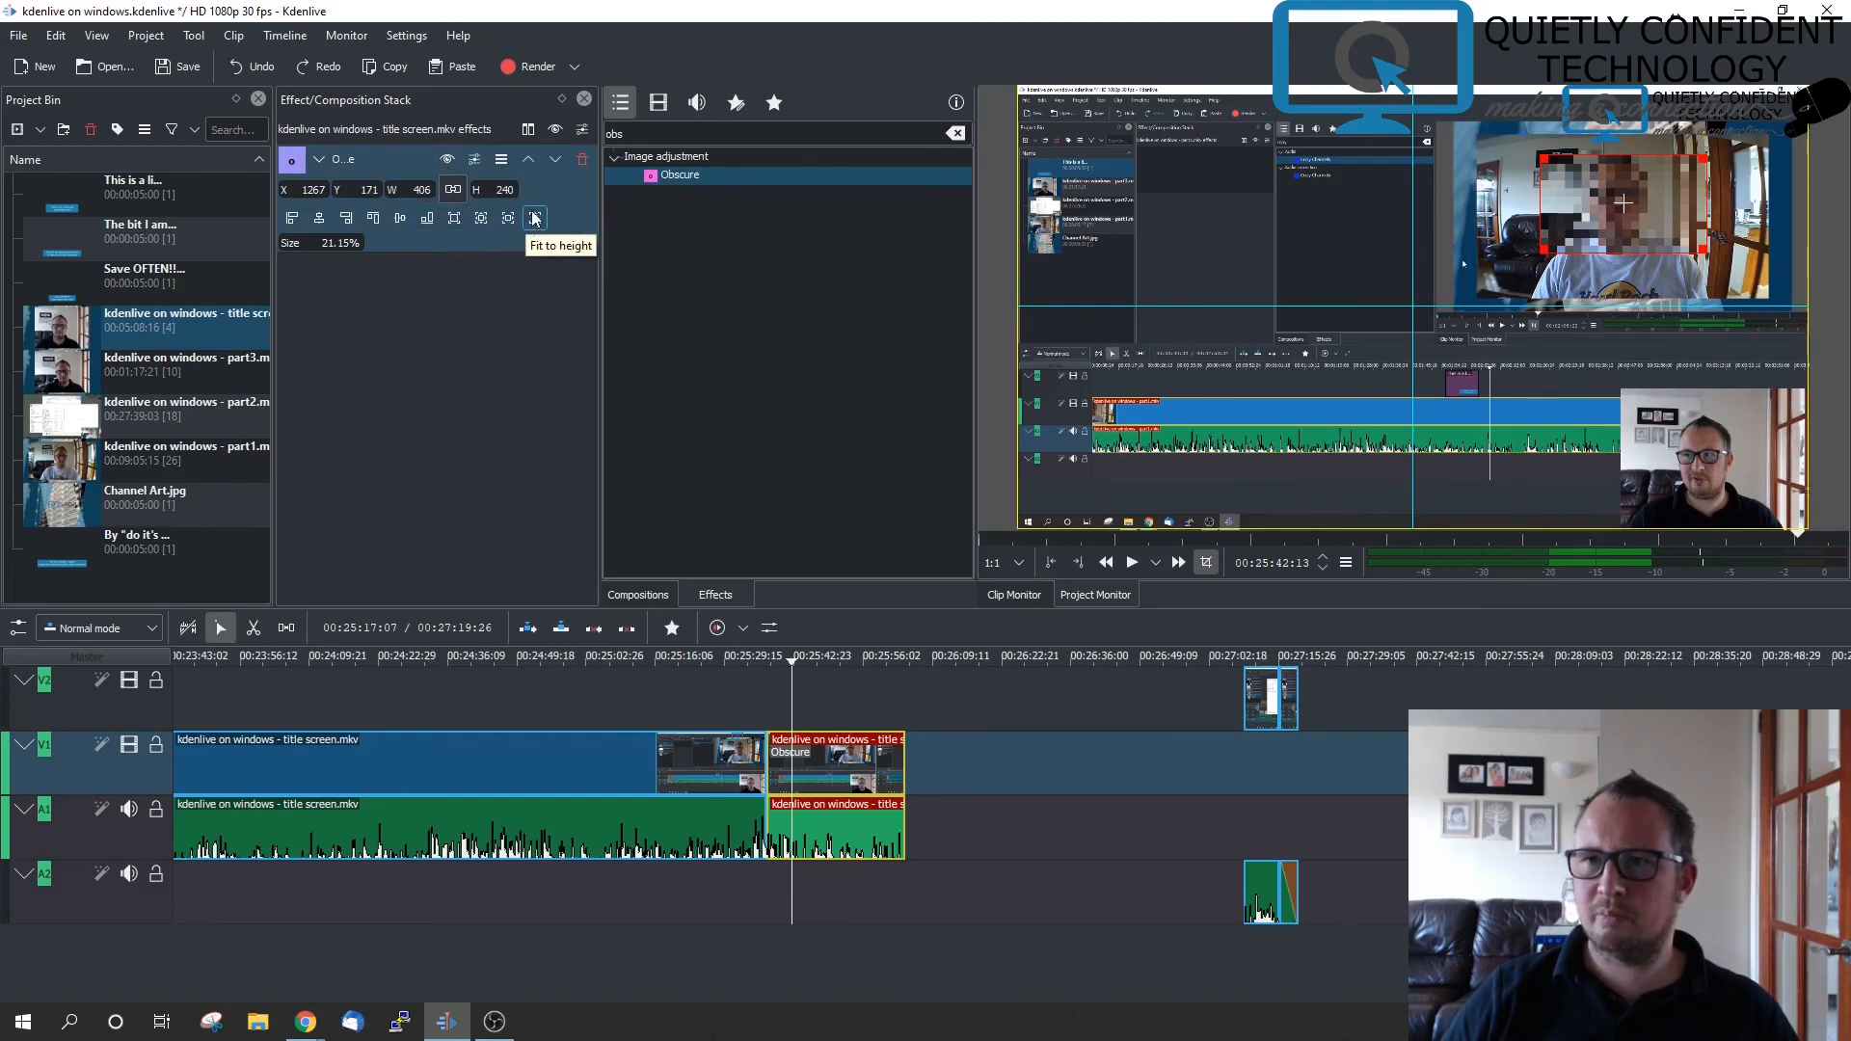
left_click(501, 160)
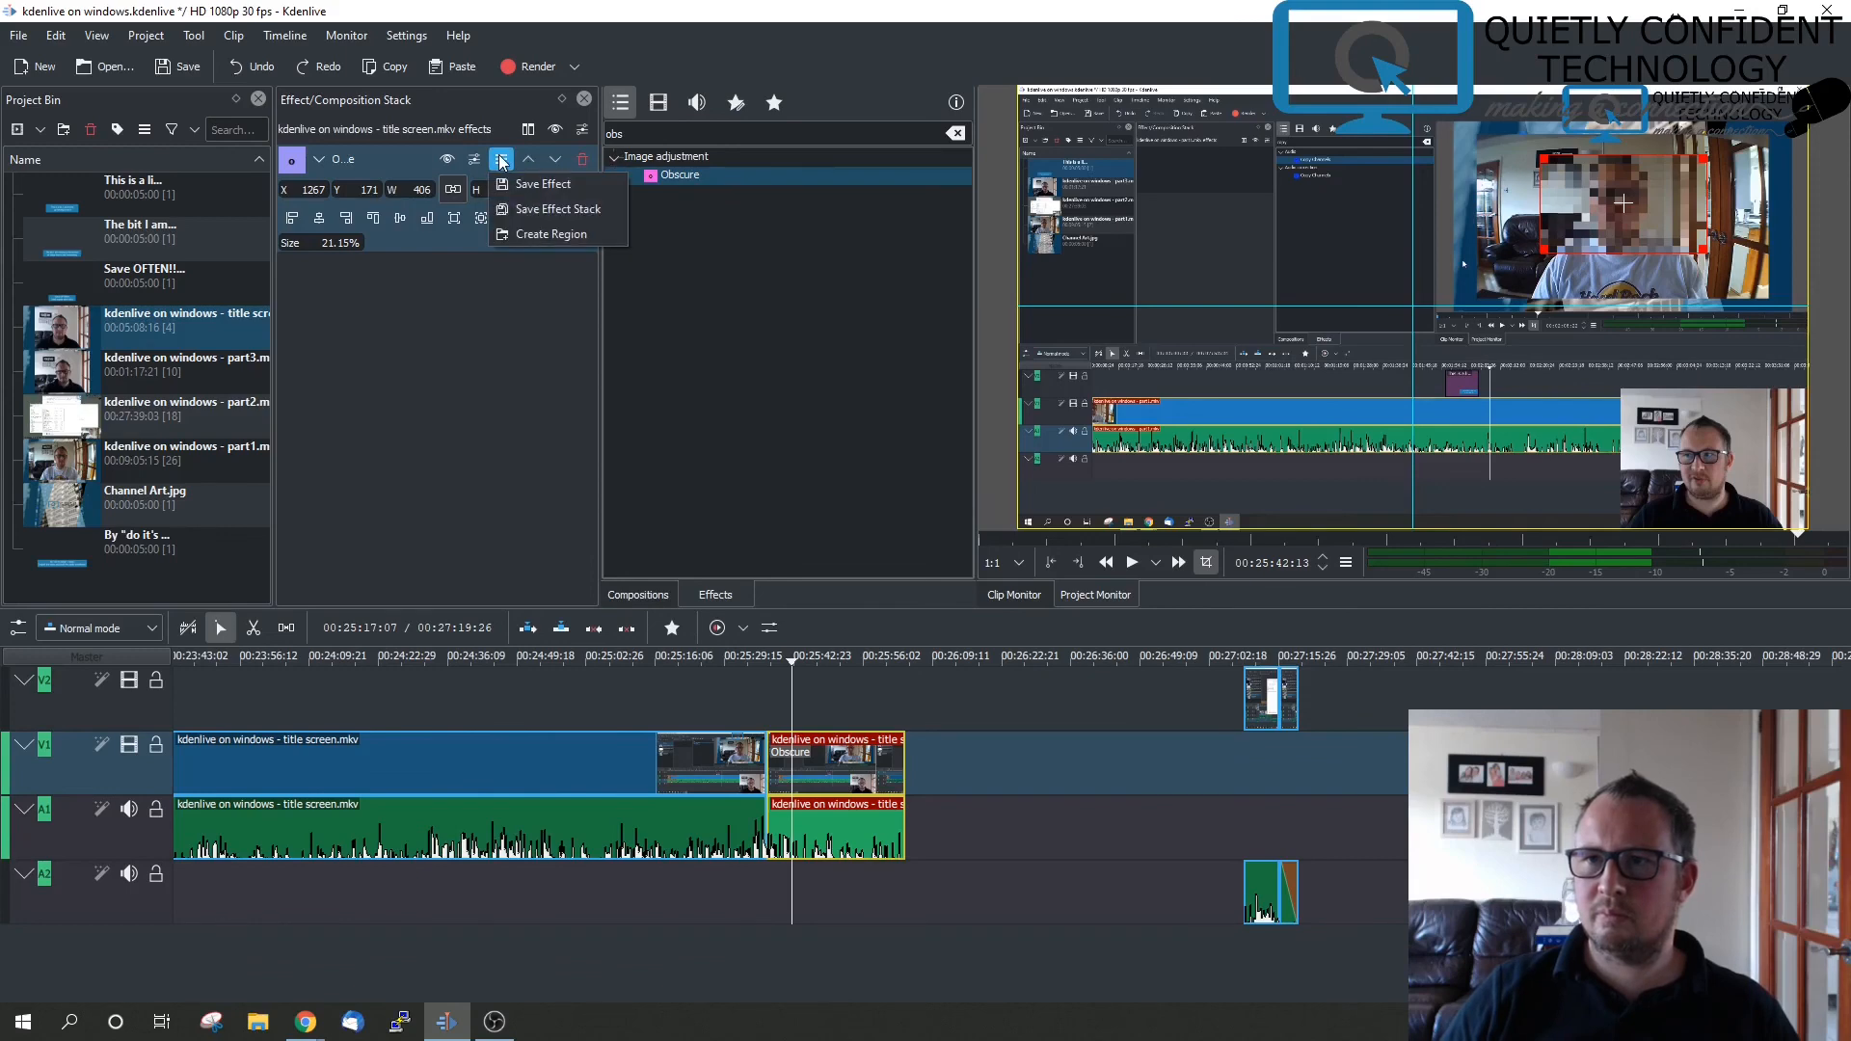
left_click(501, 160)
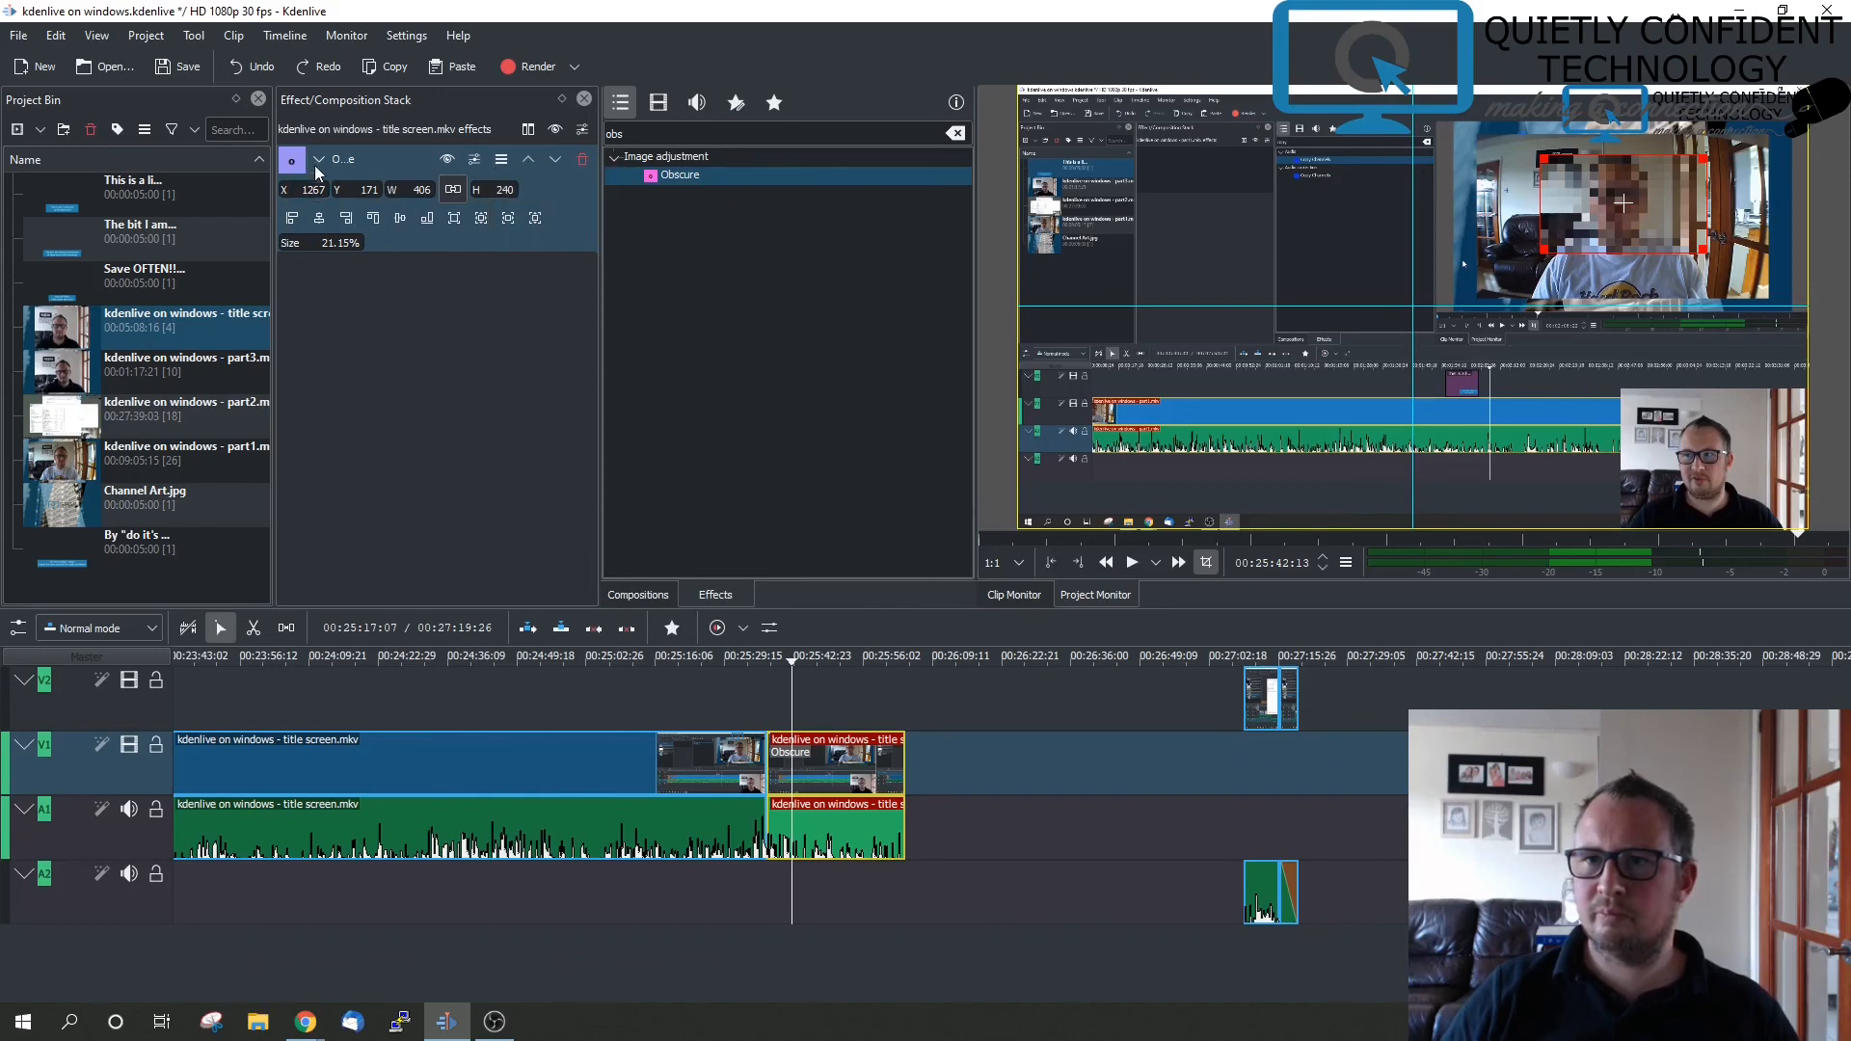